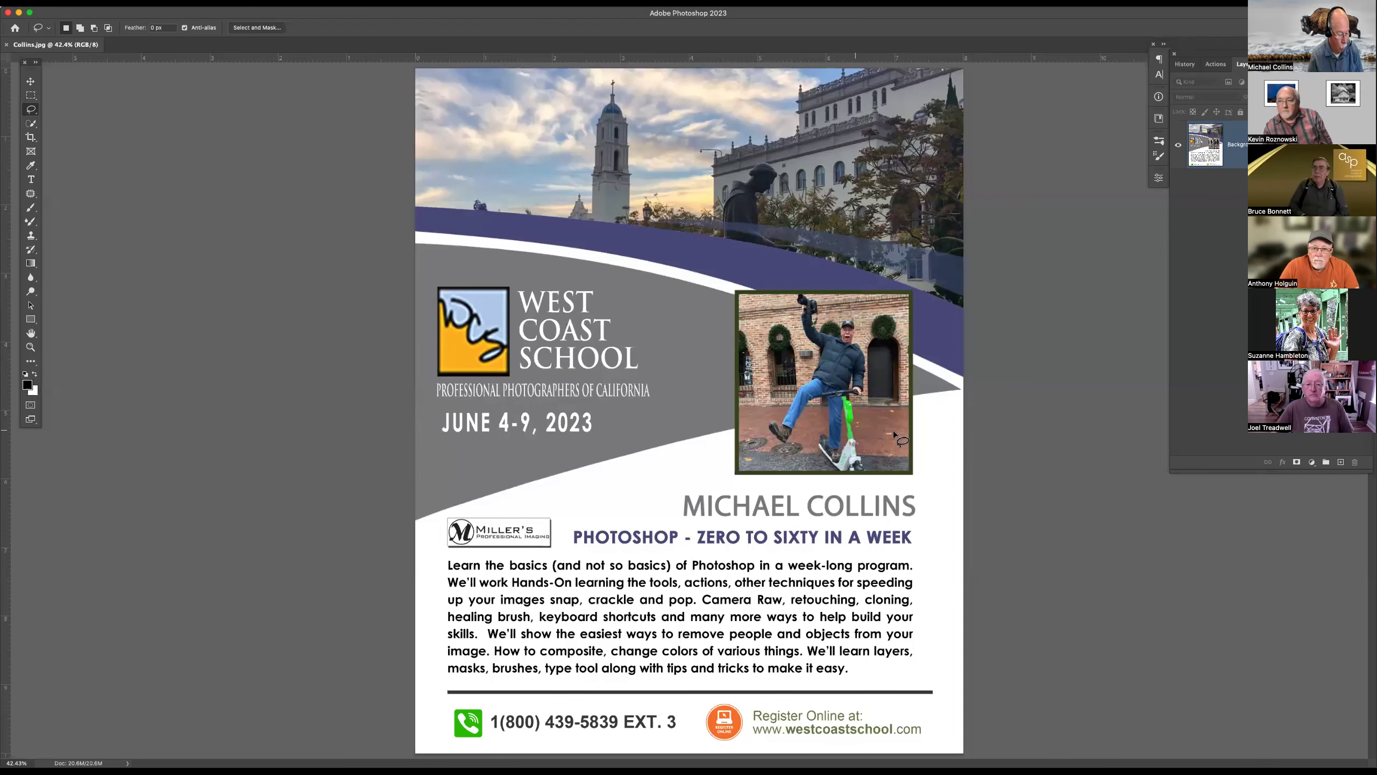
Step: Show the West Coast School flyer in Full Screen Mode on black with all panels hidden
{"action": "key", "text": "f"}
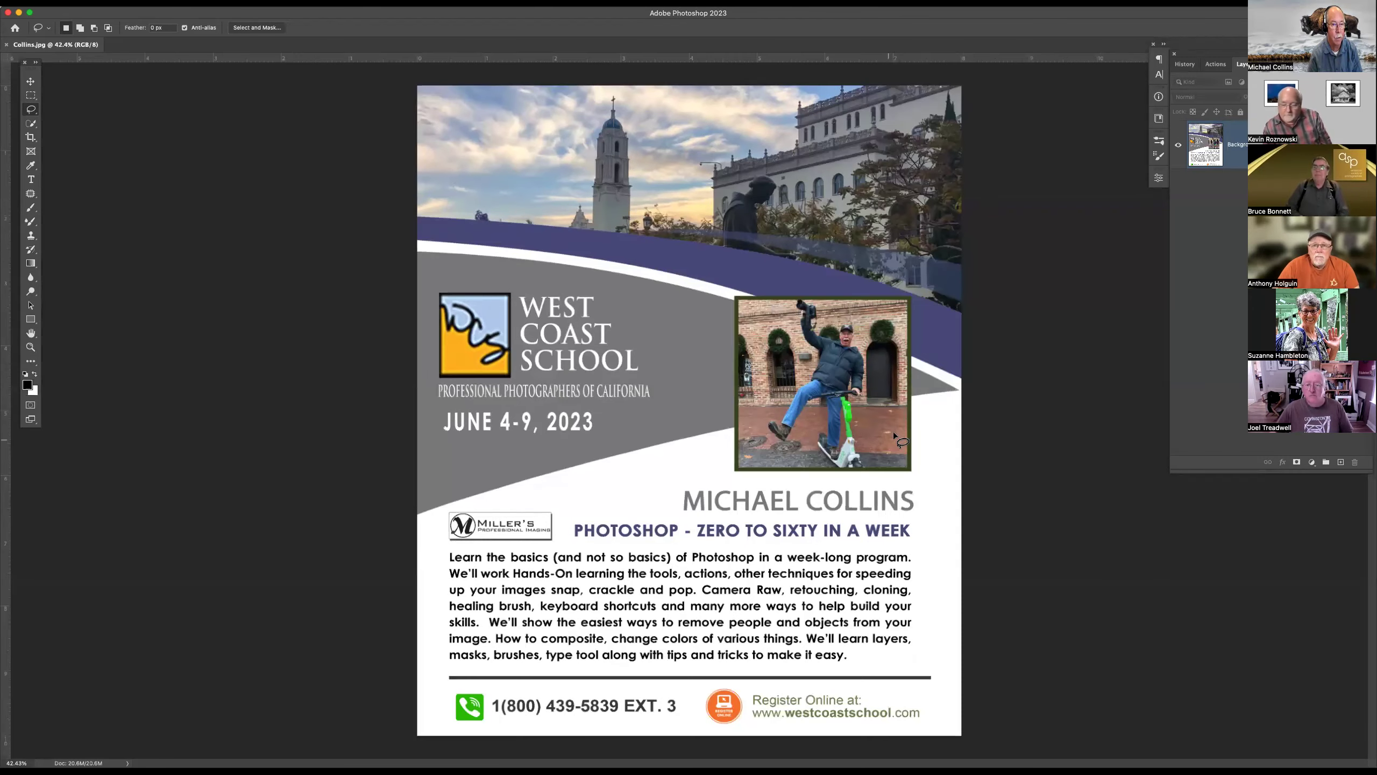
{"action": "key", "text": "f"}
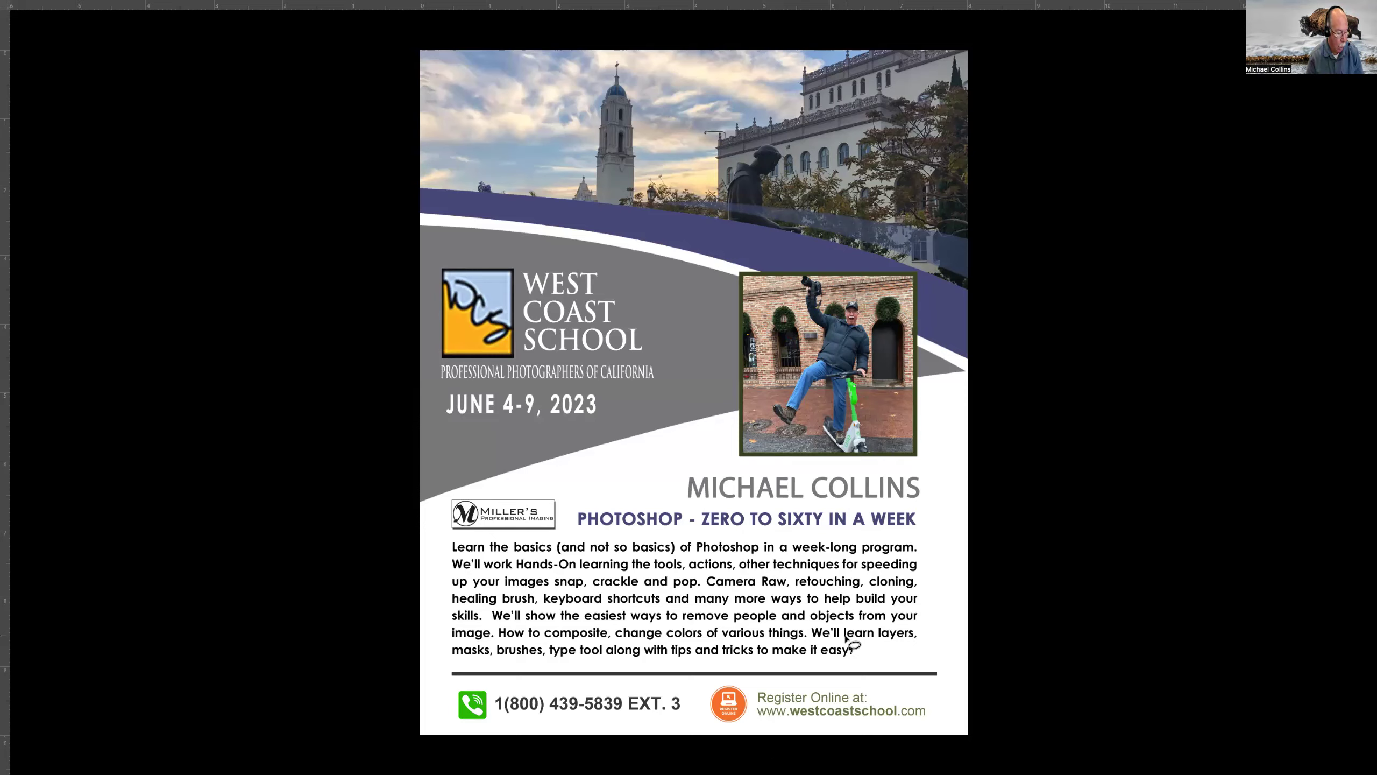
{"action": "left_click", "coordinate": [759, 12]}
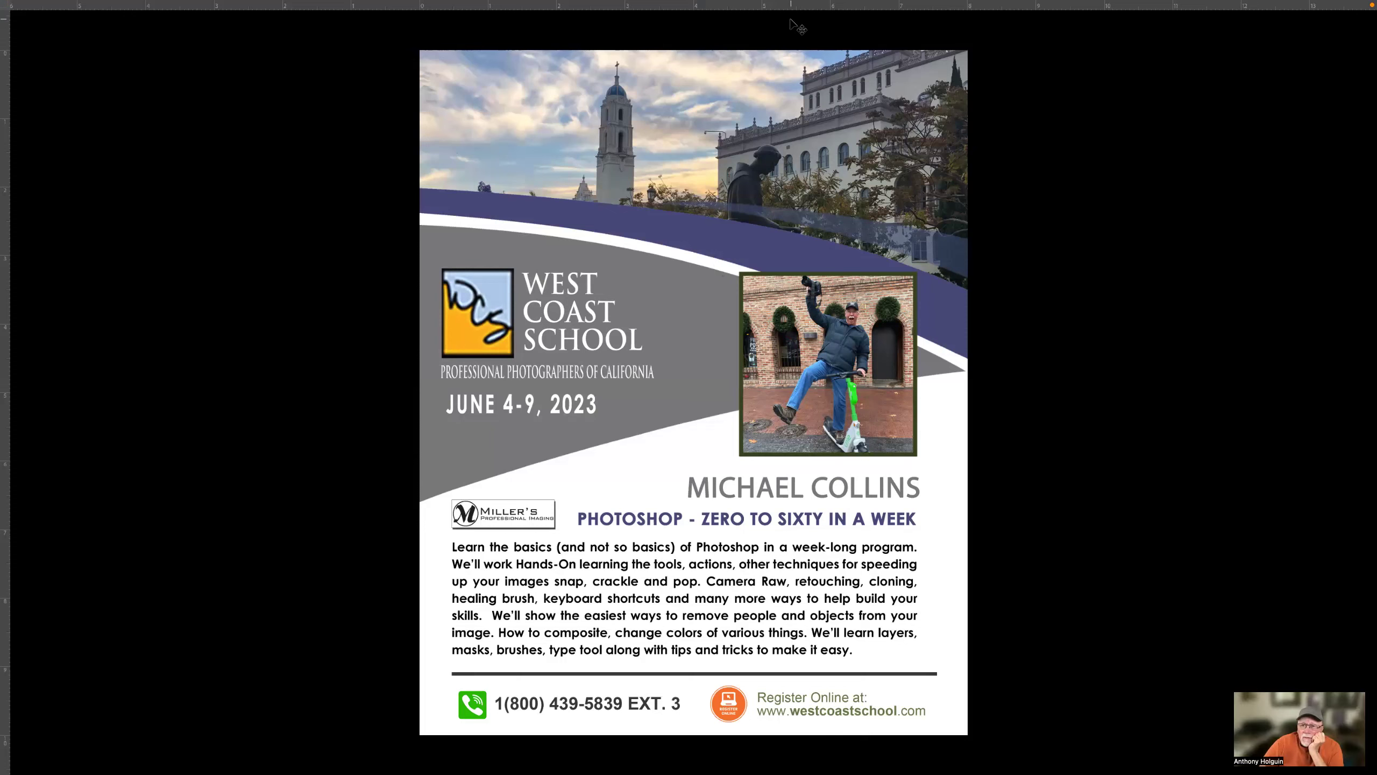
{"action": "key", "text": "super+Tab"}
{"action": "key", "text": "super+Tab"}
{"action": "key", "text": "super+Tab"}
{"action": "key", "text": "super+Tab"}
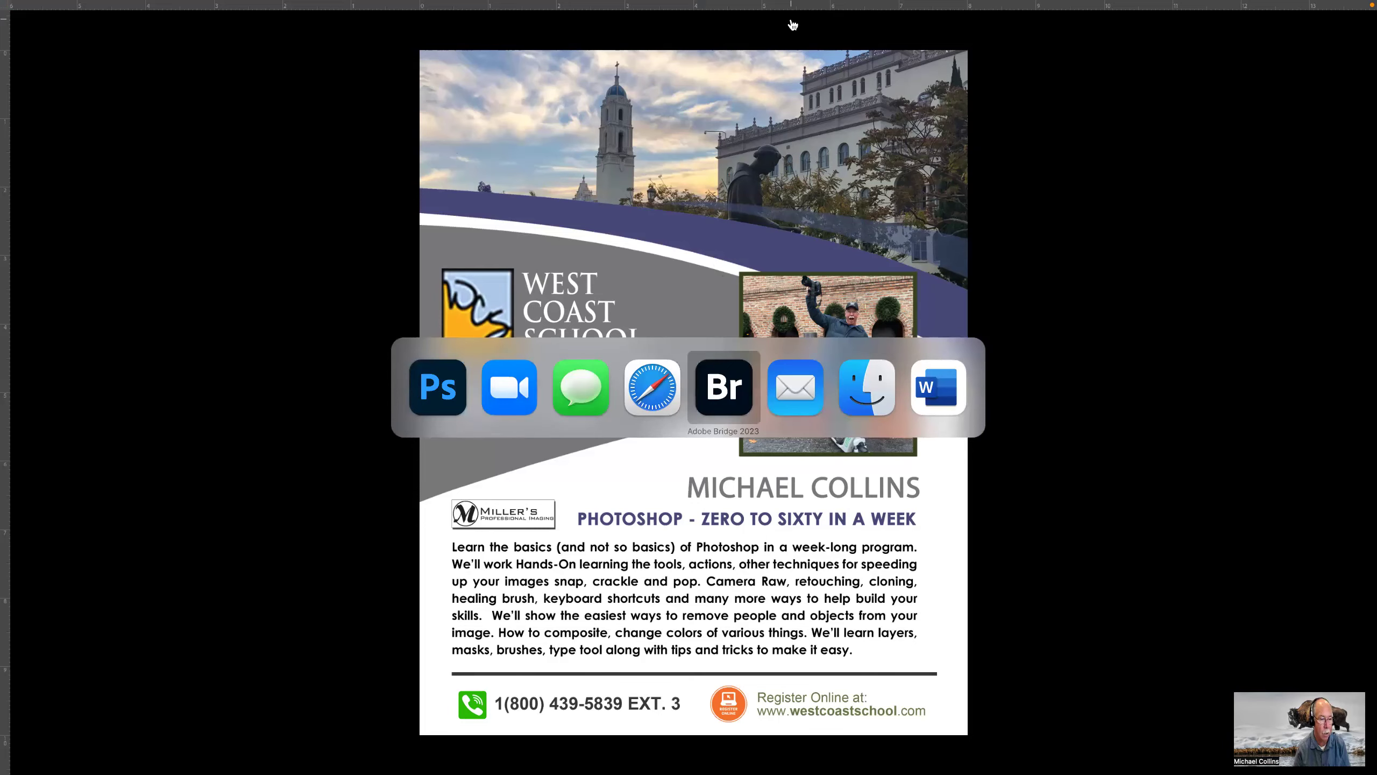
Step: In Bridge, select the Feb 28 folder and preview Millers NEW logo.jpg full screen
{"action": "scroll", "coordinate": [1296, 249], "scroll_direction": "down", "scroll_amount": 6}
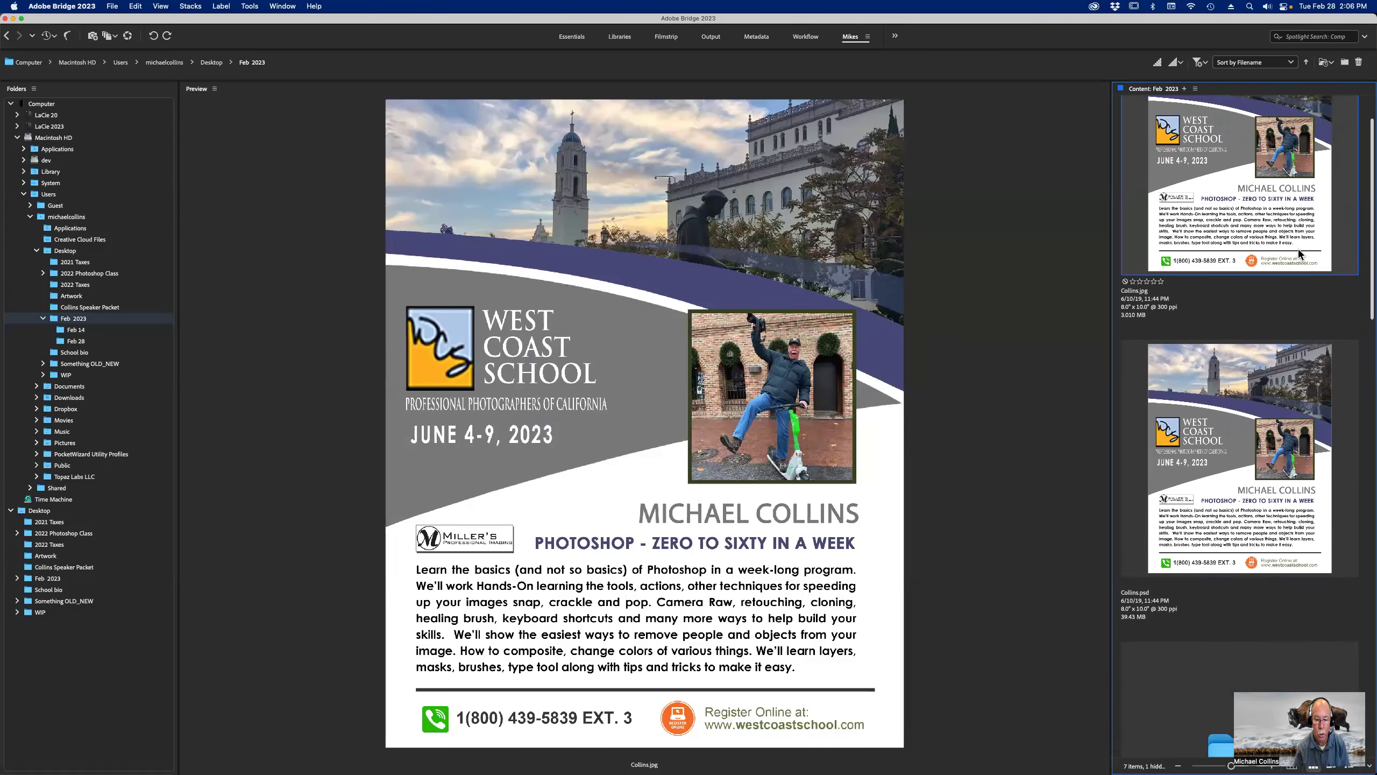
{"action": "scroll", "coordinate": [1299, 254], "scroll_direction": "down", "scroll_amount": 3}
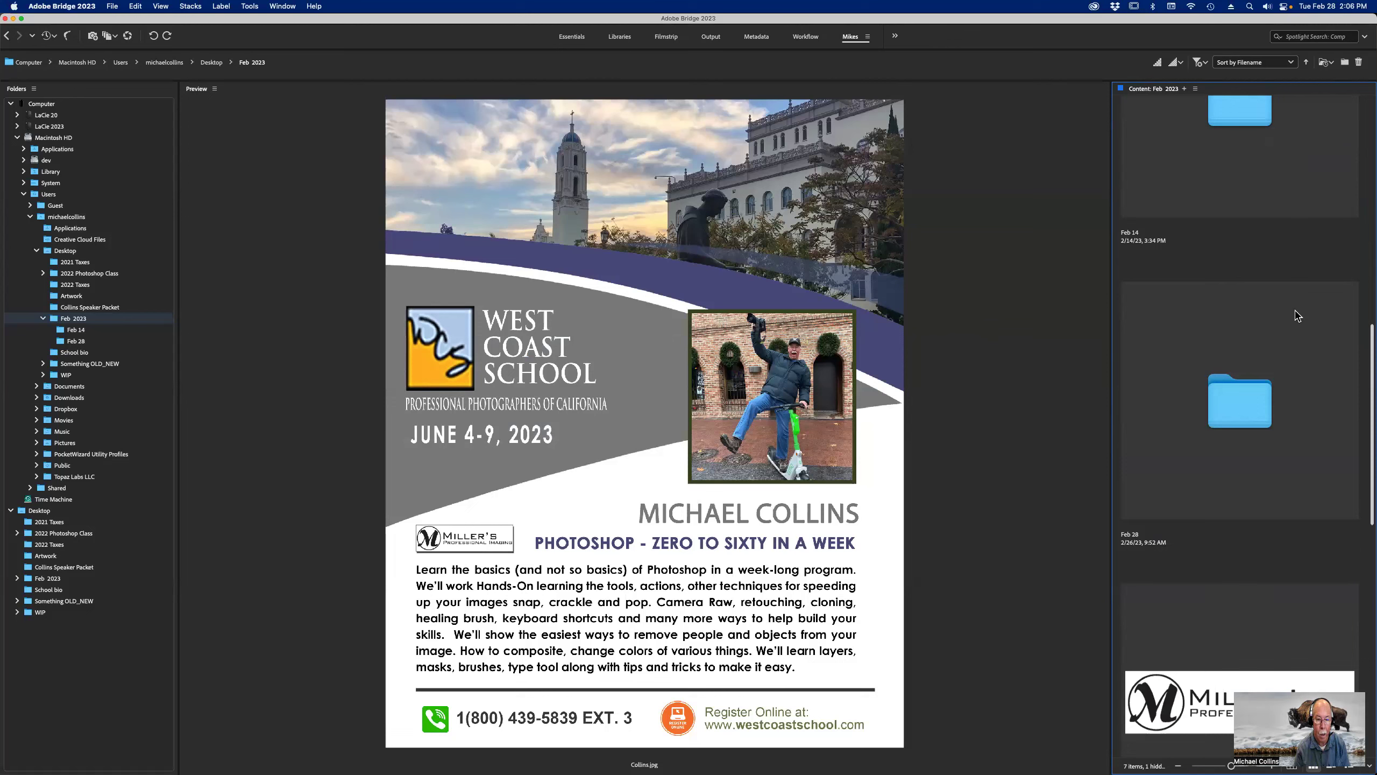
{"action": "left_click", "coordinate": [1257, 415]}
{"action": "scroll", "coordinate": [1241, 425], "scroll_direction": "down", "scroll_amount": 3}
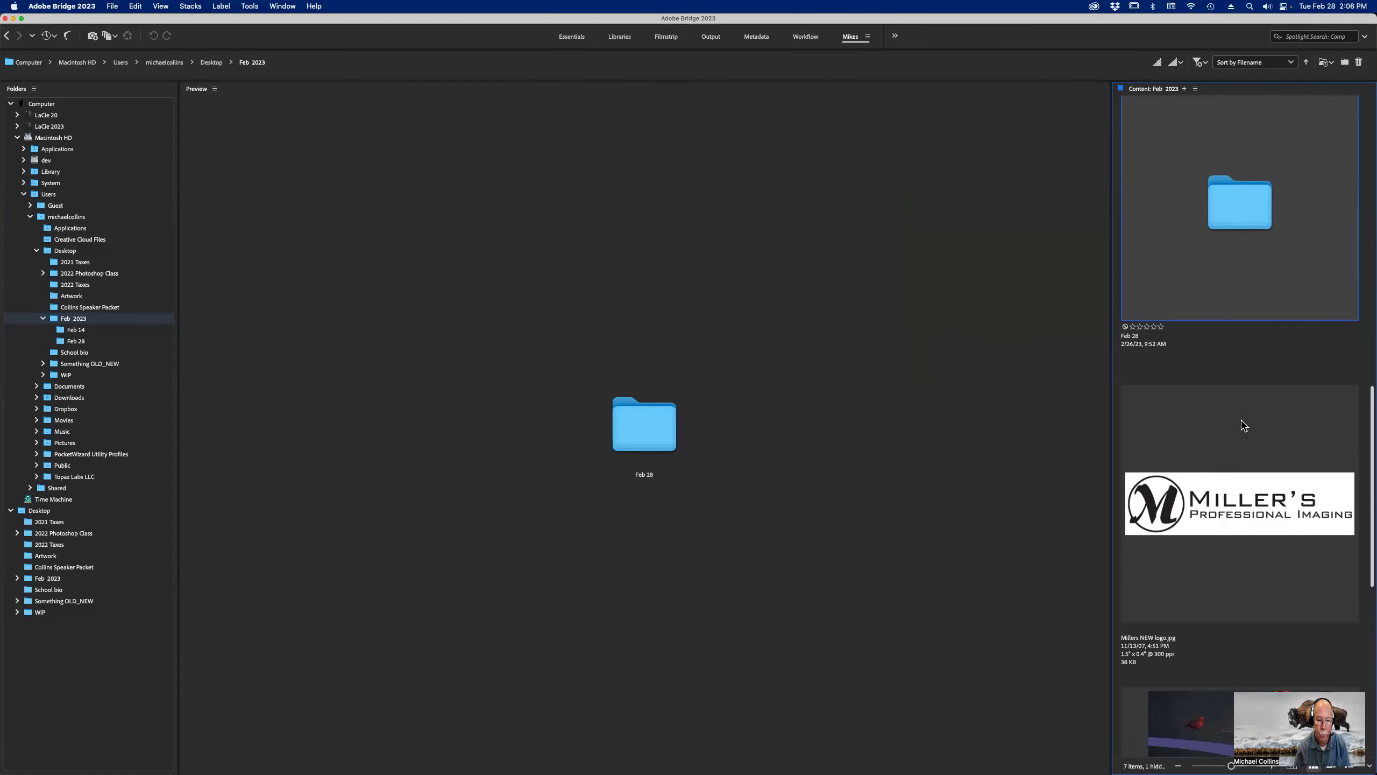
{"action": "left_click", "coordinate": [1230, 502]}
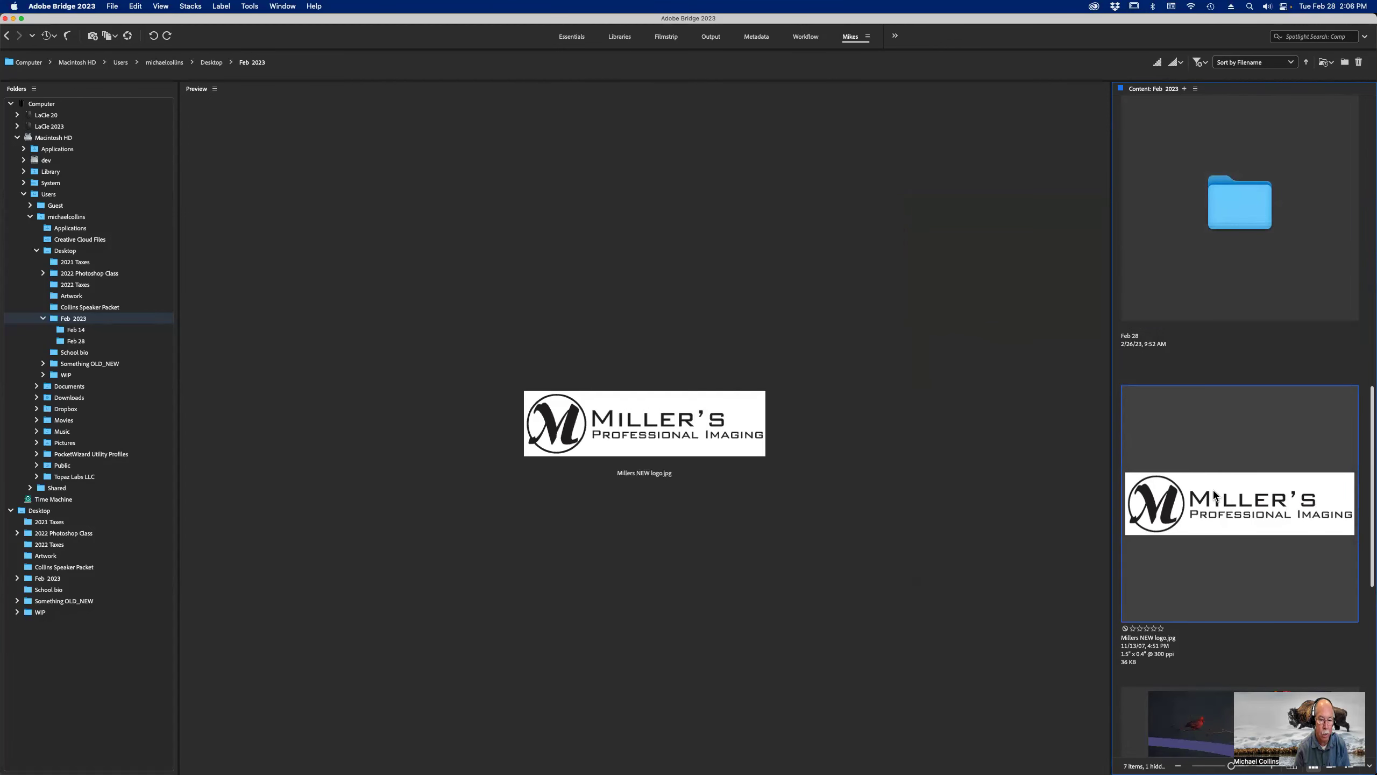
{"action": "key", "text": "space"}
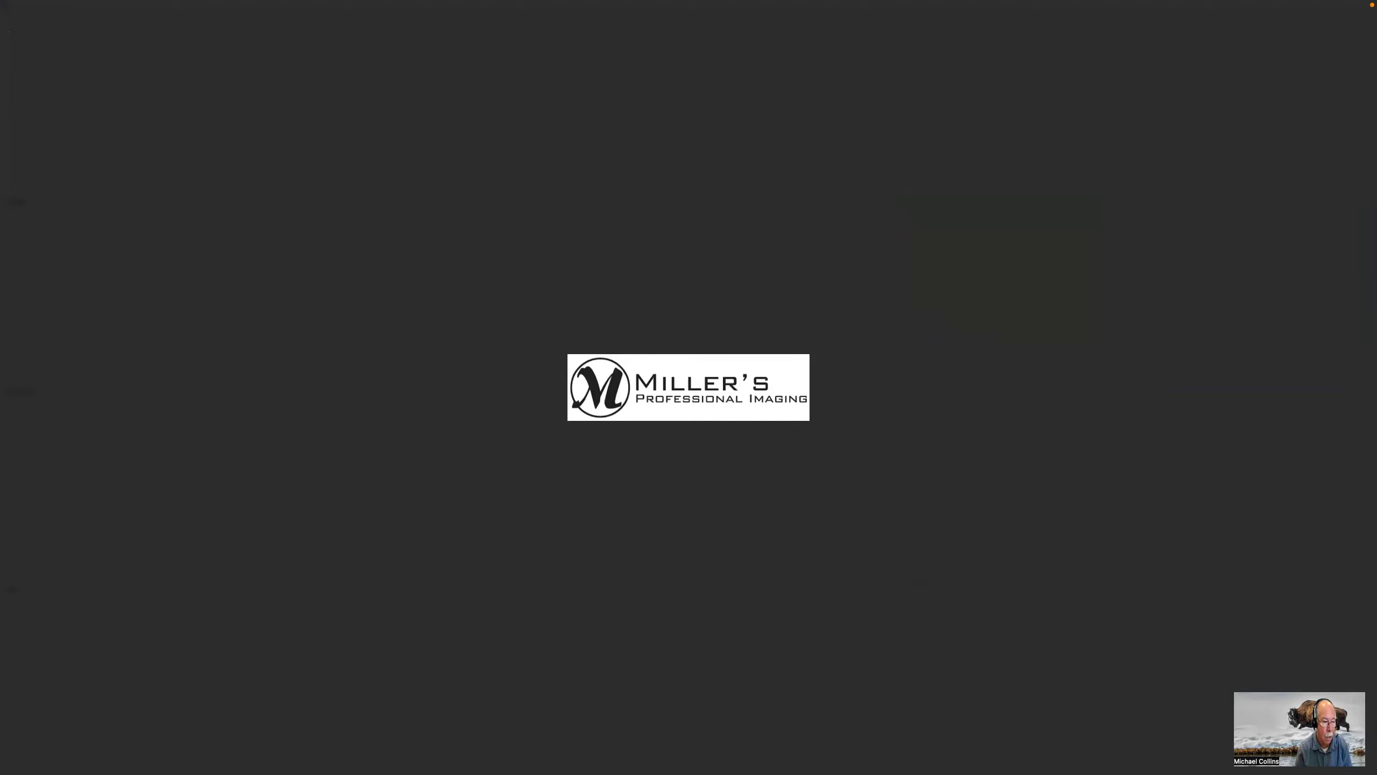
Step: Close the logo preview, open the Feb 28 folder, and return to Photoshop
{"action": "key", "text": "super+Tab"}
{"action": "key", "text": "super+shift+Tab"}
{"action": "key", "text": "space"}
{"action": "double_click", "coordinate": [1216, 203]}
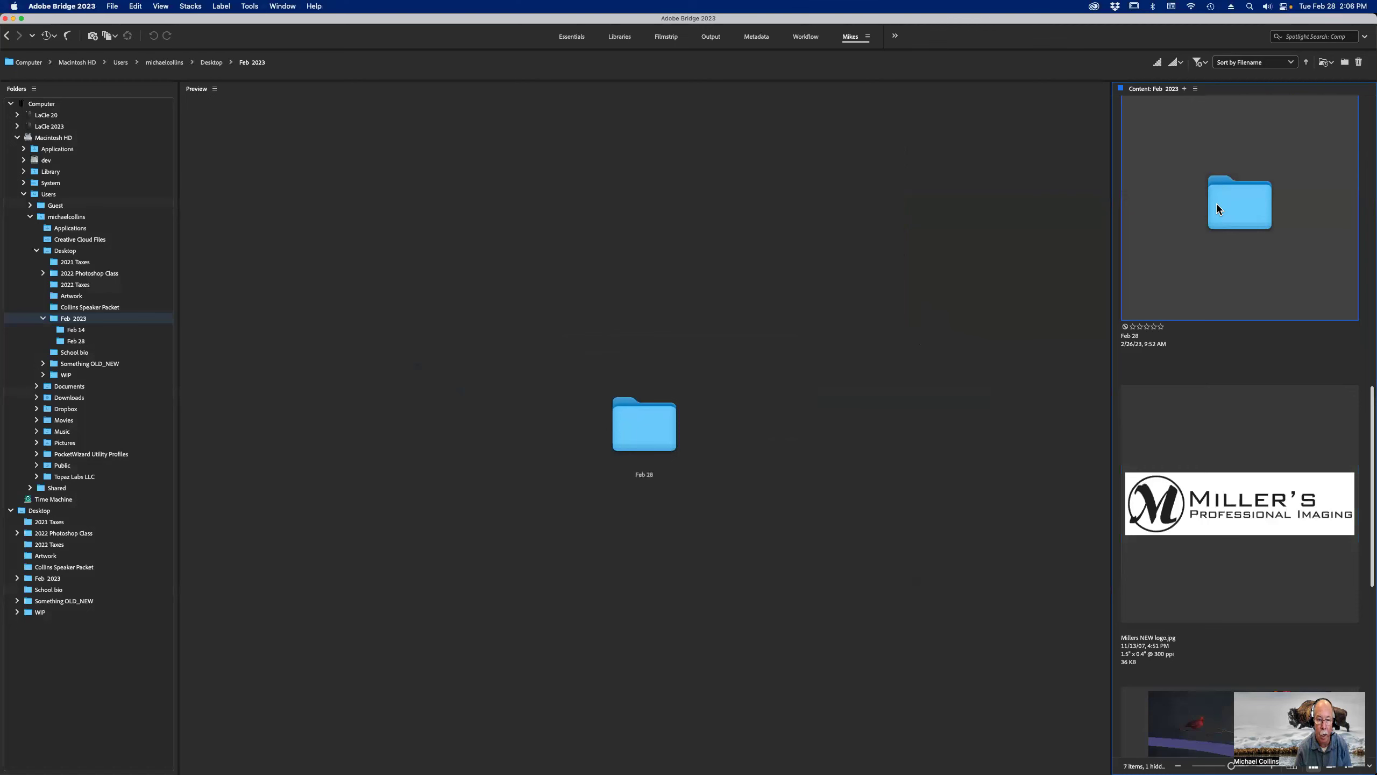
{"action": "scroll", "coordinate": [1230, 243], "scroll_direction": "down", "scroll_amount": 3}
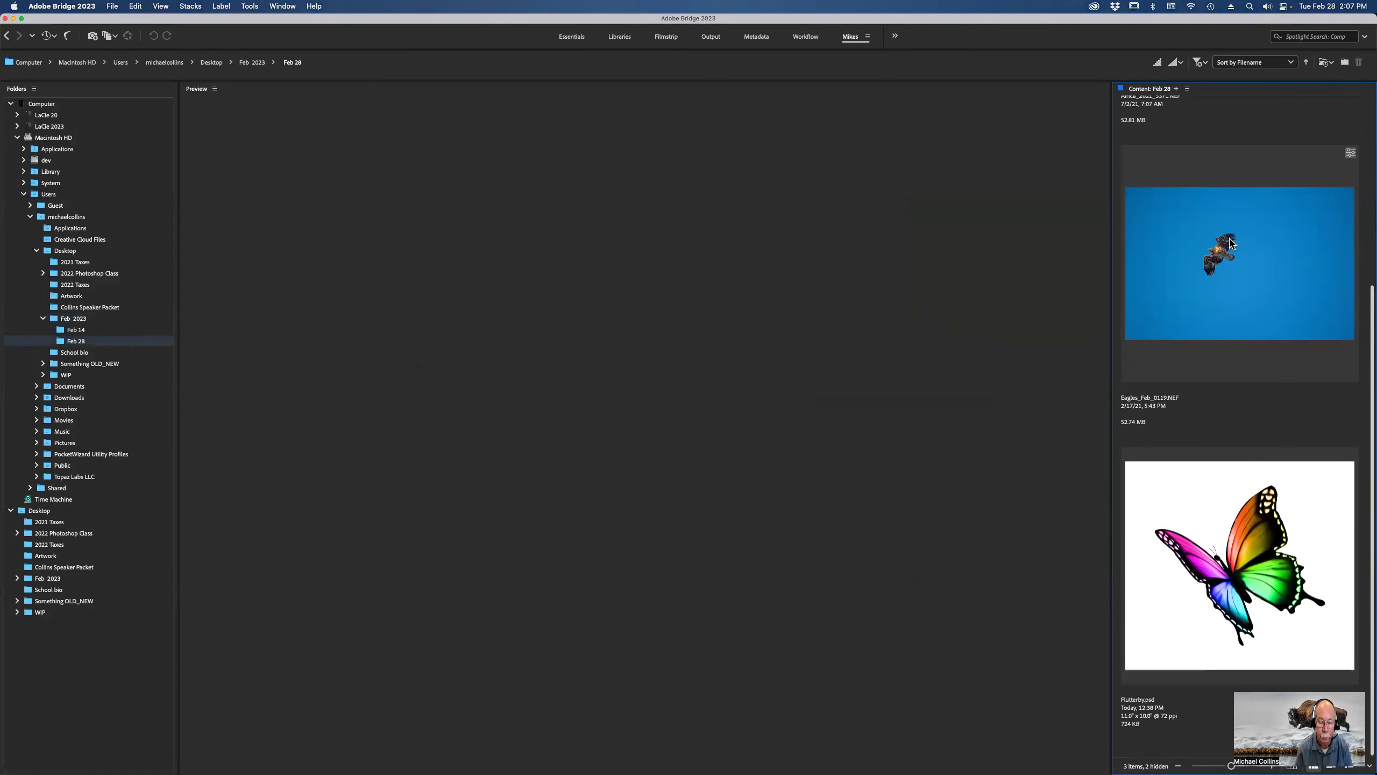
{"action": "scroll", "coordinate": [1230, 243], "scroll_direction": "up", "scroll_amount": 1}
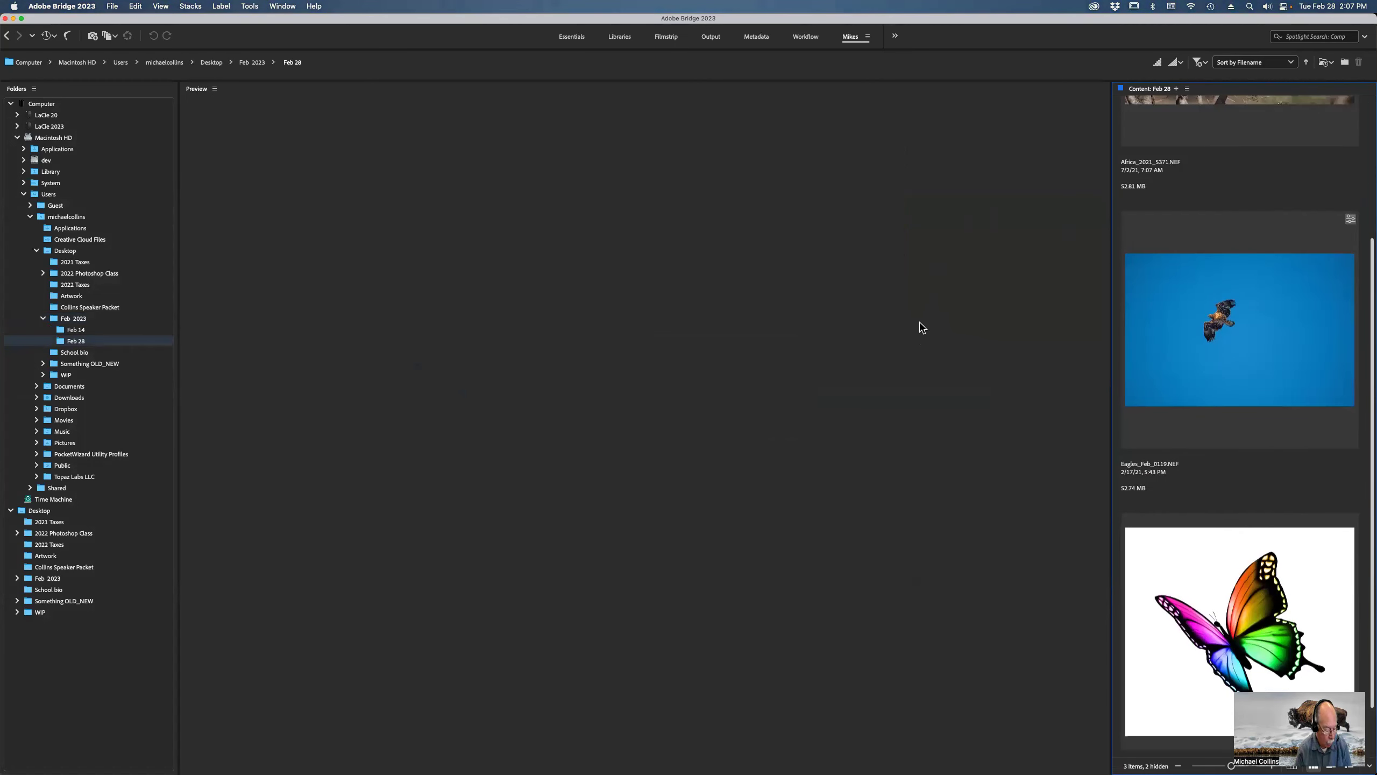
{"action": "key", "text": "super+Tab"}
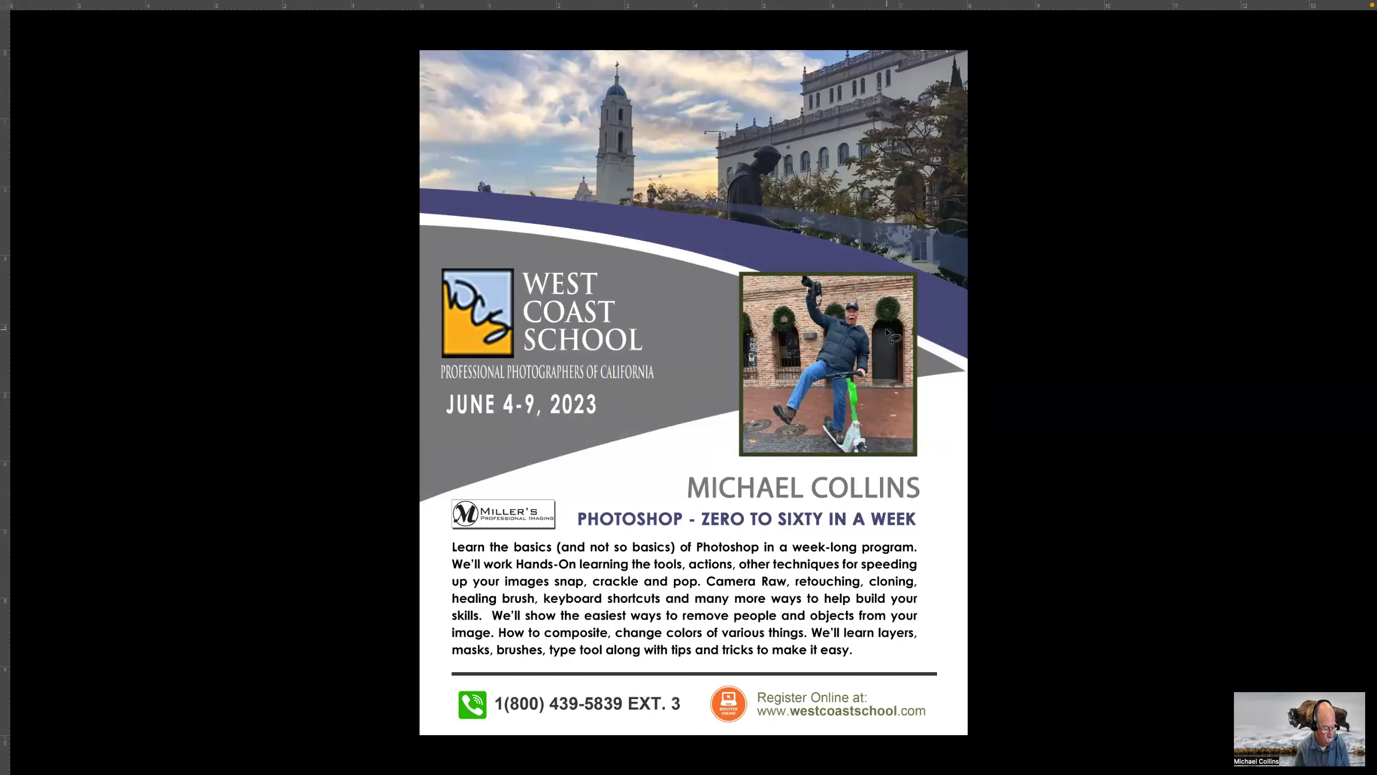
Step: Exit full screen, close the flyer, and create a new blank 10 x 8 in document
{"action": "key", "text": "f"}
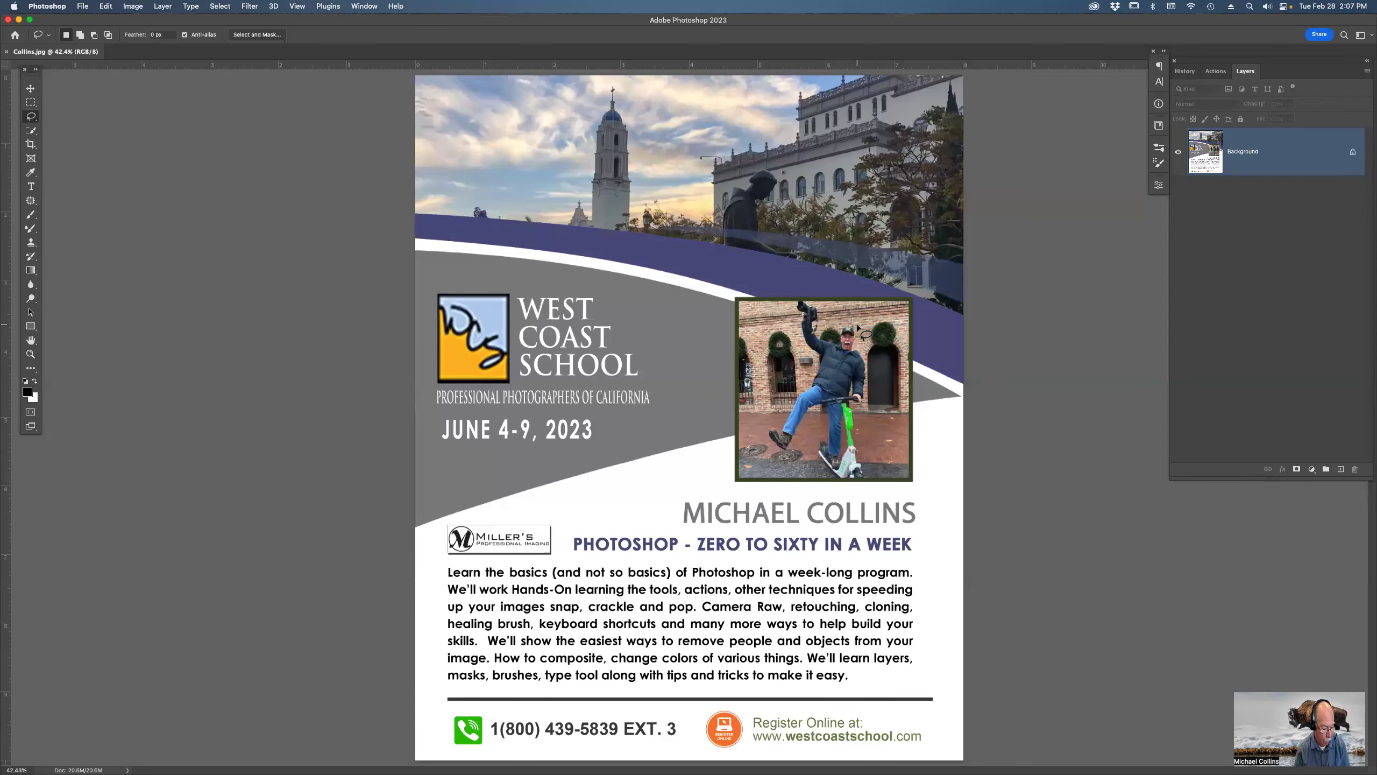
{"action": "key", "text": "super+w"}
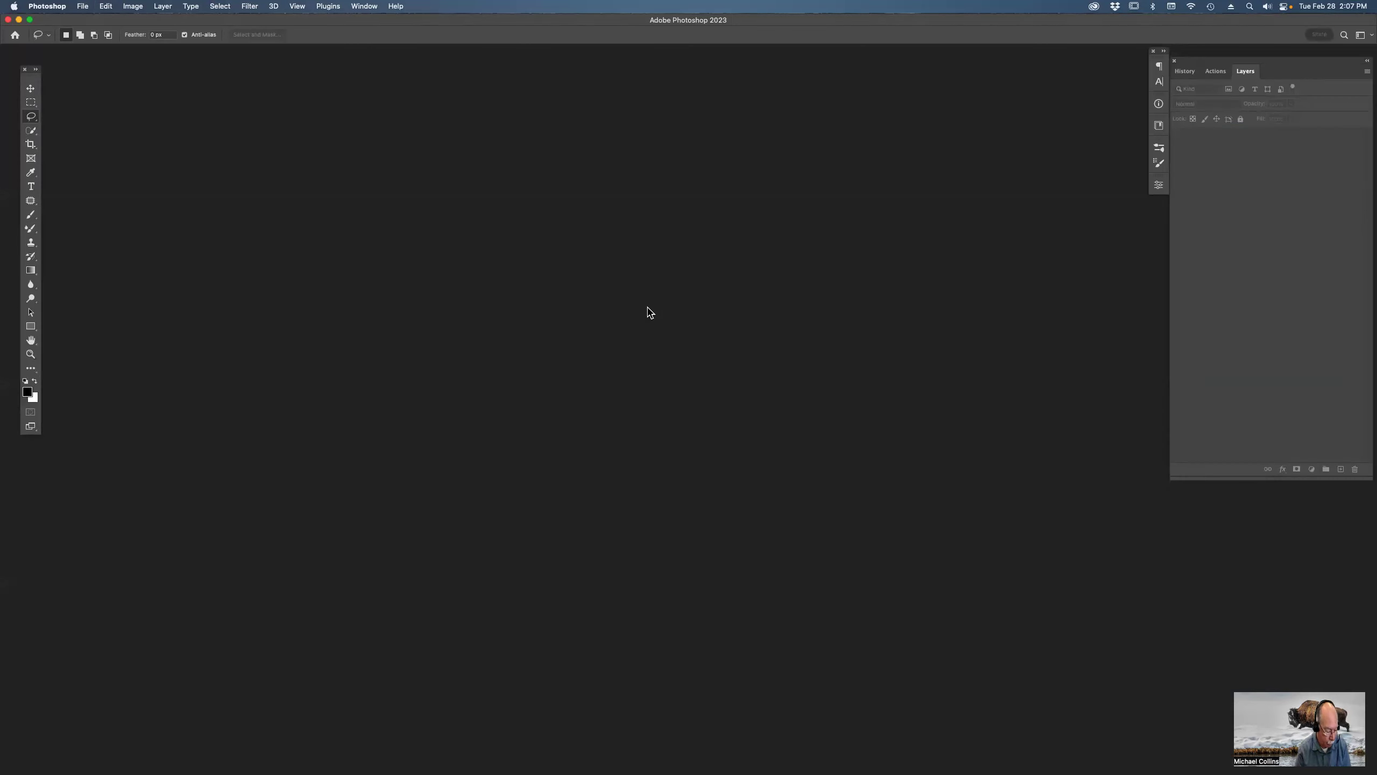
{"action": "key", "text": "super+n"}
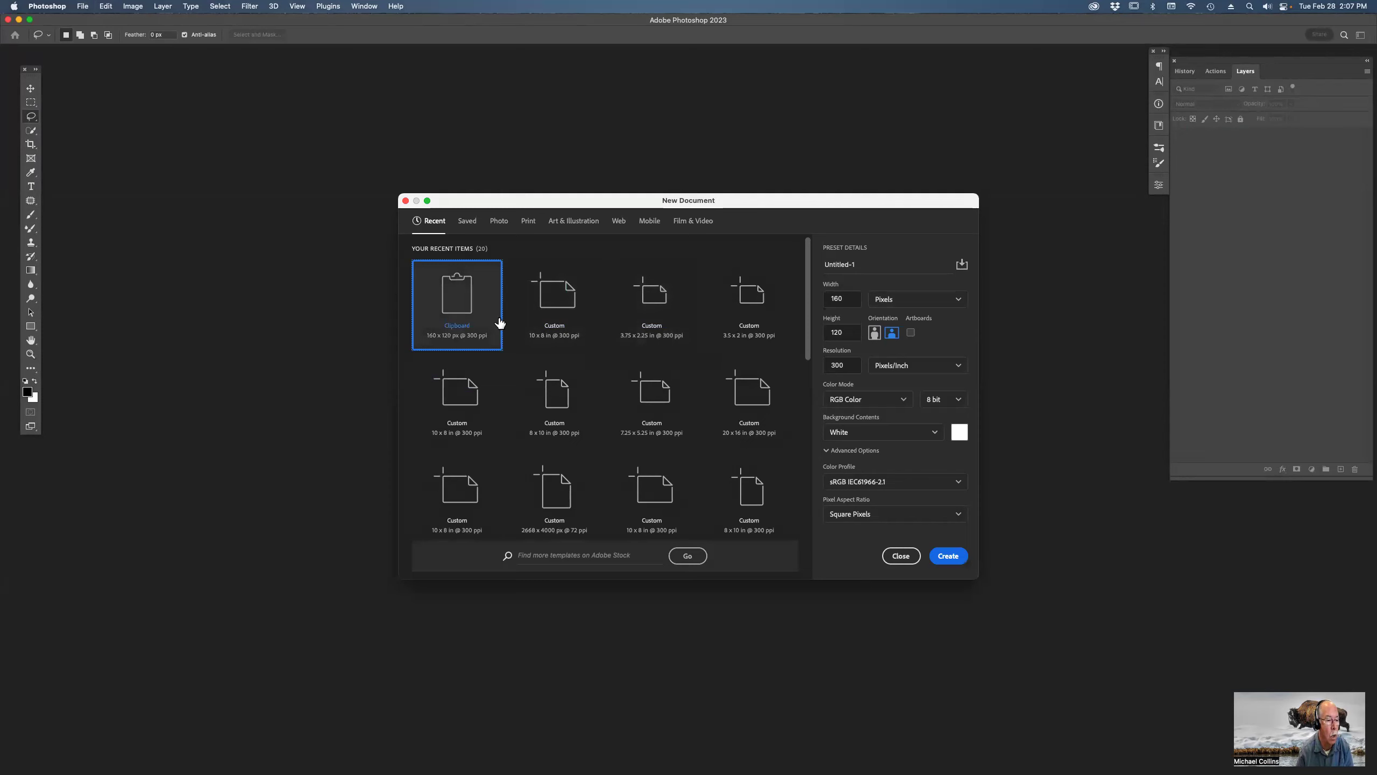
{"action": "left_click", "coordinate": [563, 298]}
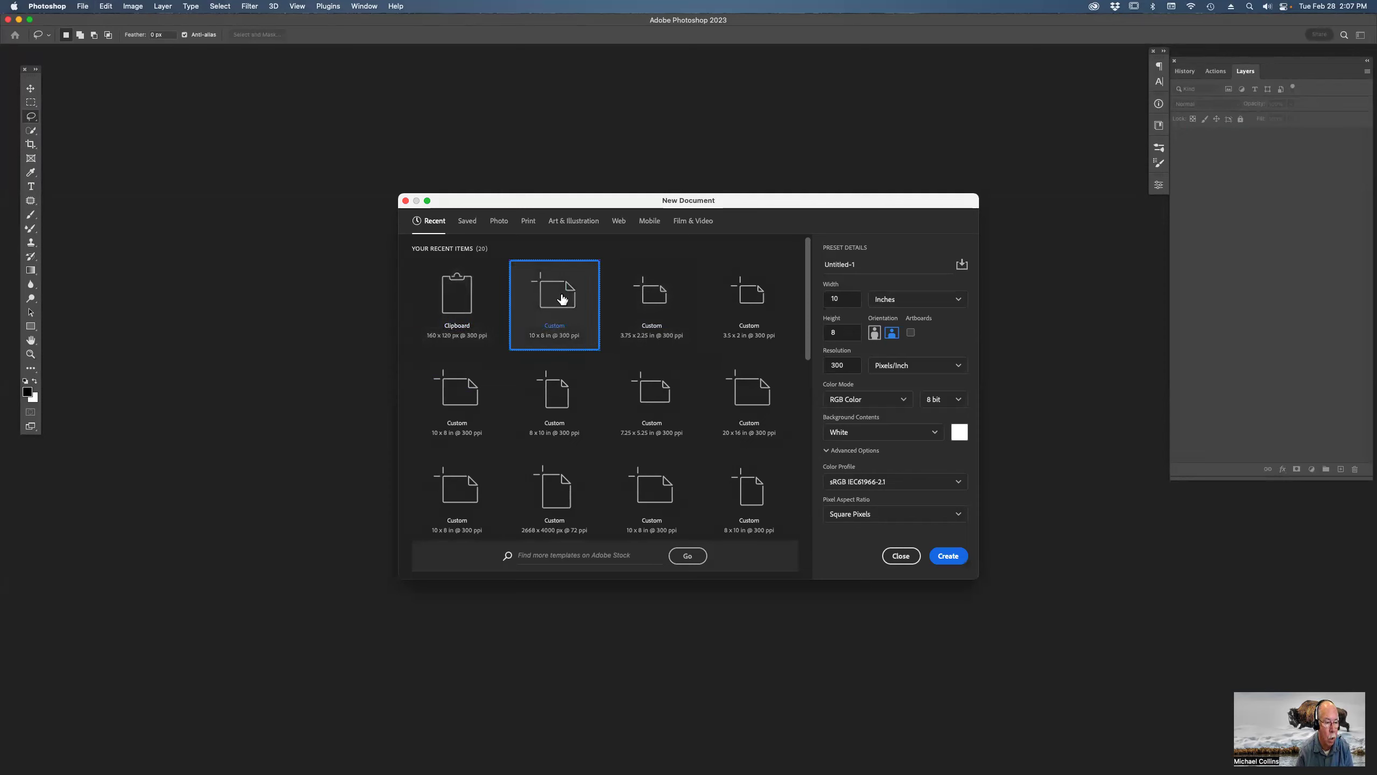
{"action": "left_click", "coordinate": [957, 556]}
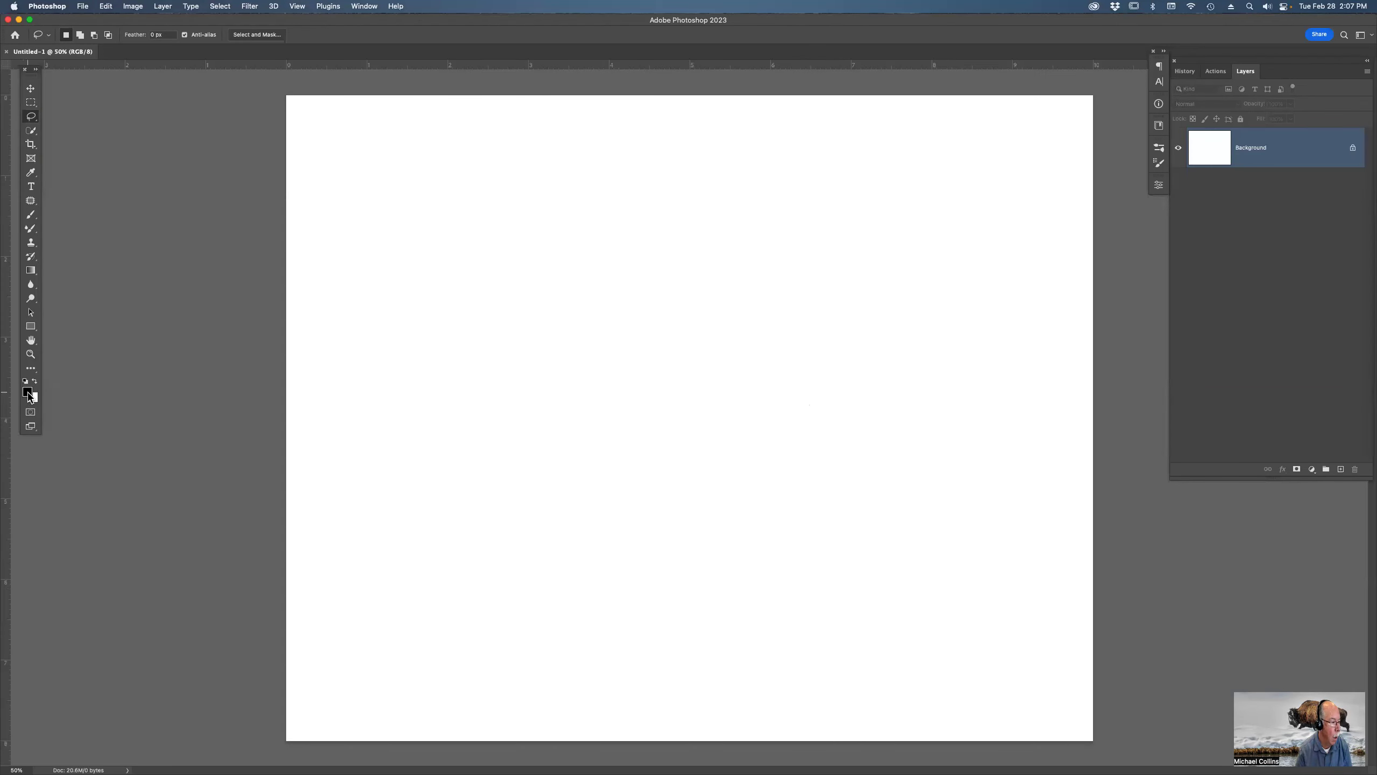
{"action": "left_click", "coordinate": [28, 392]}
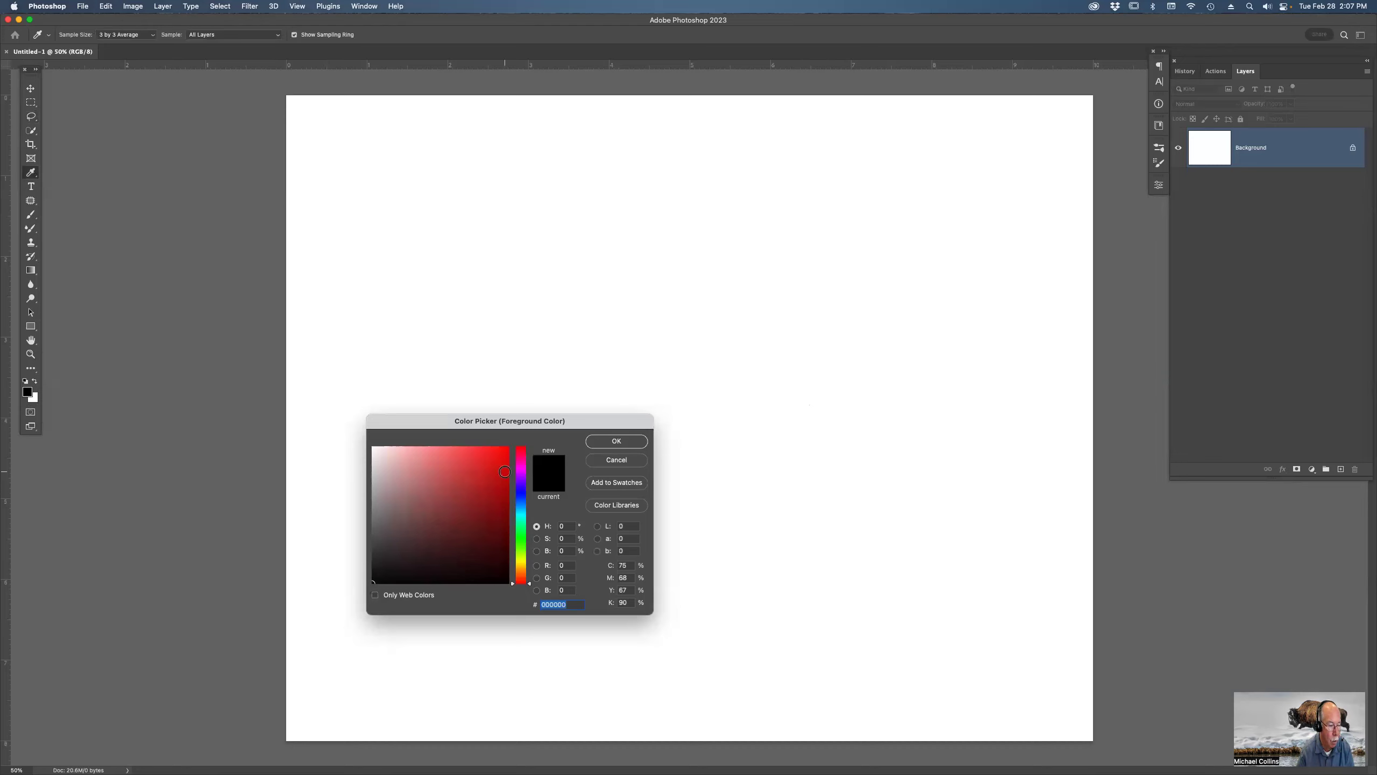
Step: Set the foreground colour to bright blue #0623fd and fill the canvas with it
{"action": "left_click", "coordinate": [523, 495]}
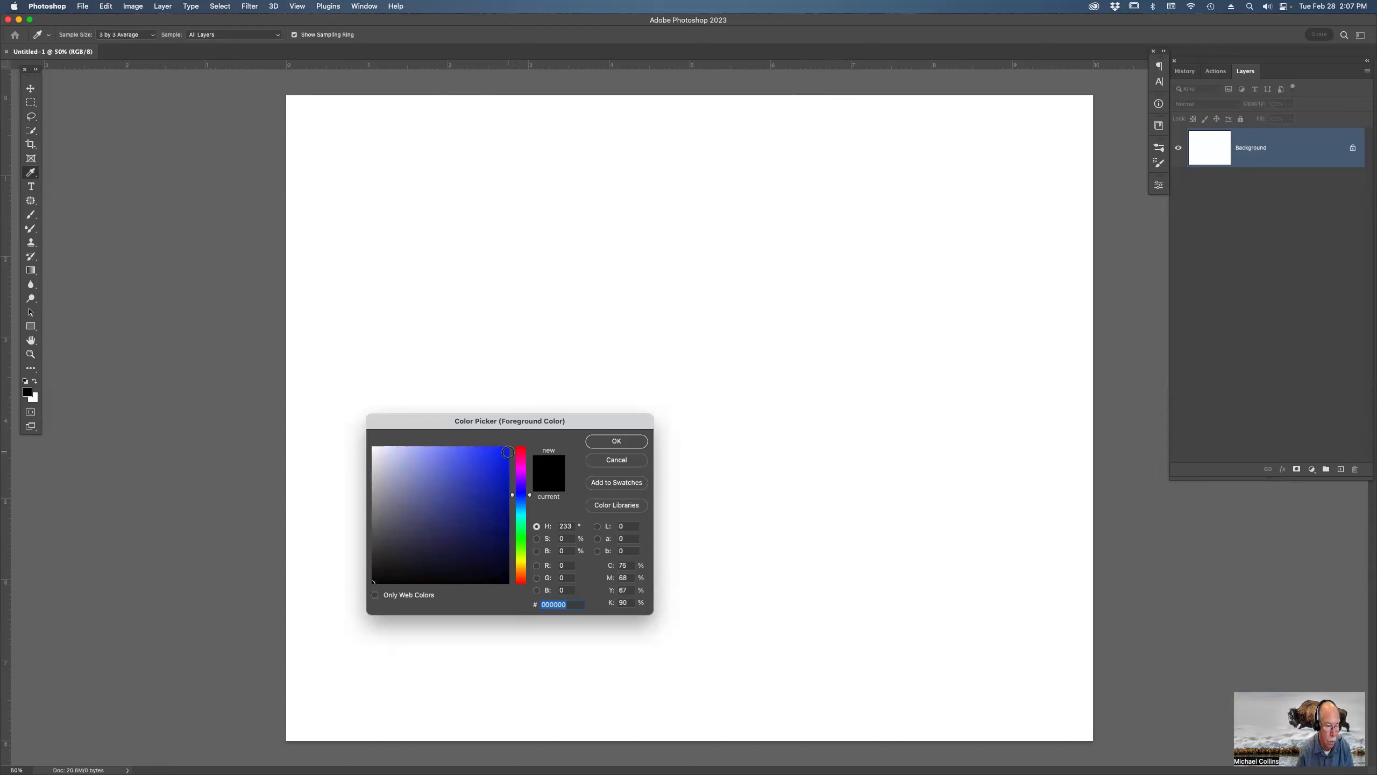
{"action": "left_click", "coordinate": [505, 447]}
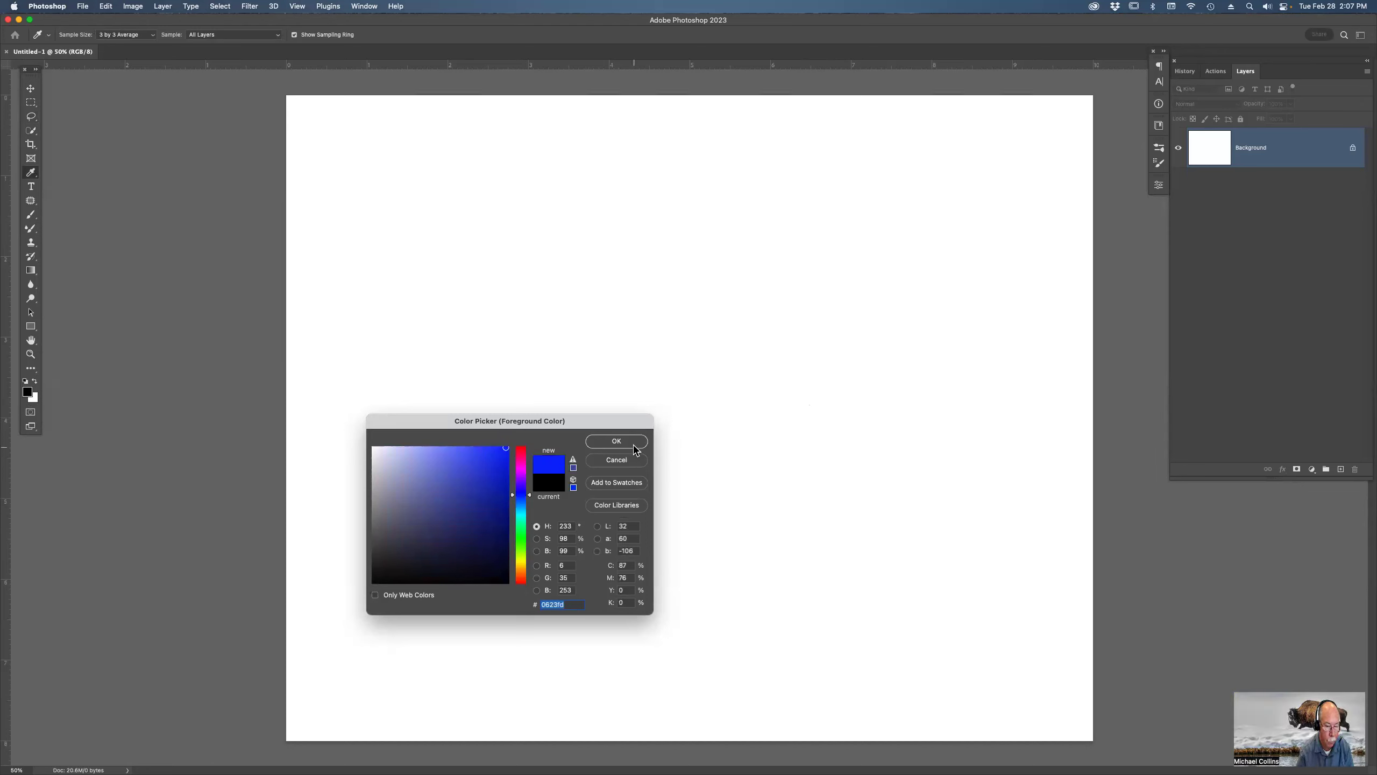
{"action": "left_click", "coordinate": [616, 441]}
{"action": "key", "text": "l"}
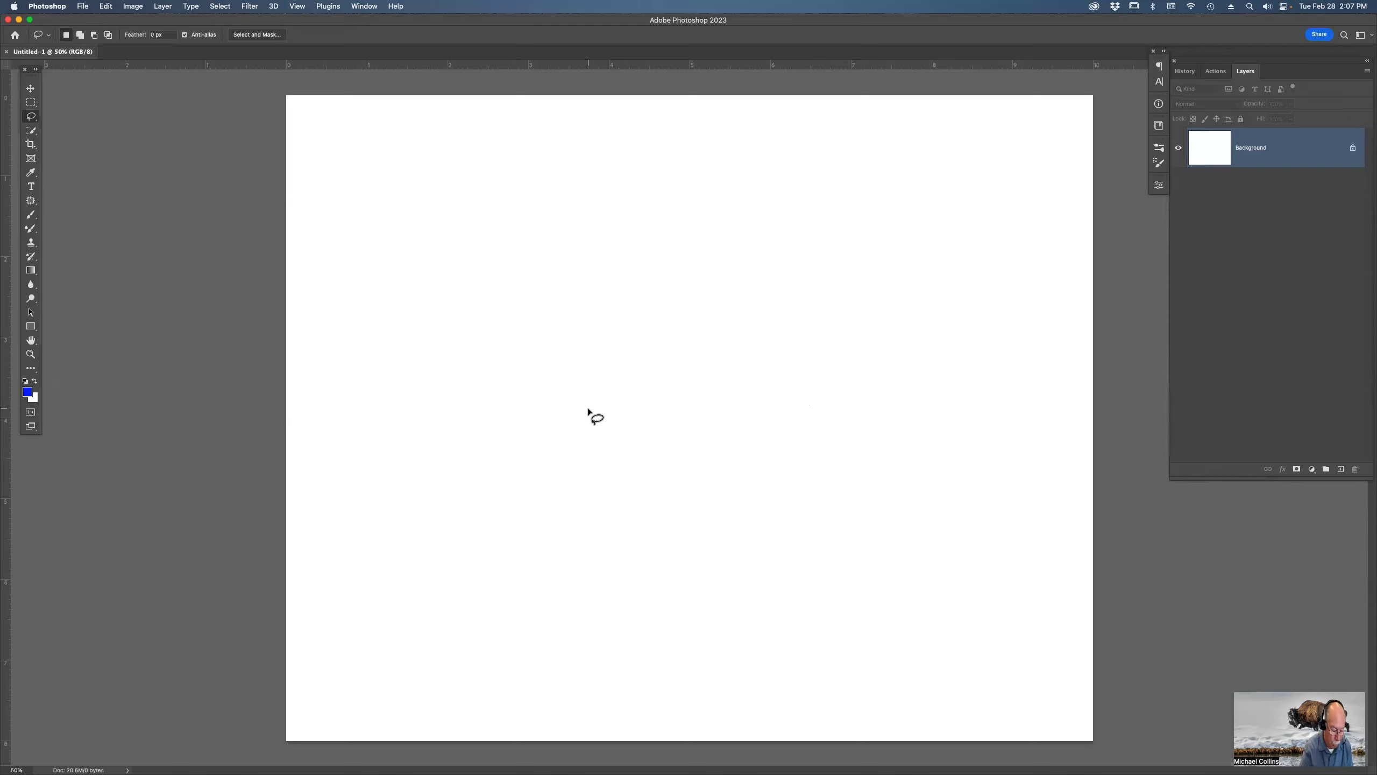
{"action": "key", "text": "alt+BackSpace"}
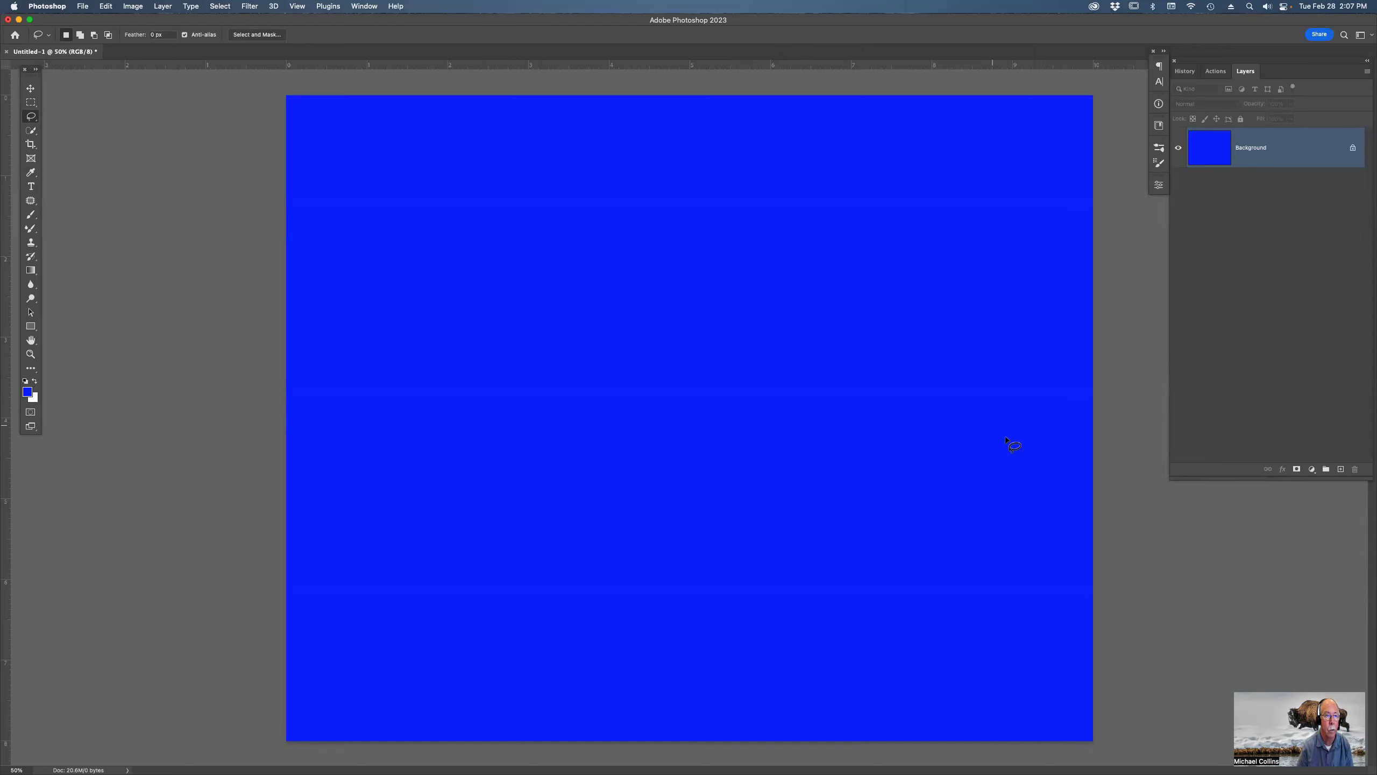
Step: Convert the background to Layer 0, duplicate it, and fill the original Layer 0 with white
{"action": "double_click", "coordinate": [1299, 157]}
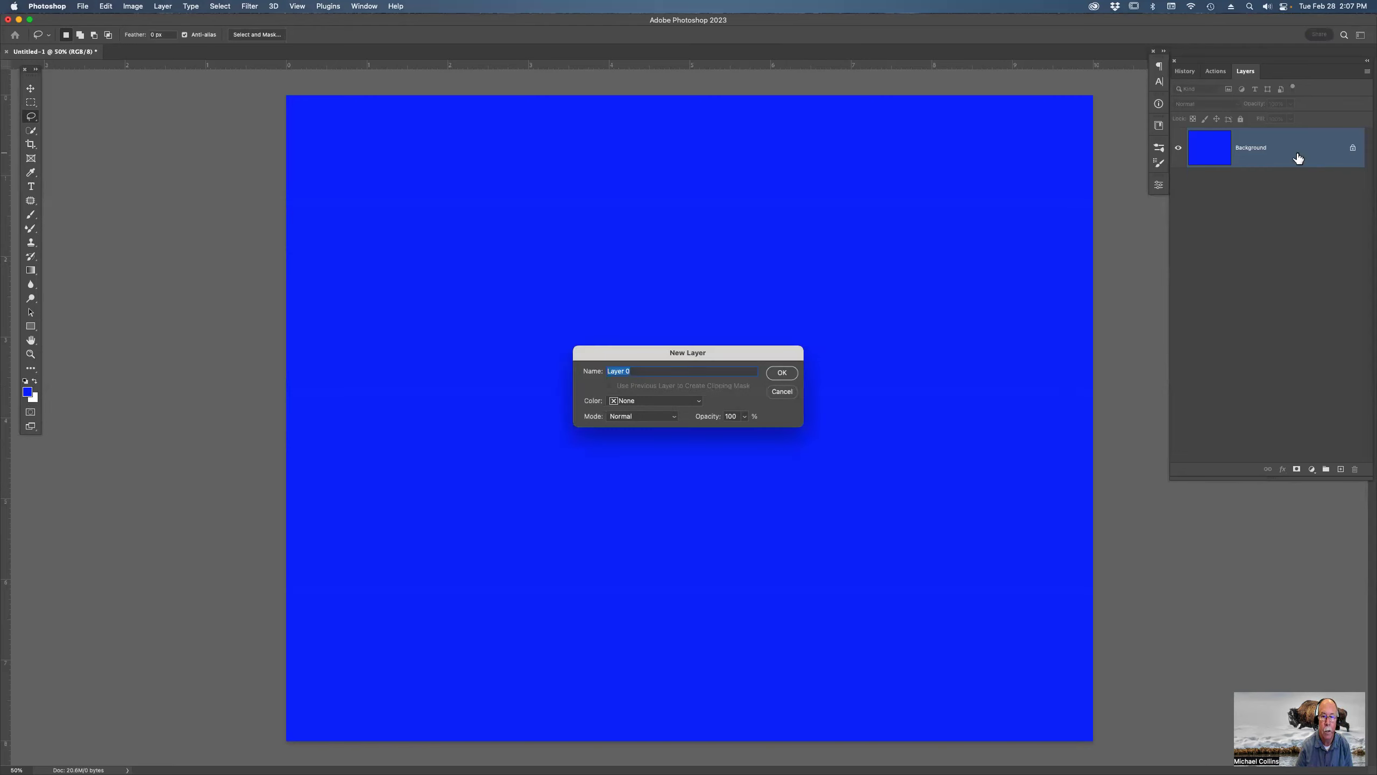
{"action": "left_click", "coordinate": [782, 373]}
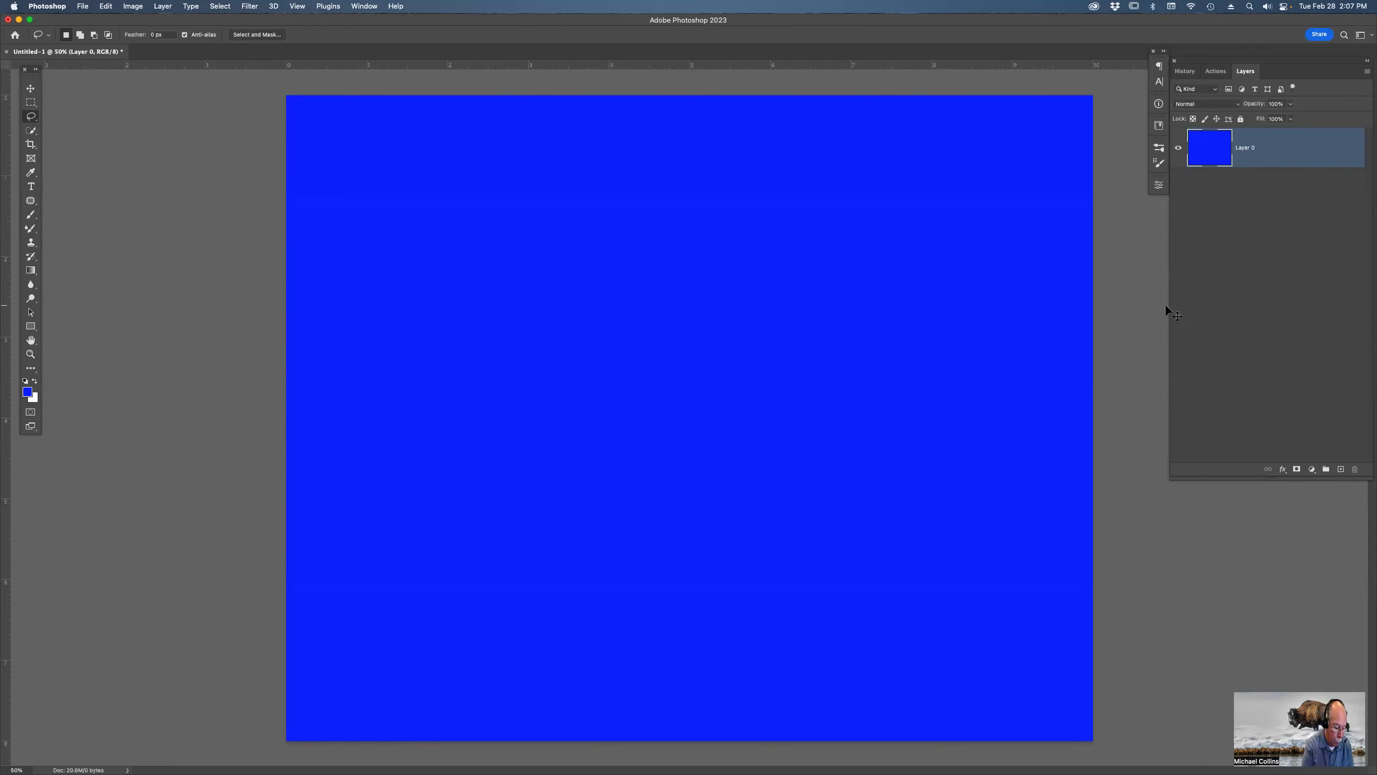
{"action": "key", "text": "super+j"}
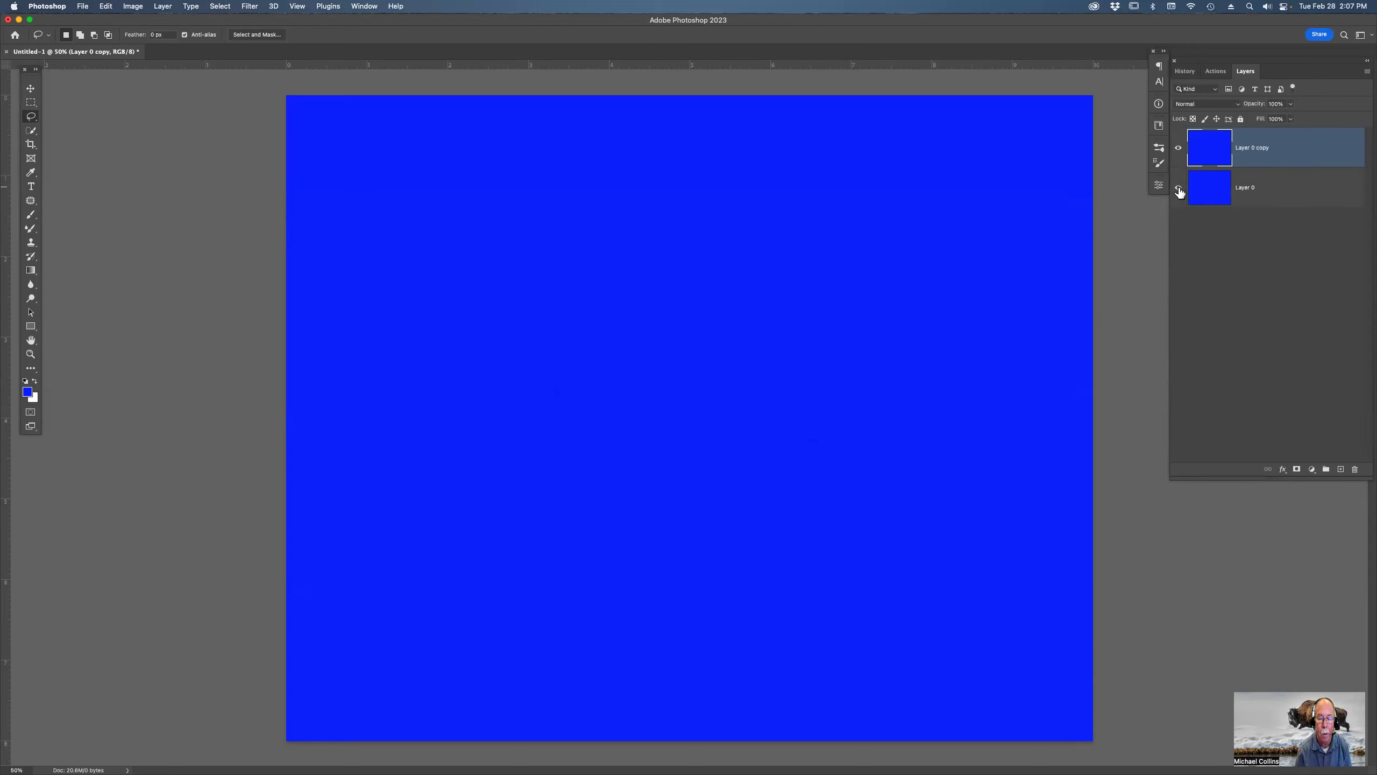
{"action": "left_click", "coordinate": [1210, 193]}
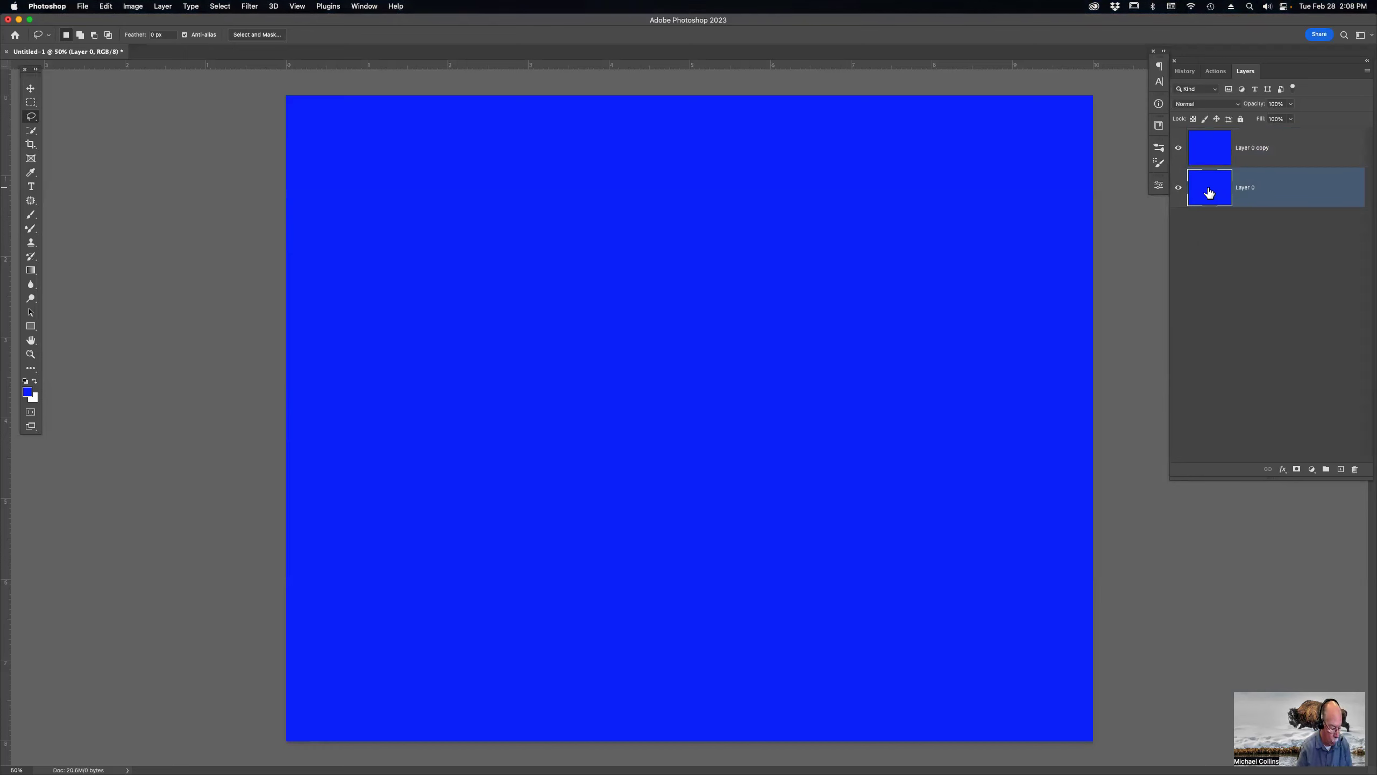
{"action": "key", "text": "super+BackSpace"}
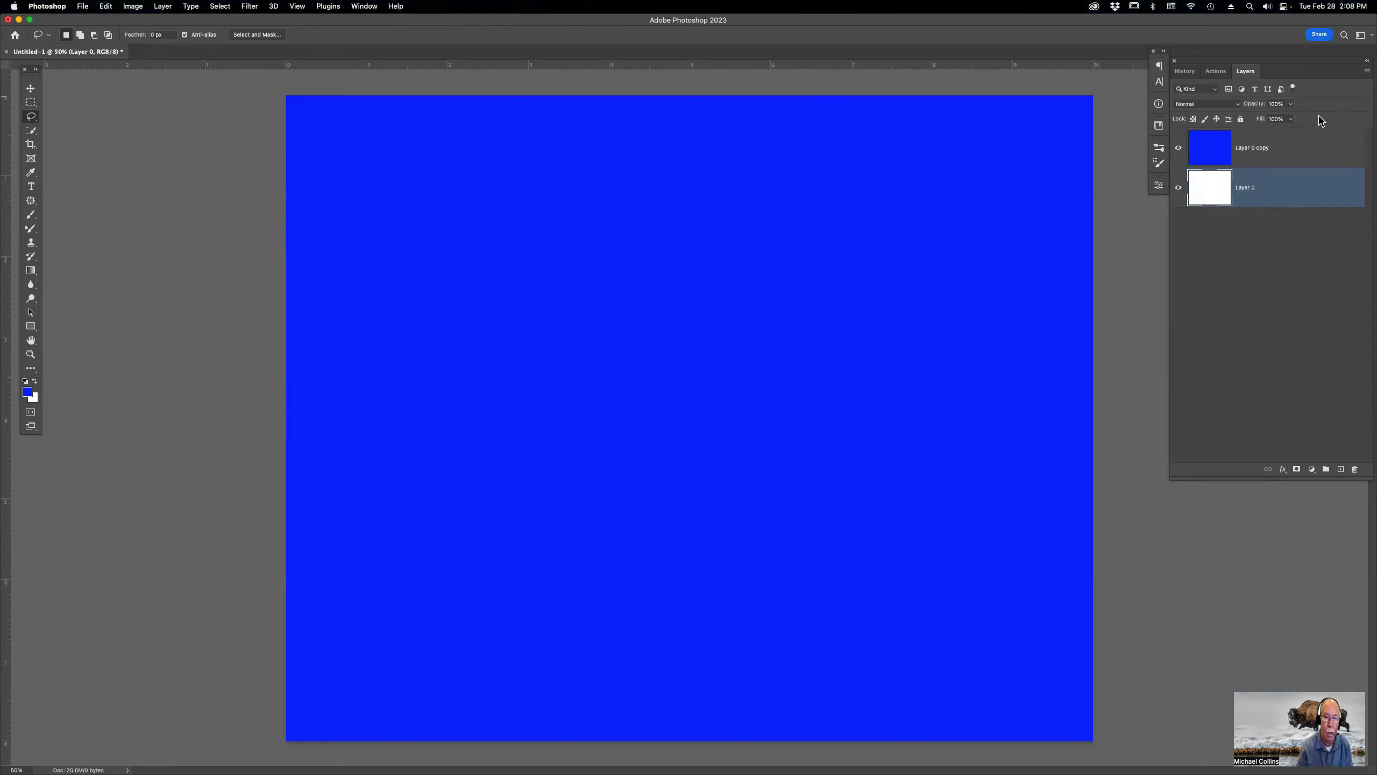
{"action": "left_click", "coordinate": [1289, 154]}
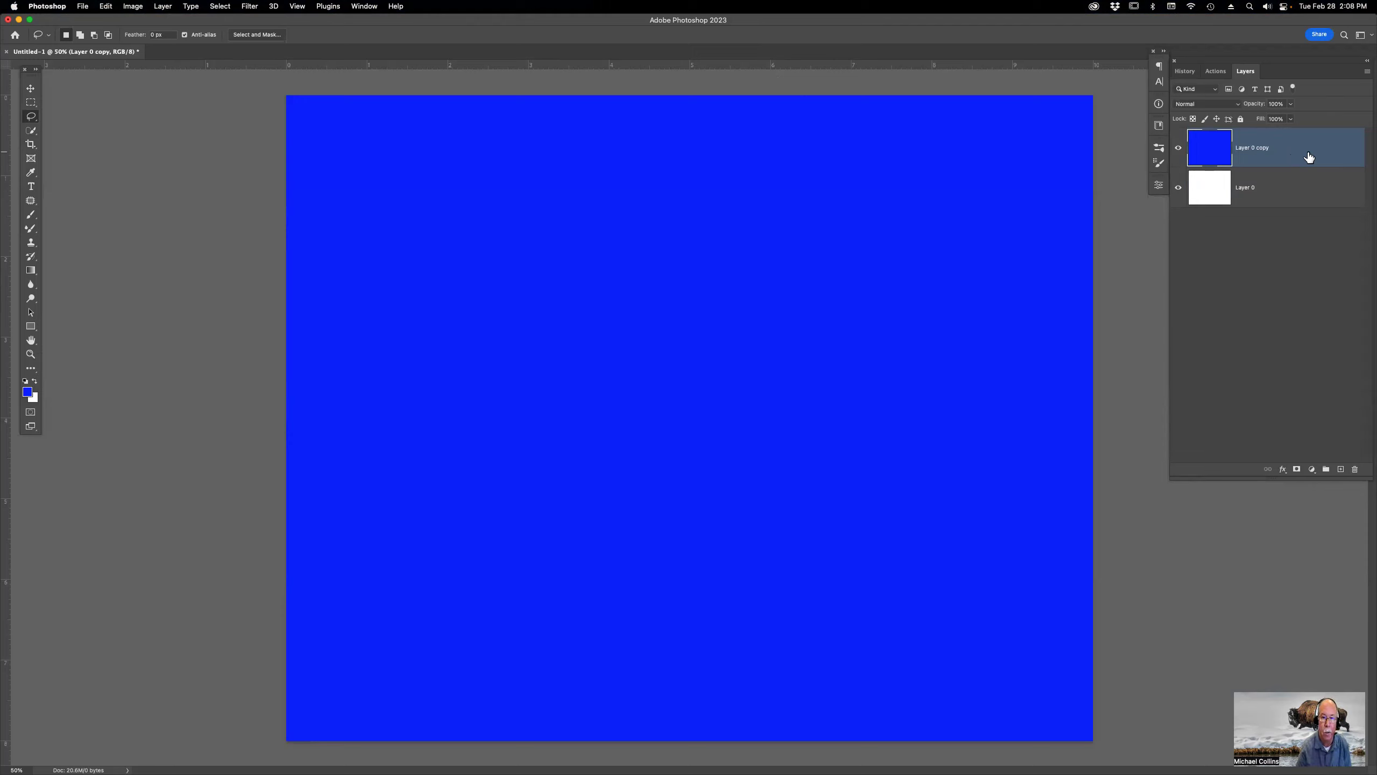
Step: Duplicate the blue layer and rename the two blue layers Reg and SMART
{"action": "key", "text": "super+j"}
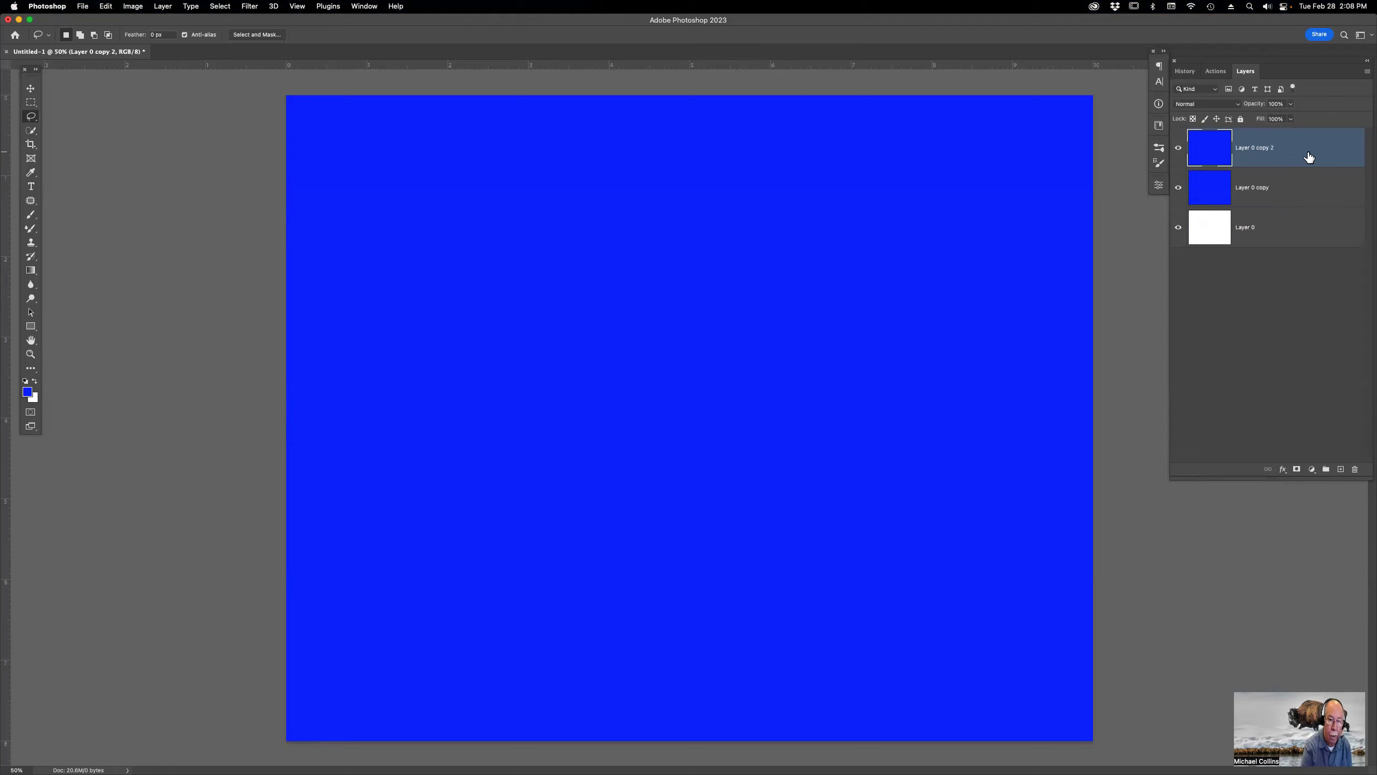
{"action": "left_click", "coordinate": [1253, 188]}
{"action": "double_click", "coordinate": [1253, 187]}
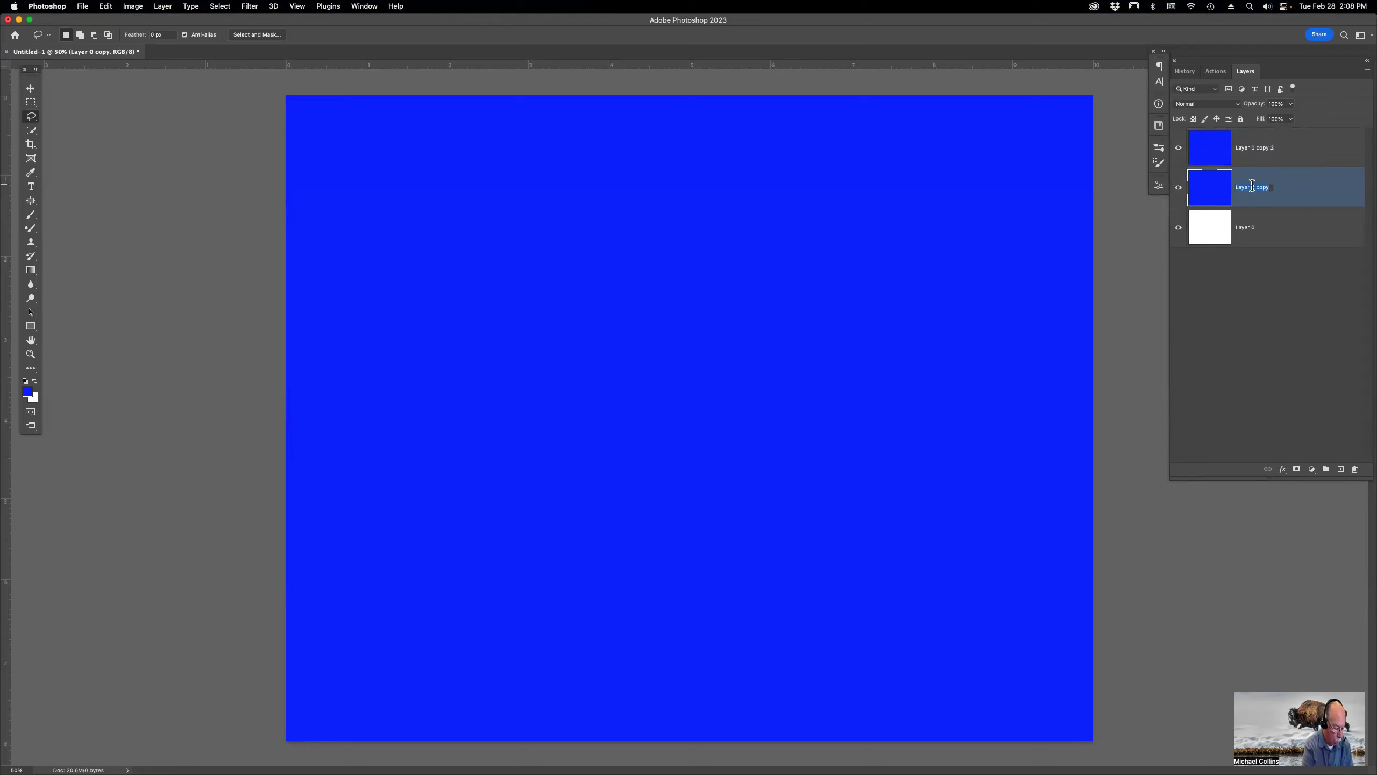
{"action": "type", "text": "Reg"}
{"action": "key", "text": "Return"}
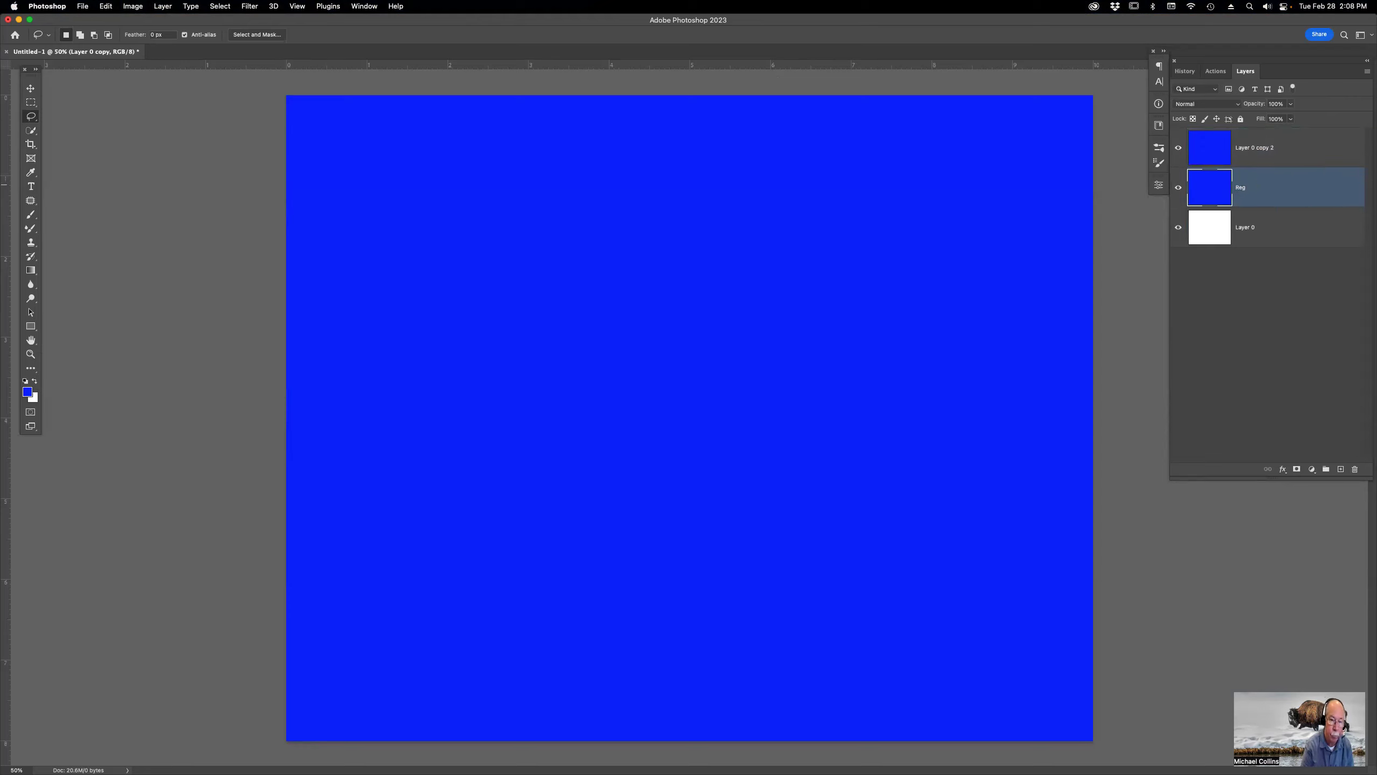
{"action": "left_click", "coordinate": [1259, 155]}
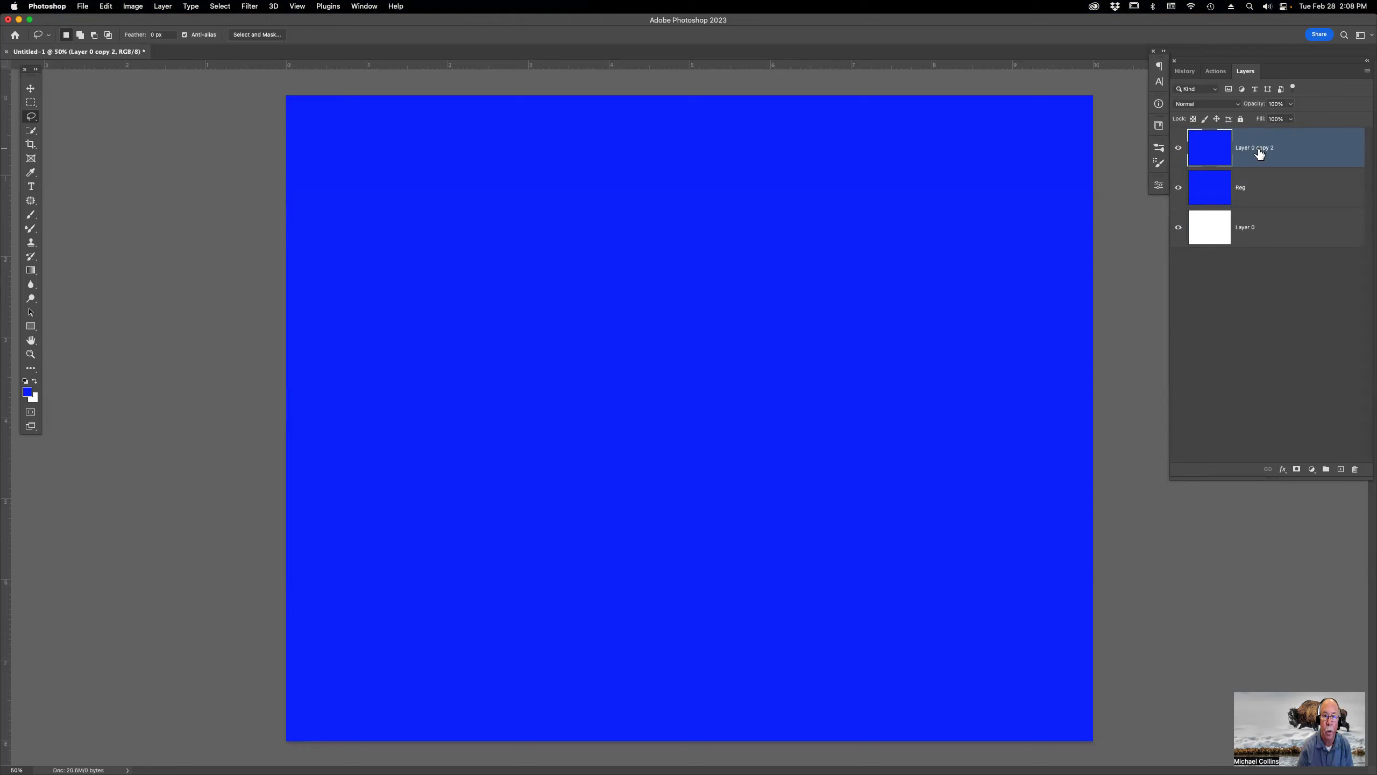
{"action": "type", "text": "SMART"}
{"action": "key", "text": "Return"}
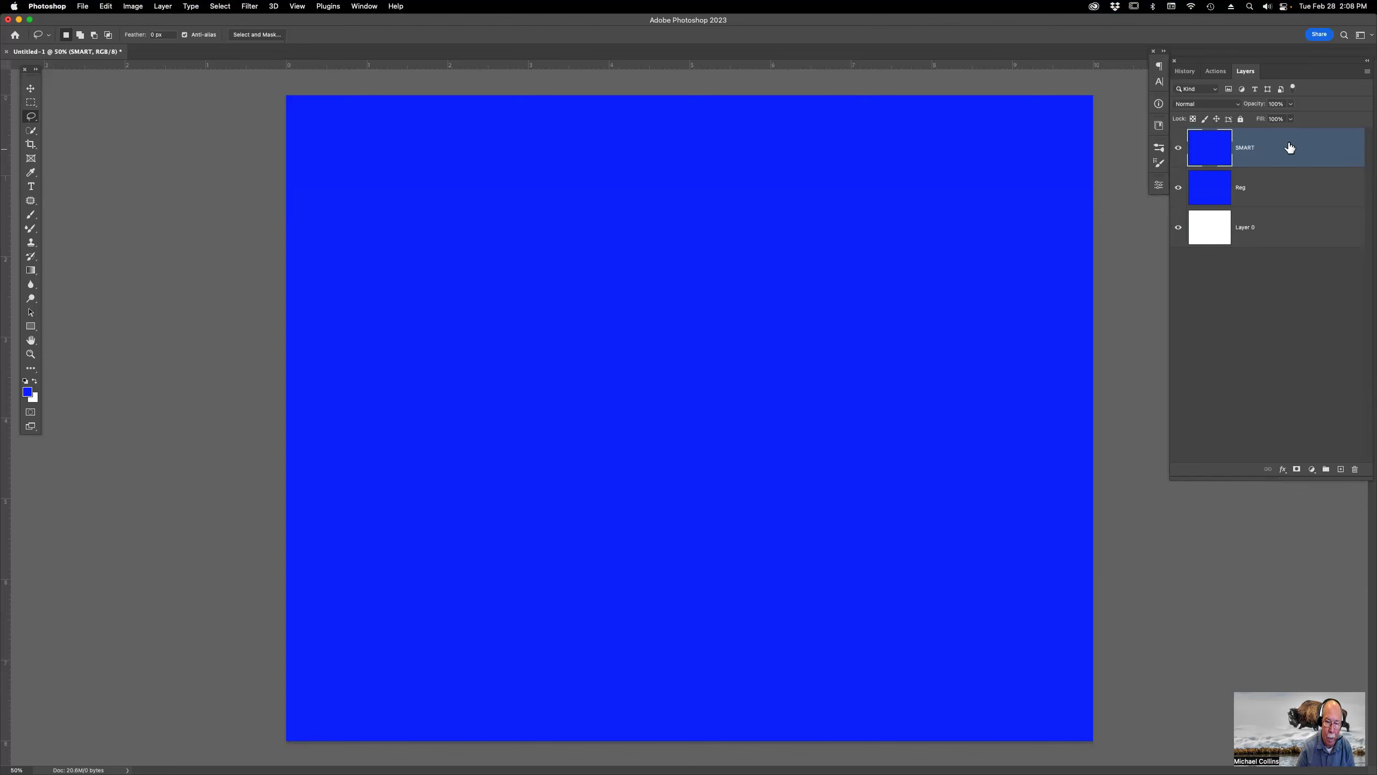
Step: Try converting SMART to a smart object from its layer context menu
{"action": "right_click", "coordinate": [1315, 155]}
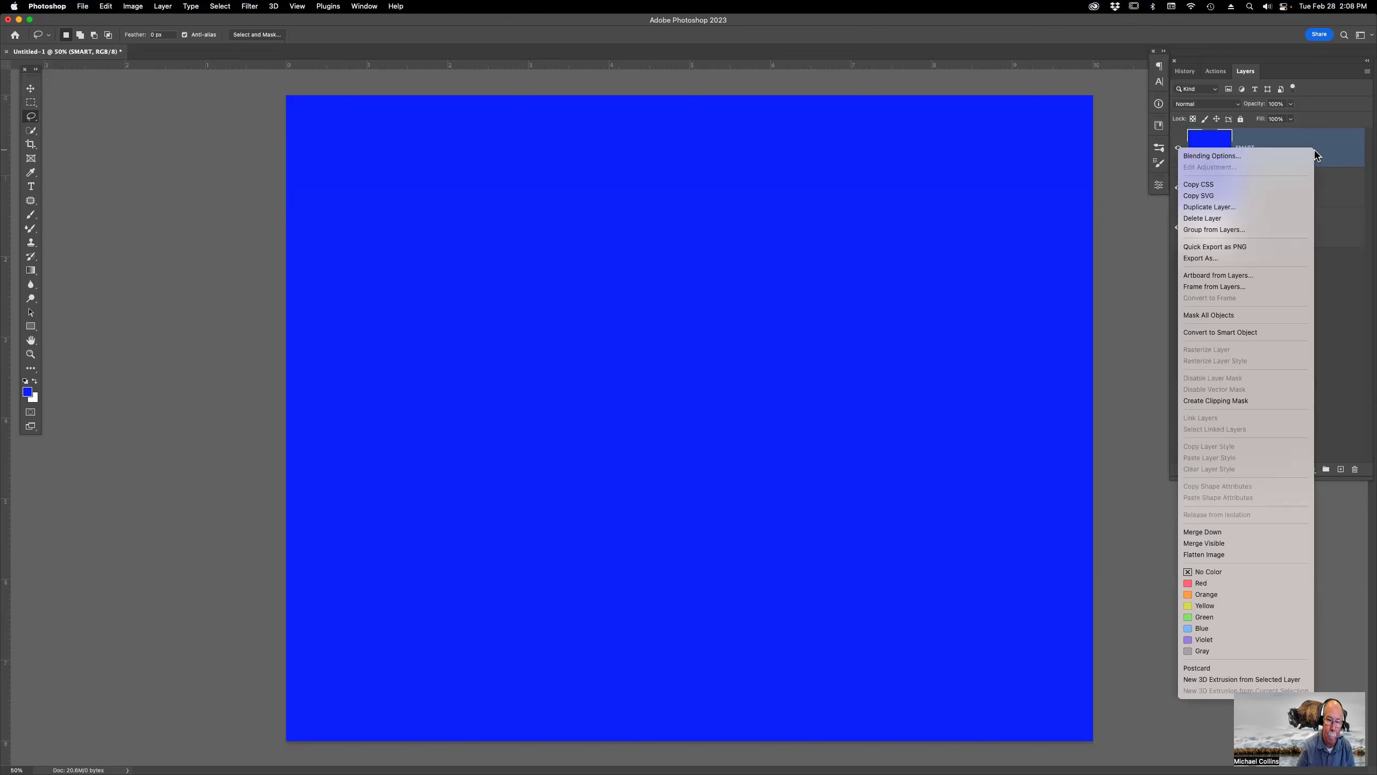
{"action": "left_click", "coordinate": [1266, 332]}
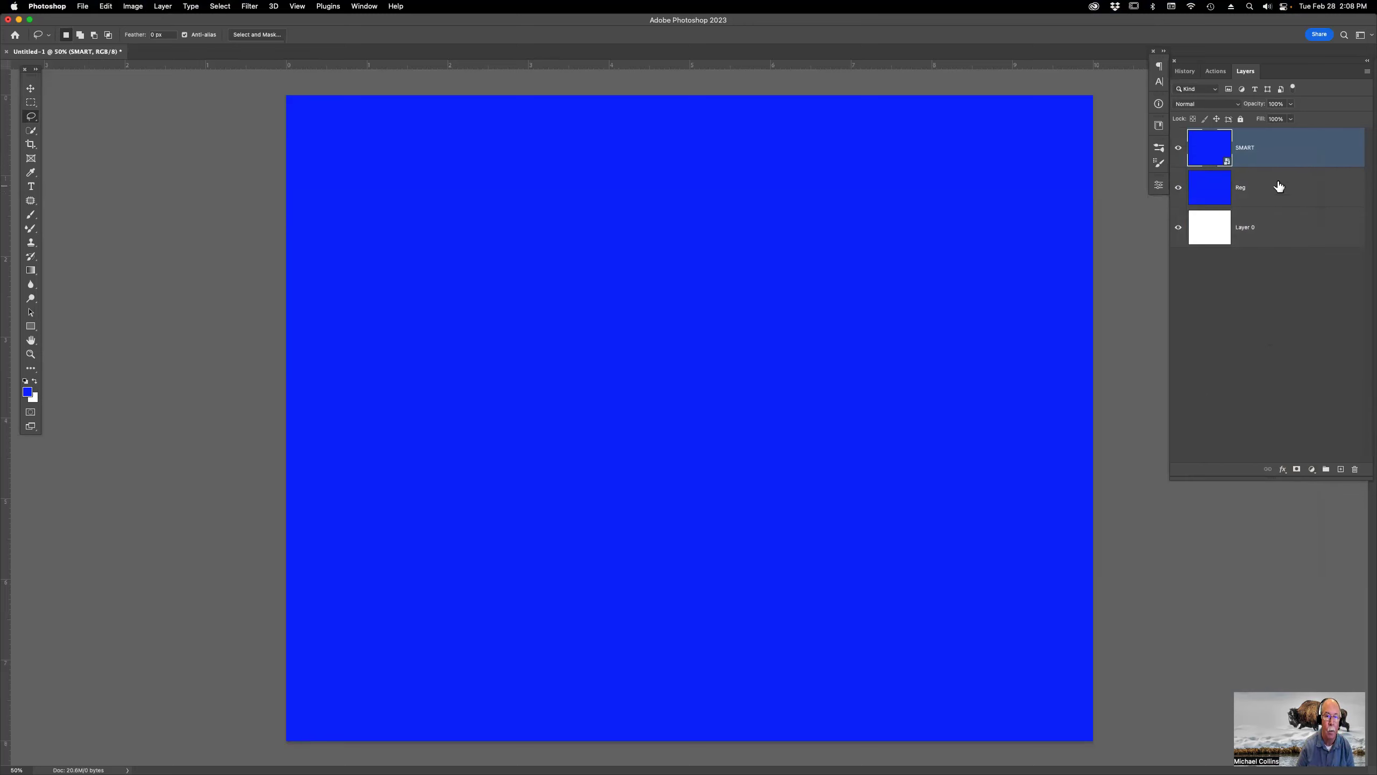
{"action": "right_click", "coordinate": [1289, 157]}
{"action": "left_click", "coordinate": [1302, 150]}
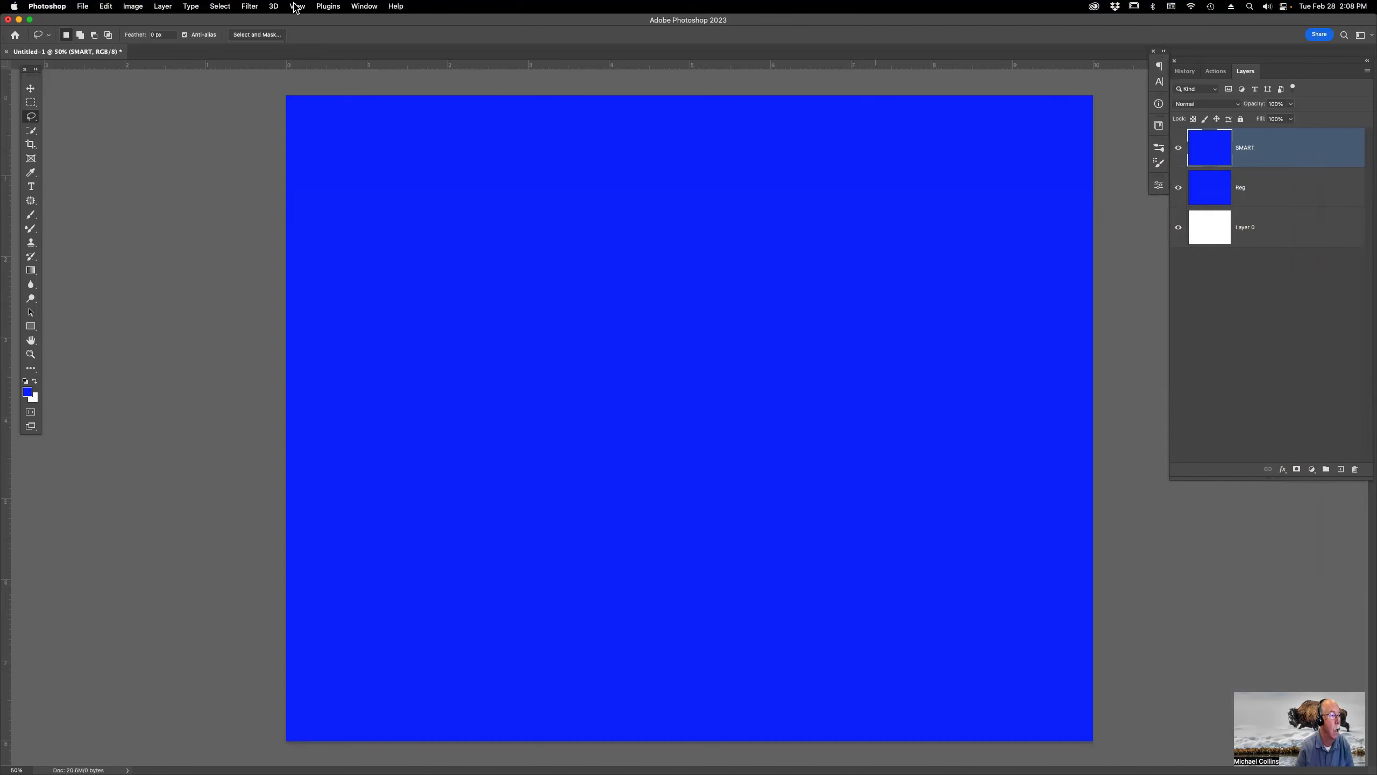
Step: Convert the SMART layer using Layer > Smart Objects > Convert to Smart Object
{"action": "left_click", "coordinate": [170, 7]}
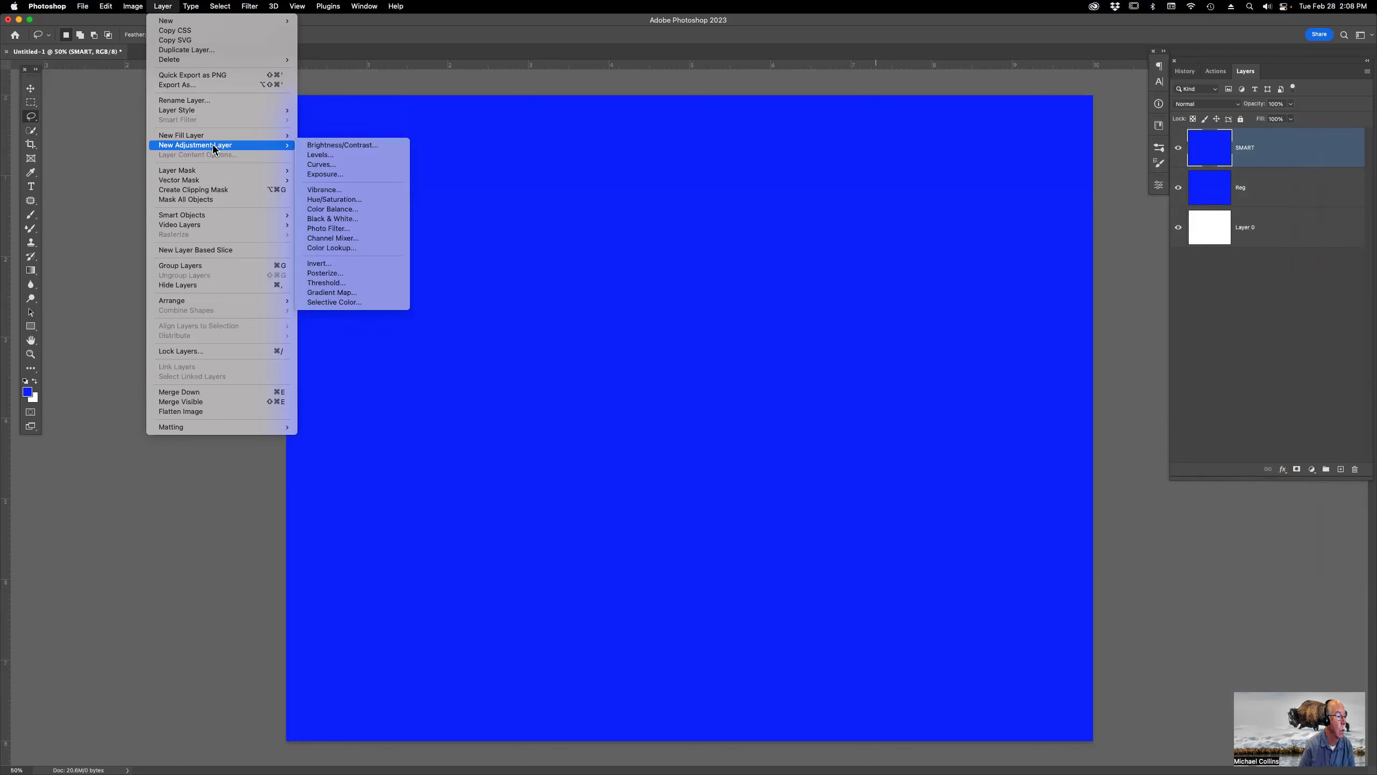
{"action": "mouse_move", "coordinate": [217, 213]}
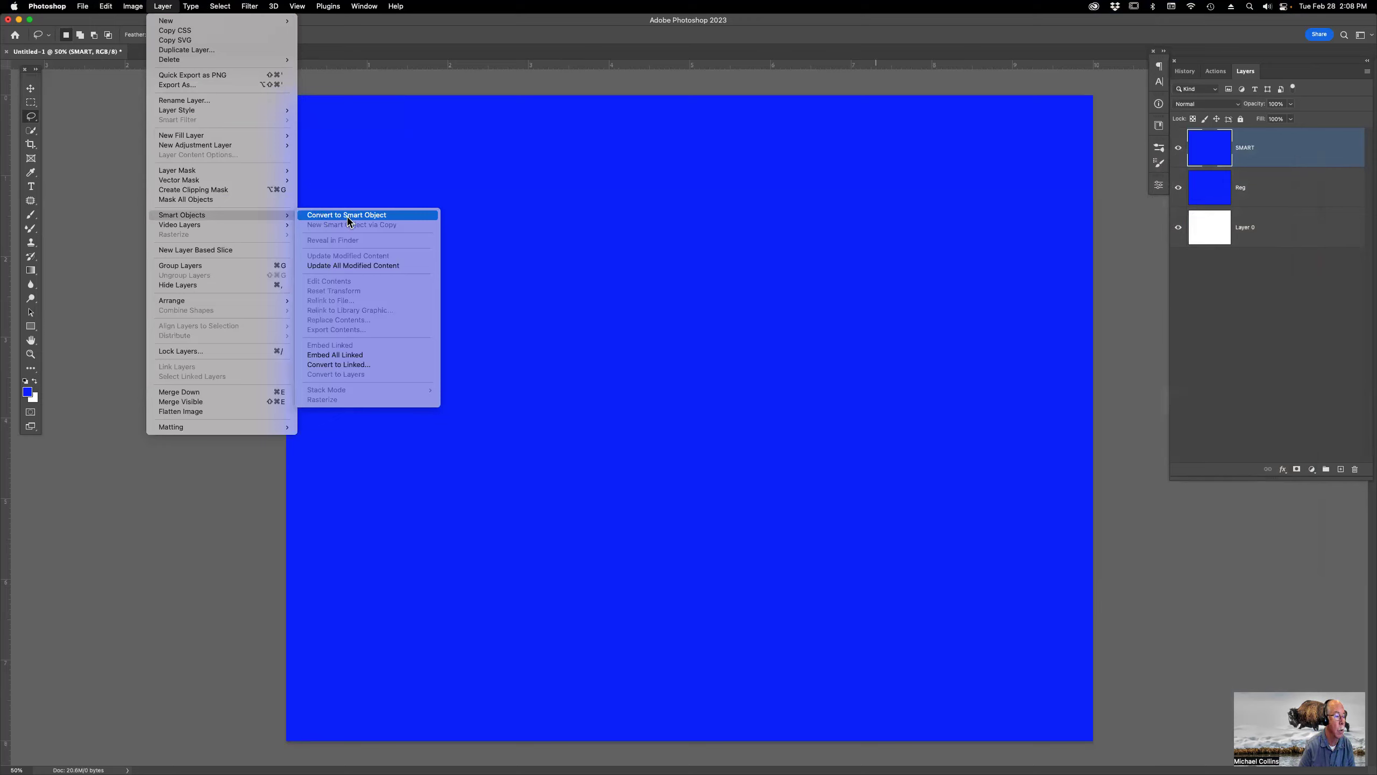
{"action": "left_click", "coordinate": [373, 216]}
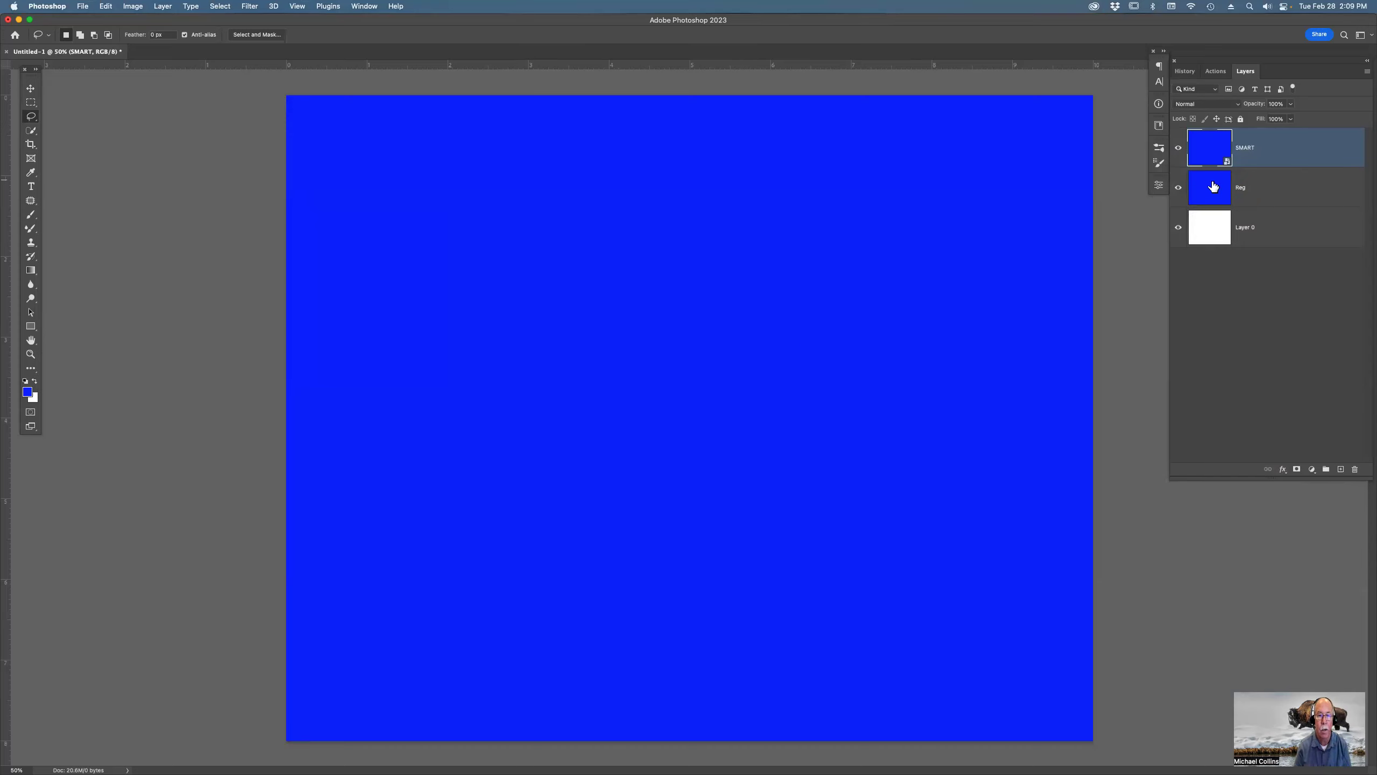
Step: Select Reg and SMART and scale them down to a small square in the bottom-left corner
{"action": "left_click", "coordinate": [1275, 187]}
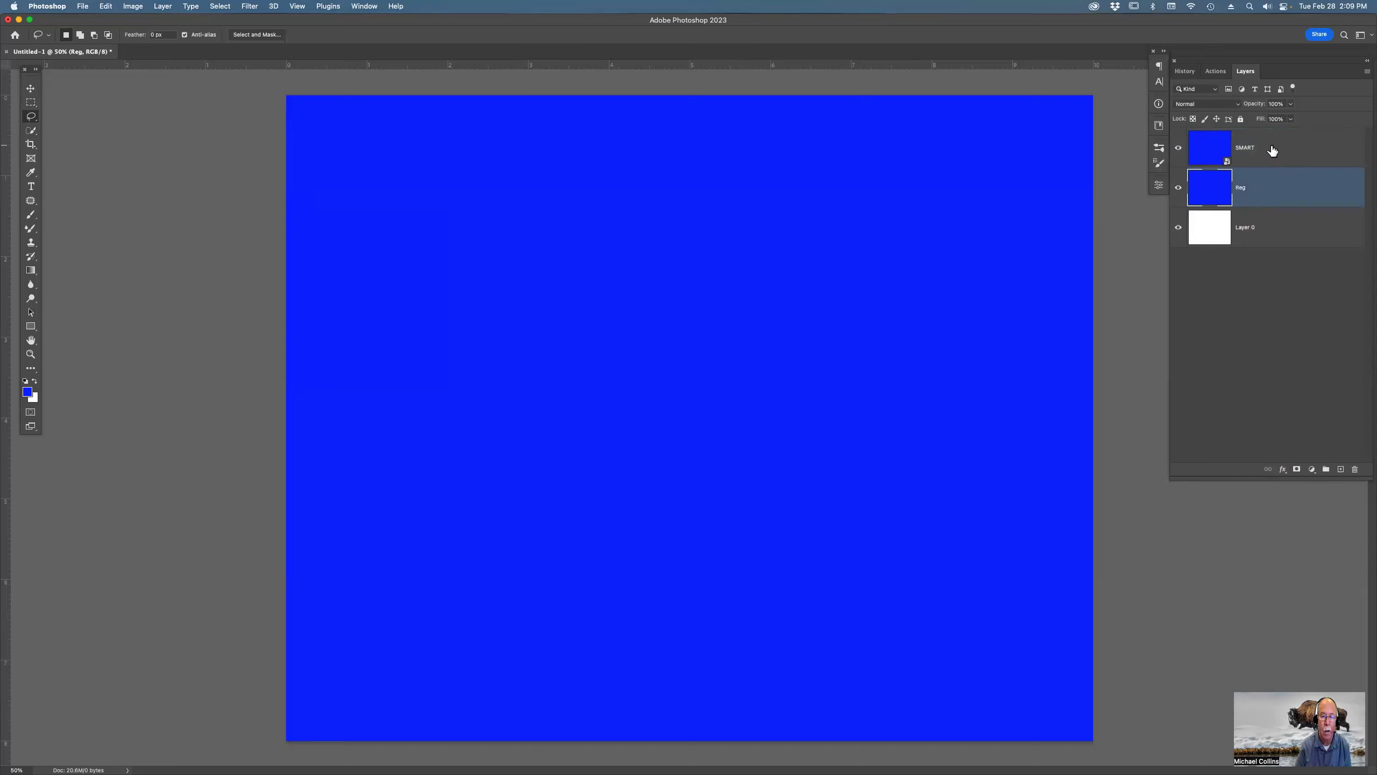
{"action": "left_click", "coordinate": [1272, 151], "text": "shift"}
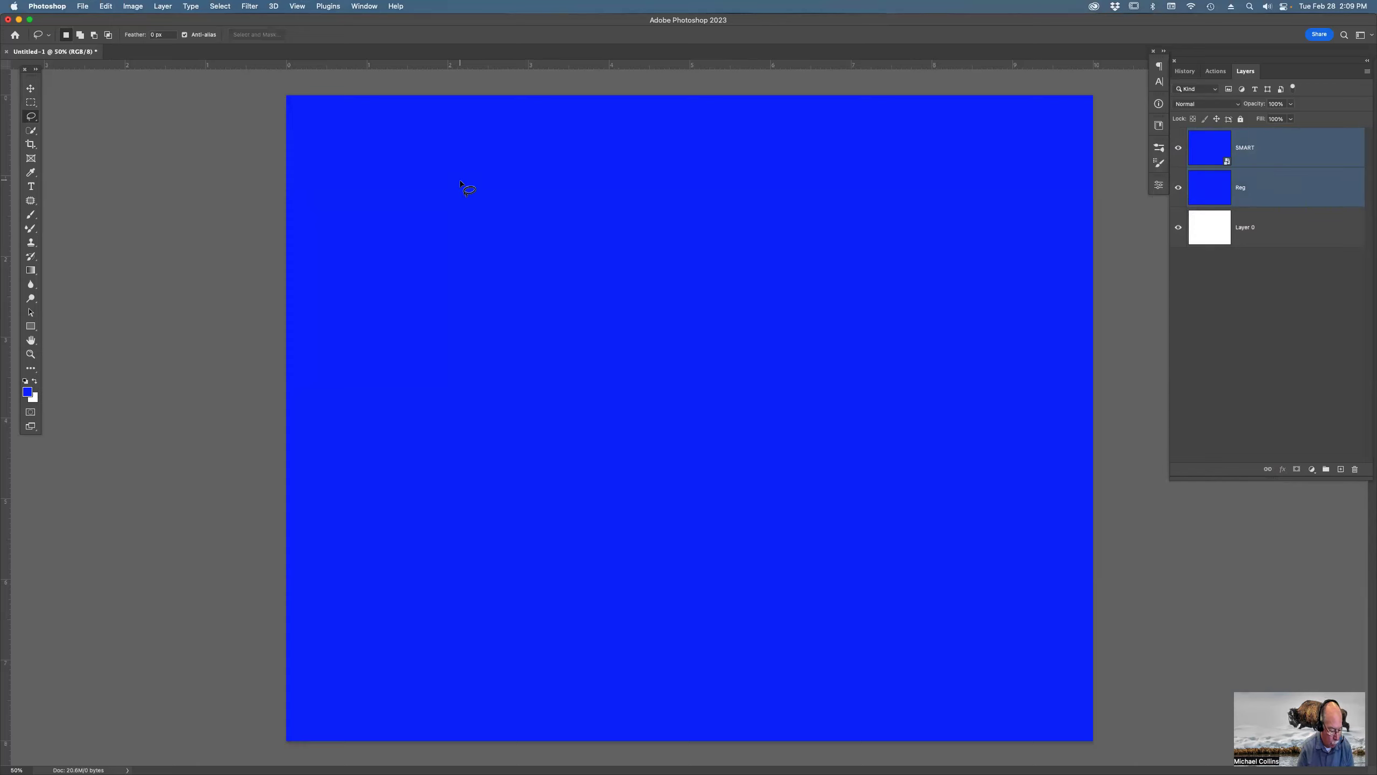
{"action": "key", "text": "super+t"}
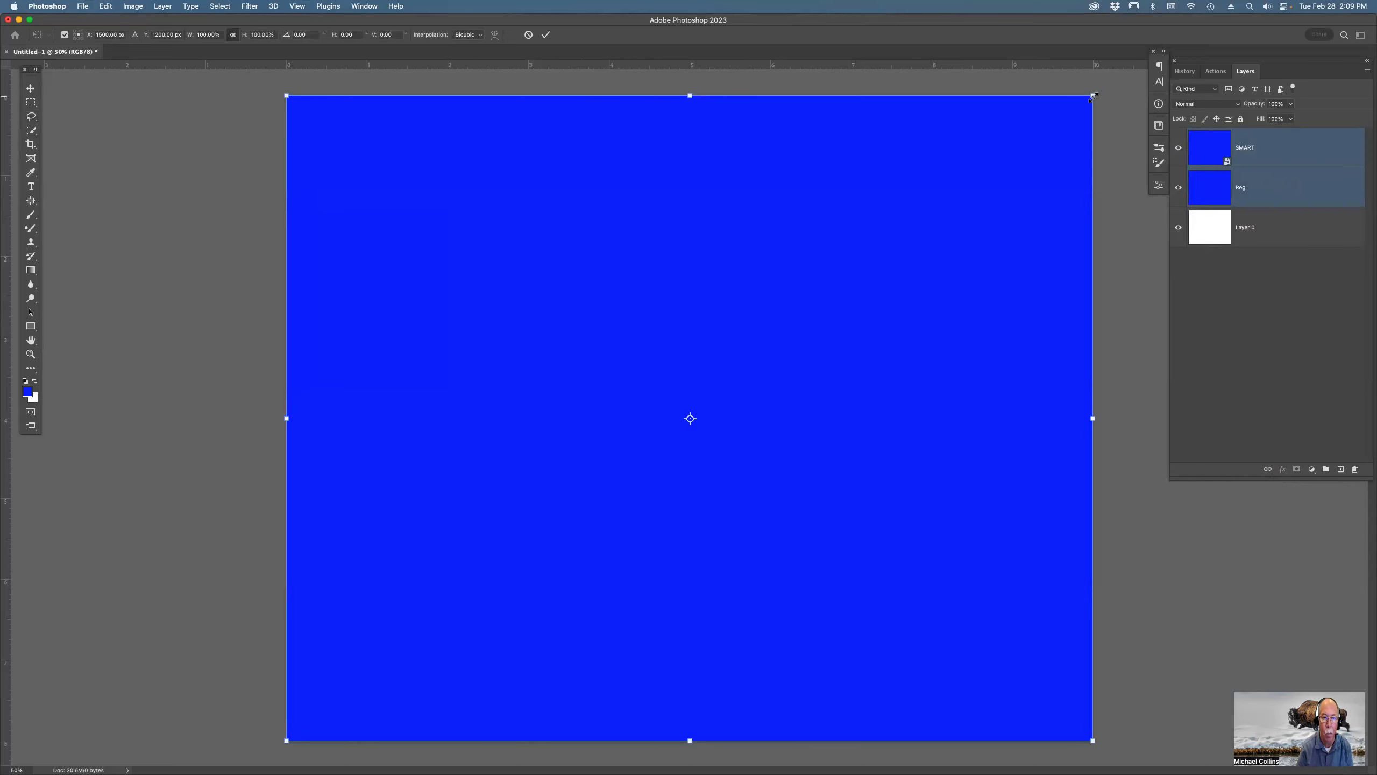
{"action": "left_click_drag", "start_coordinate": [1093, 96], "coordinate": [337, 764]}
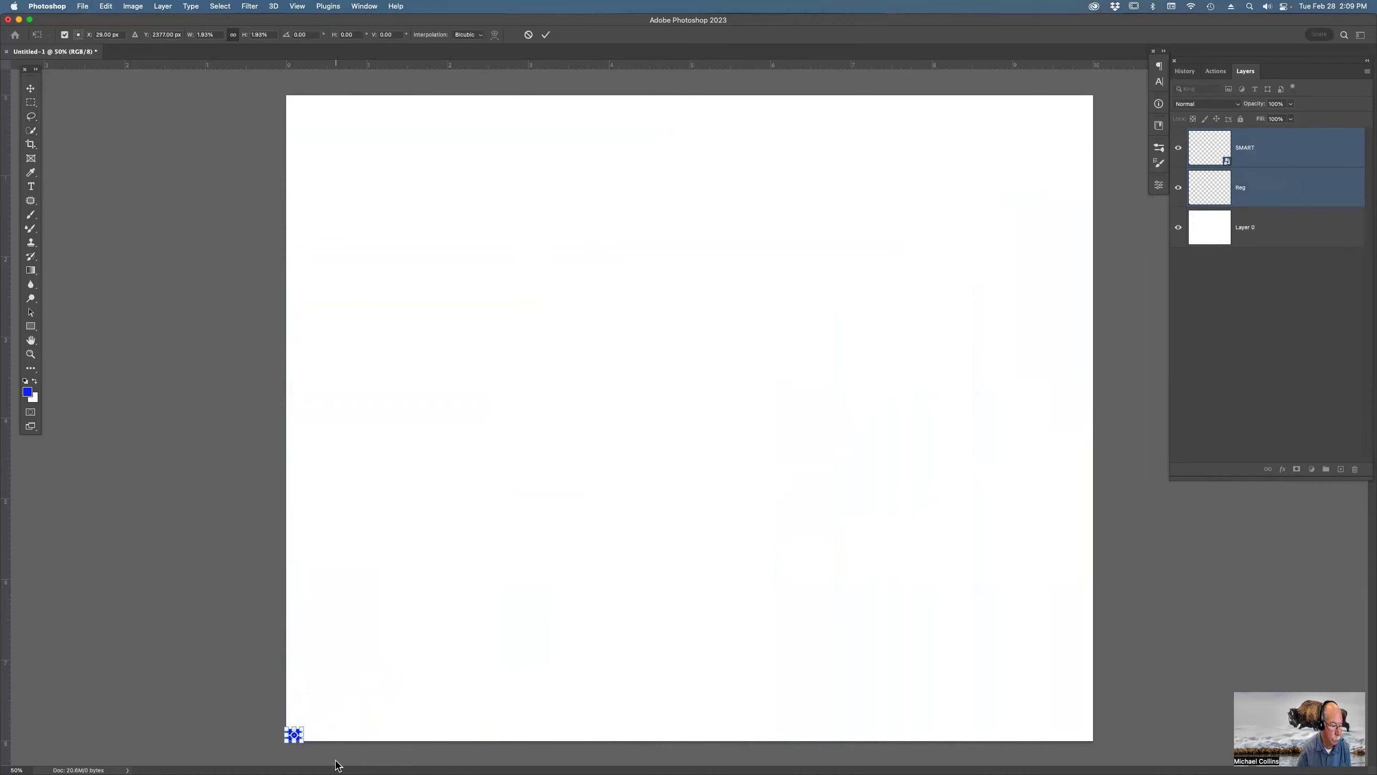
{"action": "key", "text": "Return"}
{"action": "key", "text": "l"}
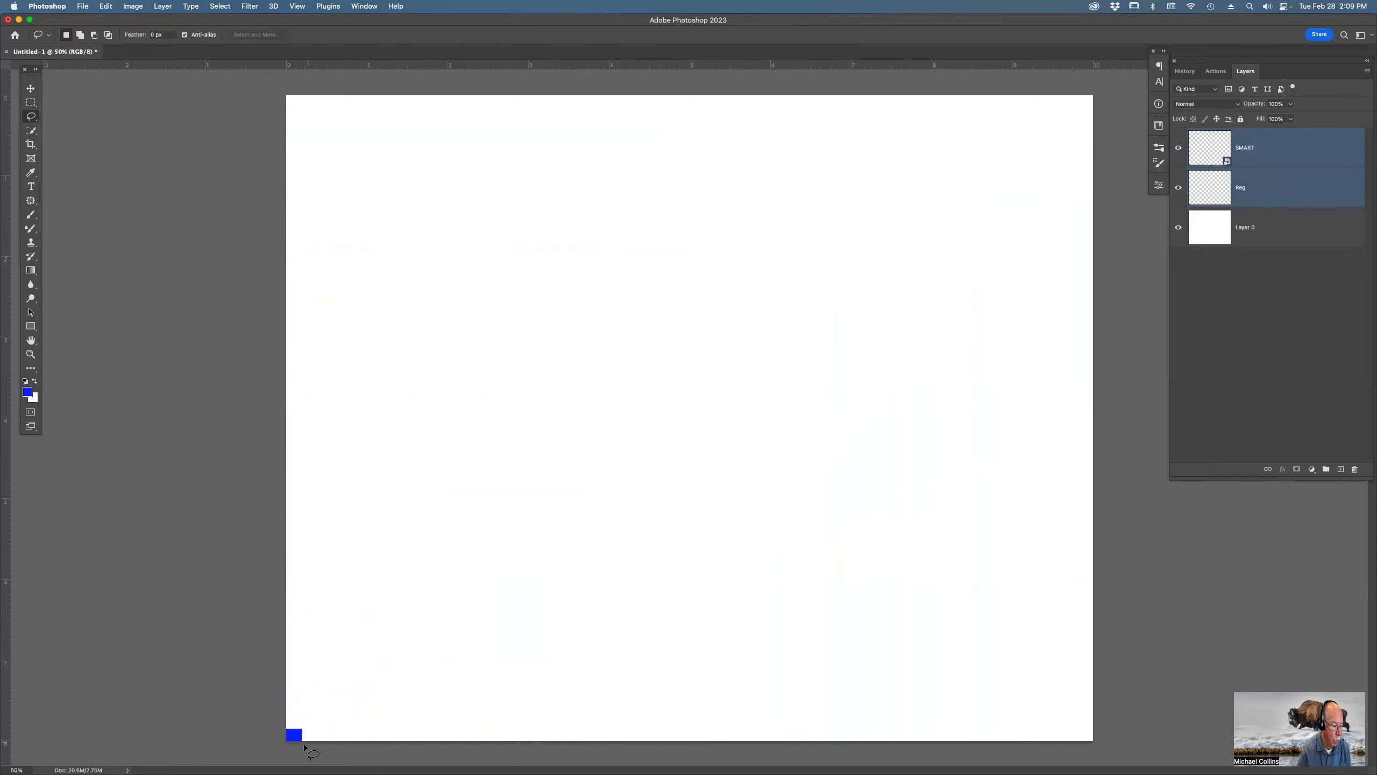
Step: Scale the small blue square back up to fill the whole canvas
{"action": "key", "text": "super+t"}
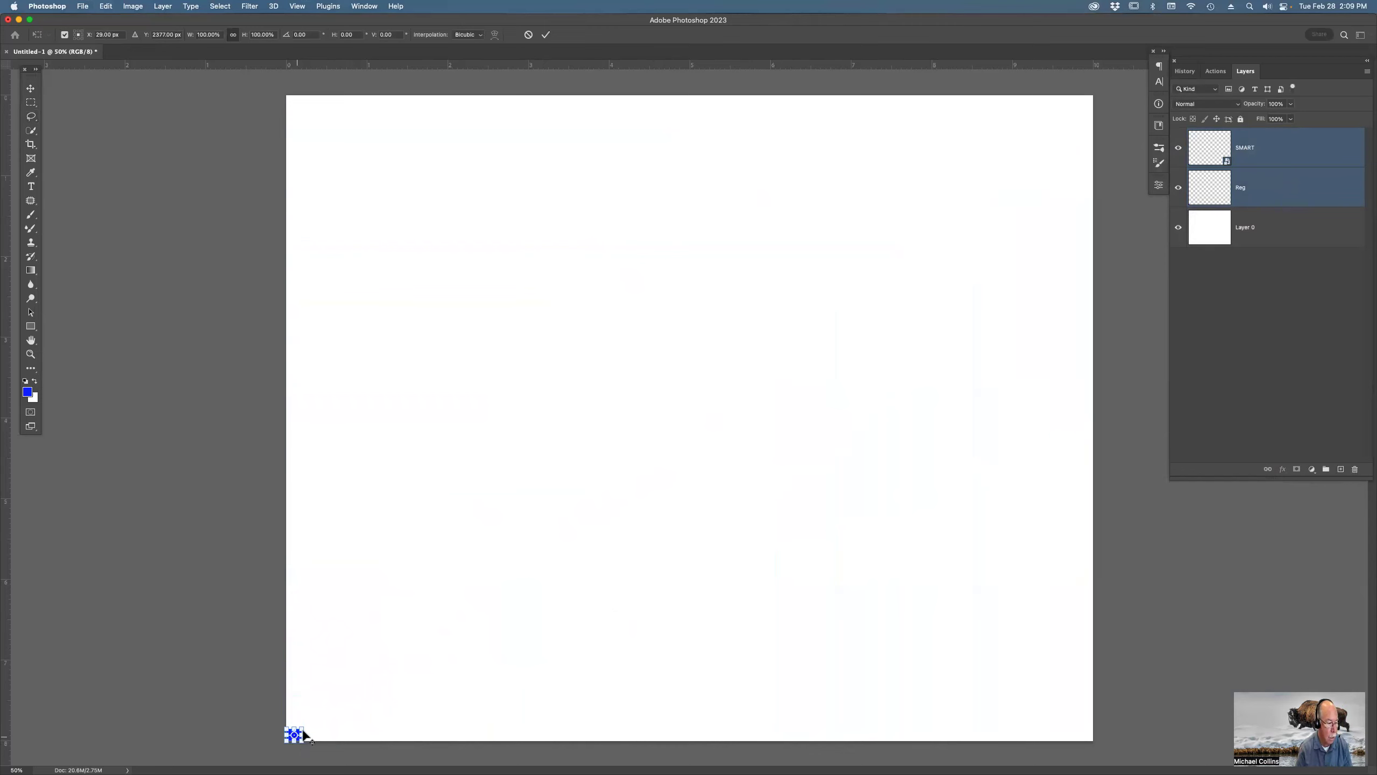
{"action": "left_click_drag", "start_coordinate": [303, 725], "coordinate": [1169, 147]}
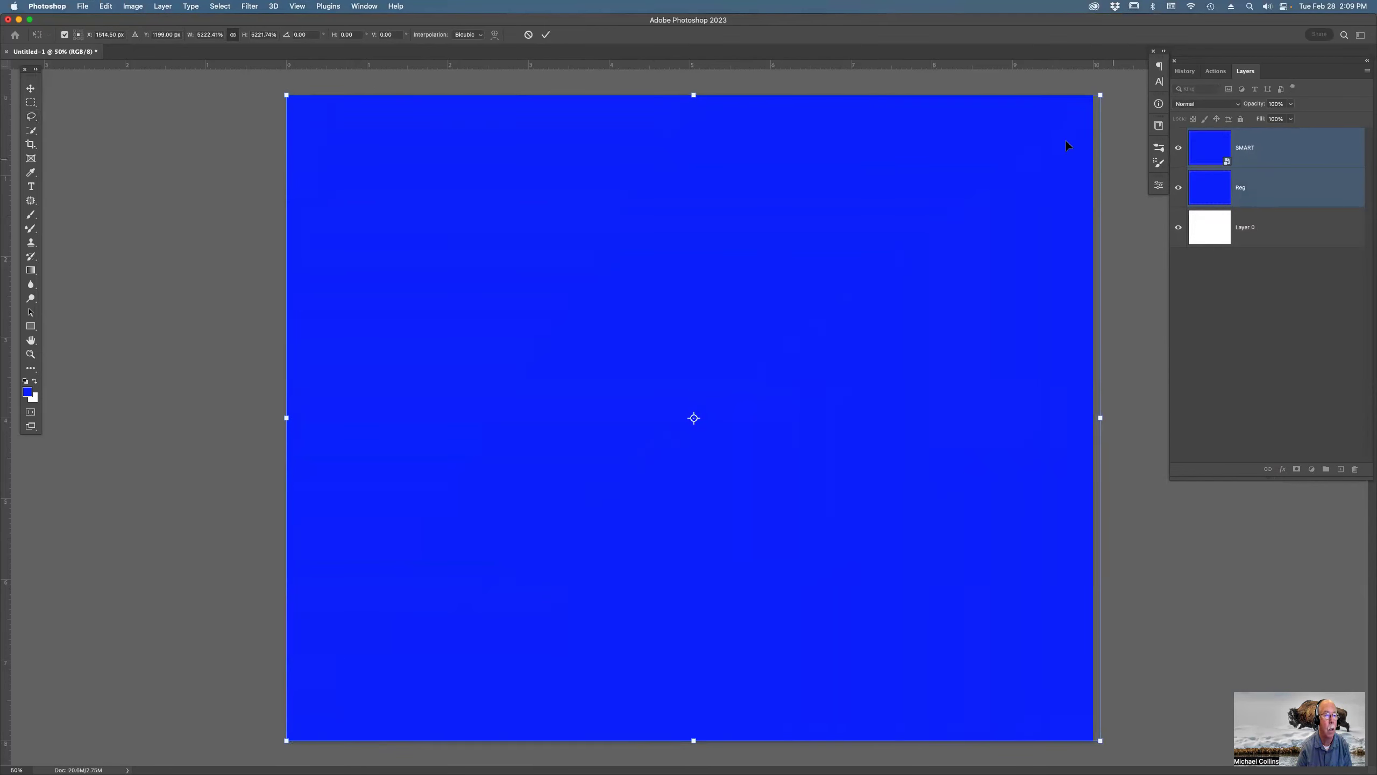
{"action": "left_click", "coordinate": [547, 36]}
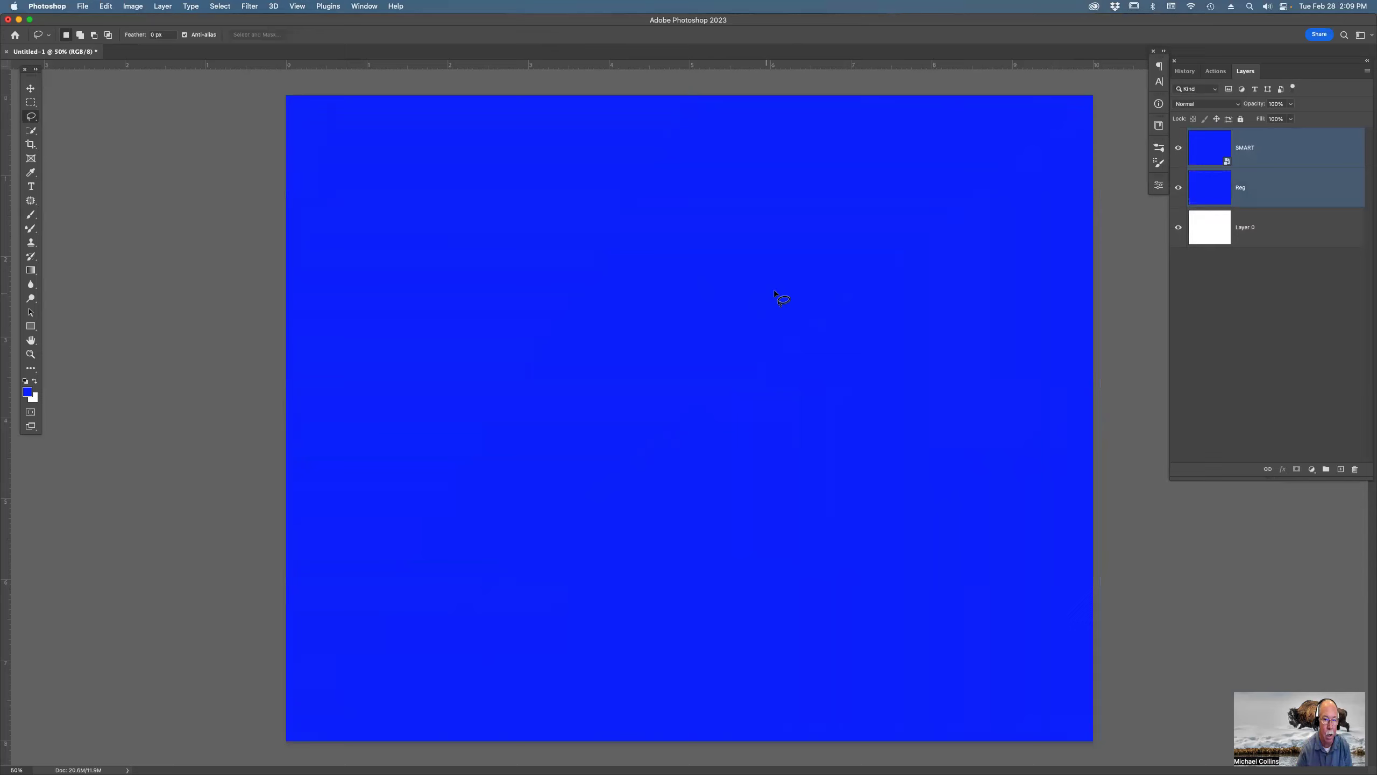
Step: Hide SMART, zoom into the top-right corner, and shift the Reg layer down-left
{"action": "left_click", "coordinate": [1298, 190]}
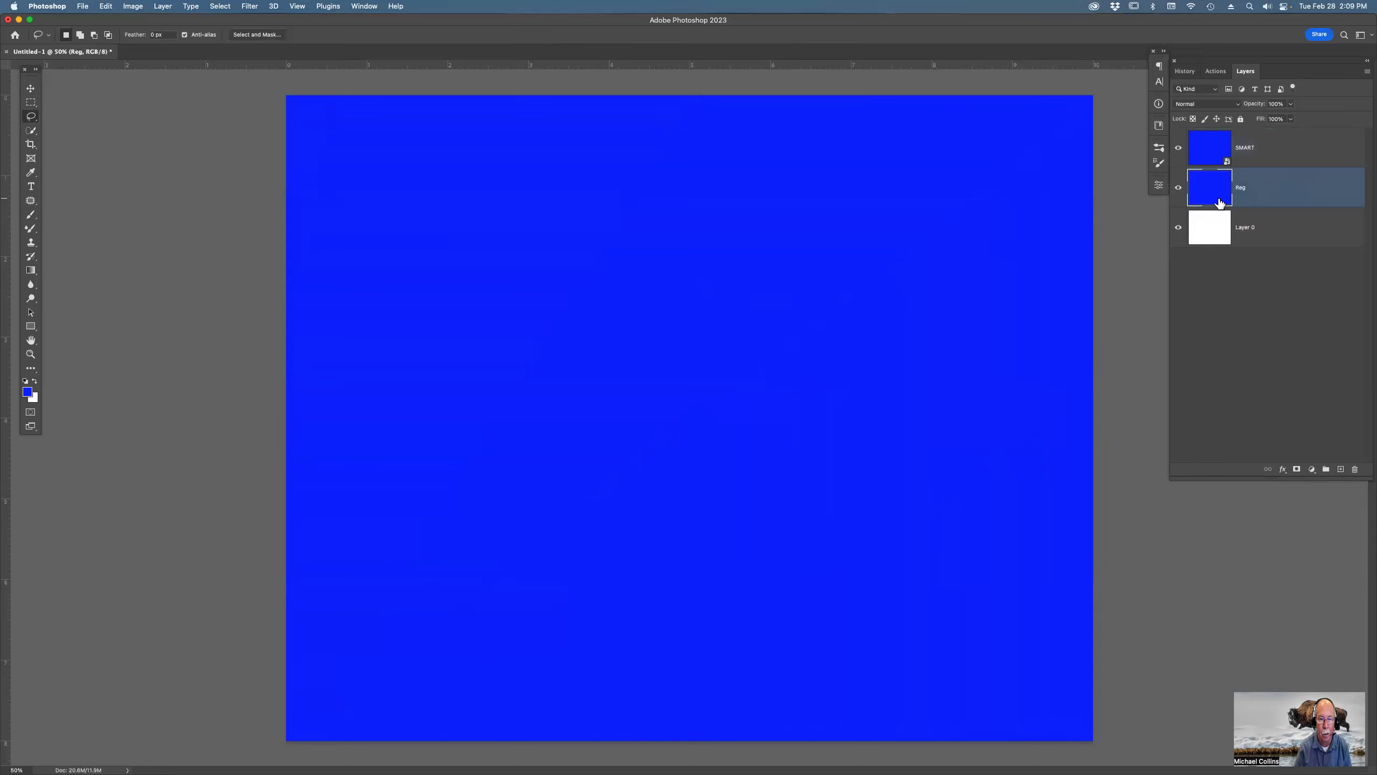
{"action": "left_click", "coordinate": [1179, 148]}
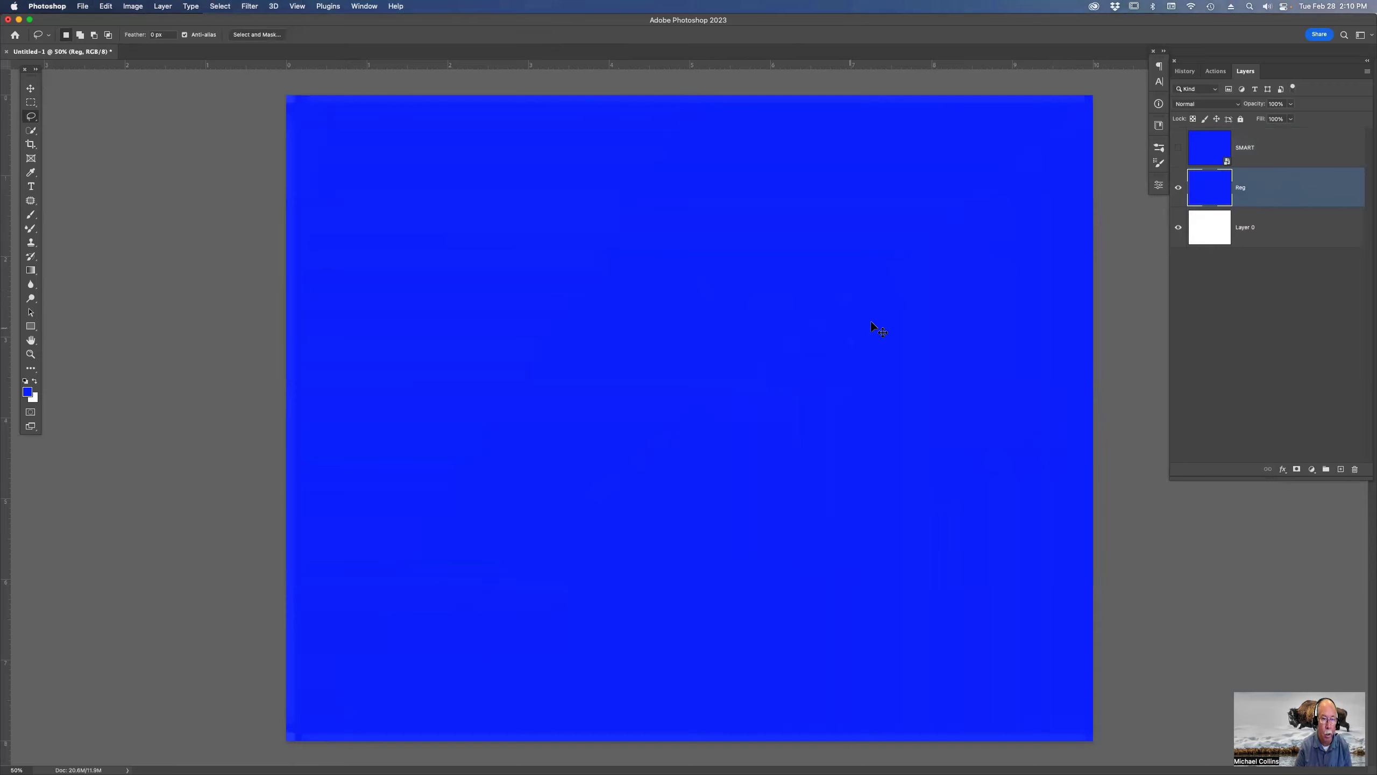
{"action": "key", "text": "z"}
{"action": "left_click_drag", "start_coordinate": [963, 94], "coordinate": [1131, 217]}
{"action": "left_click_drag", "start_coordinate": [660, 506], "coordinate": [588, 627]}
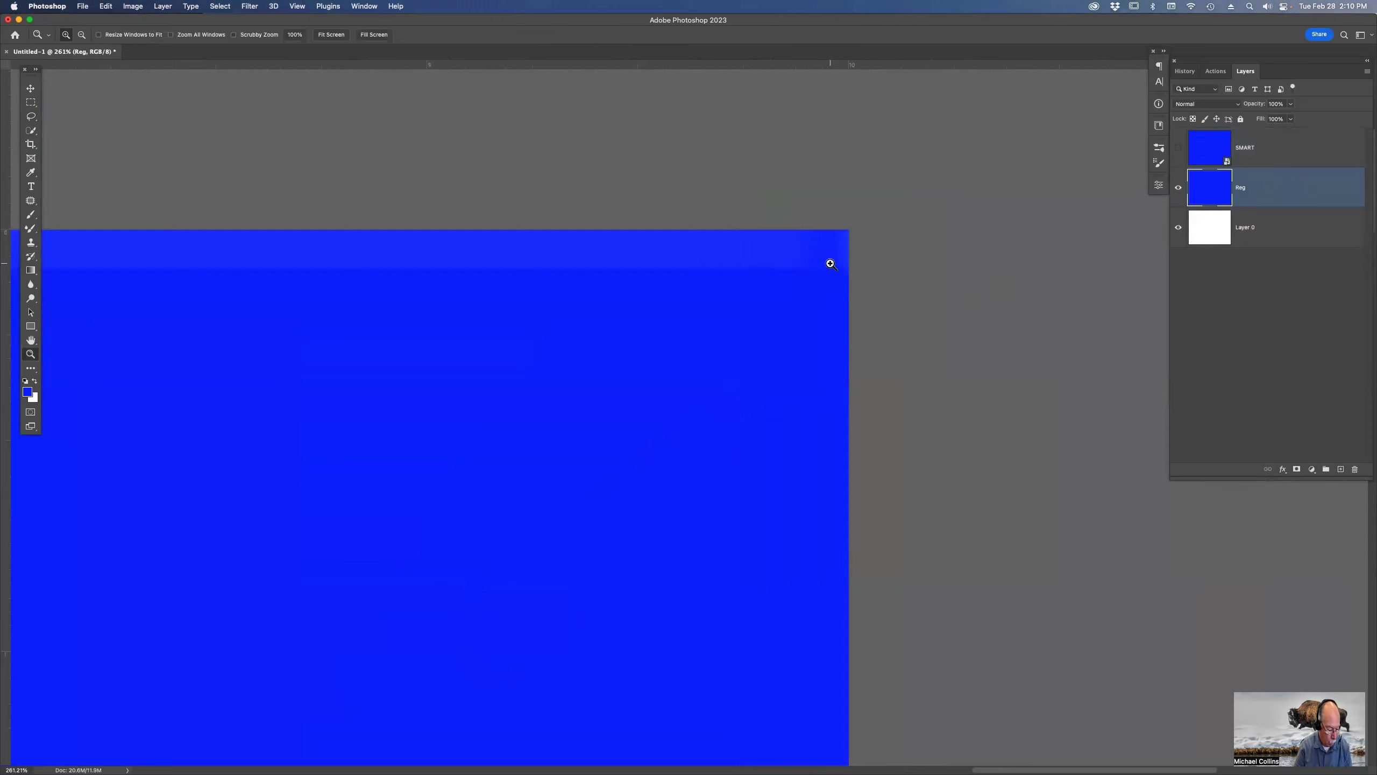
{"action": "key", "text": "v"}
{"action": "left_click_drag", "start_coordinate": [795, 282], "coordinate": [661, 341]}
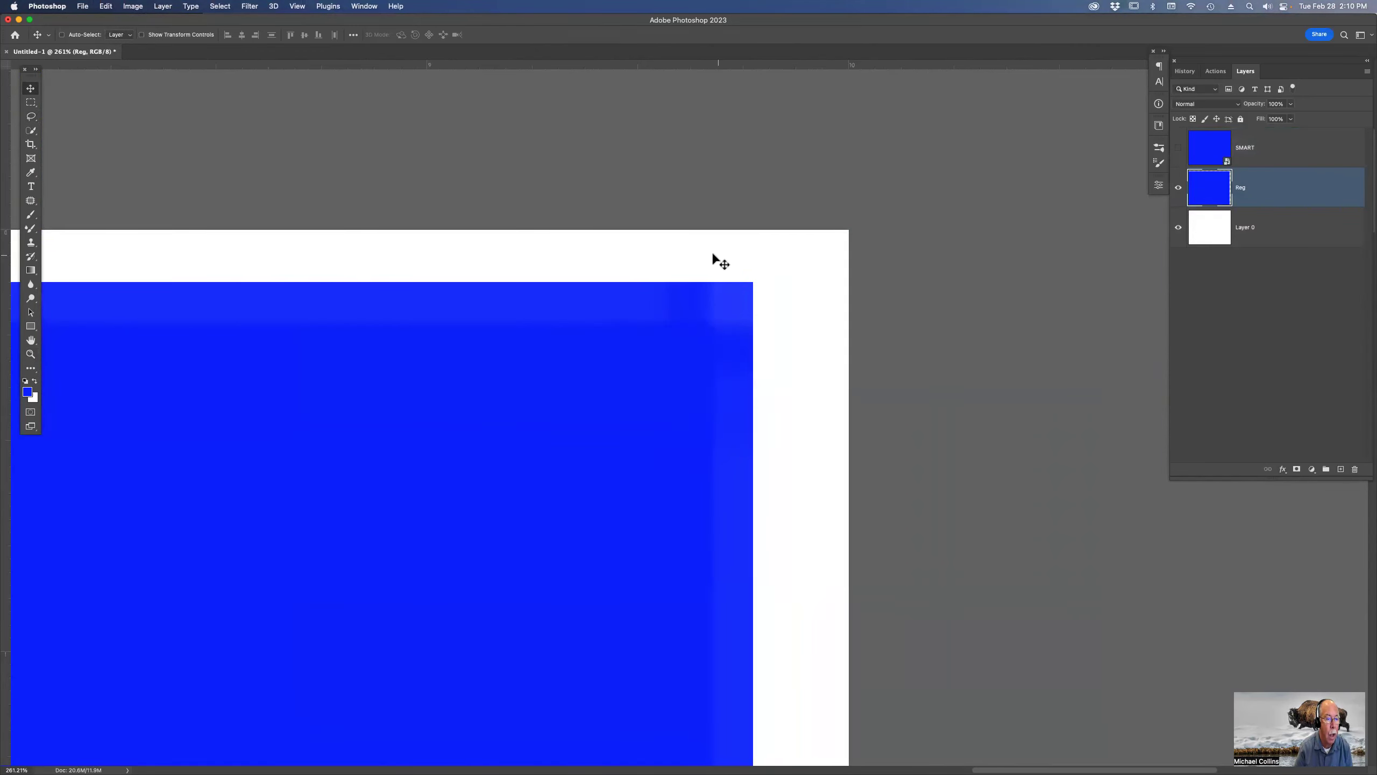
{"action": "key", "text": "z"}
{"action": "left_click_drag", "start_coordinate": [696, 259], "coordinate": [793, 335]}
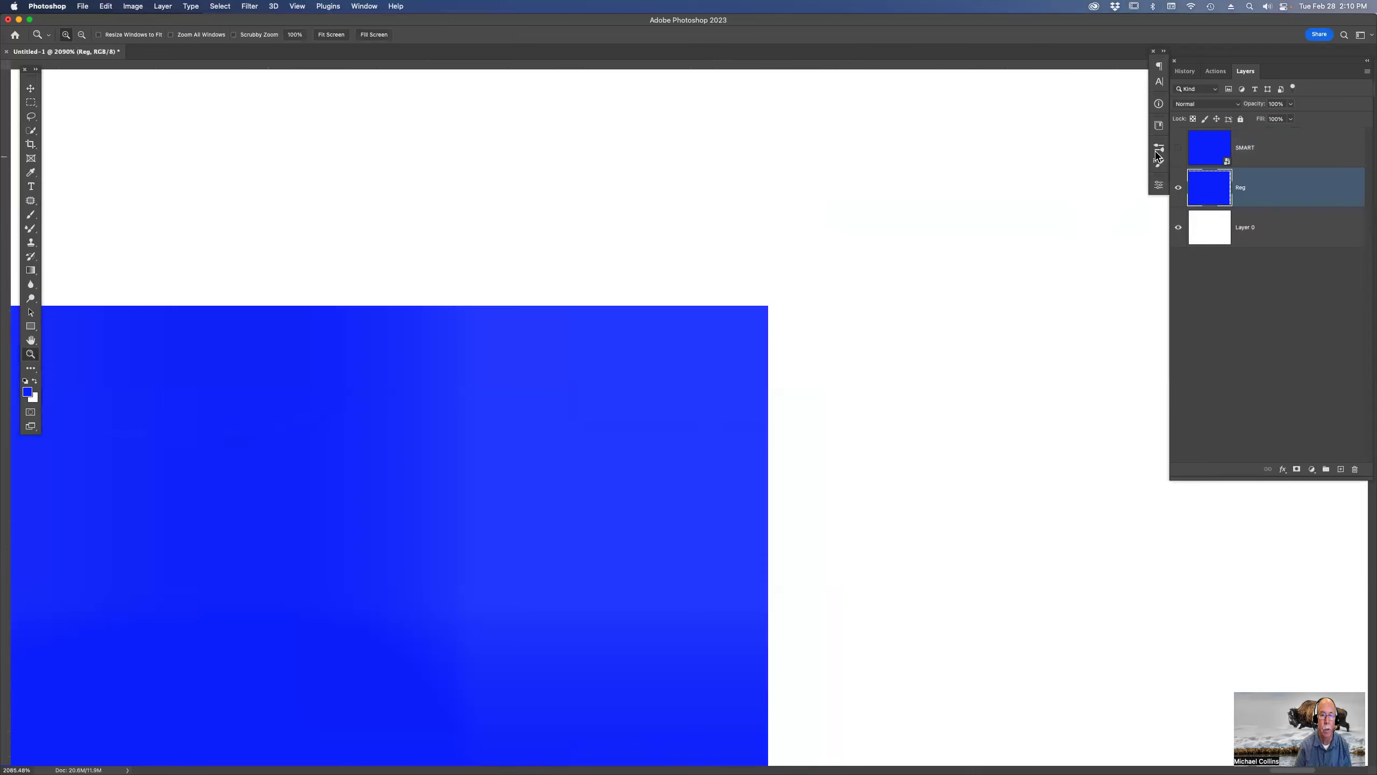
Step: Show and select SMART, then nudge it down to compare its edge with Reg
{"action": "left_click", "coordinate": [1178, 149]}
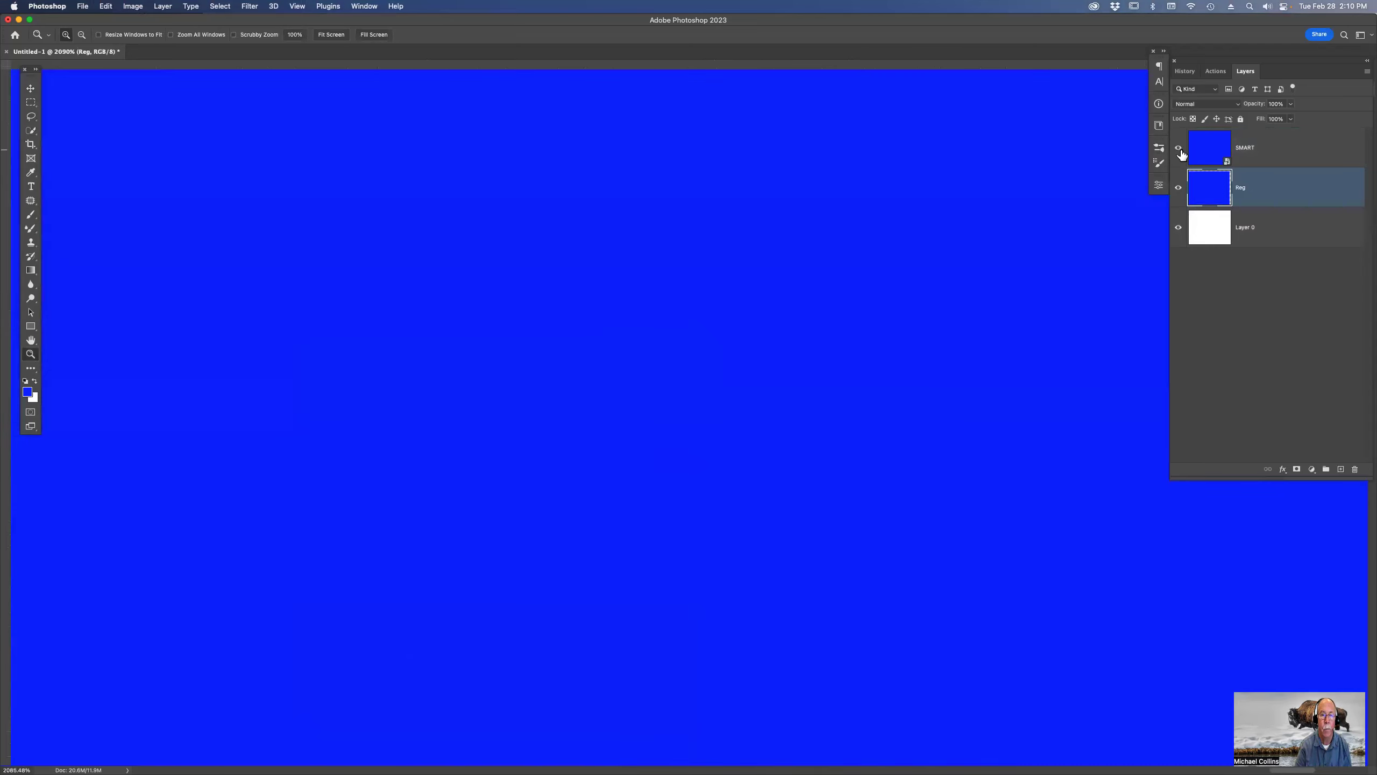
{"action": "left_click", "coordinate": [1221, 155]}
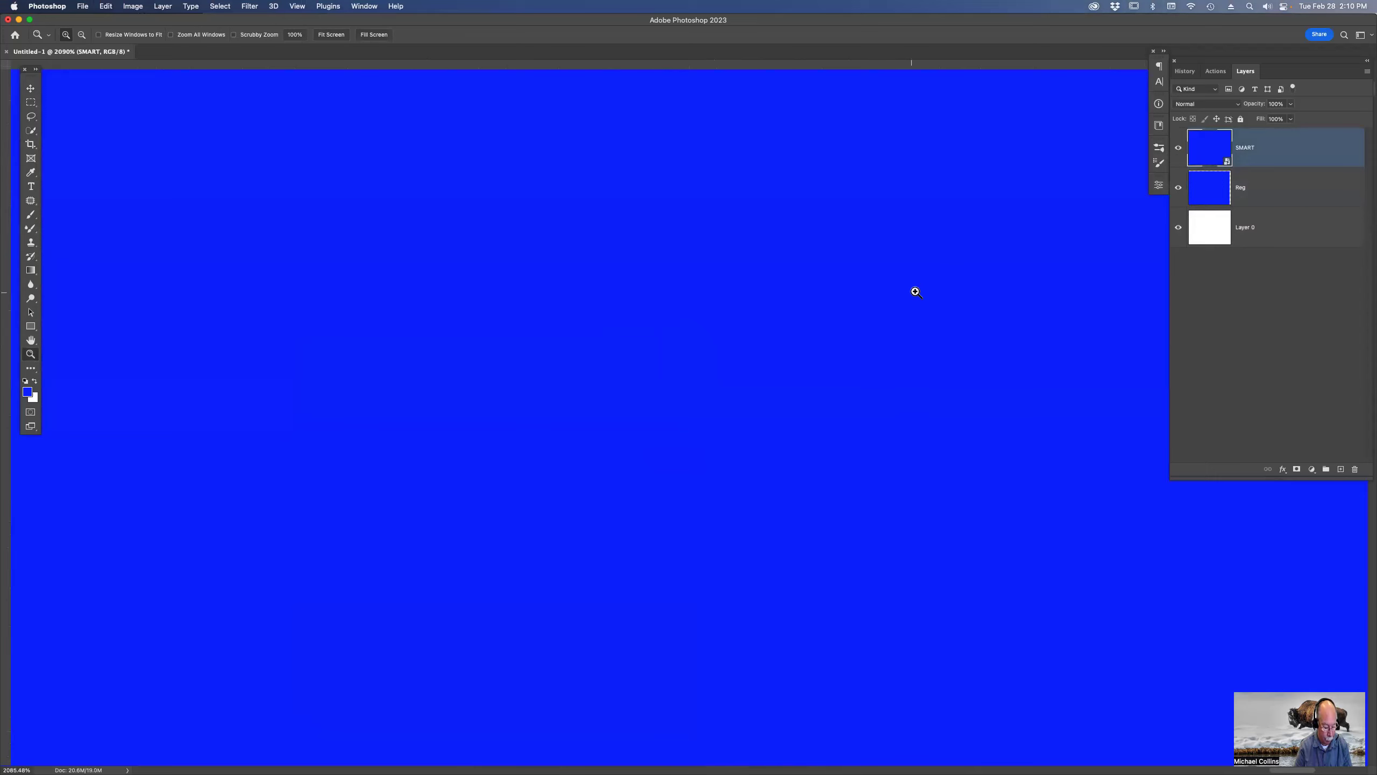
{"action": "left_click_drag", "start_coordinate": [765, 353], "coordinate": [191, 704]}
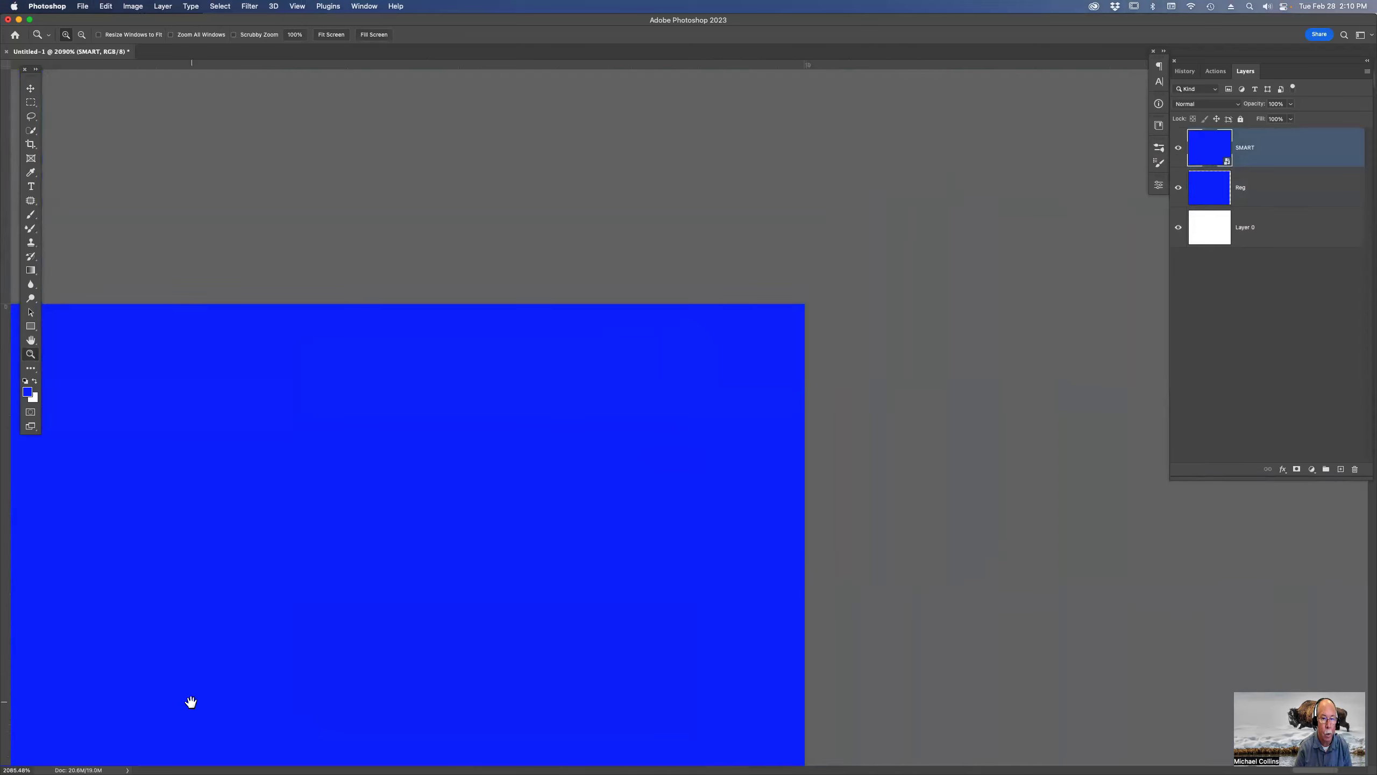
{"action": "left_click_drag", "start_coordinate": [667, 452], "coordinate": [709, 439]}
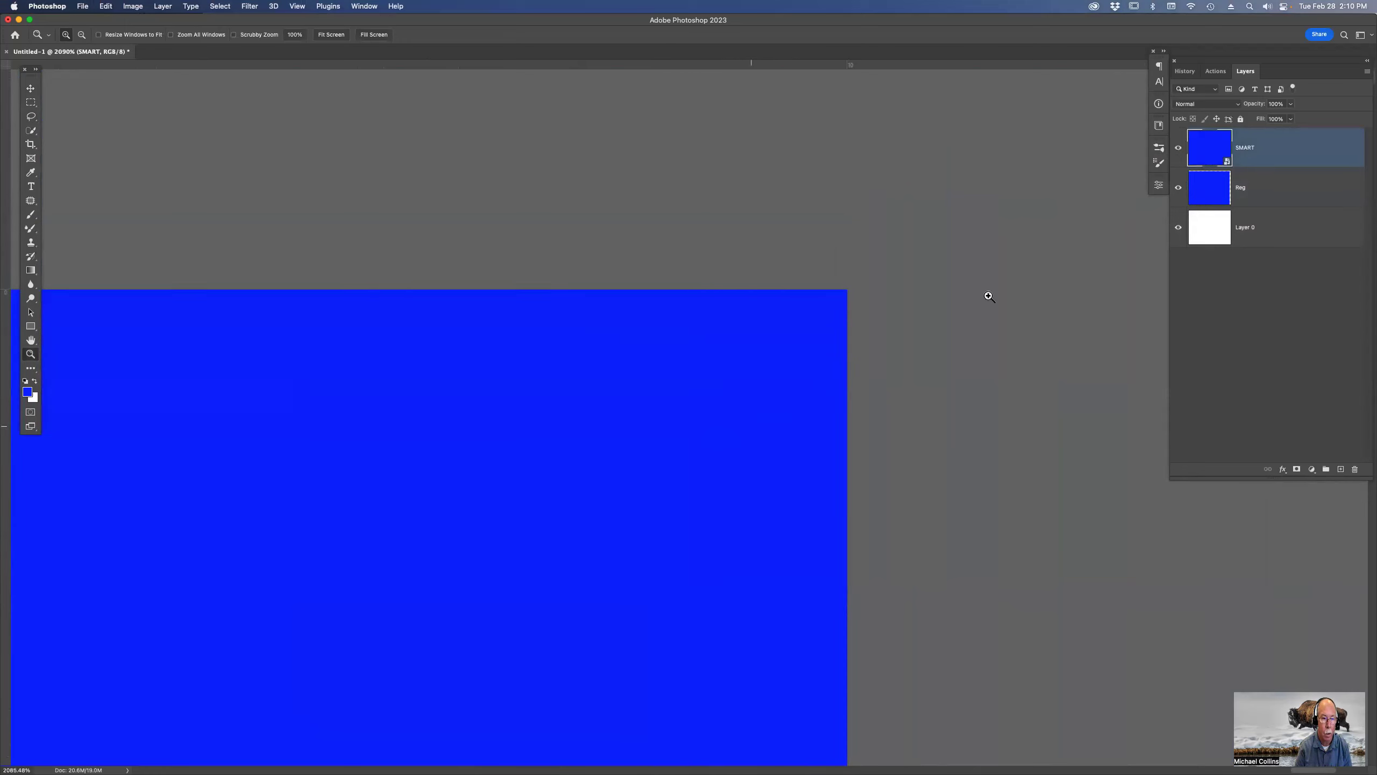
{"action": "key", "text": "v"}
{"action": "left_click_drag", "start_coordinate": [787, 335], "coordinate": [413, 402]}
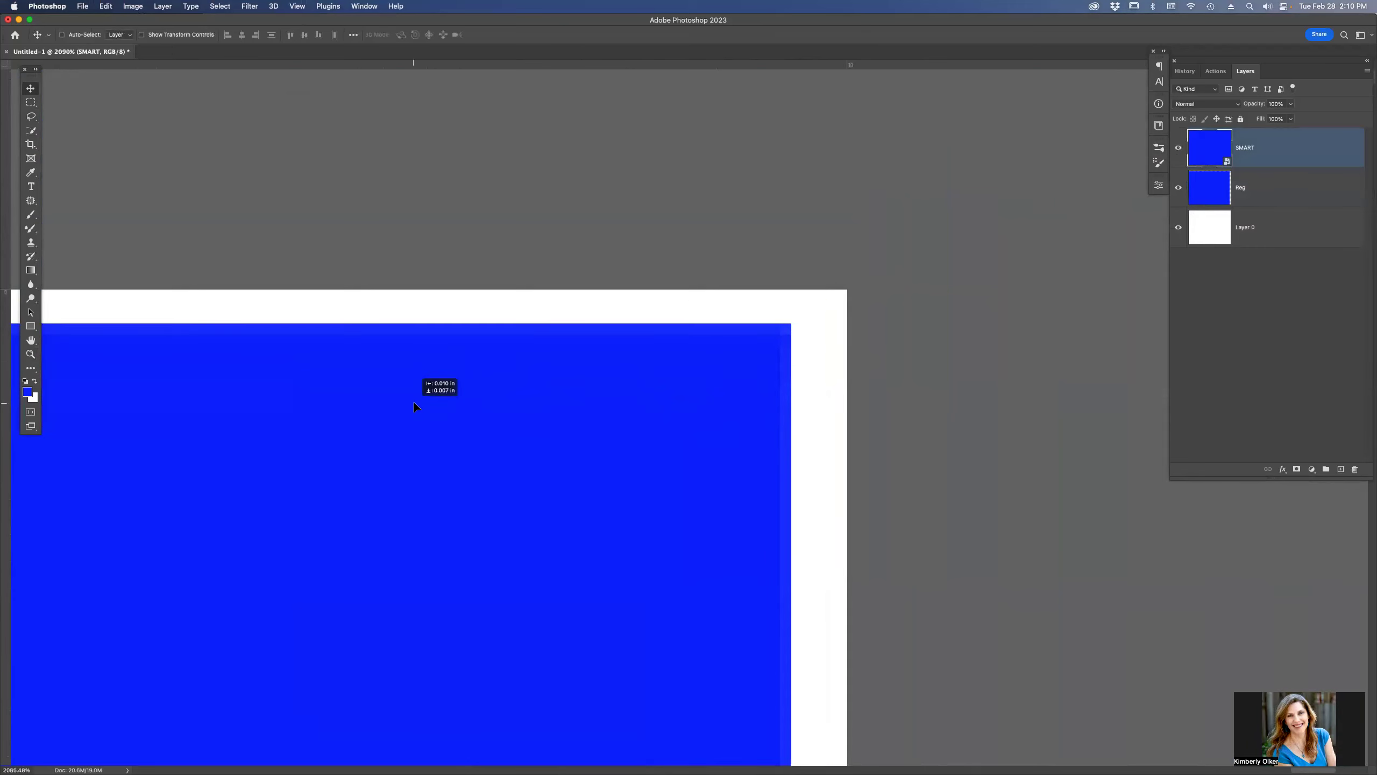
Step: Set the foreground to pure red and fill the Reg layer with it
{"action": "left_click", "coordinate": [1215, 195]}
{"action": "double_click", "coordinate": [1215, 196]}
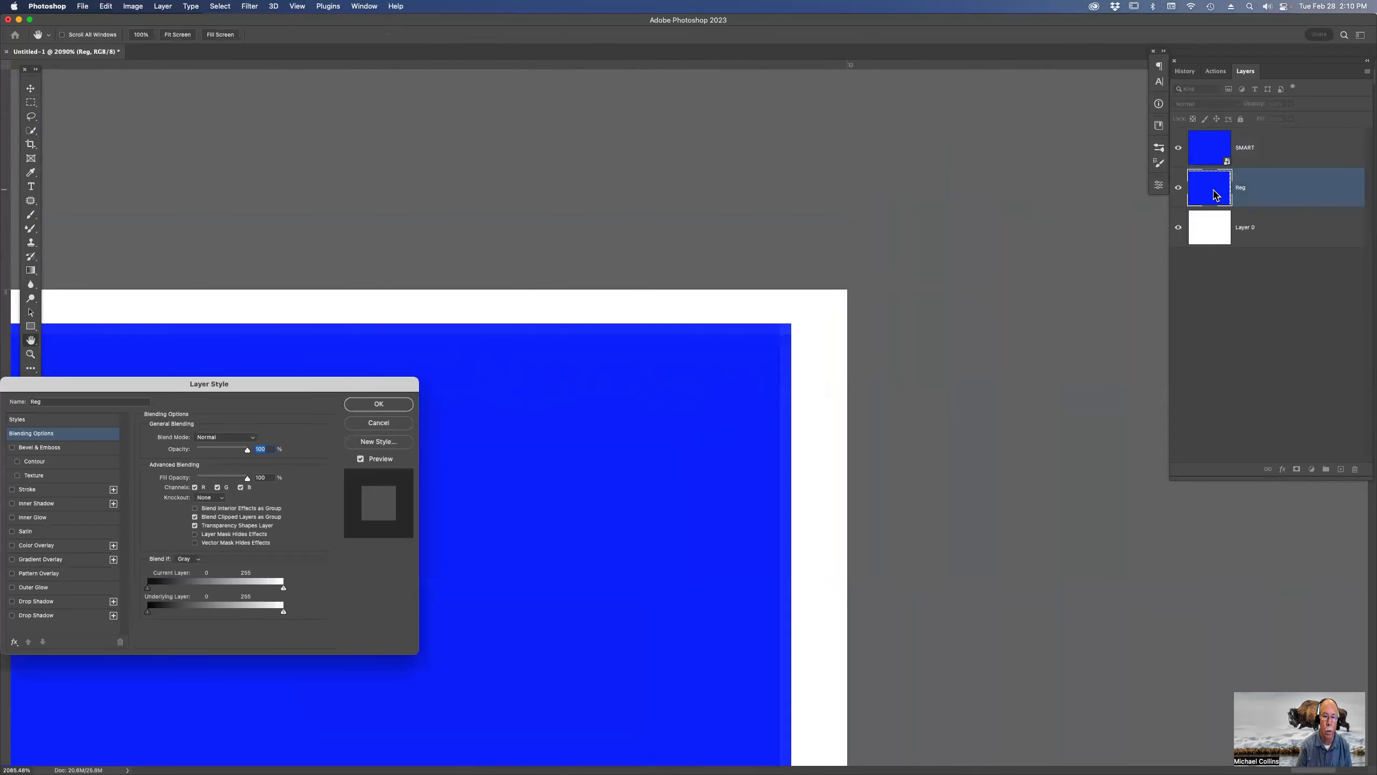
{"action": "left_click", "coordinate": [362, 423]}
{"action": "left_click", "coordinate": [28, 394]}
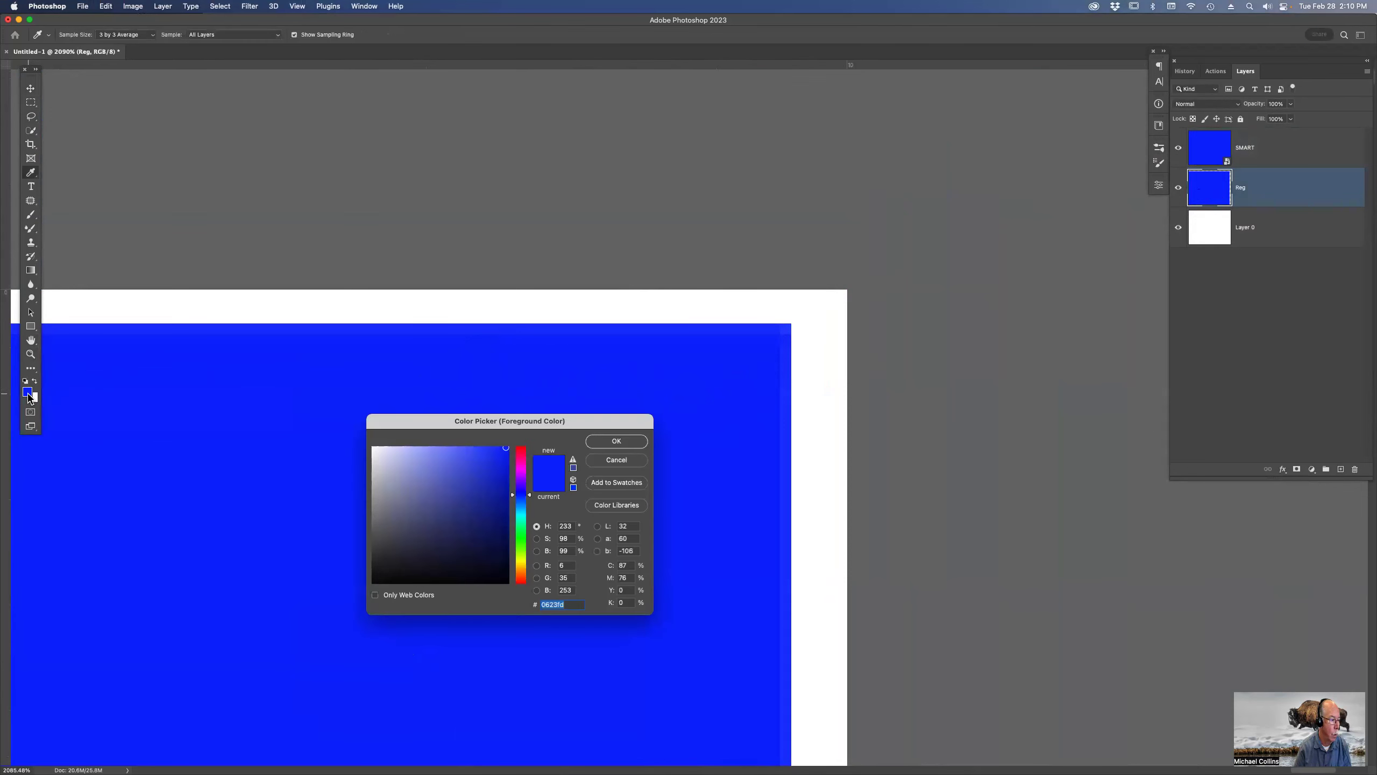
{"action": "left_click", "coordinate": [520, 448]}
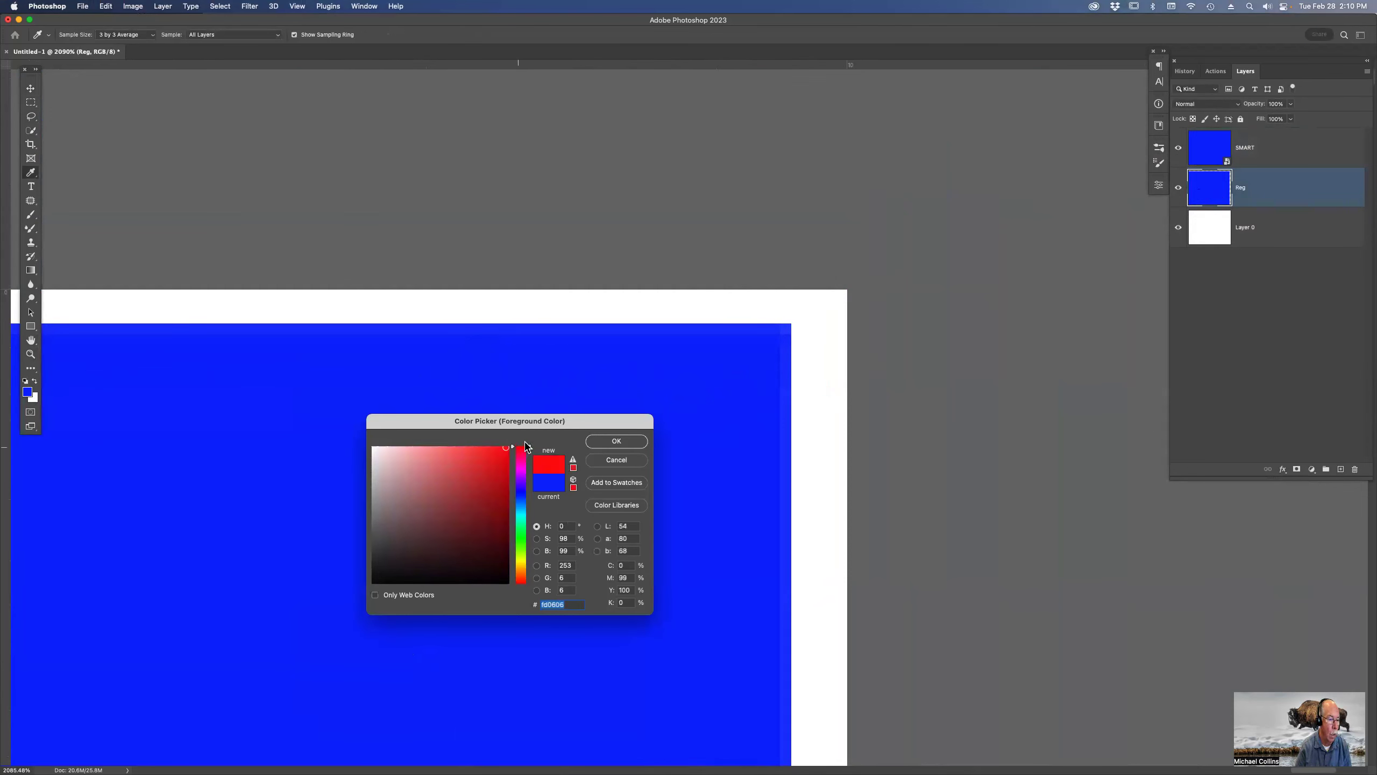
{"action": "left_click", "coordinate": [609, 443]}
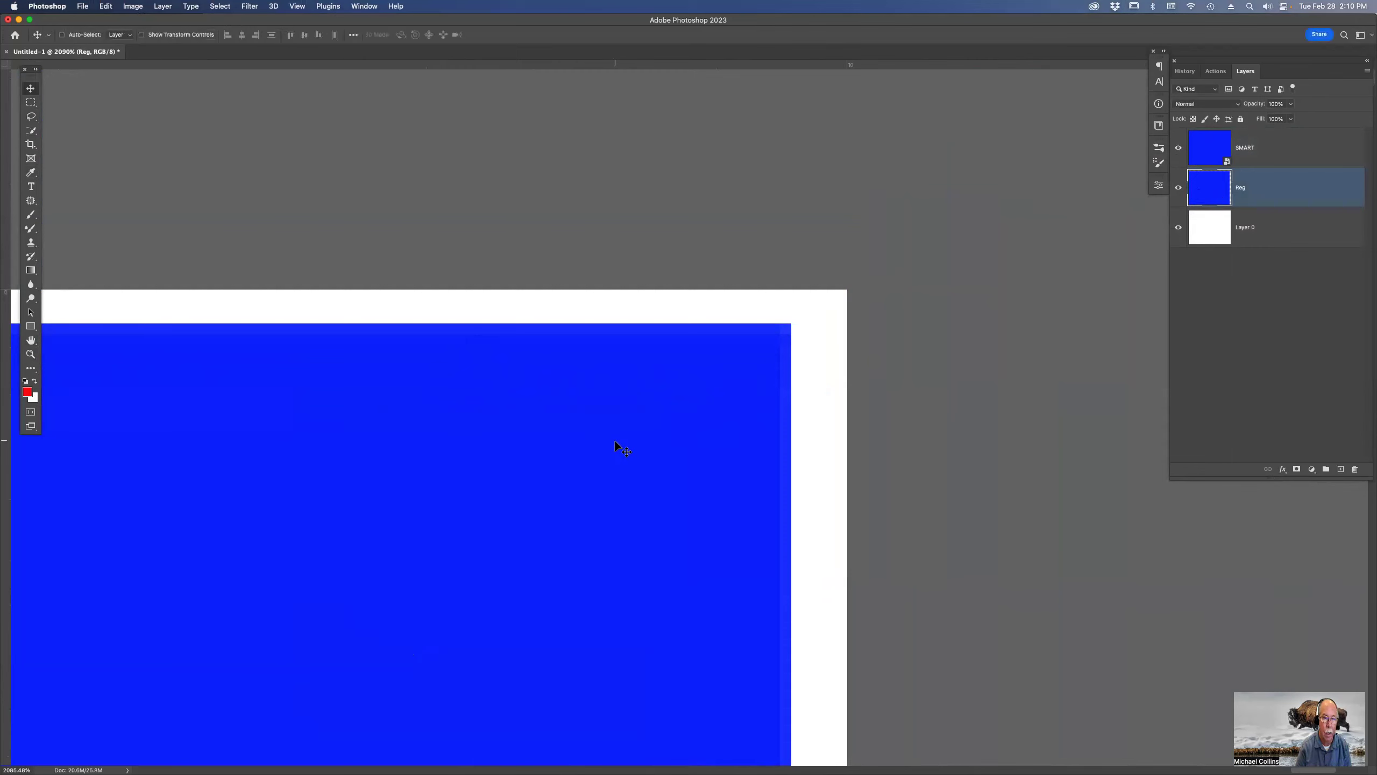
{"action": "key", "text": "alt+BackSpace"}
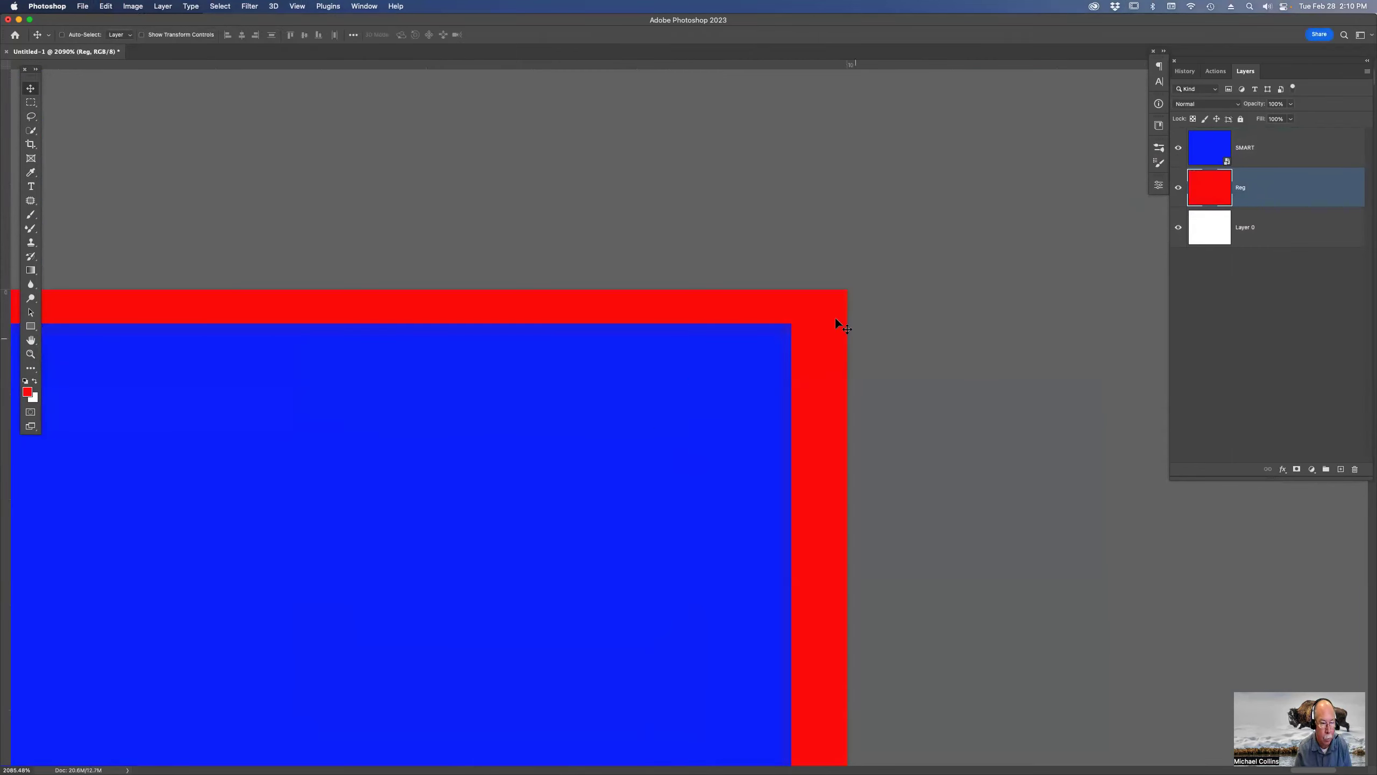
Step: Shift the red Reg layer slightly and zoom into the top-right corner to see the edges
{"action": "left_click_drag", "start_coordinate": [807, 340], "coordinate": [781, 347]}
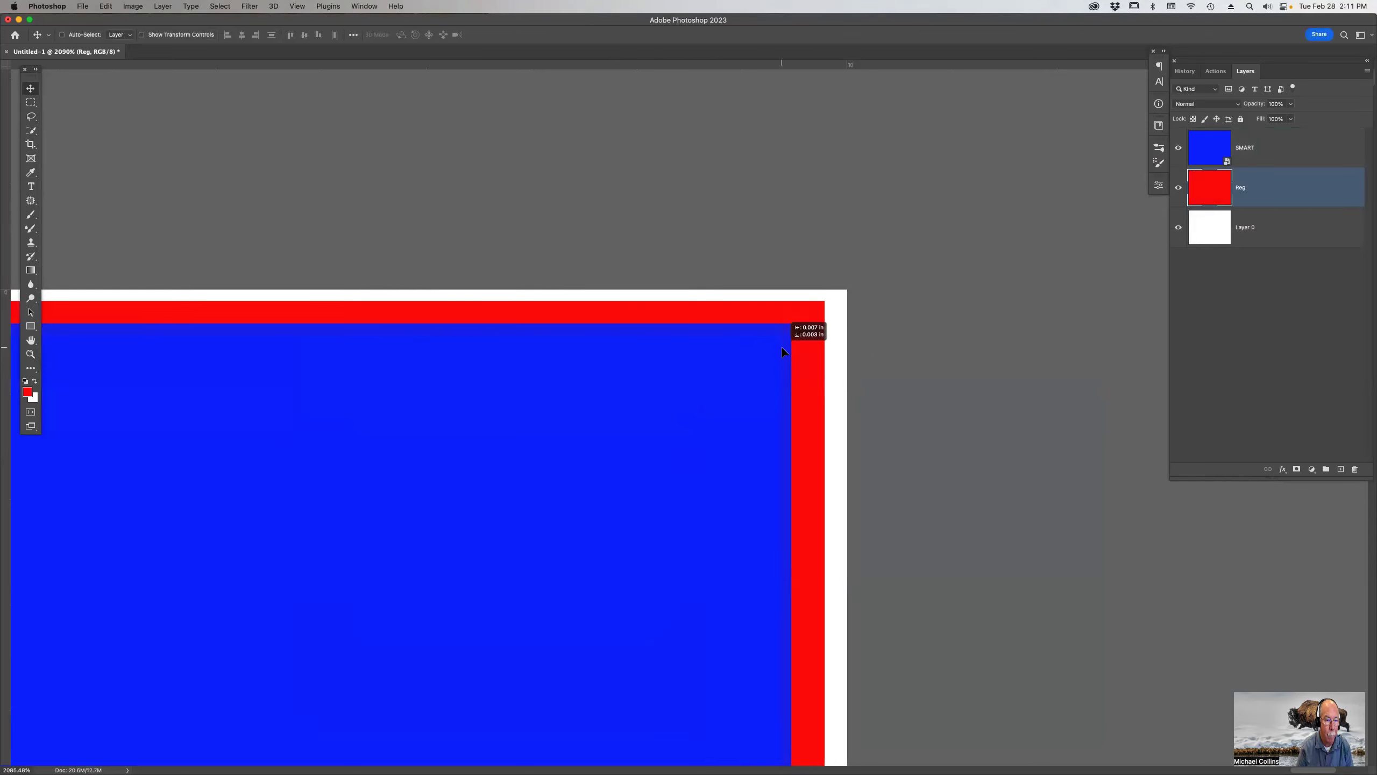
{"action": "key", "text": "z"}
{"action": "left_click_drag", "start_coordinate": [736, 290], "coordinate": [911, 434]}
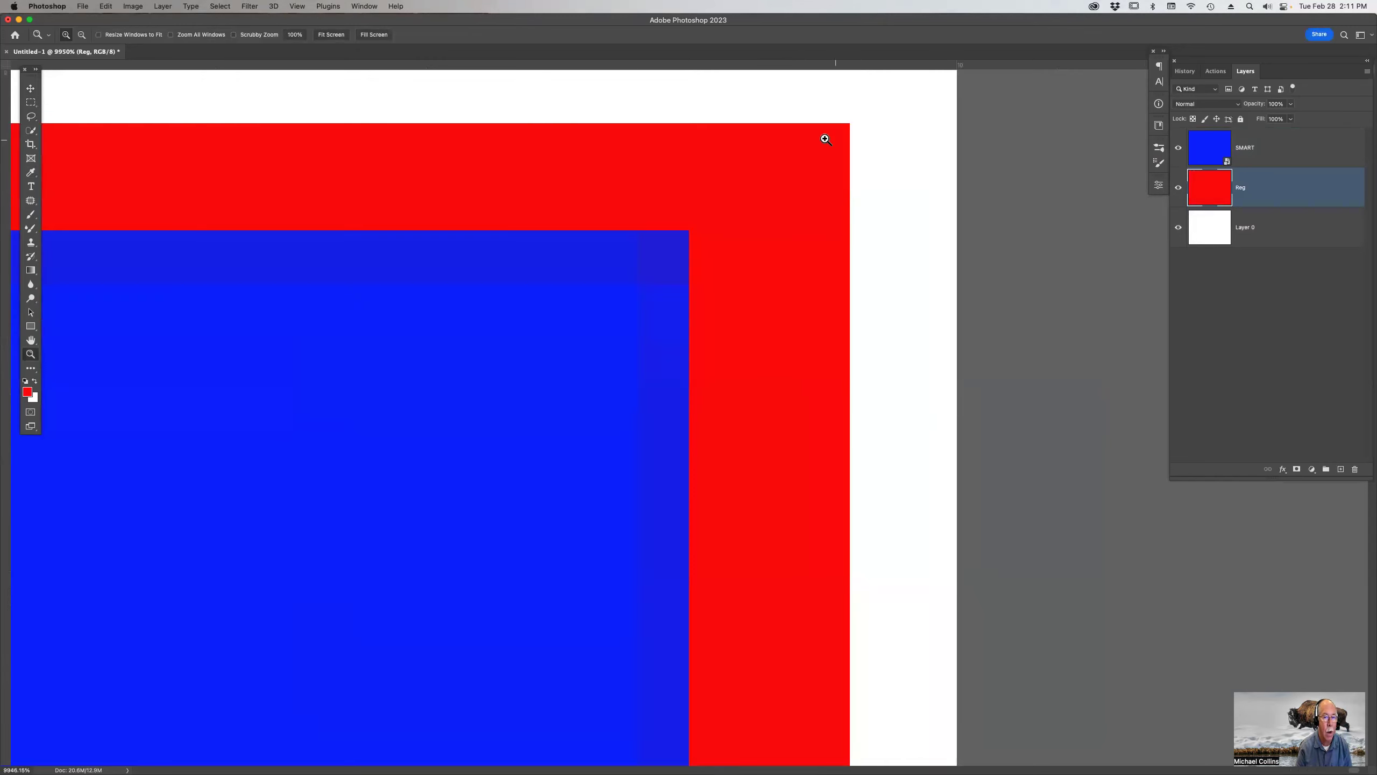
Step: Select the blue SMART layer and move it down and to the left
{"action": "left_click", "coordinate": [1239, 164]}
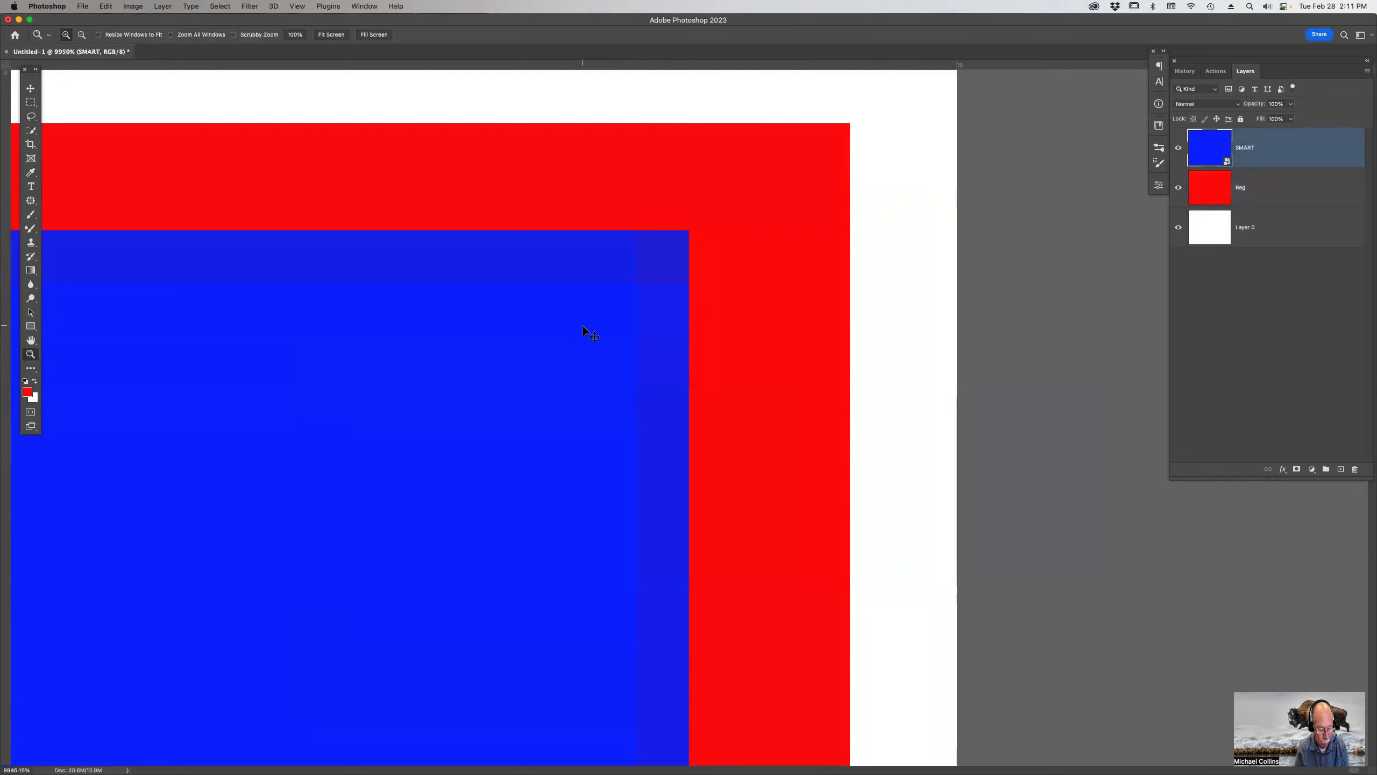
{"action": "key", "text": "super+0"}
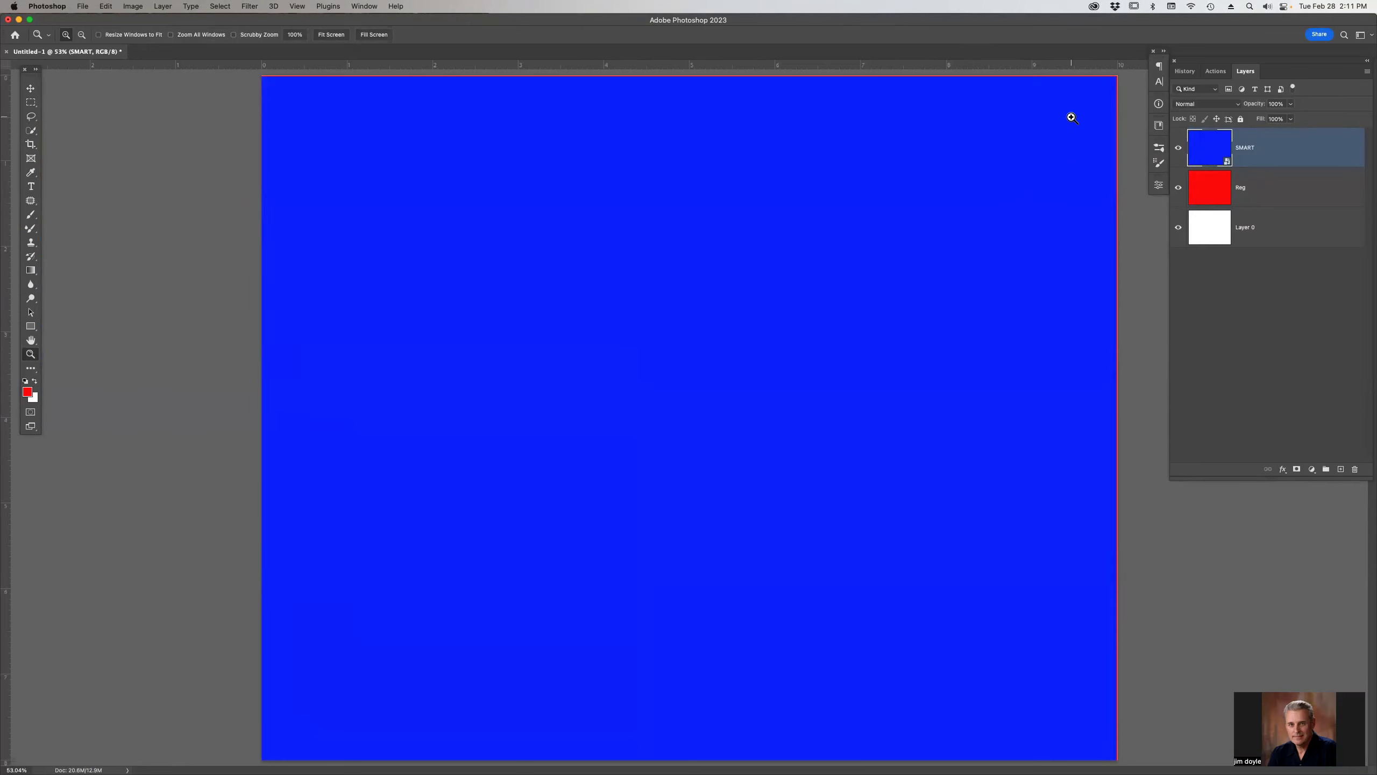
{"action": "key", "text": "v"}
{"action": "left_click_drag", "start_coordinate": [1071, 116], "coordinate": [908, 221]}
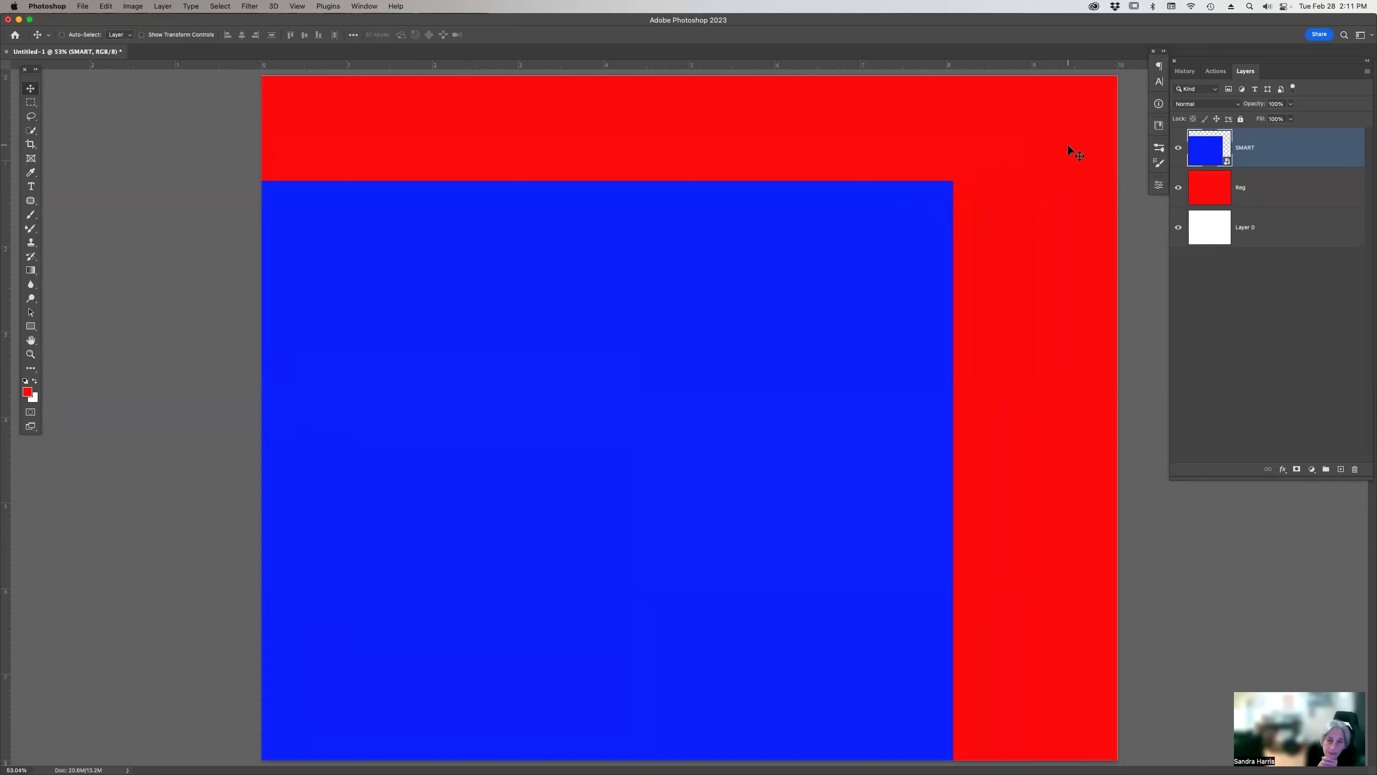
Step: Move the red Reg layer down-left and zoom in to check the red and white bands
{"action": "left_click_drag", "start_coordinate": [1069, 145], "coordinate": [949, 192]}
{"action": "key", "text": "z"}
{"action": "left_click_drag", "start_coordinate": [895, 95], "coordinate": [1047, 257]}
{"action": "scroll", "coordinate": [978, 400], "scroll_direction": "up", "scroll_amount": 3}
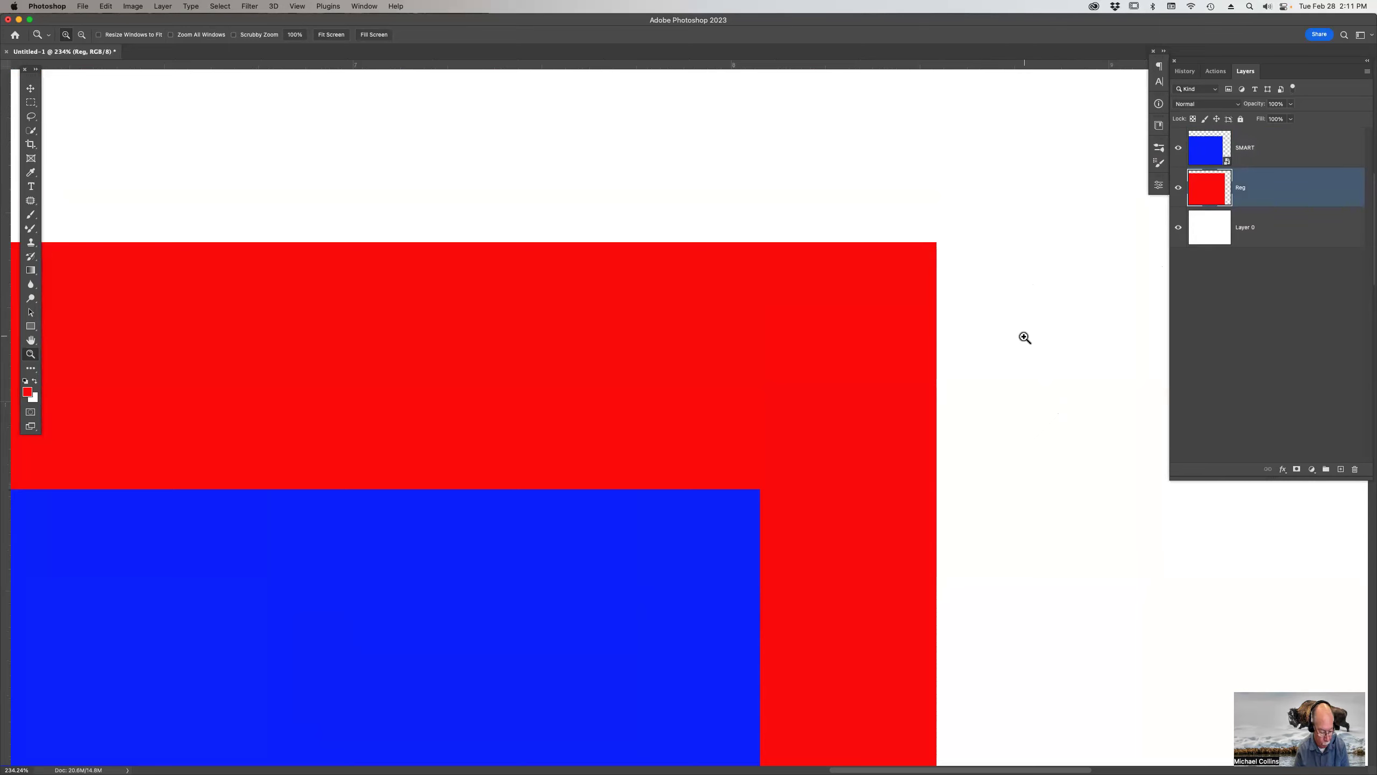
{"action": "key", "text": "super+0"}
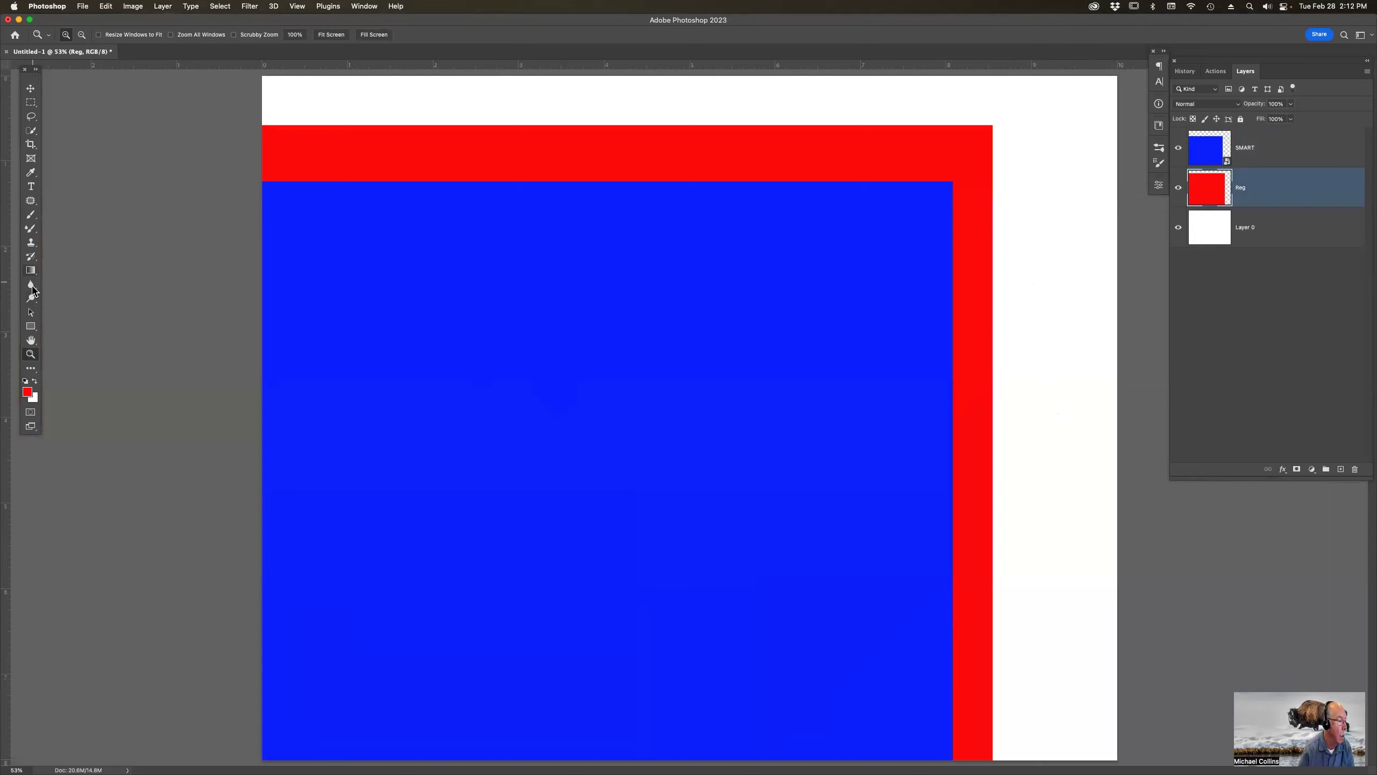
Step: Draw a trial pentagon over the blue area with the Polygon Tool
{"action": "left_click", "coordinate": [30, 327]}
{"action": "left_click", "coordinate": [30, 328]}
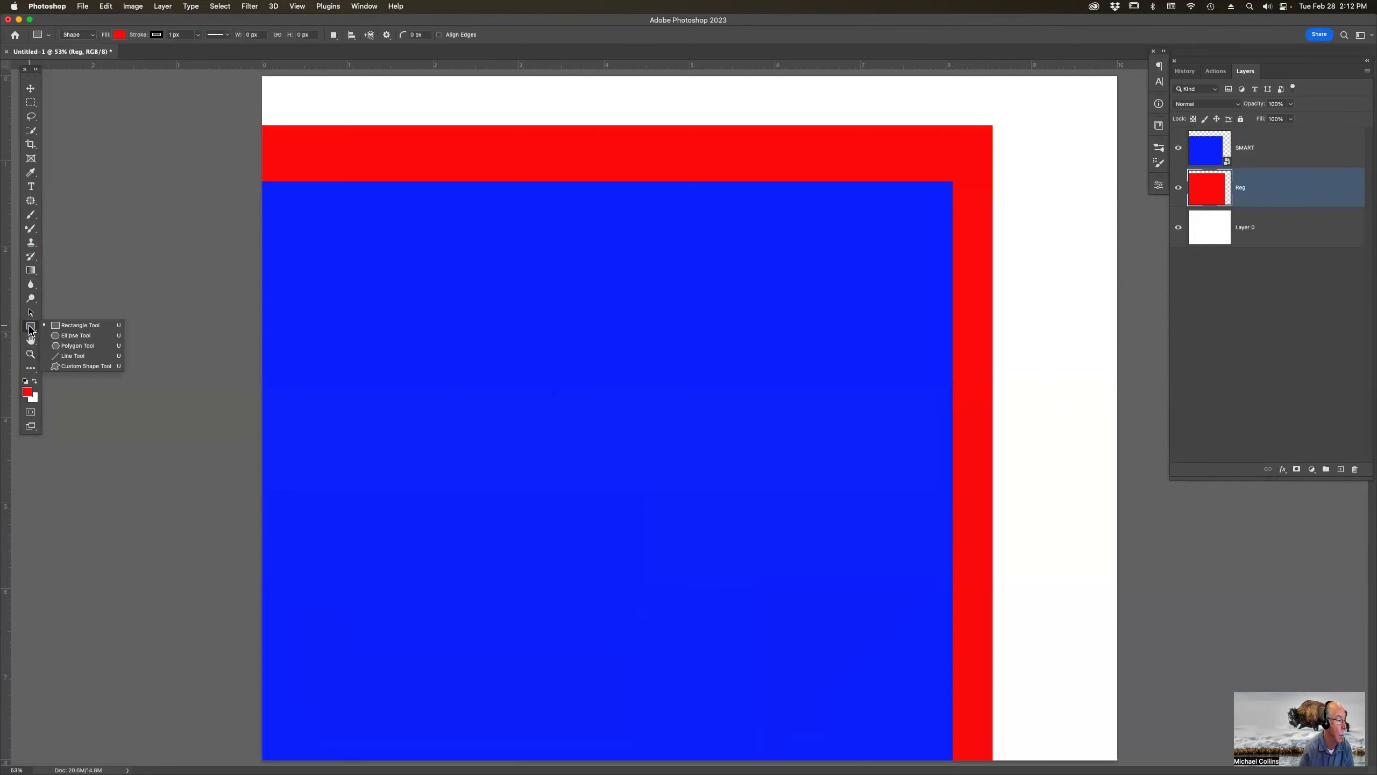
{"action": "left_click", "coordinate": [84, 346]}
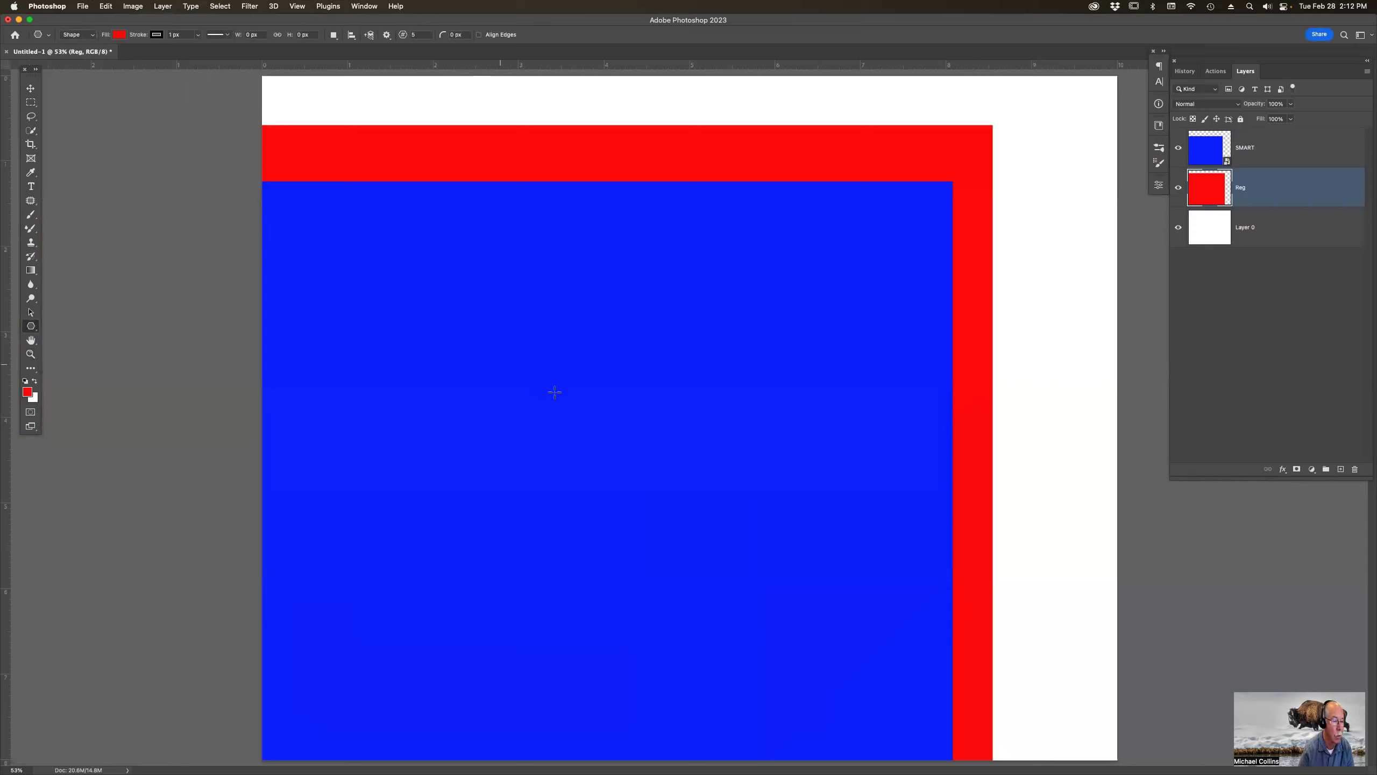
{"action": "left_click_drag", "start_coordinate": [546, 385], "coordinate": [741, 575]}
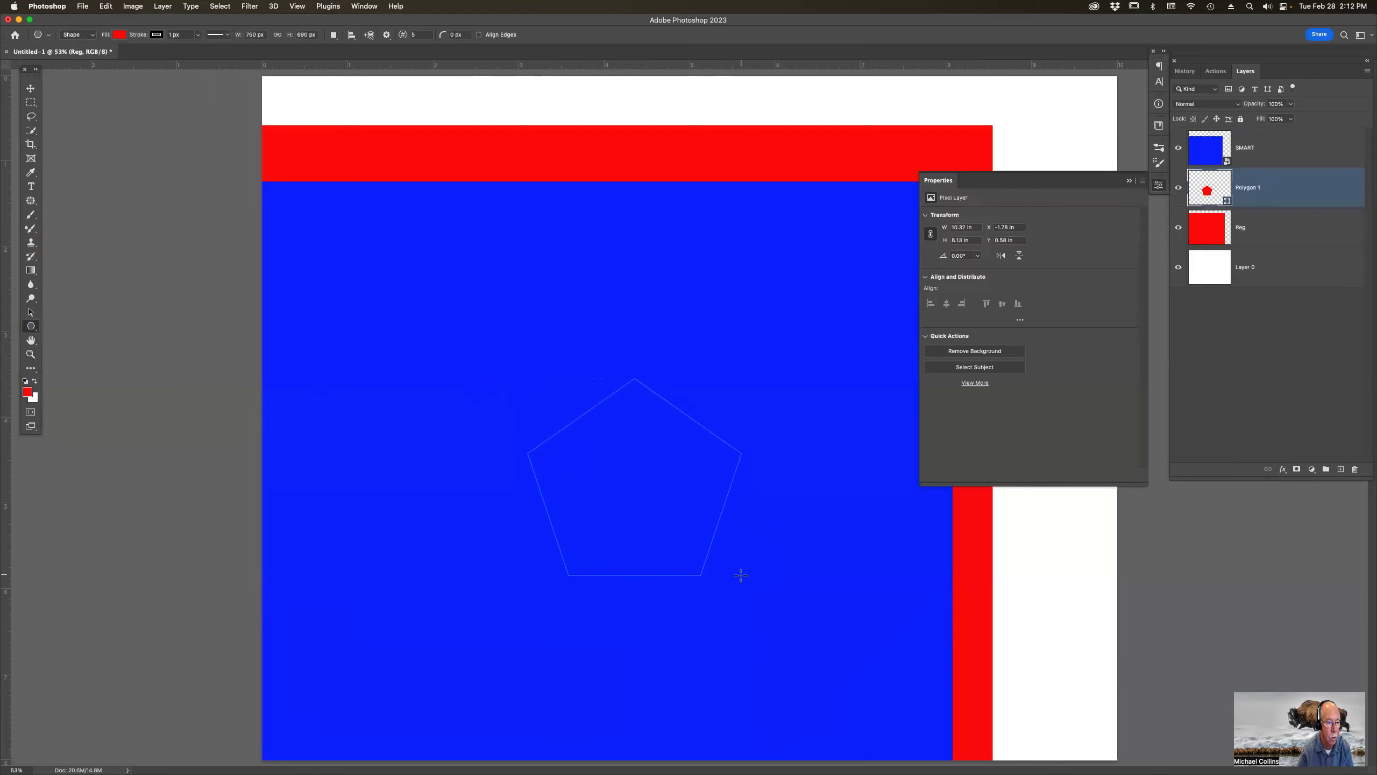
{"action": "key", "text": "Return"}
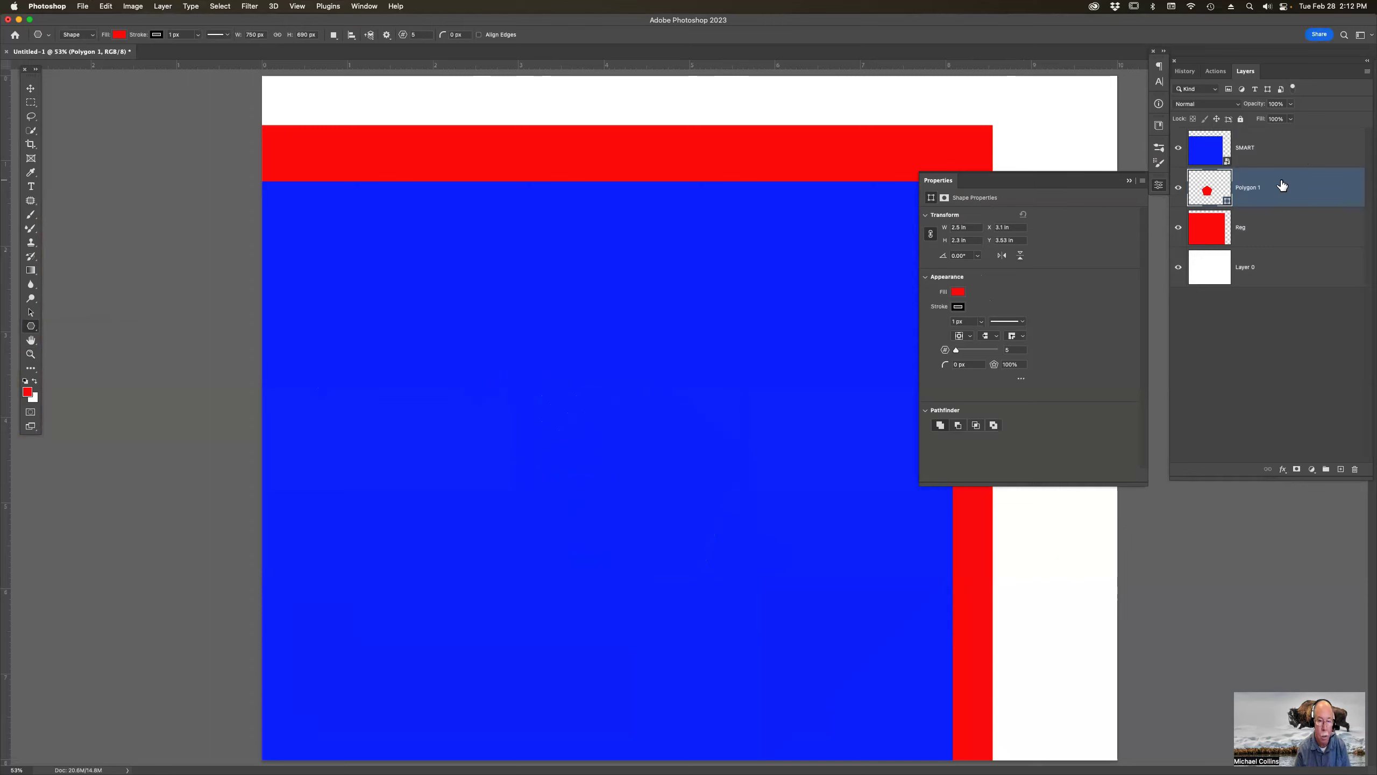
Step: Delete the misplaced Polygon 1 layer and draw a red pentagon above the SMART layer
{"action": "key", "text": "Delete"}
{"action": "left_click", "coordinate": [1273, 156]}
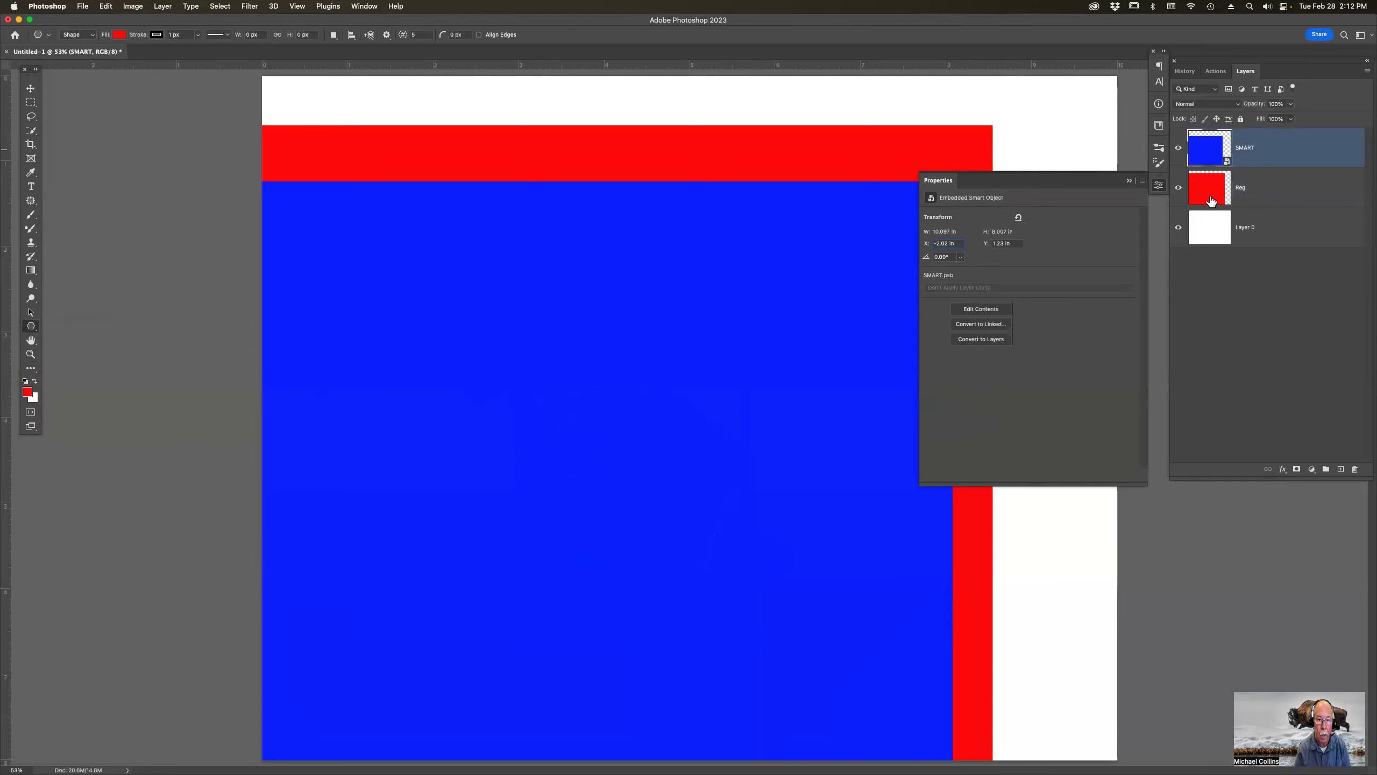
{"action": "left_click_drag", "start_coordinate": [530, 390], "coordinate": [755, 624]}
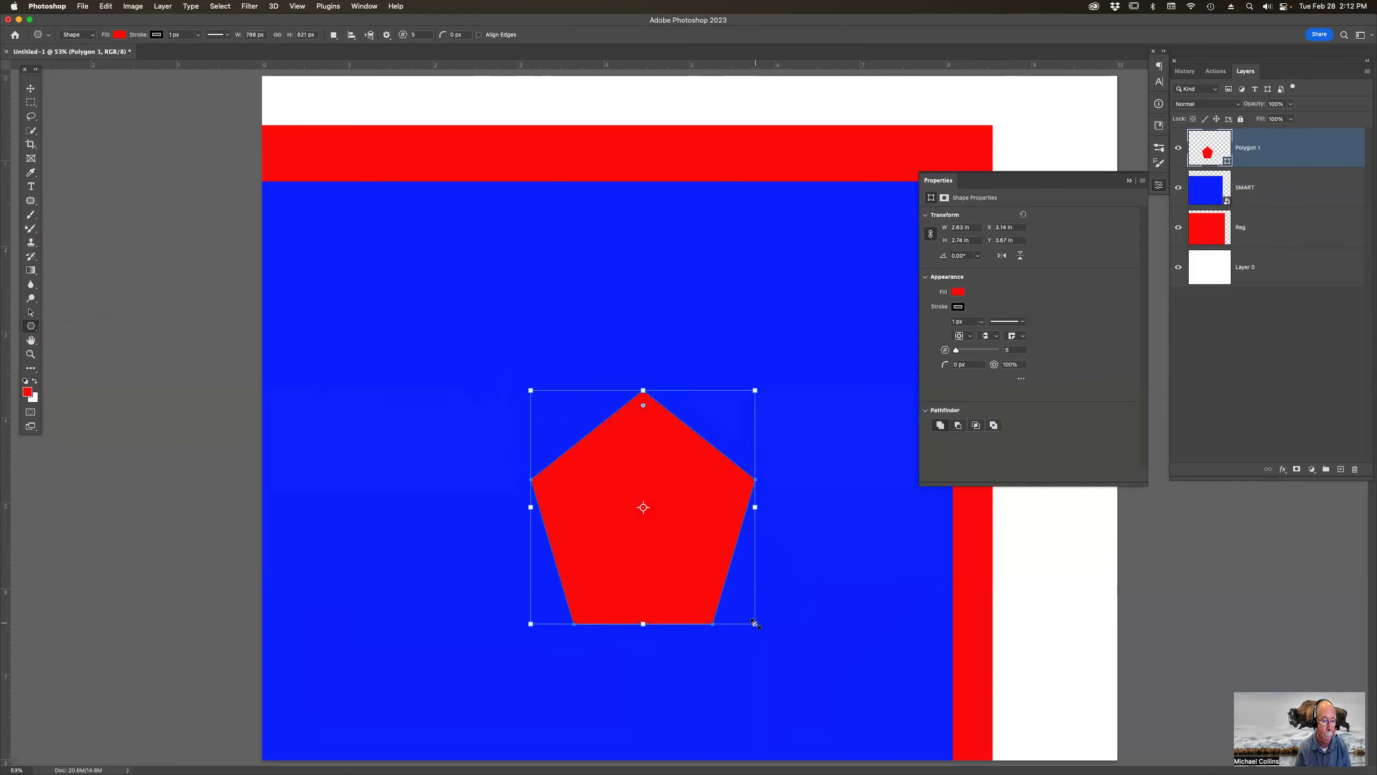
{"action": "left_click", "coordinate": [1287, 155]}
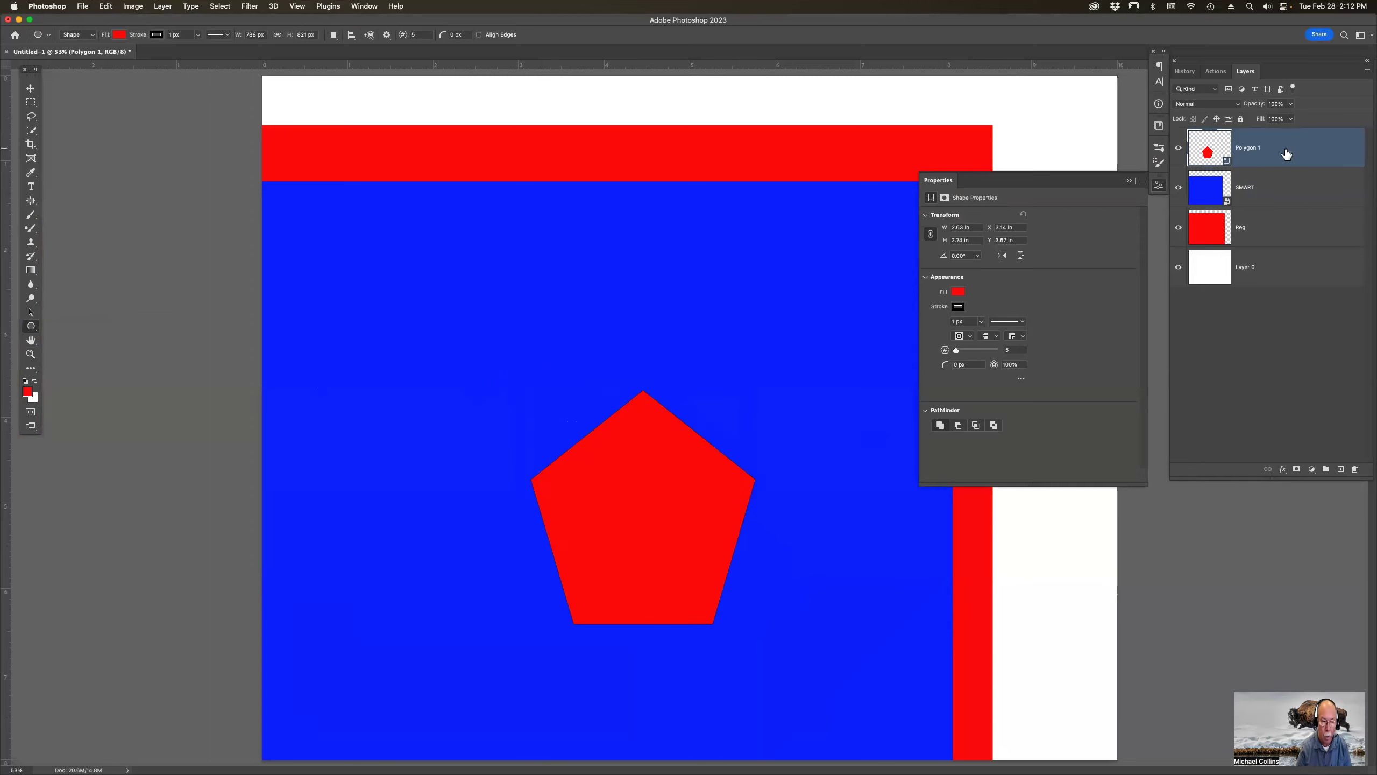
Step: Merge the pentagon and SMART layers into one Polygon 1 layer
{"action": "left_click", "coordinate": [1279, 186], "text": "shift"}
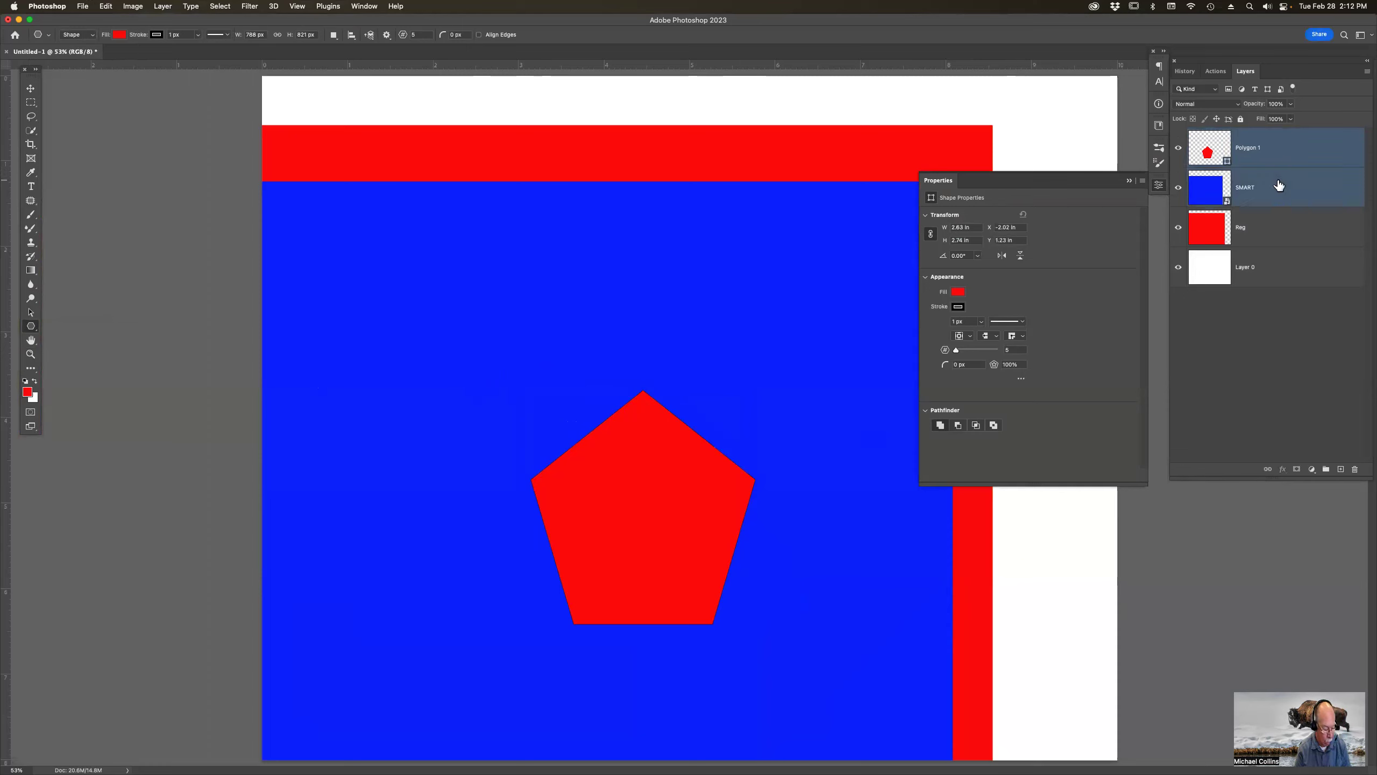
{"action": "key", "text": "super+e"}
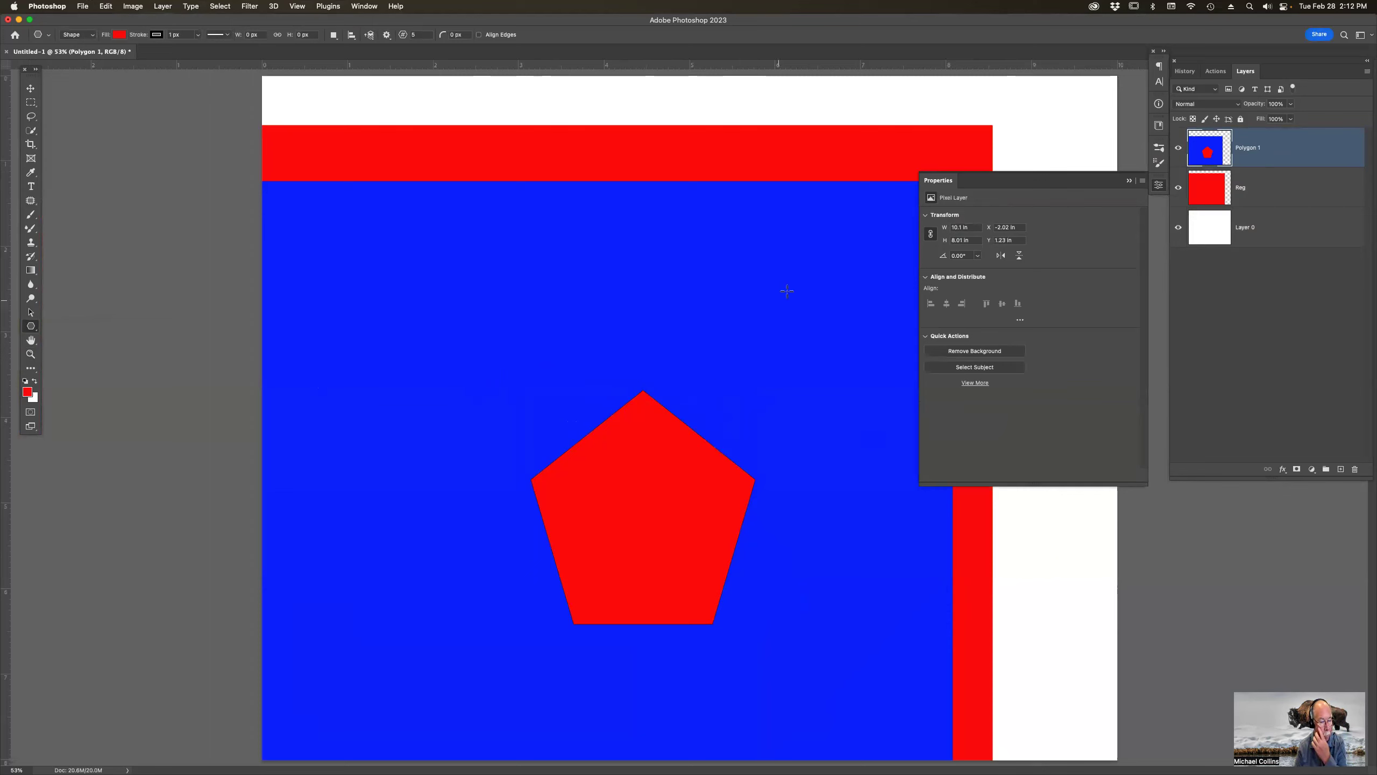
{"action": "left_click", "coordinate": [1128, 181]}
Step: Trial-shrink the merged layer and enlarge it again, then undo the resize
{"action": "key", "text": "super+t"}
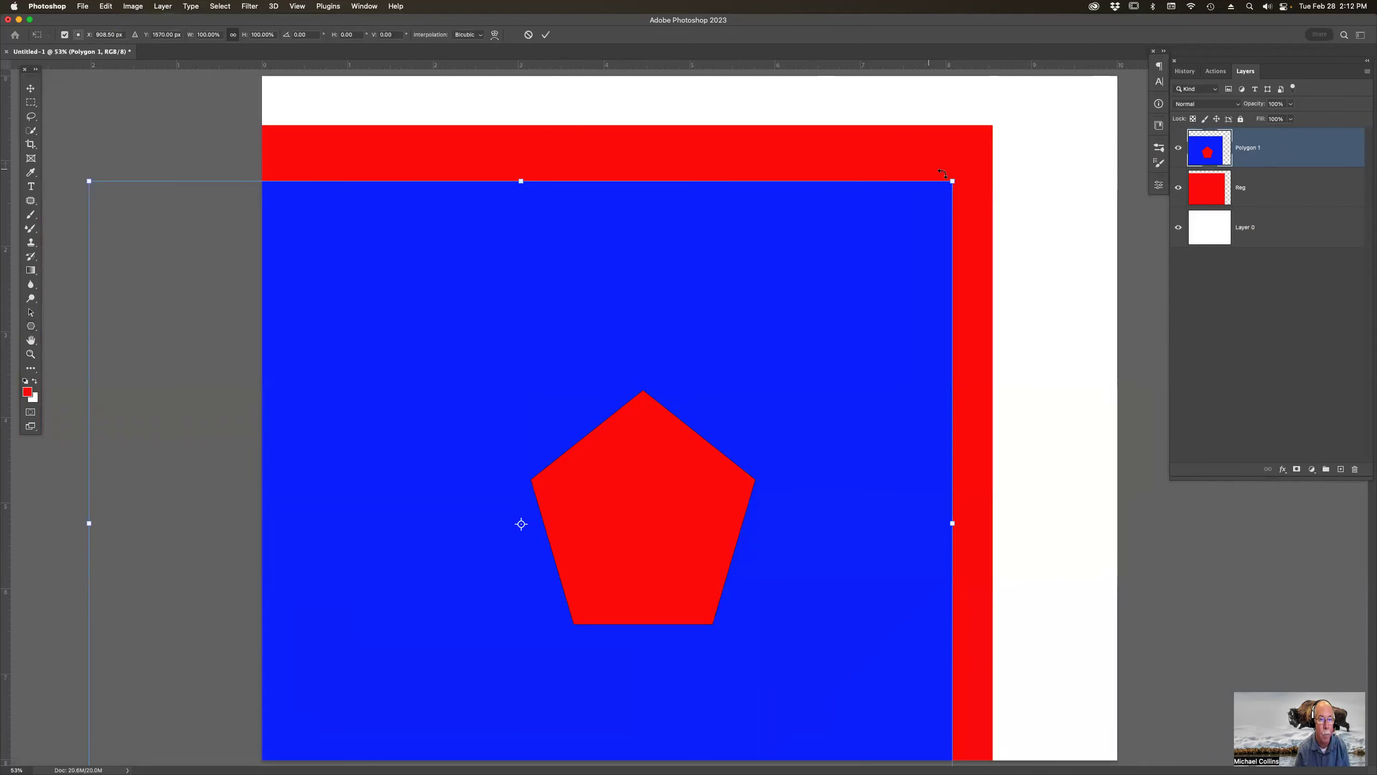
{"action": "key", "text": "super+0"}
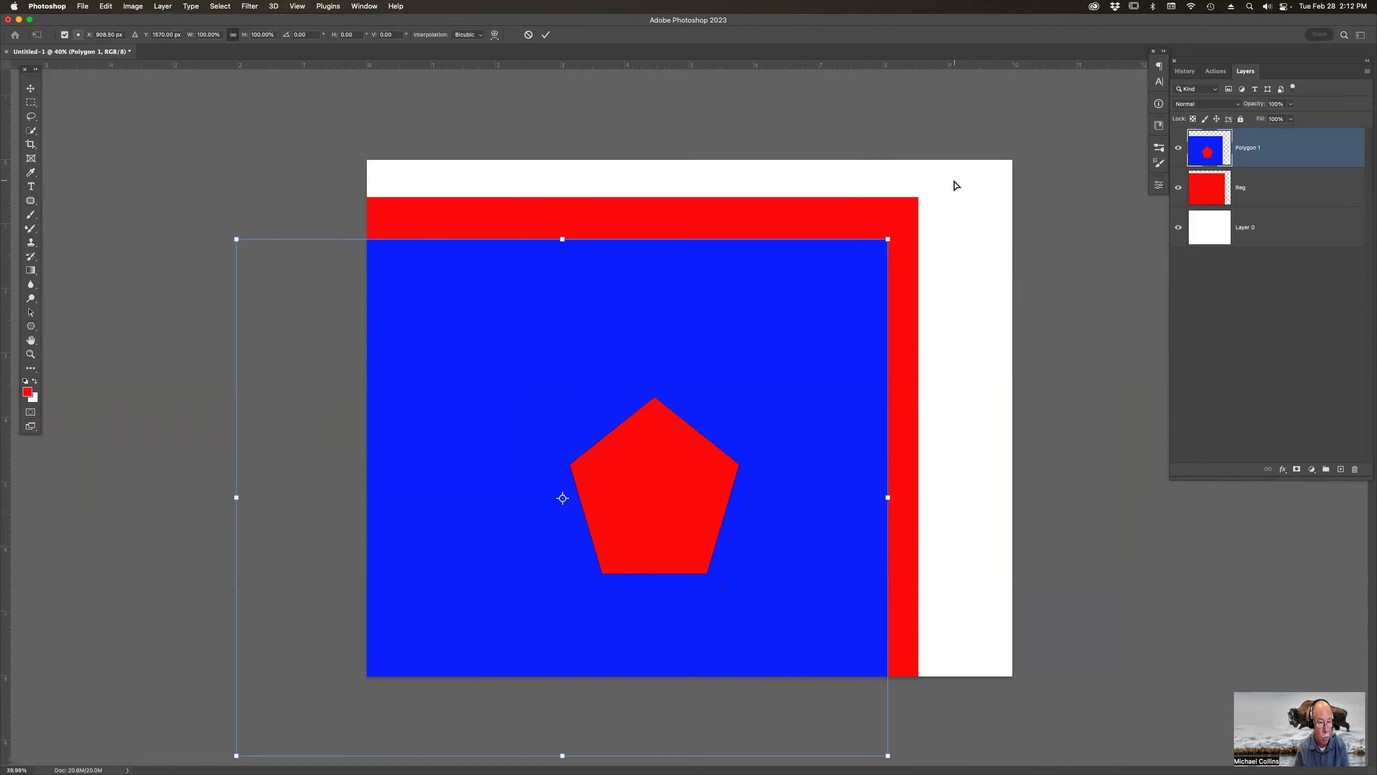
{"action": "left_click_drag", "start_coordinate": [768, 268], "coordinate": [887, 189]}
{"action": "left_click_drag", "start_coordinate": [996, 165], "coordinate": [390, 666]}
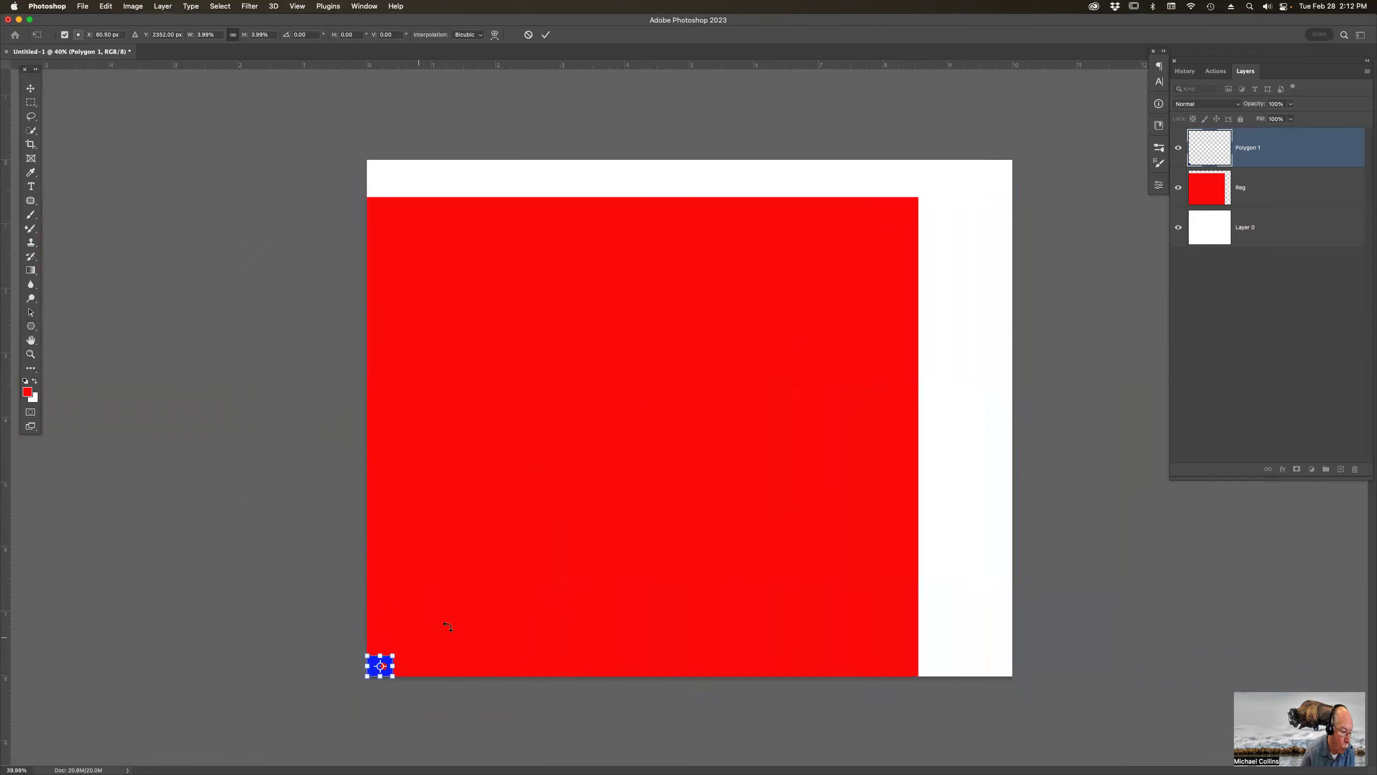
{"action": "key", "text": "Return"}
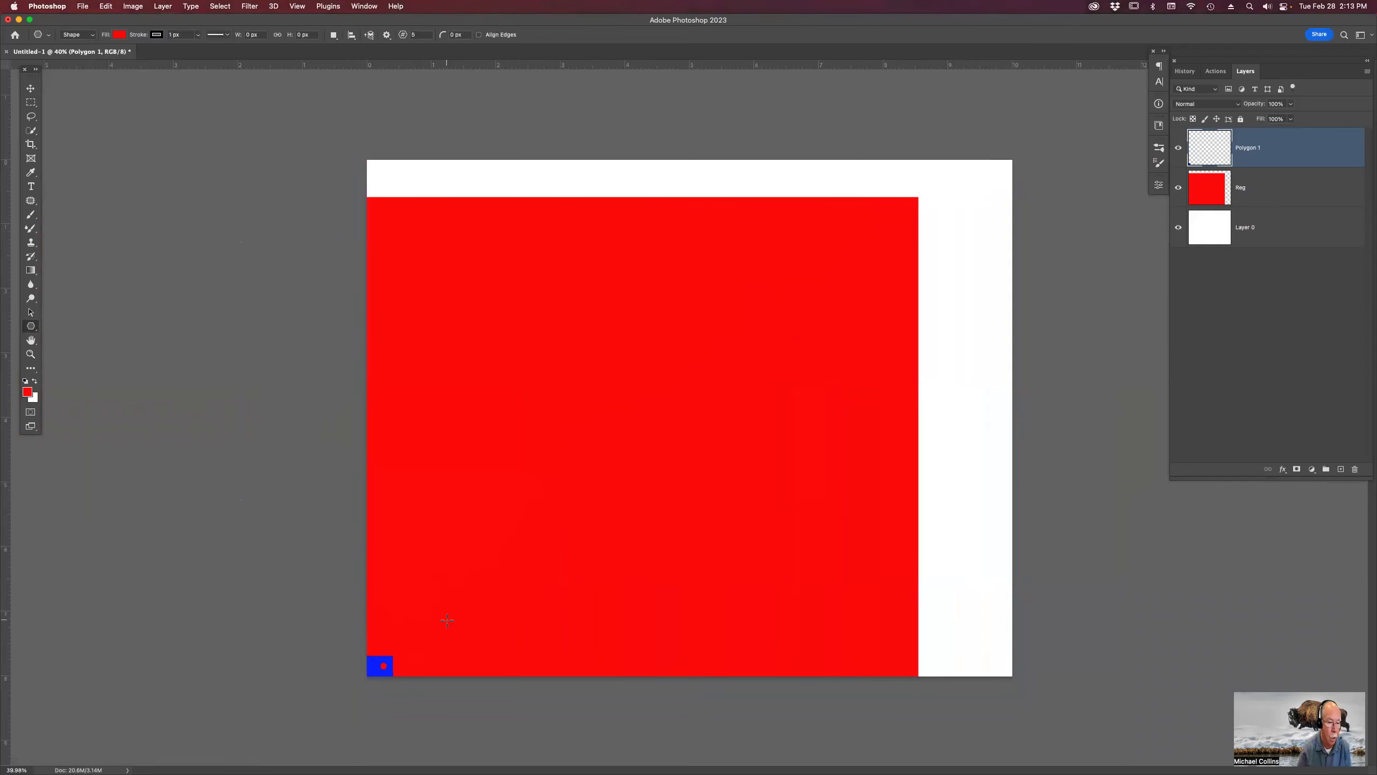
{"action": "key", "text": "super+t"}
{"action": "left_click_drag", "start_coordinate": [394, 653], "coordinate": [994, 122]}
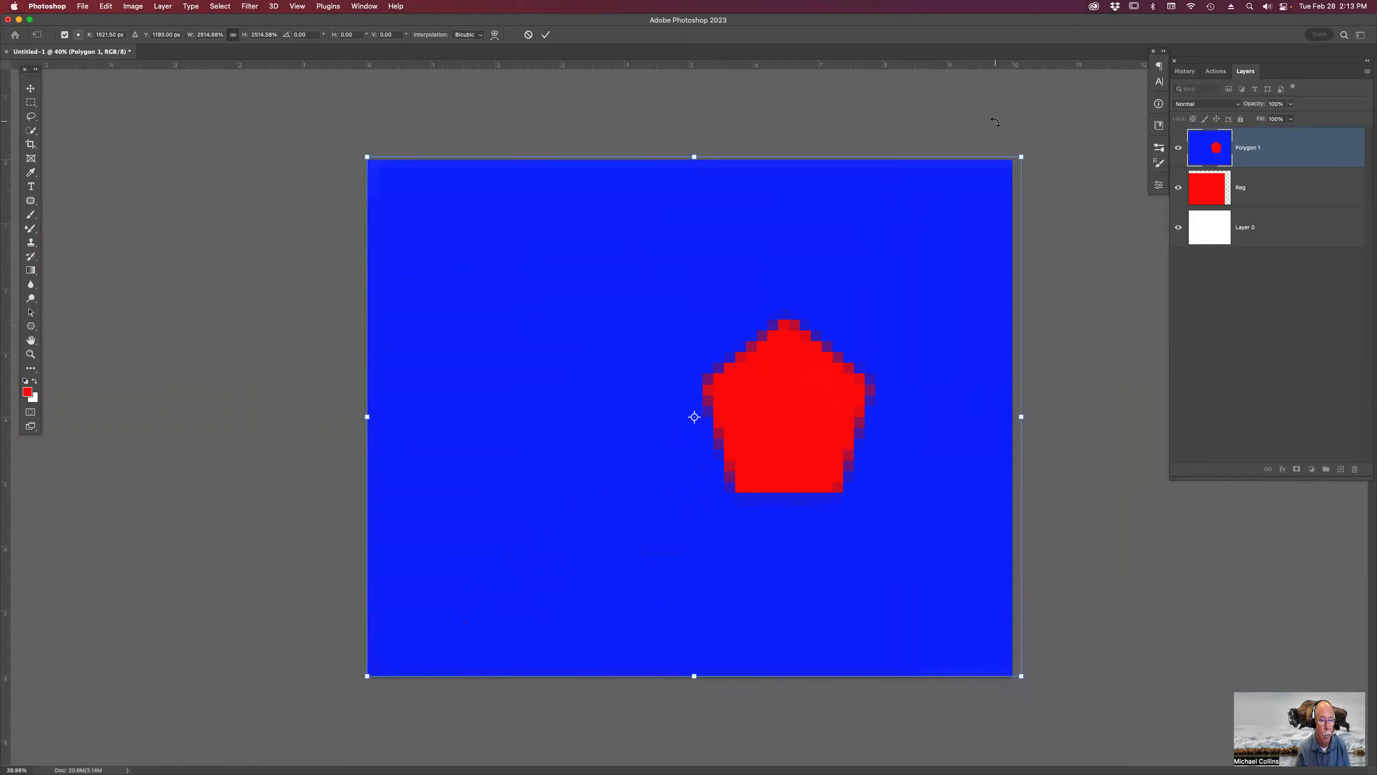
{"action": "key", "text": "Return"}
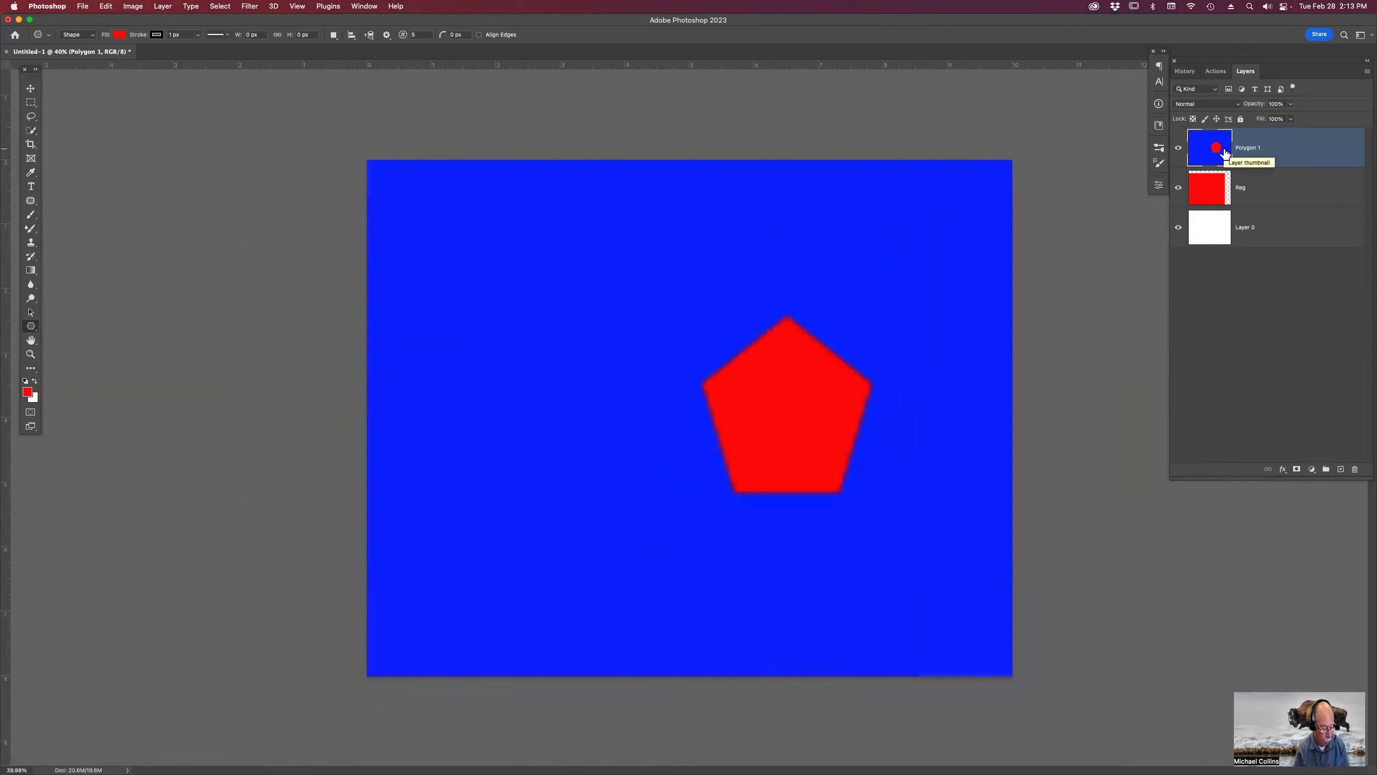
{"action": "key", "text": "super+z"}
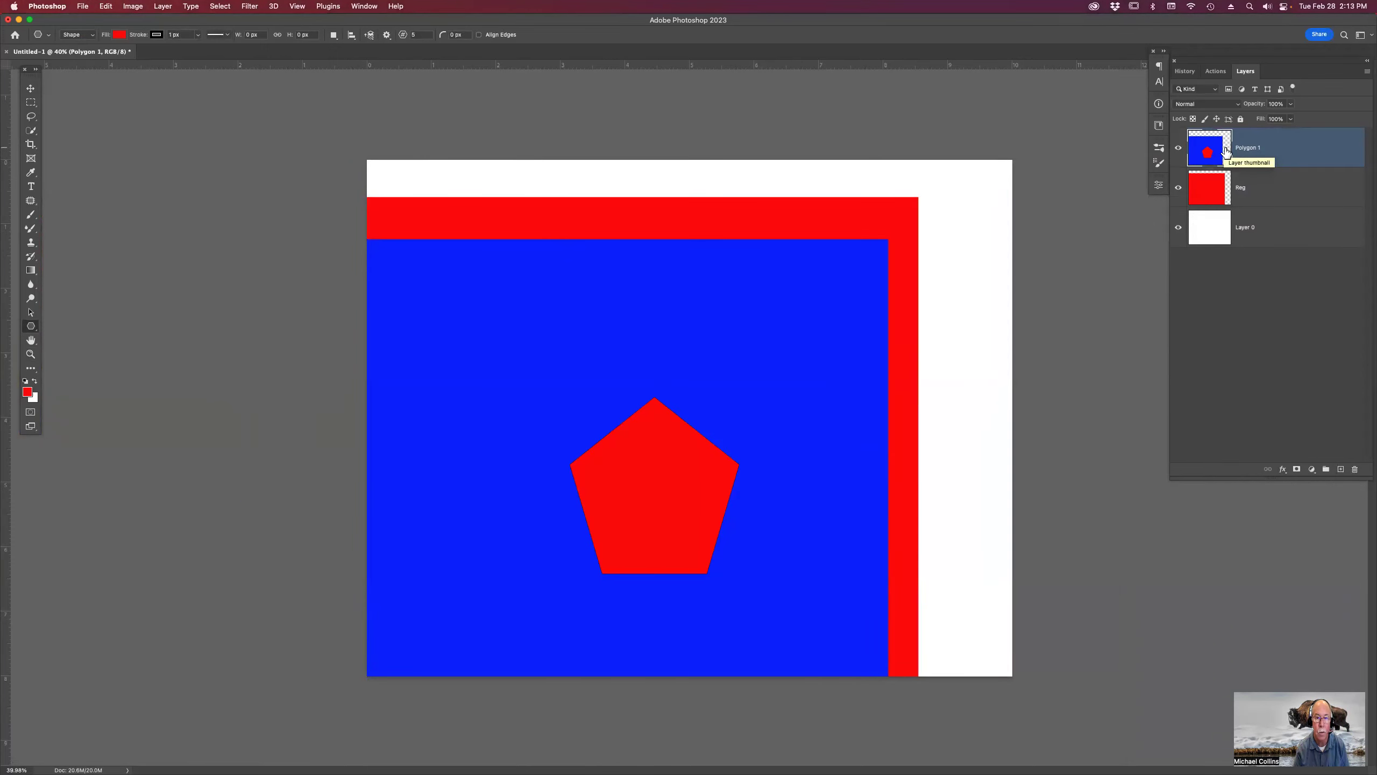
Step: Convert Polygon 1 to a smart object, shrink it to about 17%, then scale it back to fill the canvas
{"action": "right_click", "coordinate": [1226, 152]}
{"action": "right_click", "coordinate": [1191, 140]}
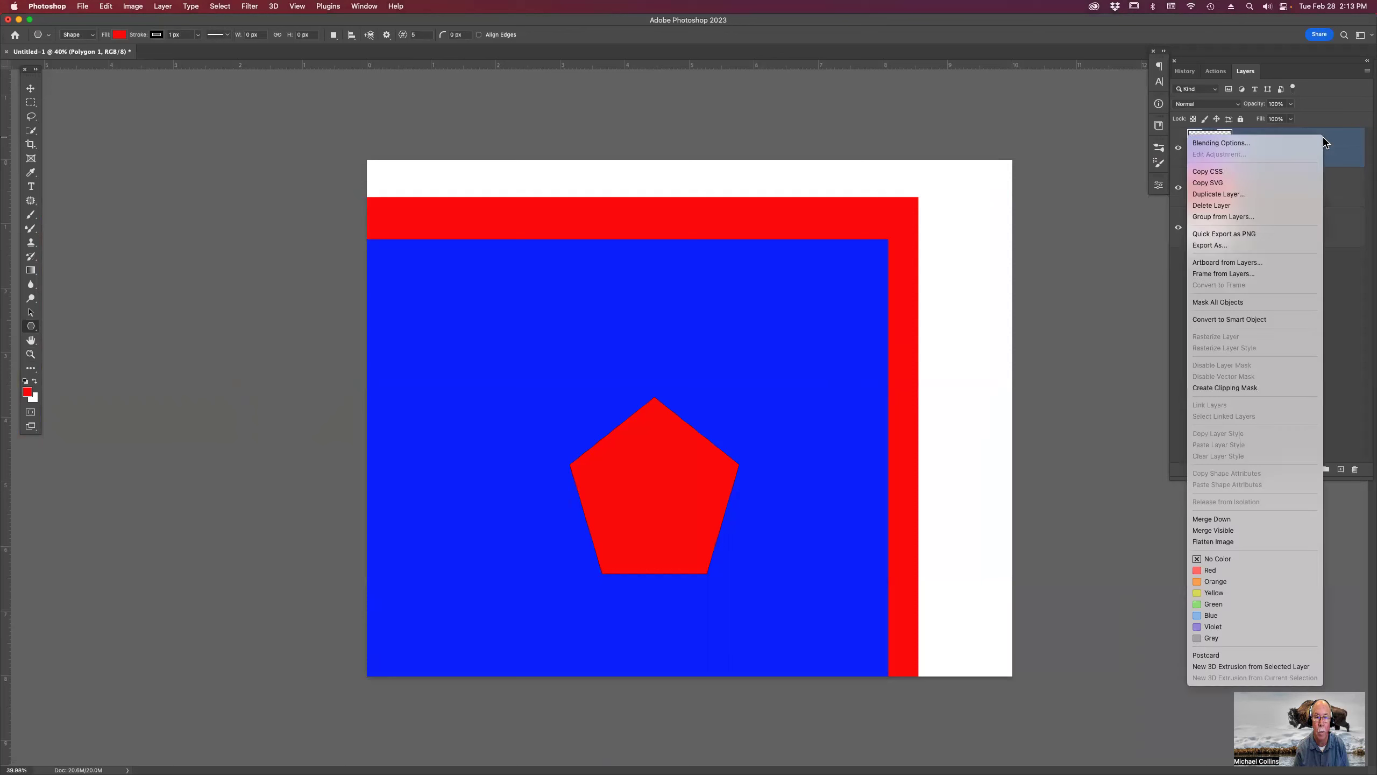
{"action": "left_click", "coordinate": [1294, 318]}
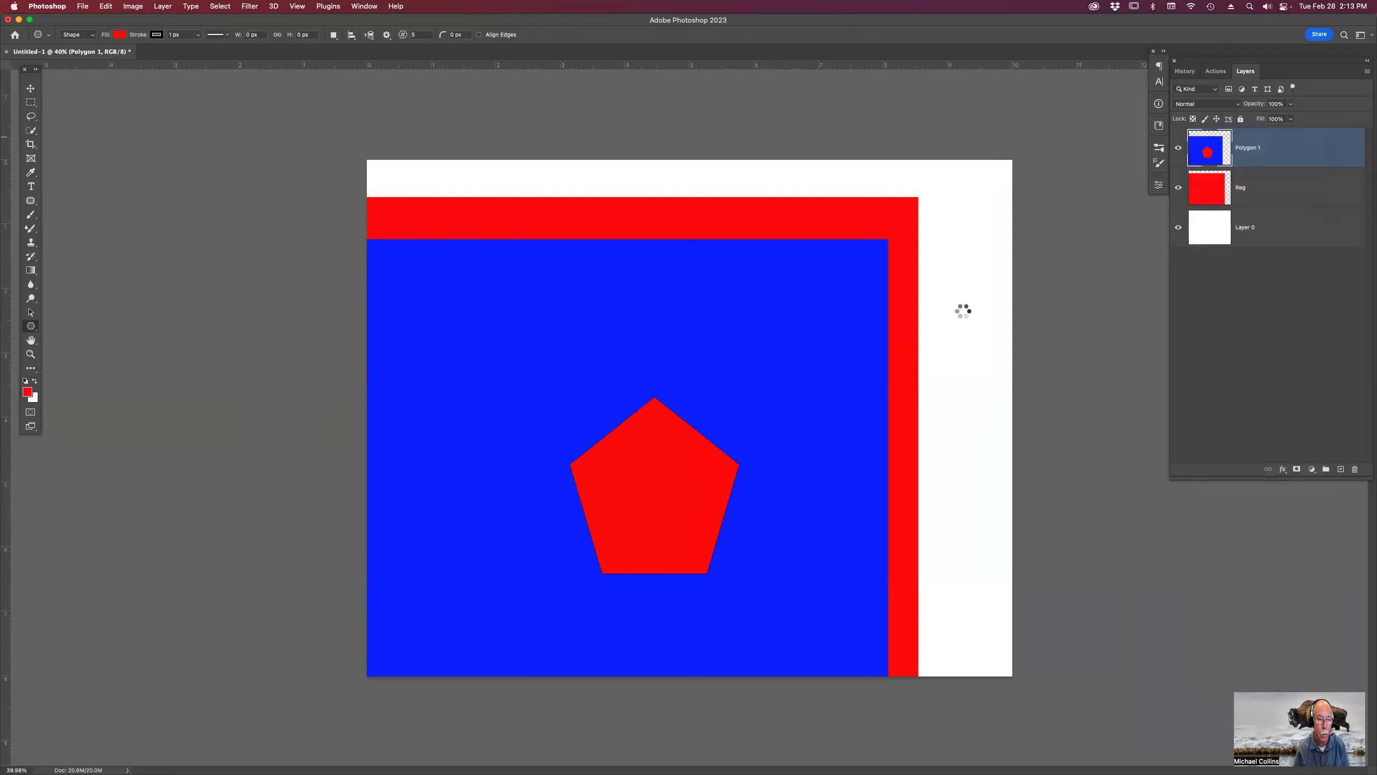
{"action": "key", "text": "super+t"}
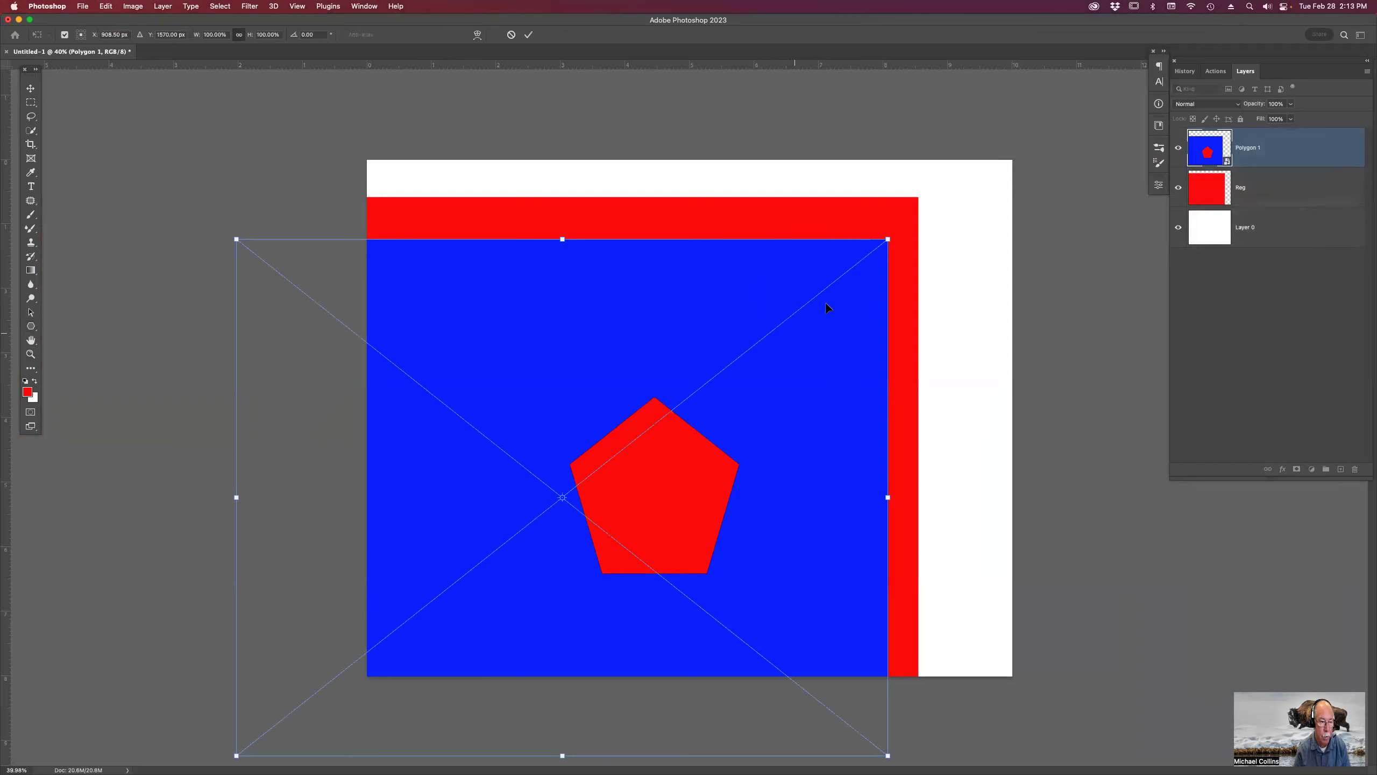
{"action": "left_click_drag", "start_coordinate": [889, 237], "coordinate": [404, 655]}
{"action": "key", "text": "Return"}
{"action": "key", "text": "super+t"}
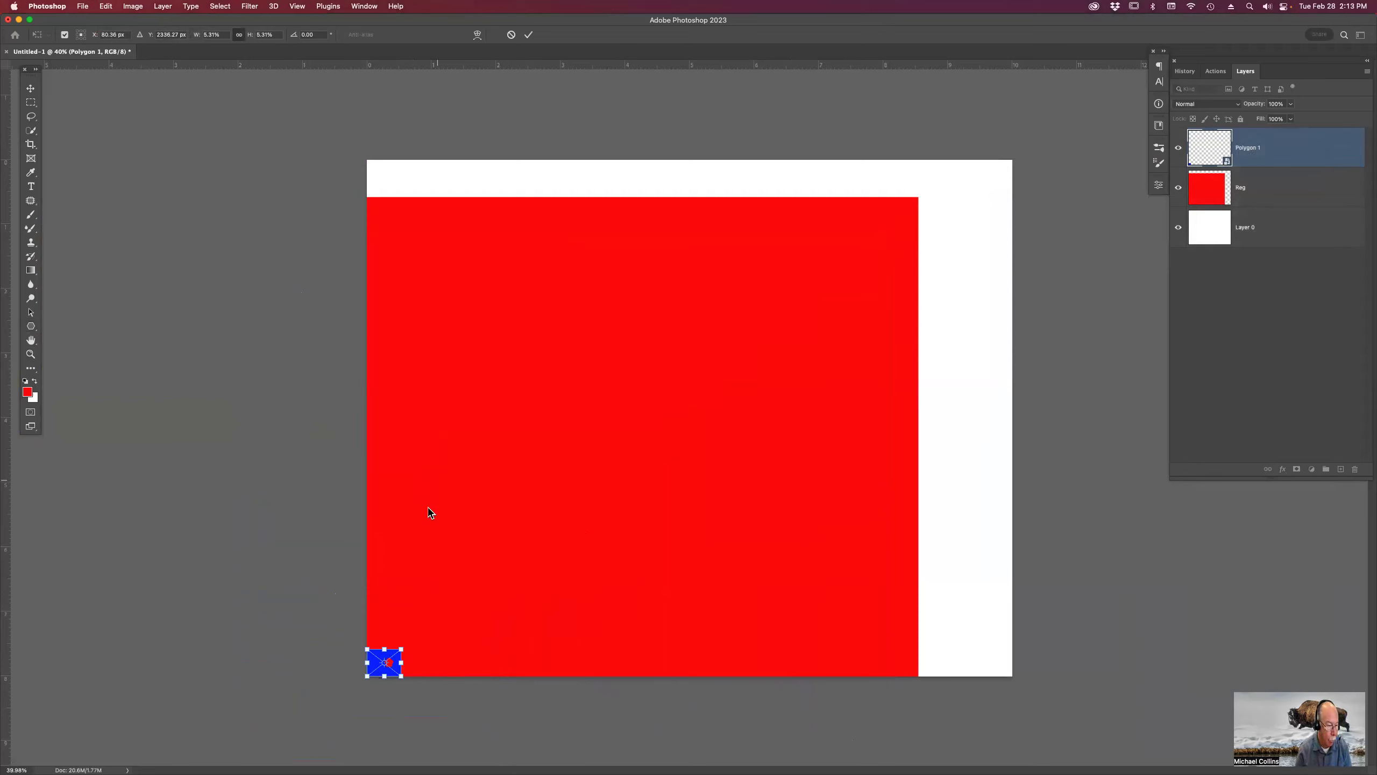
{"action": "left_click_drag", "start_coordinate": [402, 647], "coordinate": [1021, 155]}
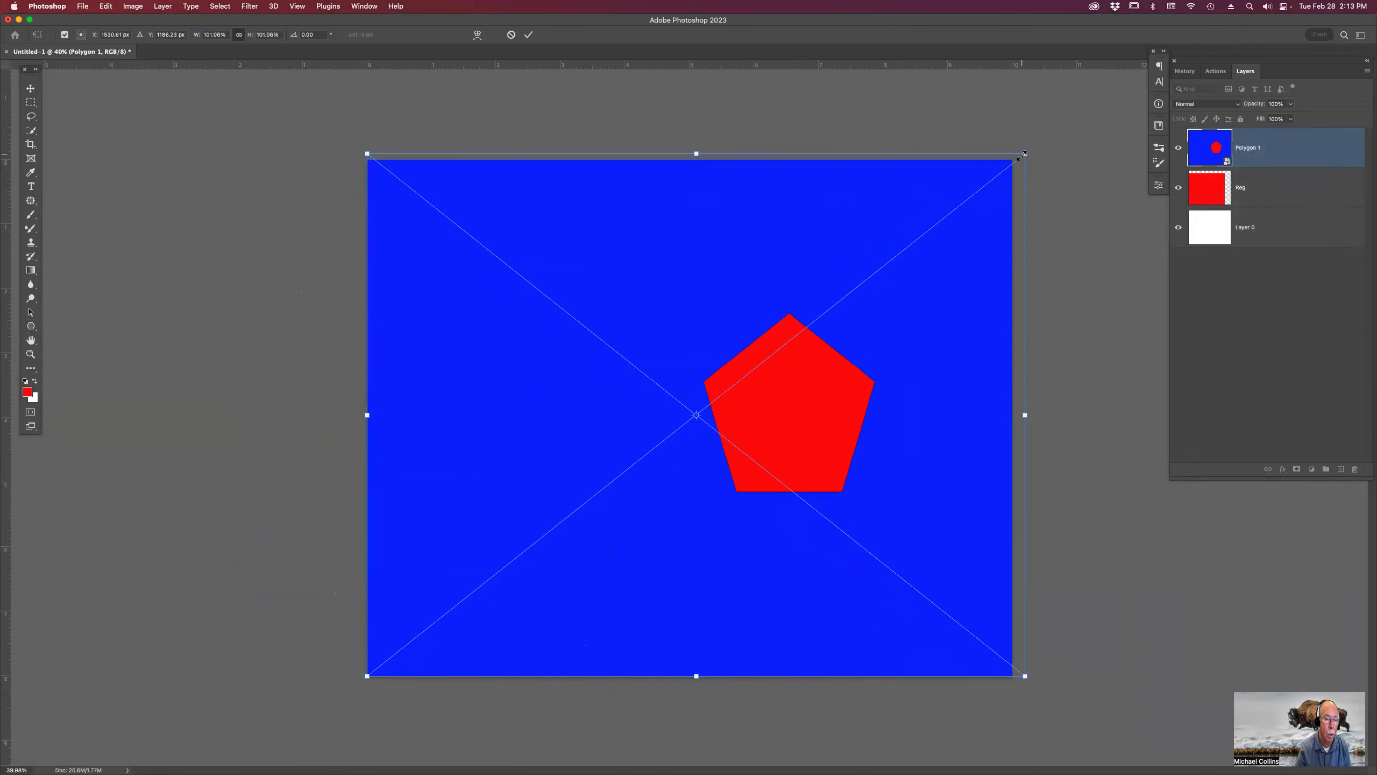
{"action": "key", "text": "Return"}
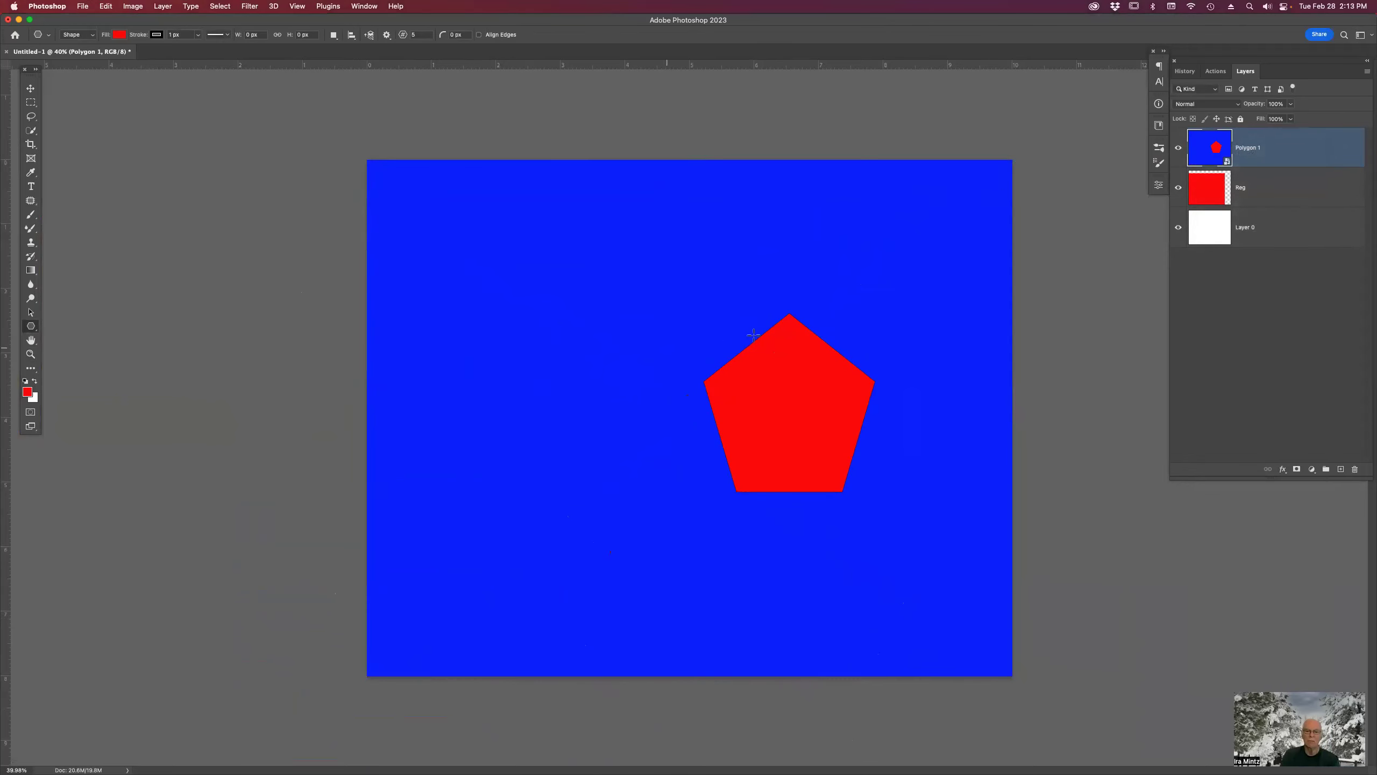
Step: Zoom in on the pentagon to inspect its crisp edges
{"action": "key", "text": "z"}
{"action": "left_click_drag", "start_coordinate": [691, 278], "coordinate": [925, 510]}
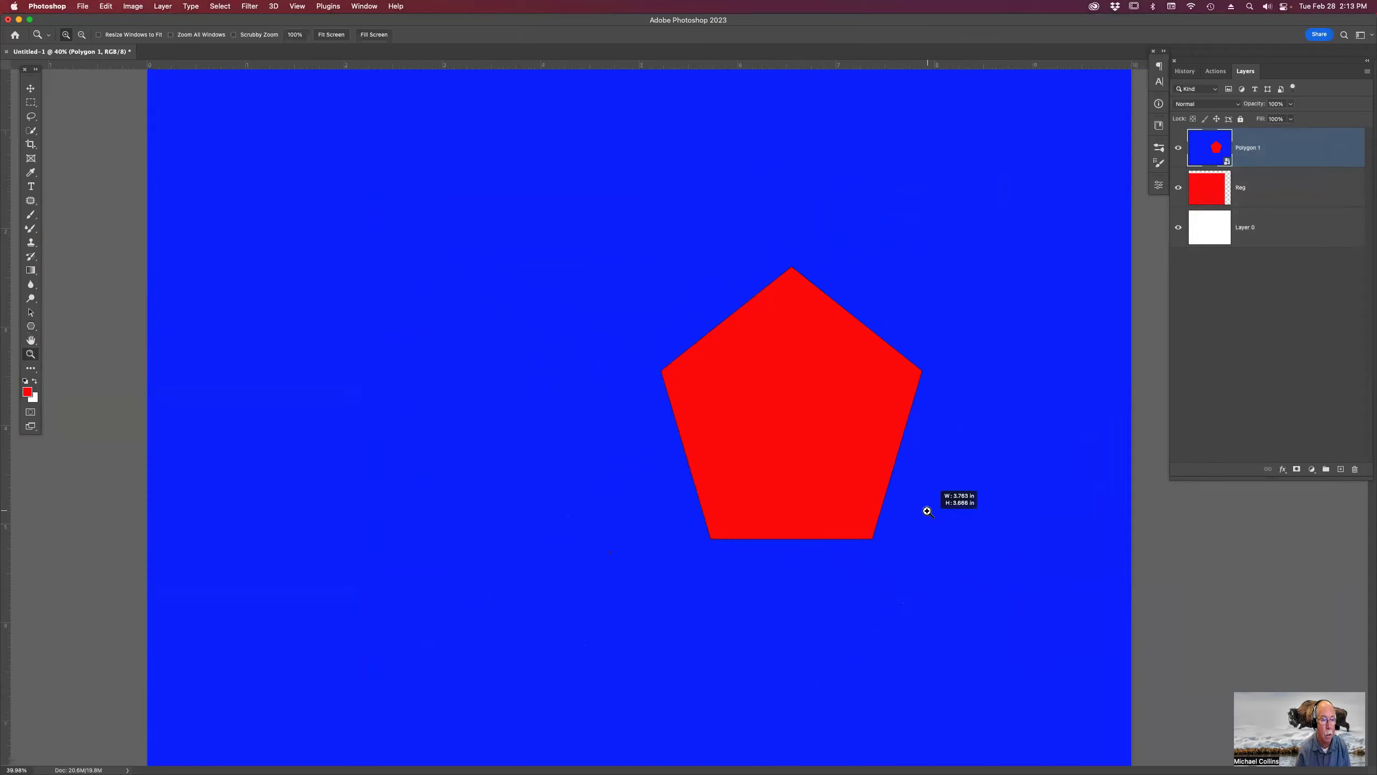
{"action": "left_click_drag", "start_coordinate": [888, 464], "coordinate": [877, 543]}
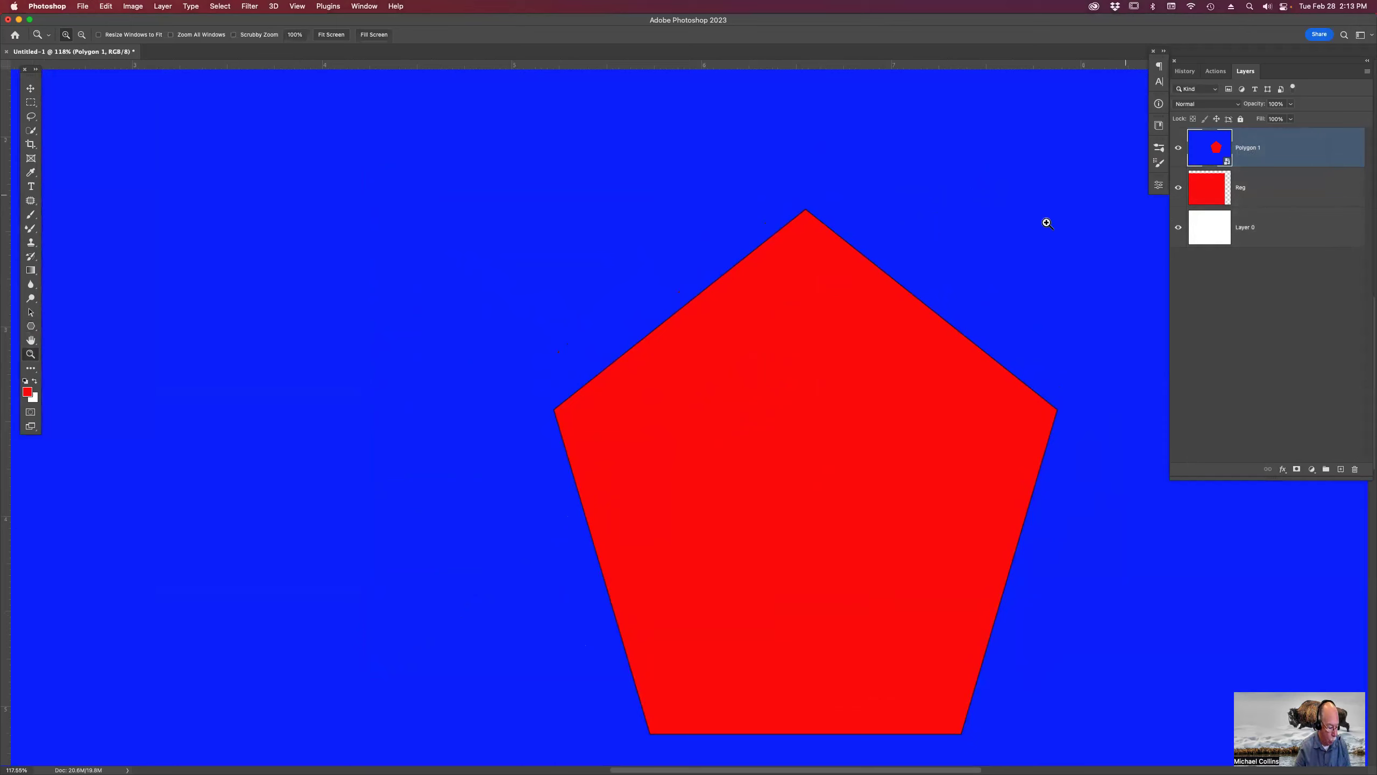
{"action": "left_click", "coordinate": [31, 327]}
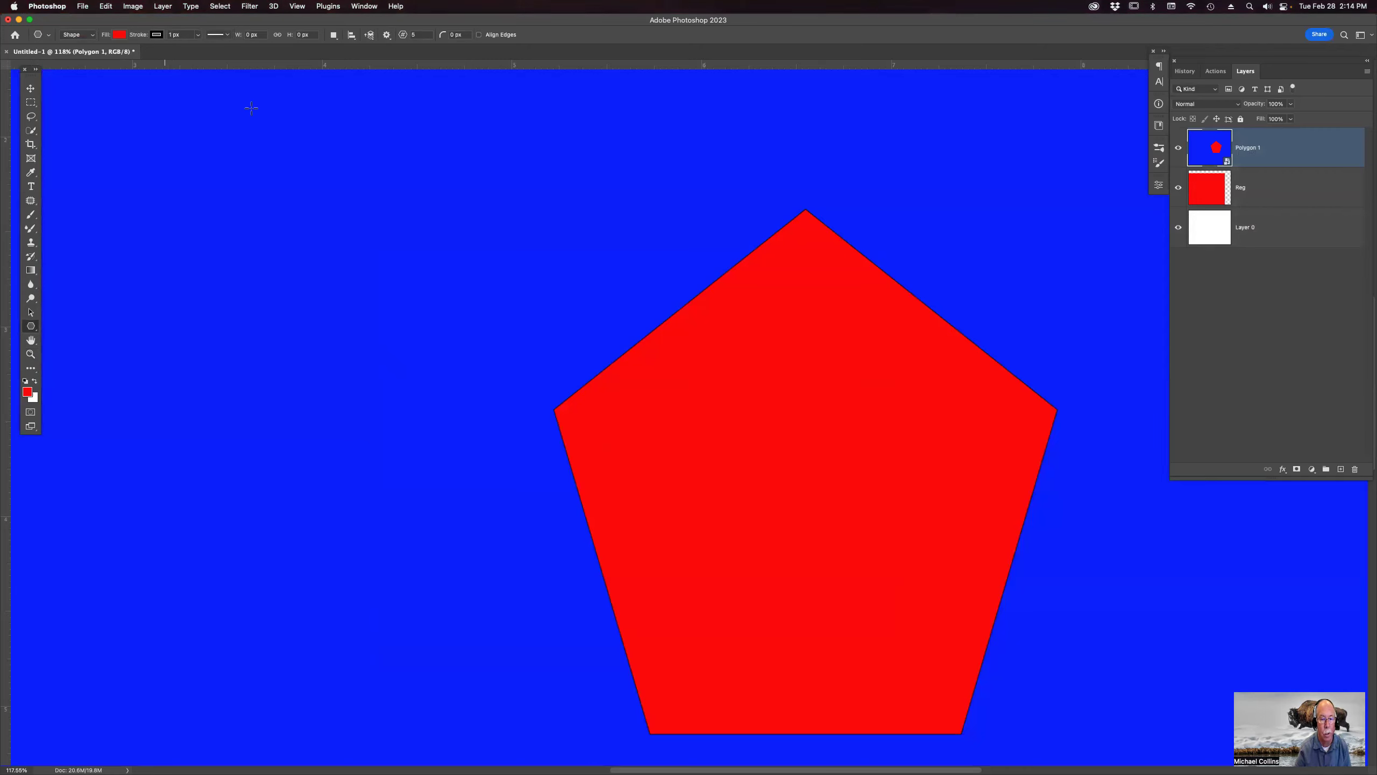
Step: Select Reg, hide the Polygon 1 layer, and set the foreground colour to blue
{"action": "left_click", "coordinate": [1211, 188]}
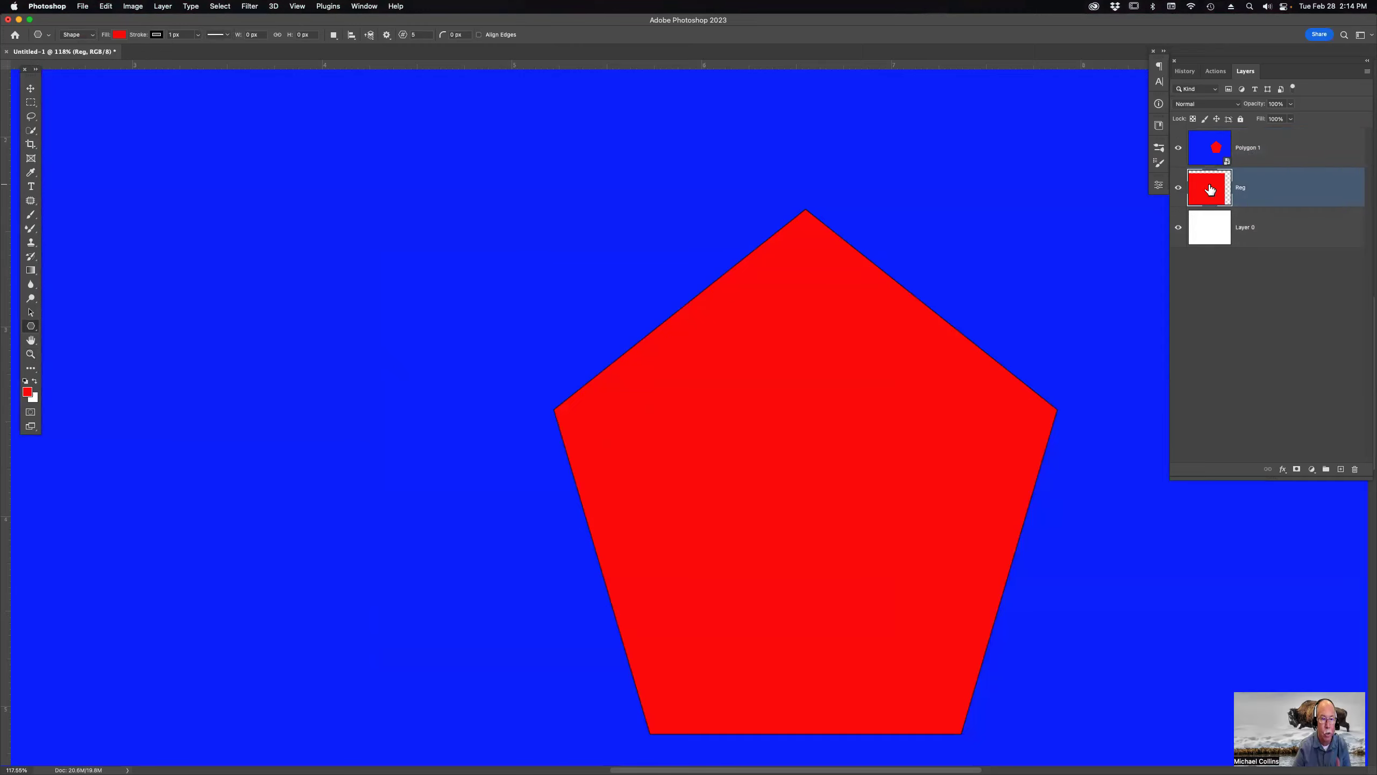
{"action": "left_click", "coordinate": [1179, 148]}
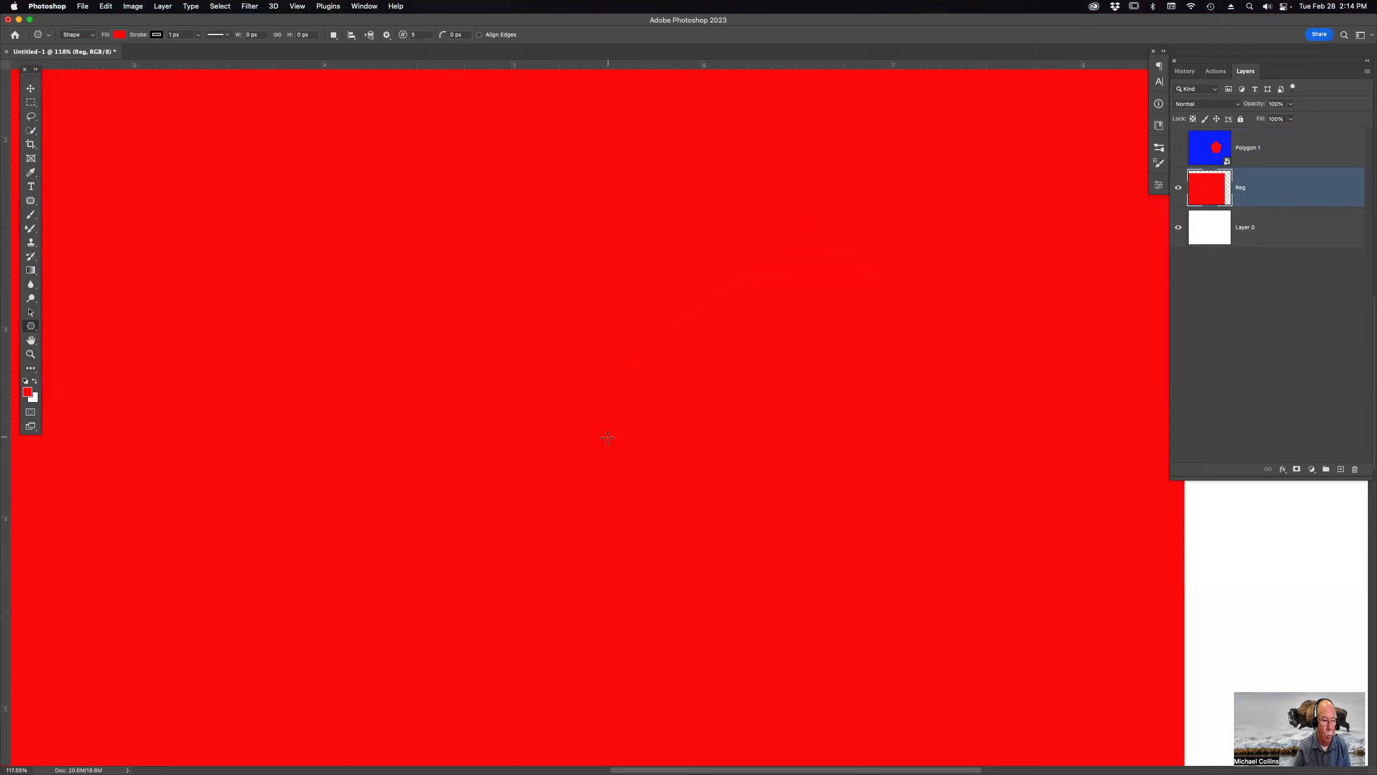
{"action": "key", "text": "super+minus"}
{"action": "key", "text": "super+minus"}
{"action": "key", "text": "super+minus"}
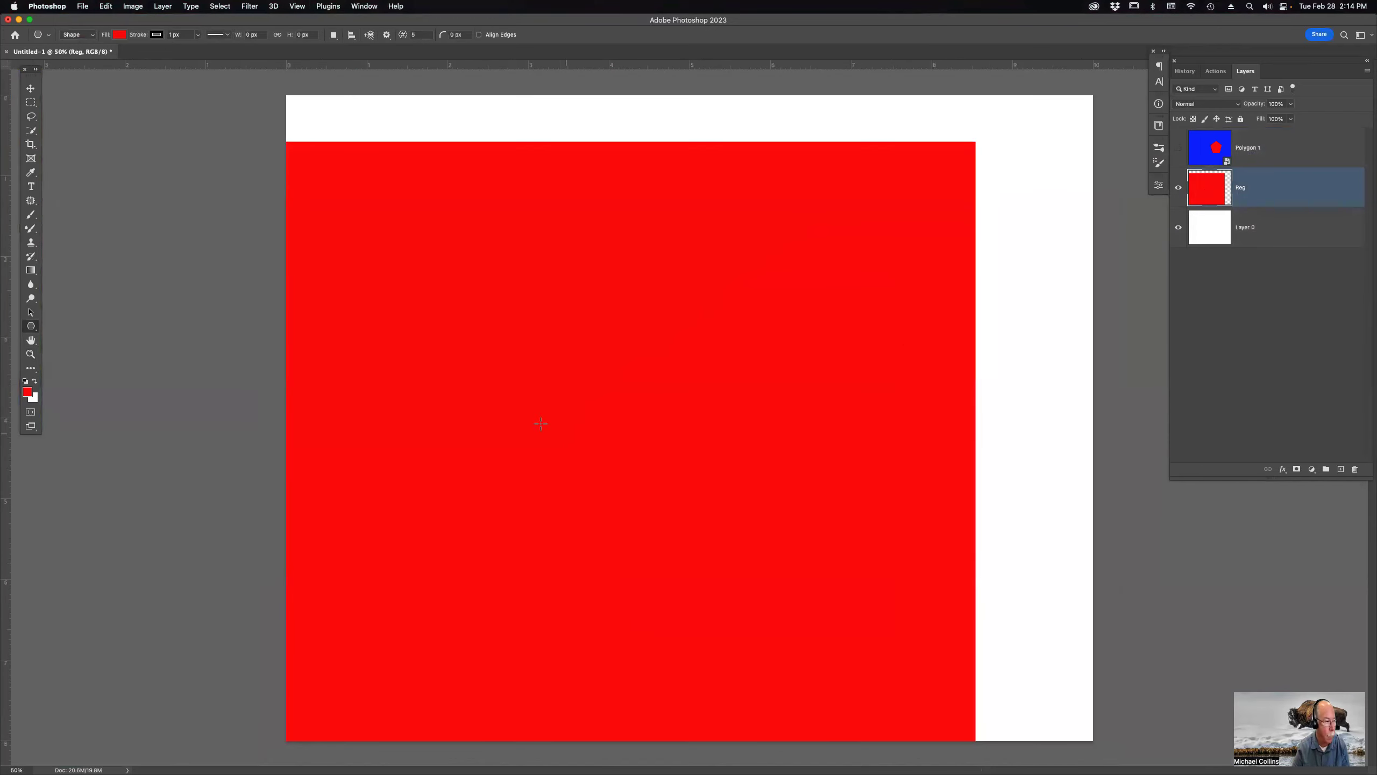
{"action": "left_click", "coordinate": [28, 392]}
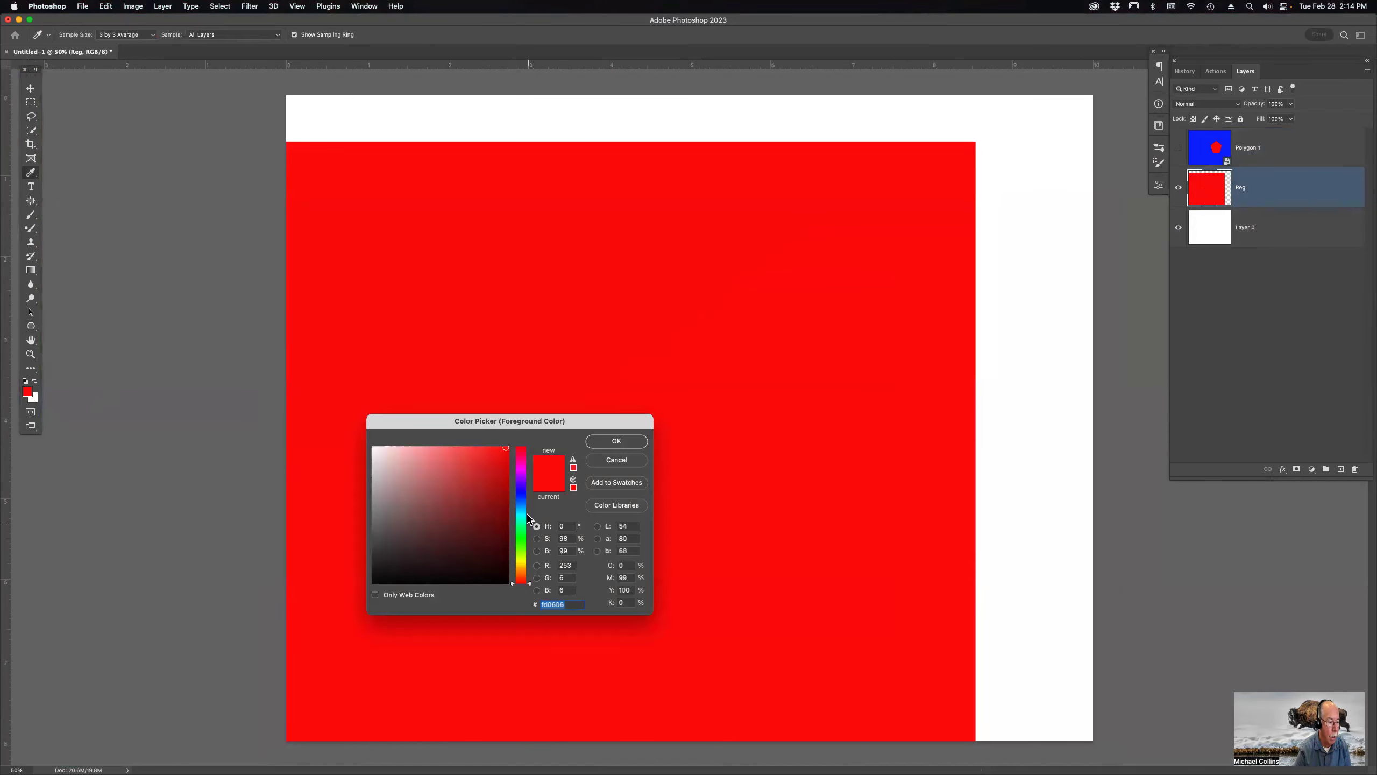
{"action": "left_click", "coordinate": [524, 495]}
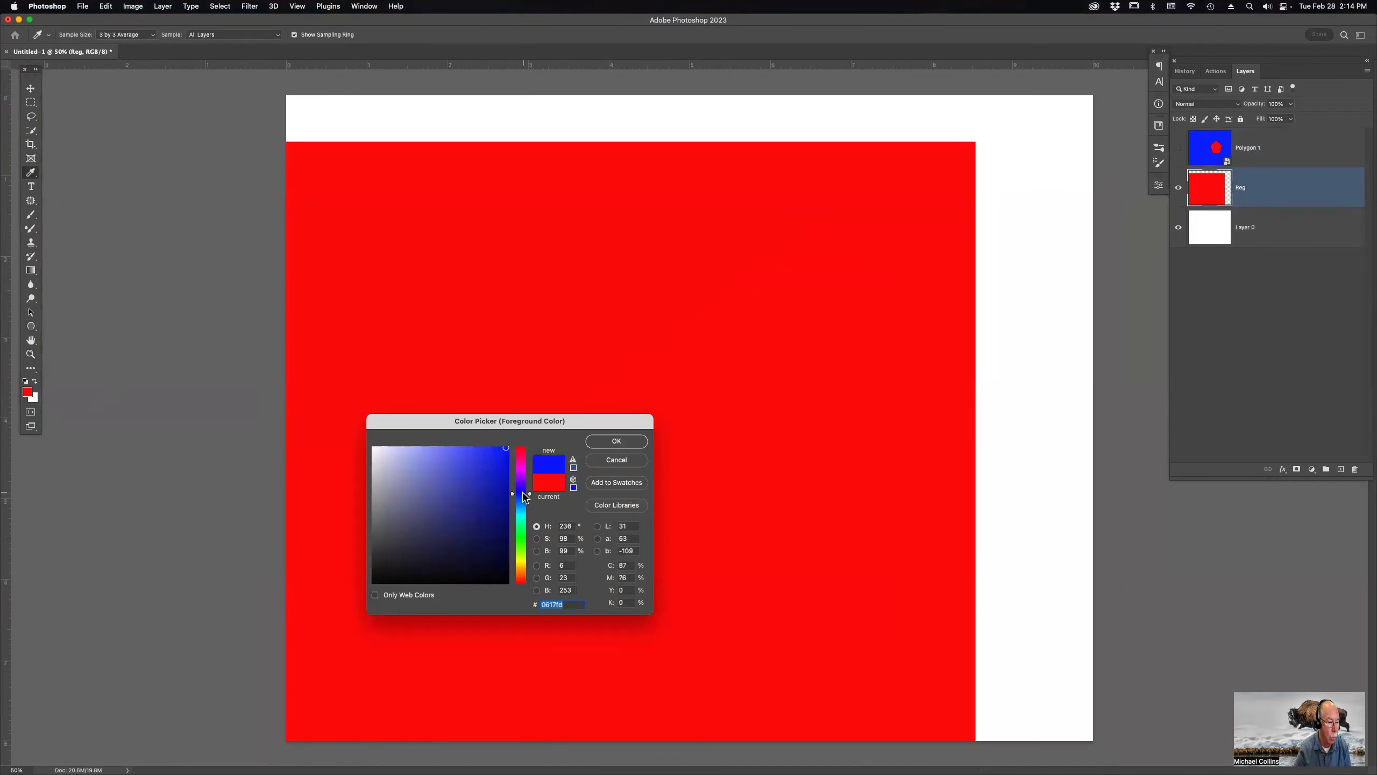
{"action": "left_click", "coordinate": [614, 442]}
Step: Draw a blue pentagon over the red area and merge it down into Reg
{"action": "key", "text": "u"}
{"action": "left_click_drag", "start_coordinate": [524, 334], "coordinate": [795, 667]}
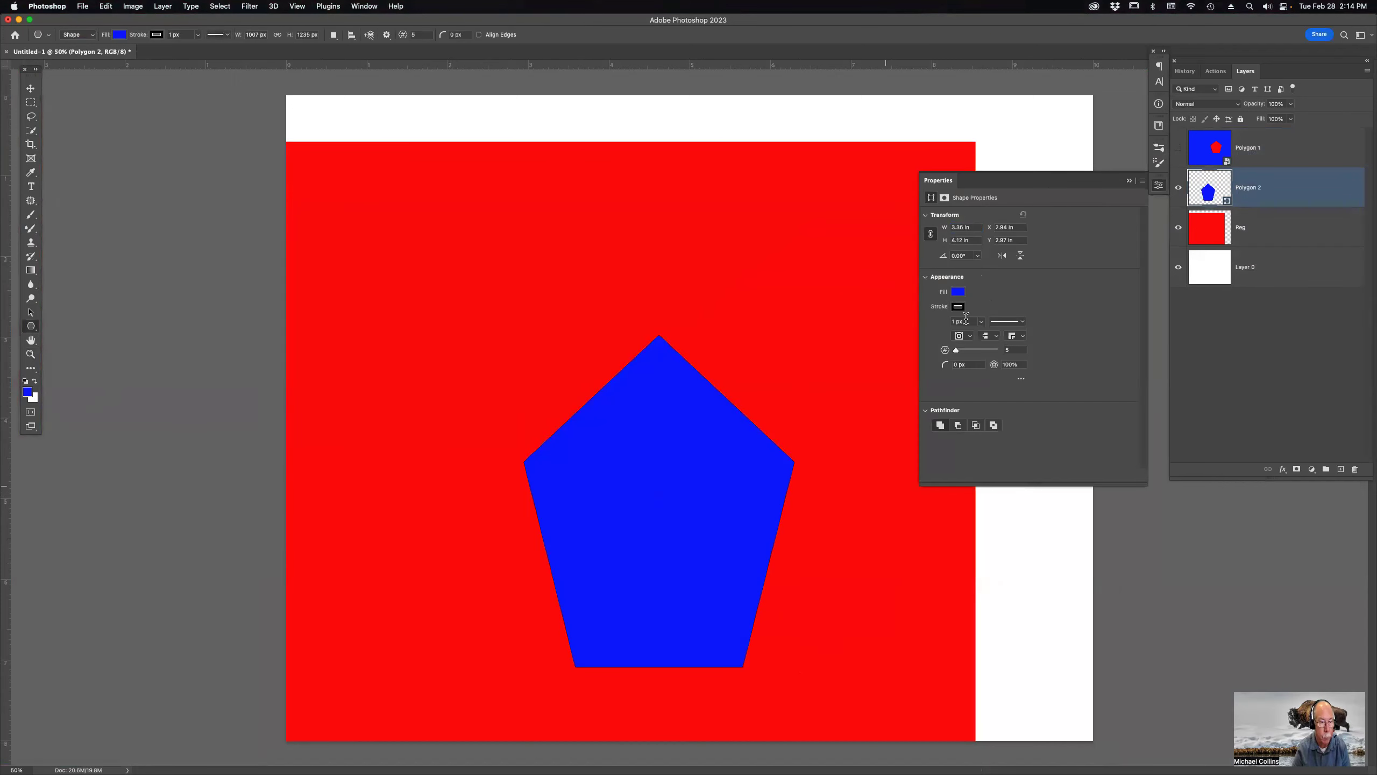
{"action": "key", "text": "super+t"}
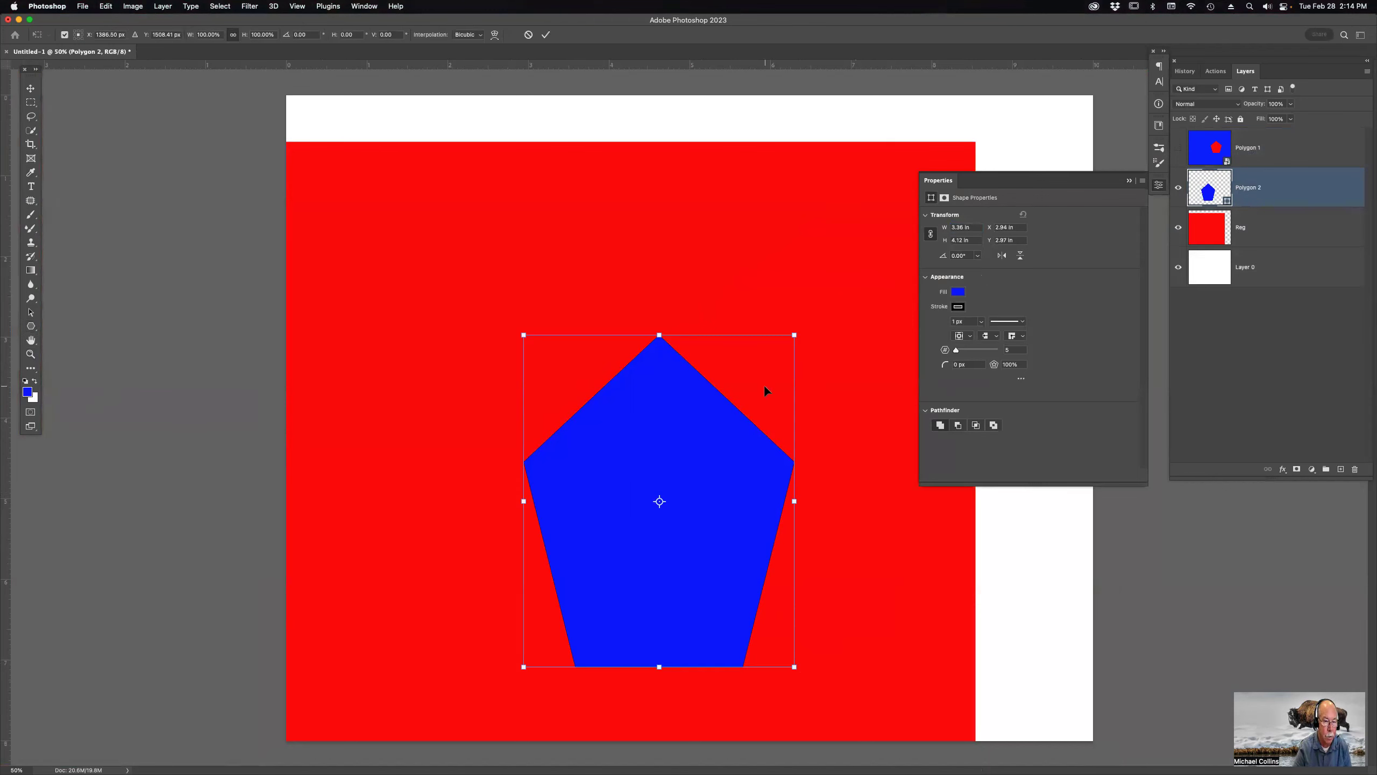
{"action": "key", "text": "Return"}
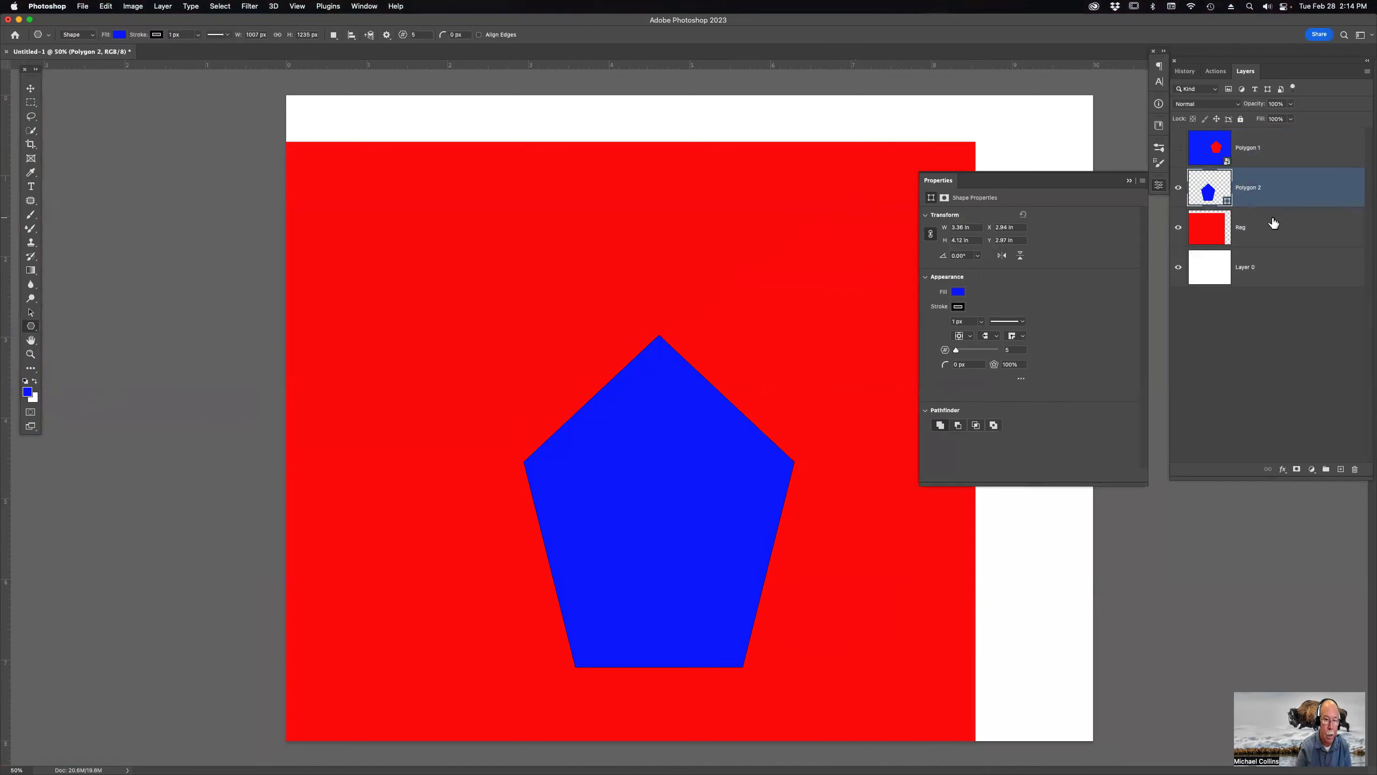
{"action": "key", "text": "super+e"}
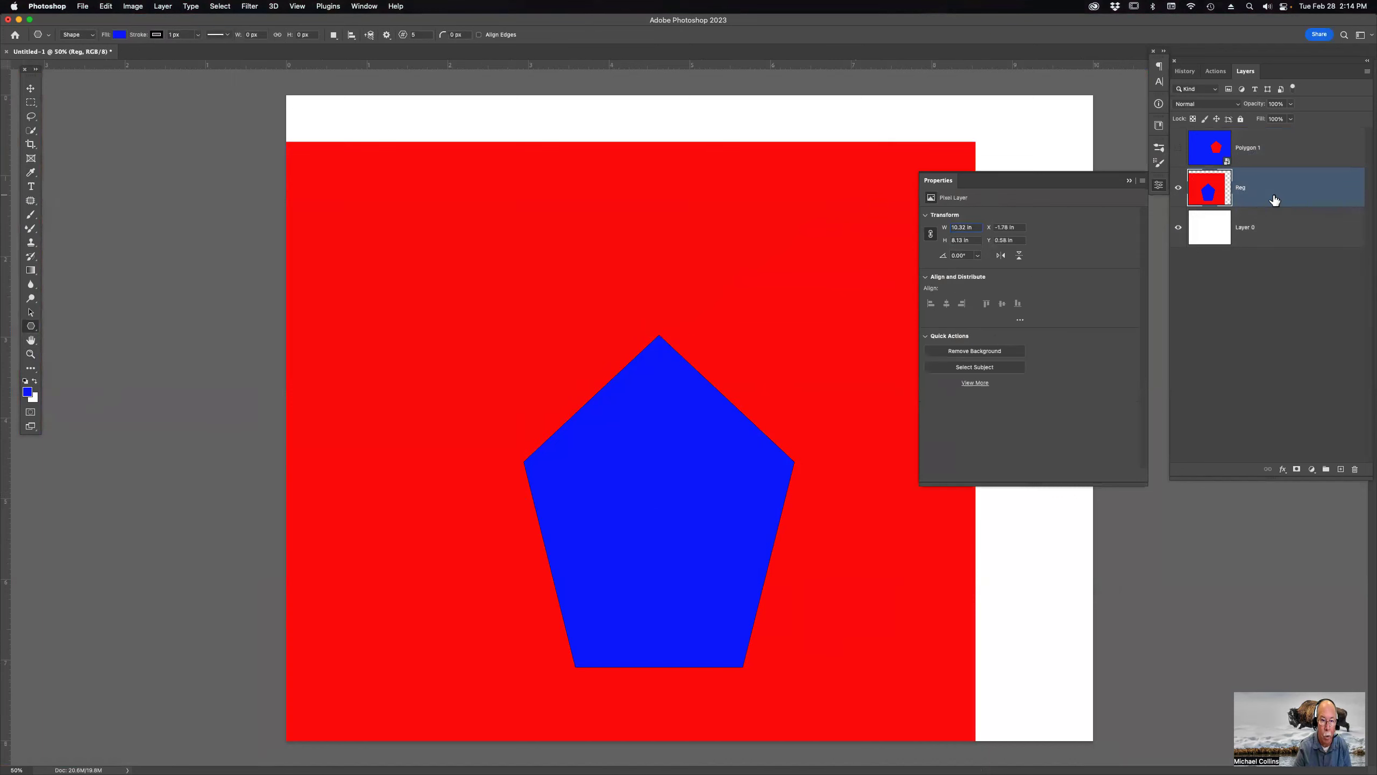
Step: Shrink the Reg layer to about 6% at bottom-left, then scale it back up to fill the canvas
{"action": "key", "text": "super+t"}
{"action": "left_click_drag", "start_coordinate": [917, 193], "coordinate": [316, 712]}
{"action": "key", "text": "Return"}
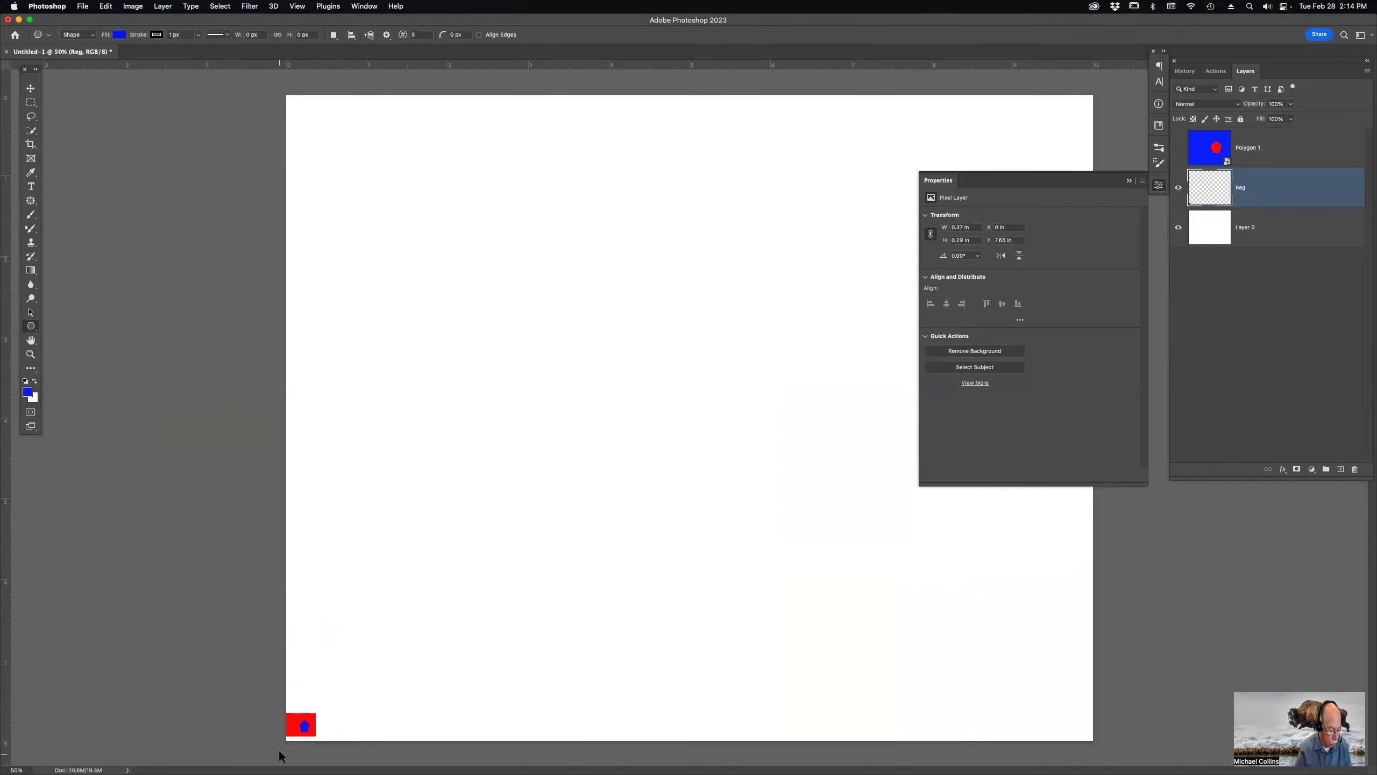
{"action": "key", "text": "super+t"}
{"action": "left_click_drag", "start_coordinate": [315, 711], "coordinate": [1083, 78]}
{"action": "key", "text": "Return"}
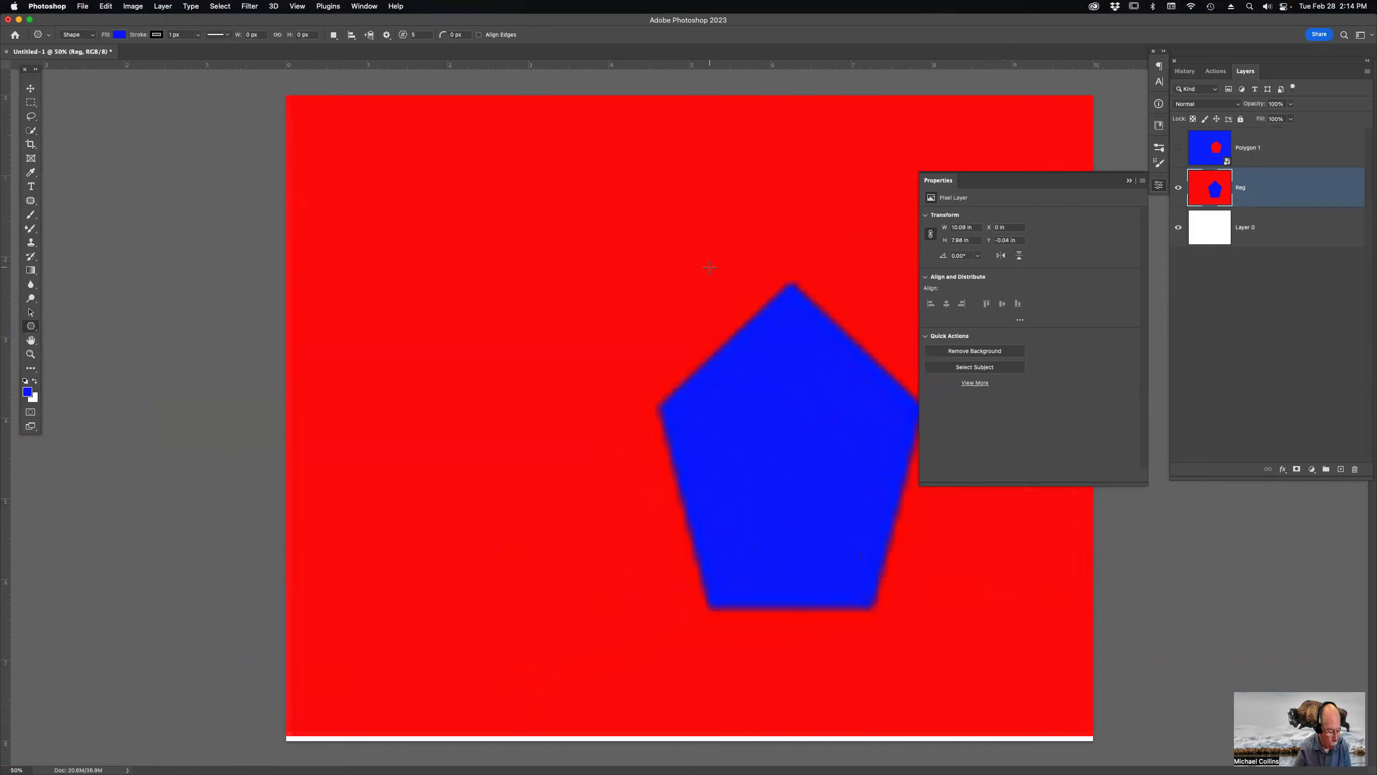
Step: Zoom in on the pentagon's blurred apex, then fit the whole document in view
{"action": "key", "text": "z"}
{"action": "left_click_drag", "start_coordinate": [721, 260], "coordinate": [860, 369]}
{"action": "left_click_drag", "start_coordinate": [765, 339], "coordinate": [355, 712]}
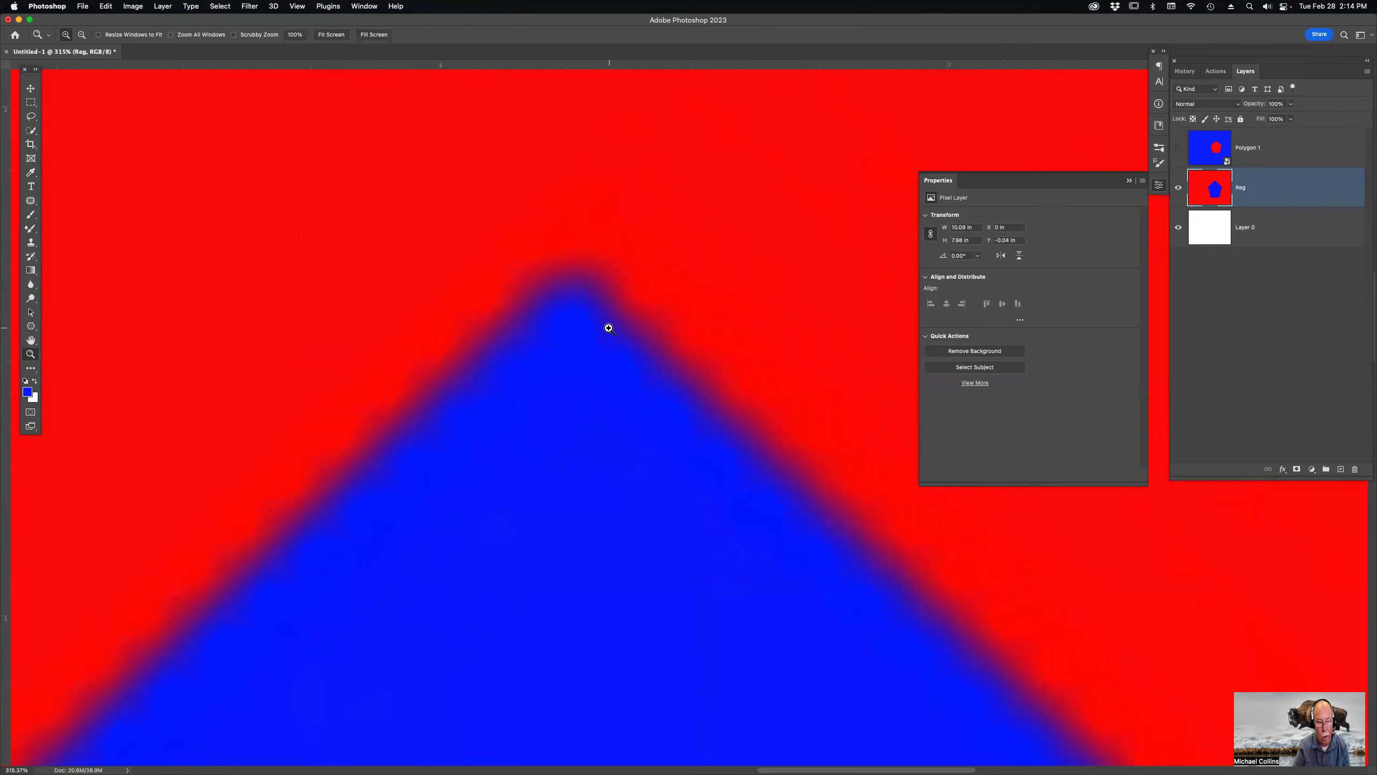
{"action": "key", "text": "super+minus"}
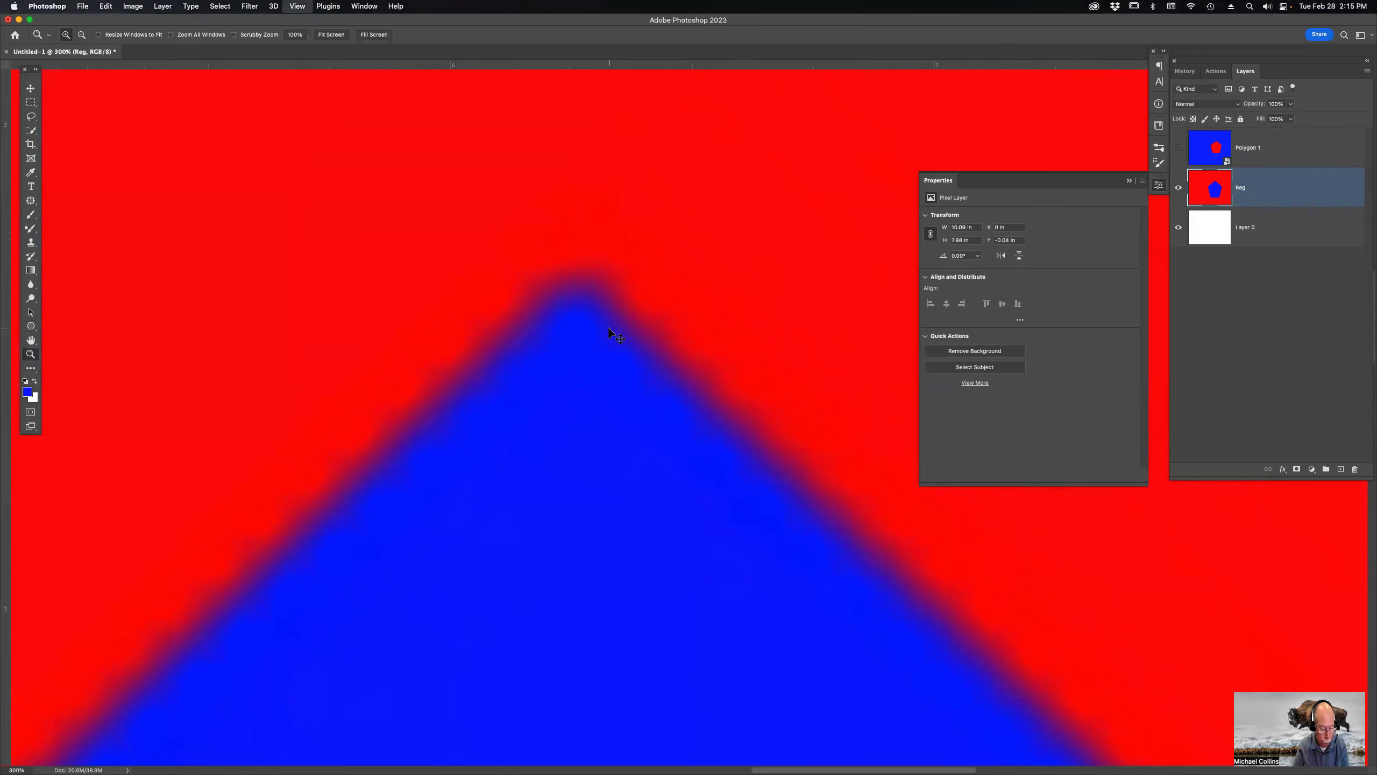
{"action": "key", "text": "super+0"}
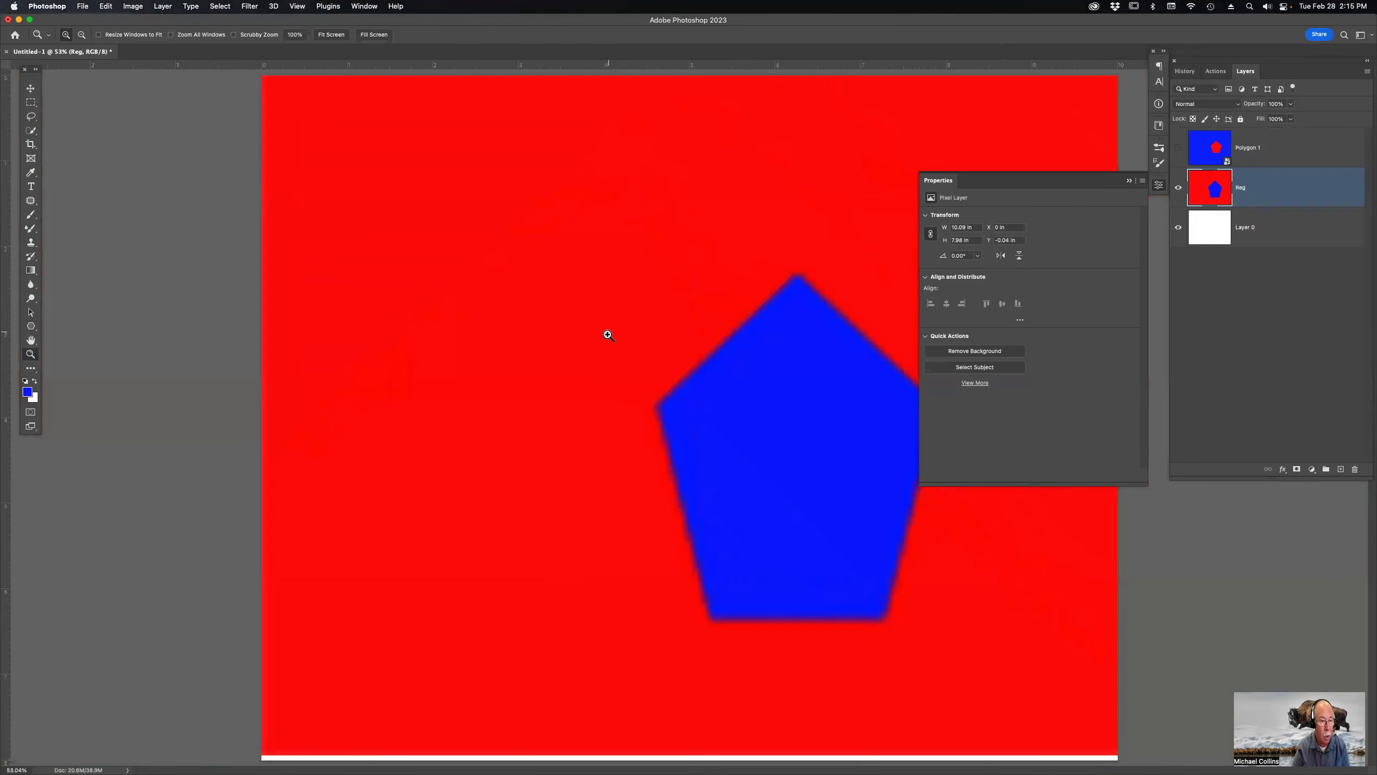
{"action": "left_click", "coordinate": [6, 52]}
Step: Close the demo document without saving and return to Photoshop
{"action": "left_click", "coordinate": [694, 281]}
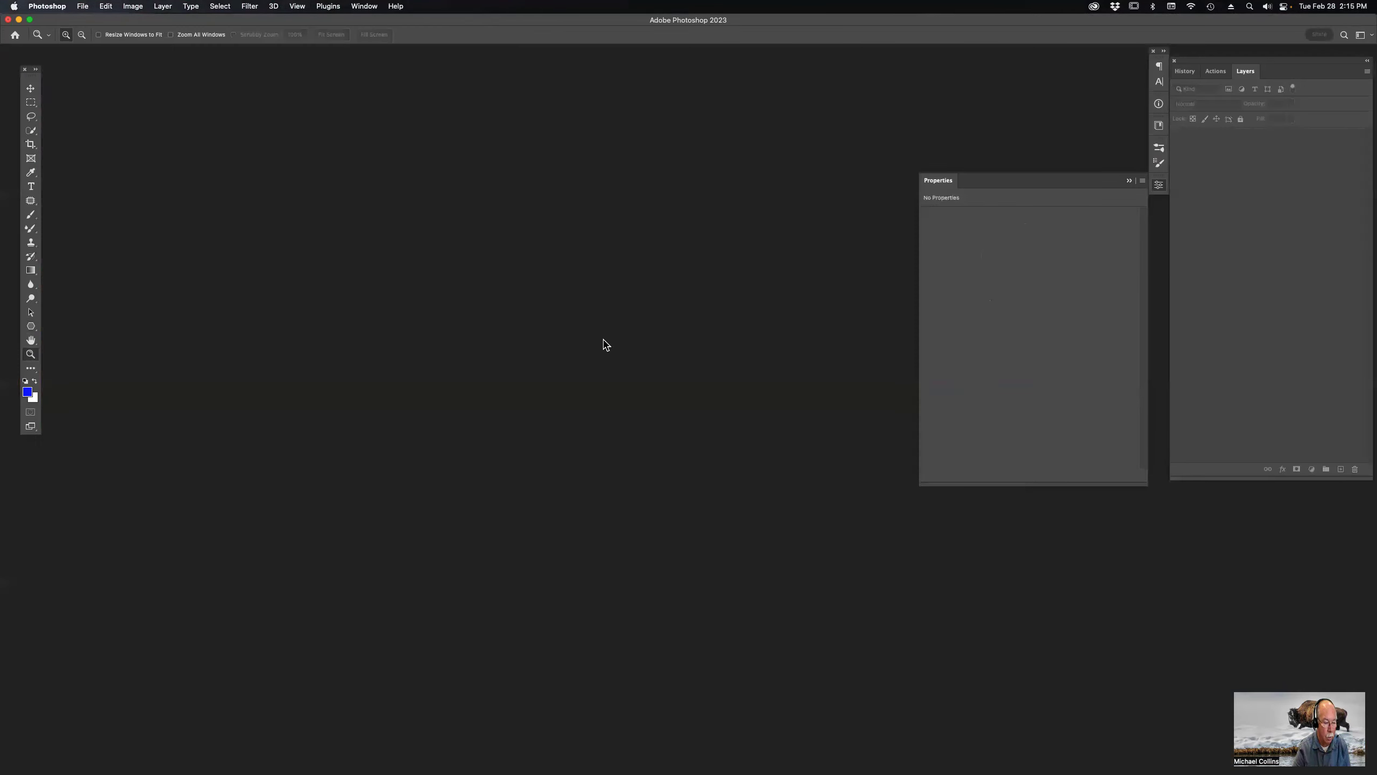
{"action": "key", "text": "super+Tab"}
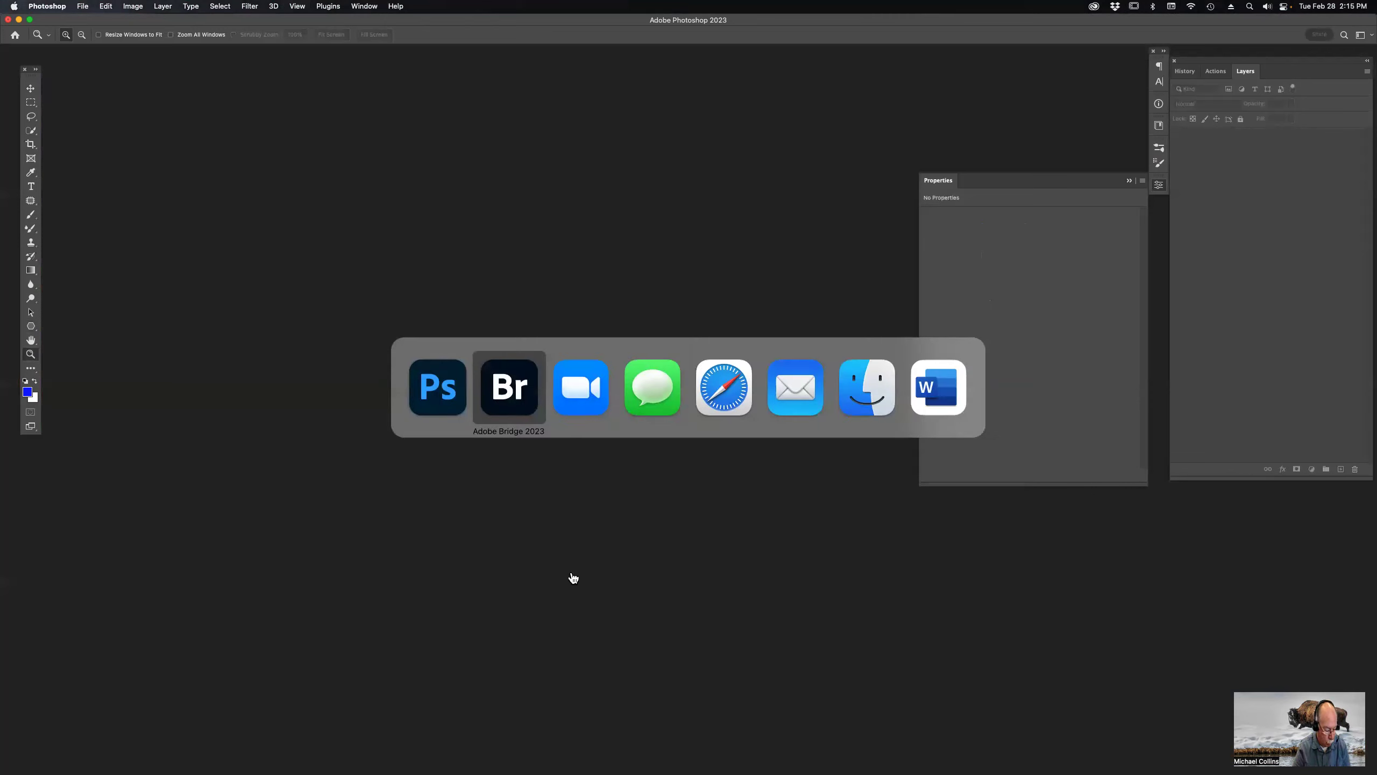
{"action": "left_click", "coordinate": [446, 397]}
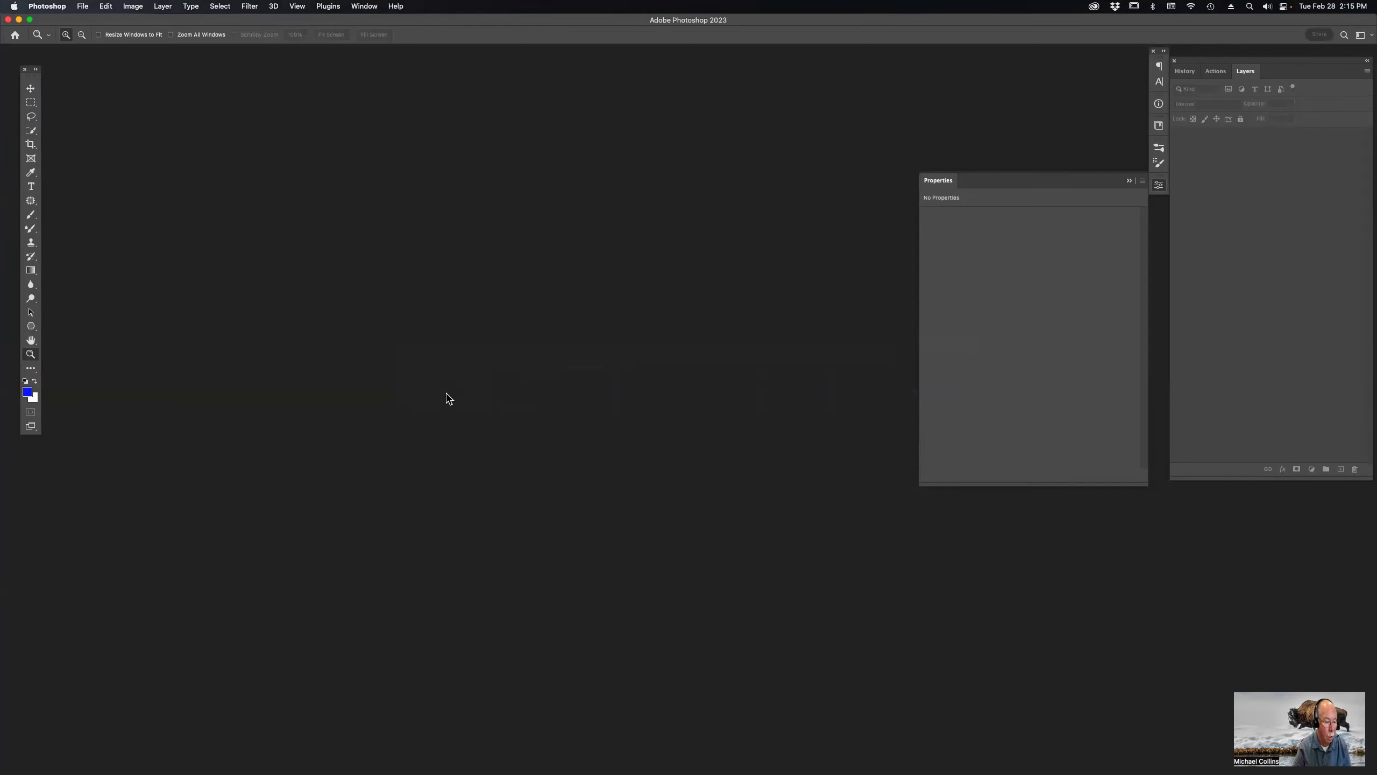
Step: Create a new document from the 10 x 8 in preset
{"action": "key", "text": "super+n"}
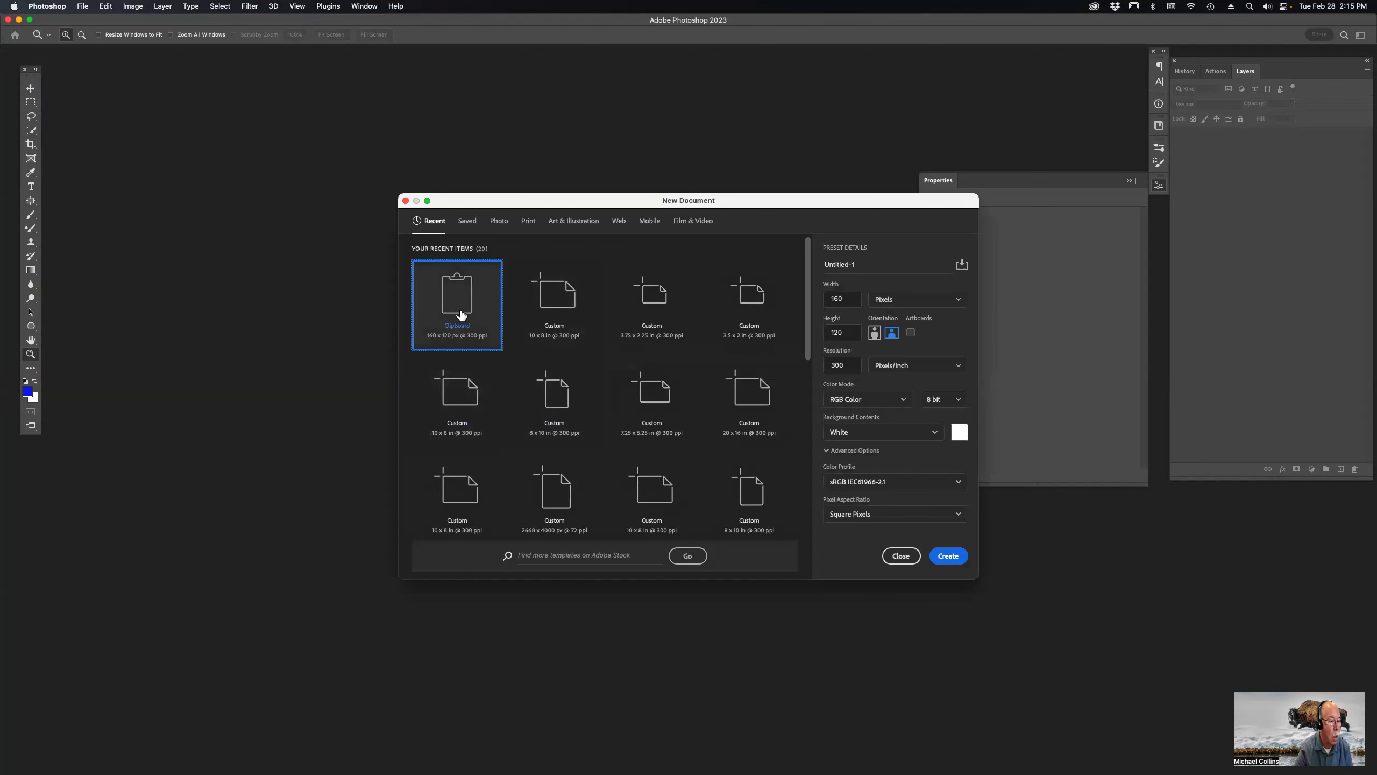
{"action": "left_click", "coordinate": [569, 300]}
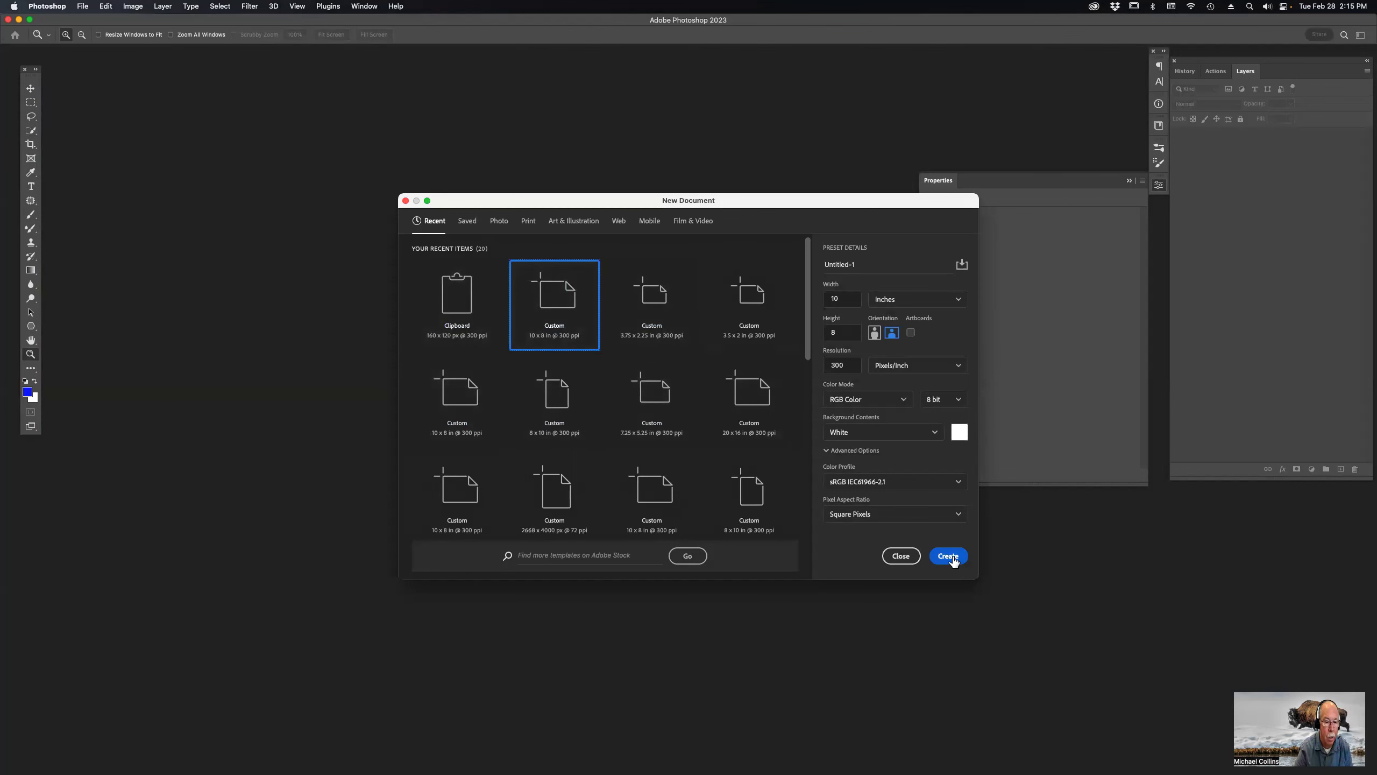
{"action": "left_click", "coordinate": [948, 556]}
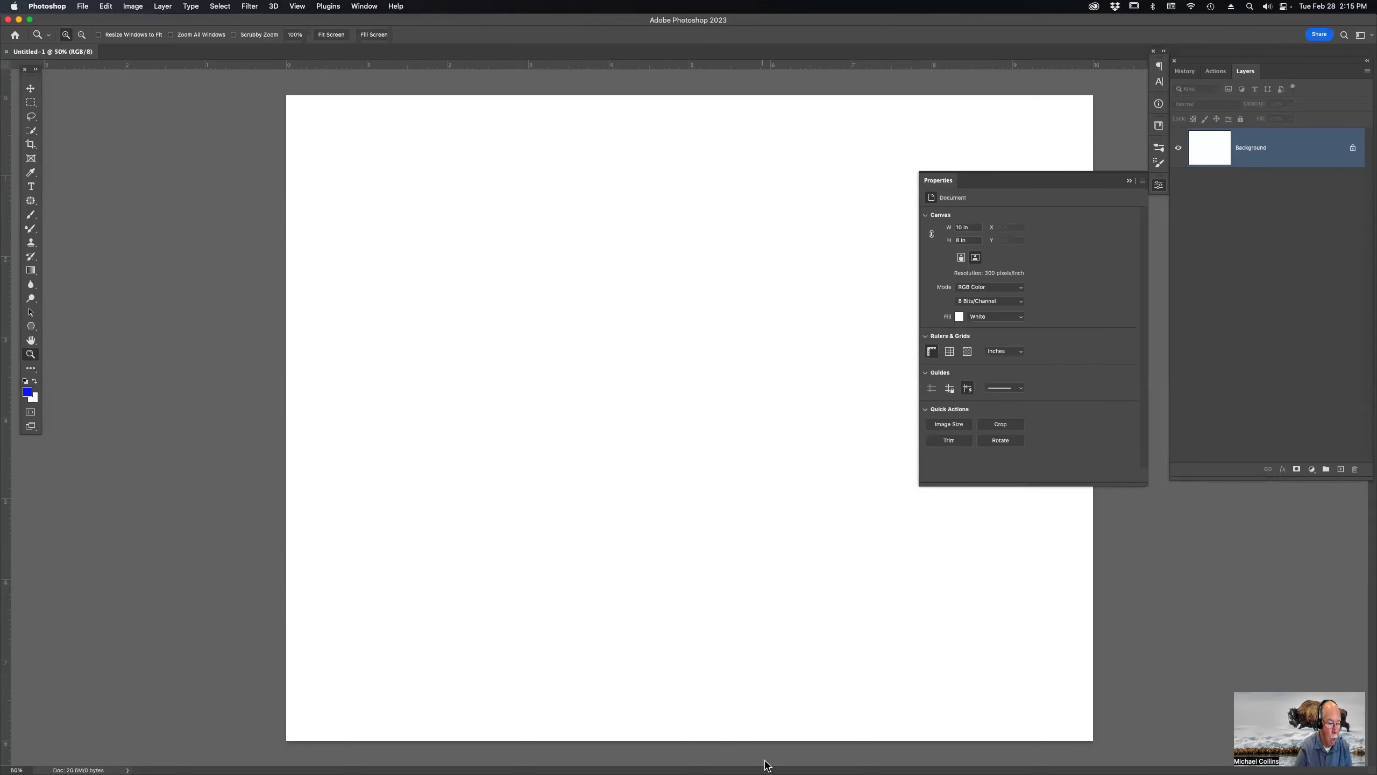
{"action": "mouse_move", "coordinate": [764, 762]}
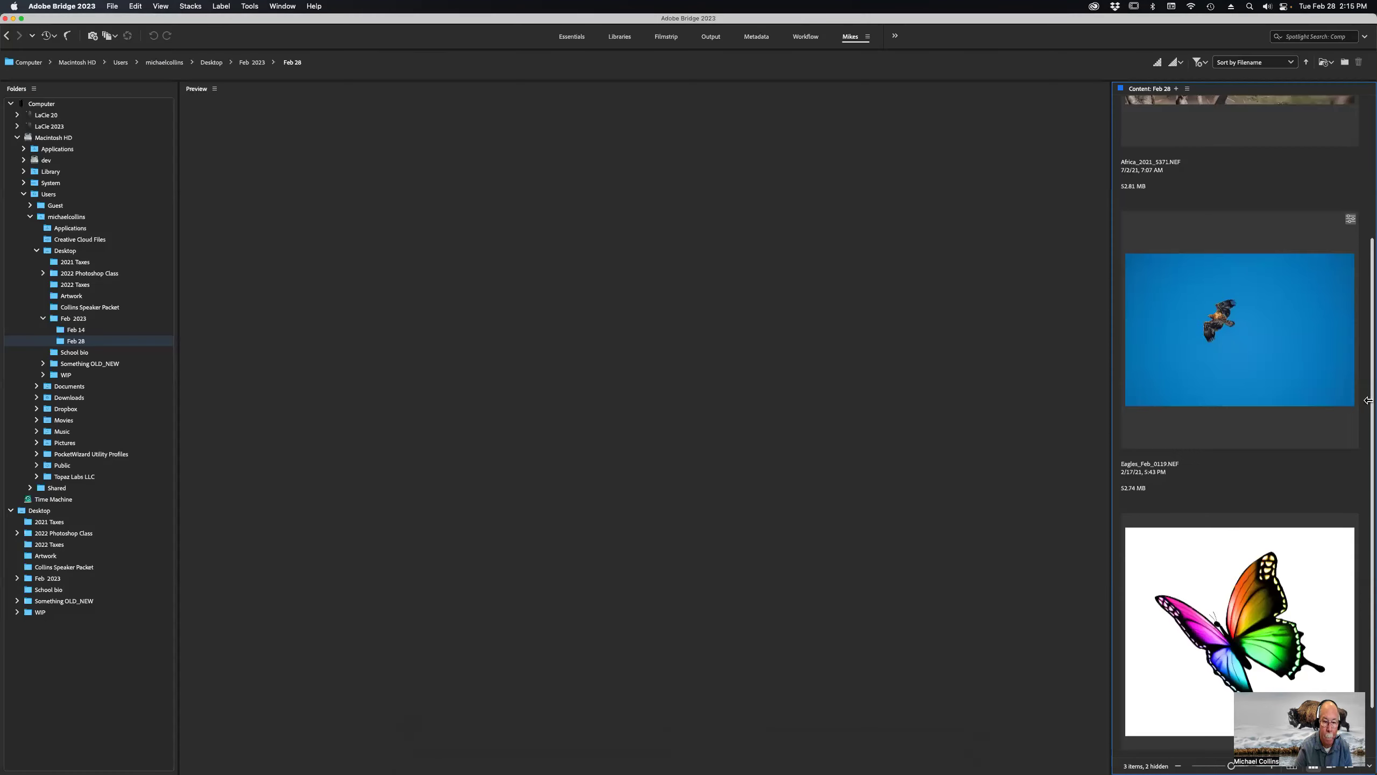
Step: Open Flutterby.psd from Bridge, drag the butterfly into Untitled-1 as Layer 1, and zoom in
{"action": "double_click", "coordinate": [1269, 624]}
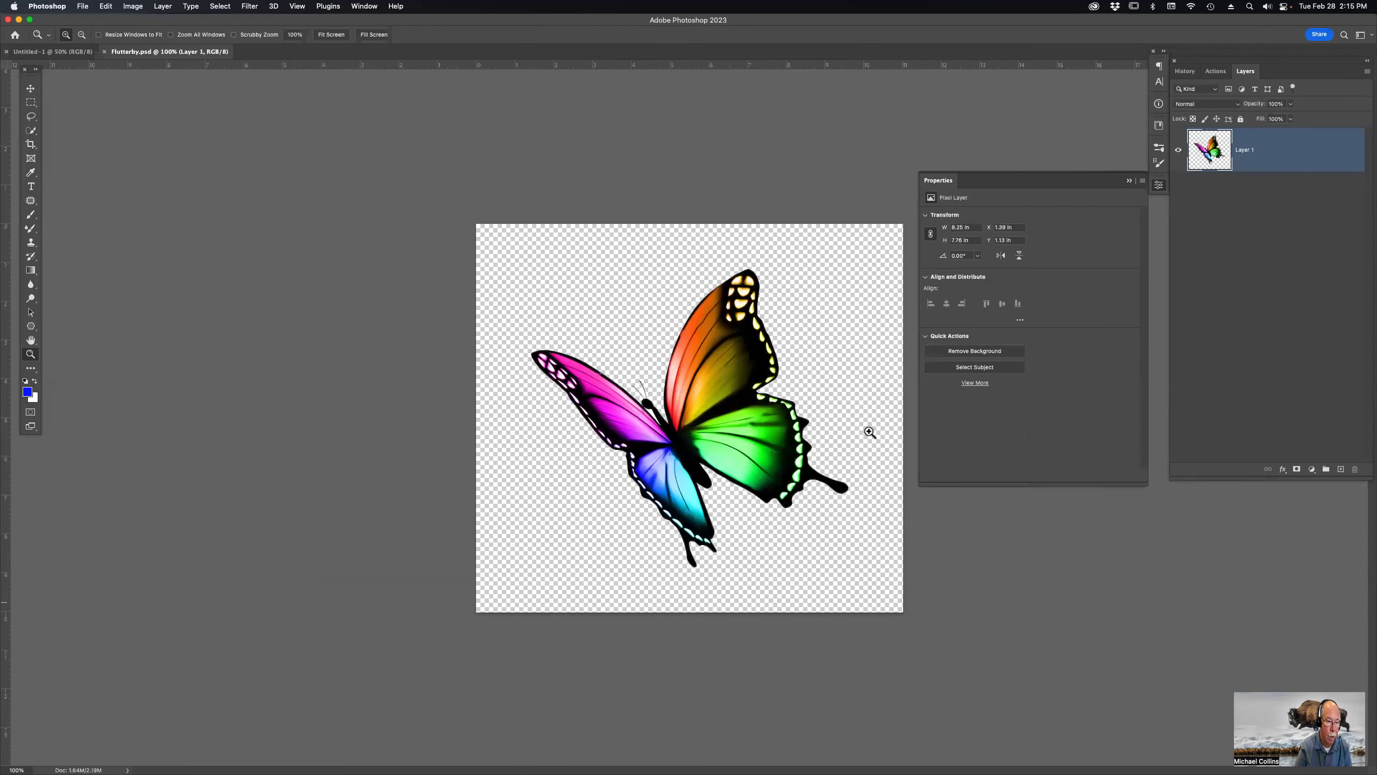
{"action": "key", "text": "v"}
{"action": "left_click_drag", "start_coordinate": [699, 406], "coordinate": [71, 51]}
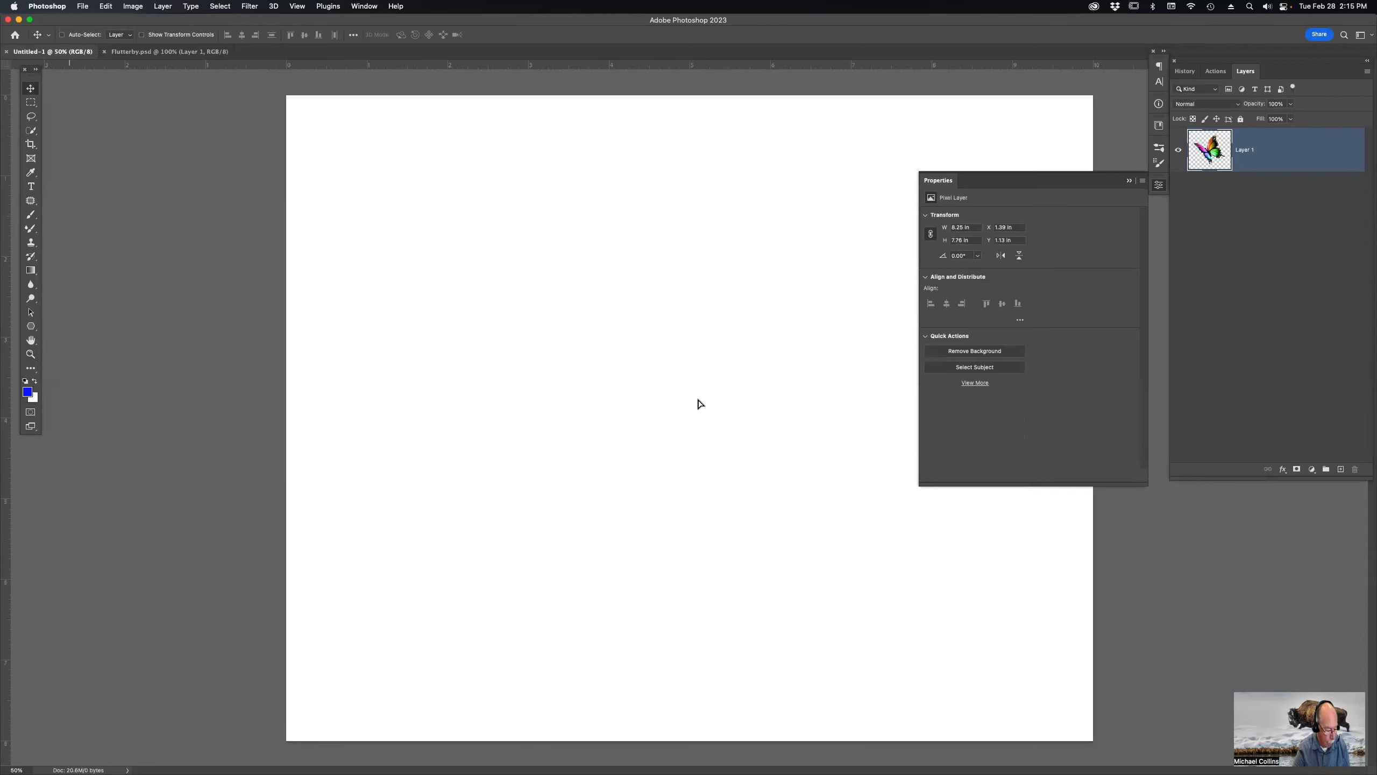
{"action": "left_click_drag", "start_coordinate": [715, 418], "coordinate": [716, 420]}
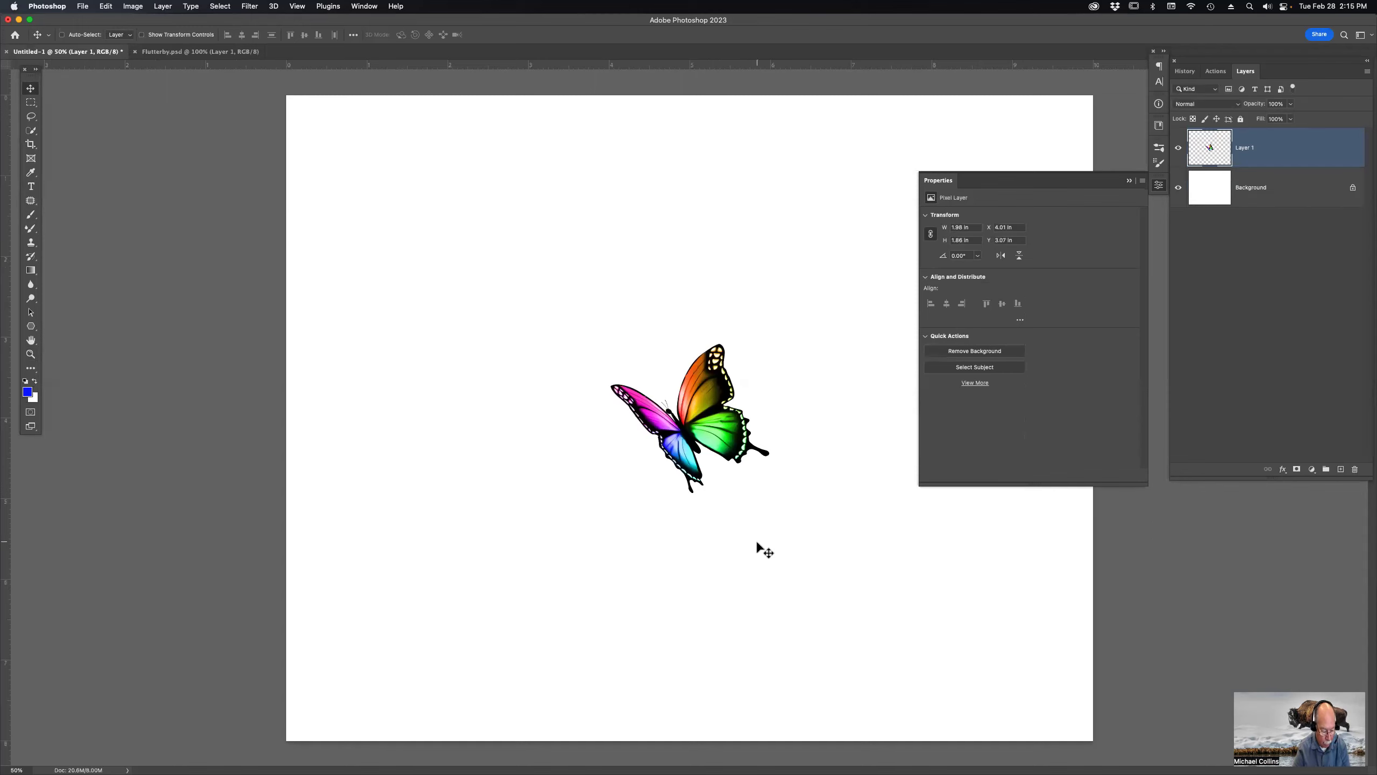
{"action": "key", "text": "super"}
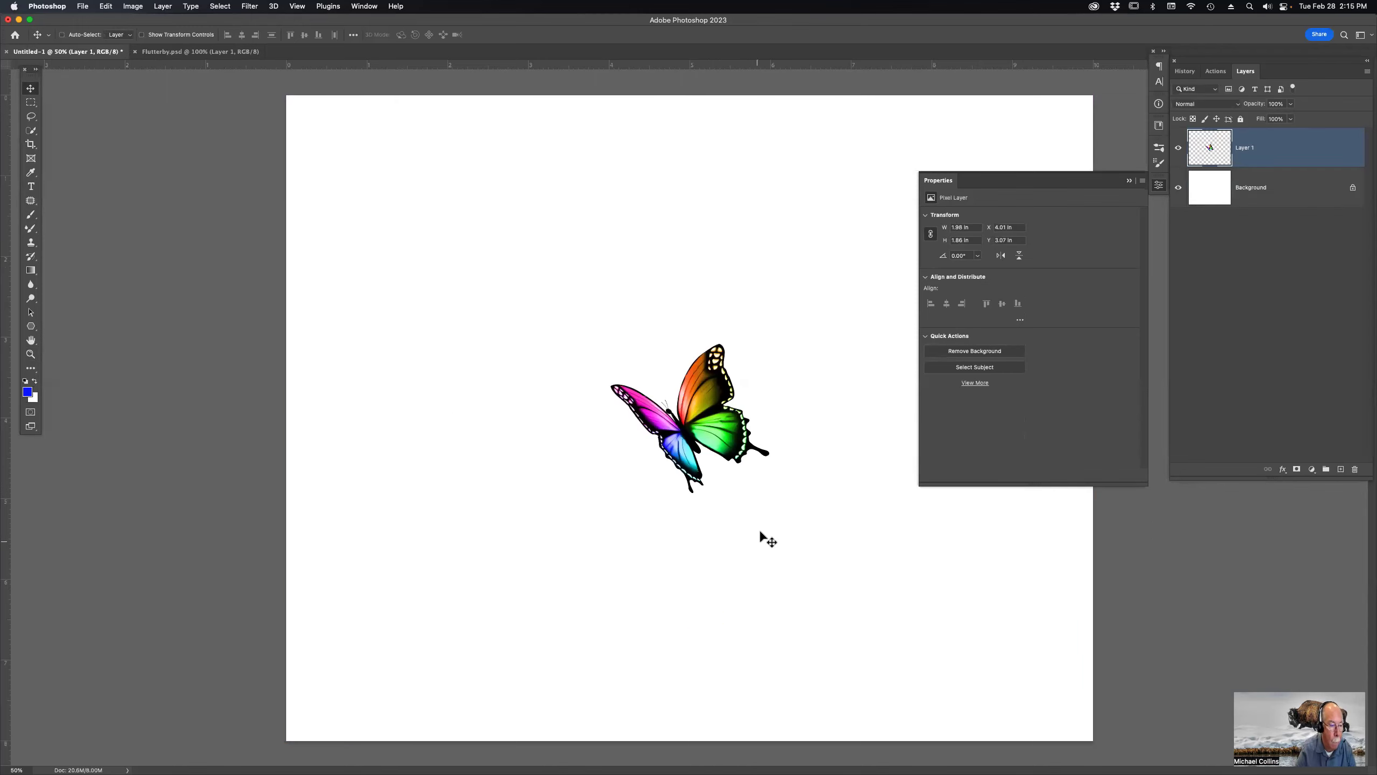
{"action": "key", "text": "z"}
{"action": "left_click_drag", "start_coordinate": [568, 302], "coordinate": [821, 562]}
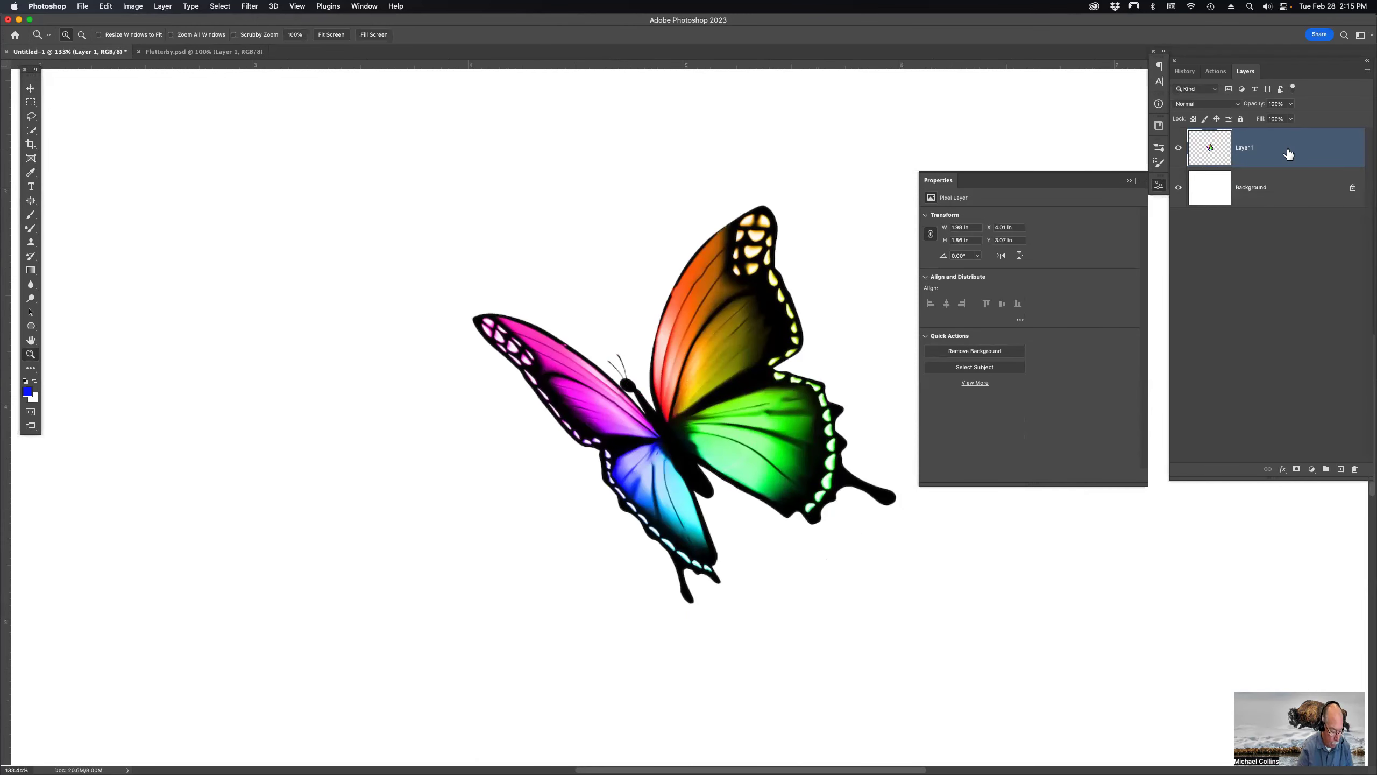
Step: Duplicate the butterfly layer, convert the copy to a smart object, and name it Smart
{"action": "key", "text": "super+j"}
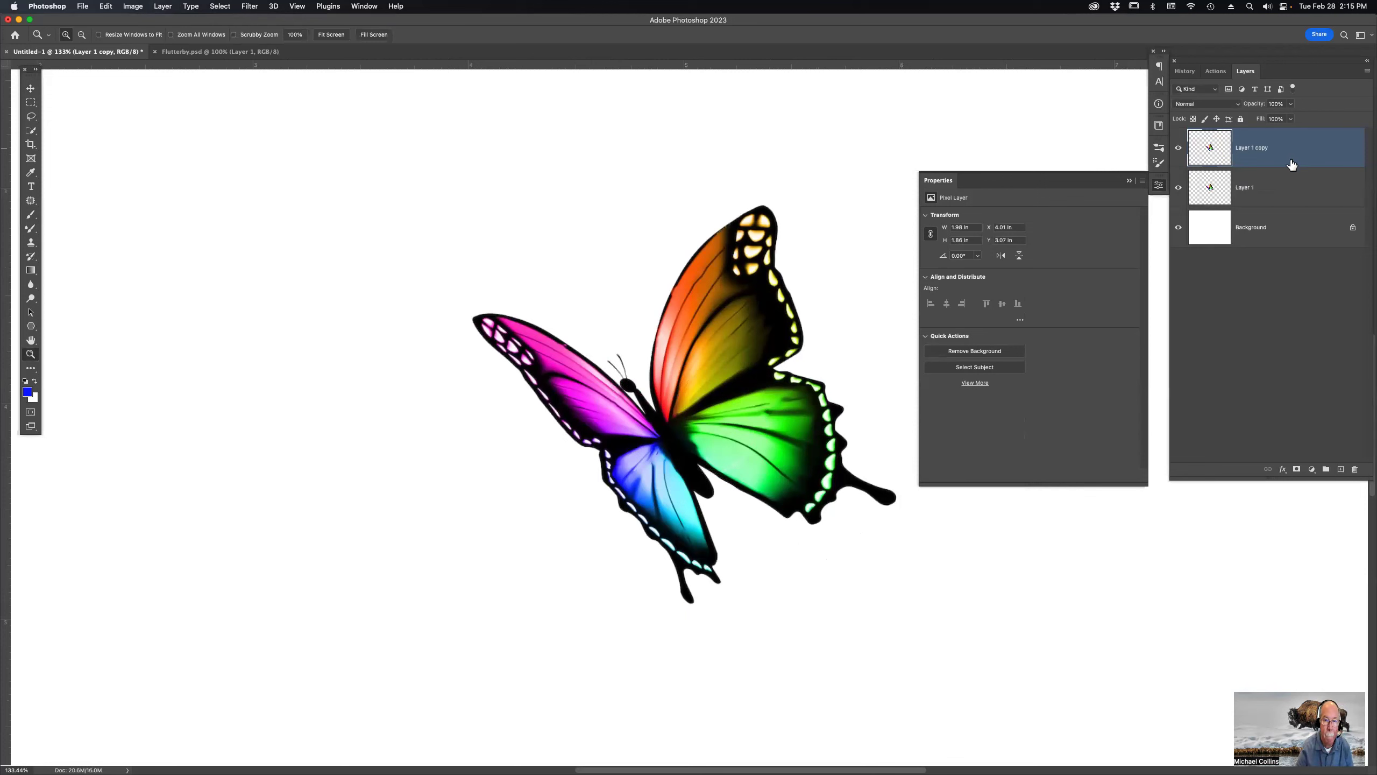
{"action": "right_click", "coordinate": [1319, 146]}
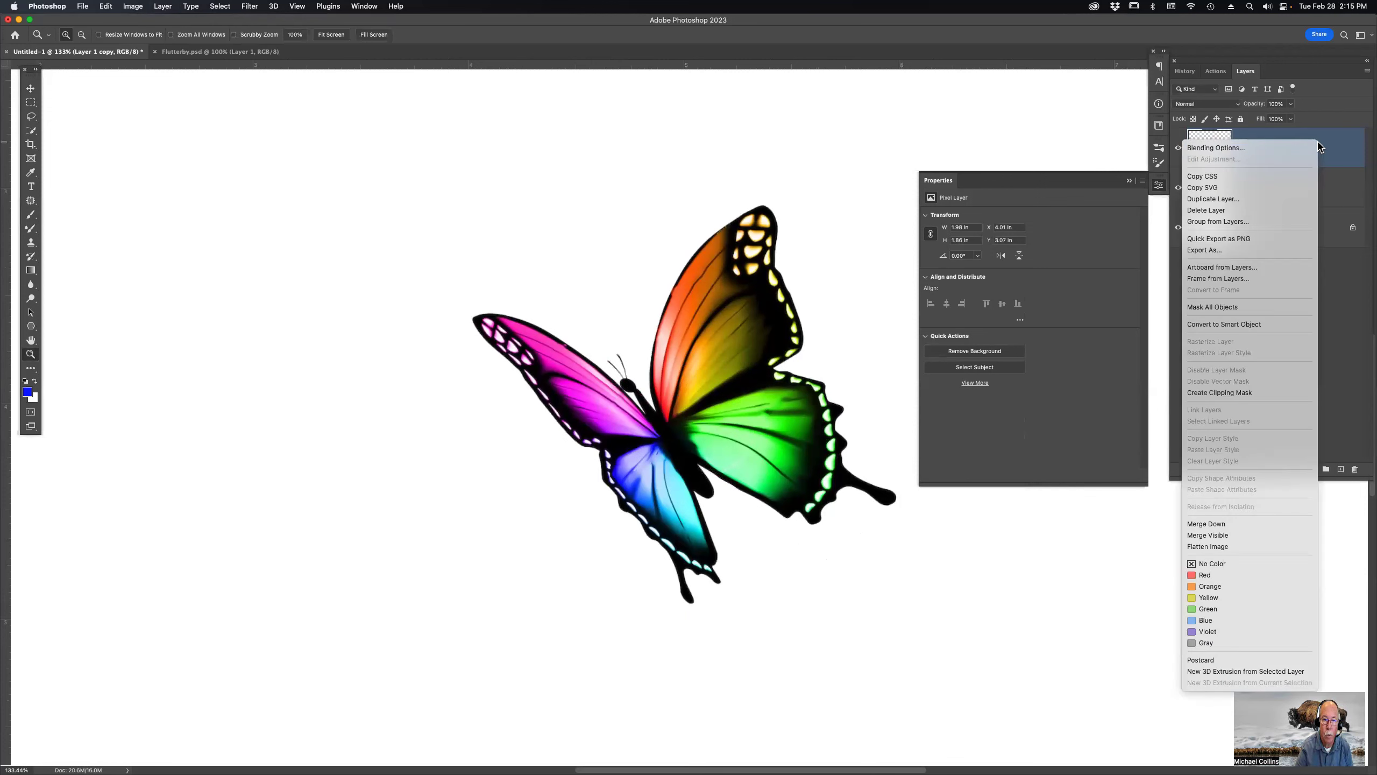
{"action": "left_click", "coordinate": [1300, 321]}
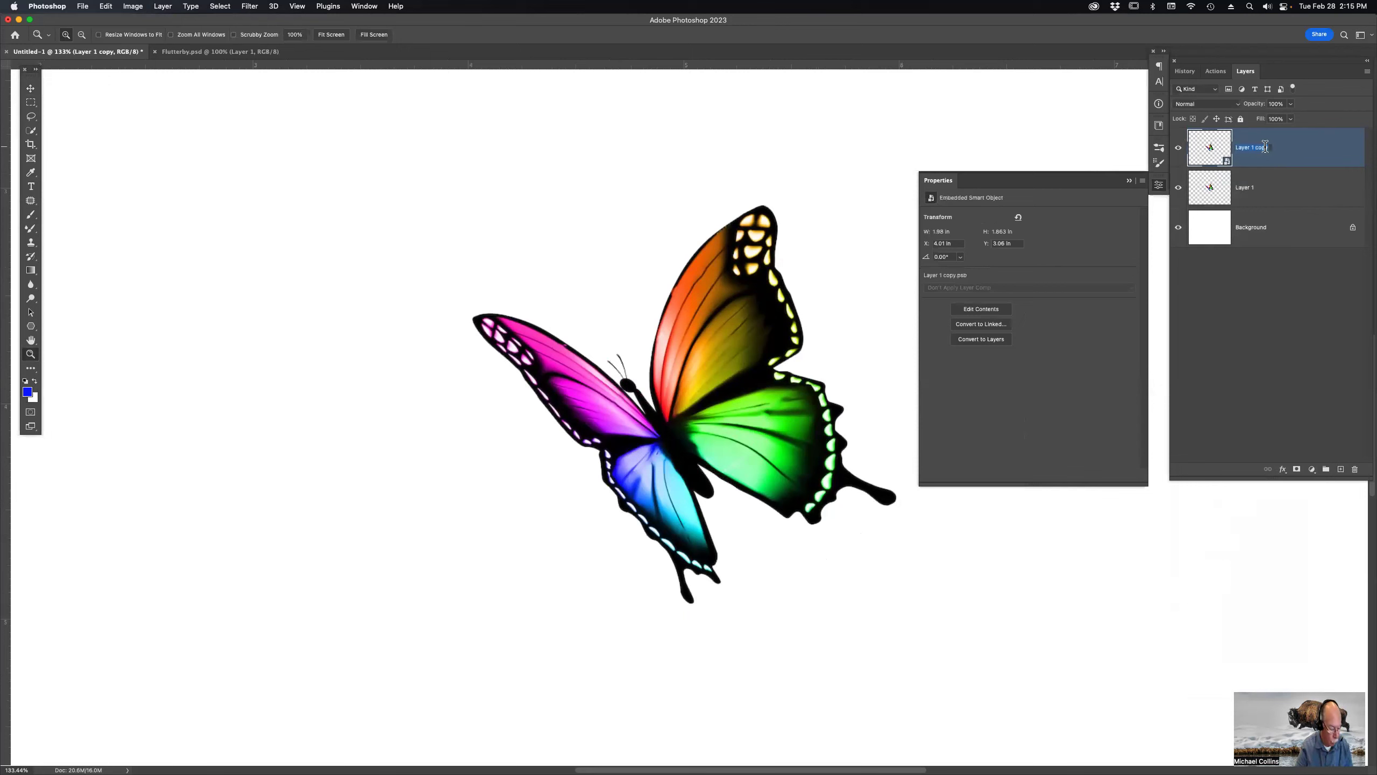
{"action": "type", "text": "Smart"}
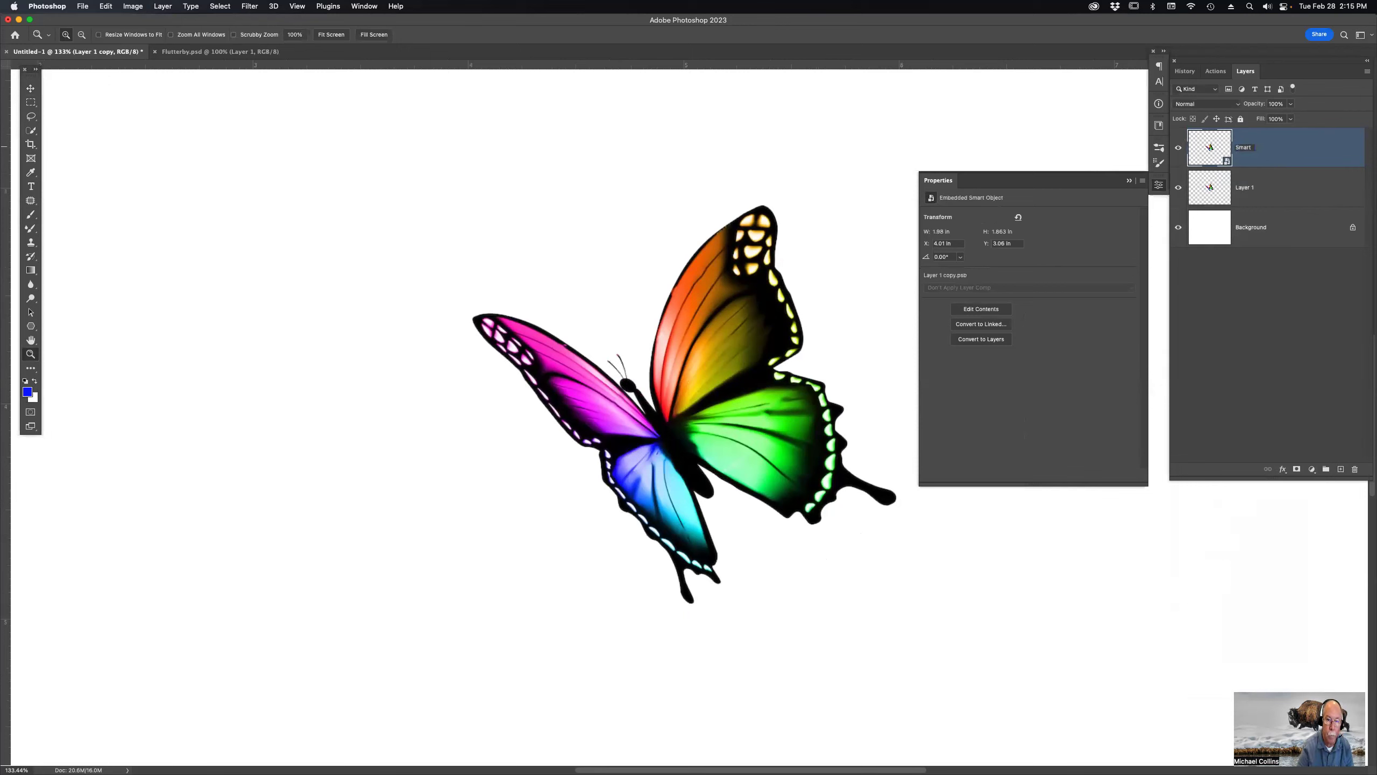
Step: Rename the original butterfly layer to DUMB and fit the page in the window
{"action": "double_click", "coordinate": [1246, 187]}
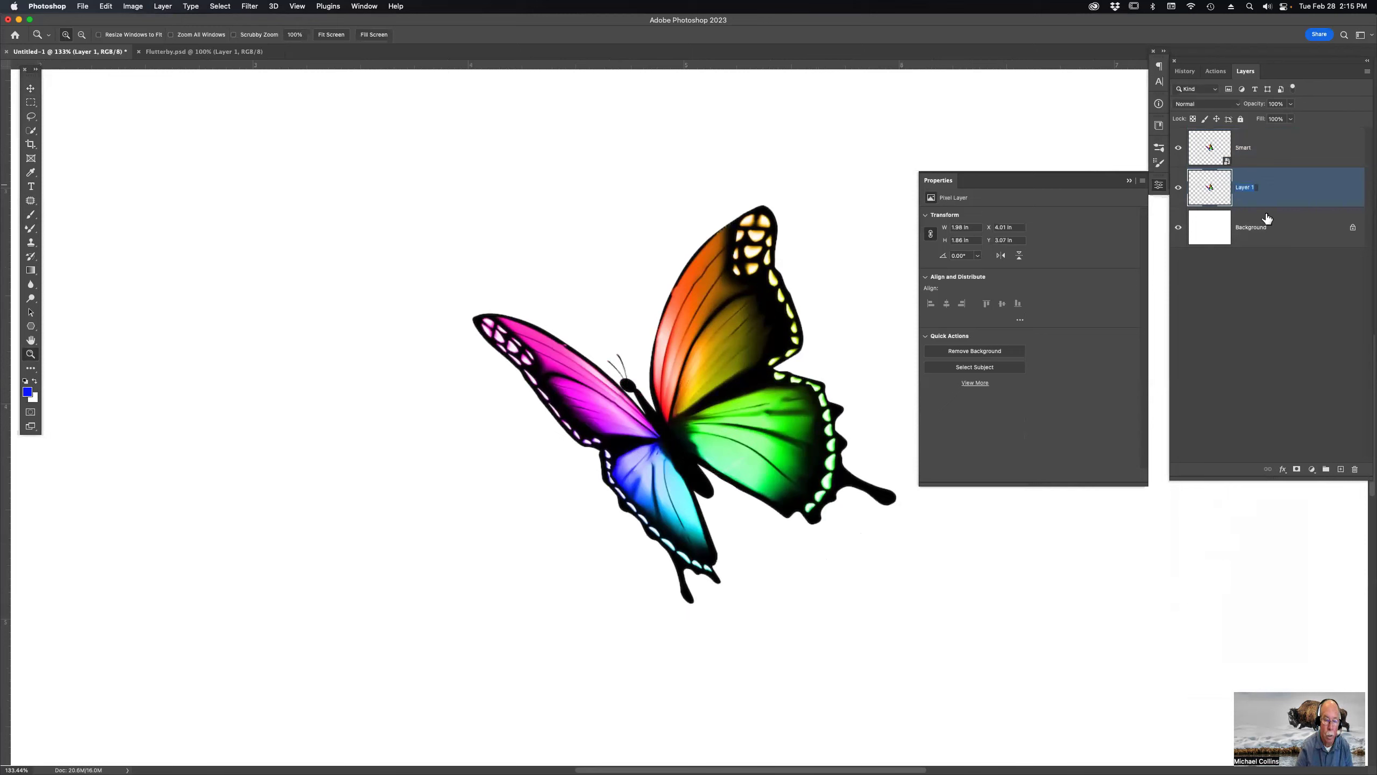
{"action": "type", "text": "D"}
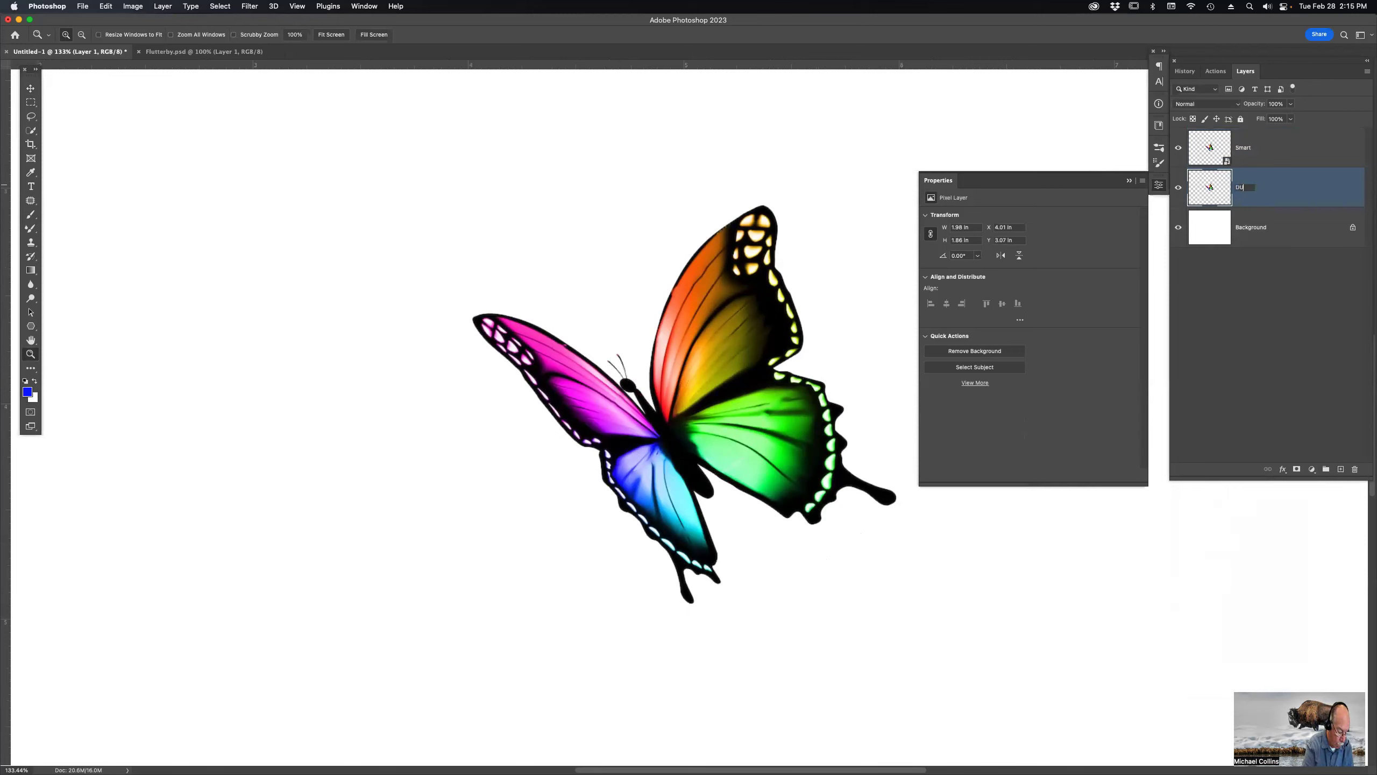
{"action": "type", "text": "UMB"}
{"action": "key", "text": "Return"}
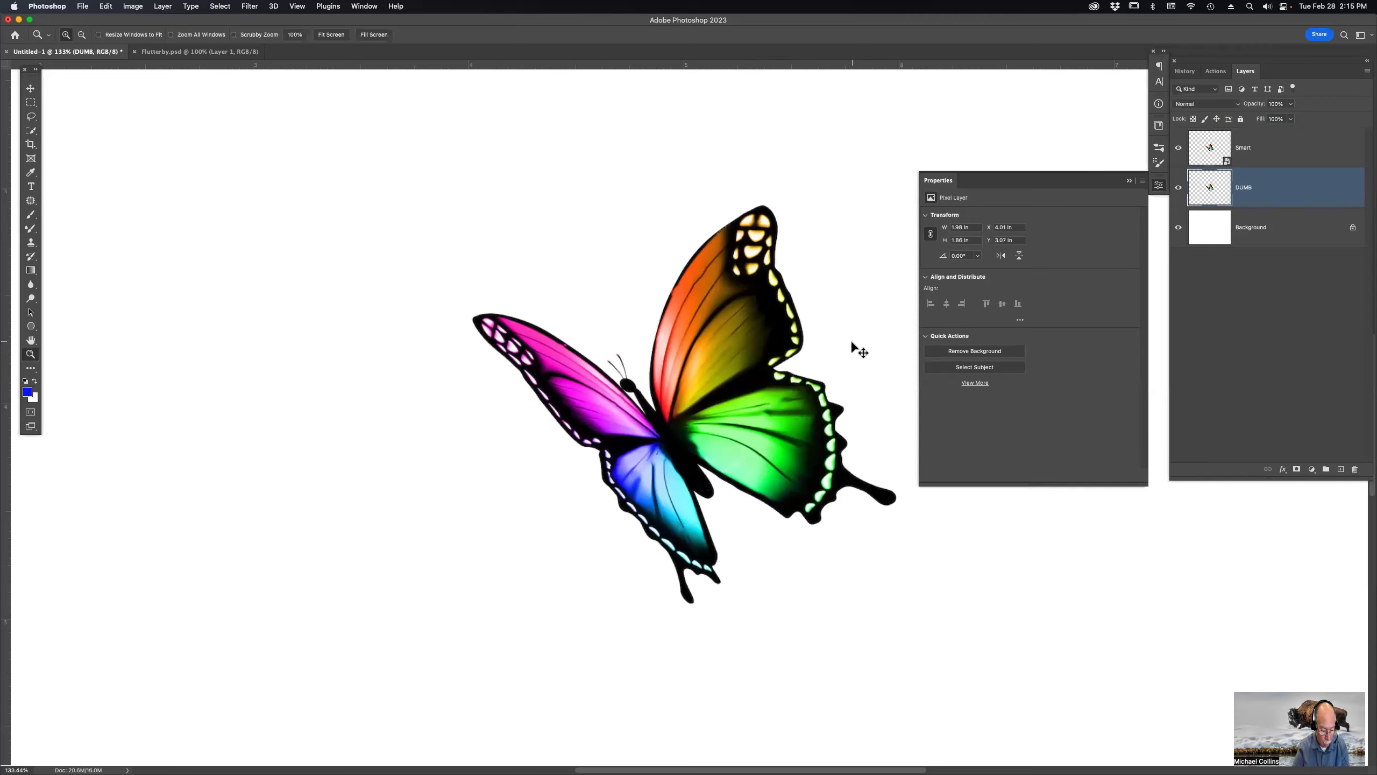
{"action": "key", "text": "super+0"}
Step: Move the DUMB butterfly to the left, undoing a stray move first
{"action": "key", "text": "v"}
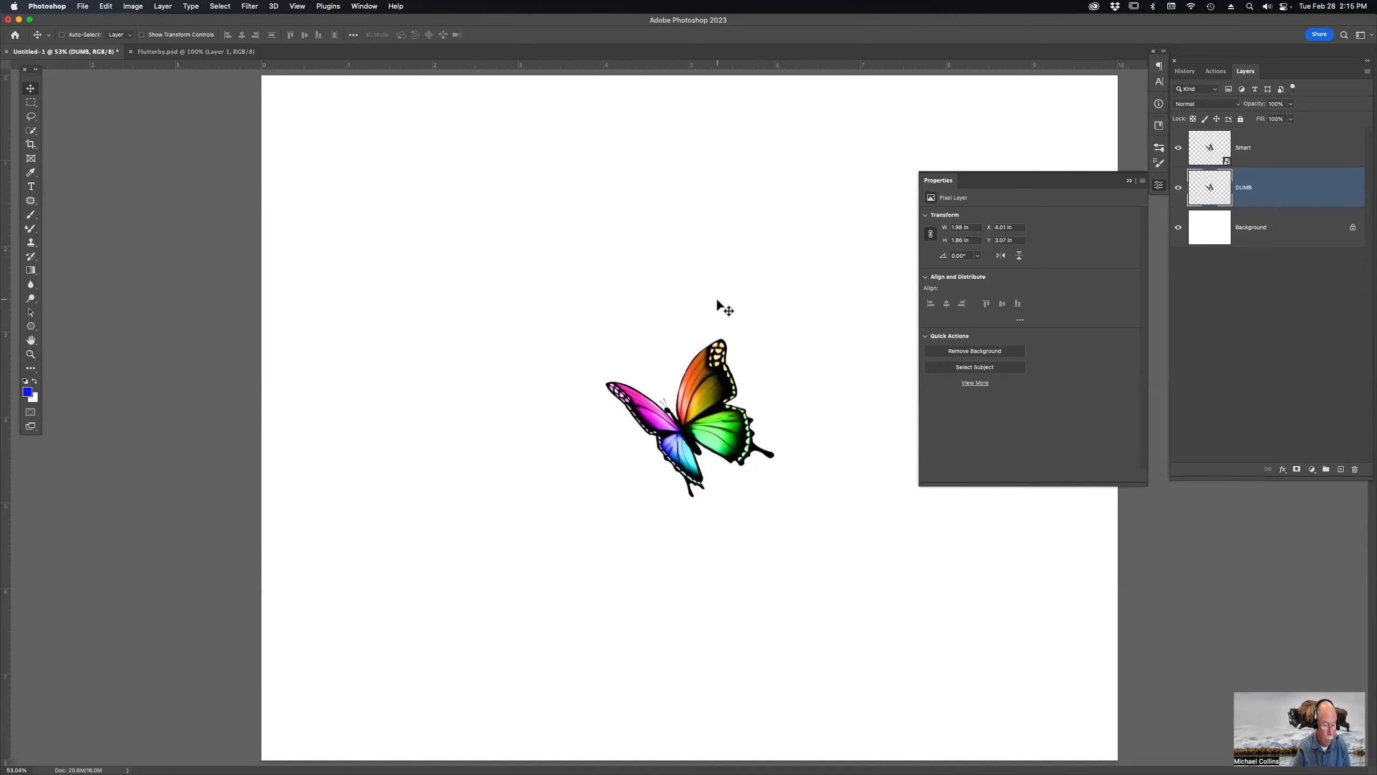
{"action": "left_click_drag", "start_coordinate": [692, 289], "coordinate": [946, 296]}
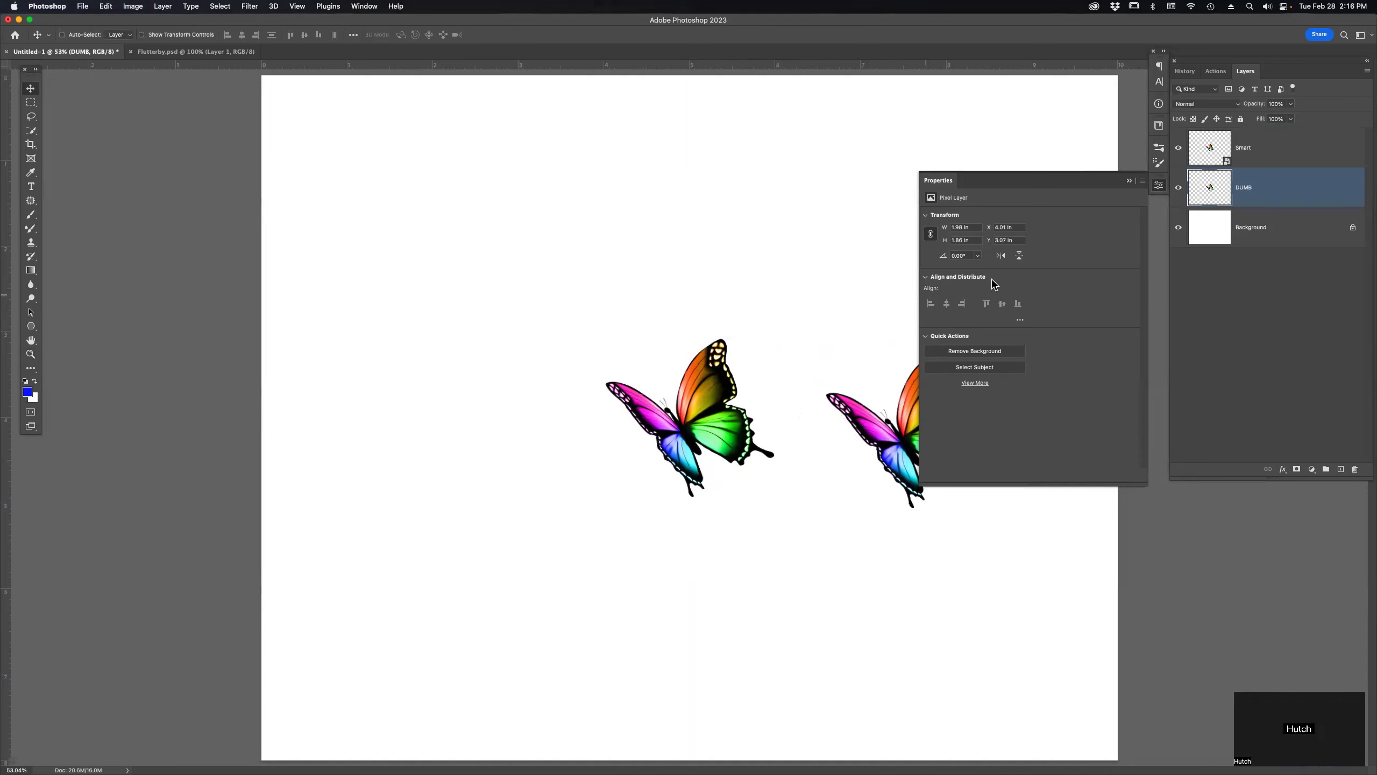
{"action": "key", "text": "super+z"}
{"action": "left_click", "coordinate": [1128, 182]}
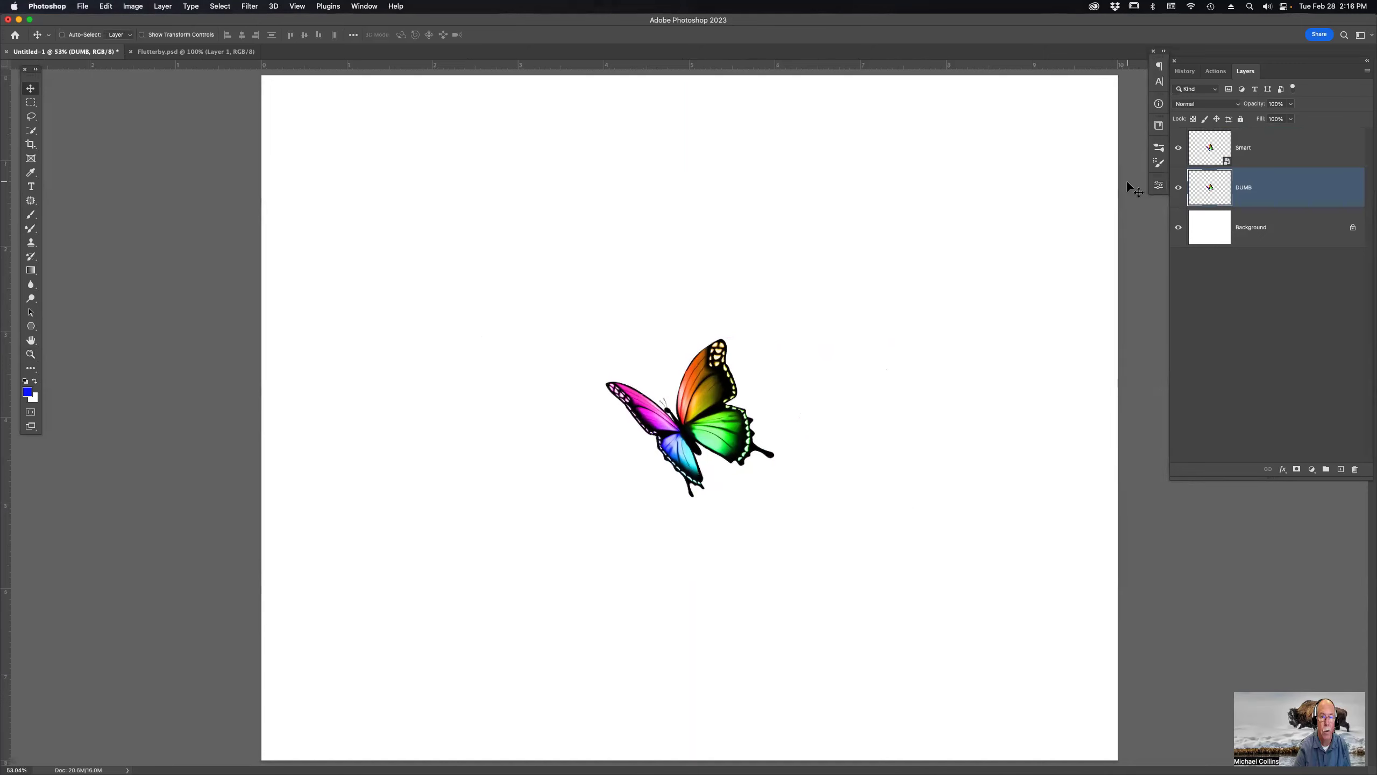
{"action": "left_click_drag", "start_coordinate": [1053, 285], "coordinate": [827, 287]}
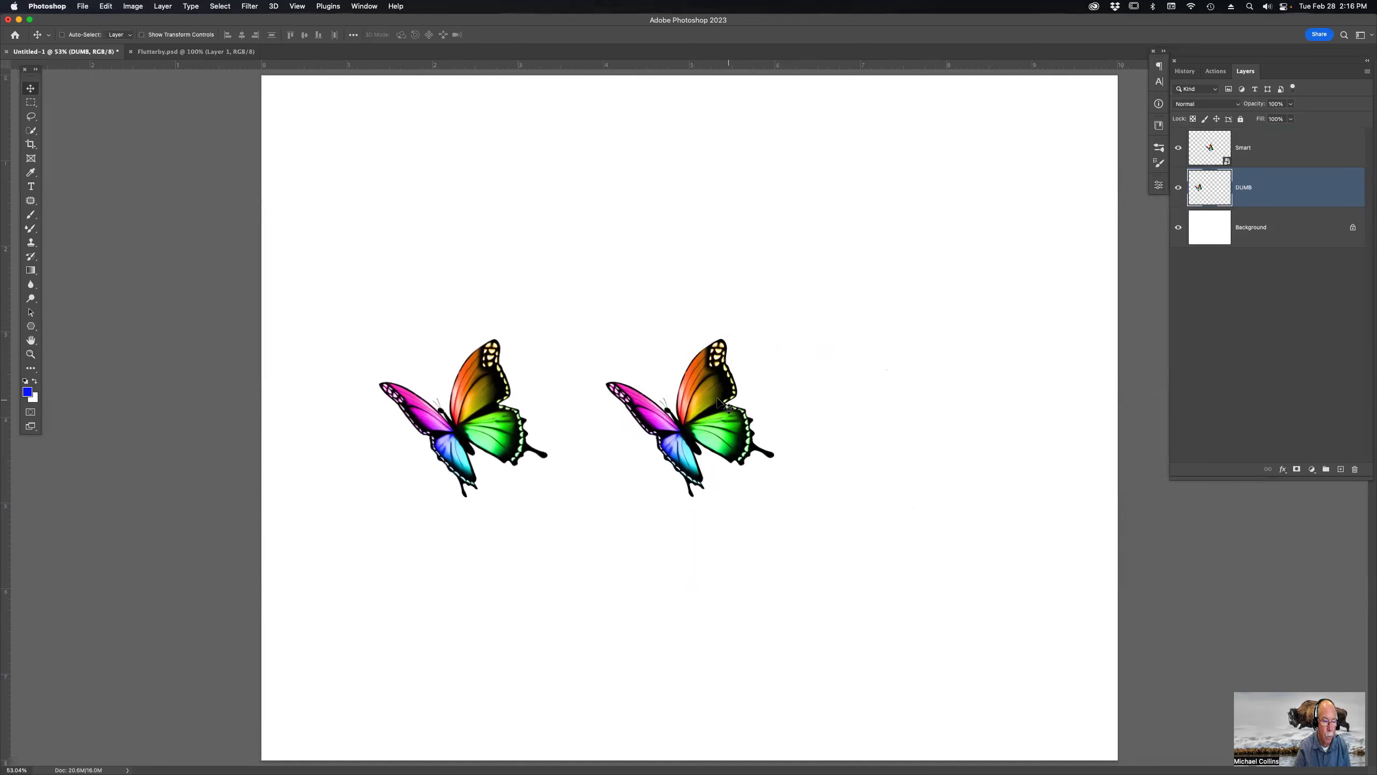
Step: Move the Smart butterfly to the right and select both butterfly layers
{"action": "left_click", "coordinate": [1295, 147]}
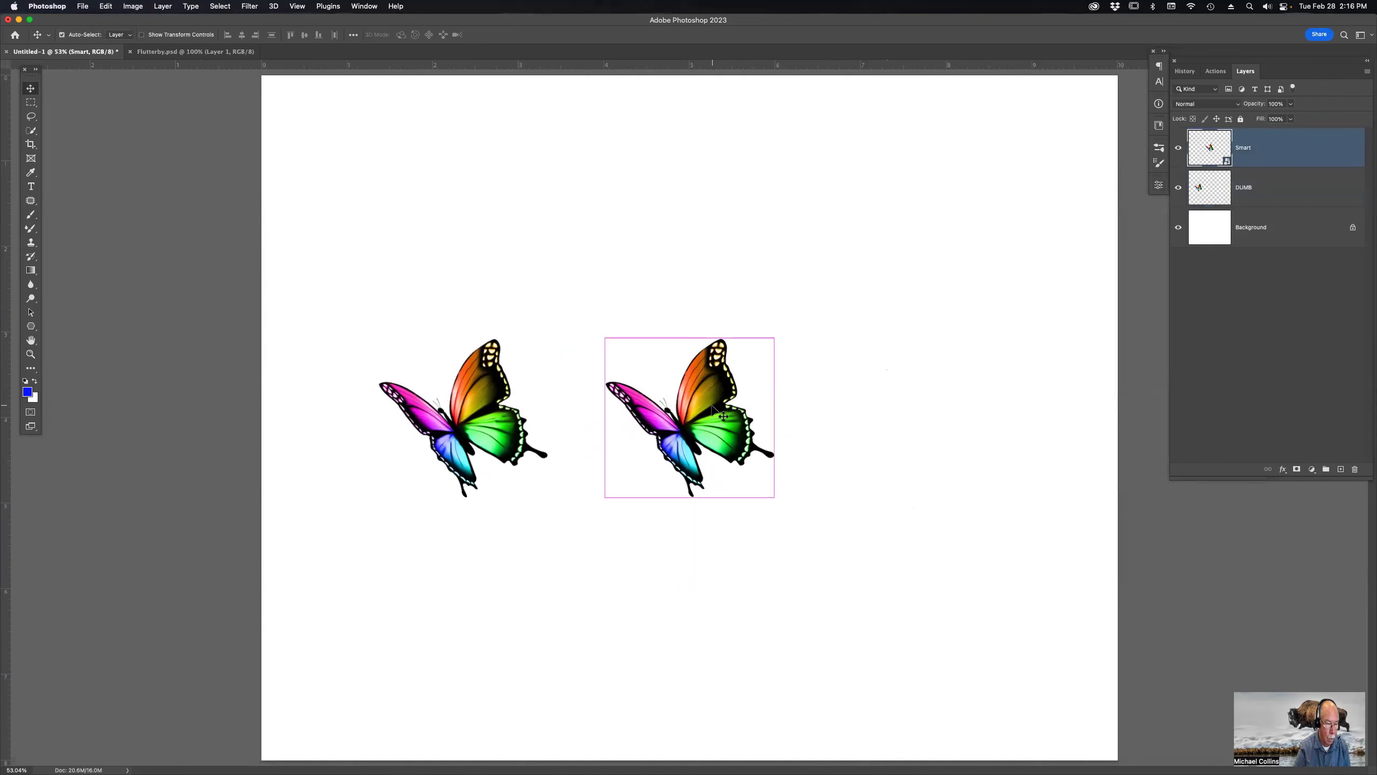
{"action": "left_click_drag", "start_coordinate": [723, 416], "coordinate": [899, 386]}
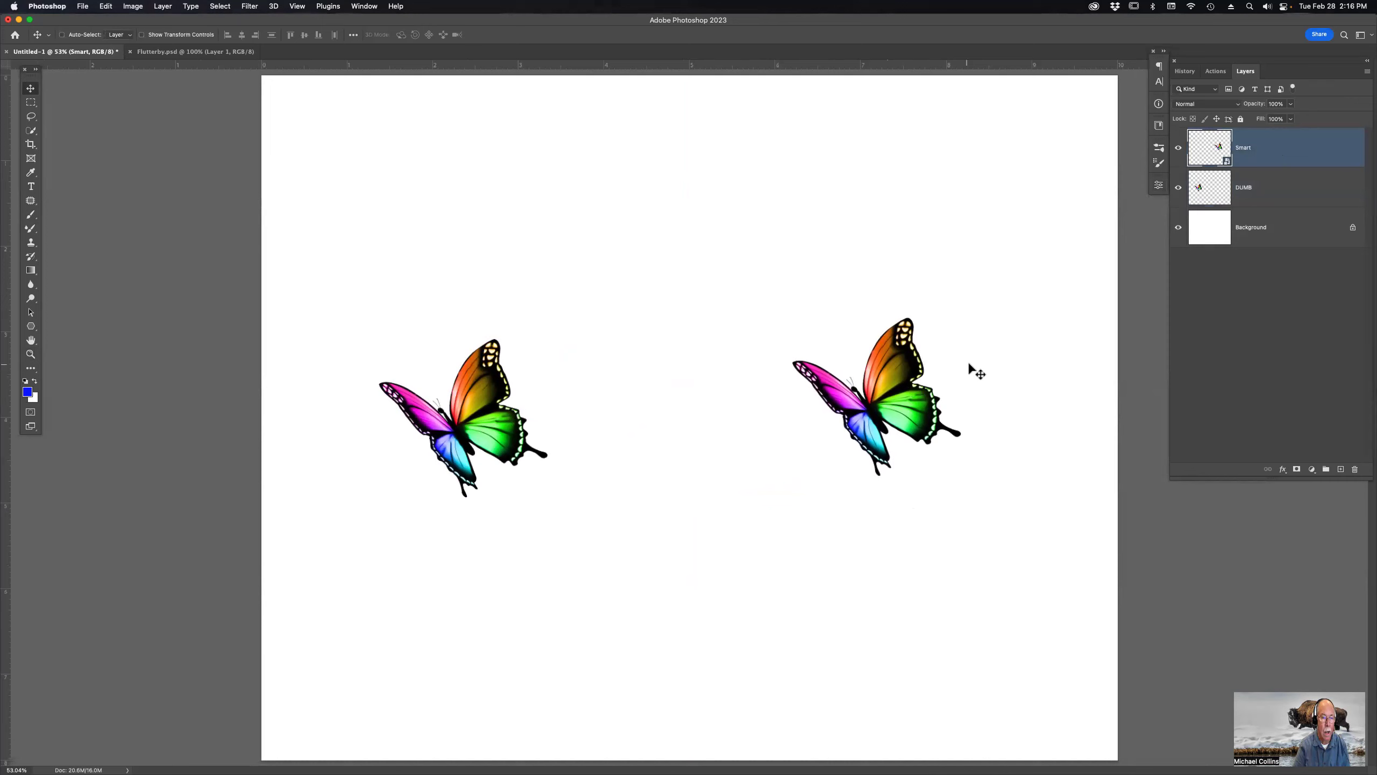
{"action": "left_click", "coordinate": [1283, 195], "text": "shift"}
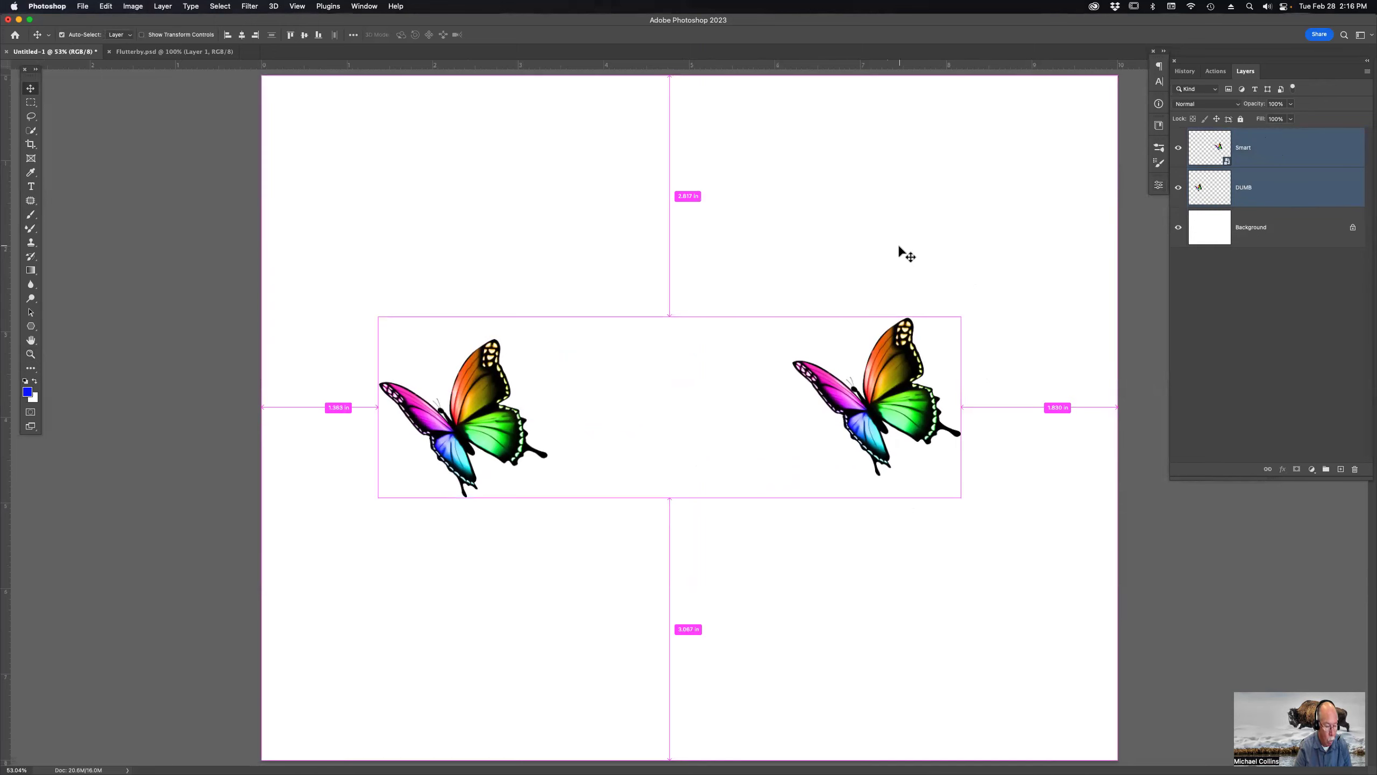
Step: Shrink both butterflies to about 3% and zoom in to inspect them
{"action": "key", "text": "super+t"}
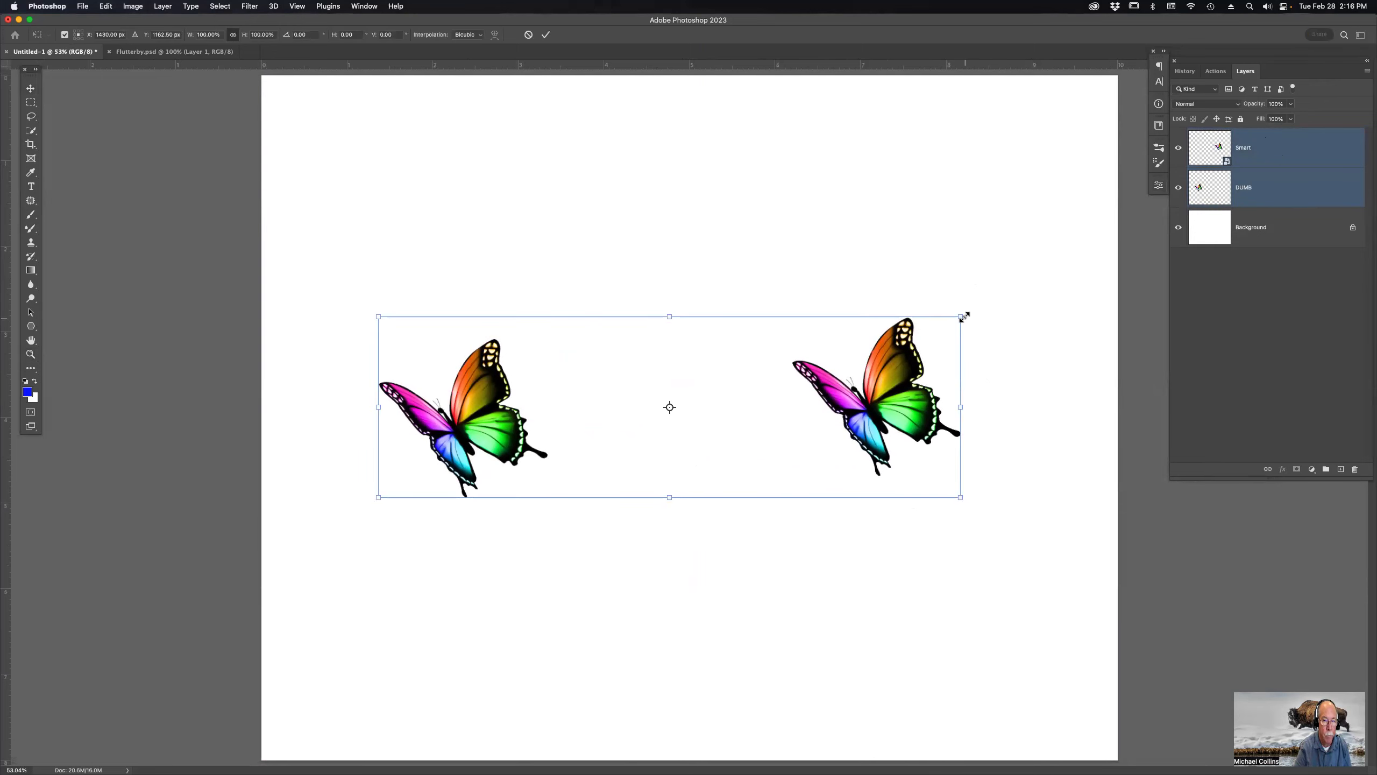
{"action": "left_click_drag", "start_coordinate": [964, 314], "coordinate": [404, 507]}
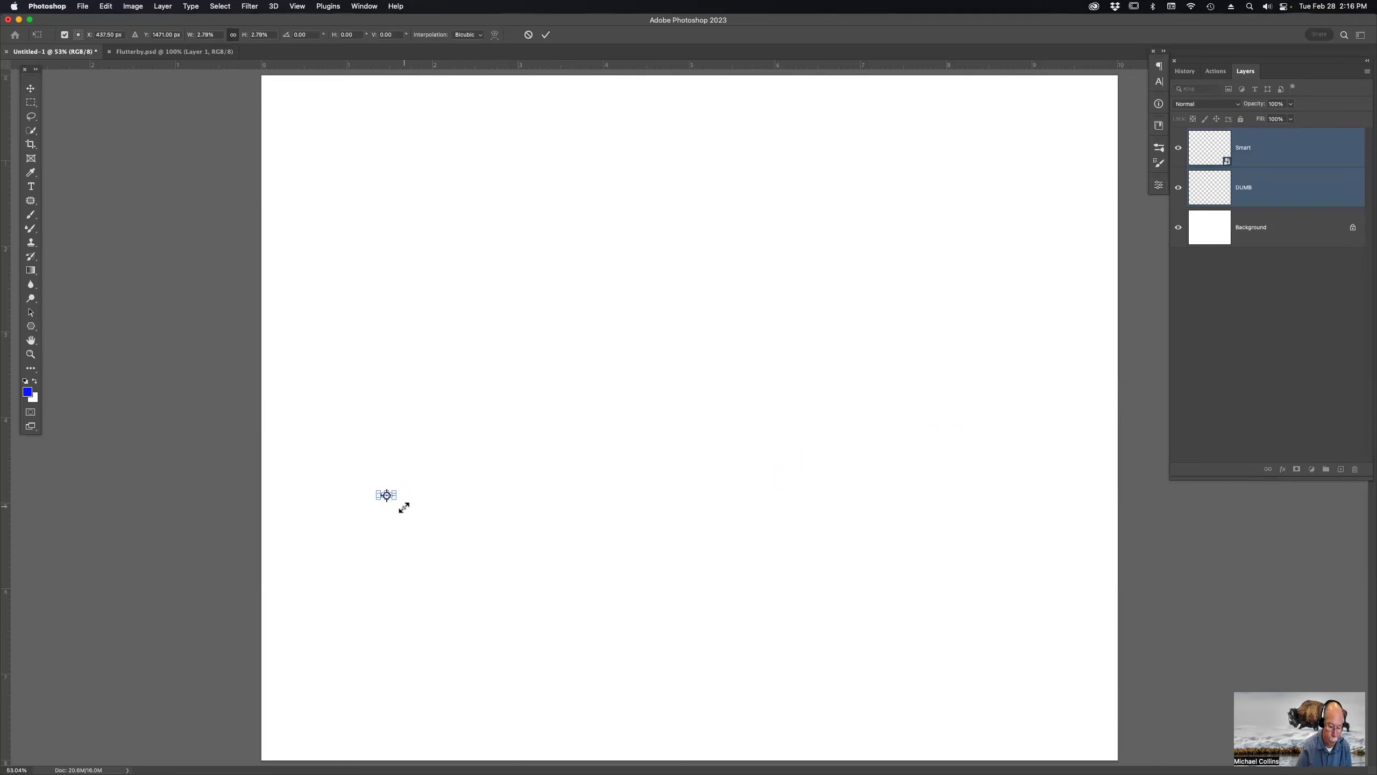
{"action": "key", "text": "Return"}
{"action": "key", "text": "z"}
{"action": "left_click_drag", "start_coordinate": [324, 450], "coordinate": [491, 590]}
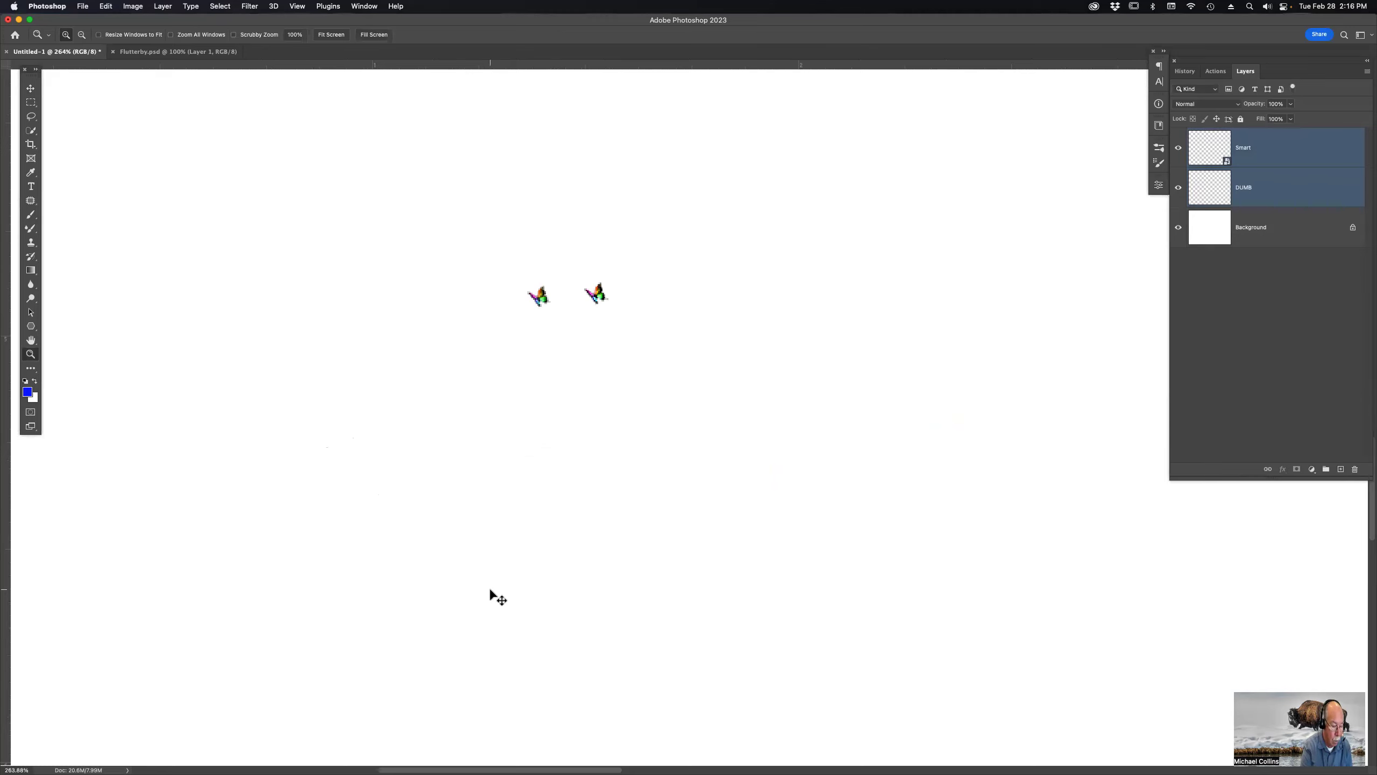
{"action": "key", "text": "super+0"}
Step: Enlarge both butterflies back to full size and reposition them on the page
{"action": "key", "text": "super+t"}
{"action": "left_click_drag", "start_coordinate": [398, 488], "coordinate": [1057, 234]}
{"action": "left_click_drag", "start_coordinate": [844, 336], "coordinate": [809, 340]}
{"action": "key", "text": "Return"}
{"action": "key", "text": "z"}
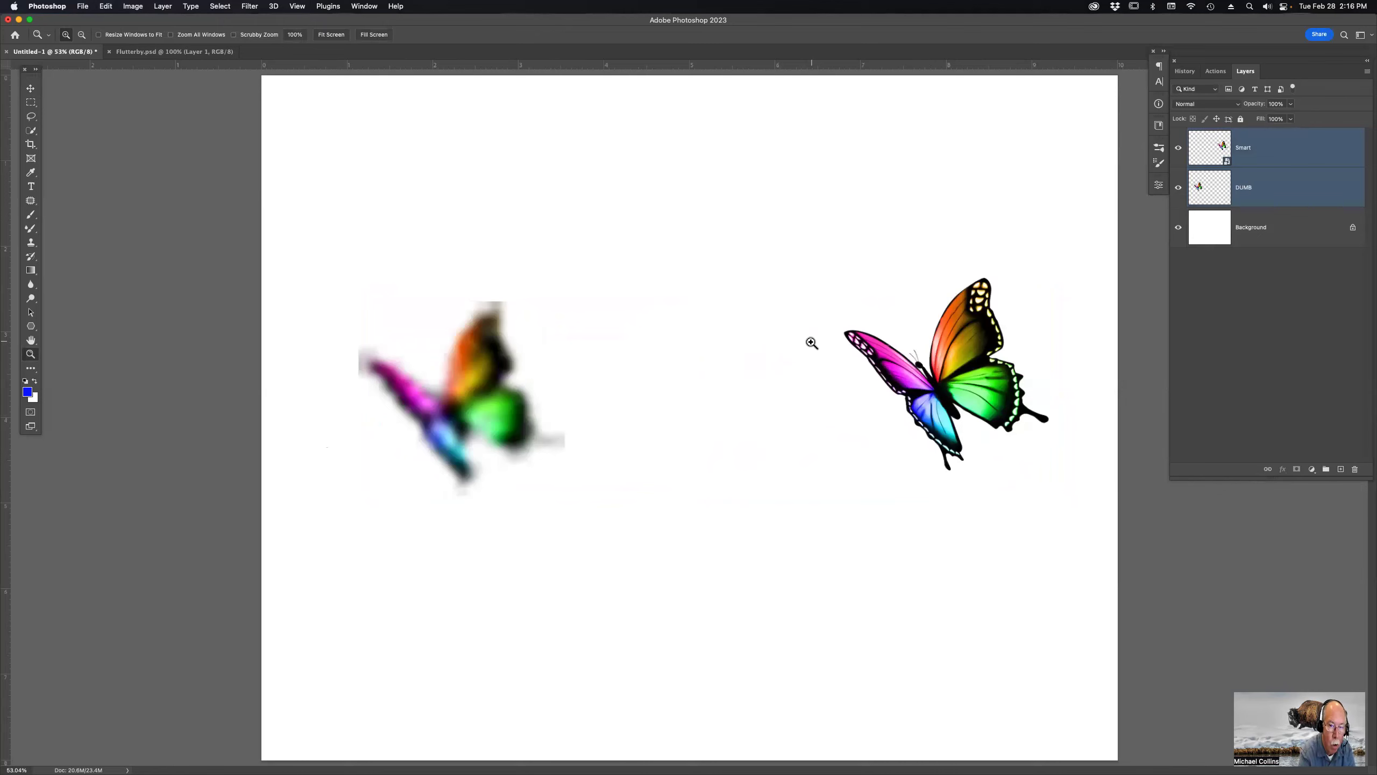
Step: Toggle the Smart butterfly off and on, select the DUMB layer, and zoom to 100% on it
{"action": "left_click", "coordinate": [1179, 149]}
{"action": "left_click", "coordinate": [1179, 150]}
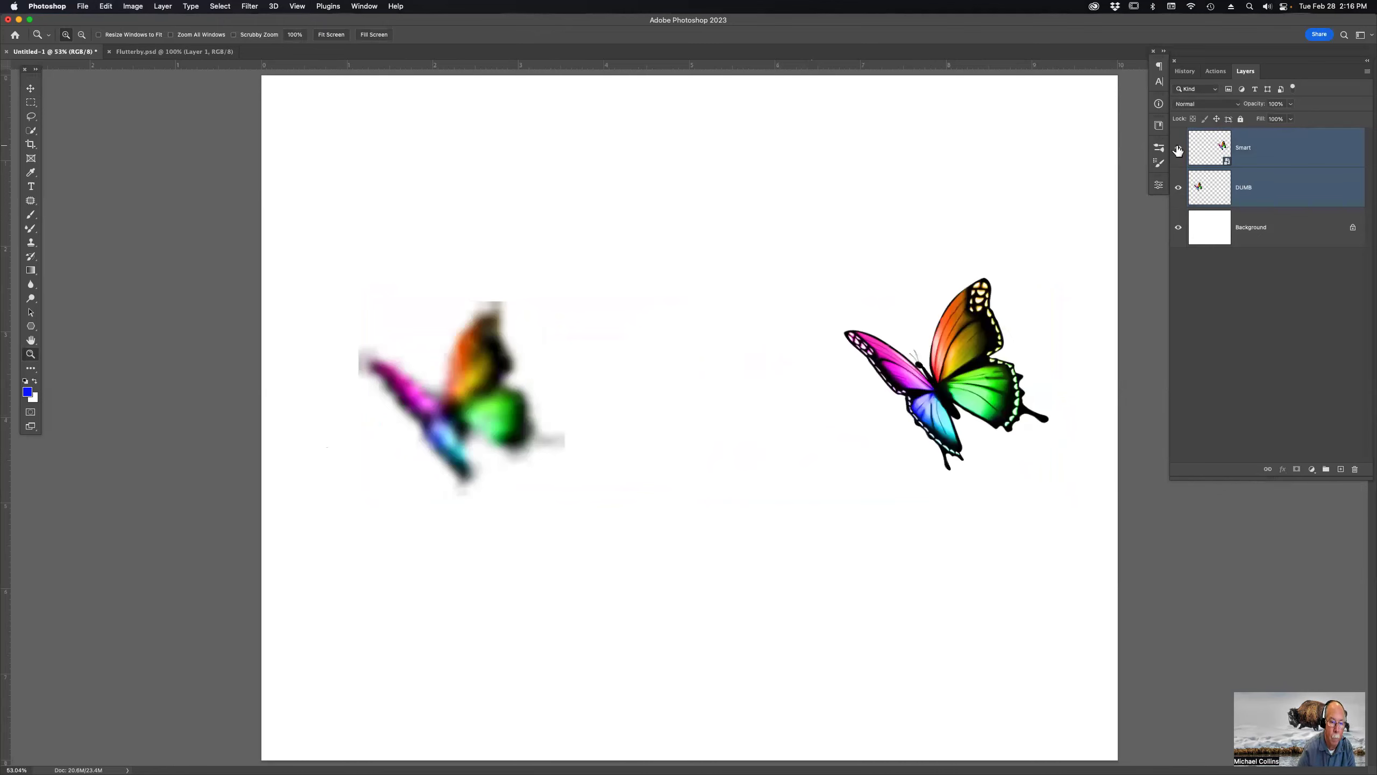
{"action": "left_click", "coordinate": [937, 367]}
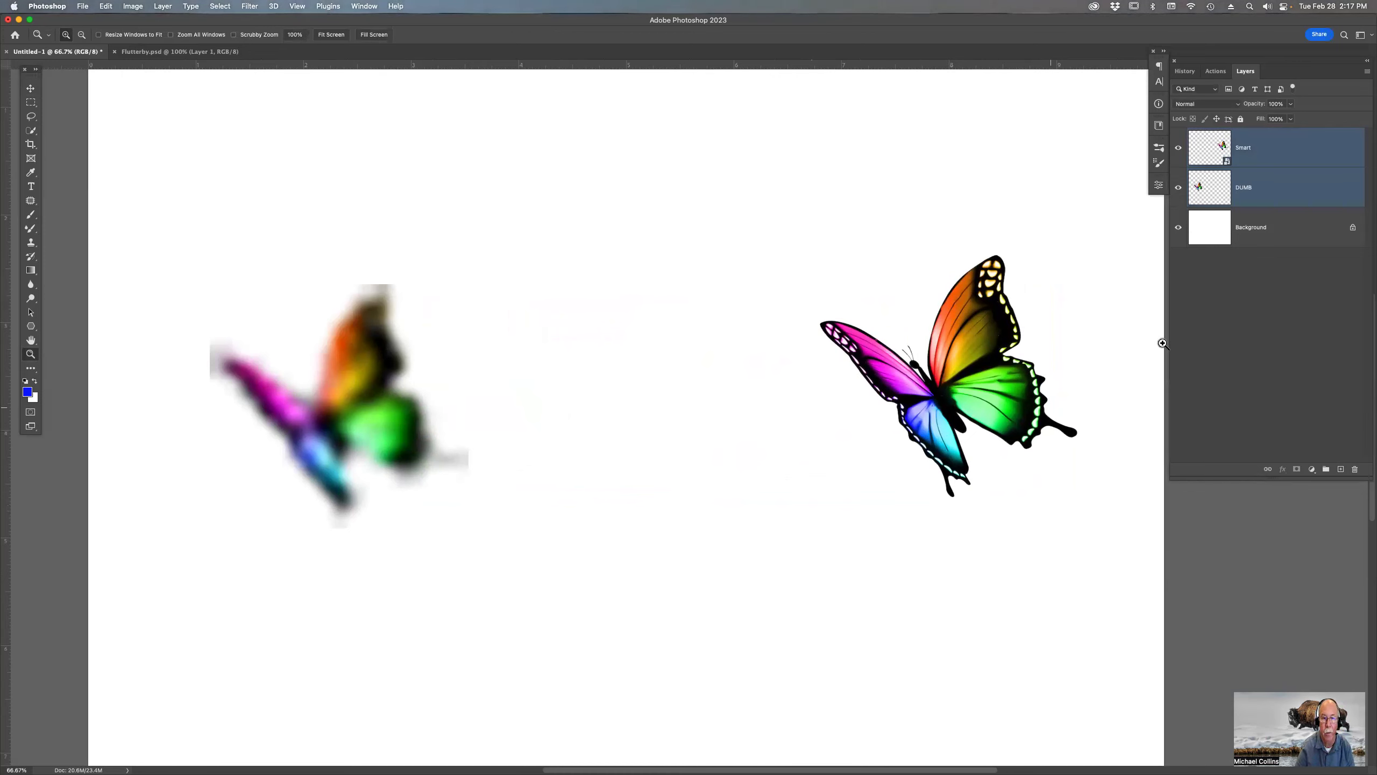
{"action": "left_click", "coordinate": [1275, 188]}
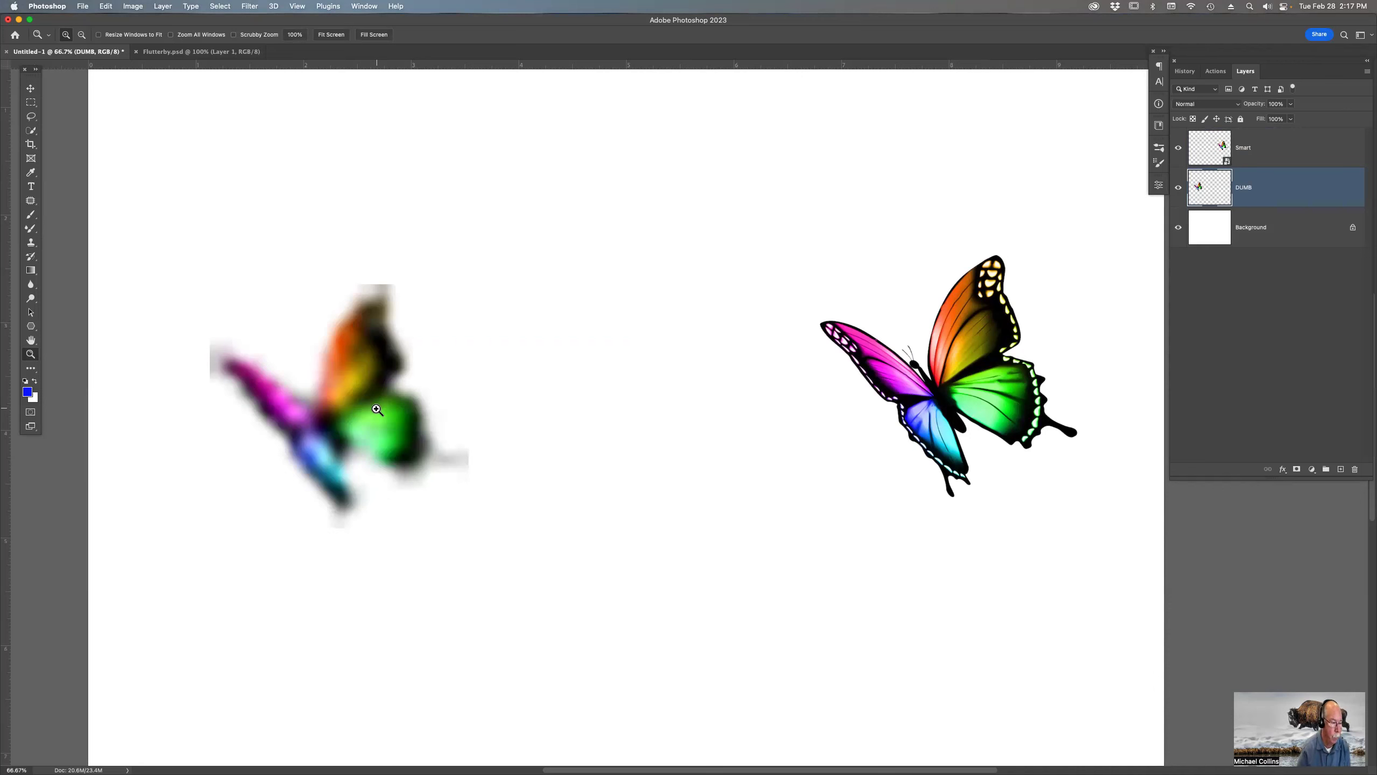
{"action": "left_click", "coordinate": [349, 409]}
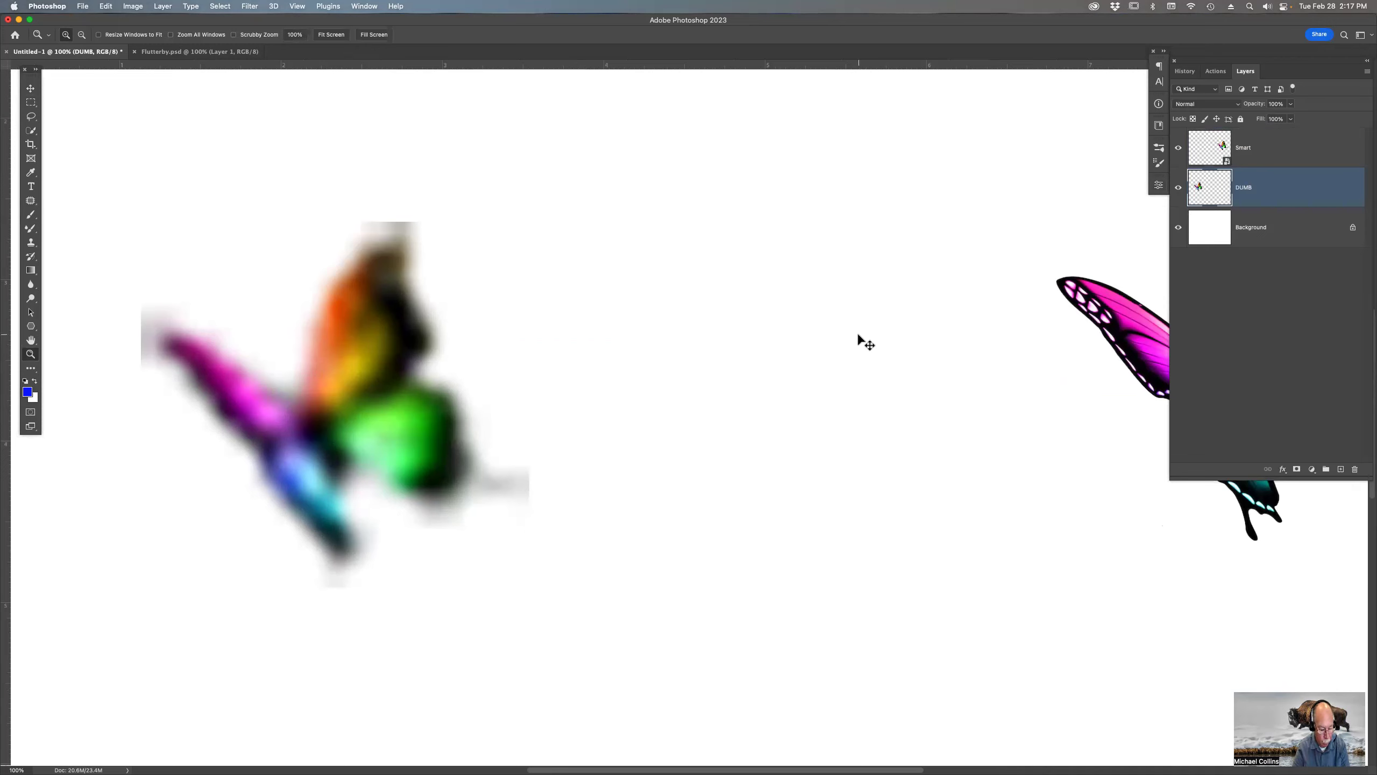
Step: Shrink the blurred DUMB butterfly to a tiny size with Free Transform
{"action": "key", "text": "super+t"}
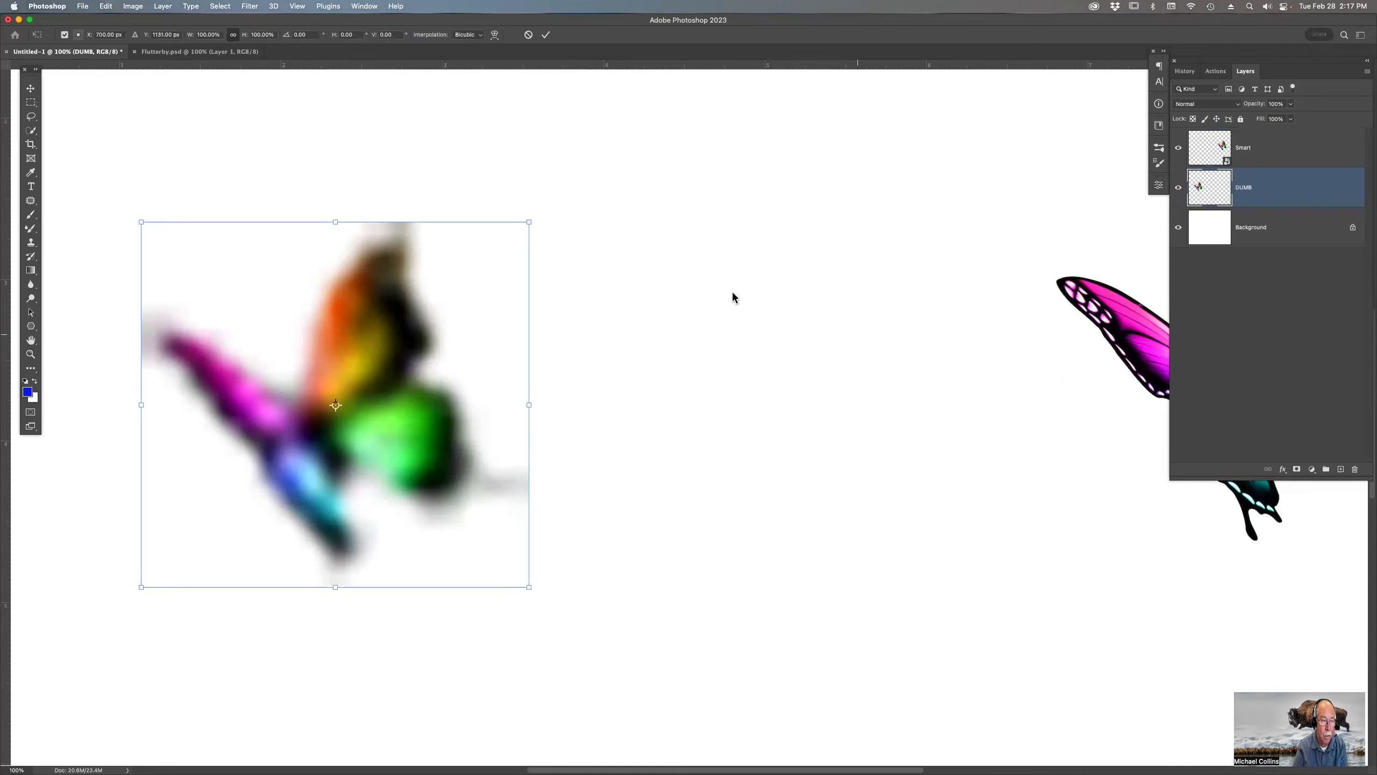
{"action": "left_click_drag", "start_coordinate": [530, 221], "coordinate": [177, 568]}
{"action": "key", "text": "Return"}
Step: Scale the tiny DUMB butterfly back up many times over, then fit the canvas on screen
{"action": "key", "text": "z"}
{"action": "key", "text": "super+t"}
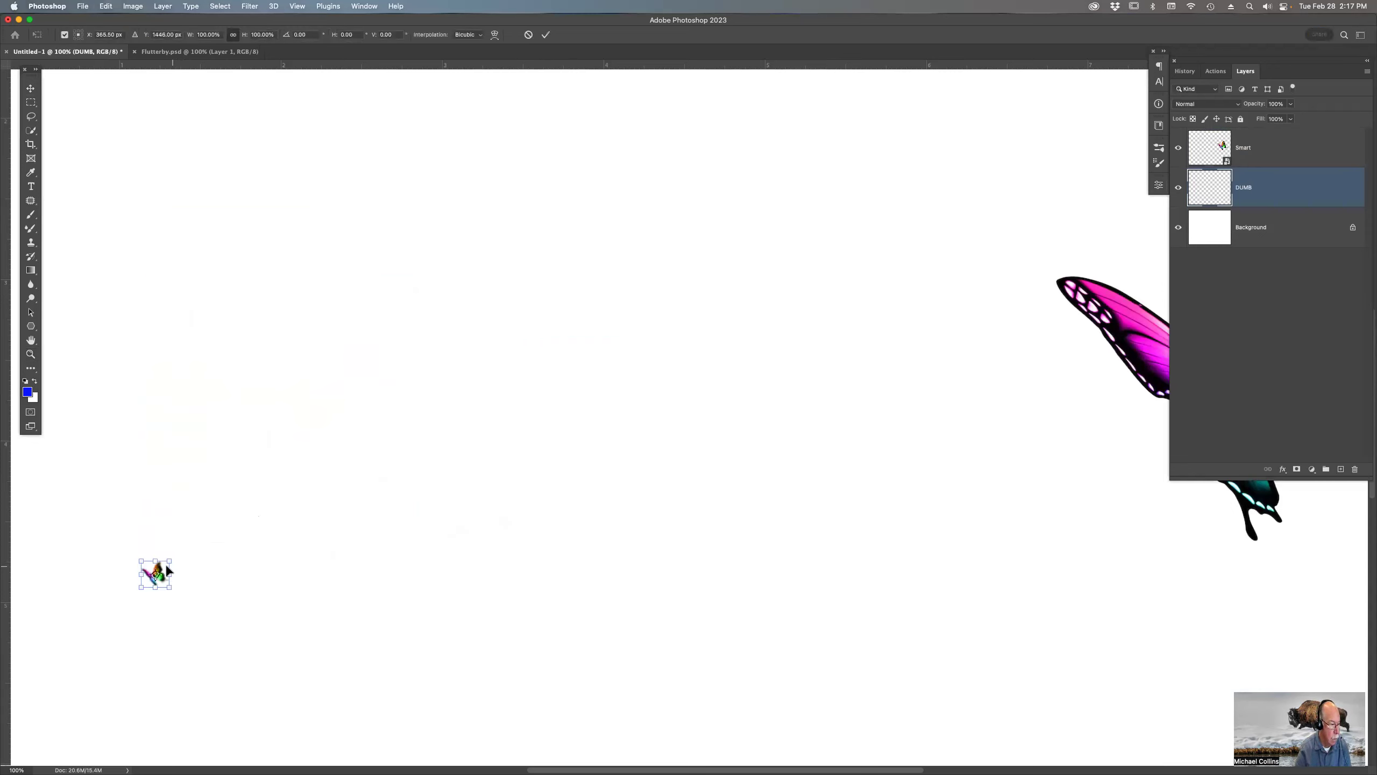
{"action": "left_click_drag", "start_coordinate": [170, 562], "coordinate": [533, 310]}
{"action": "key", "text": "Return"}
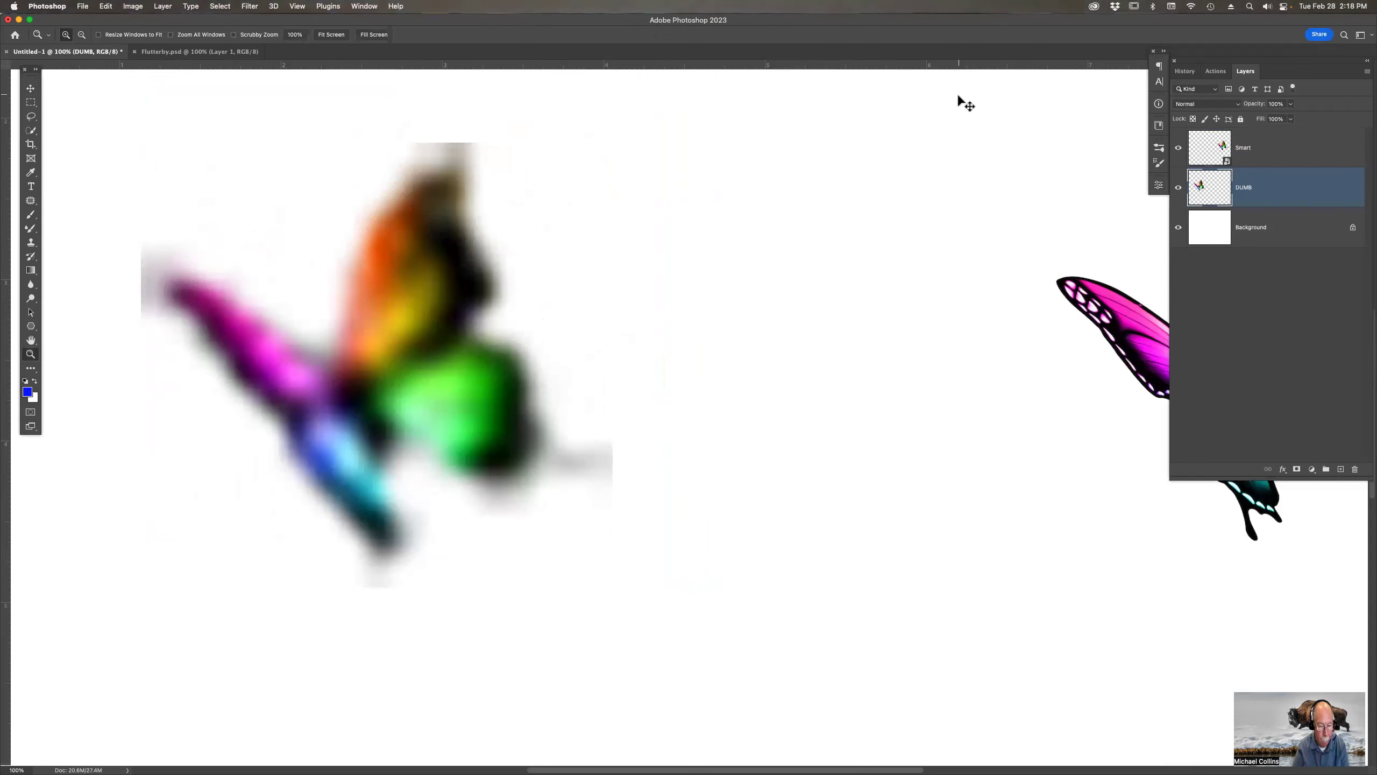
{"action": "key", "text": "super+0"}
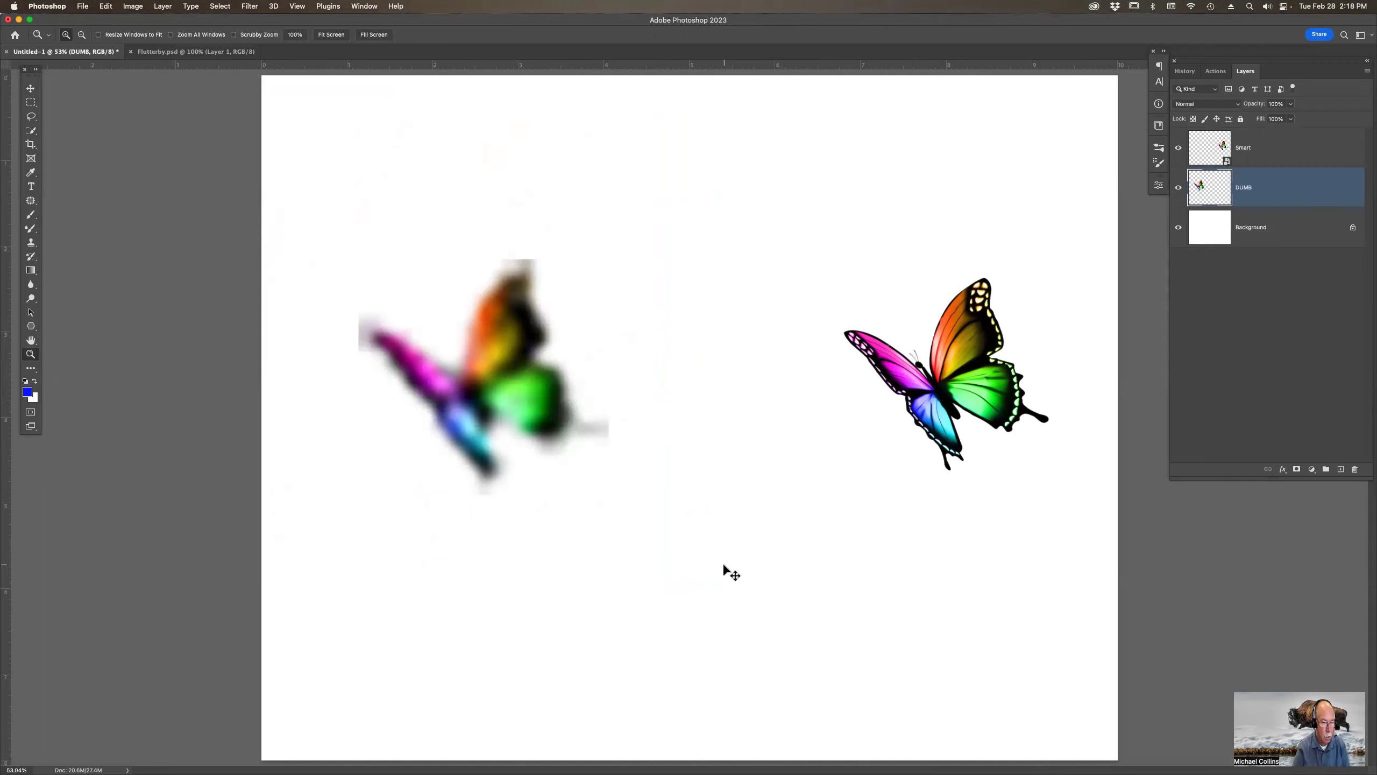
Step: Hide the DUMB layer and drag the sharp Smart butterfly to the canvas centre
{"action": "left_click", "coordinate": [1179, 187]}
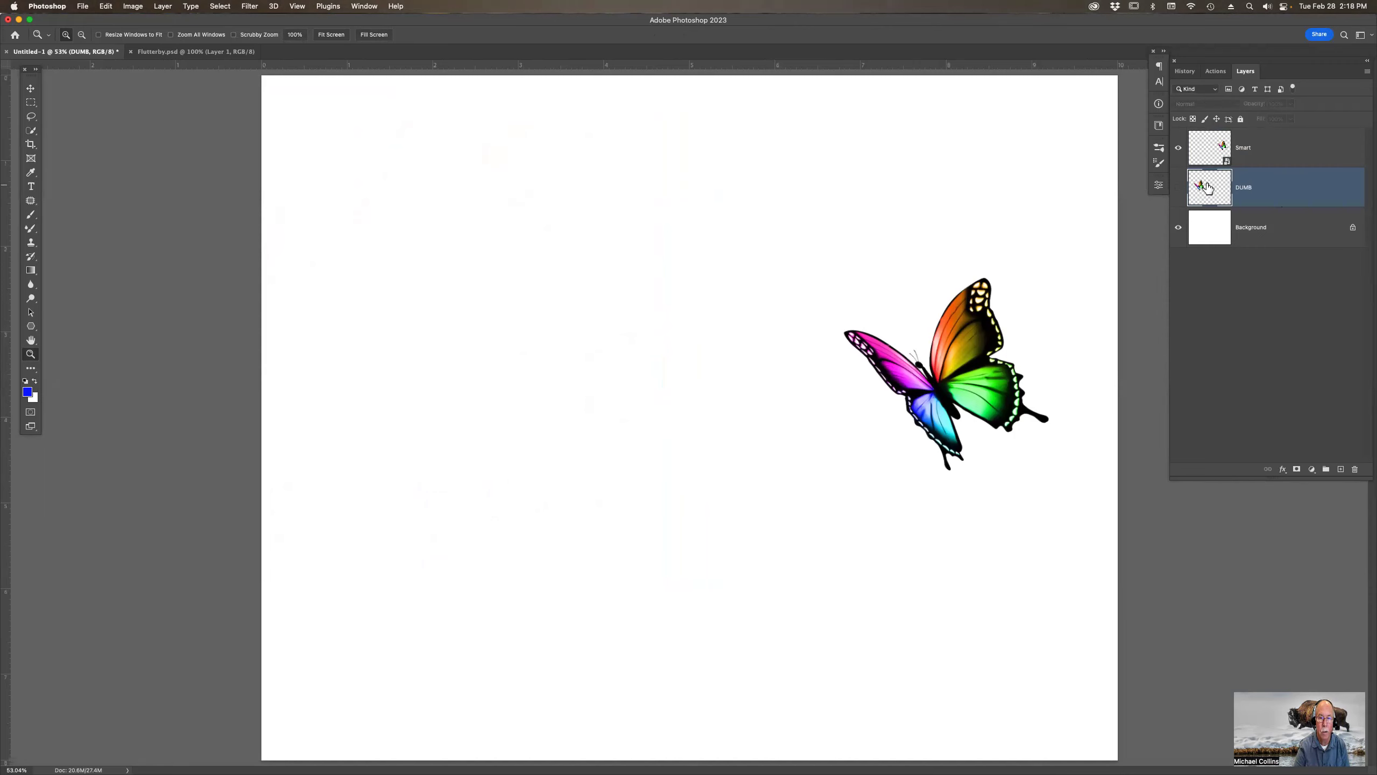
{"action": "left_click", "coordinate": [1285, 149]}
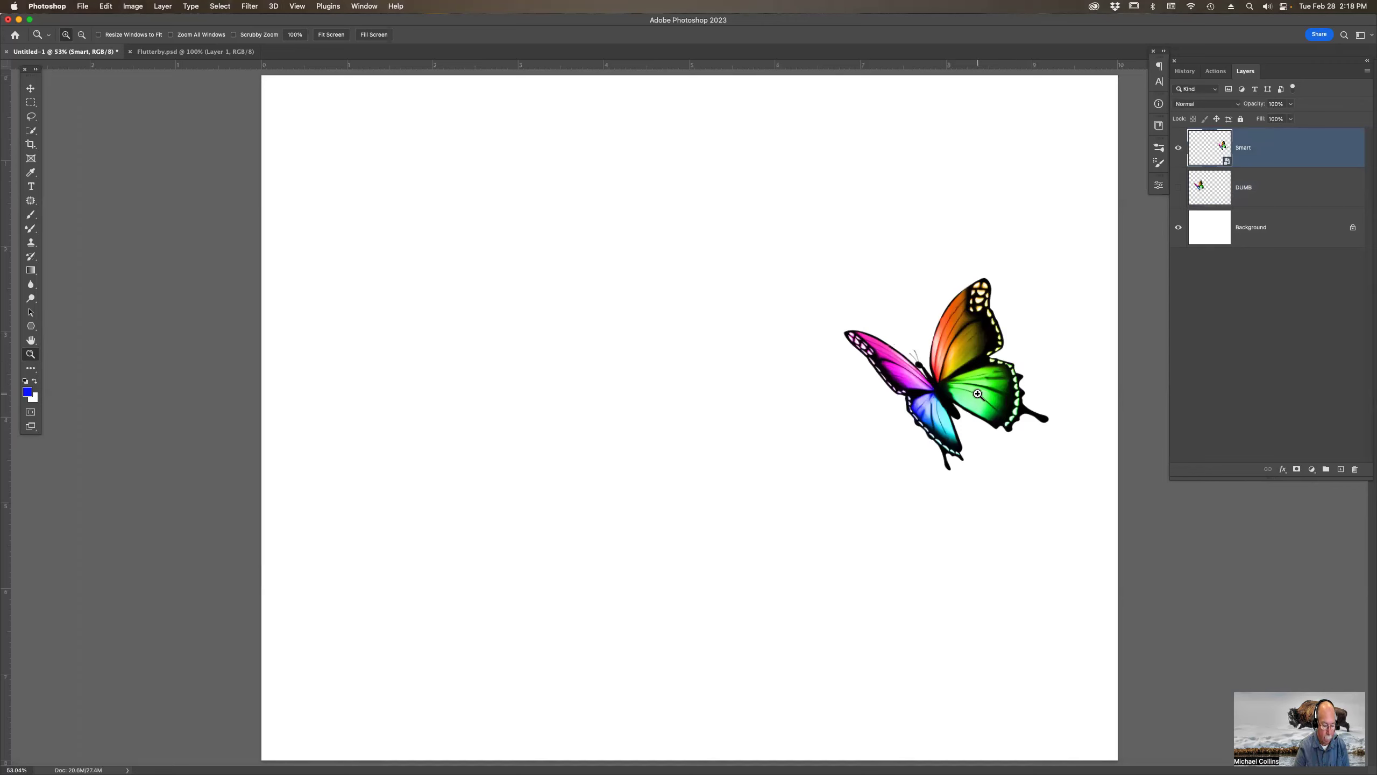
{"action": "key", "text": "v"}
{"action": "left_click_drag", "start_coordinate": [966, 384], "coordinate": [711, 429]}
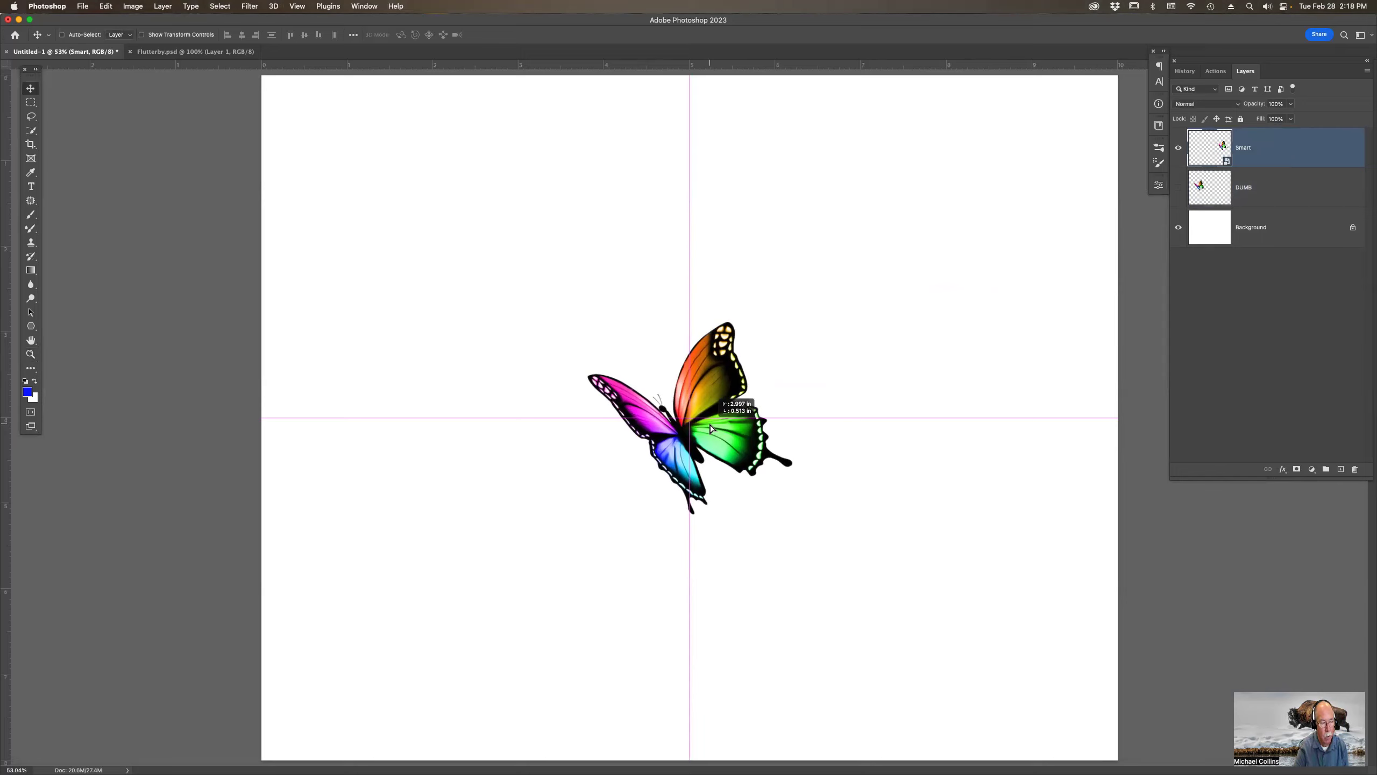
{"action": "left_click_drag", "start_coordinate": [710, 429], "coordinate": [712, 430]}
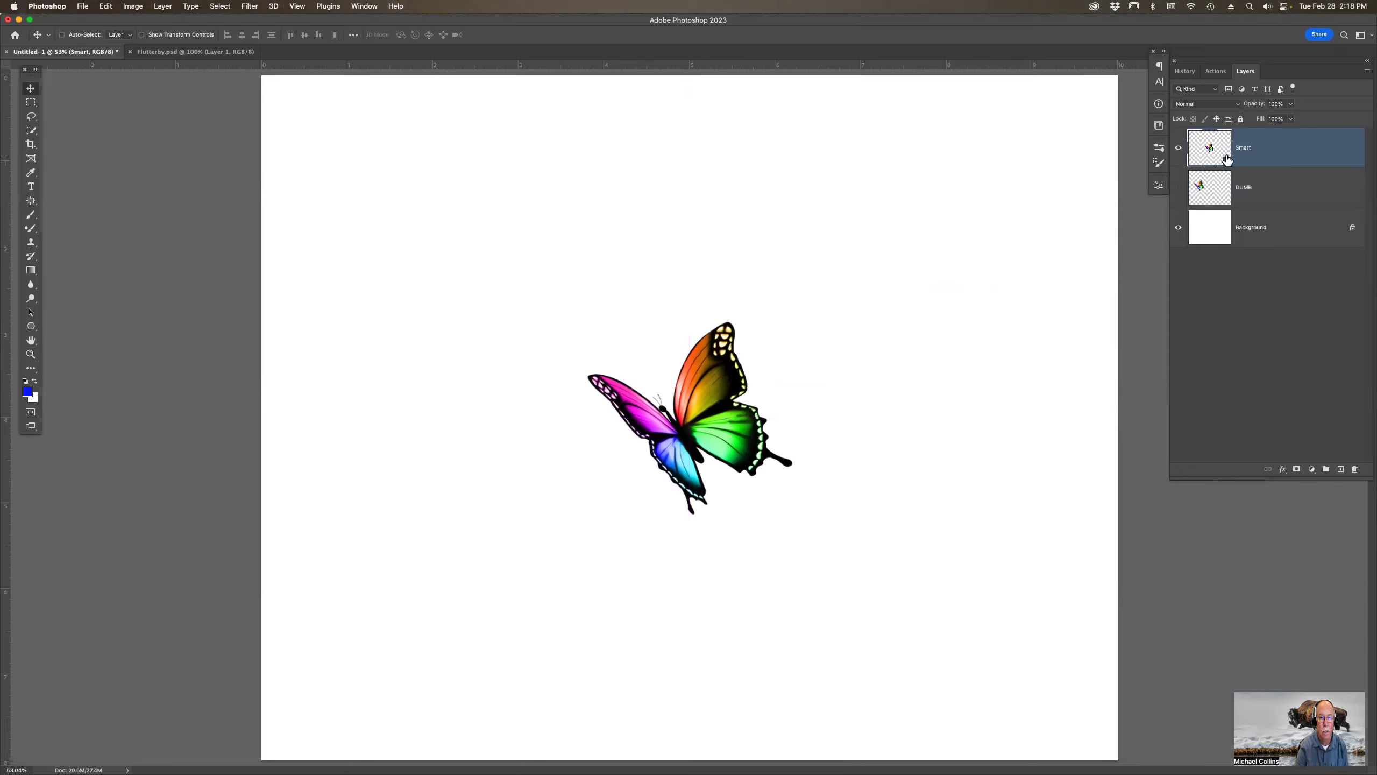
Step: Apply a 1000-pixel Gaussian Blur smart filter to the Smart butterfly
{"action": "left_click", "coordinate": [249, 6]}
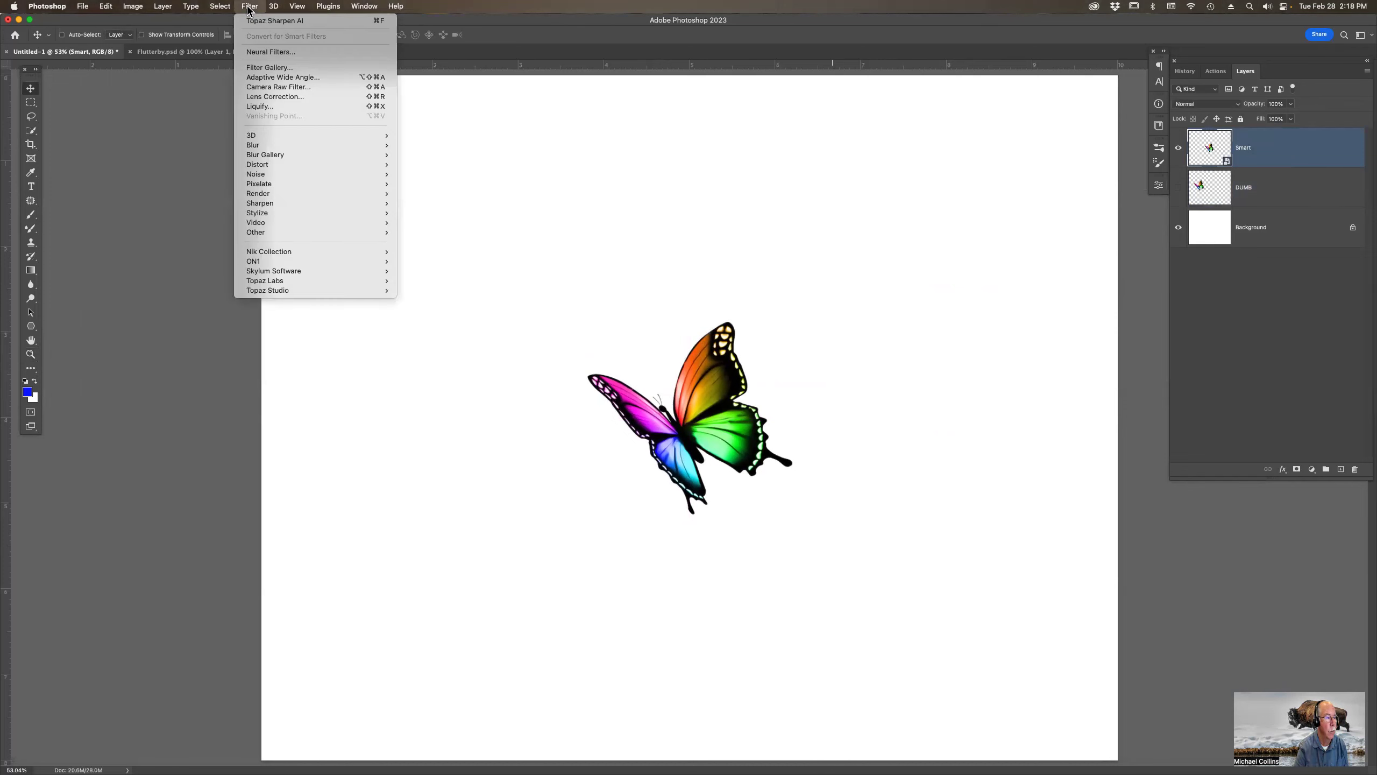
{"action": "mouse_move", "coordinate": [297, 145]}
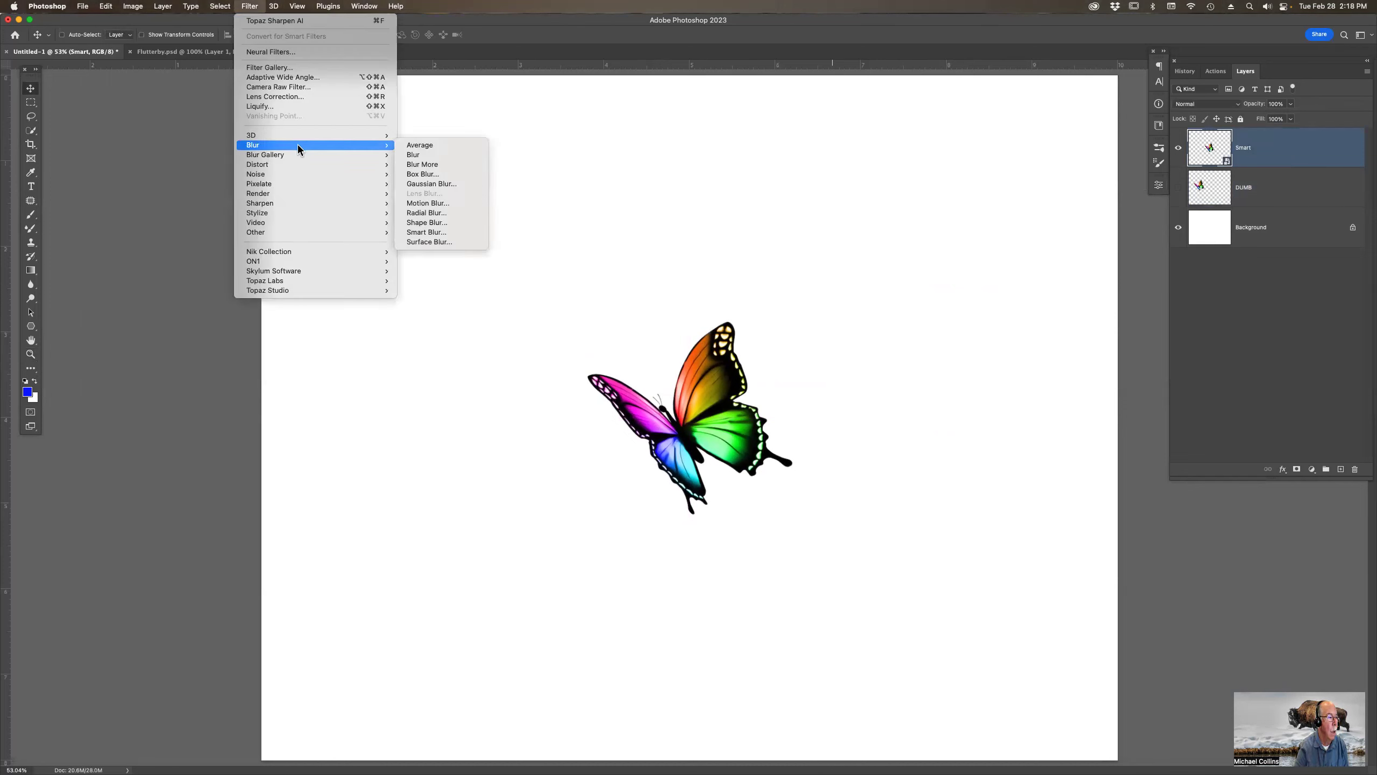
{"action": "left_click", "coordinate": [448, 184]}
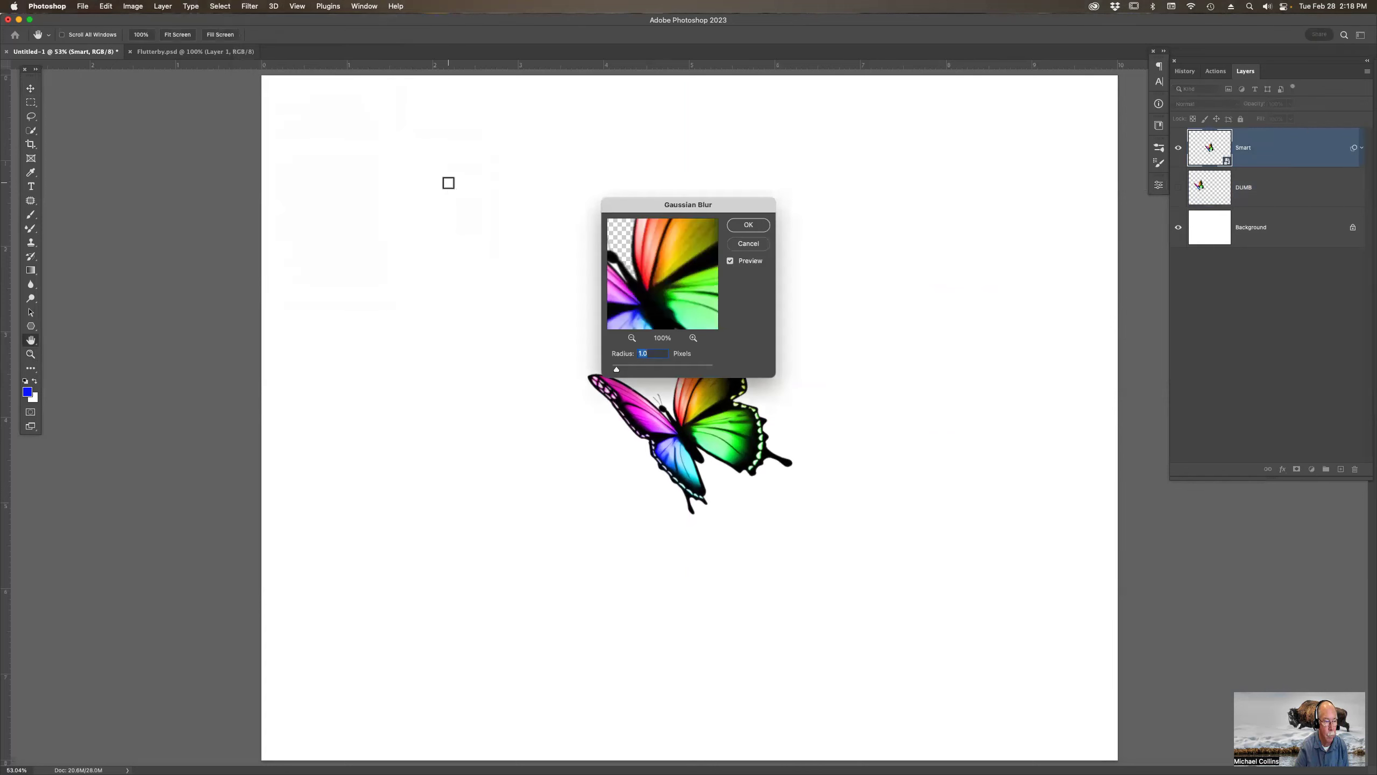
{"action": "left_click_drag", "start_coordinate": [696, 372], "coordinate": [735, 375]}
{"action": "left_click_drag", "start_coordinate": [736, 206], "coordinate": [977, 153]}
{"action": "left_click", "coordinate": [988, 172]}
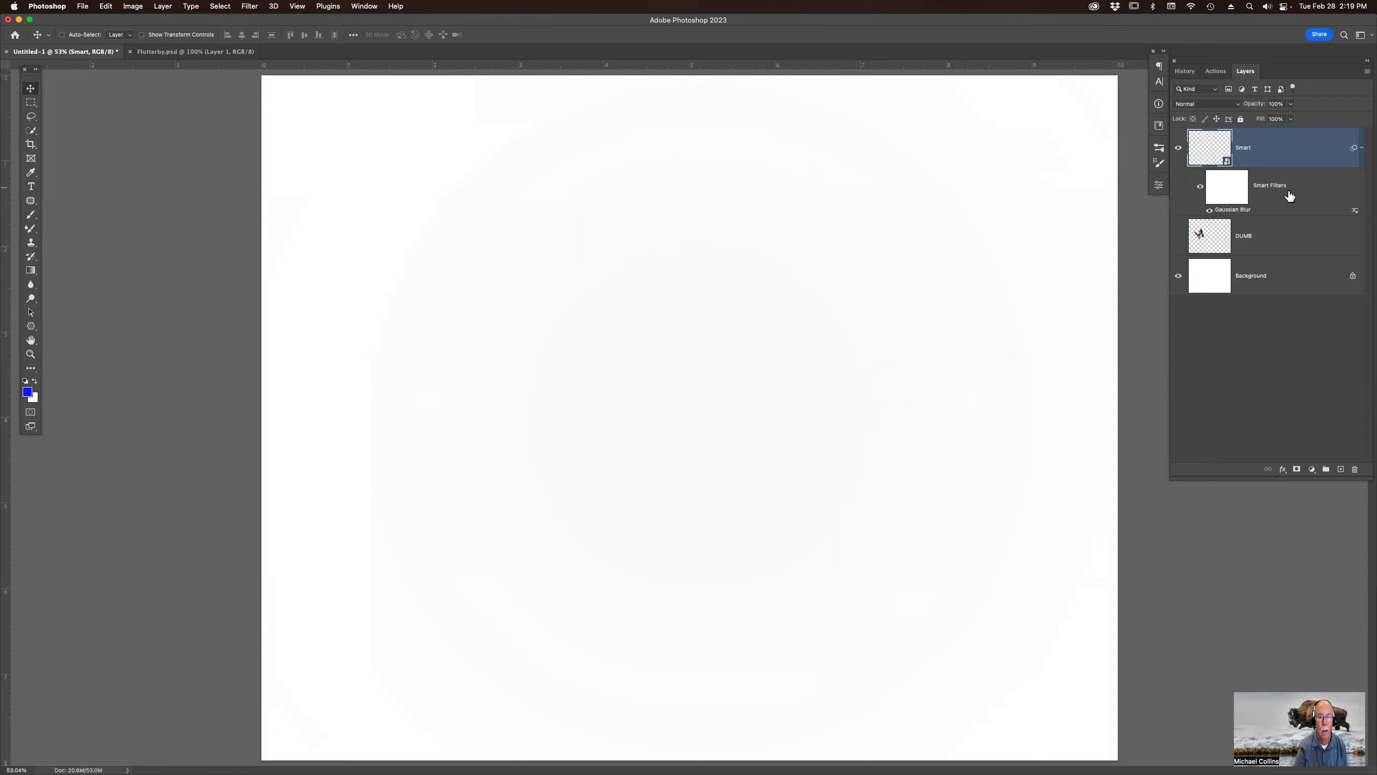
Step: Lower the Gaussian Blur smart filter radius to 9.9 pixels and confirm it
{"action": "double_click", "coordinate": [1241, 211]}
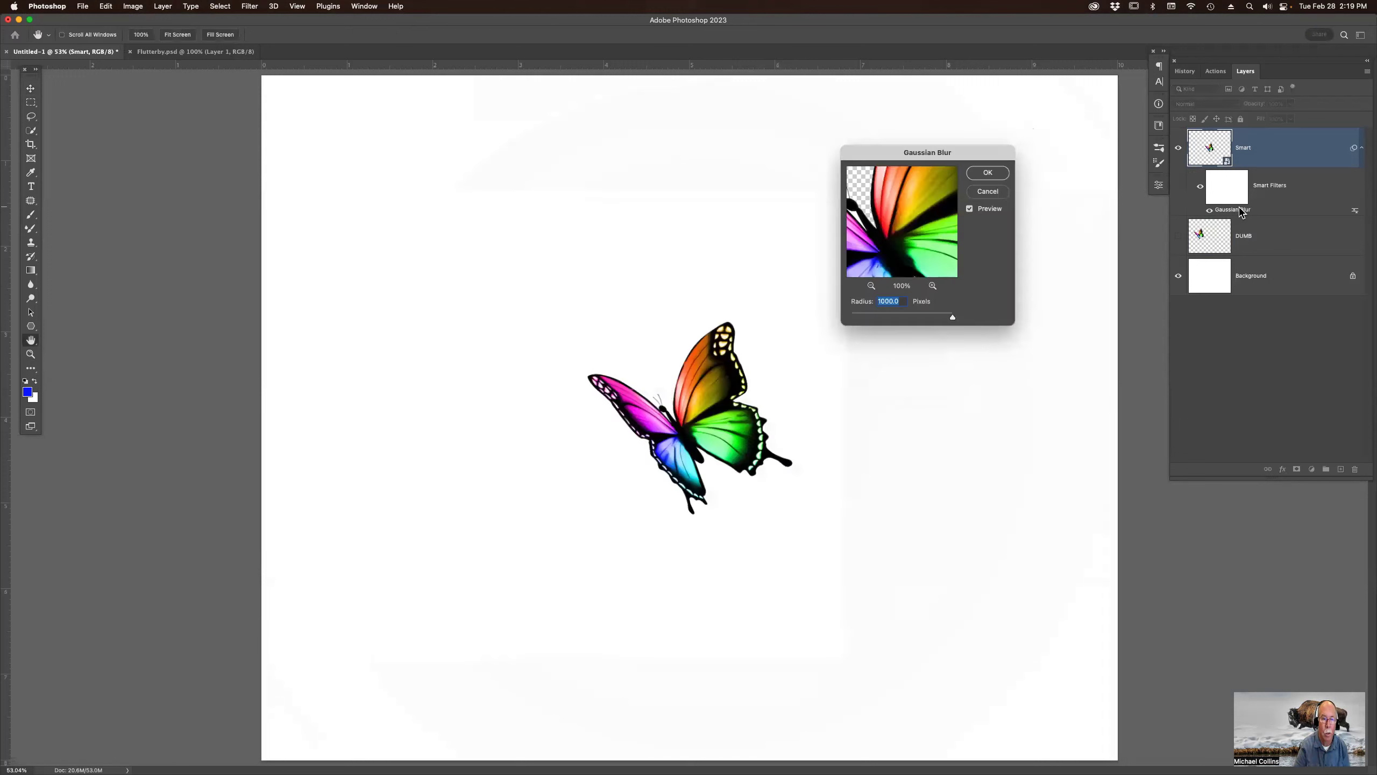
{"action": "left_click", "coordinate": [900, 318]}
{"action": "left_click_drag", "start_coordinate": [900, 318], "coordinate": [891, 317]}
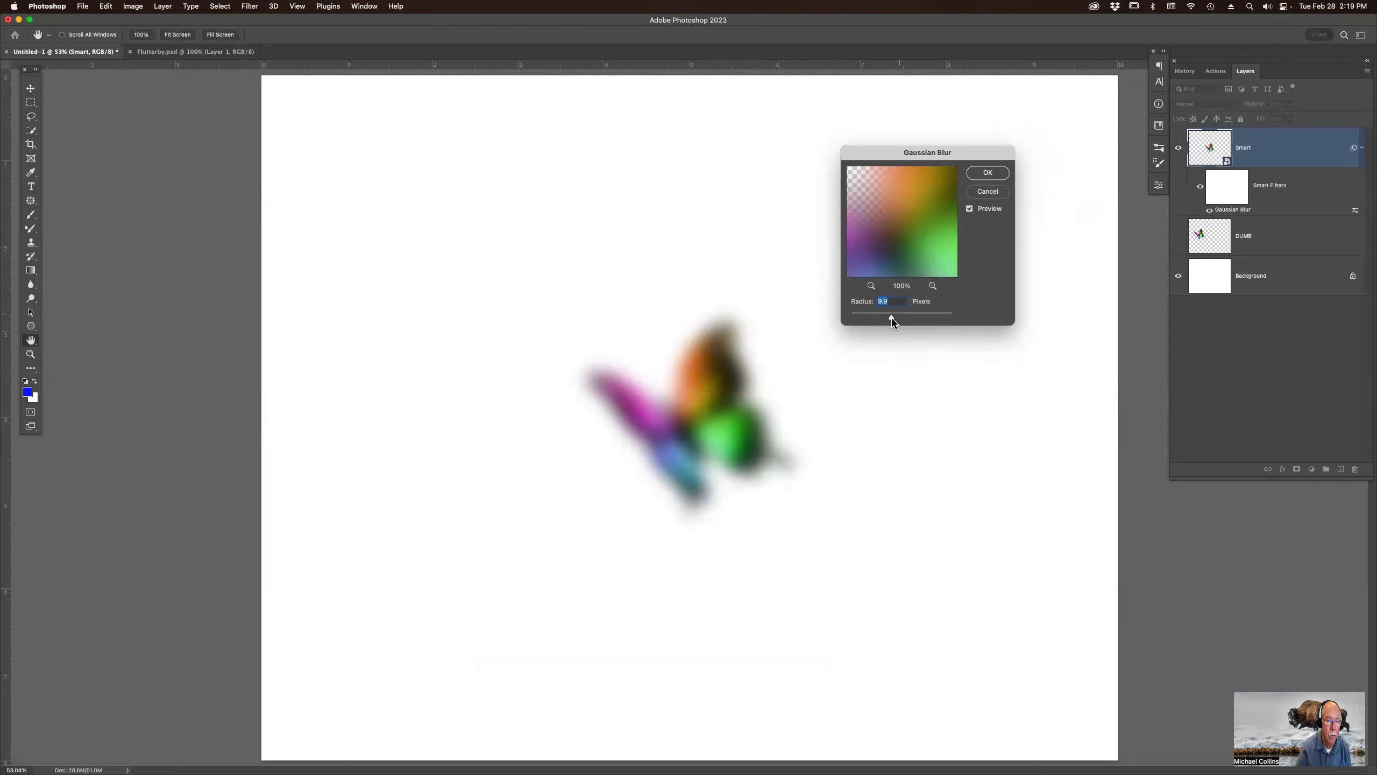
{"action": "left_click", "coordinate": [987, 172]}
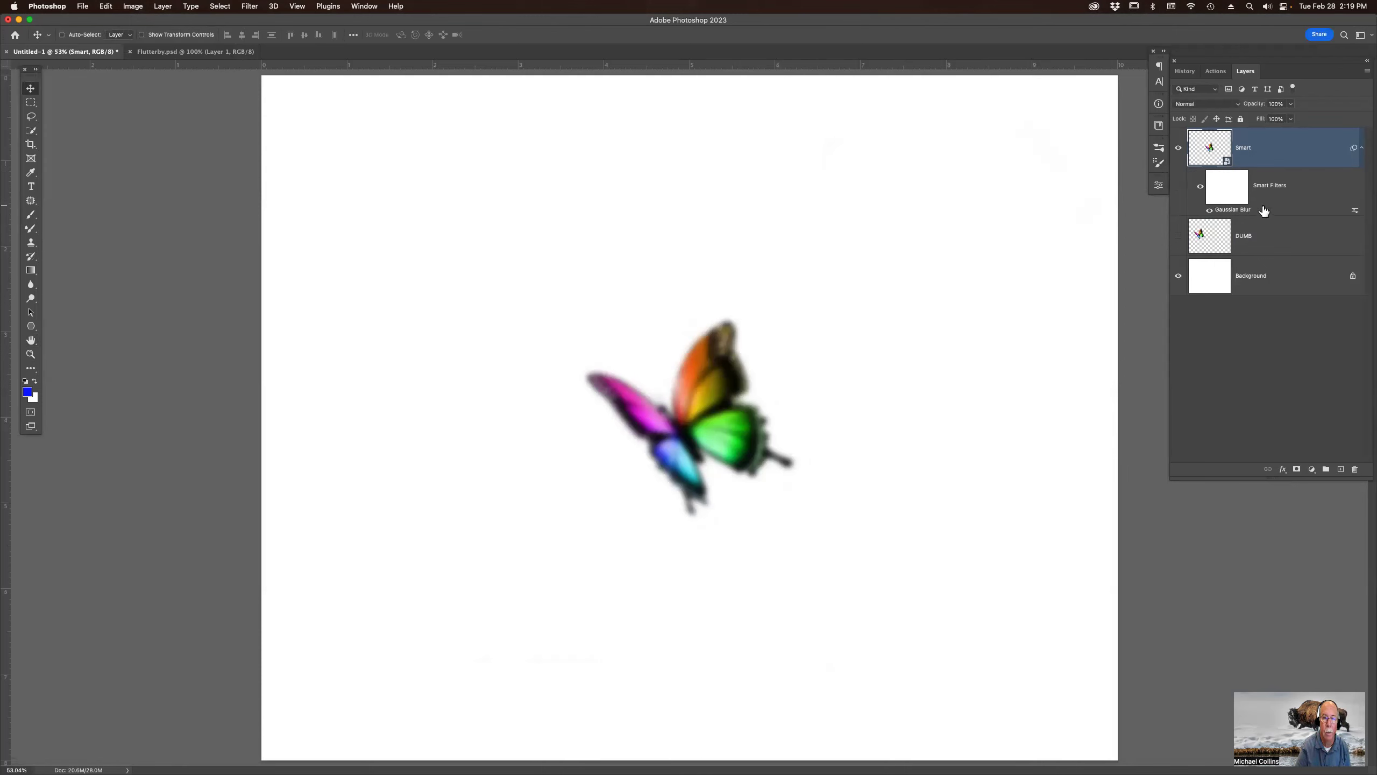
{"action": "double_click", "coordinate": [1266, 212]}
{"action": "left_click", "coordinate": [990, 174]}
{"action": "left_click", "coordinate": [1277, 280]}
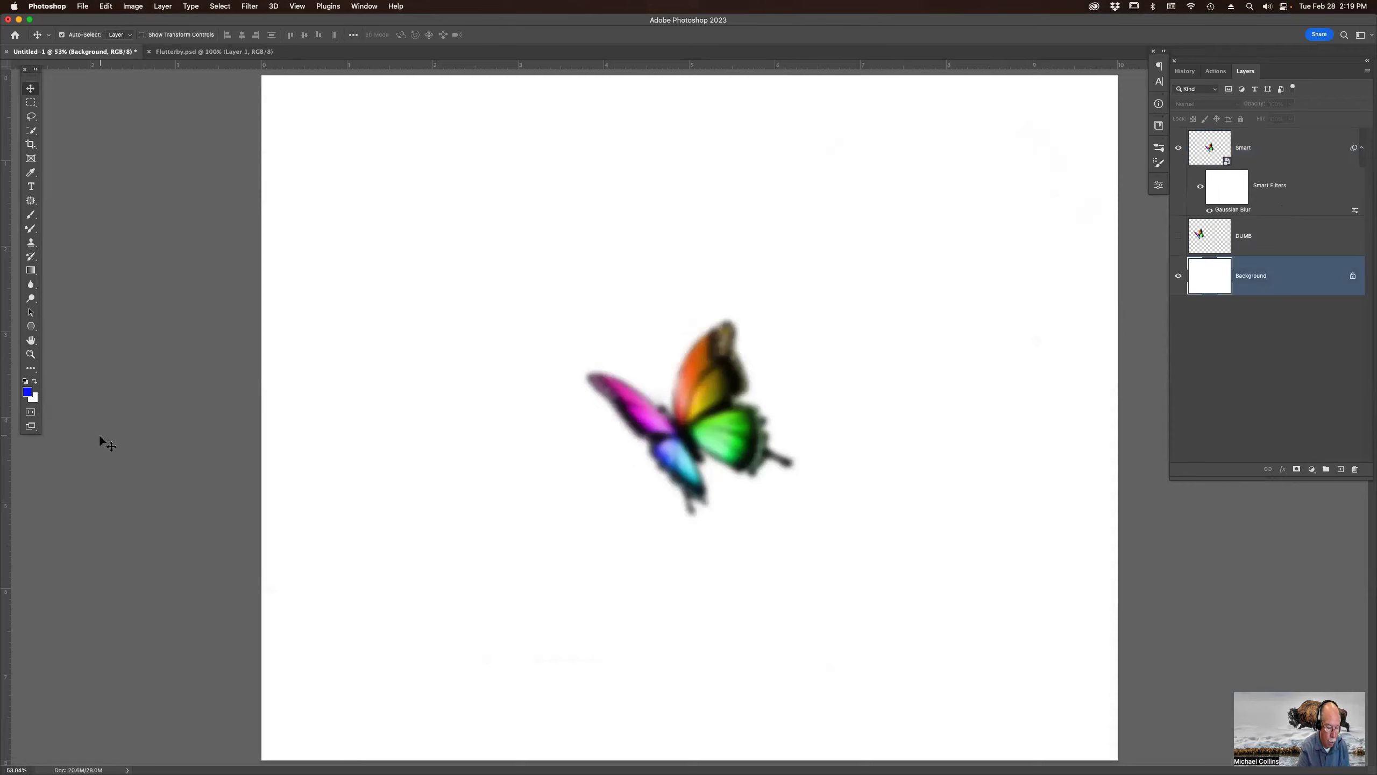
Step: Fill the Background layer with the blue foreground colour, undo and redo it, and review History
{"action": "key", "text": "alt+BackSpace"}
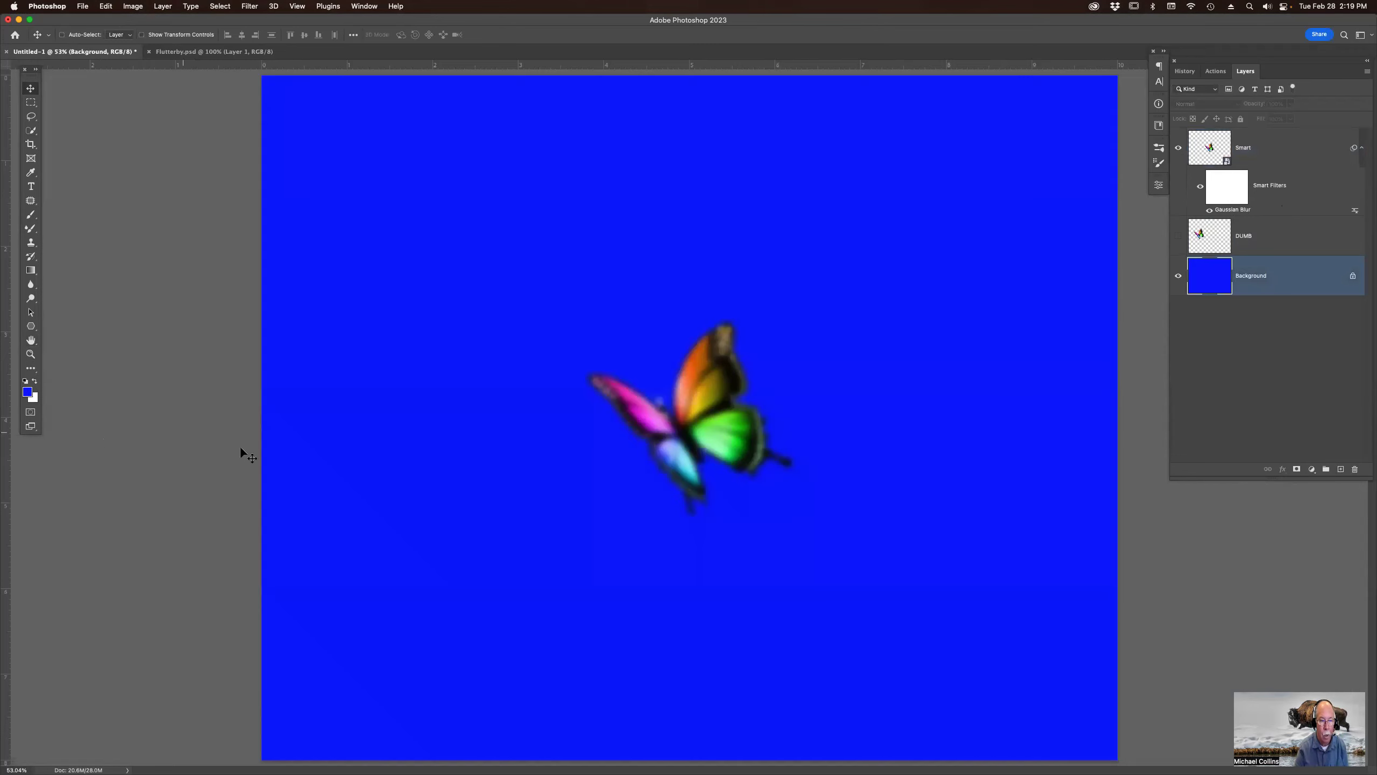
{"action": "key", "text": "super+BackSpace"}
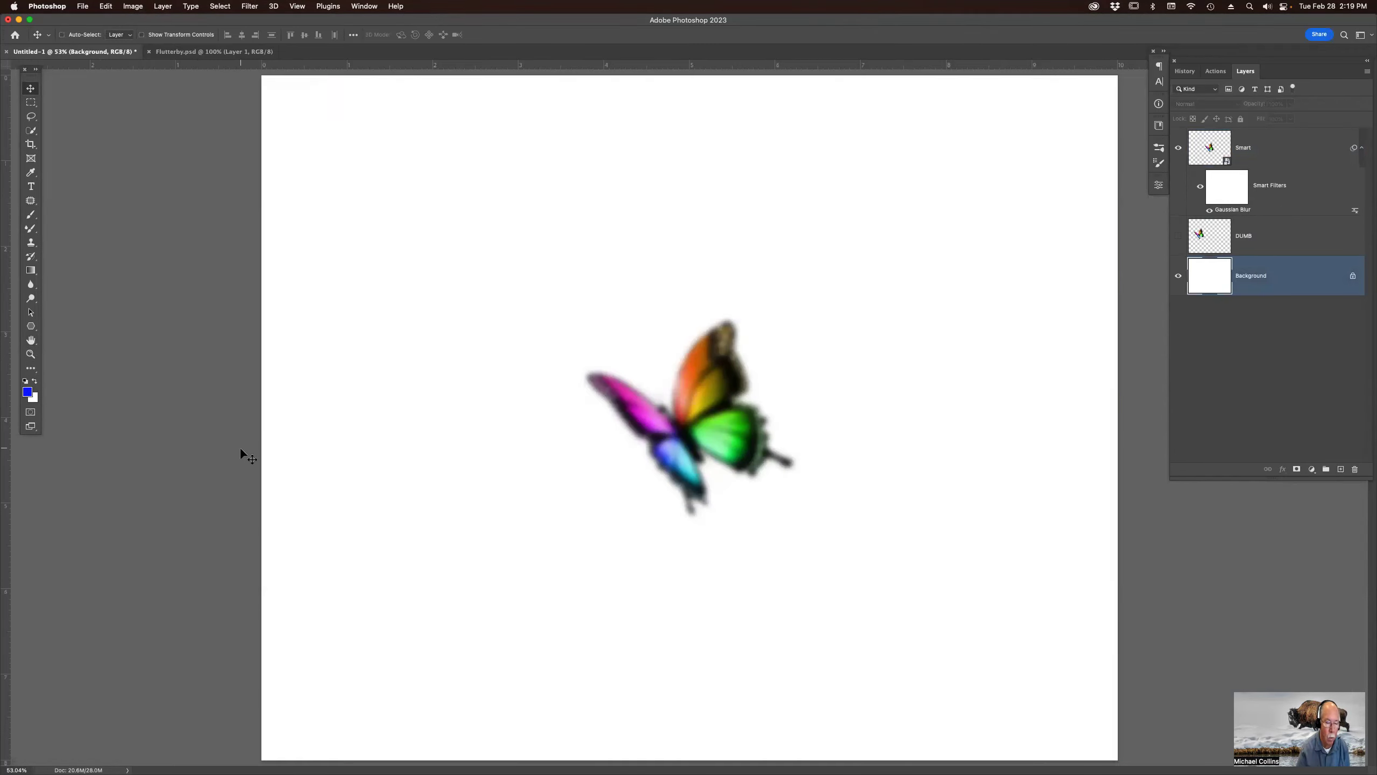
{"action": "key", "text": "alt+BackSpace"}
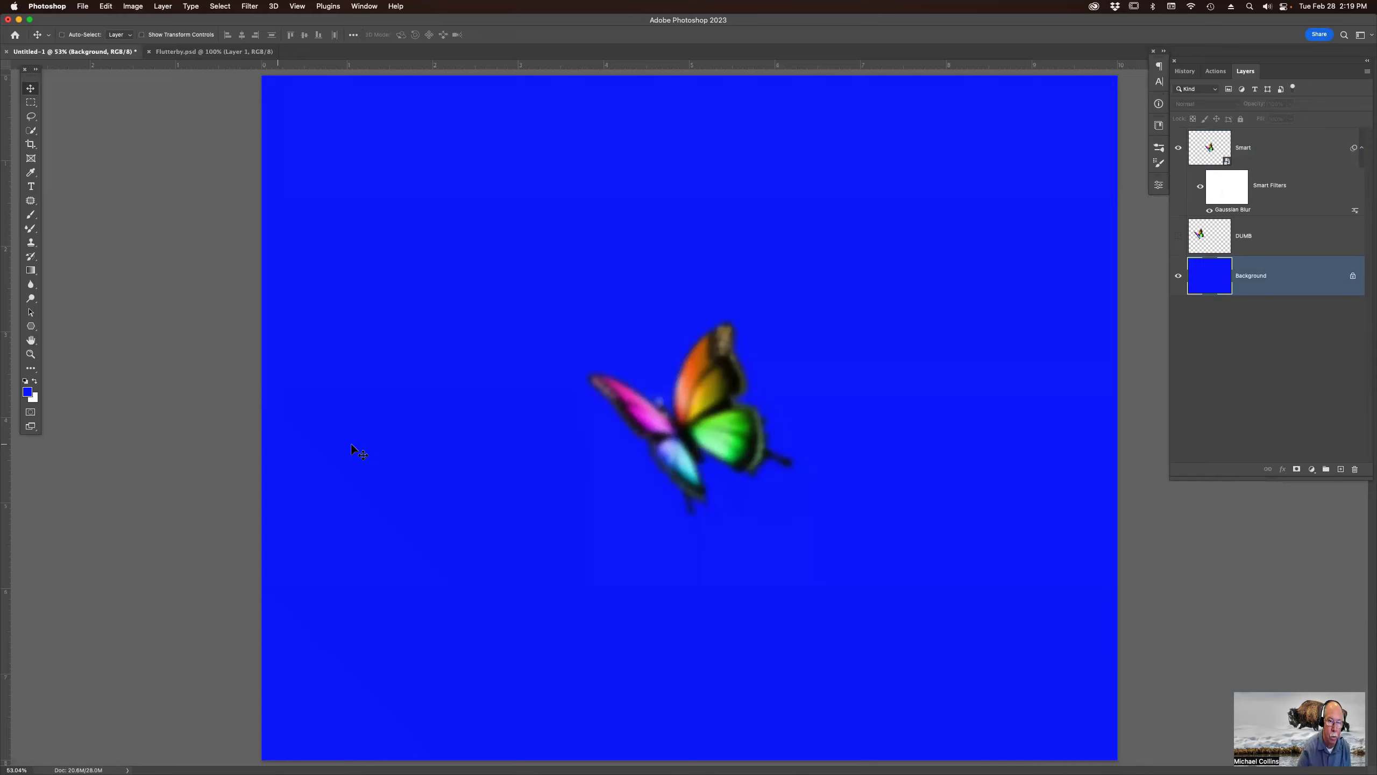
{"action": "left_click", "coordinate": [1185, 71]}
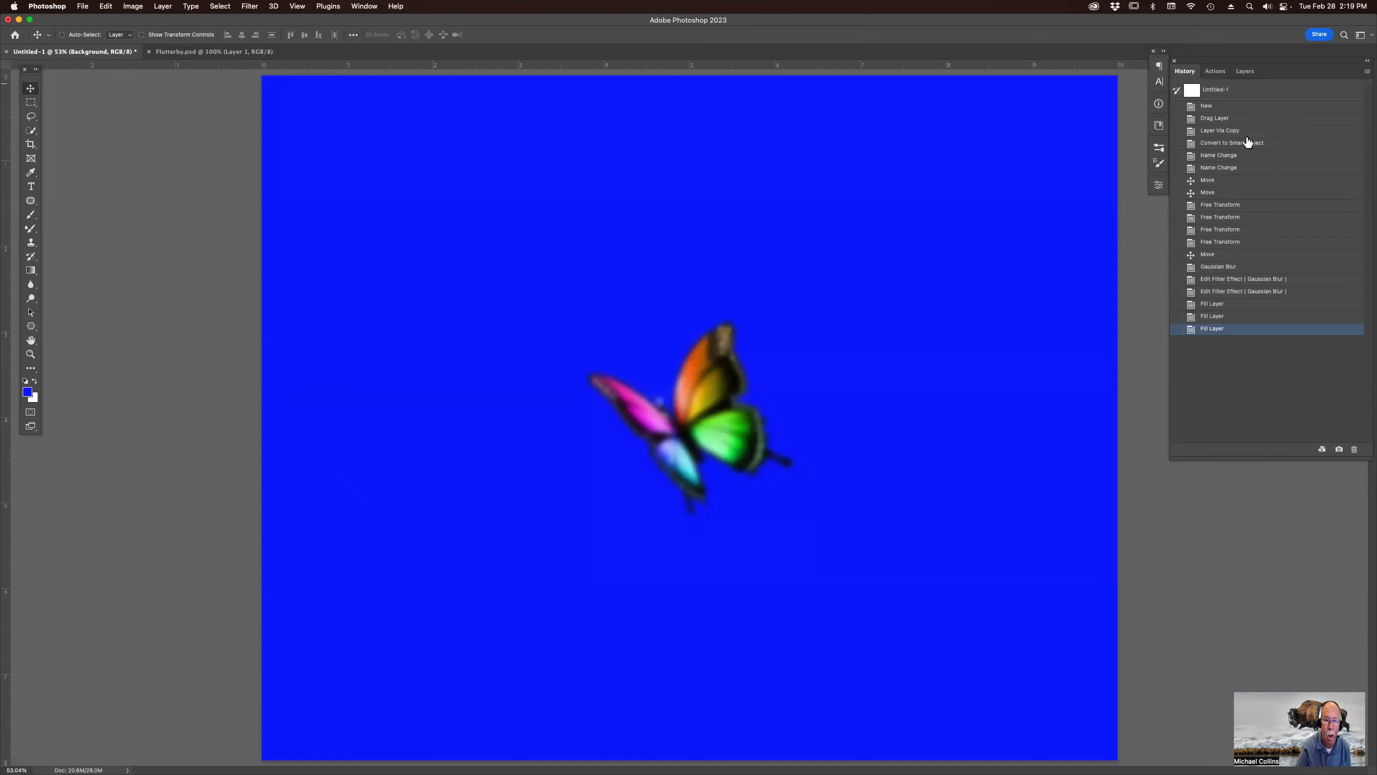
{"action": "left_click", "coordinate": [1247, 71]}
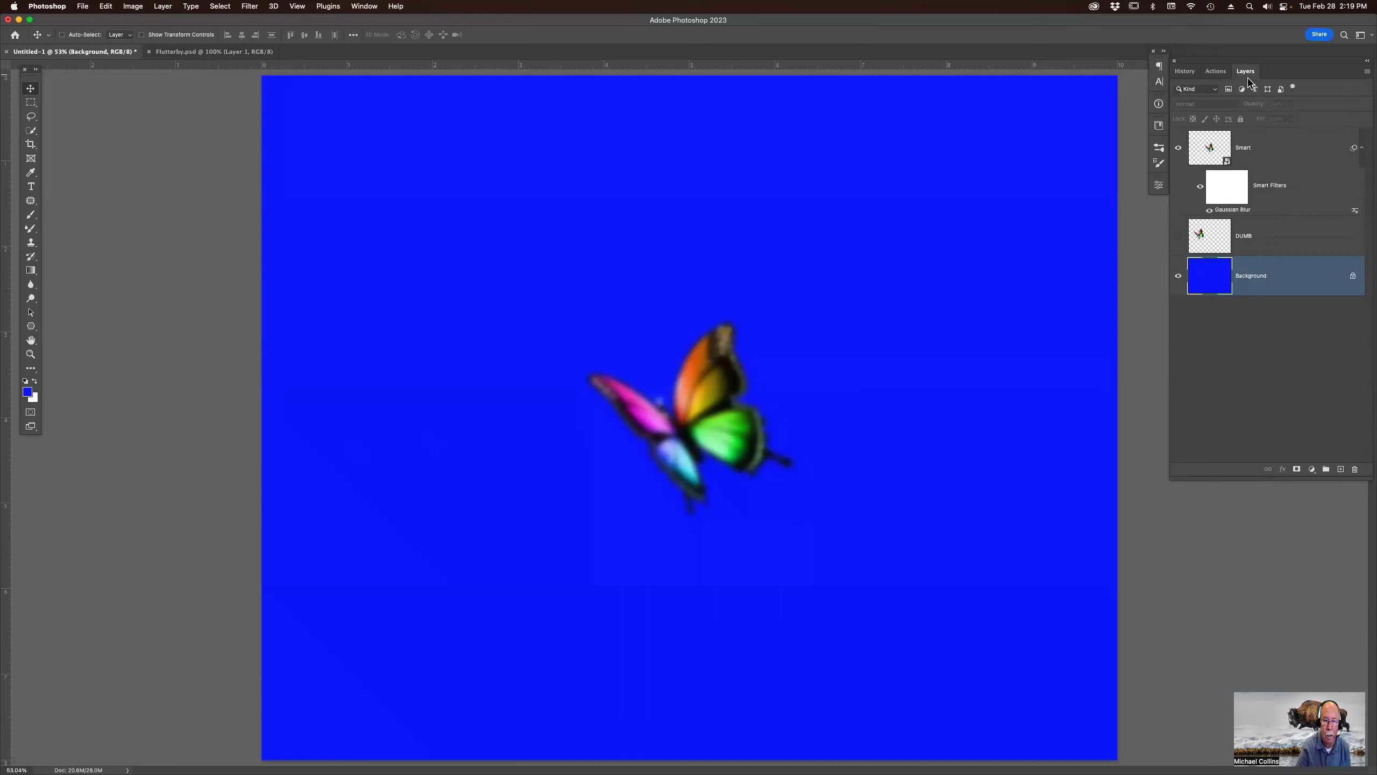
Step: Reduce the Gaussian Blur smart filter radius to about 0.1 pixels and make the DUMB layer visible
{"action": "double_click", "coordinate": [1230, 211]}
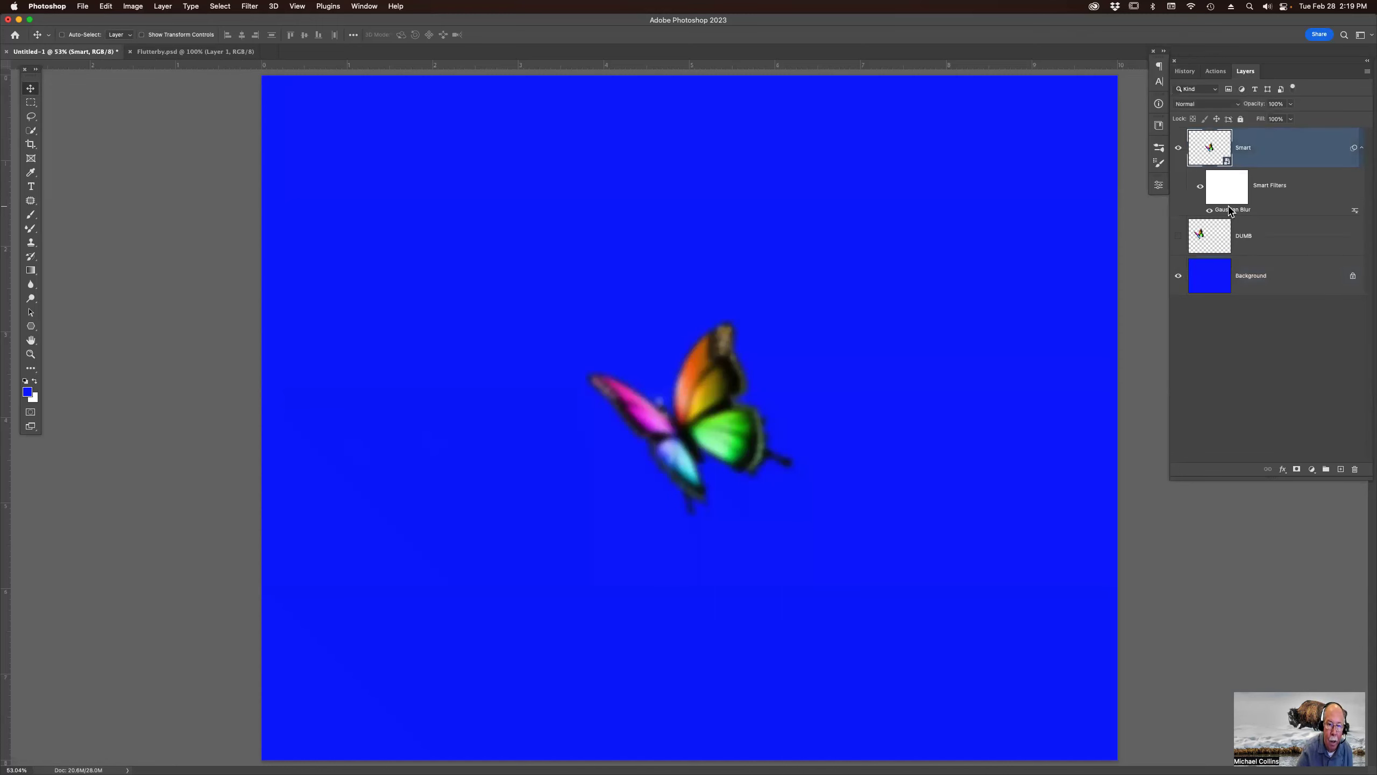
{"action": "left_click_drag", "start_coordinate": [892, 318], "coordinate": [850, 323]}
{"action": "left_click", "coordinate": [987, 173]}
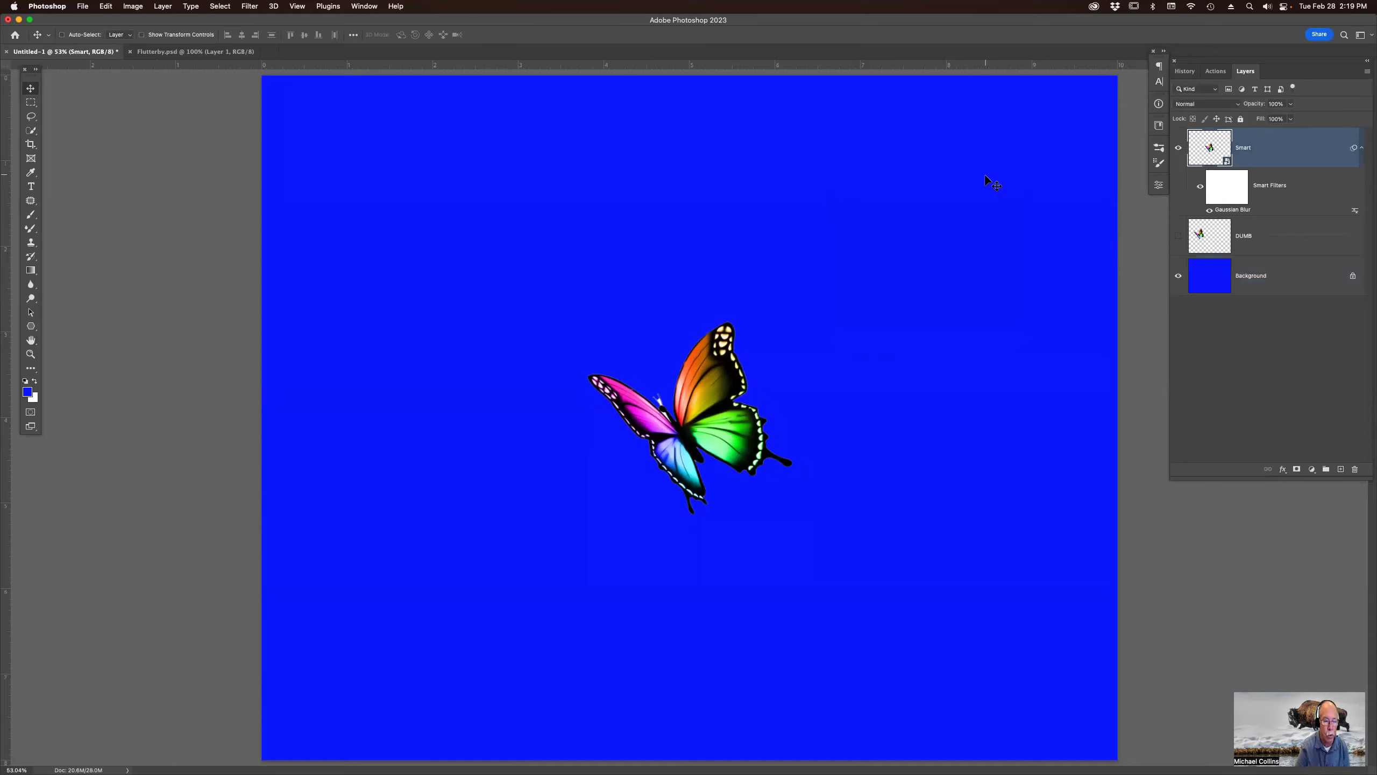
{"action": "left_click", "coordinate": [1260, 245]}
{"action": "left_click", "coordinate": [1179, 236]}
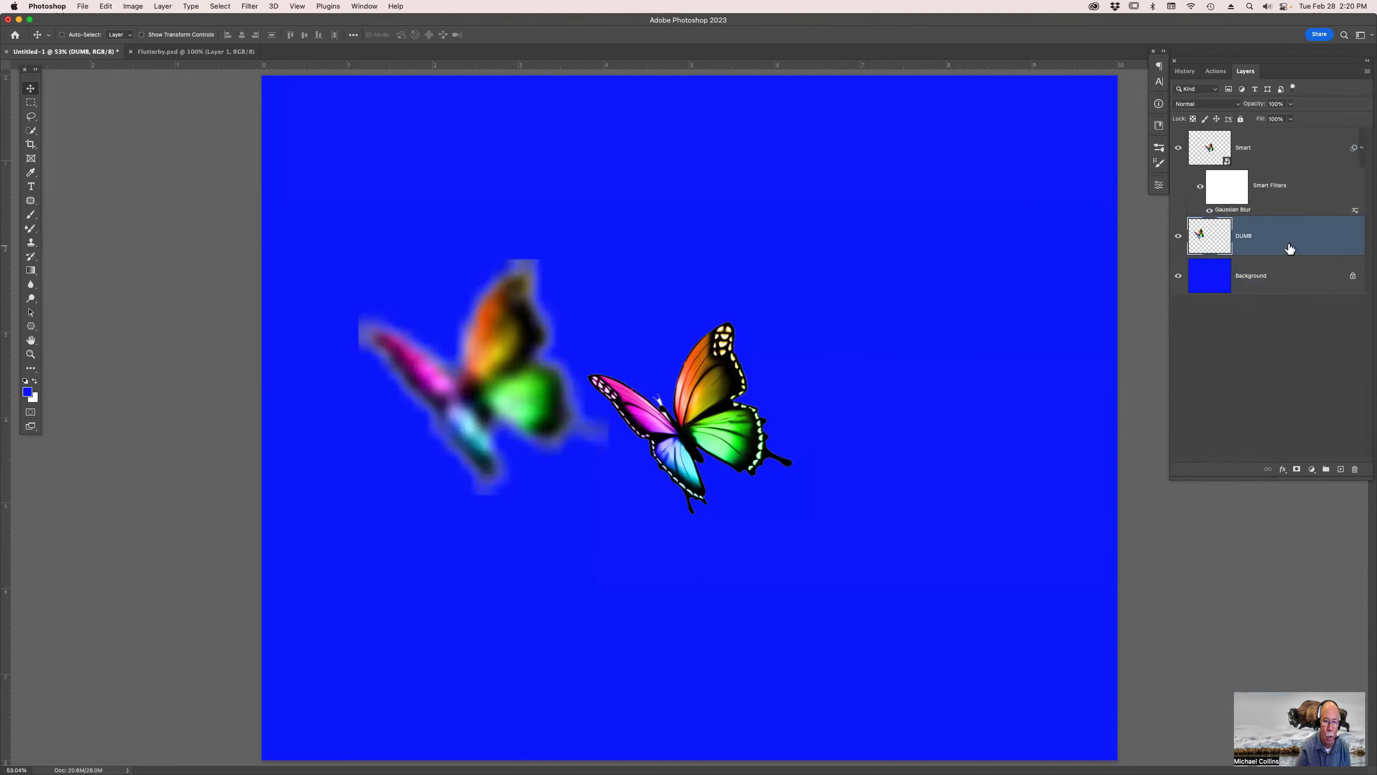
Step: Apply Unsharp Mask directly to the blurred DUMB butterfly
{"action": "left_click", "coordinate": [250, 6]}
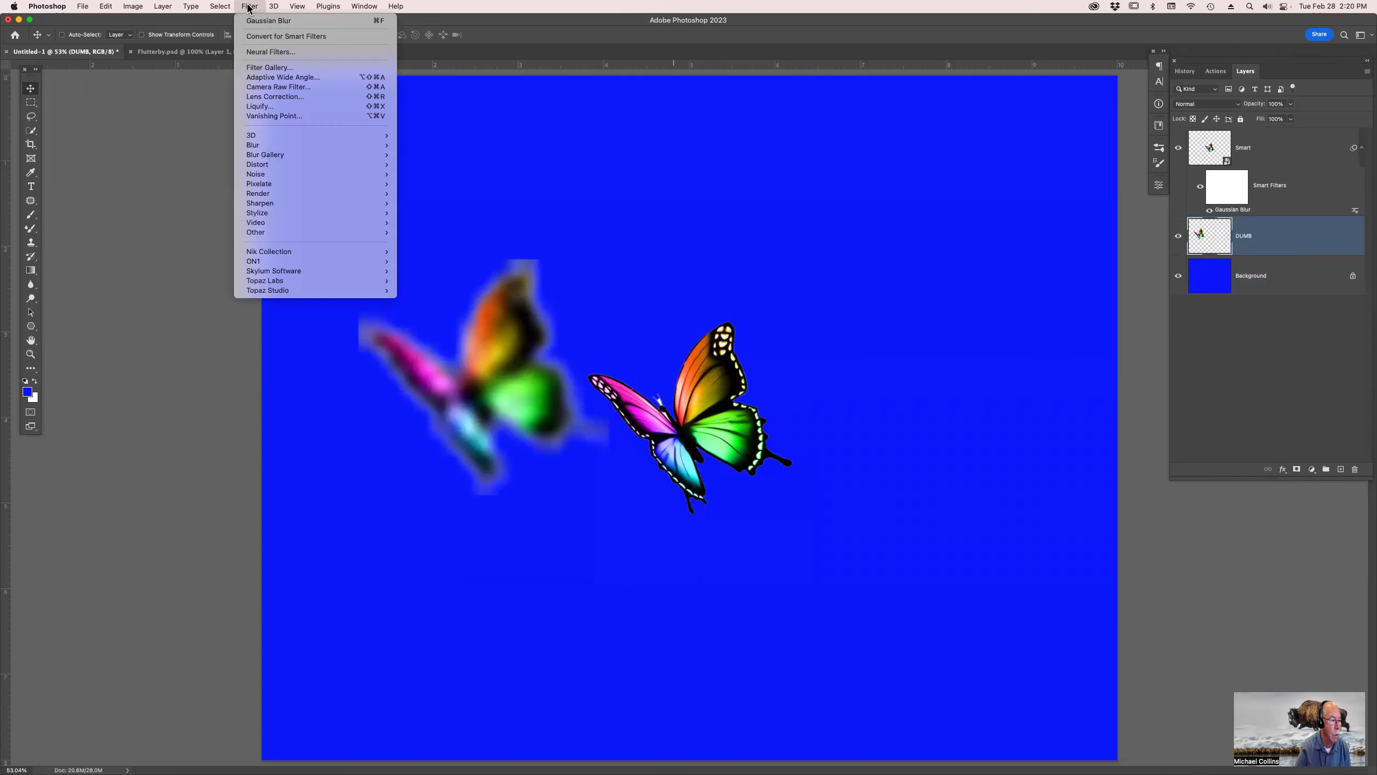
{"action": "mouse_move", "coordinate": [282, 205]}
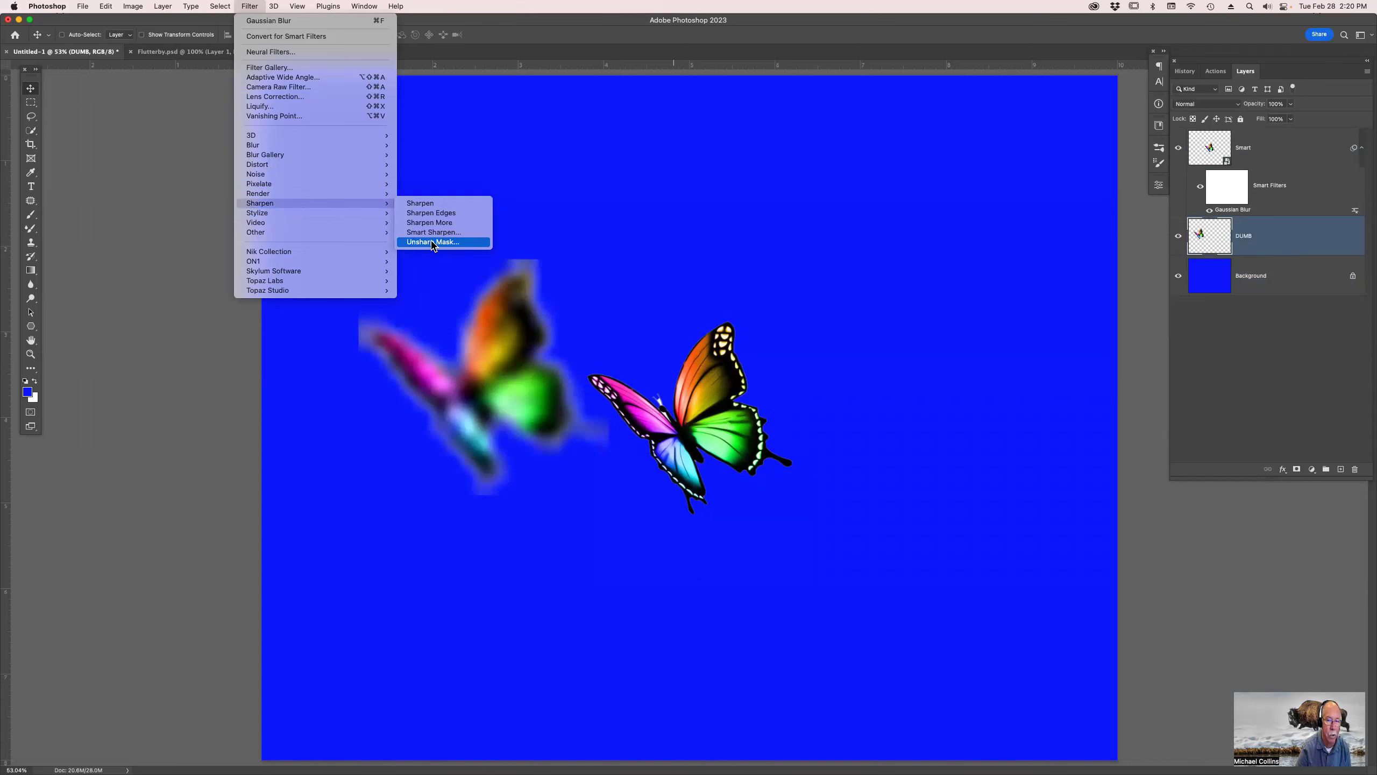
{"action": "left_click", "coordinate": [433, 242]}
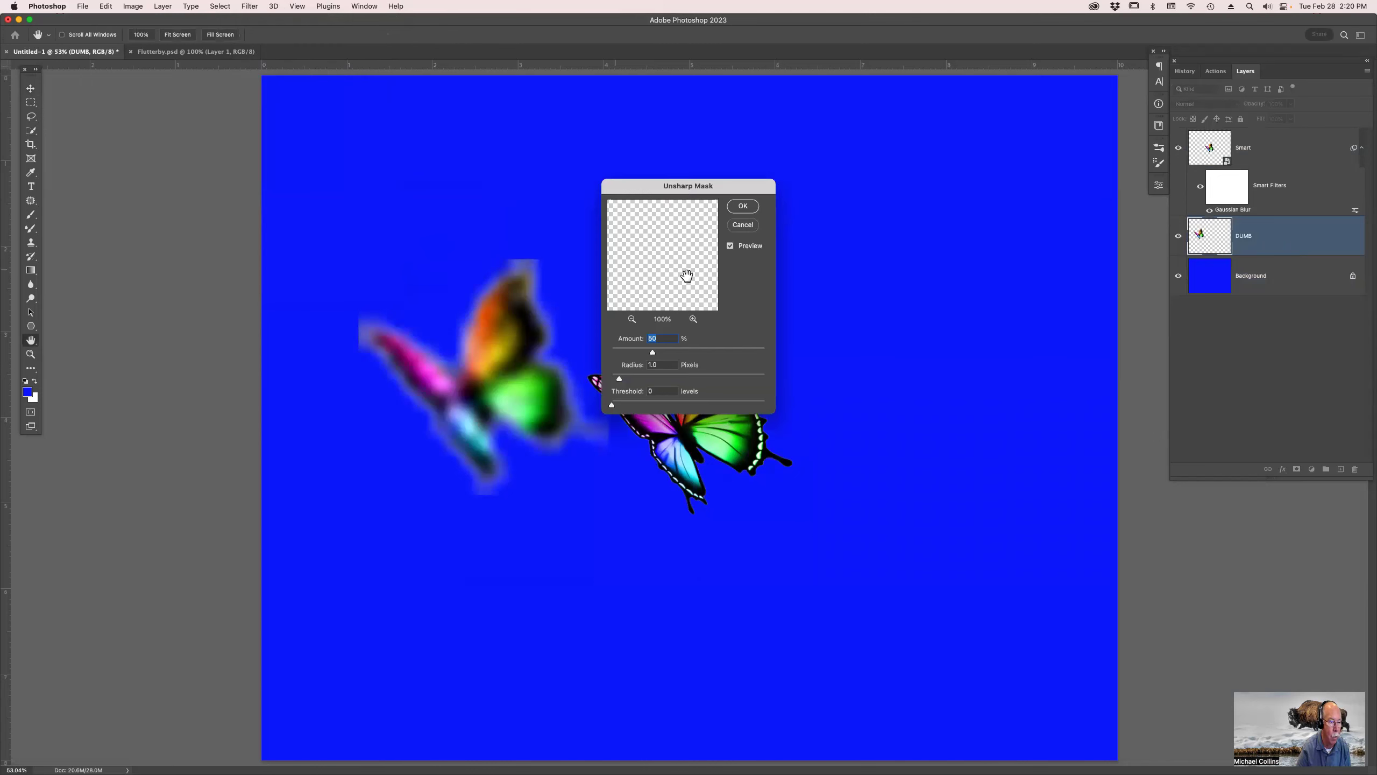
{"action": "left_click", "coordinate": [746, 210]}
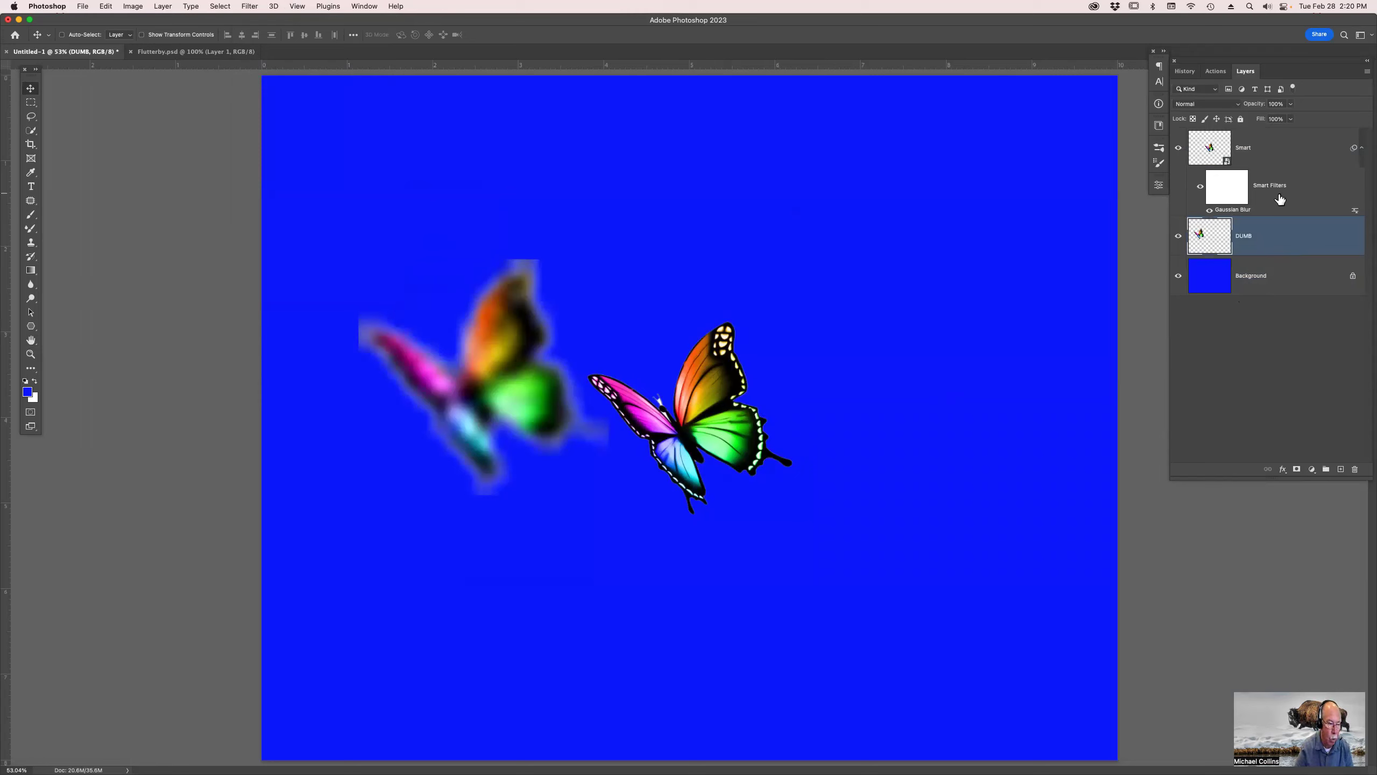
Step: Raise the Smart butterfly's Gaussian Blur smart filter radius to 2.3 pixels
{"action": "double_click", "coordinate": [1242, 210]}
{"action": "left_click", "coordinate": [864, 318]}
{"action": "left_click", "coordinate": [988, 173]}
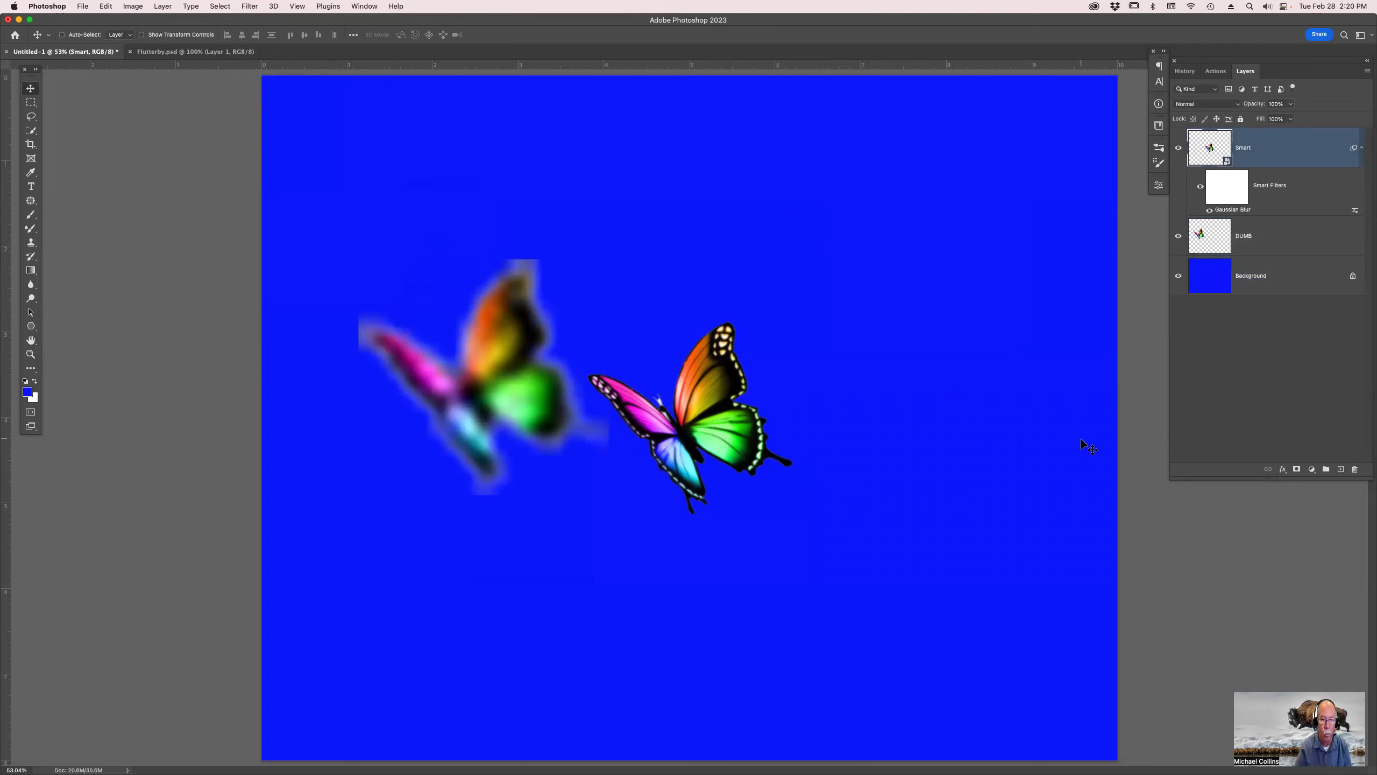
Step: Hide the DUMB layer and set the Gaussian Blur smart filter radius to 0.1 pixels
{"action": "key", "text": "super"}
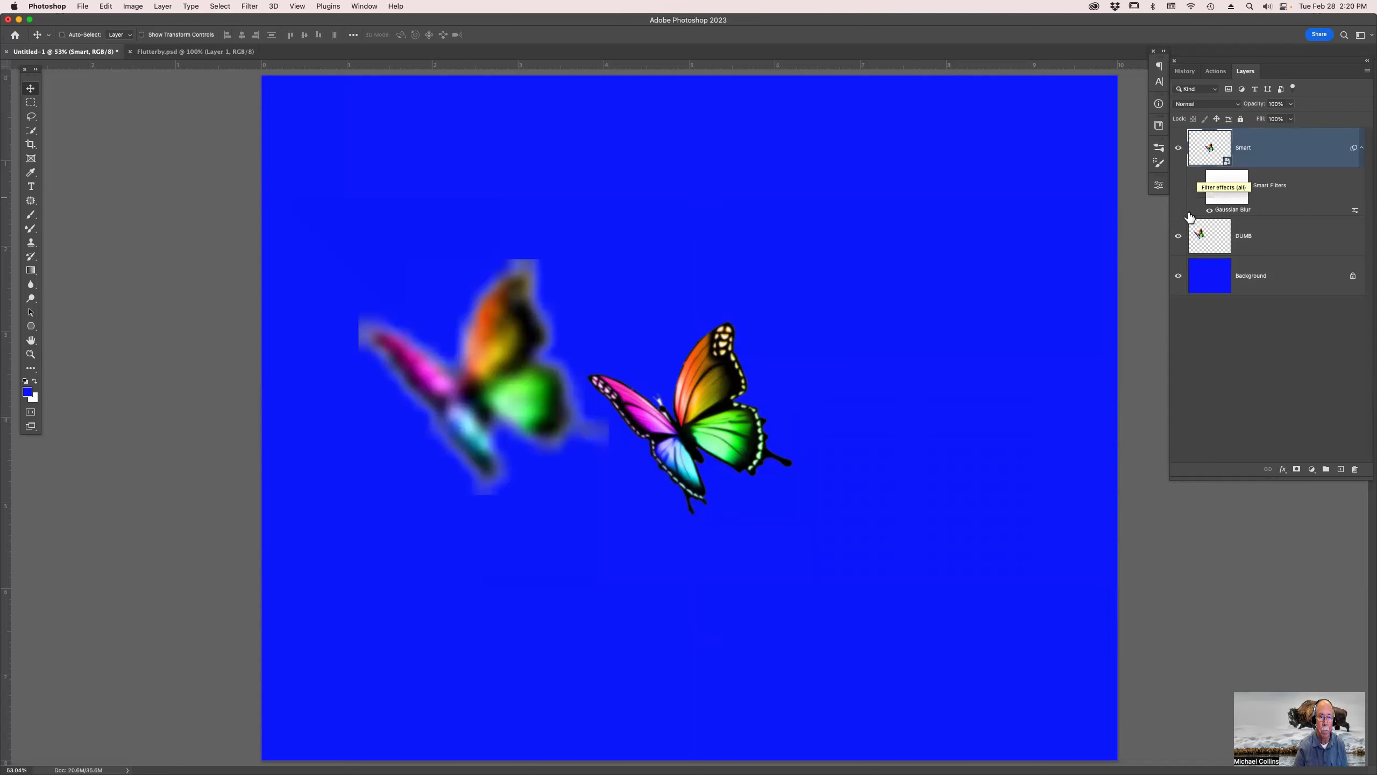
{"action": "left_click", "coordinate": [1179, 237]}
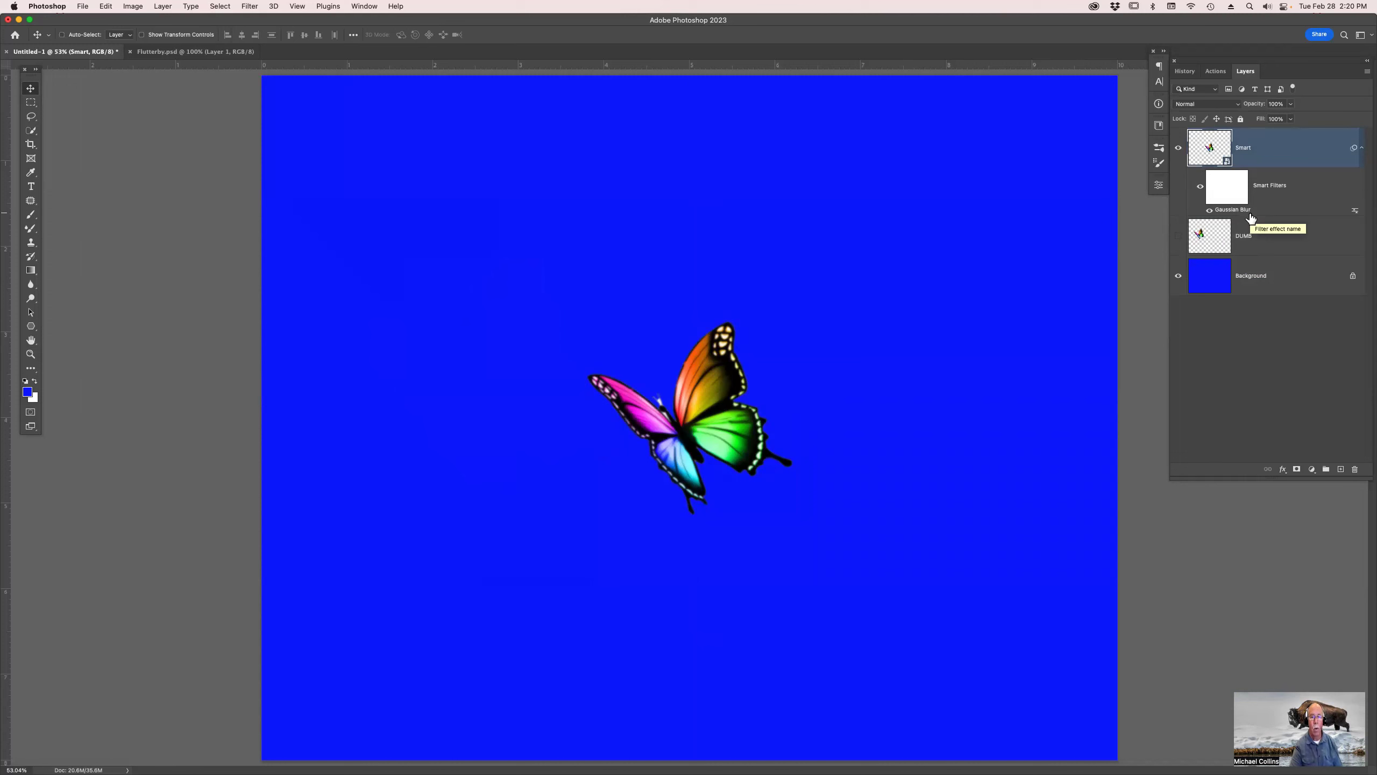
{"action": "double_click", "coordinate": [1236, 210]}
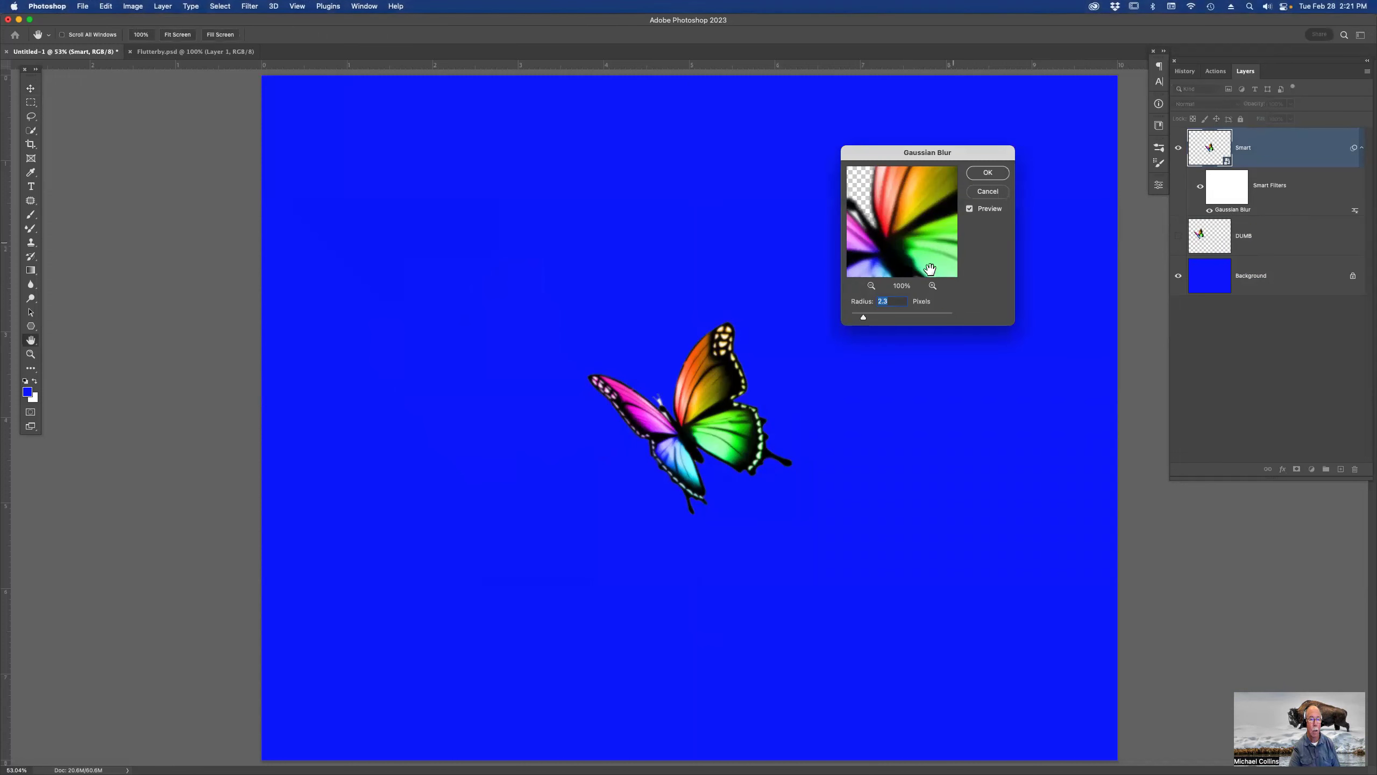
{"action": "left_click_drag", "start_coordinate": [864, 317], "coordinate": [850, 318]}
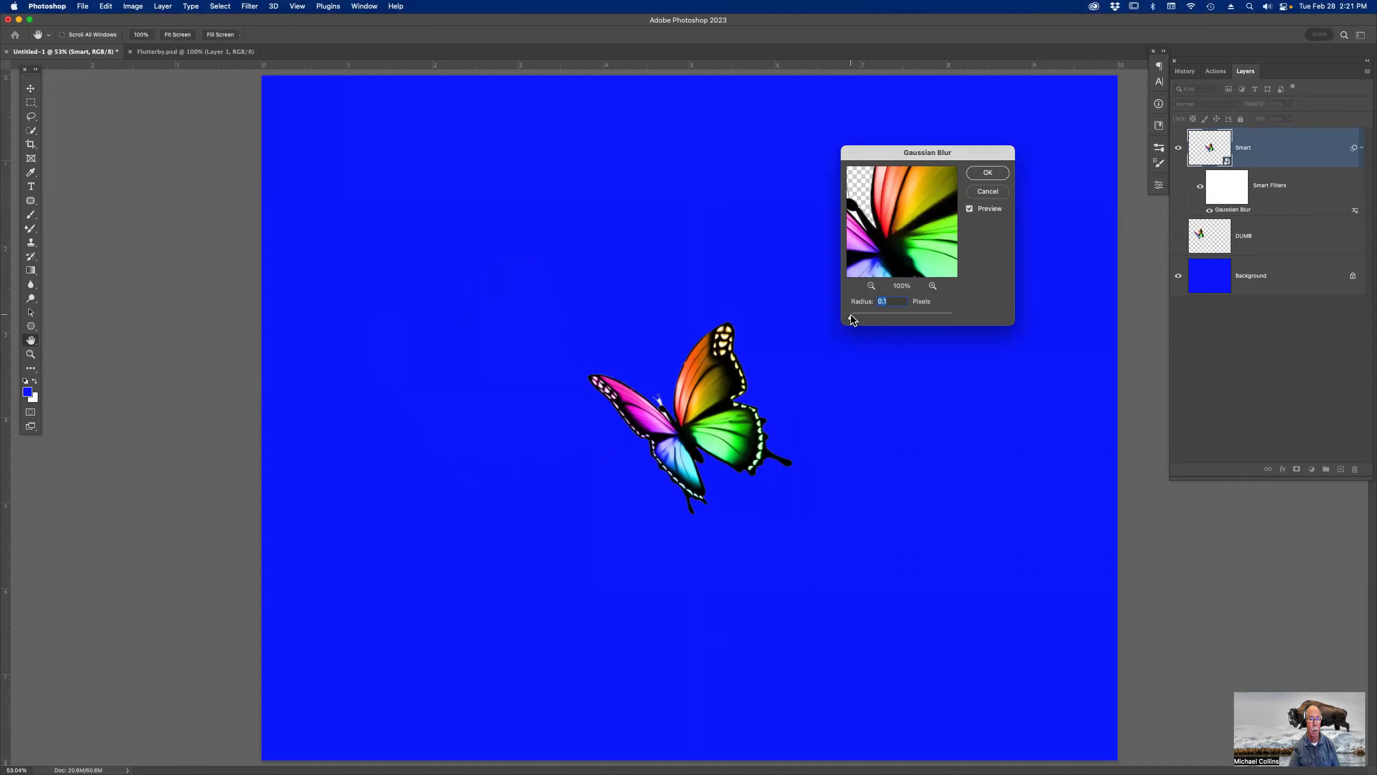
{"action": "left_click", "coordinate": [988, 174]}
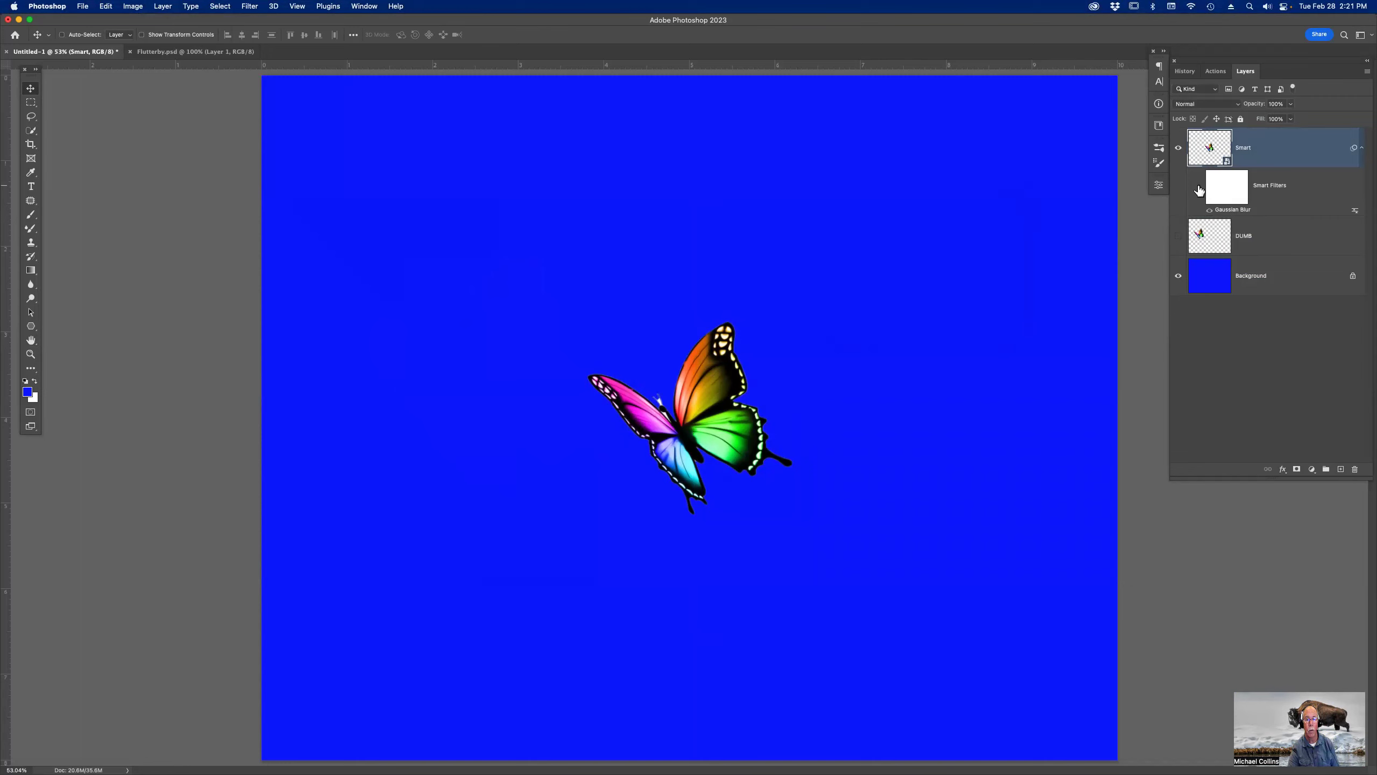
Step: Set the Gaussian Blur radius to 9.3 pixels and zoom to 200% to inspect it
{"action": "double_click", "coordinate": [1234, 210]}
{"action": "left_click_drag", "start_coordinate": [900, 319], "coordinate": [890, 317]}
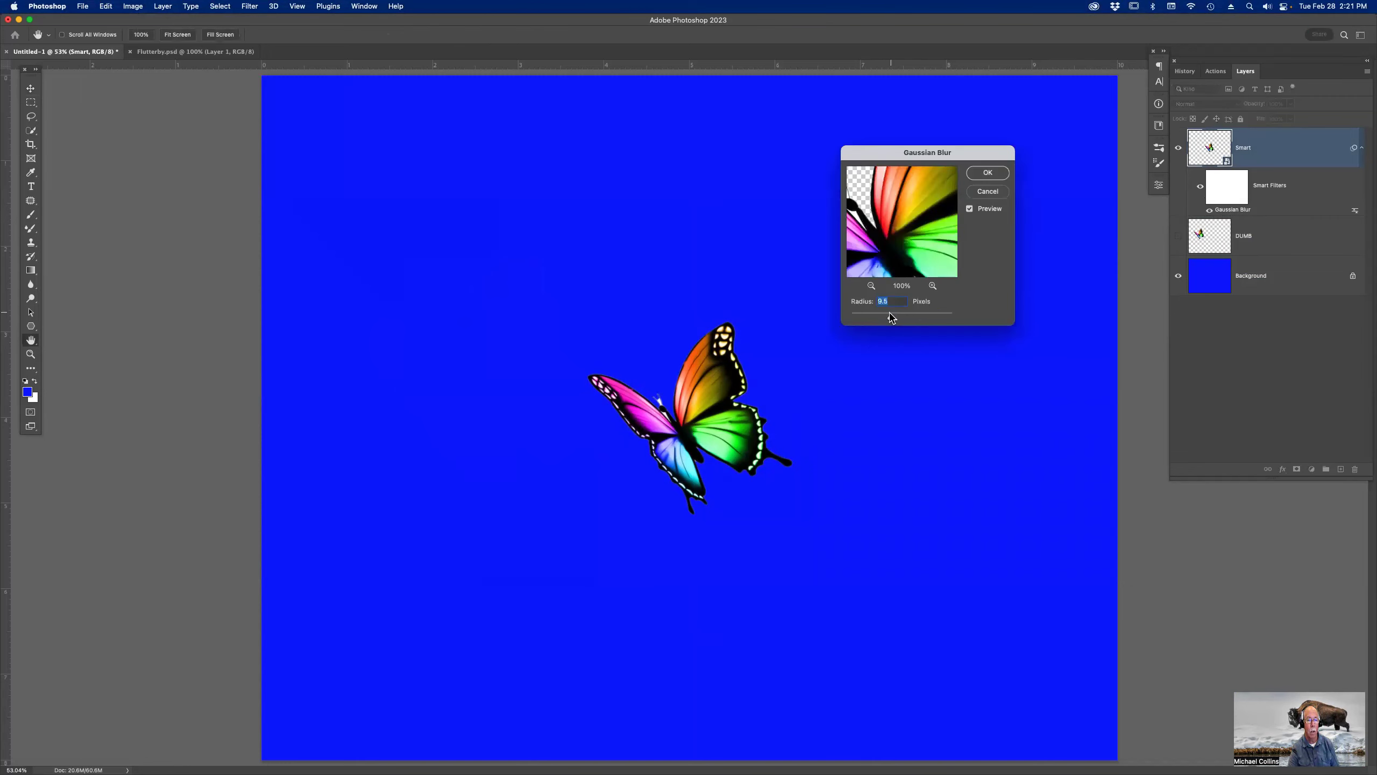
{"action": "key", "text": "Return"}
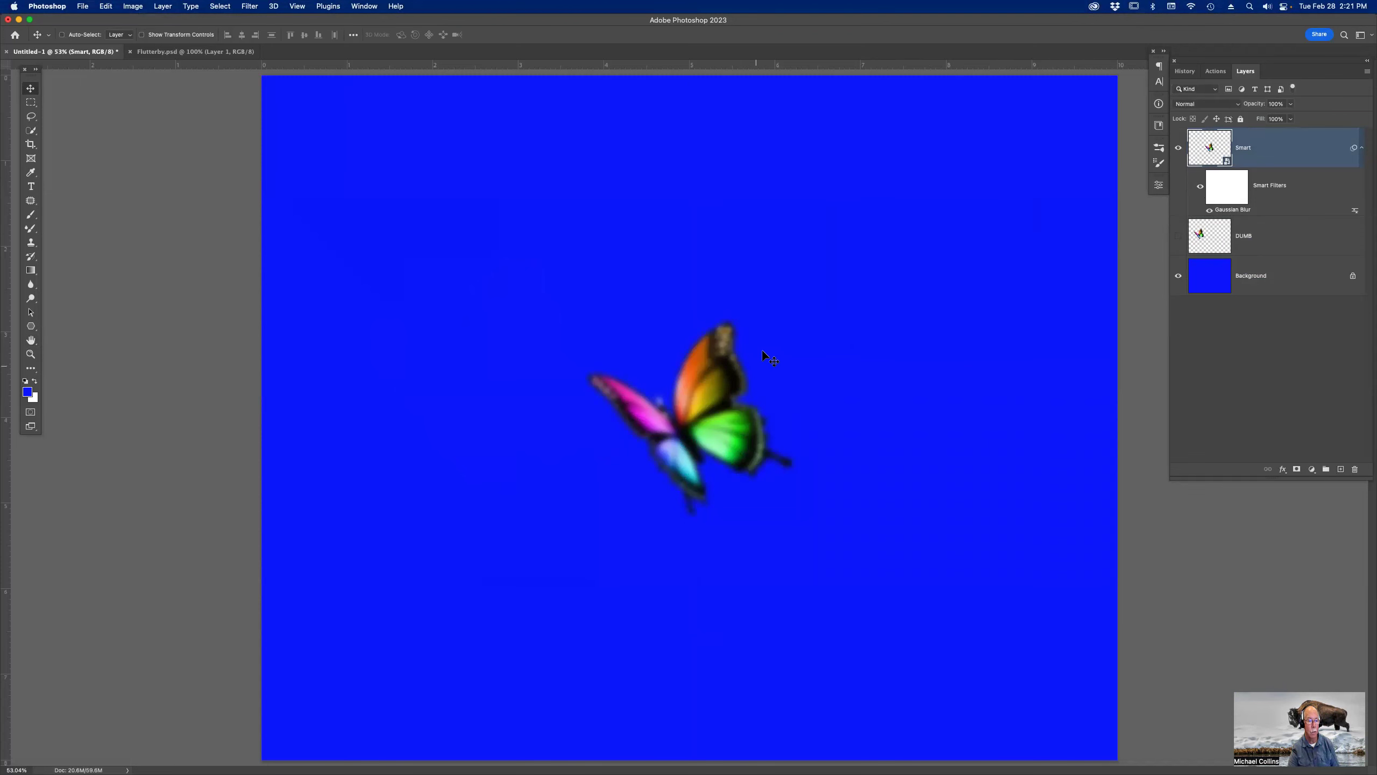
{"action": "key", "text": "super"}
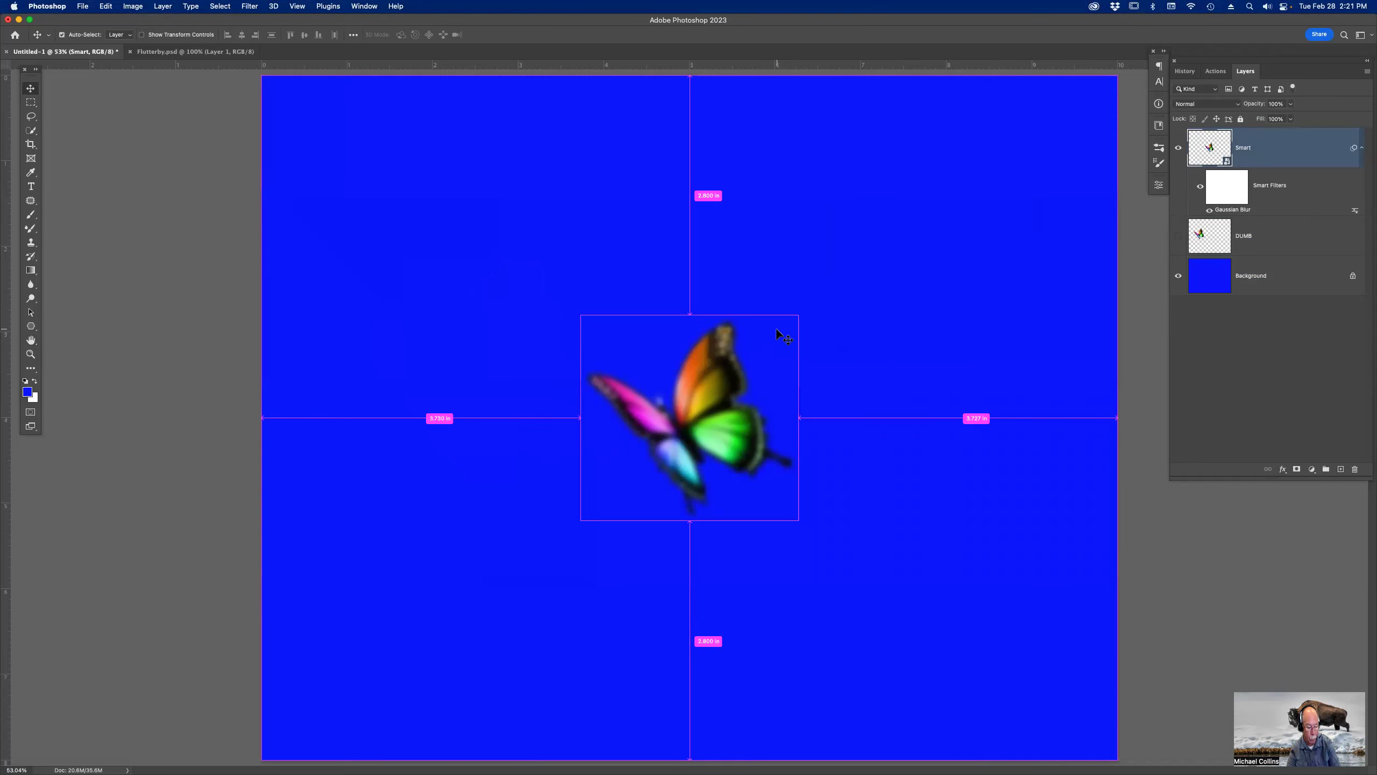
{"action": "key", "text": "super+plus"}
{"action": "key", "text": "super+plus"}
{"action": "key", "text": "super+plus"}
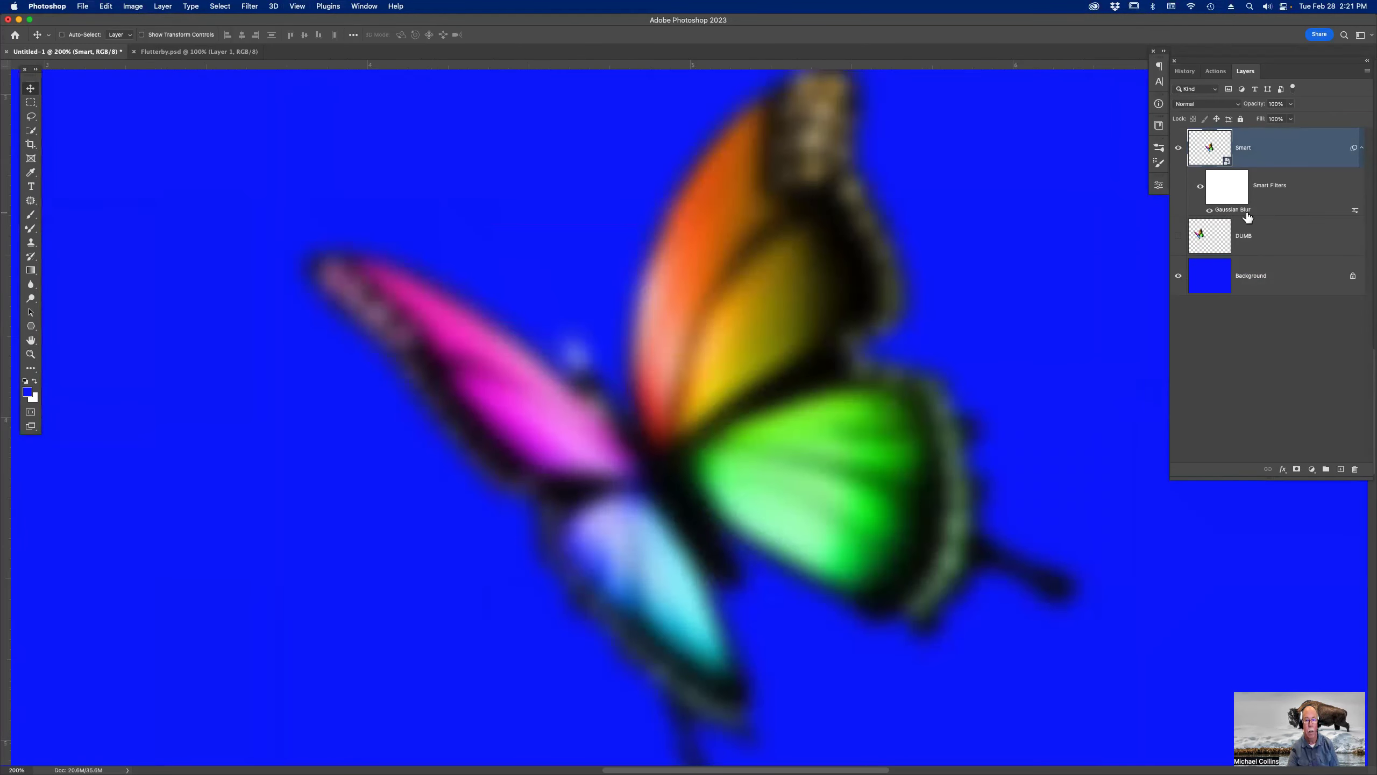
Step: Hide the Smart layer's smart filters so the butterfly looks sharp, then browse Filter > Topaz Labs
{"action": "left_click", "coordinate": [1200, 189]}
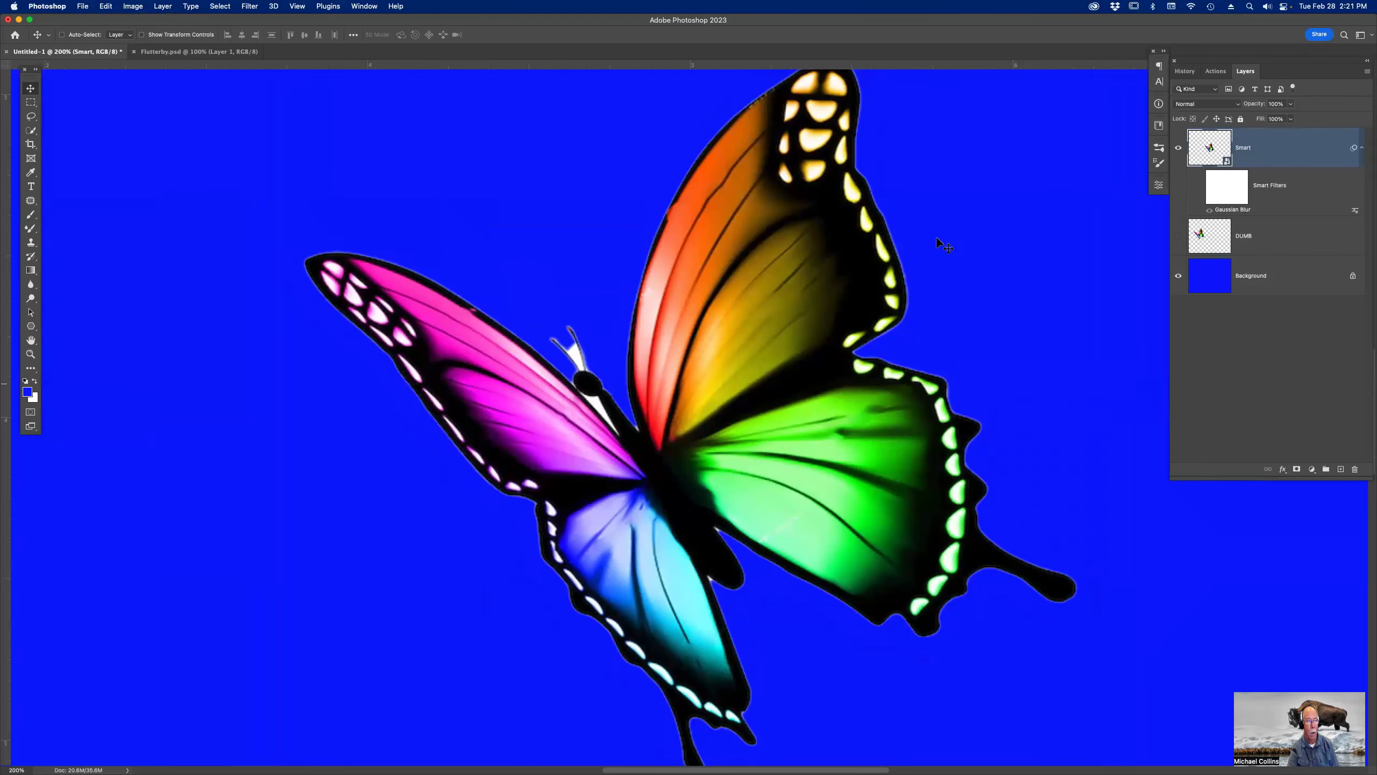
{"action": "left_click", "coordinate": [253, 7]}
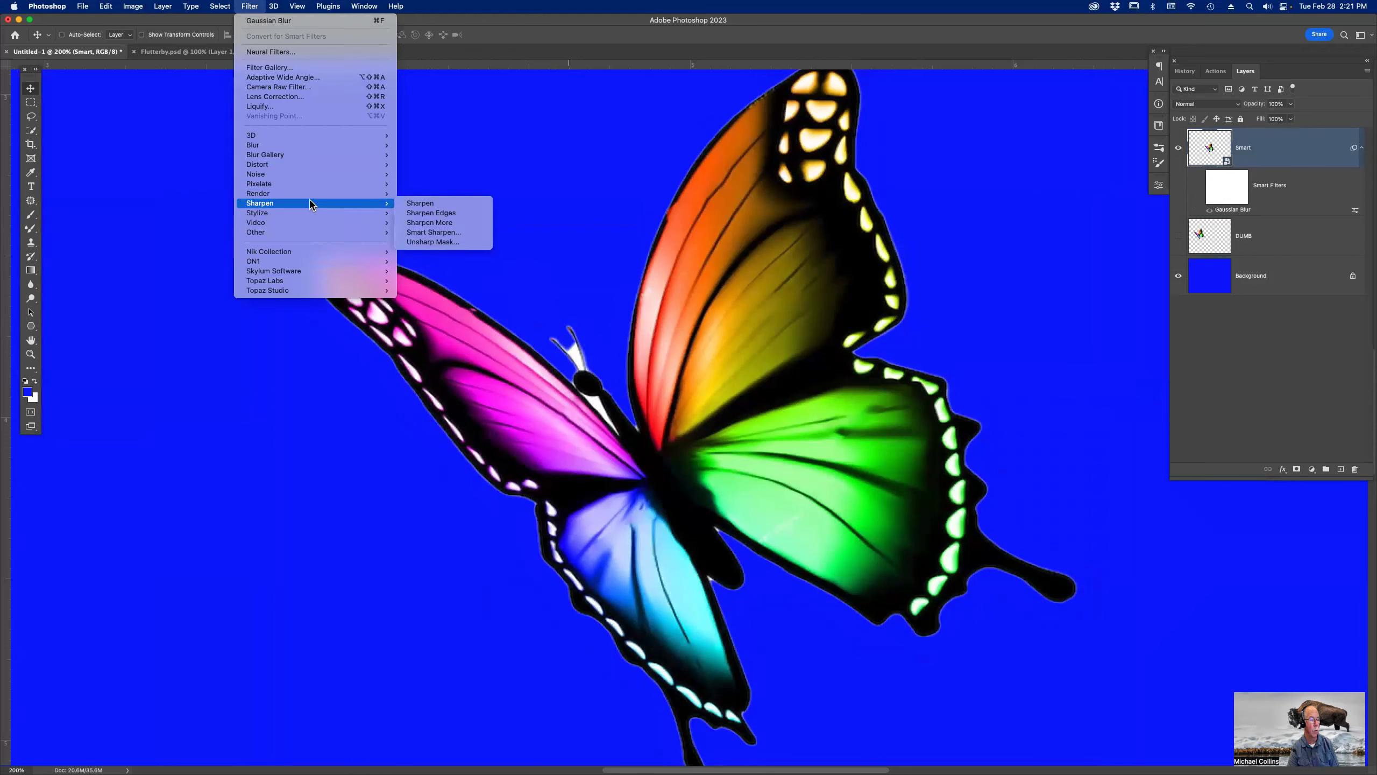
{"action": "mouse_move", "coordinate": [328, 282]}
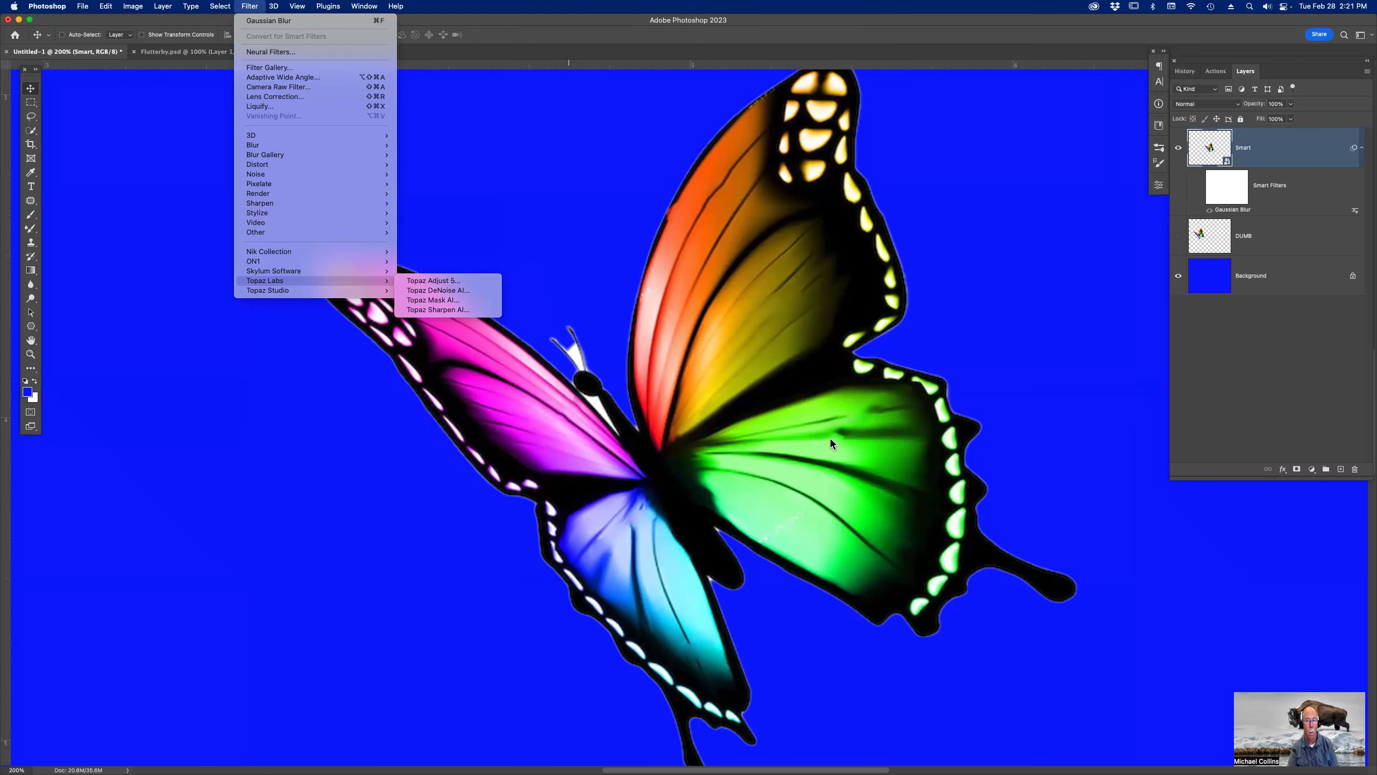
{"action": "key", "text": "Escape"}
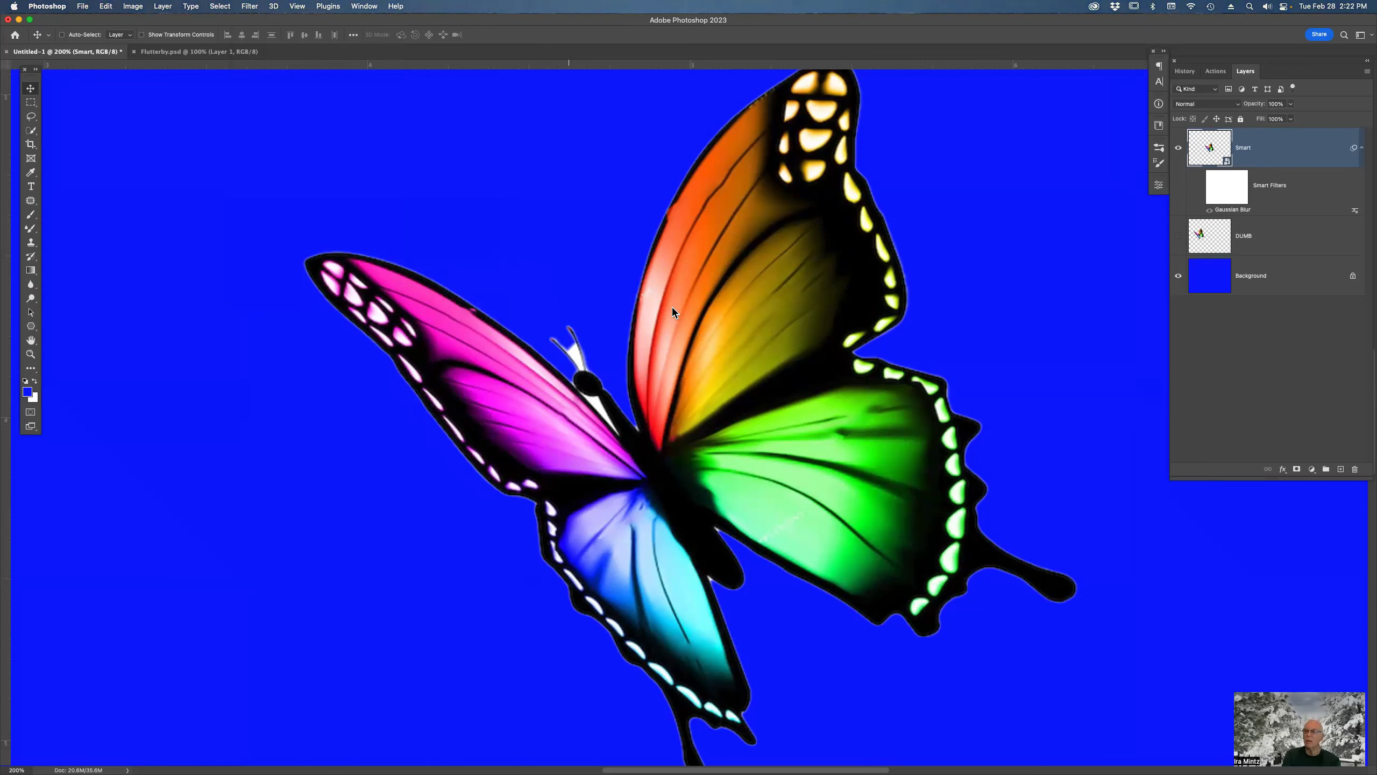
{"action": "left_click", "coordinate": [47, 6]}
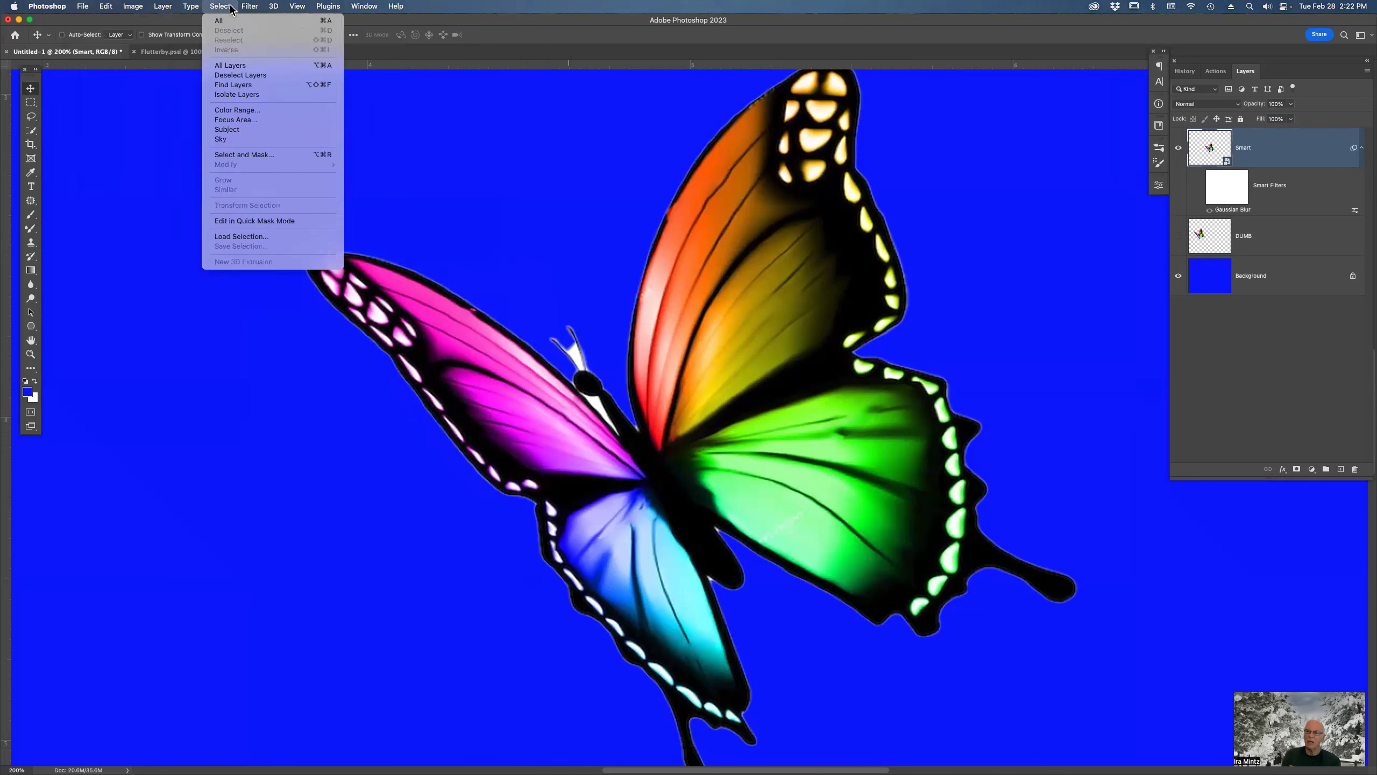
{"action": "left_click", "coordinate": [245, 6]}
{"action": "left_click", "coordinate": [250, 6]}
{"action": "mouse_move", "coordinate": [317, 265]}
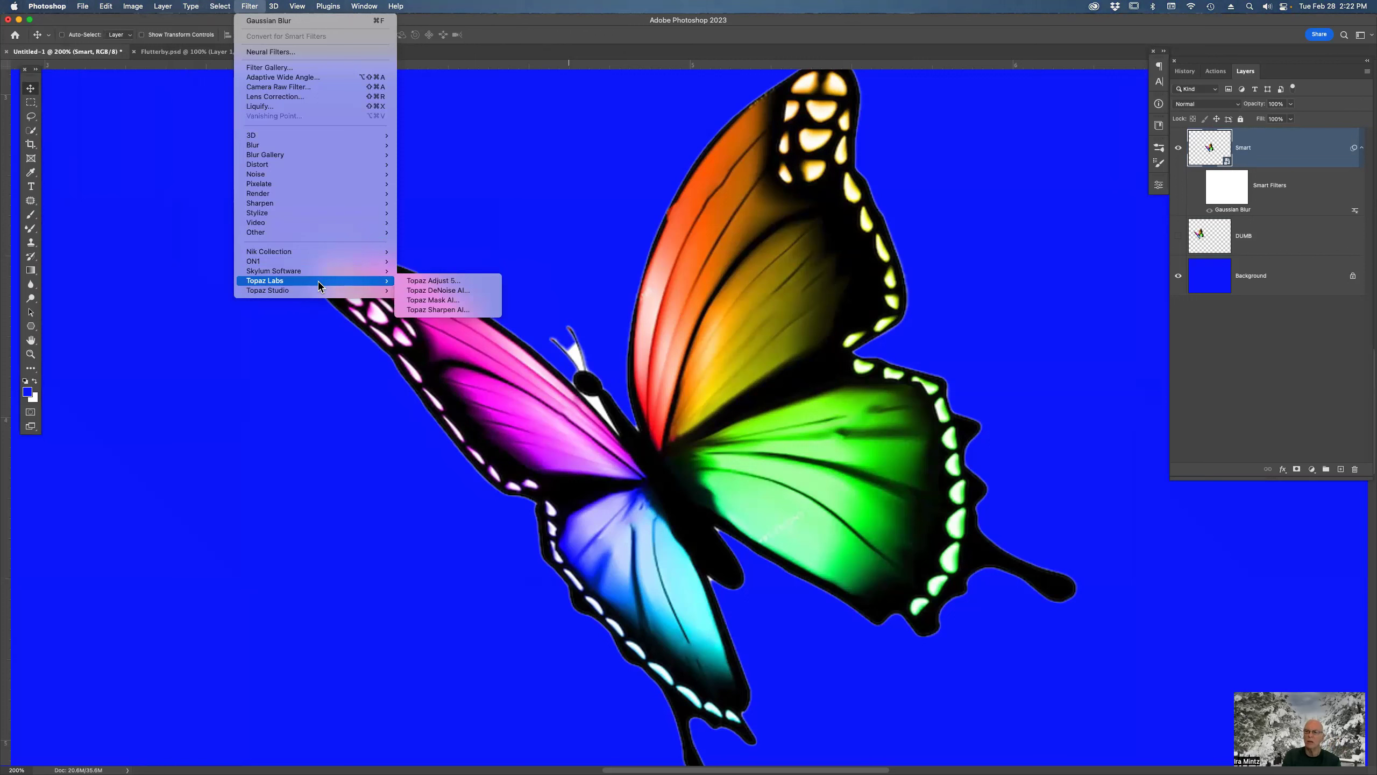
Step: Run Topaz Sharpen AI with Out of Focus – Very Blurry (Remove Blur 30, Suppress Noise 10)
{"action": "left_click", "coordinate": [443, 311]}
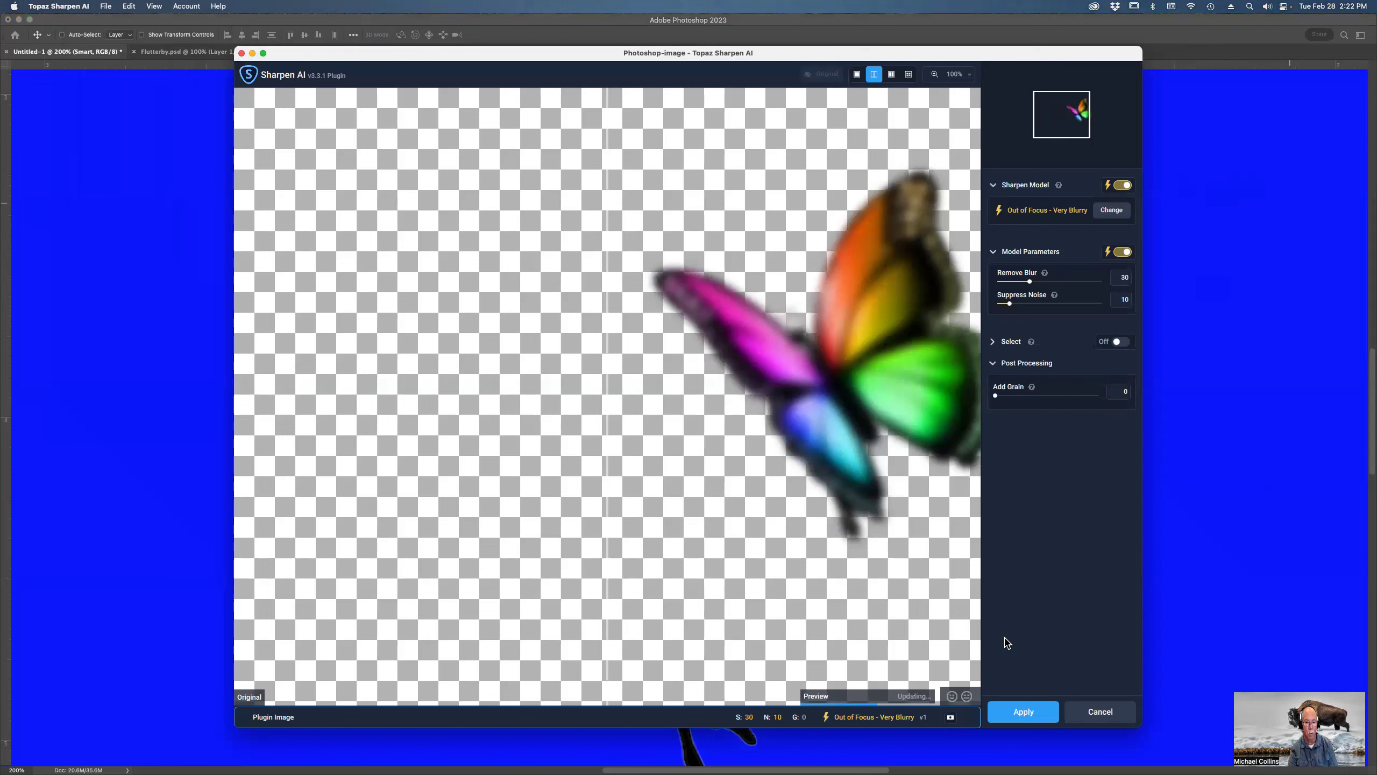
{"action": "left_click", "coordinate": [1021, 715]}
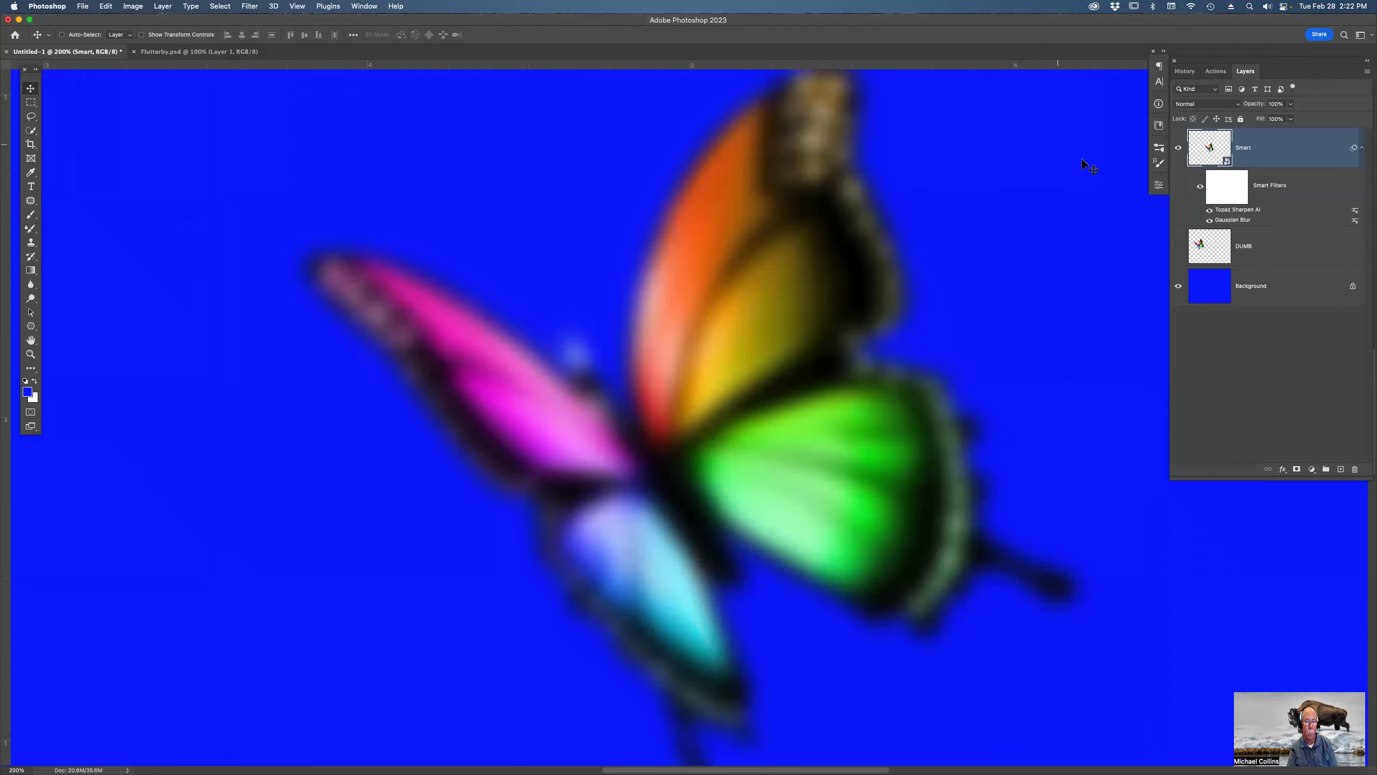
Step: Re-enable the smart filters so sharpening renders, then hide the Topaz Sharpen AI filter to compare
{"action": "left_click", "coordinate": [1211, 220]}
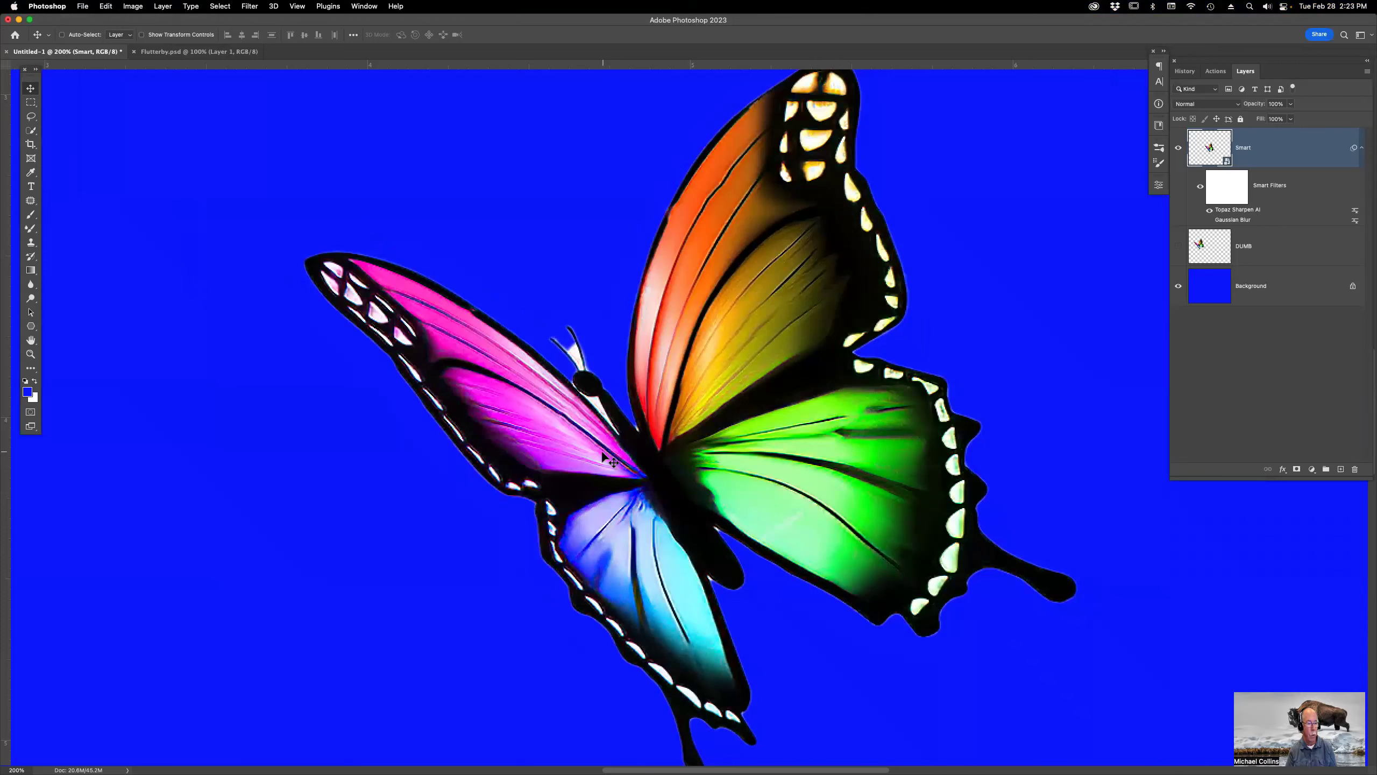
{"action": "left_click", "coordinate": [1209, 211]}
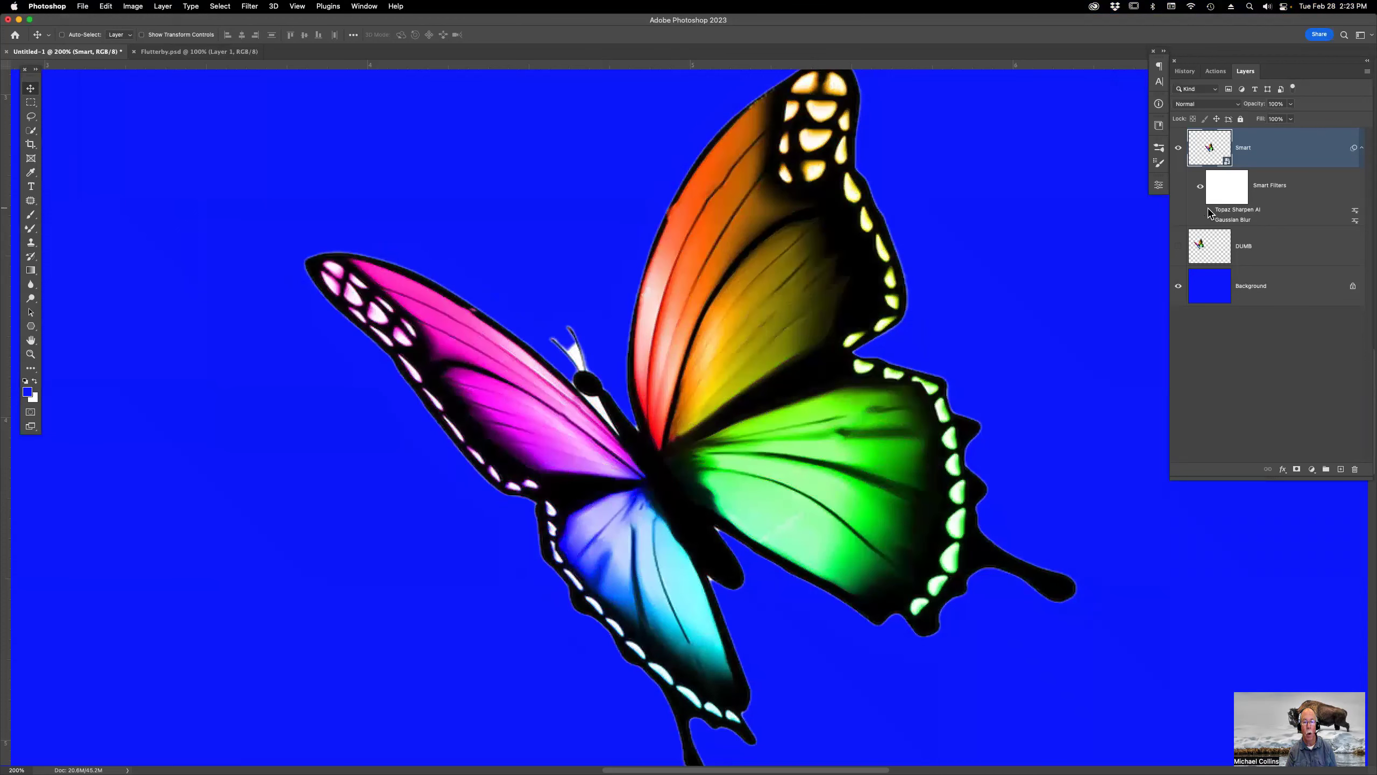
Step: Turn the Topaz Sharpen AI filter back on and cancel its window without reapplying
{"action": "left_click", "coordinate": [1209, 212]}
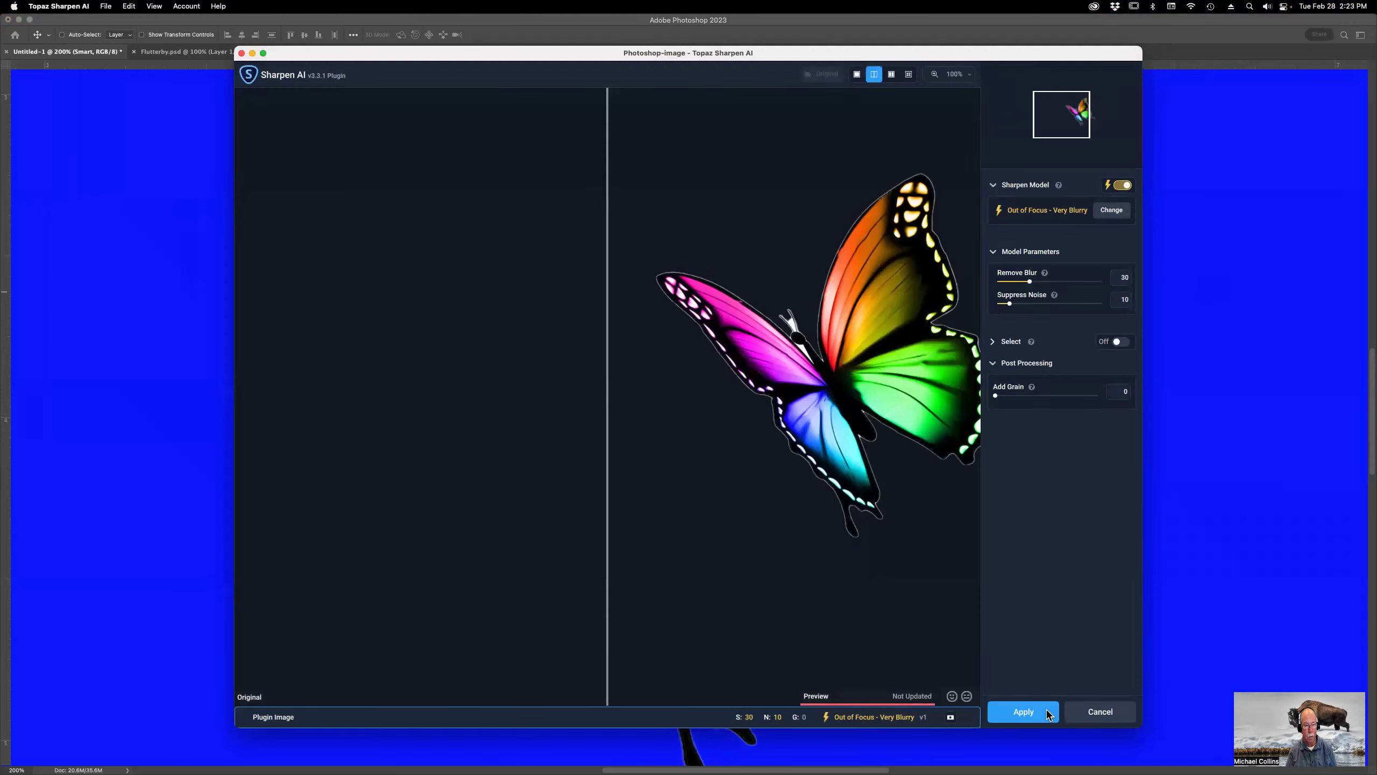
{"action": "left_click", "coordinate": [1091, 713]}
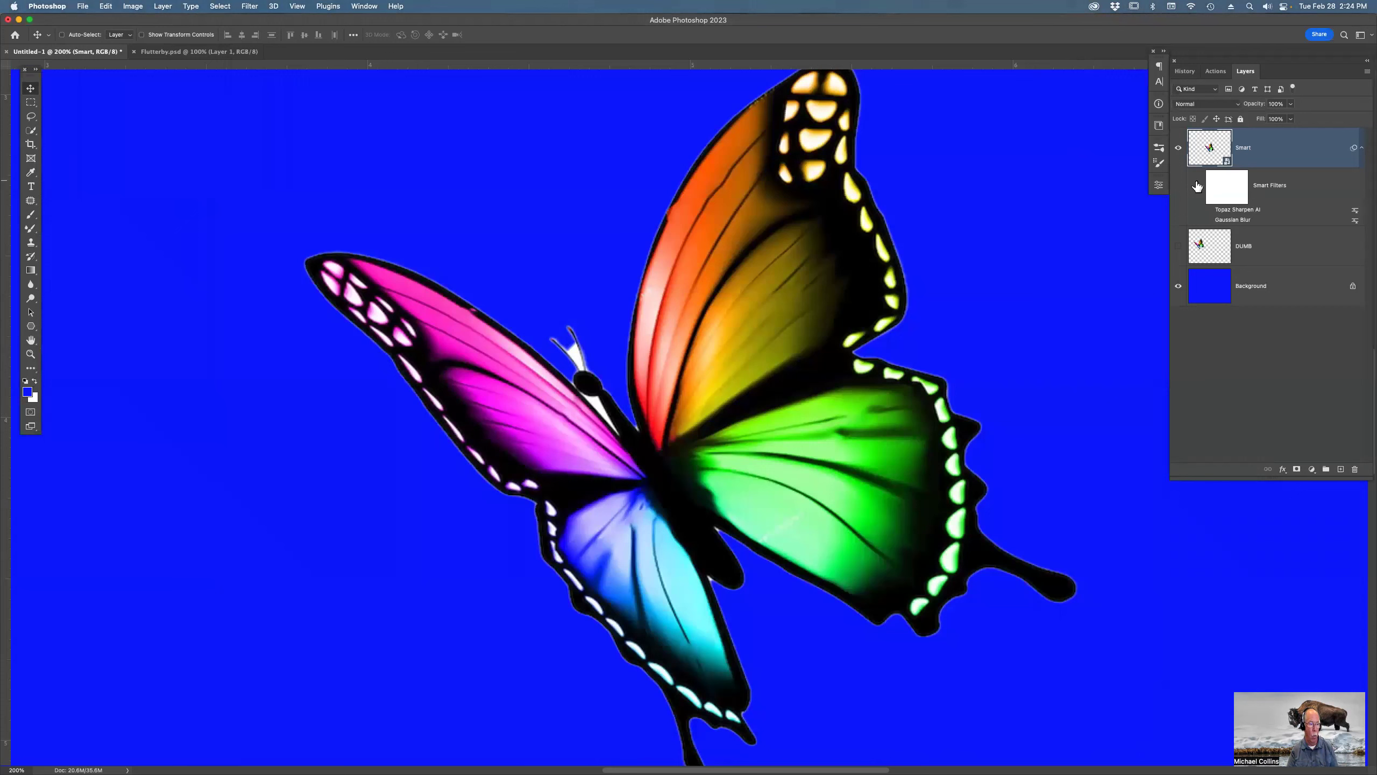
Step: Close Untitled-1 with Don't Save, then close the remaining butterfly document
{"action": "left_click", "coordinate": [250, 7]}
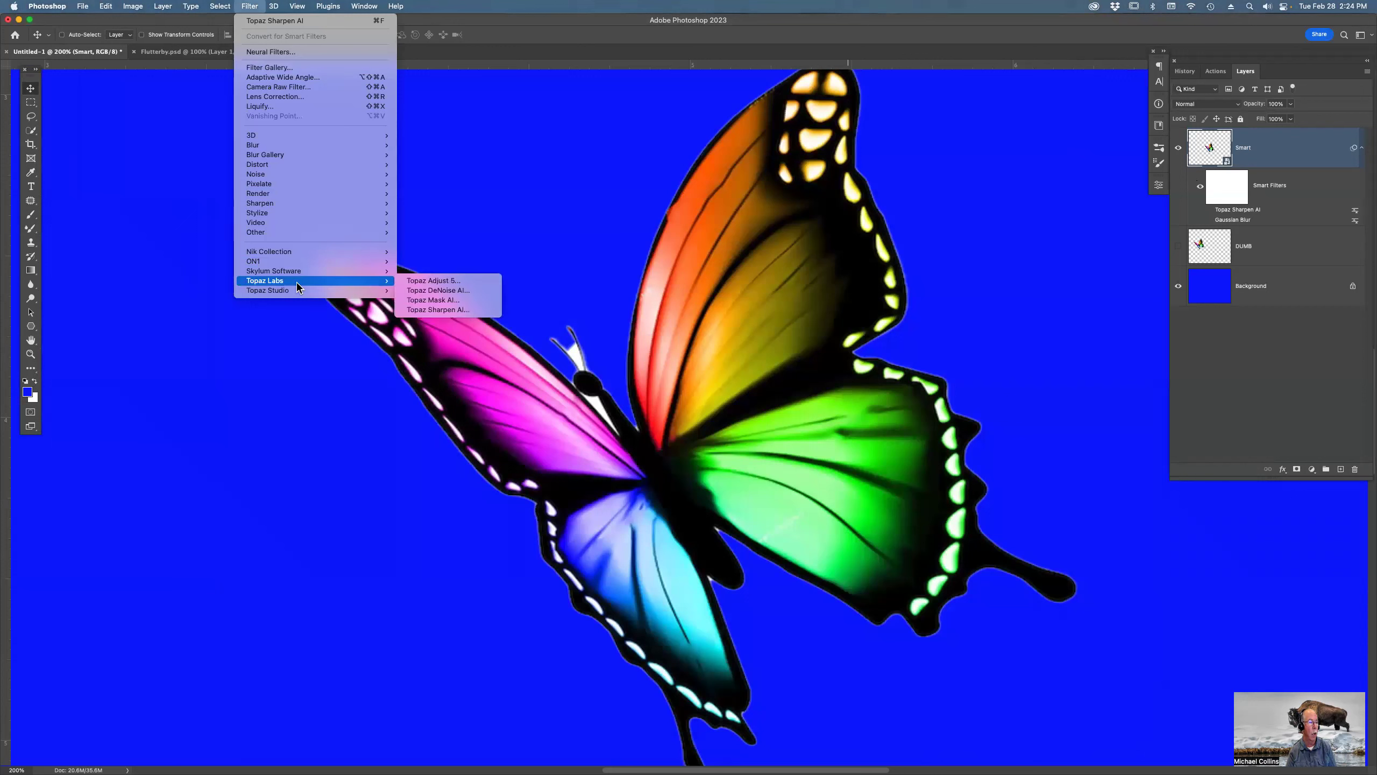
{"action": "mouse_move", "coordinate": [310, 272]}
{"action": "key", "text": "Escape"}
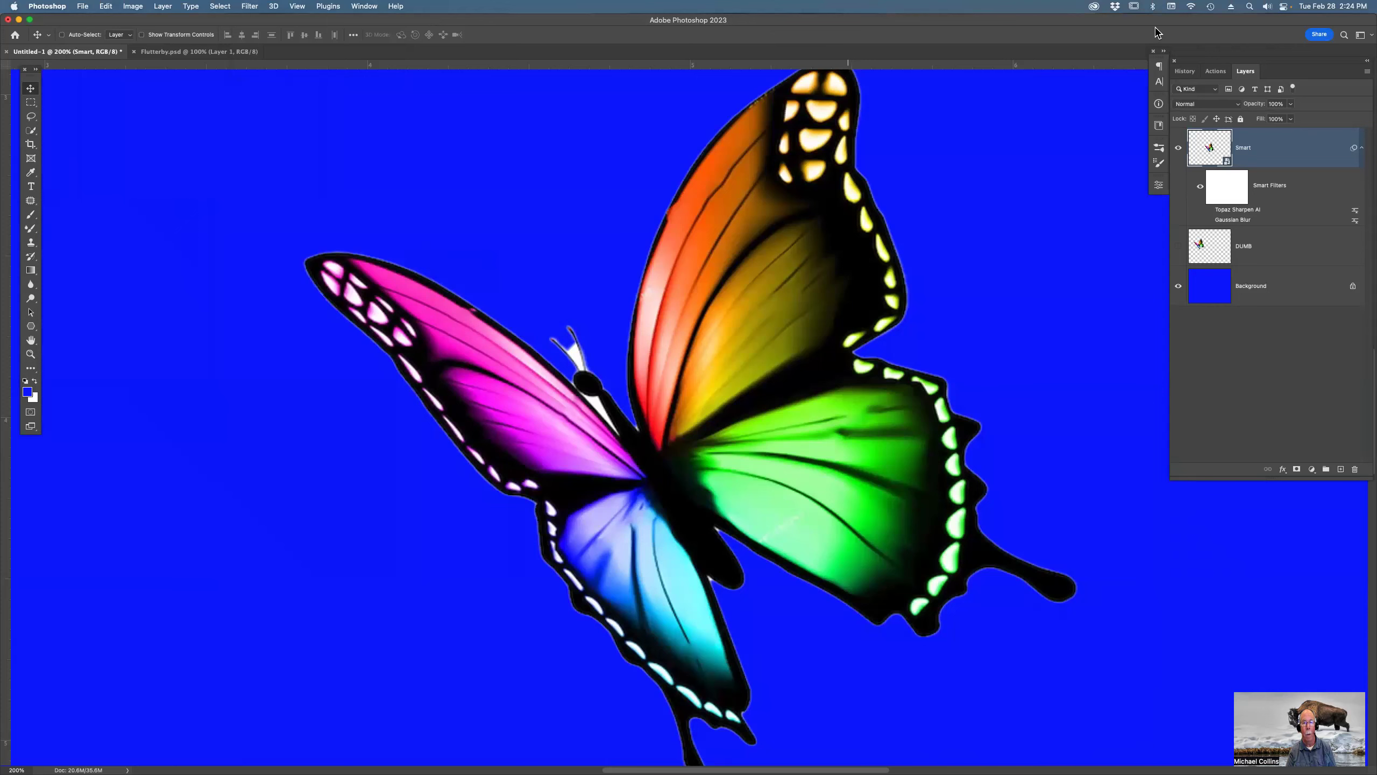
{"action": "key", "text": "super+w"}
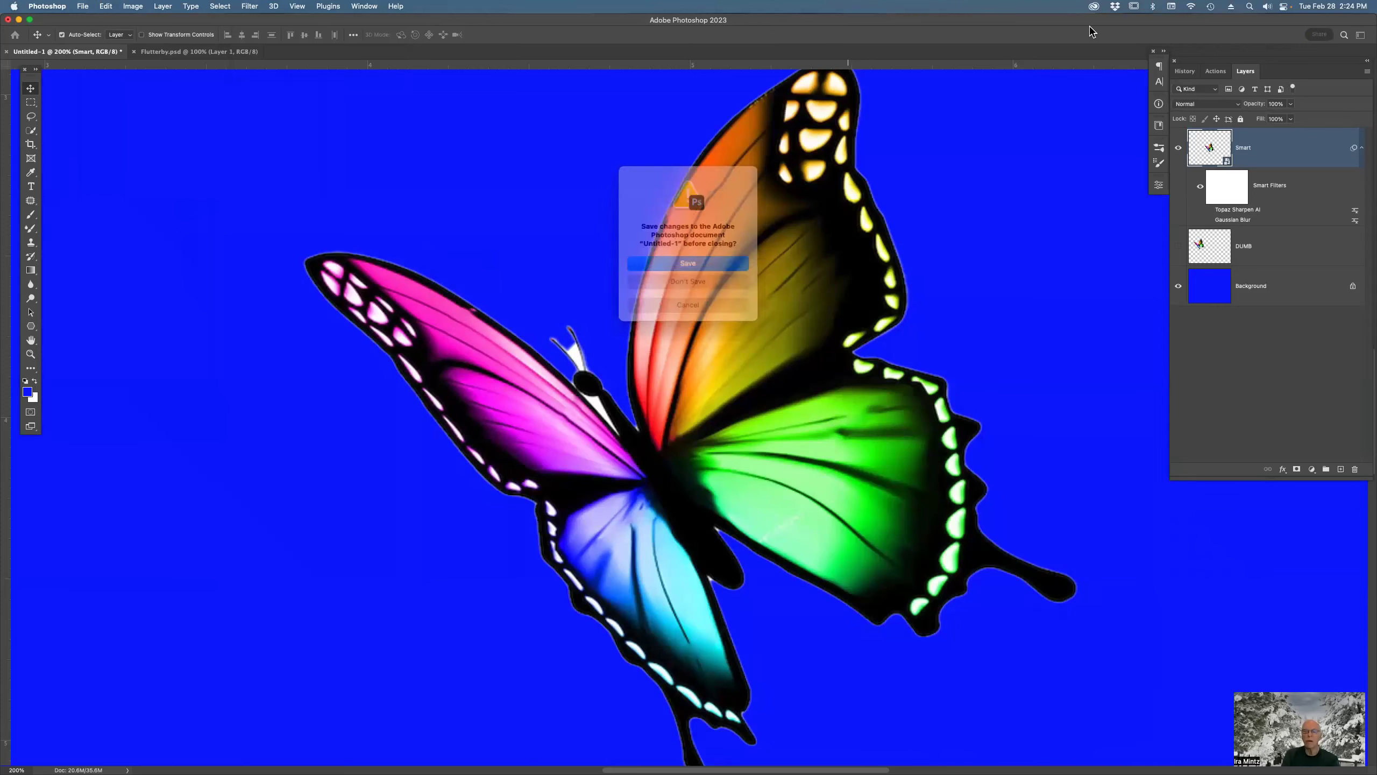
{"action": "left_click", "coordinate": [688, 281]}
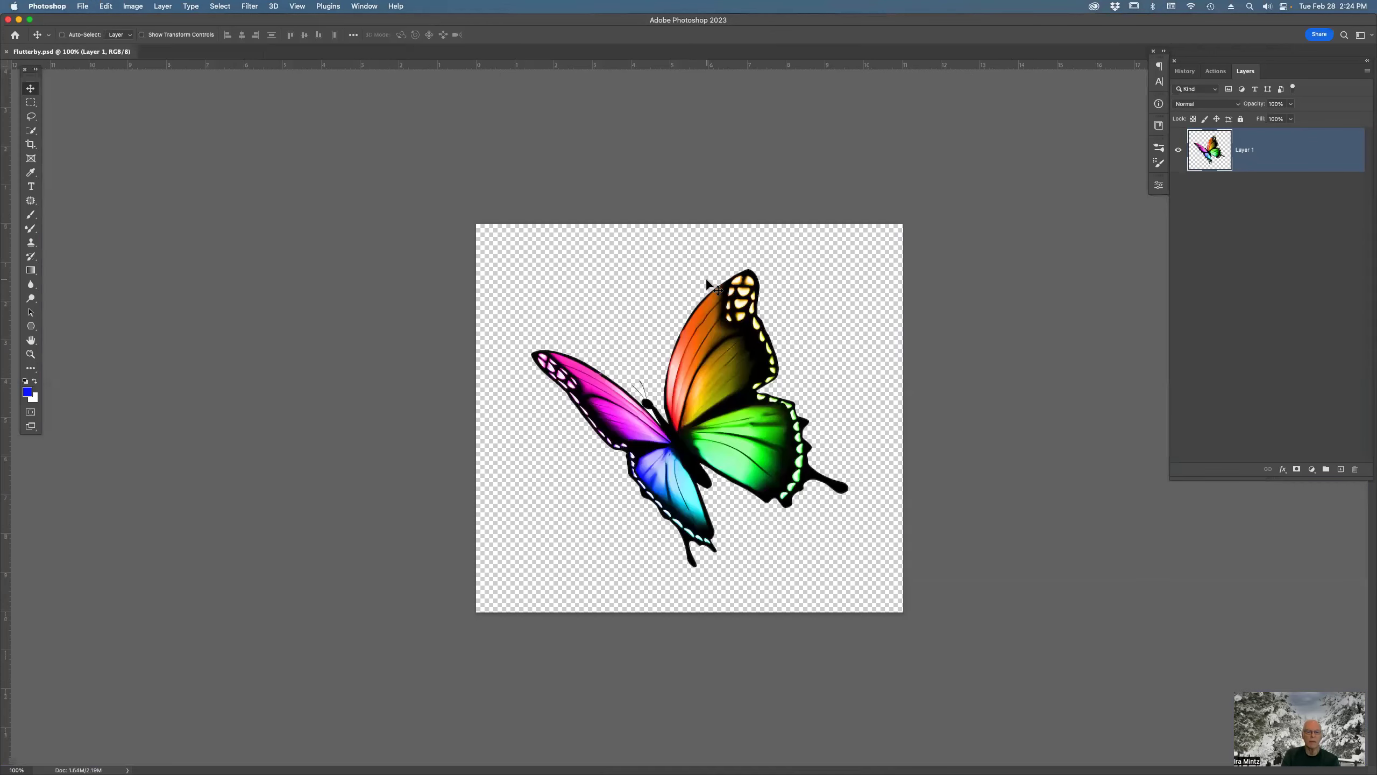
{"action": "key", "text": "super+w"}
Step: In Bridge, select Eagles_Feb_0119.NEF and open it in Camera Raw
{"action": "key", "text": "super+Tab"}
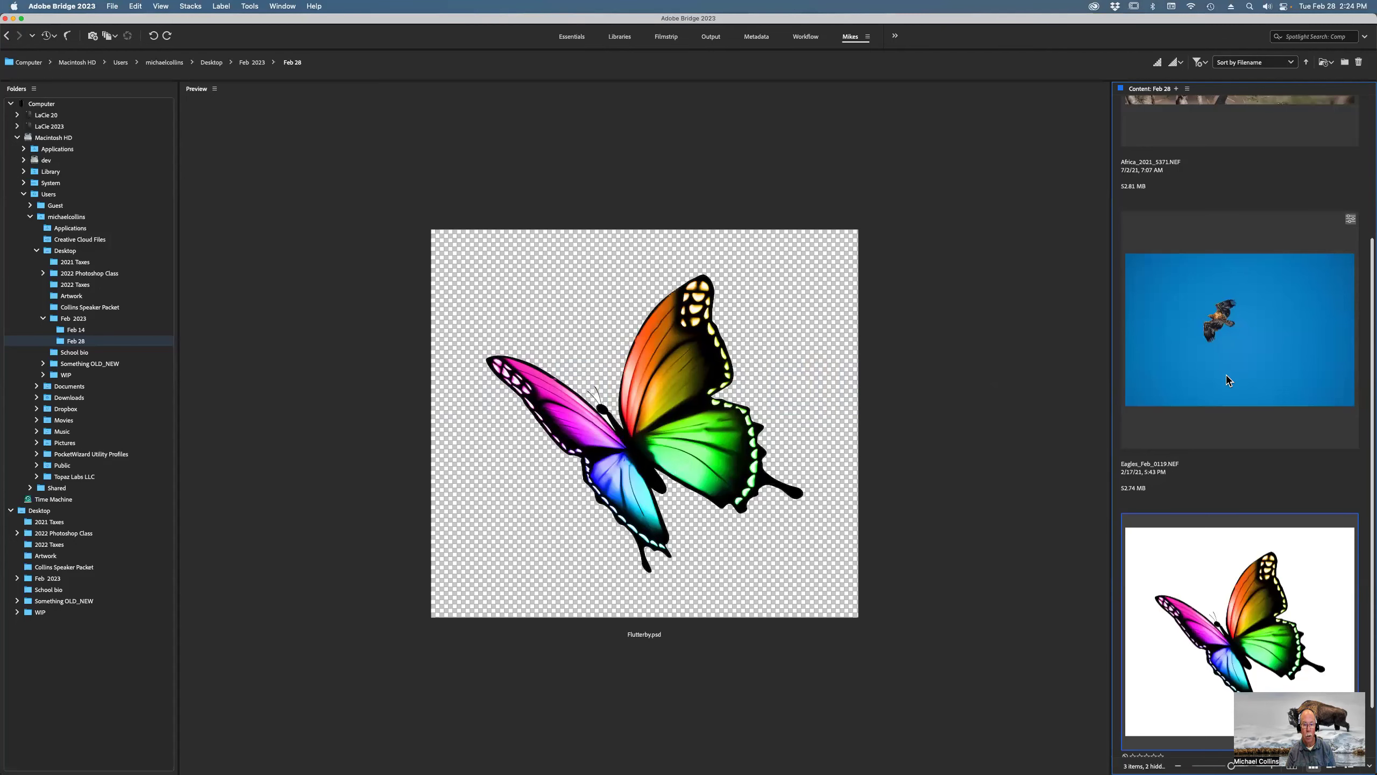
{"action": "left_click", "coordinate": [1218, 335]}
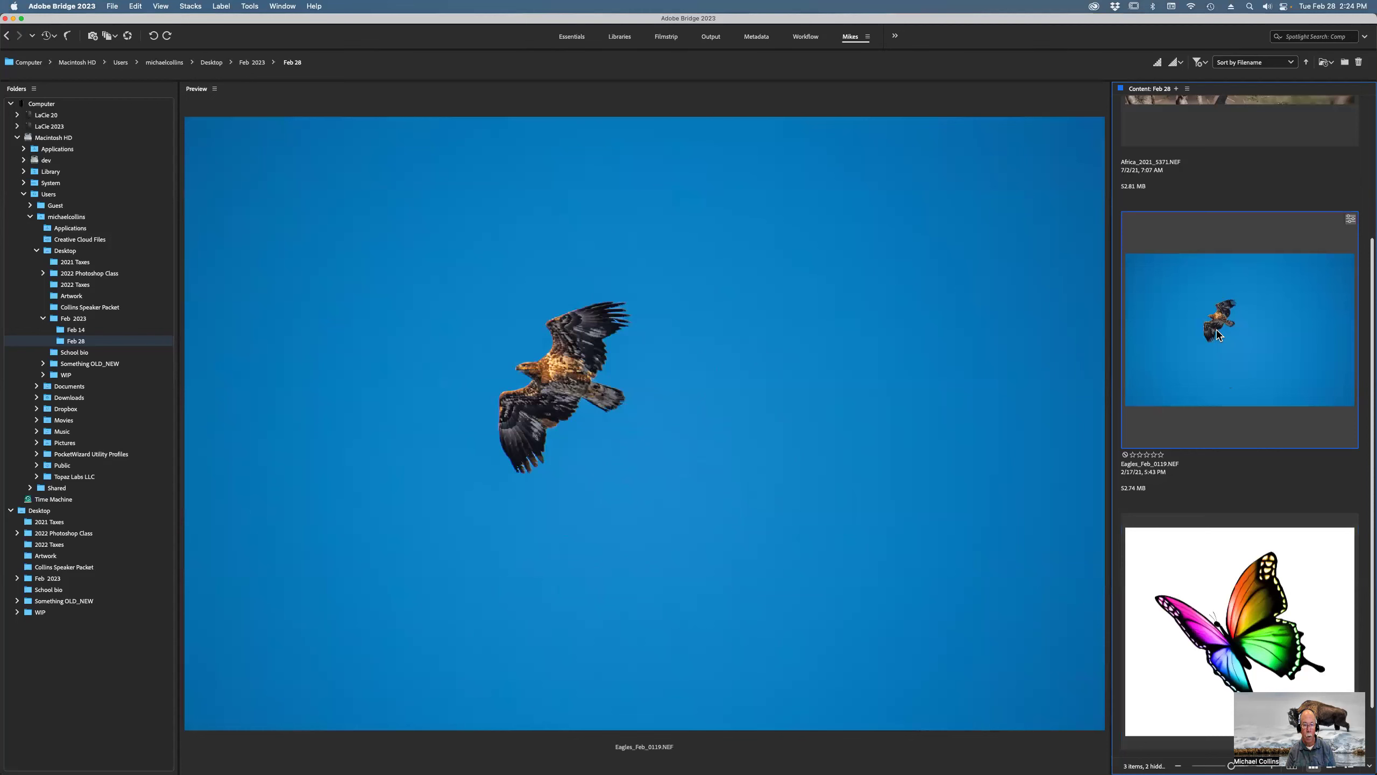
{"action": "double_click", "coordinate": [1218, 335]}
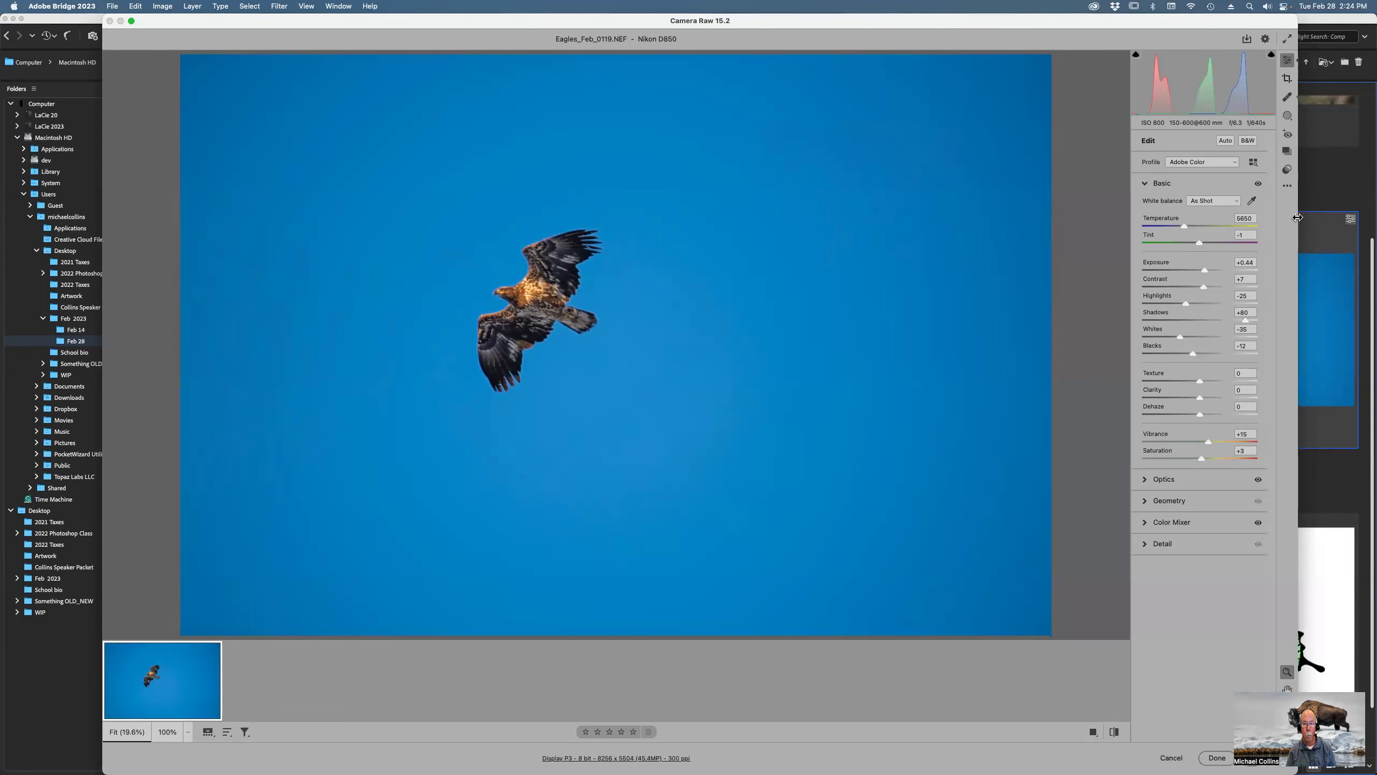
Step: Zoom the eagle to 46.7% and shrink the Camera Raw window, holding Shift for Open Object
{"action": "left_click_drag", "start_coordinate": [1298, 217], "coordinate": [1126, 216]}
{"action": "left_click_drag", "start_coordinate": [442, 252], "coordinate": [495, 322]}
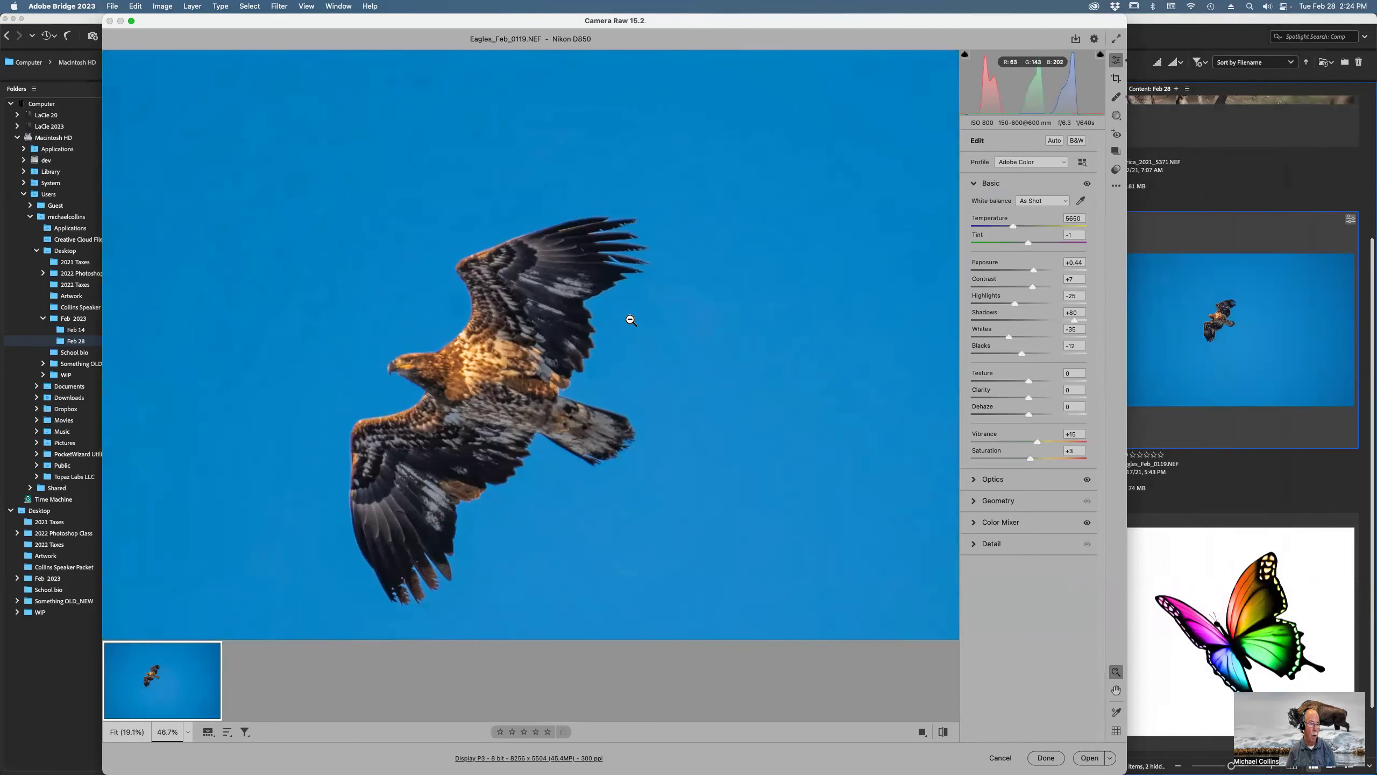
{"action": "right_click", "coordinate": [633, 322]}
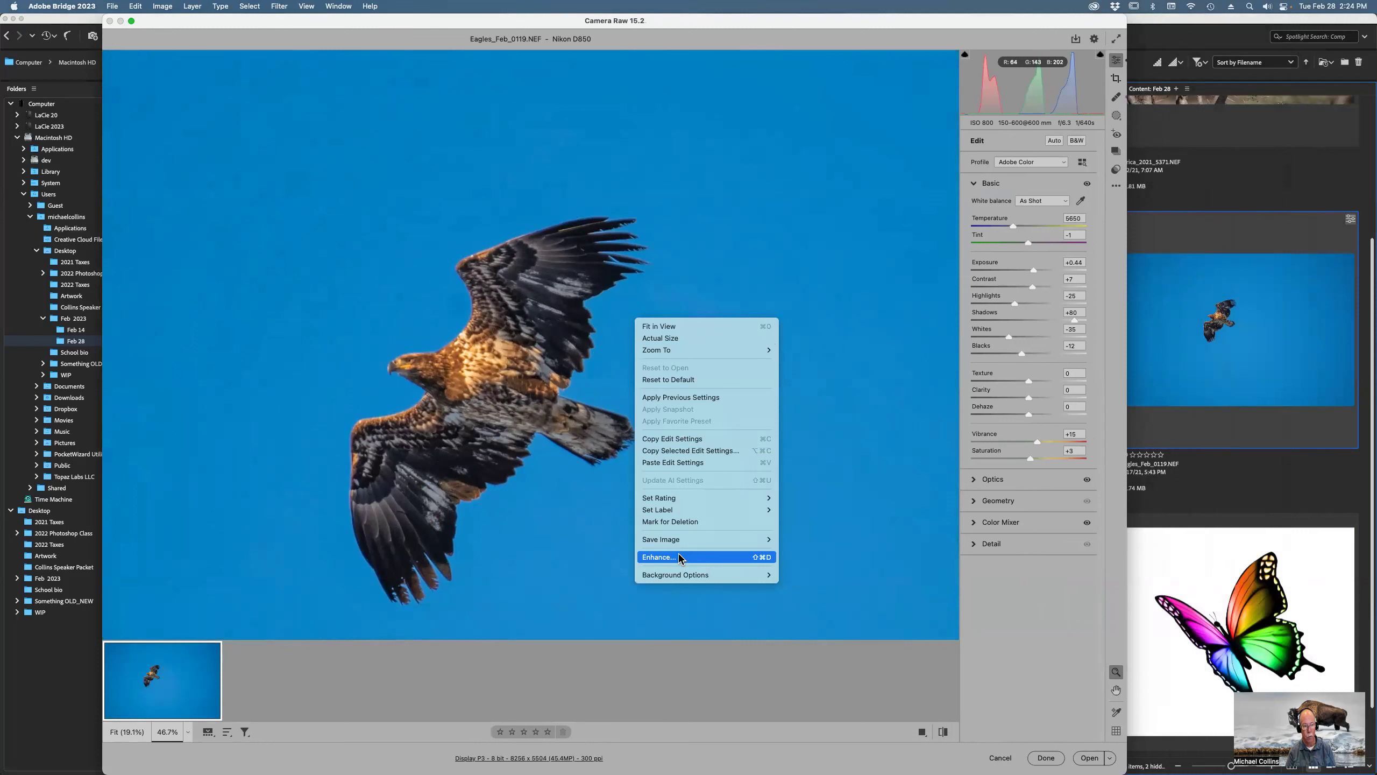
{"action": "left_click", "coordinate": [804, 251]}
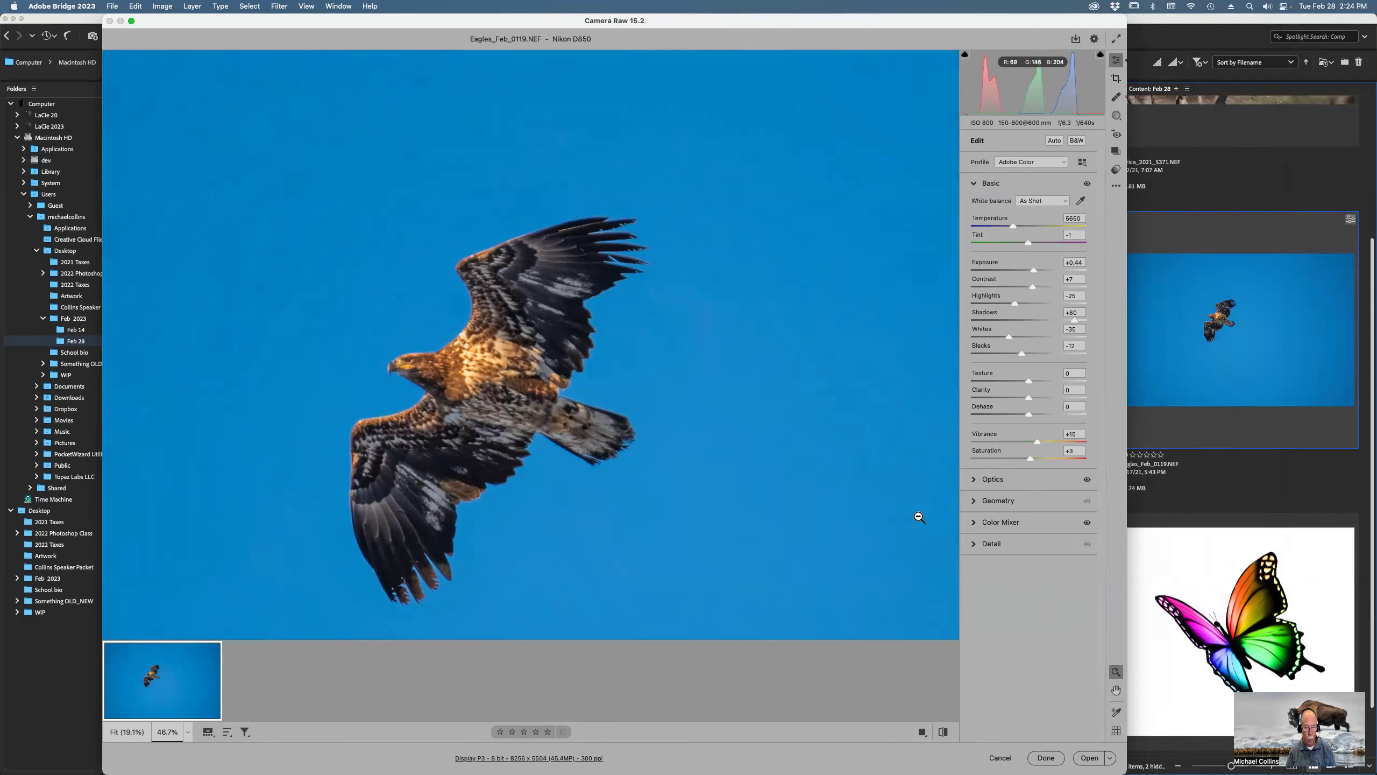
{"action": "key", "text": "shift"}
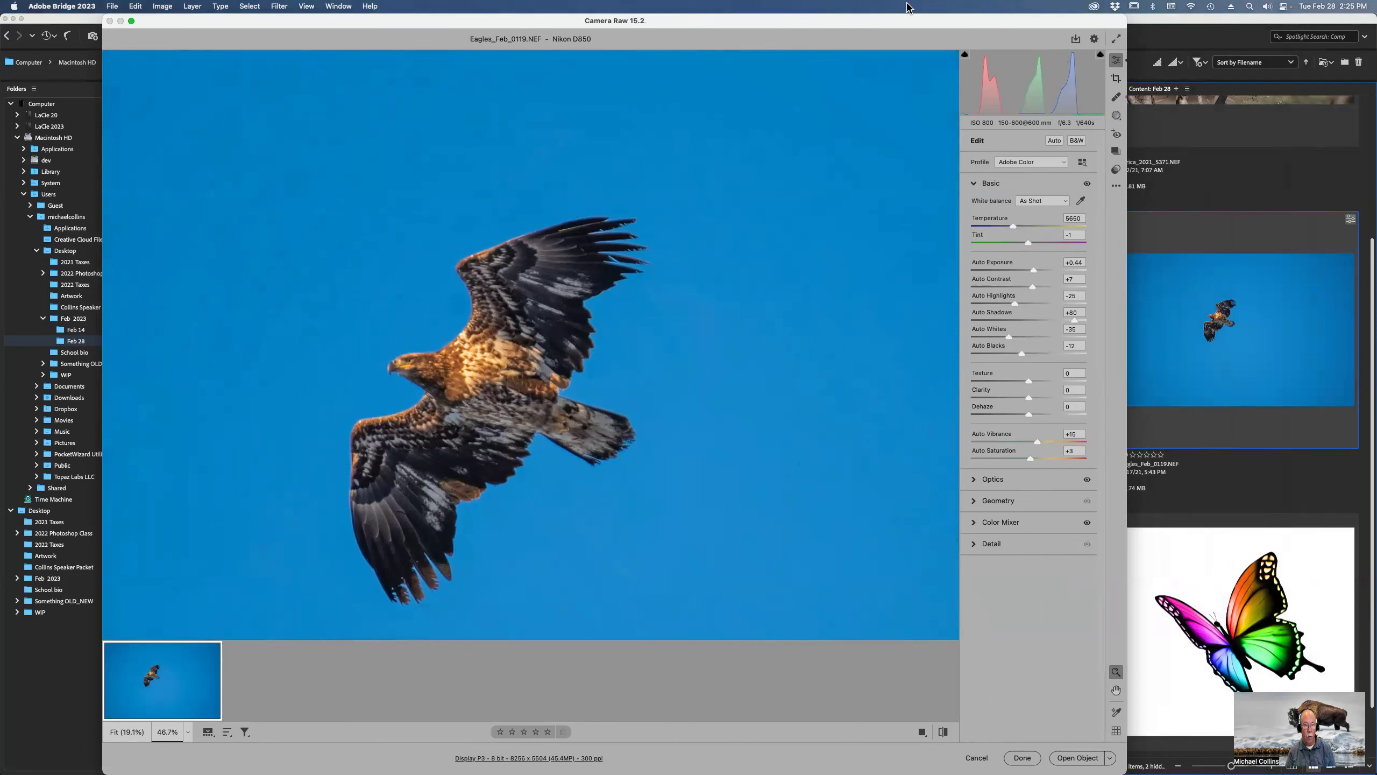
{"action": "left_click_drag", "start_coordinate": [1123, 766], "coordinate": [986, 542]}
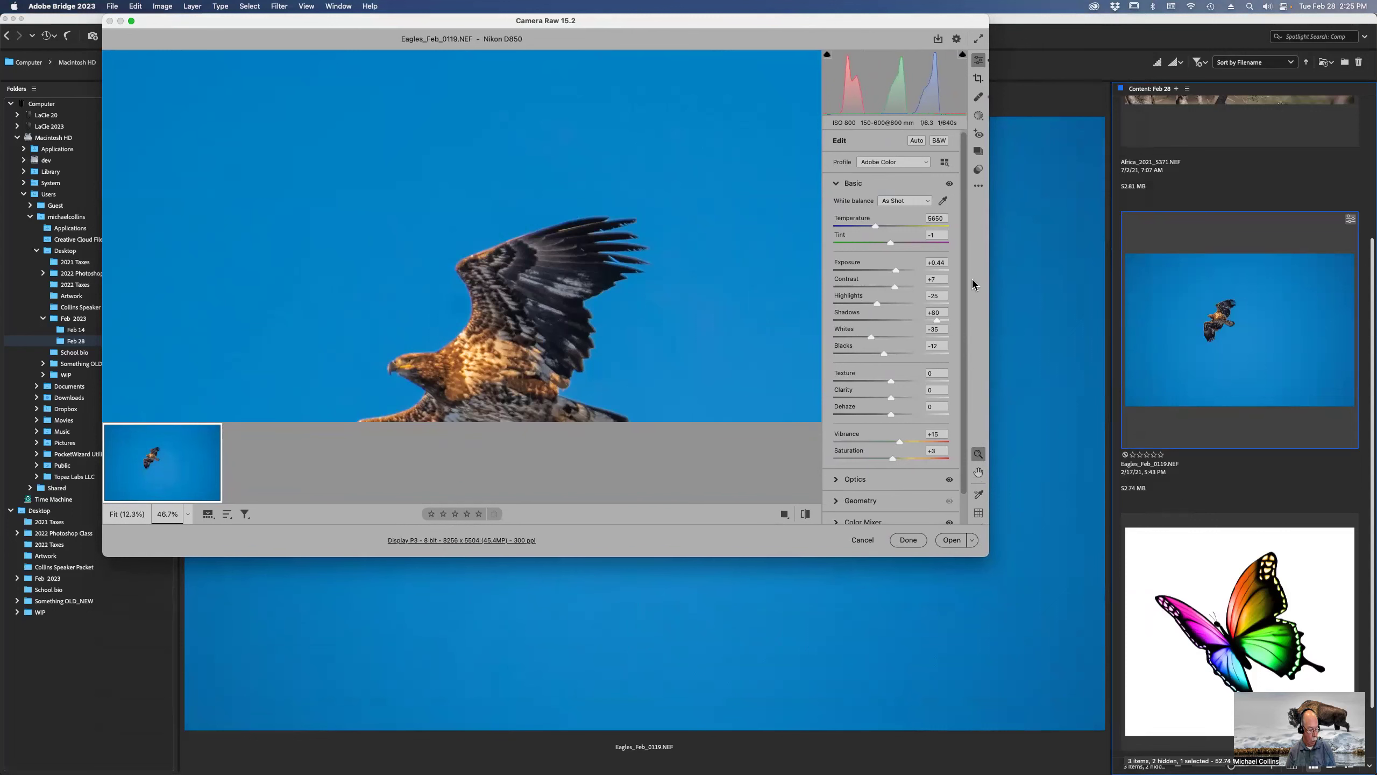
{"action": "key", "text": "shift"}
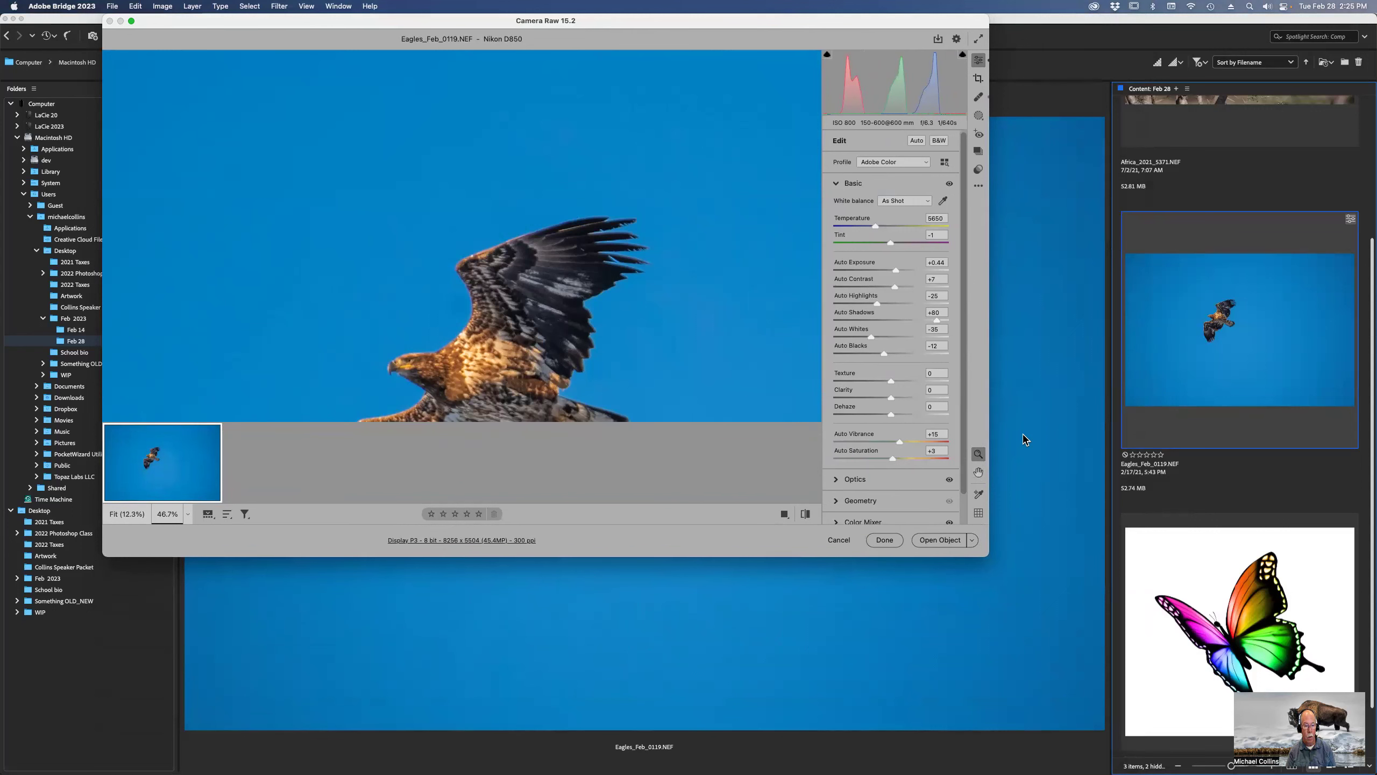
Step: Open the eagle in Photoshop as smart-object layer Eagles_Feb_0119 in Eagles_Feb_0119-1
{"action": "left_click", "coordinate": [947, 540], "text": "shift"}
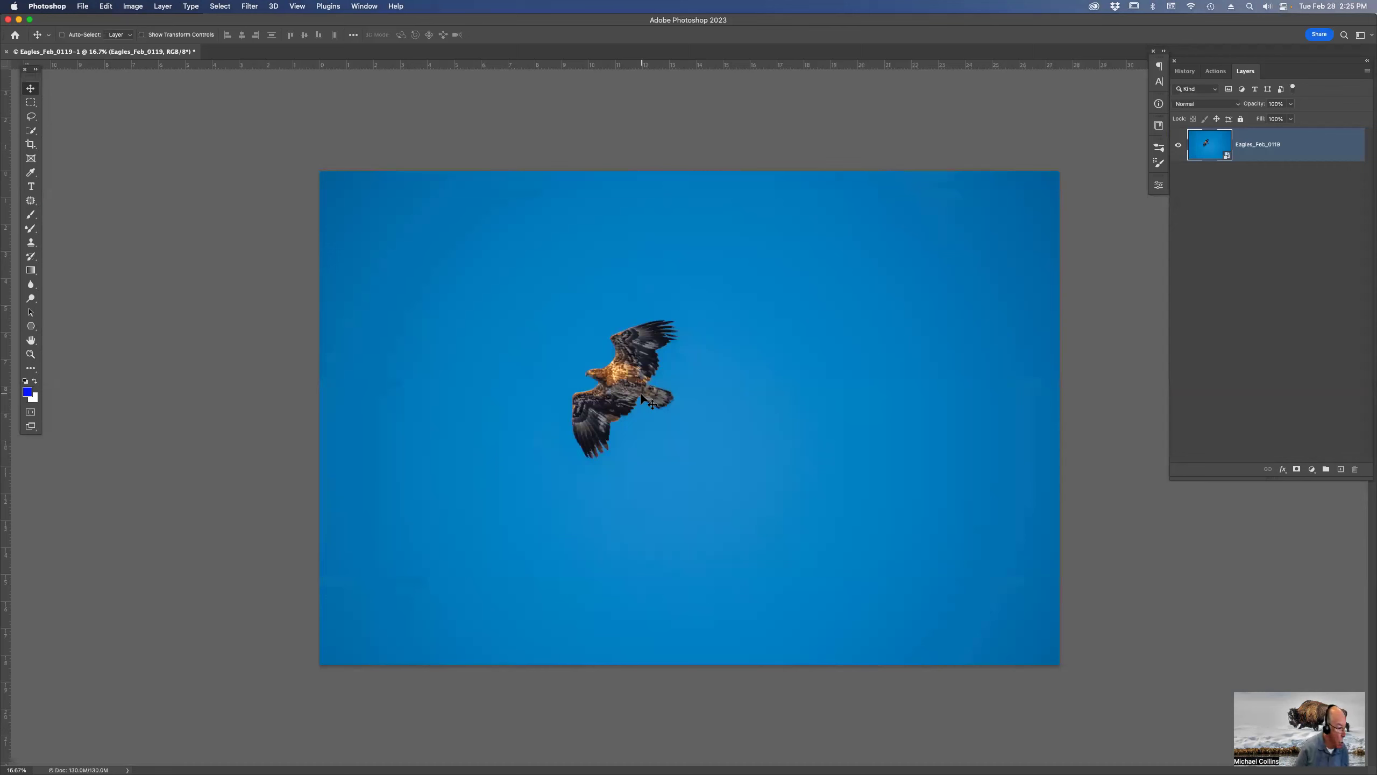
{"action": "key", "text": "super+Tab"}
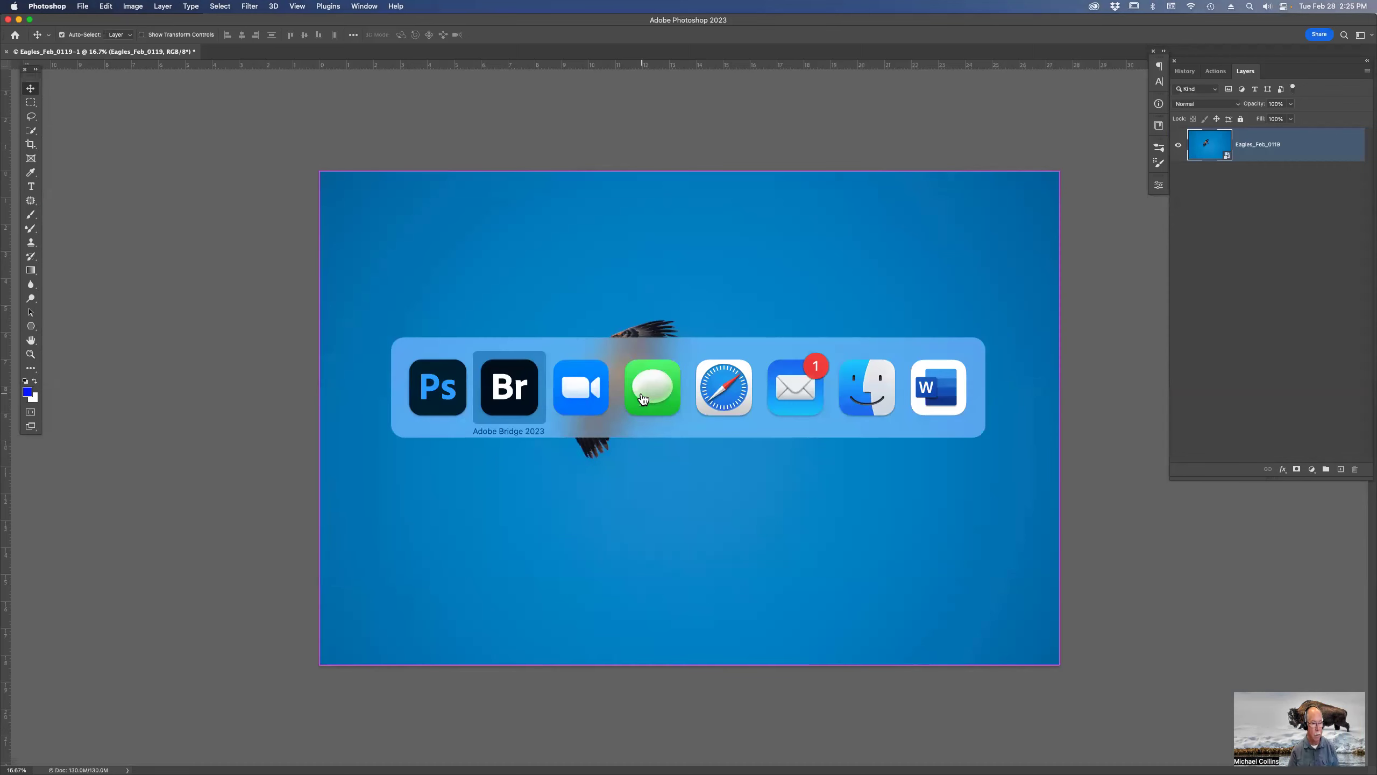
Step: From Bridge, reopen the eagle through Camera Raw as plain document Eagles_Feb_0119-2
{"action": "left_click", "coordinate": [526, 395]}
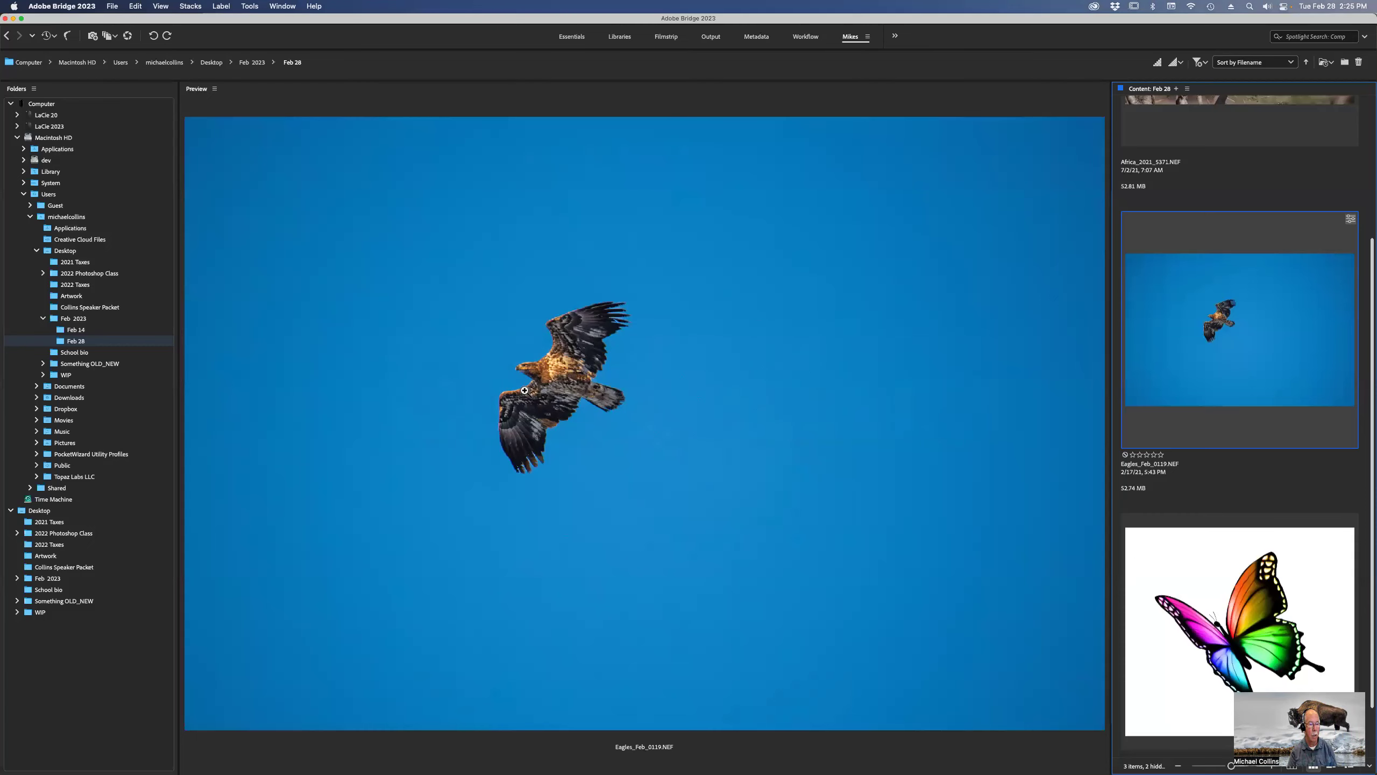
{"action": "double_click", "coordinate": [1174, 326]}
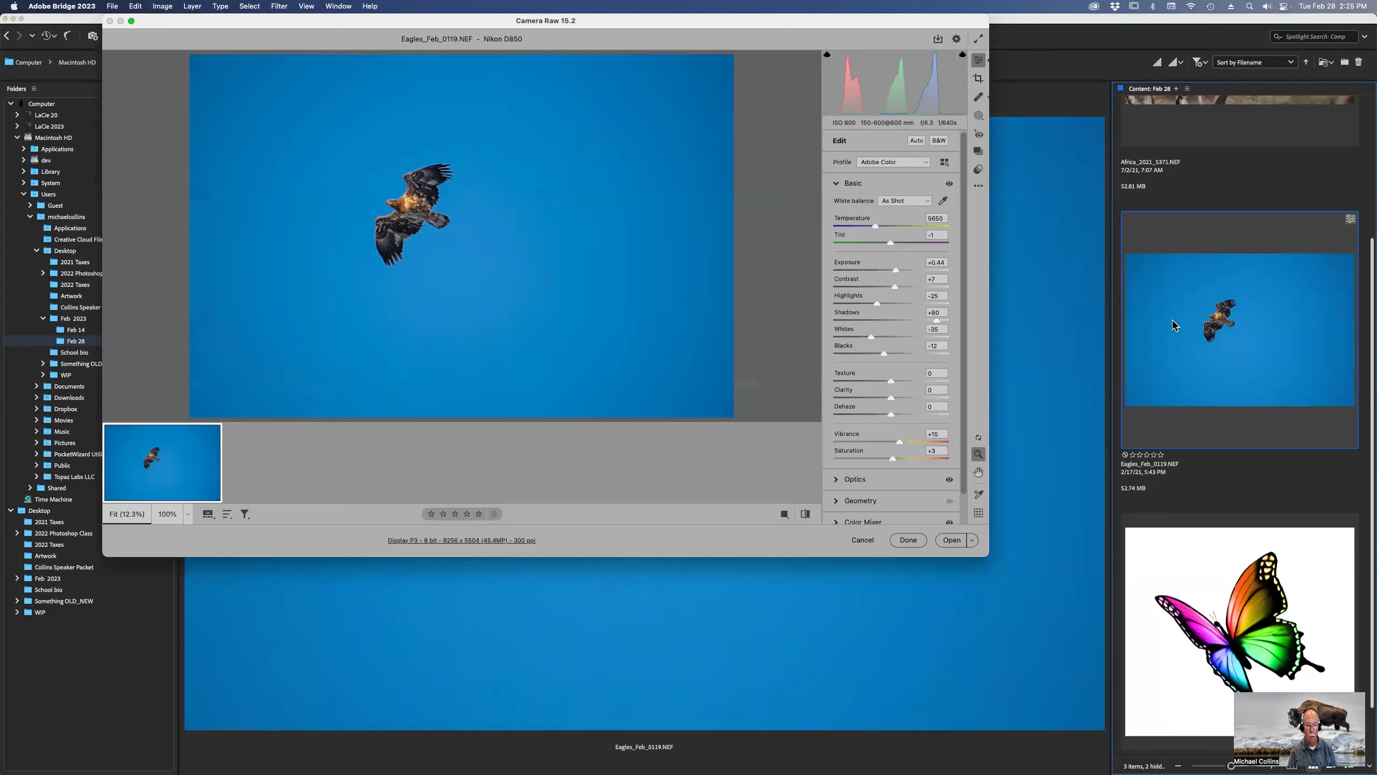
{"action": "left_click", "coordinate": [953, 540]}
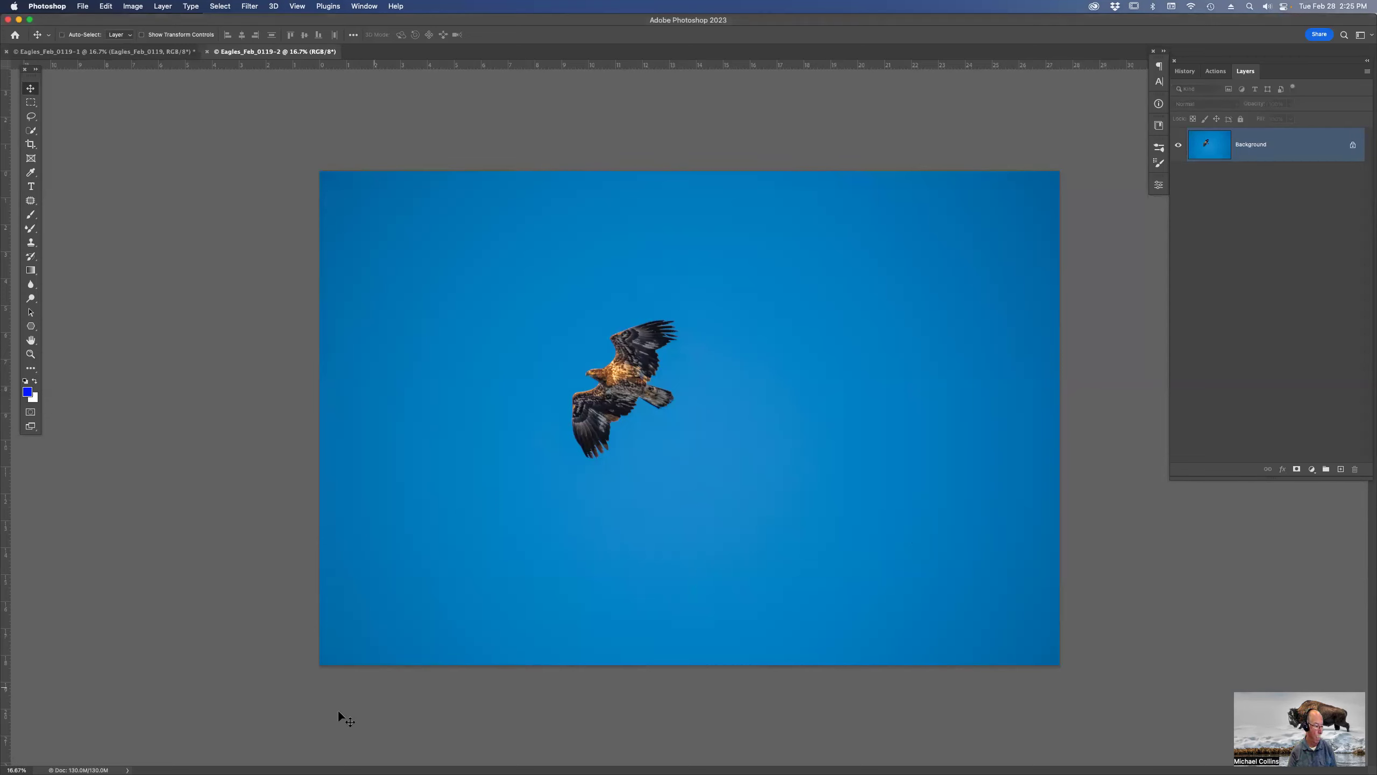
Step: Close Eagles_Feb_0119-2 without saving, keeping only Eagles_Feb_0119-1 open
{"action": "left_click", "coordinate": [184, 54]}
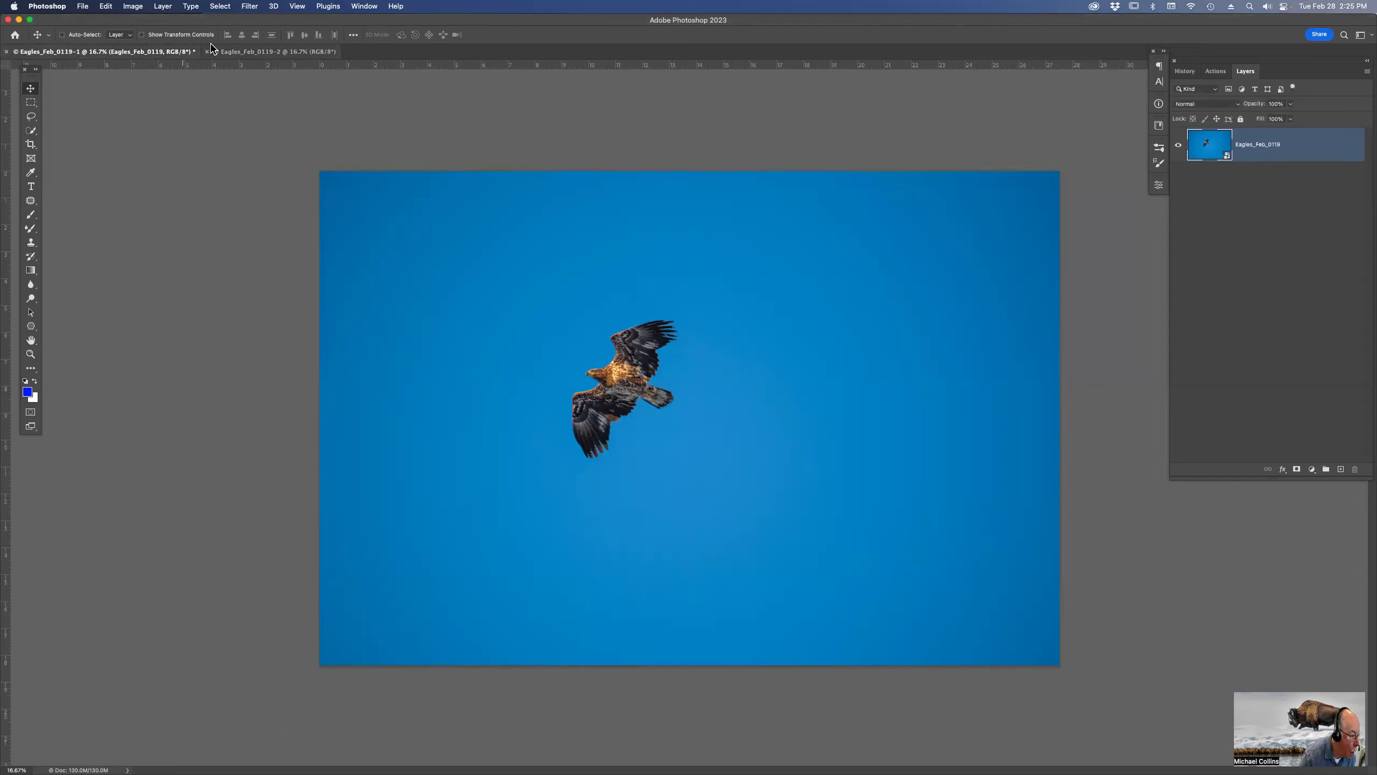
{"action": "left_click", "coordinate": [244, 54]}
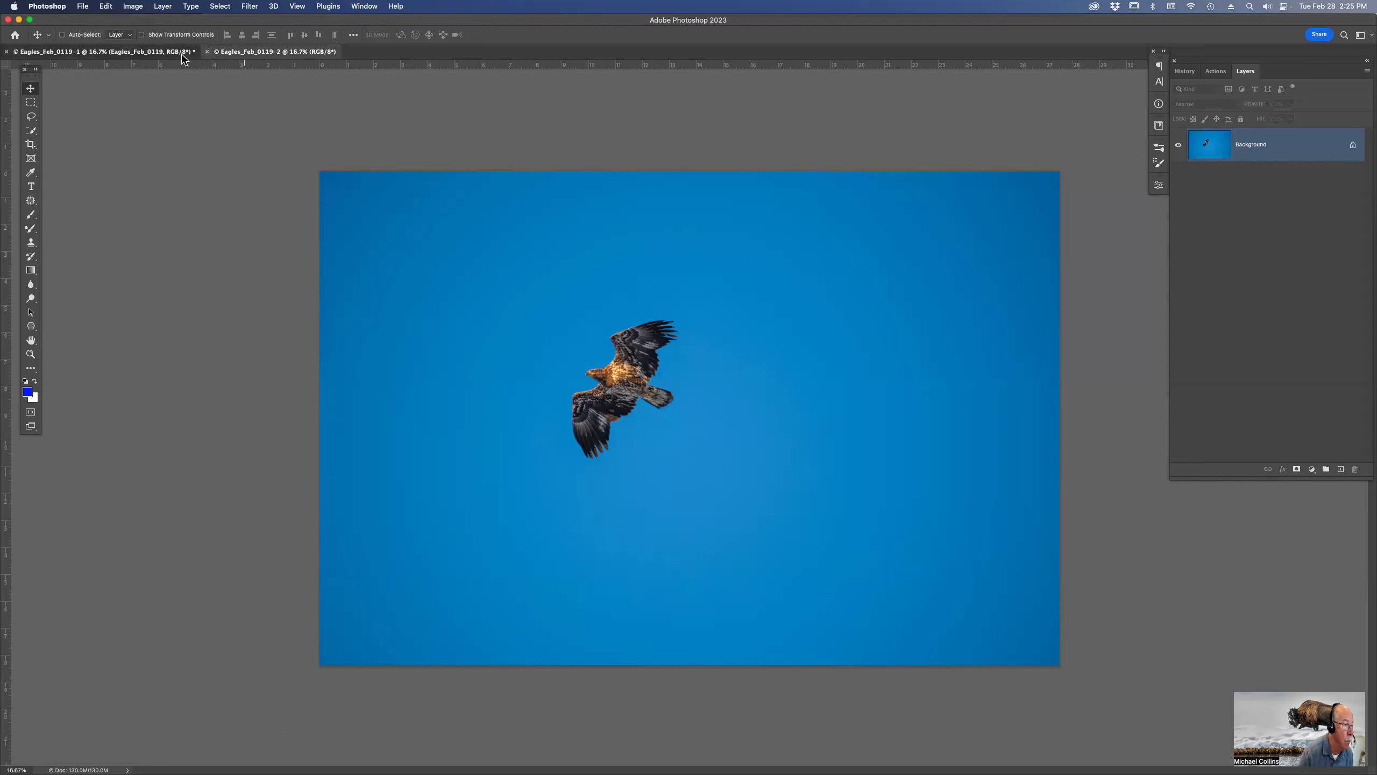
{"action": "key", "text": "ctrl+Tab"}
{"action": "left_click", "coordinate": [281, 54]}
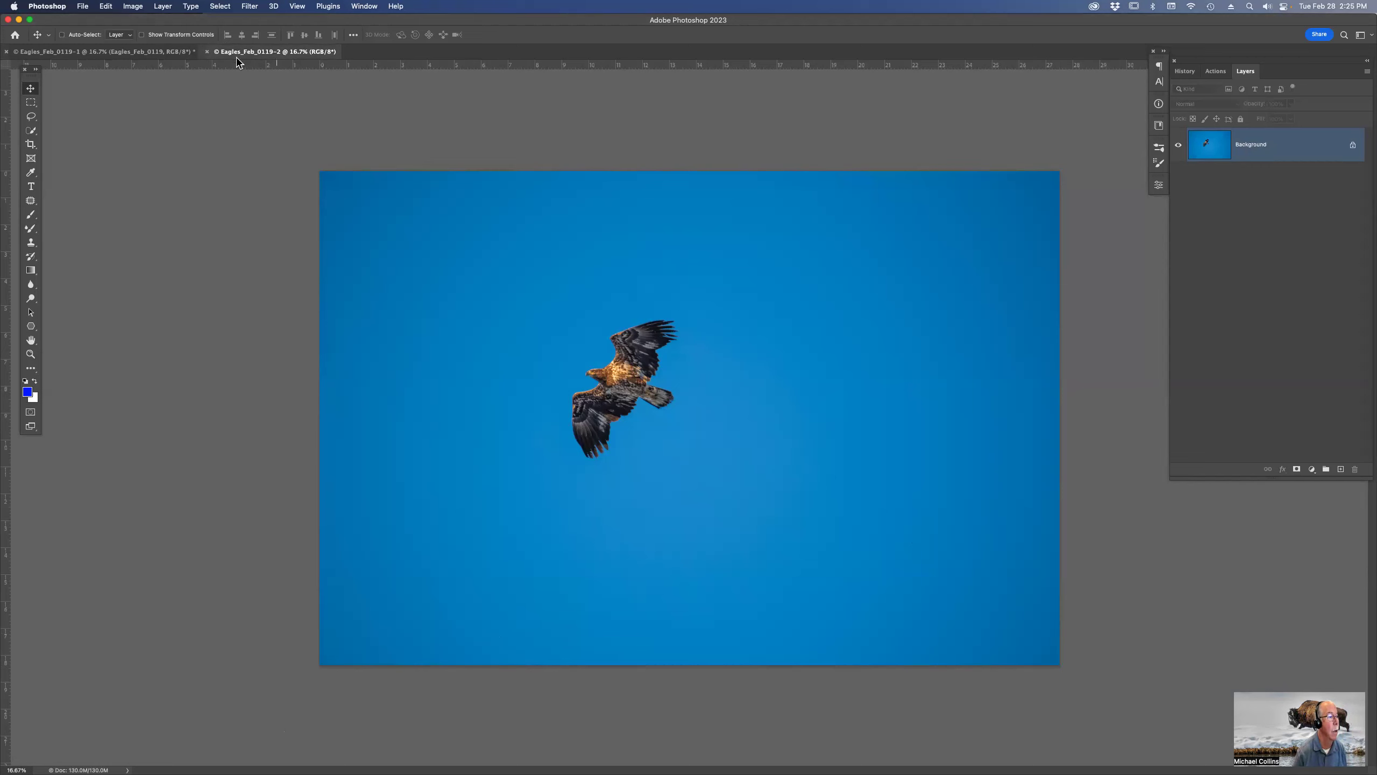
{"action": "left_click", "coordinate": [208, 52]}
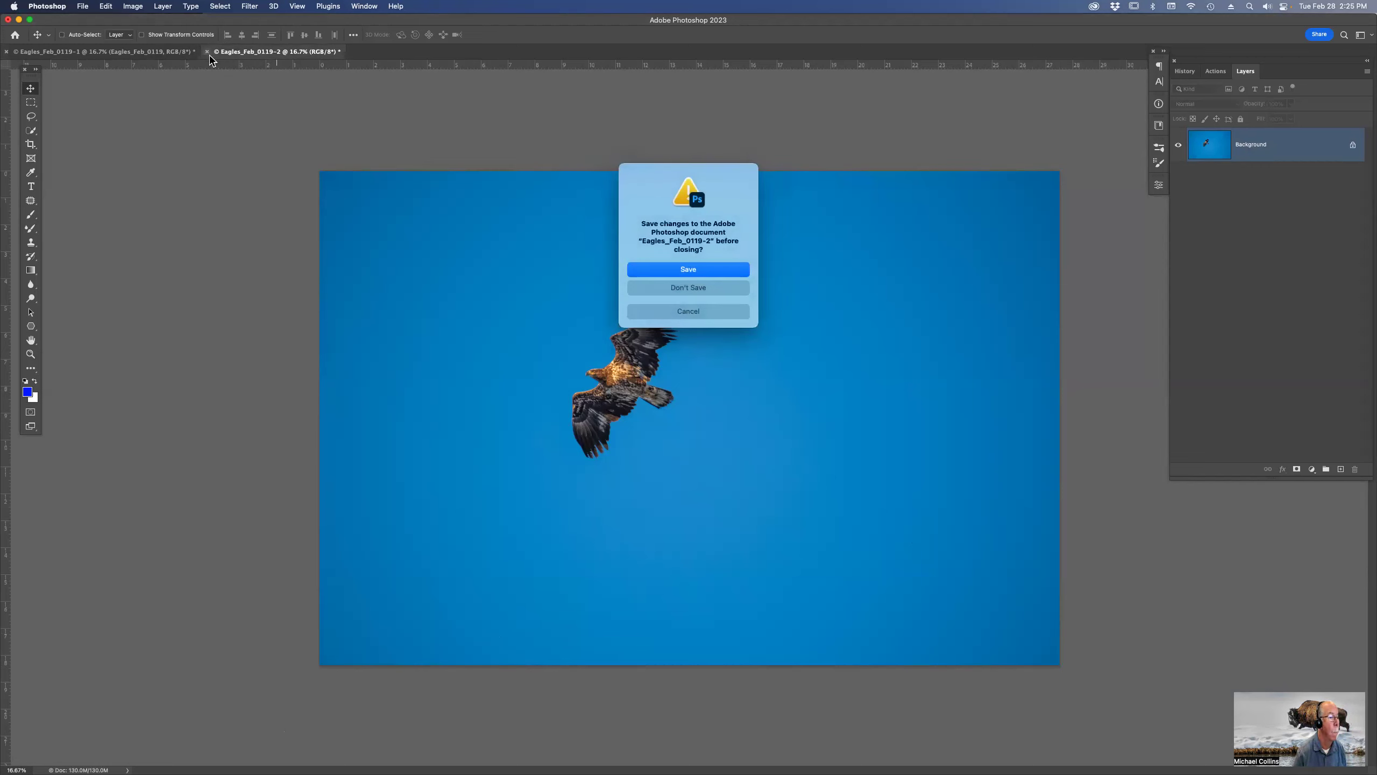
{"action": "left_click", "coordinate": [717, 288]}
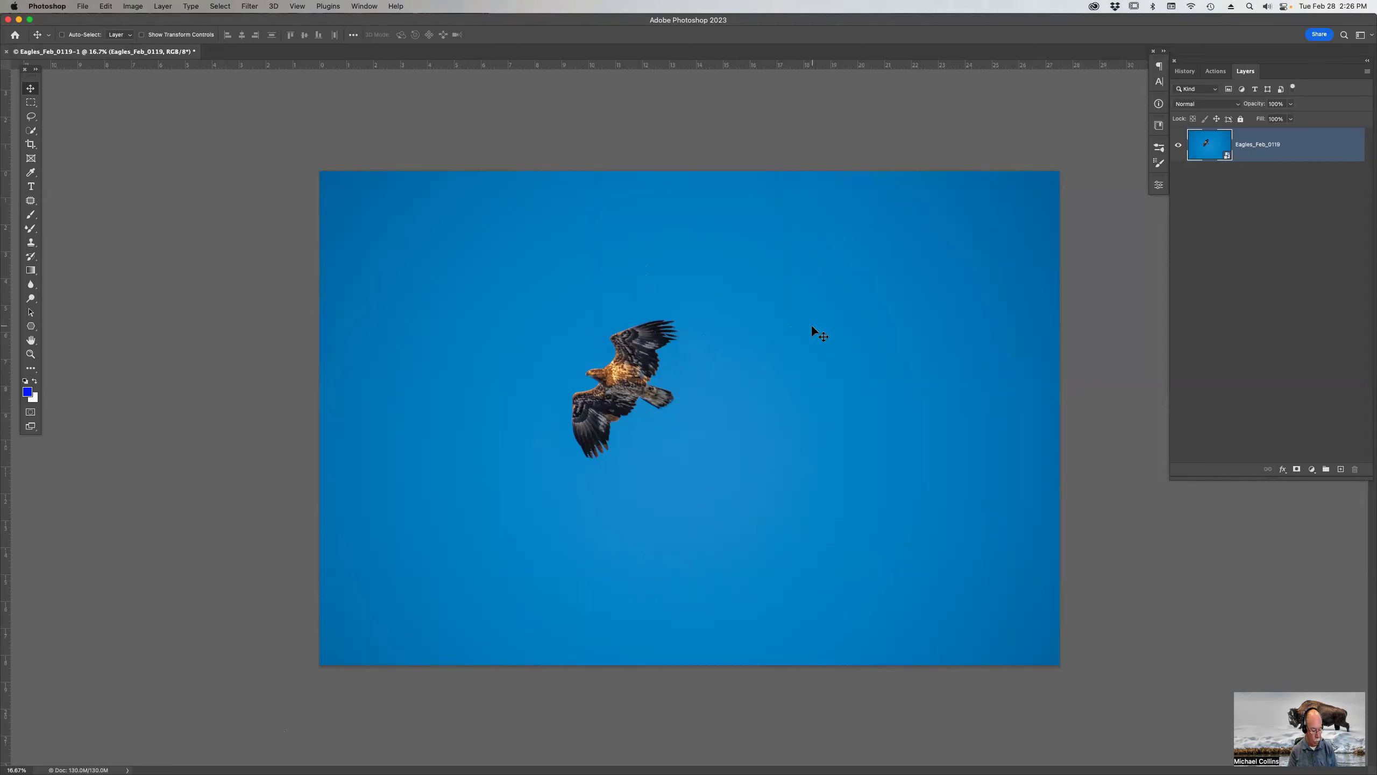
Step: Add Layer 1 above the eagle and pick the cloud-1 brush preset by searching 'cloud'
{"action": "left_click", "coordinate": [1341, 469]}
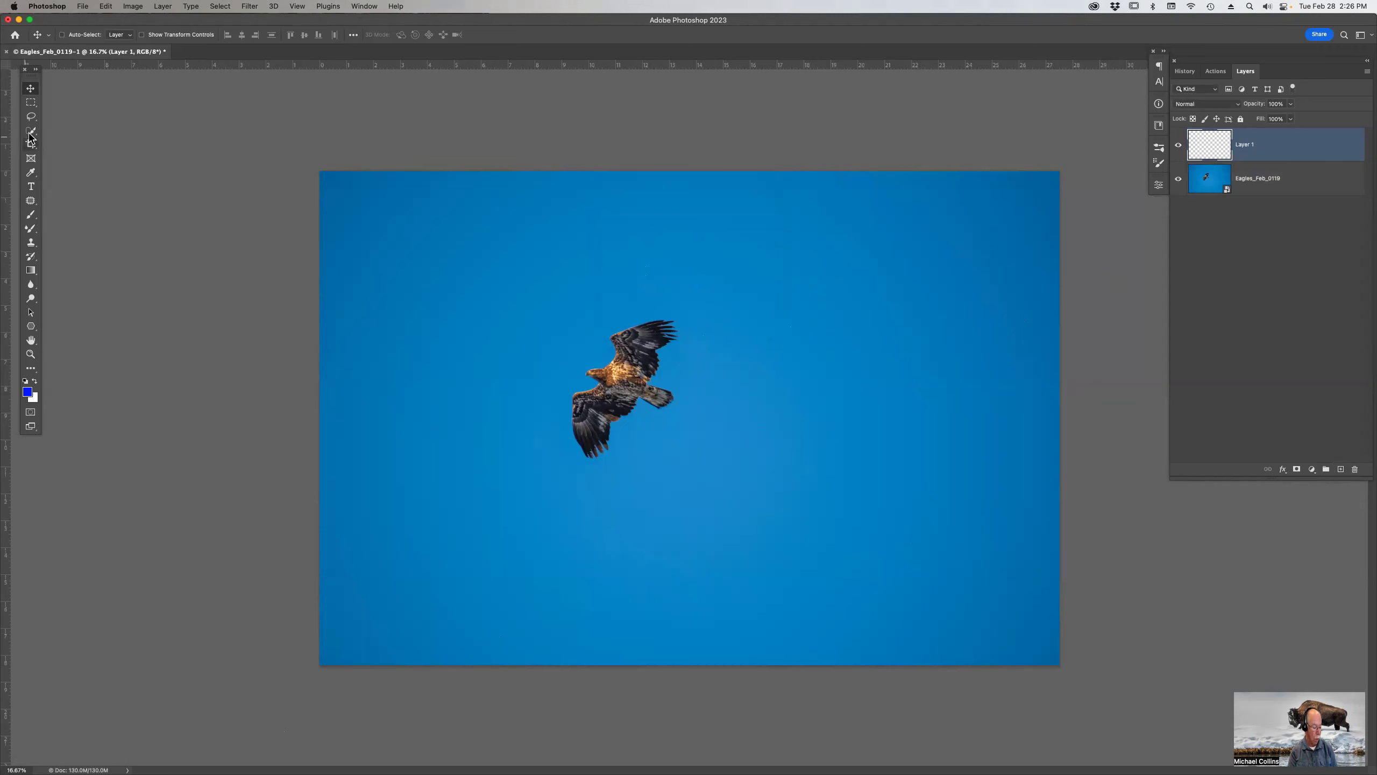
{"action": "key", "text": "b"}
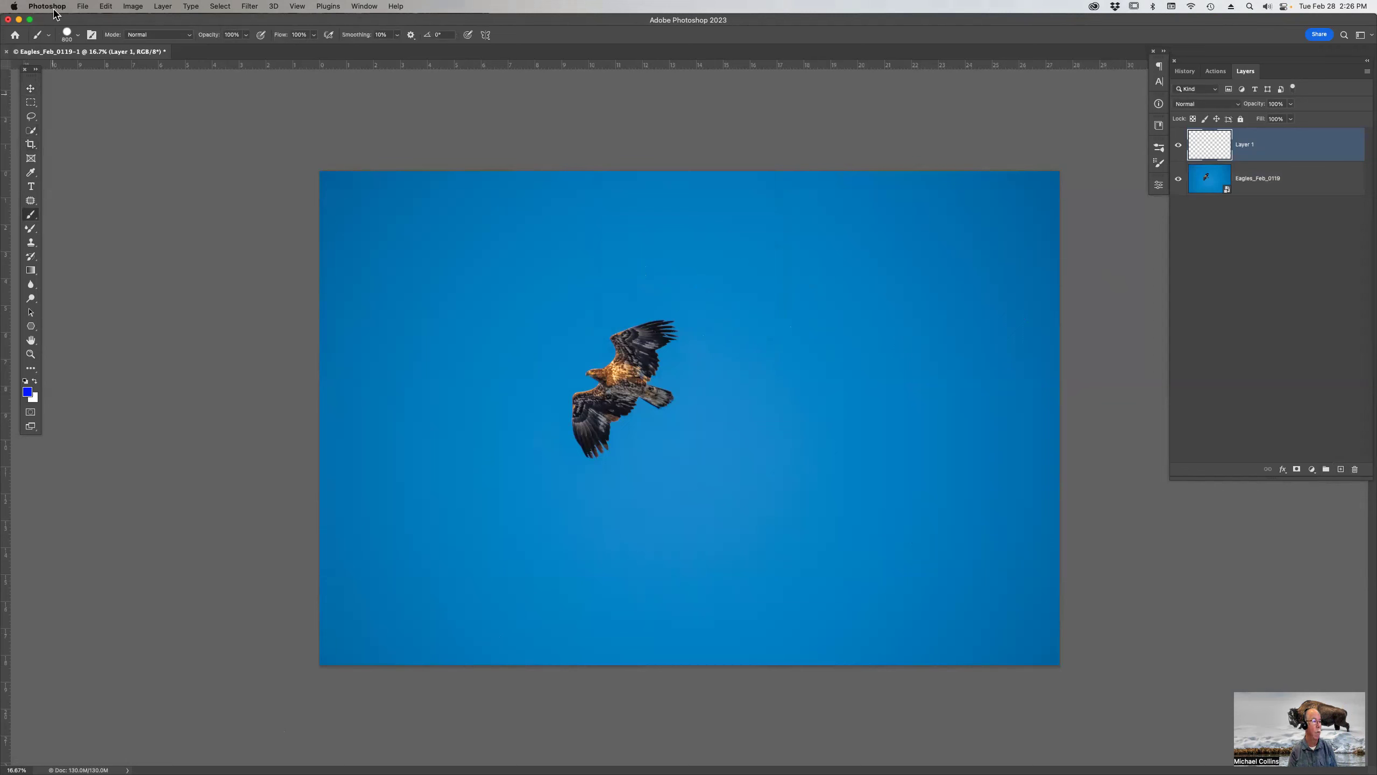
{"action": "left_click", "coordinate": [92, 36]}
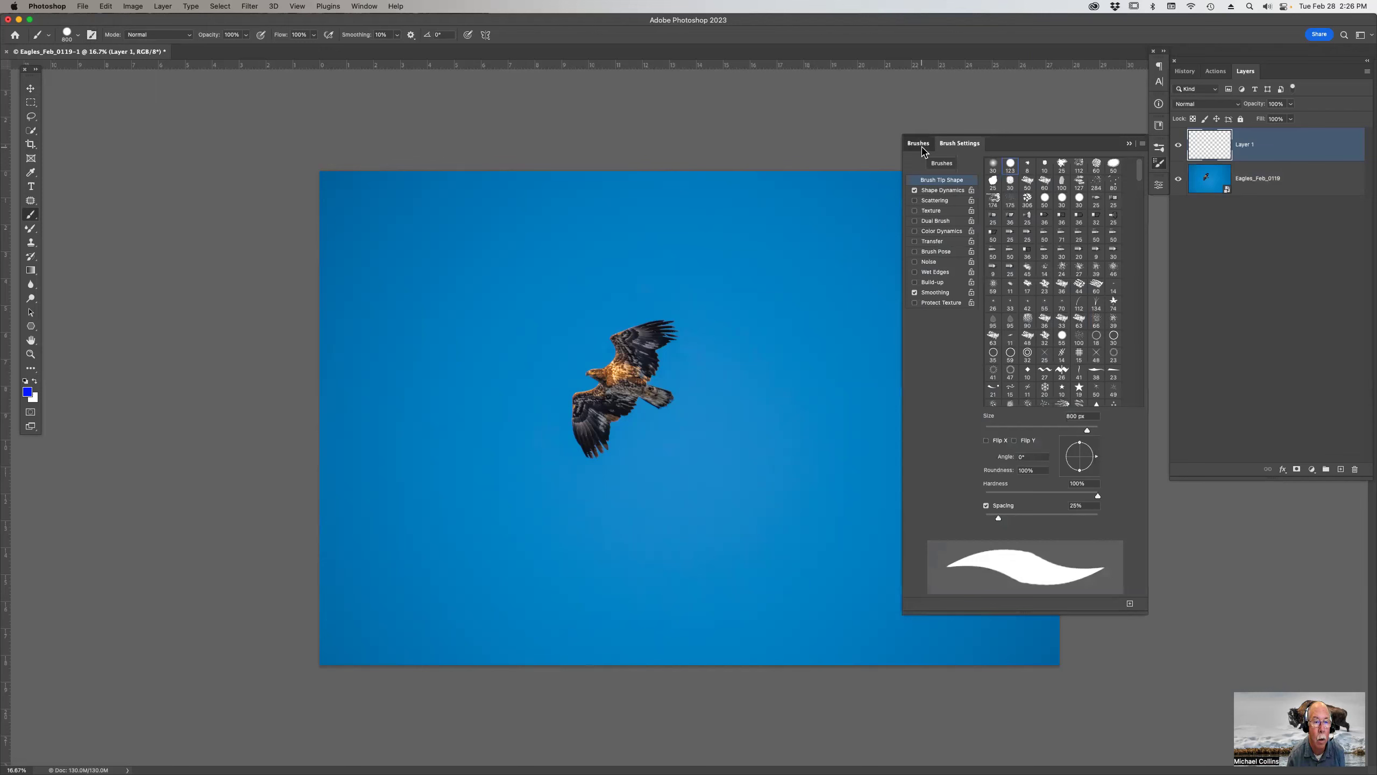
{"action": "left_click", "coordinate": [920, 145]}
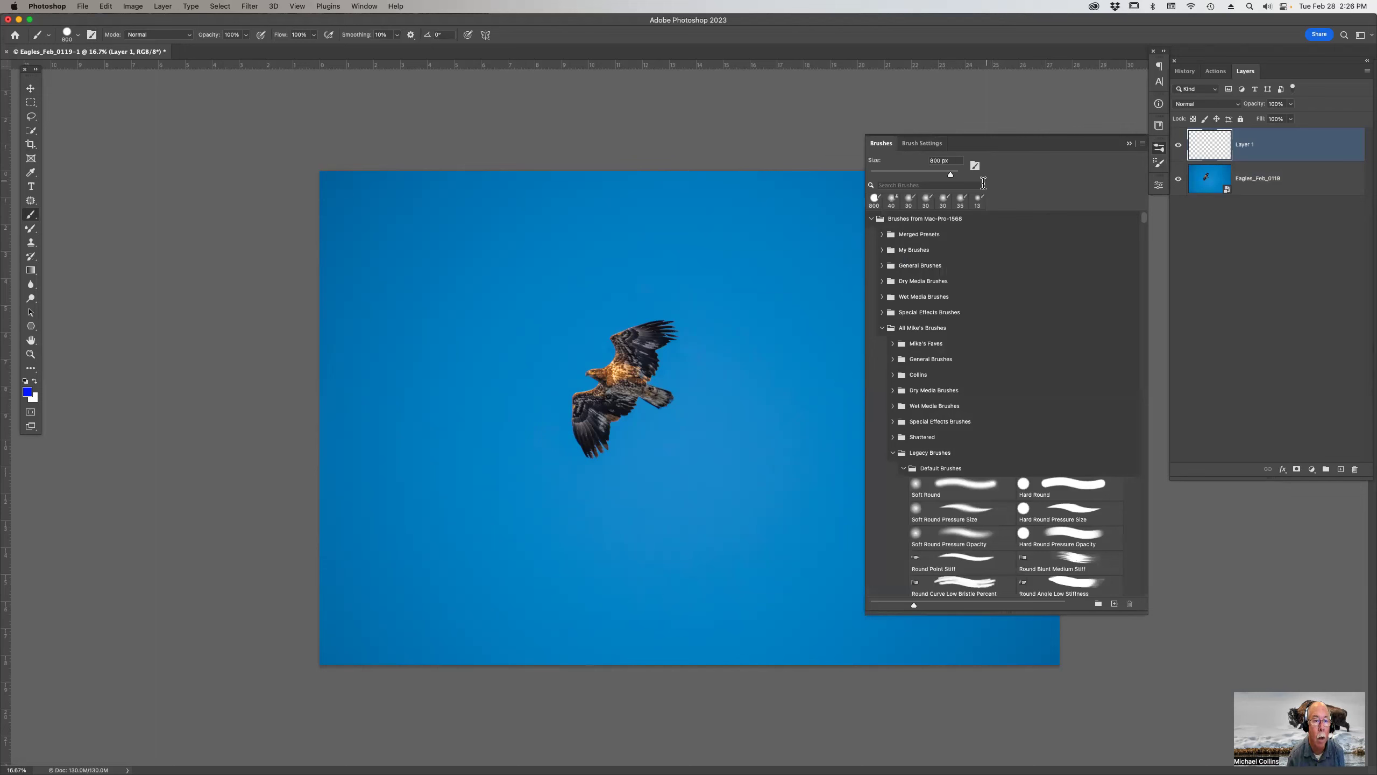
{"action": "left_click", "coordinate": [958, 185]}
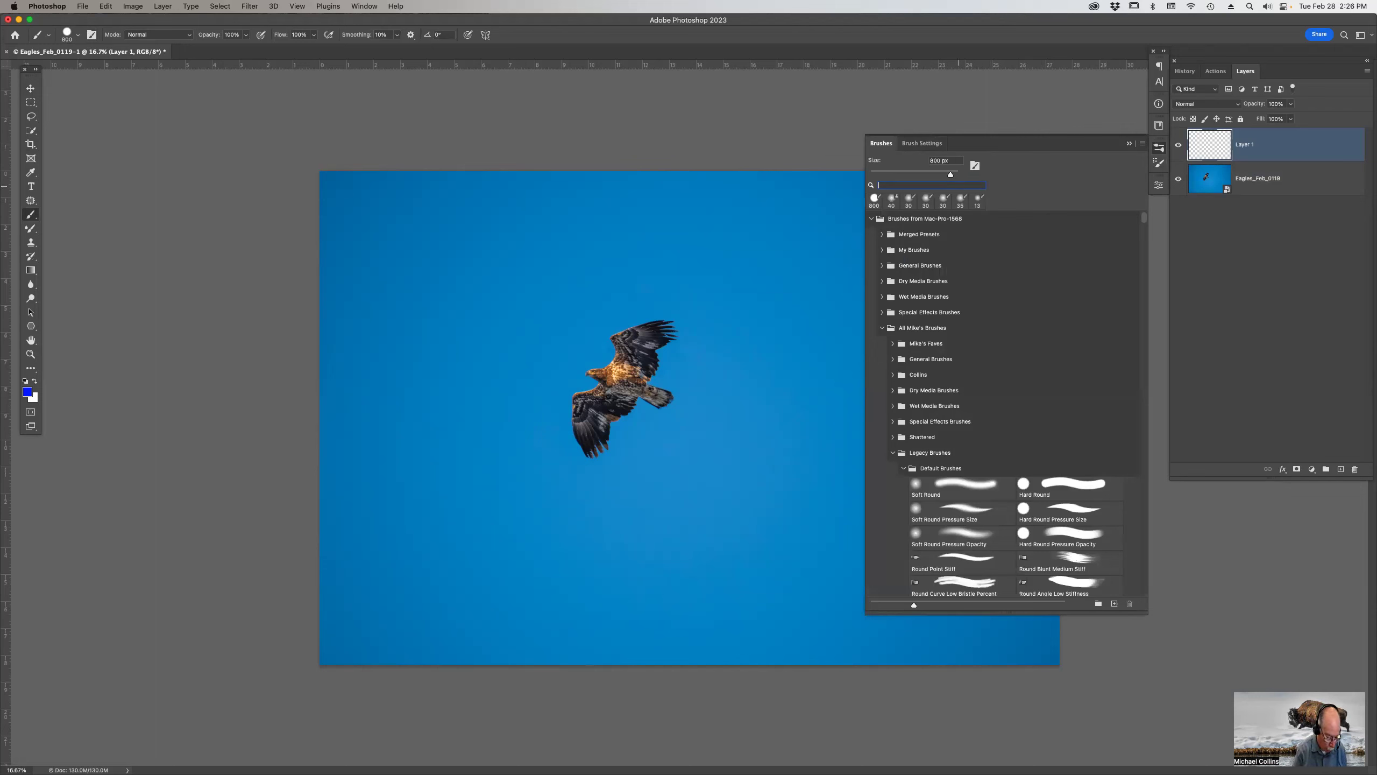
{"action": "type", "text": "cloud"}
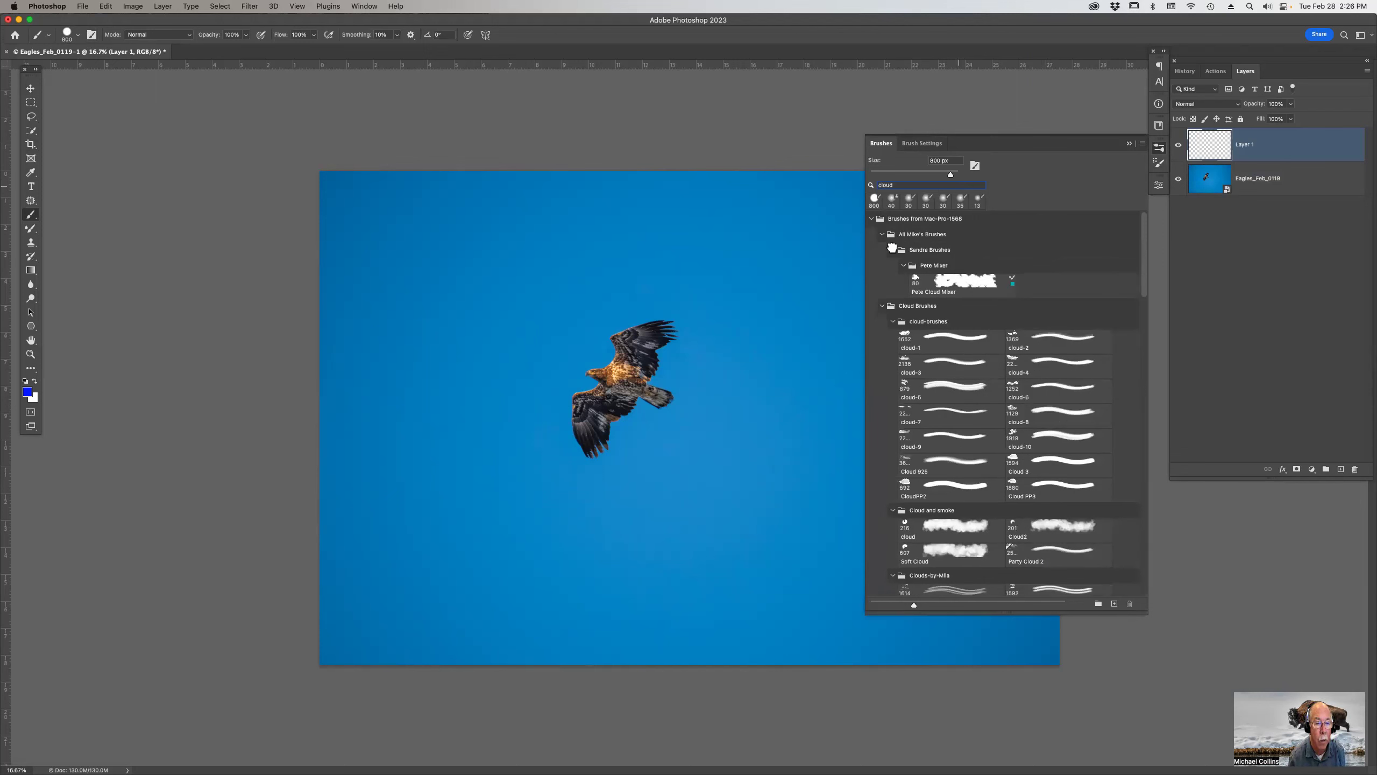
{"action": "left_click", "coordinate": [937, 338]}
{"action": "key", "text": "Return"}
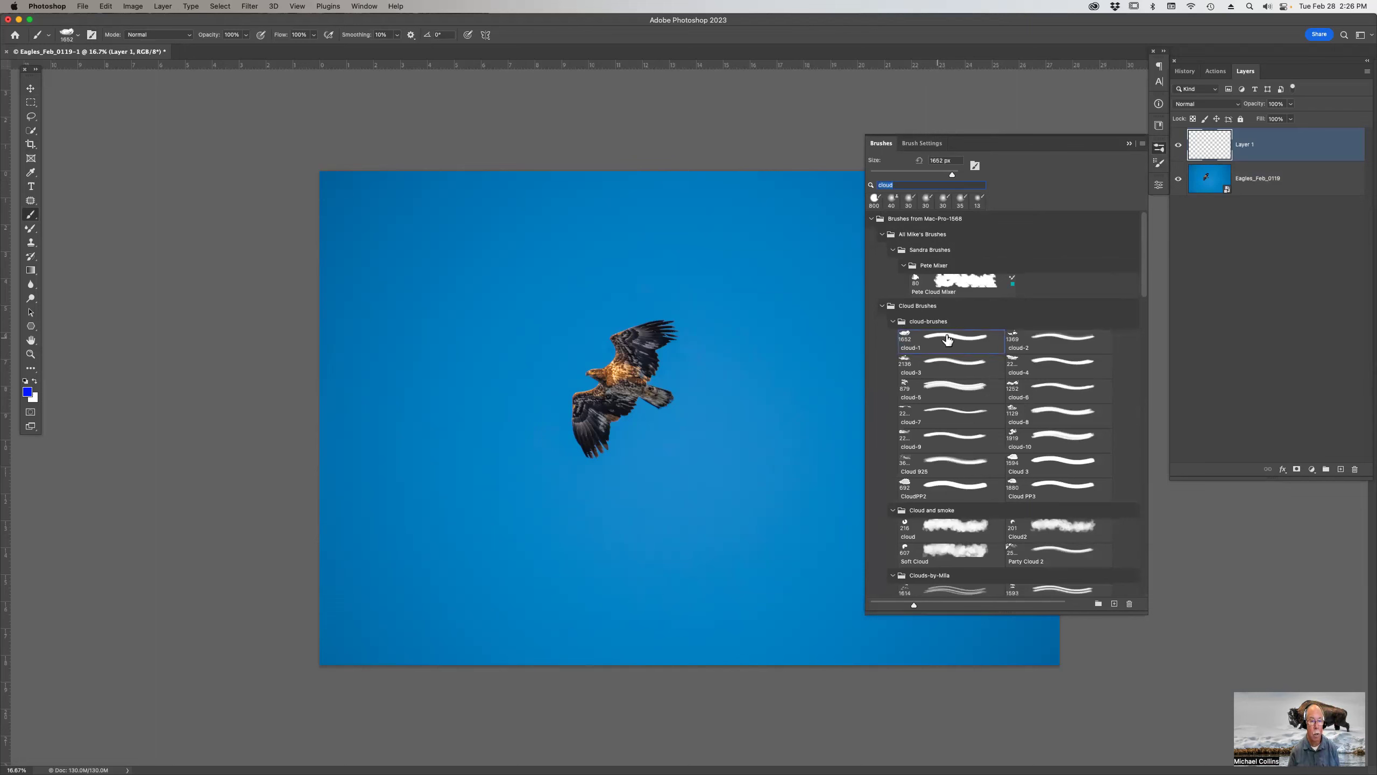
{"action": "left_click", "coordinate": [1128, 144]}
Step: Stamp four white cloud-1 clouds around the eagle, then select the eagle smart-object layer
{"action": "key", "text": "x"}
{"action": "left_click", "coordinate": [834, 331]}
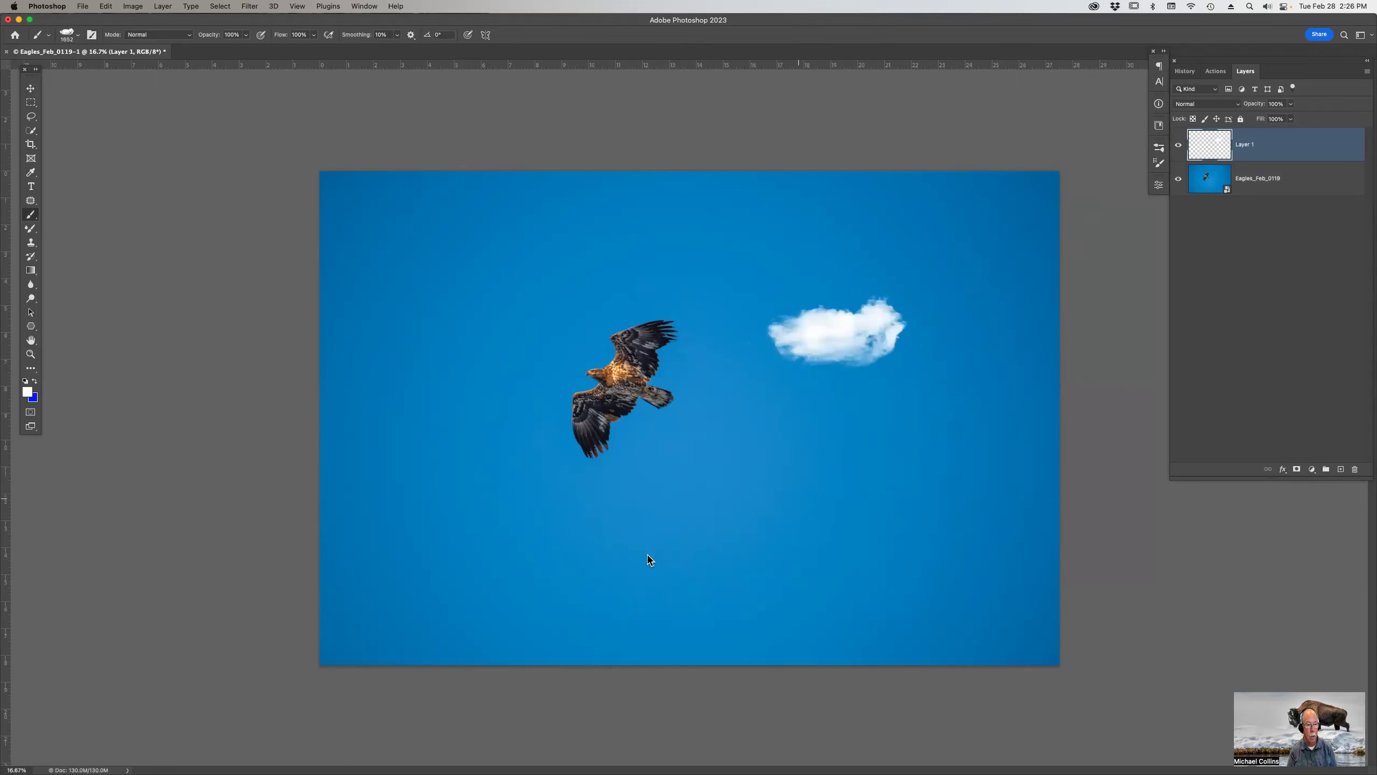
{"action": "left_click", "coordinate": [498, 526]}
{"action": "left_click", "coordinate": [467, 185]}
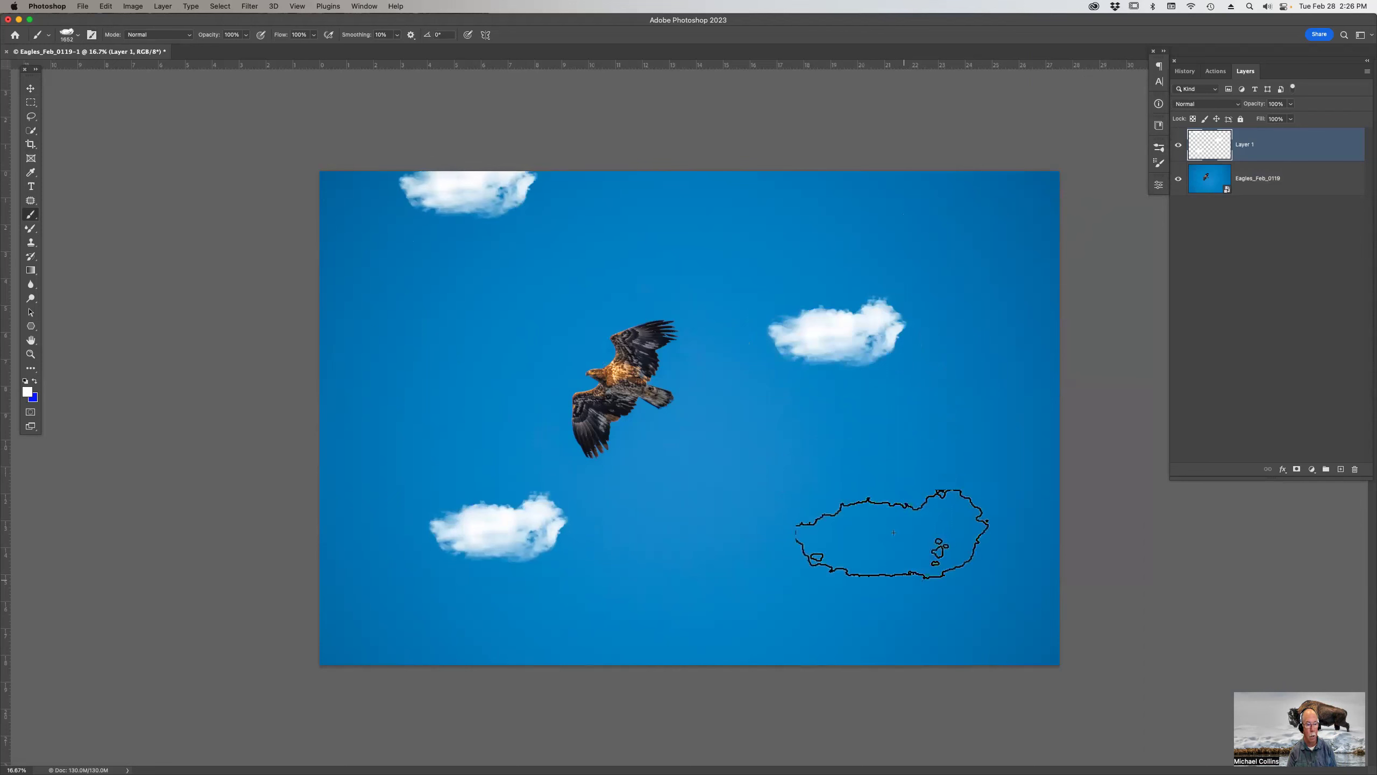
{"action": "left_click", "coordinate": [873, 508]}
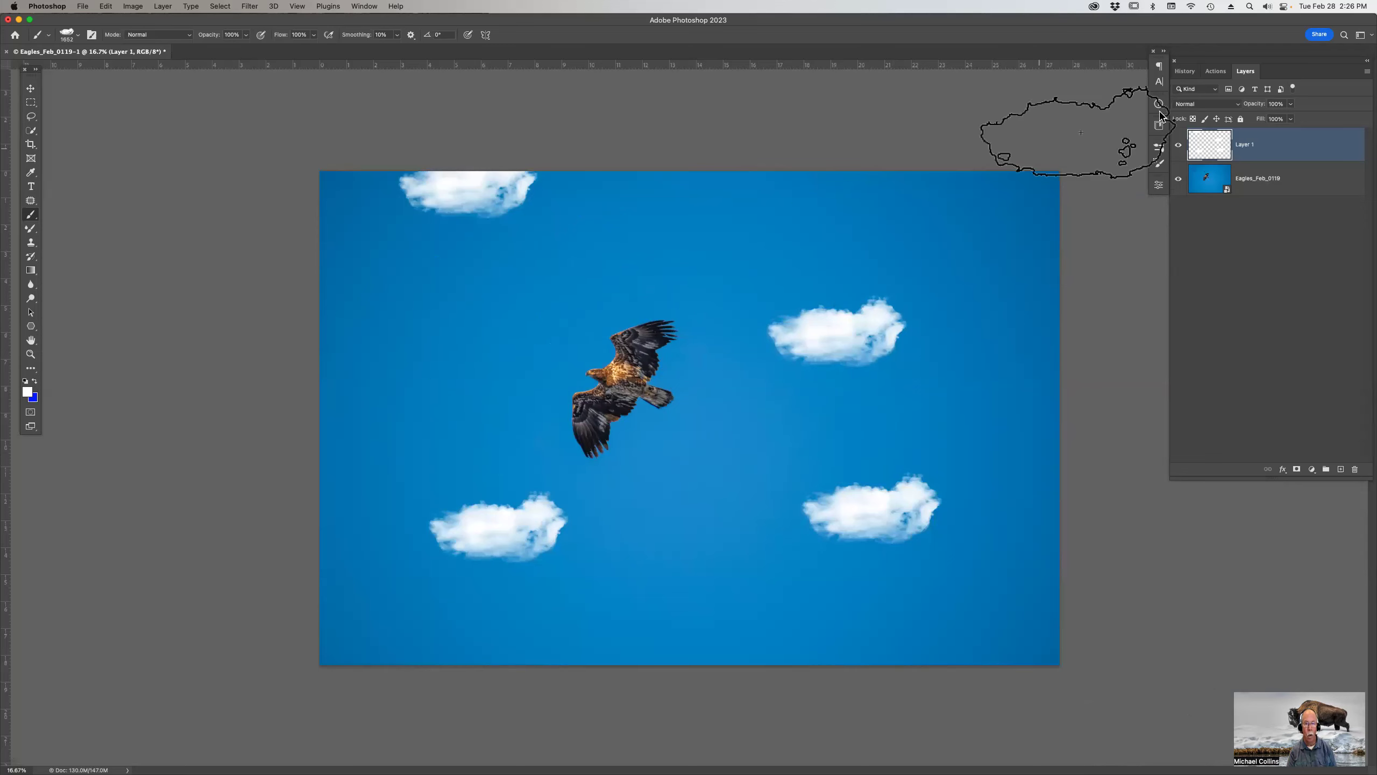
{"action": "left_click", "coordinate": [1208, 180]}
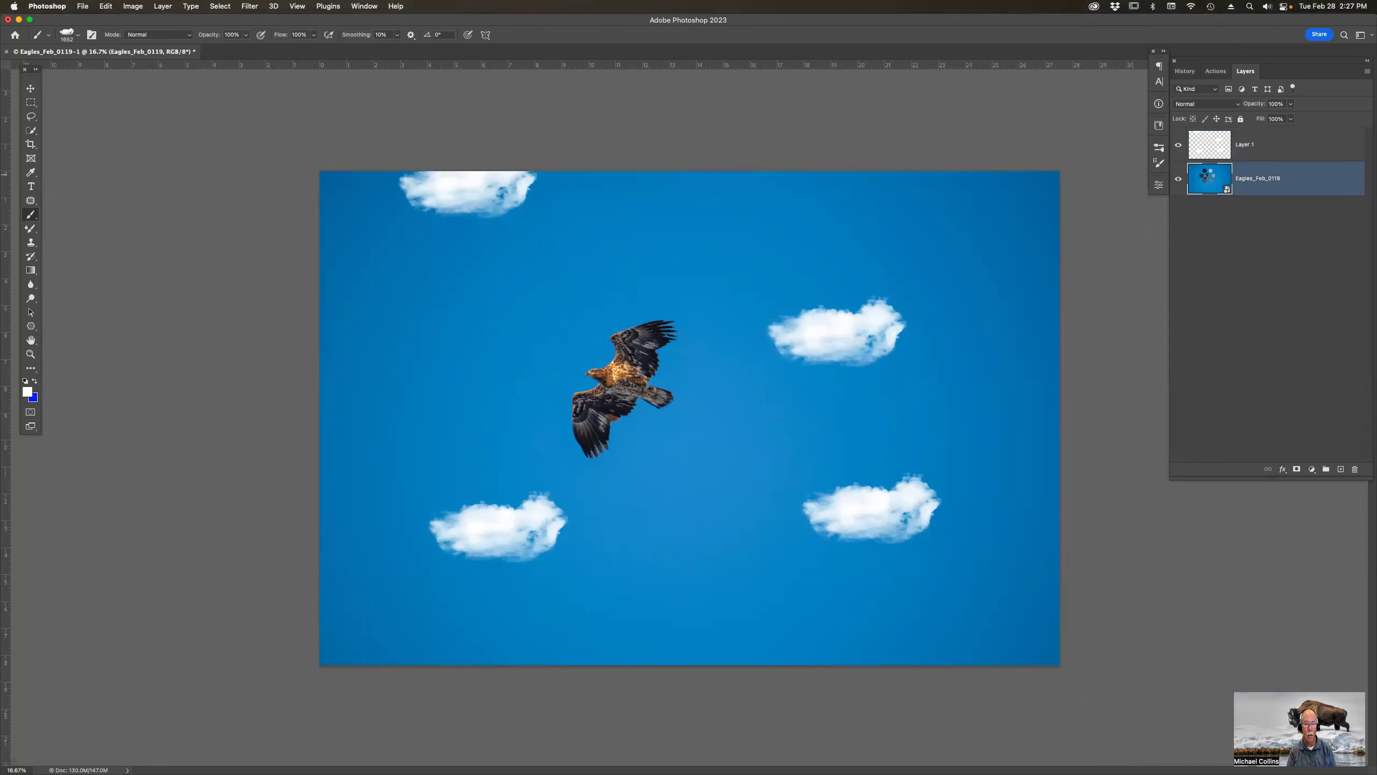
Step: Reopen the eagle's Camera Raw settings and boost the sky's Blues saturation in the Color Mixer
{"action": "double_click", "coordinate": [1208, 180]}
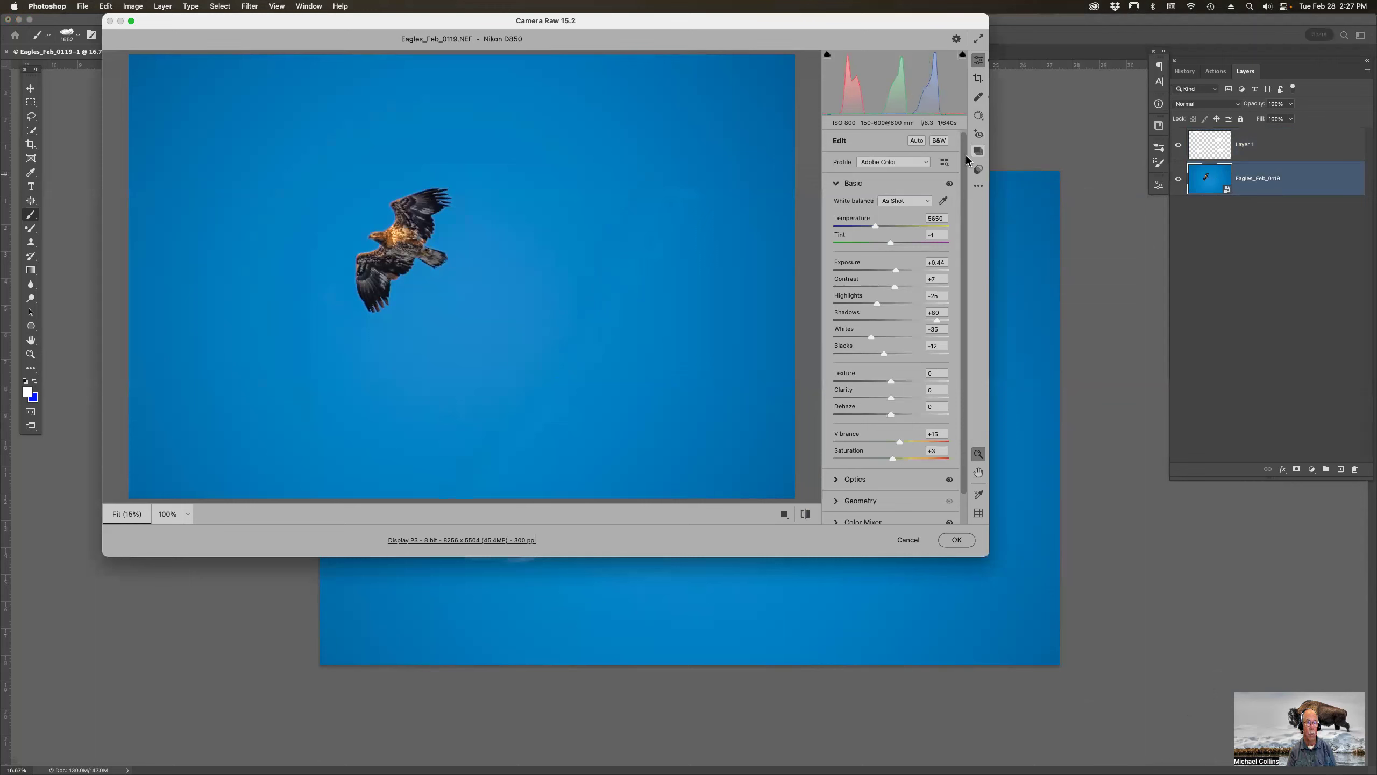
{"action": "left_click", "coordinate": [837, 184]}
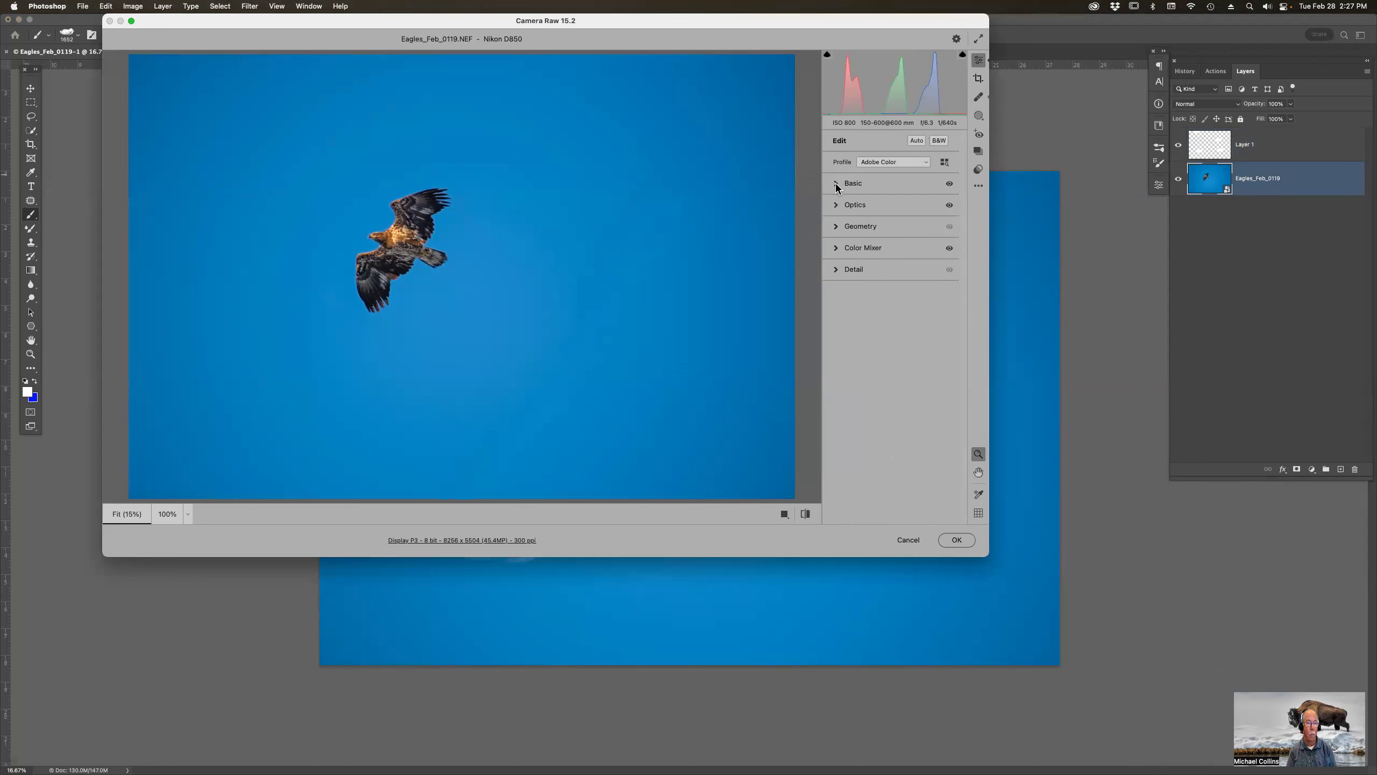
{"action": "left_click", "coordinate": [837, 248]}
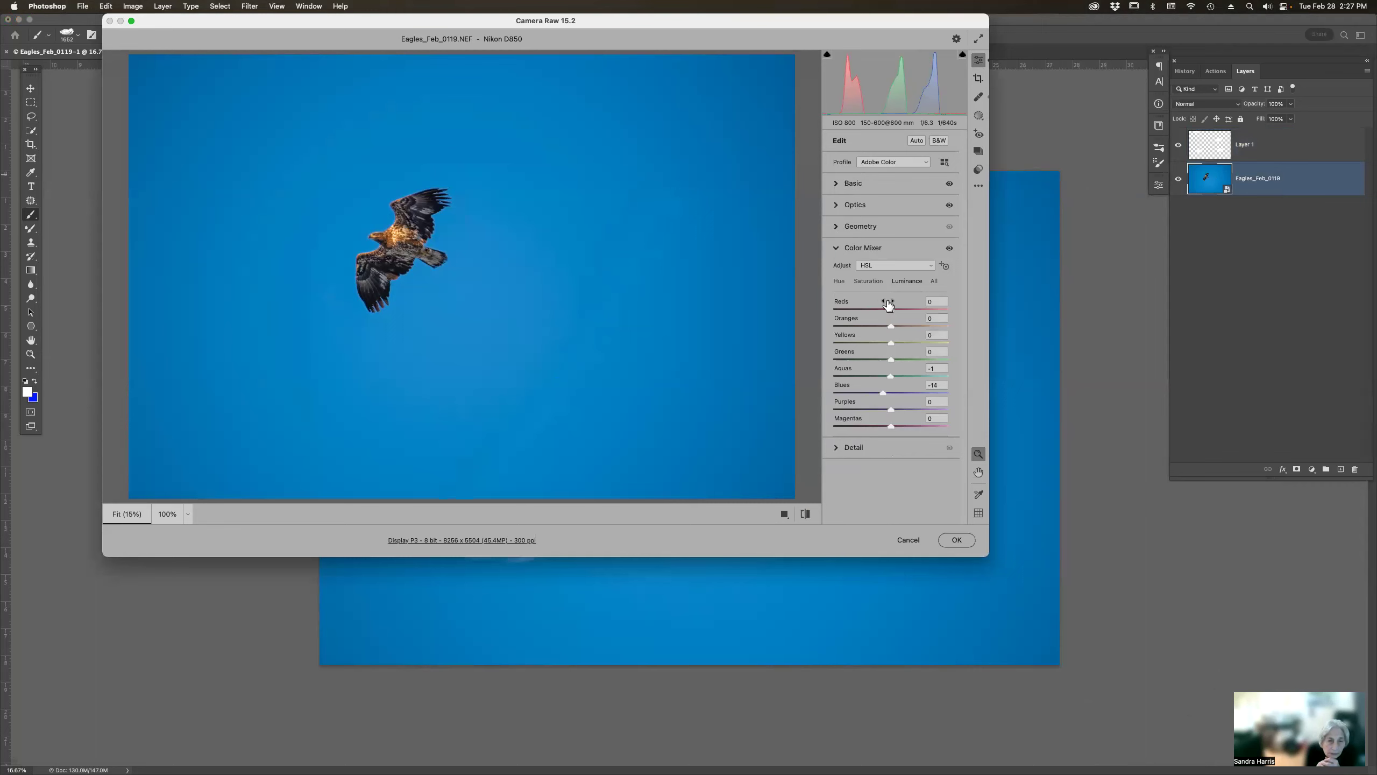
{"action": "left_click", "coordinate": [870, 283]}
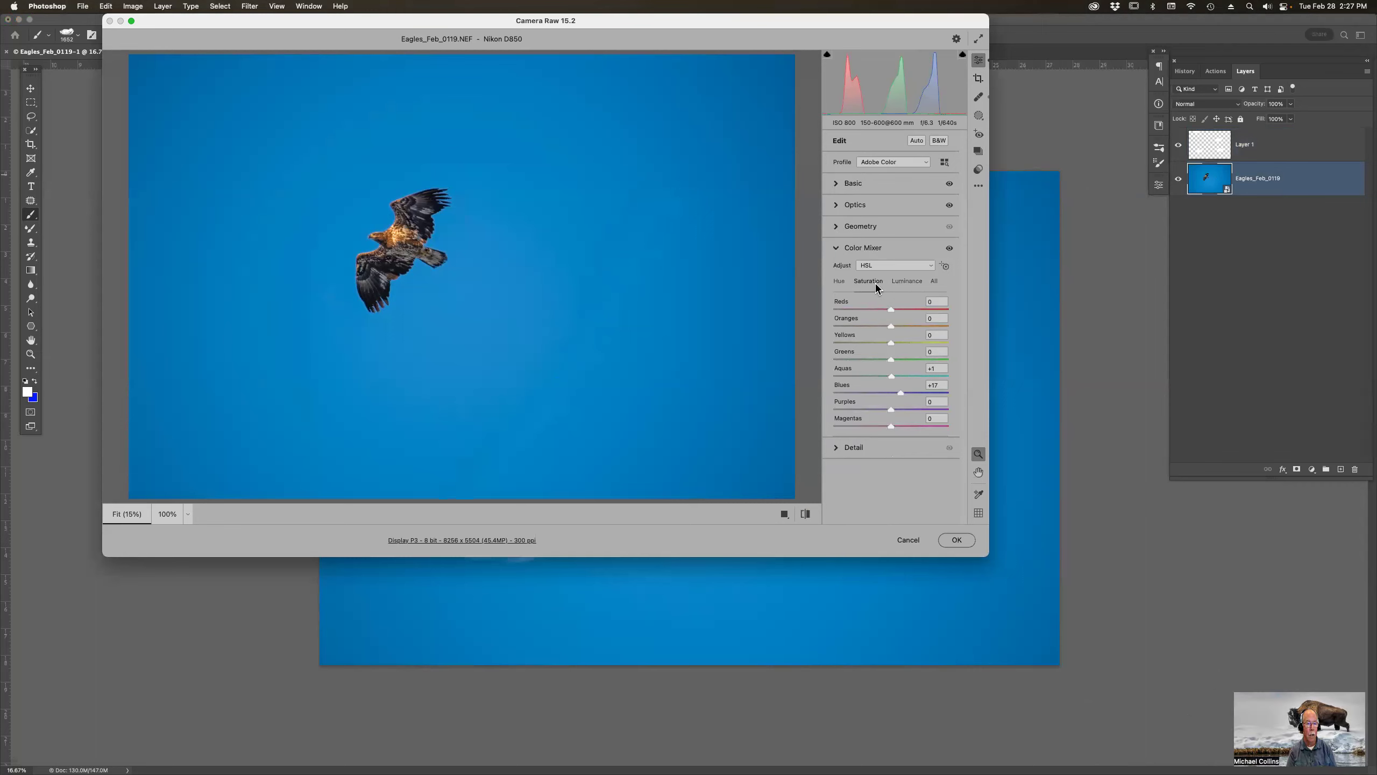
{"action": "left_click", "coordinate": [944, 266]}
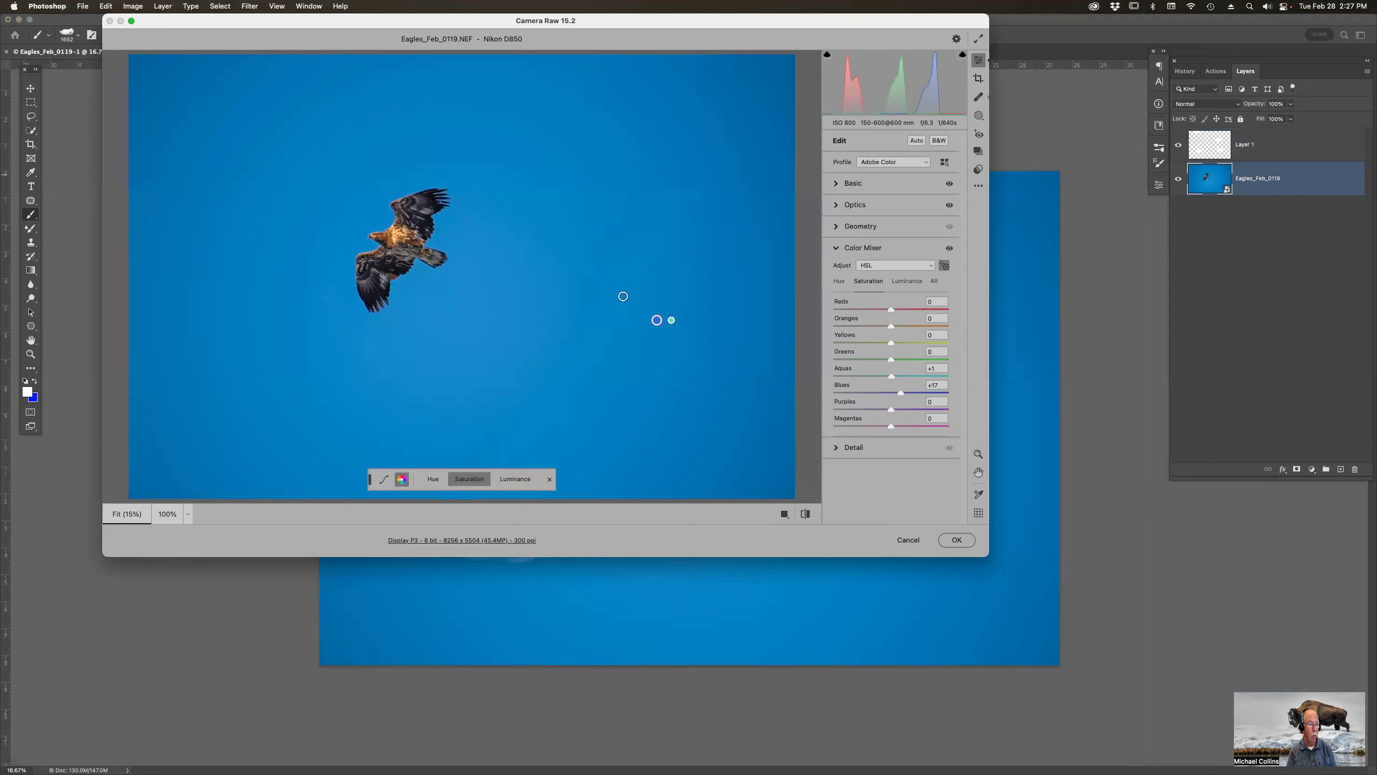
{"action": "mouse_move", "coordinate": [575, 234]}
{"action": "left_mouse_down"}
{"action": "mouse_move", "coordinate": [626, 234]}
{"action": "mouse_move", "coordinate": [587, 234]}
{"action": "left_mouse_up"}
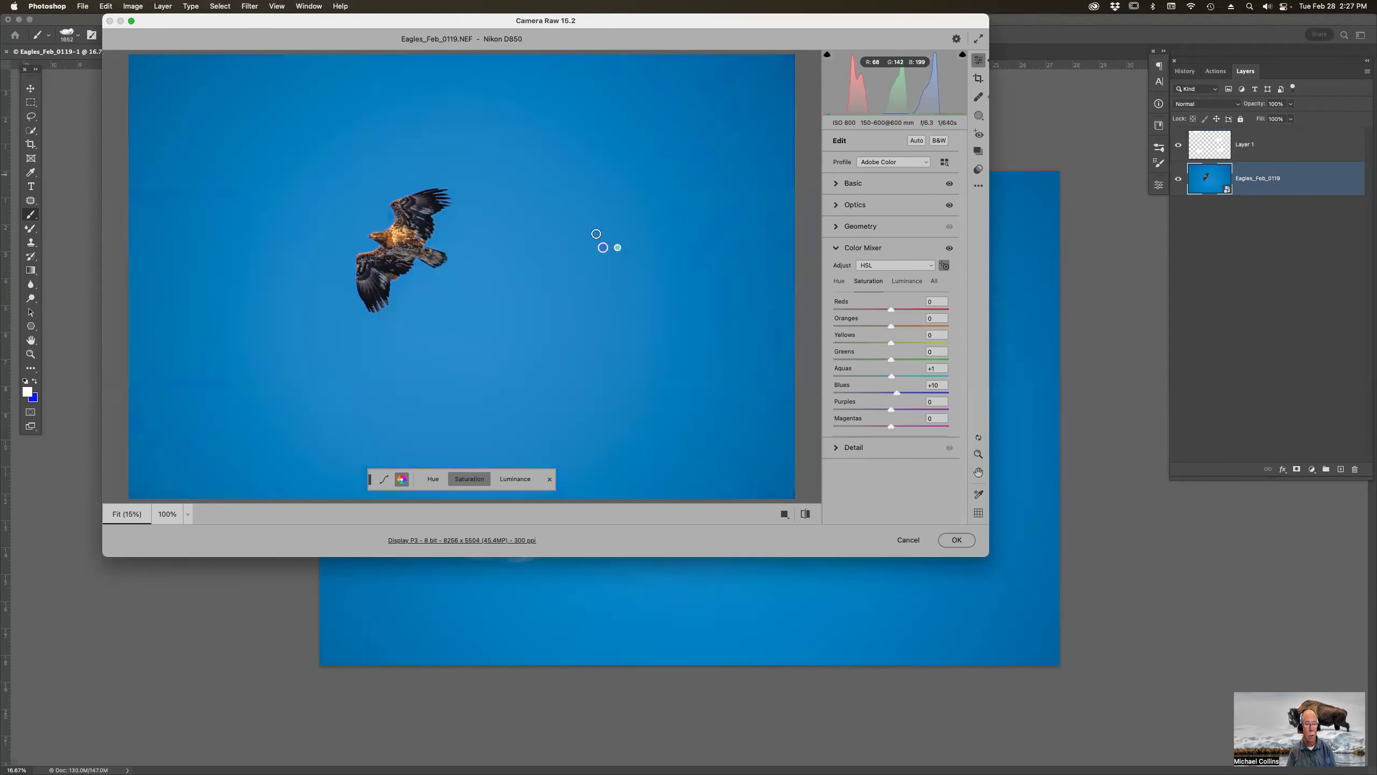
Step: Shift the Blues hue toward purple and apply the Camera Raw edits
{"action": "left_click", "coordinate": [840, 282]}
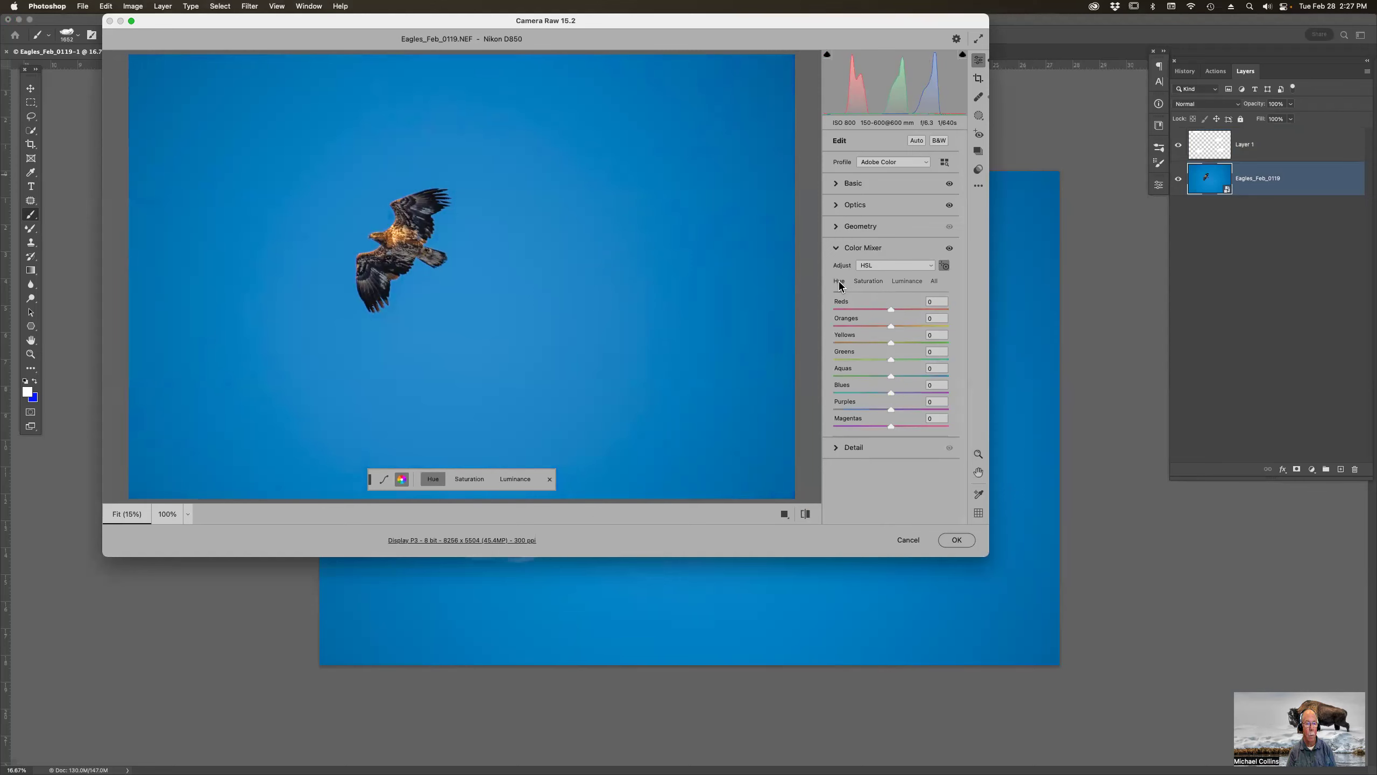
{"action": "mouse_move", "coordinate": [632, 207]}
{"action": "left_mouse_down"}
{"action": "mouse_move", "coordinate": [534, 207]}
{"action": "mouse_move", "coordinate": [630, 209]}
{"action": "left_mouse_up"}
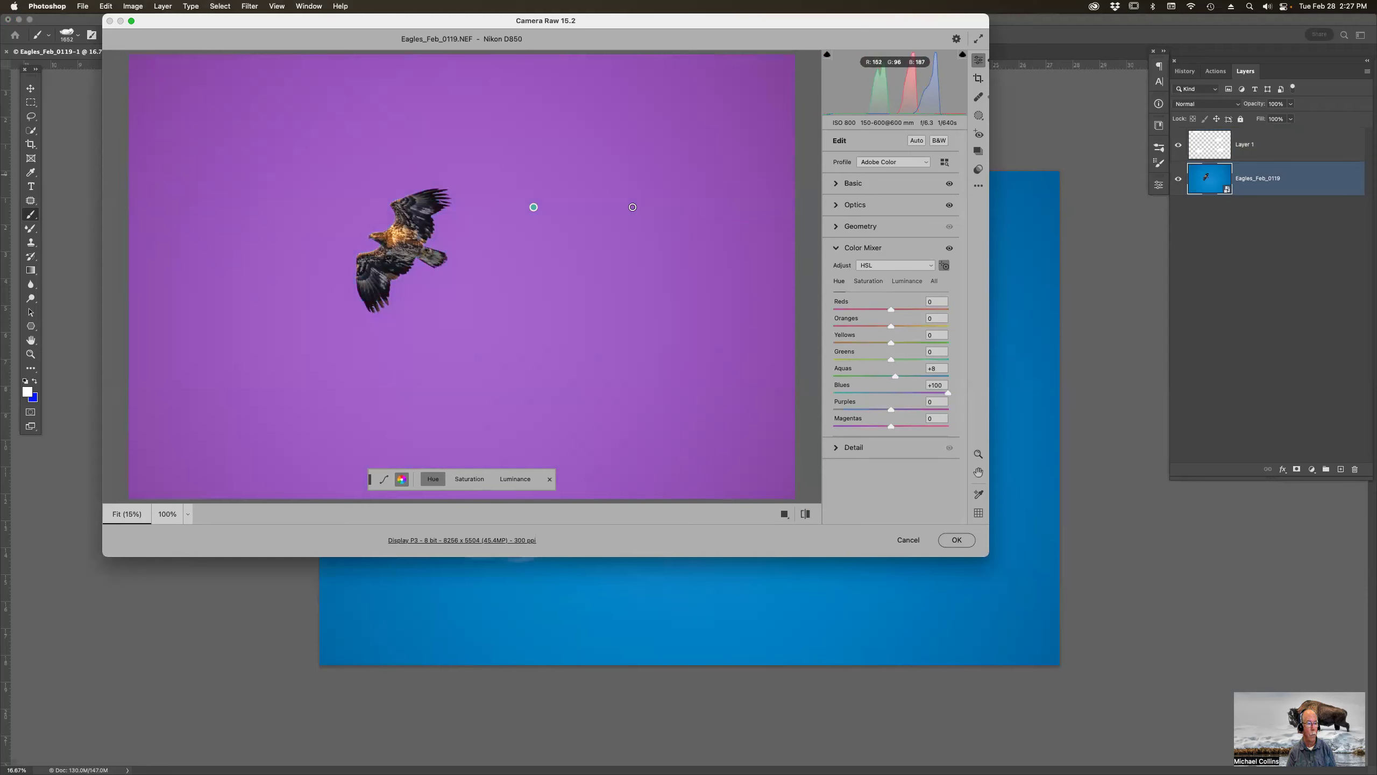
{"action": "left_click", "coordinate": [956, 540]}
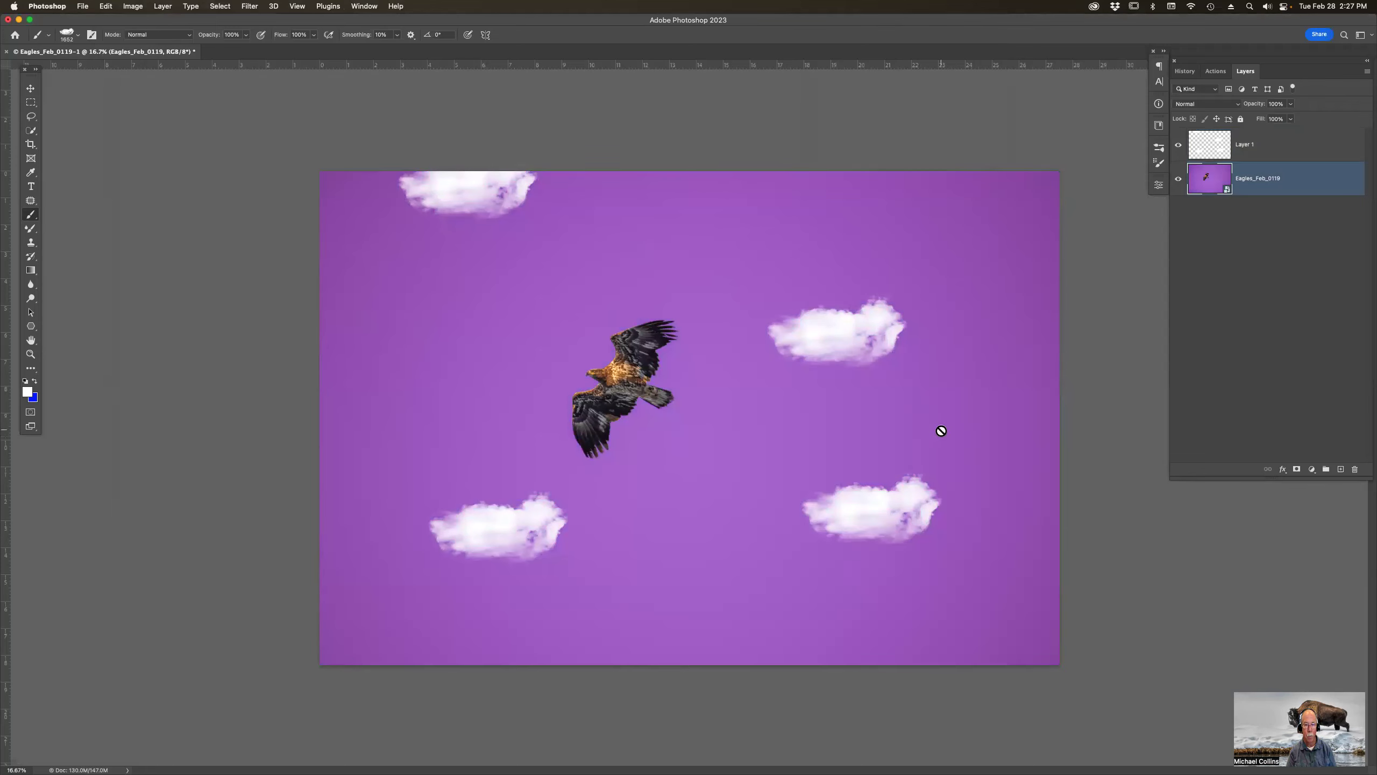
Step: Duplicate the clouds layer (Layer 1) and move the copy up and left, then select the eagle layer
{"action": "left_click", "coordinate": [1292, 142]}
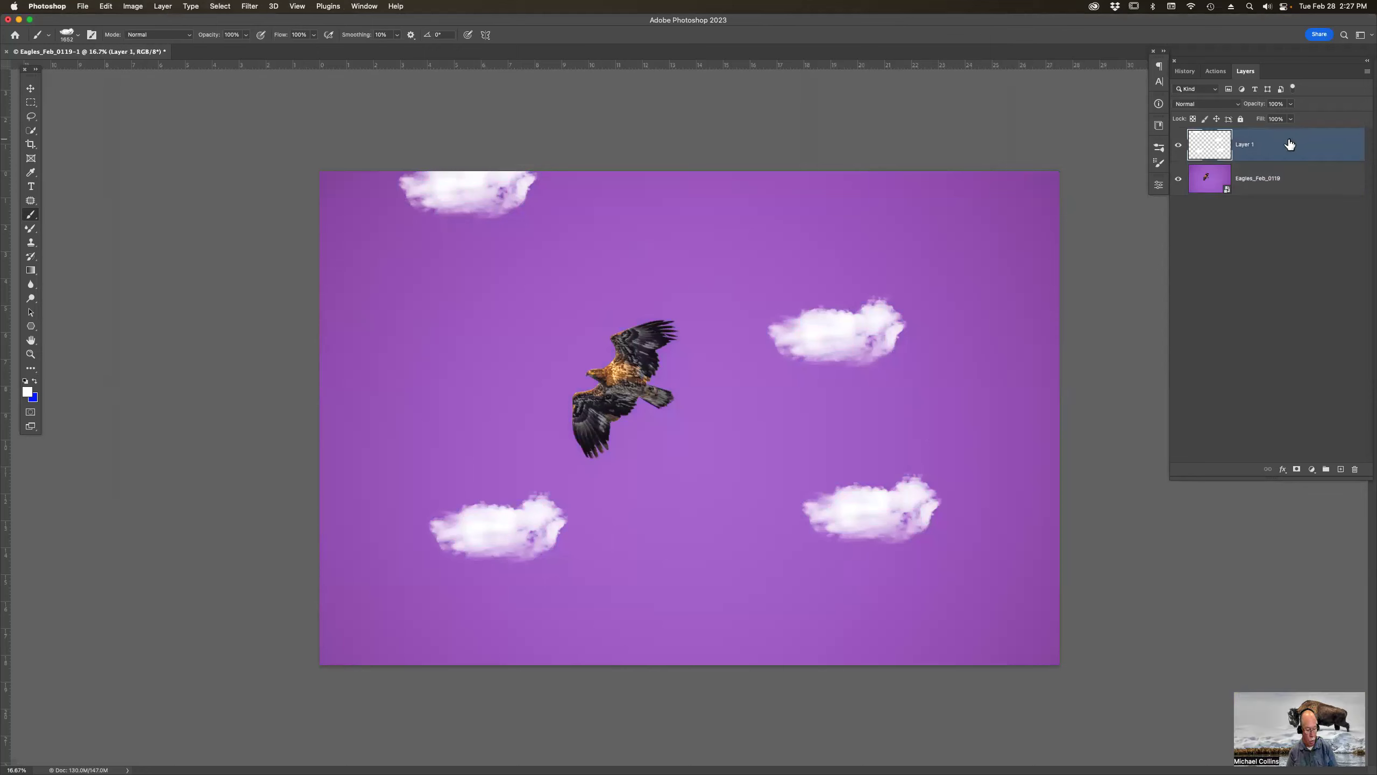
{"action": "key", "text": "ctrl+j"}
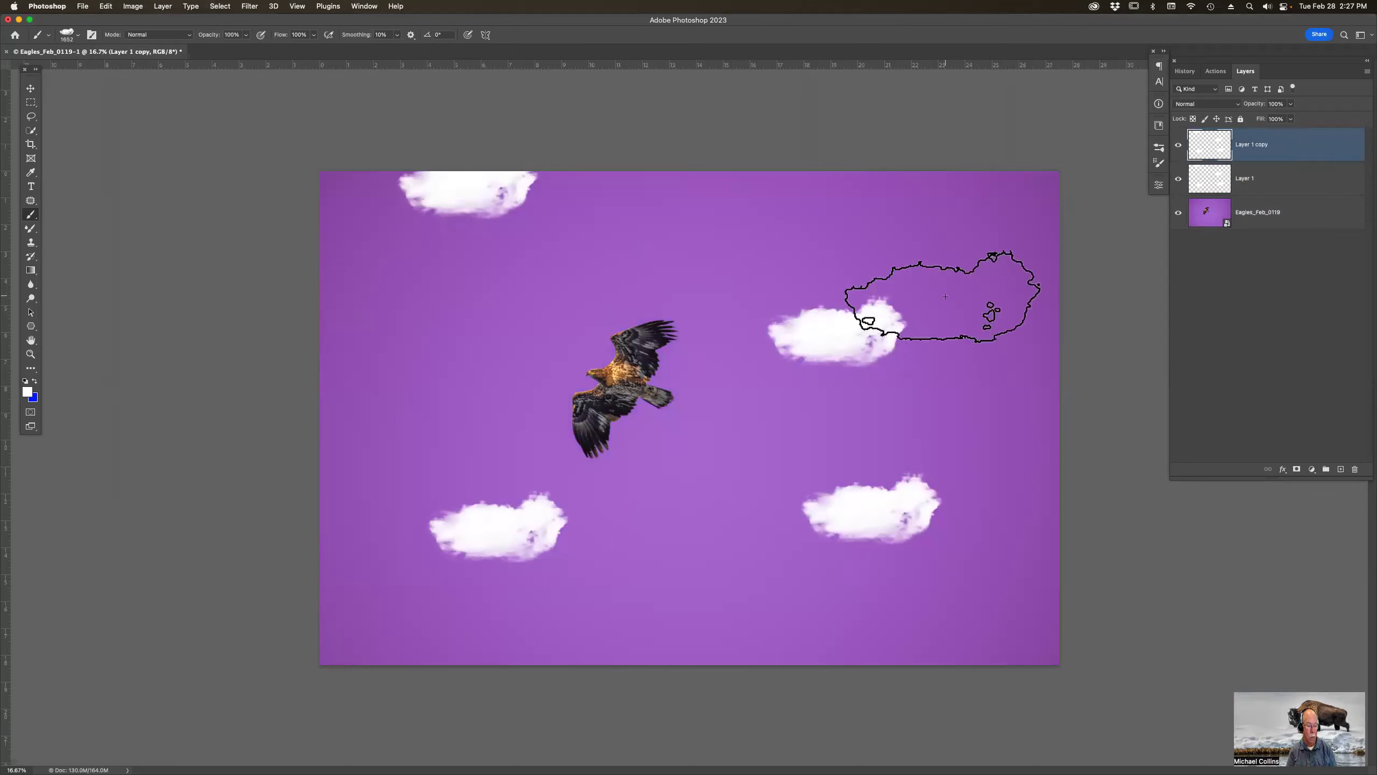
{"action": "key", "text": "v"}
{"action": "mouse_move", "coordinate": [853, 251]}
{"action": "left_mouse_down"}
{"action": "mouse_move", "coordinate": [809, 215]}
{"action": "mouse_move", "coordinate": [697, 185]}
{"action": "mouse_move", "coordinate": [704, 216]}
{"action": "mouse_move", "coordinate": [712, 207]}
{"action": "left_mouse_up"}
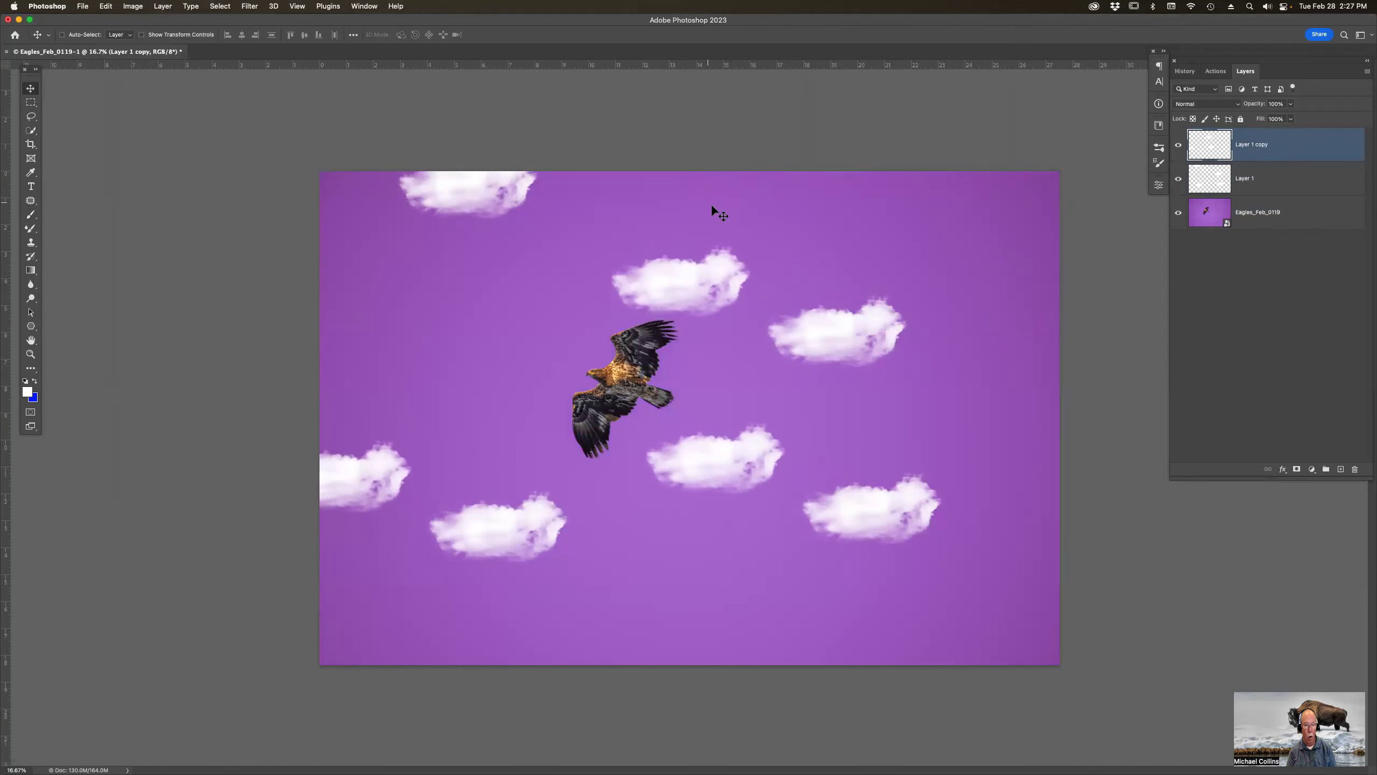
{"action": "left_click", "coordinate": [1280, 211]}
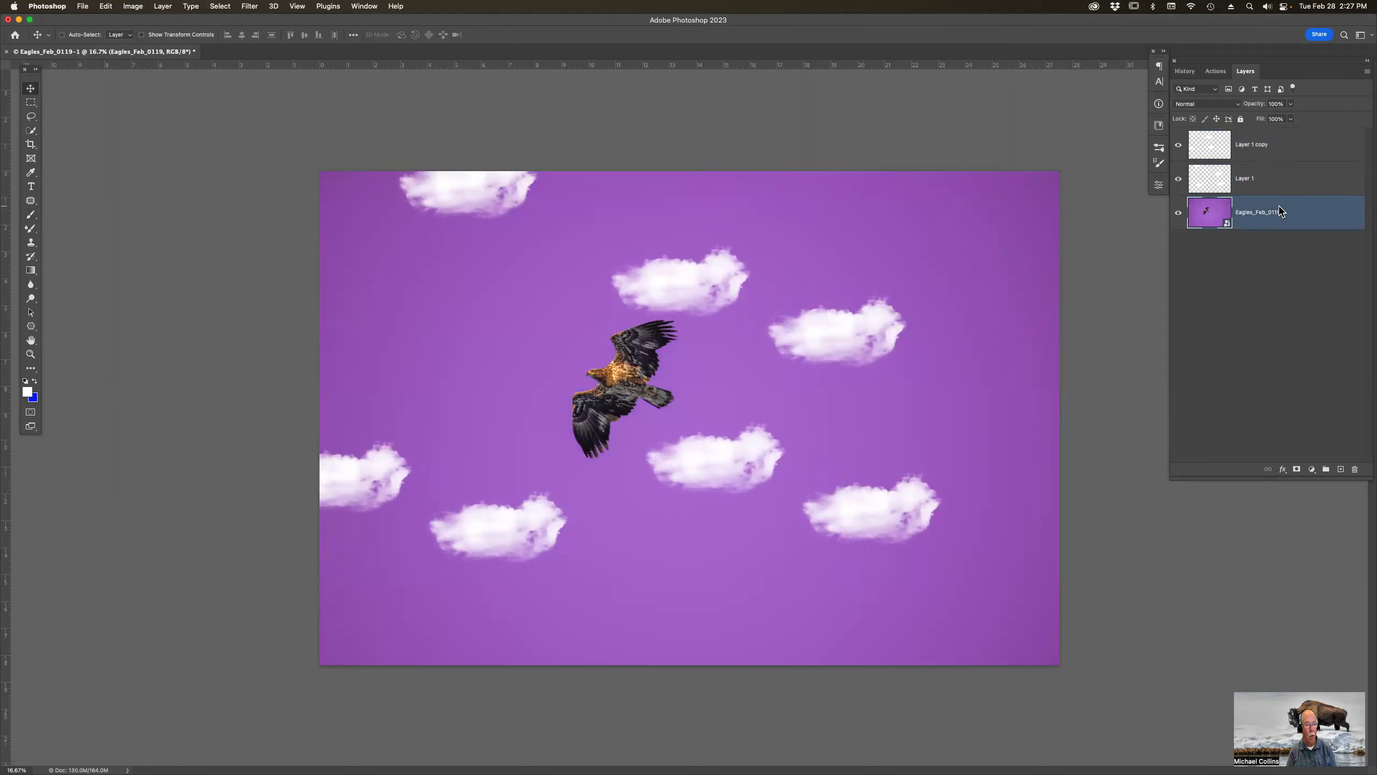
Step: In Camera Raw, shift the sky hue to teal (Blues -76, Aquas +2) and tweak the Oranges hue
{"action": "double_click", "coordinate": [1209, 213]}
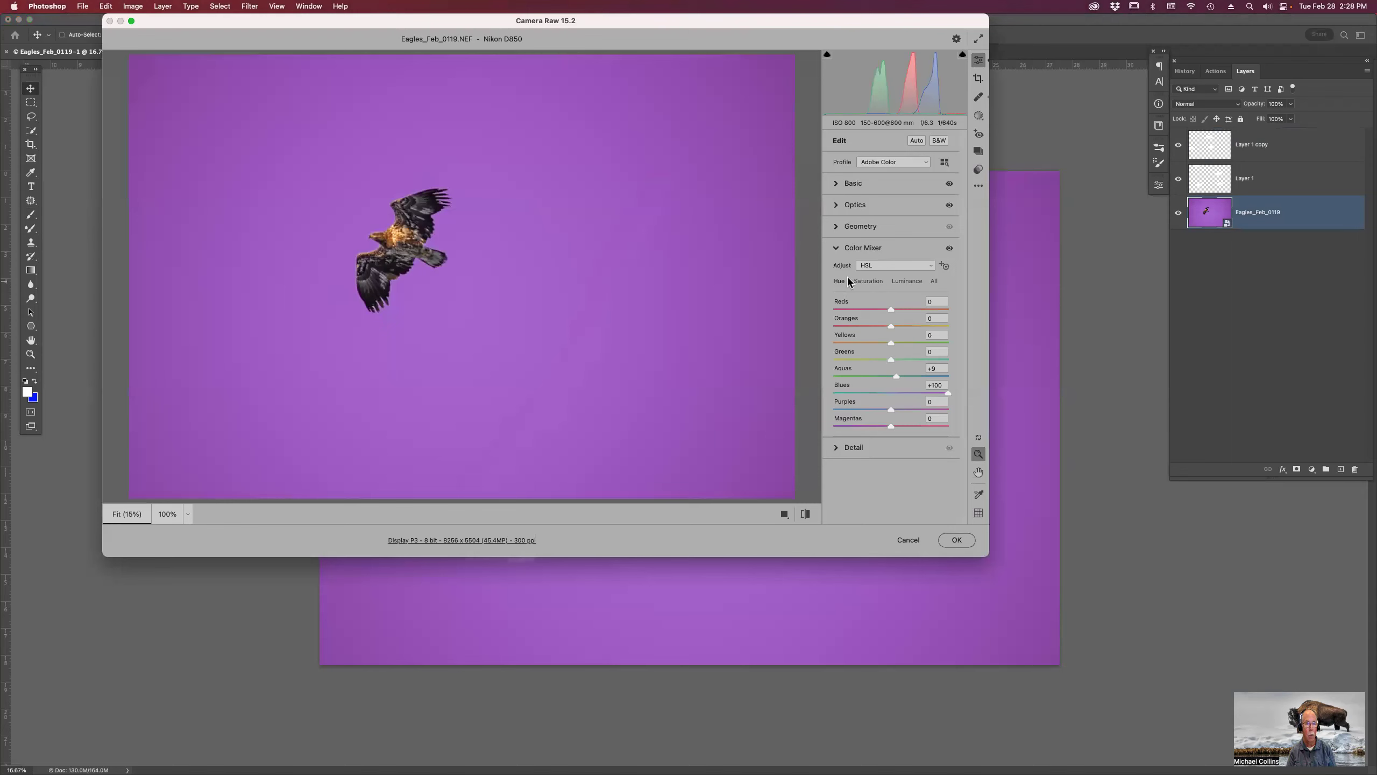
{"action": "left_click", "coordinate": [945, 265]}
{"action": "mouse_move", "coordinate": [614, 248]}
{"action": "left_mouse_down"}
{"action": "mouse_move", "coordinate": [564, 250]}
{"action": "mouse_move", "coordinate": [662, 249]}
{"action": "mouse_move", "coordinate": [618, 249]}
{"action": "left_mouse_up"}
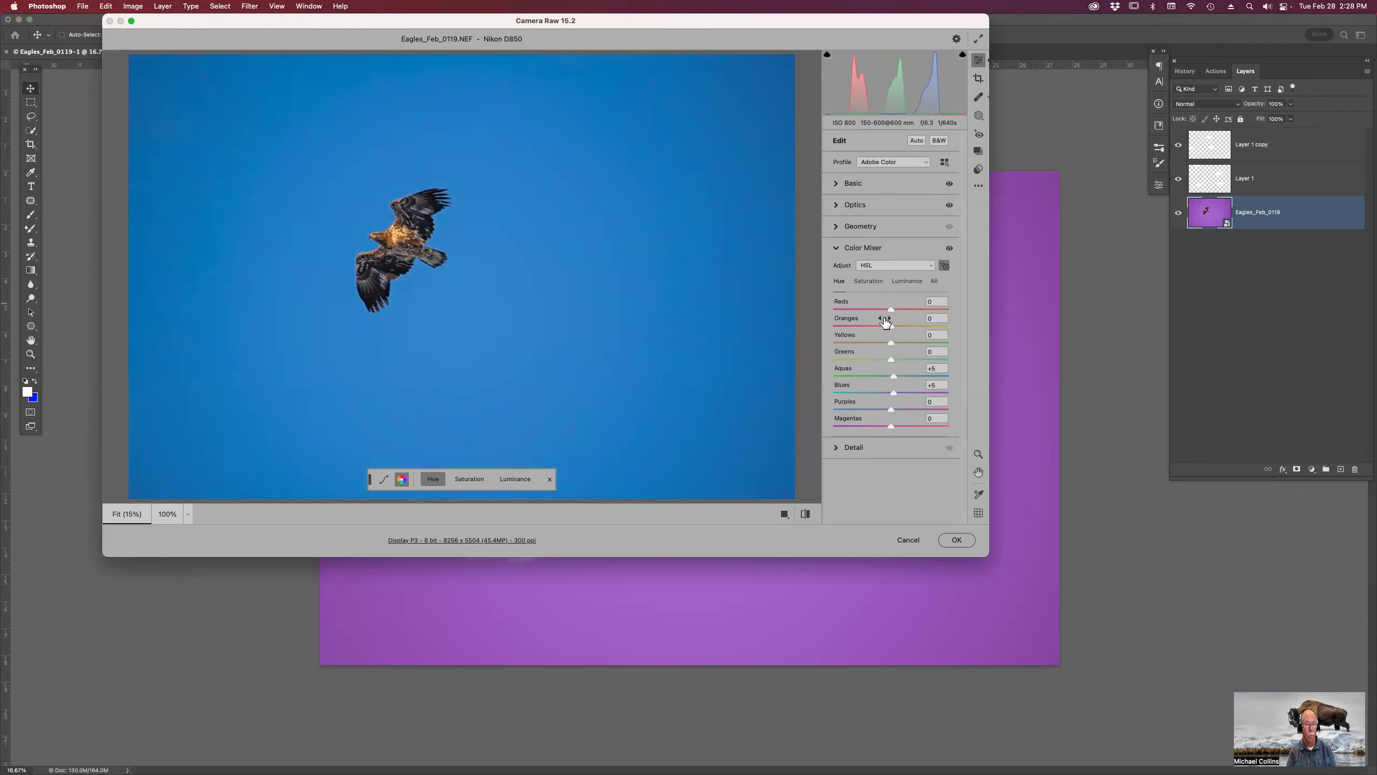
{"action": "mouse_move", "coordinate": [893, 327]}
{"action": "left_mouse_down"}
{"action": "mouse_move", "coordinate": [936, 328]}
{"action": "mouse_move", "coordinate": [847, 327]}
{"action": "mouse_move", "coordinate": [875, 330]}
{"action": "left_mouse_up"}
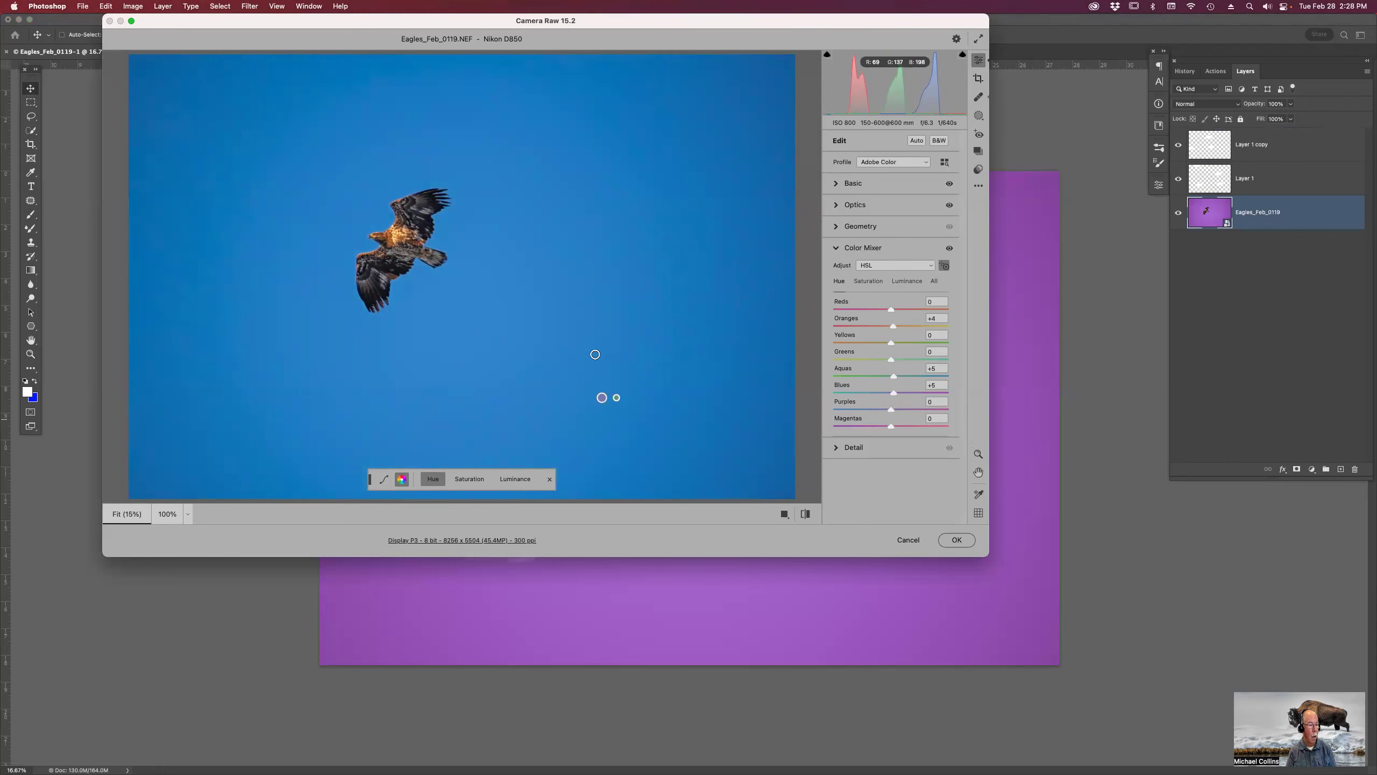
{"action": "left_click_drag", "start_coordinate": [648, 310], "coordinate": [575, 310]}
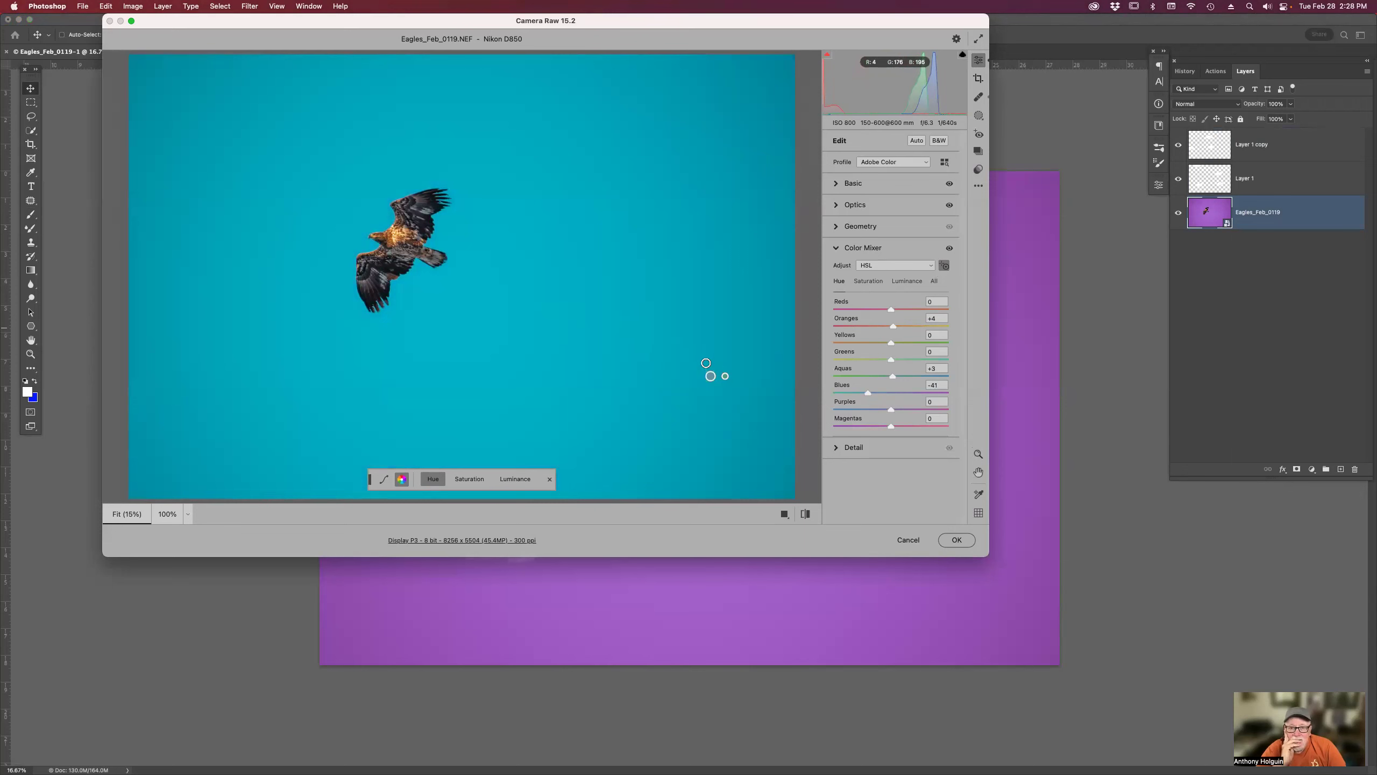
{"action": "left_click_drag", "start_coordinate": [665, 313], "coordinate": [624, 313]}
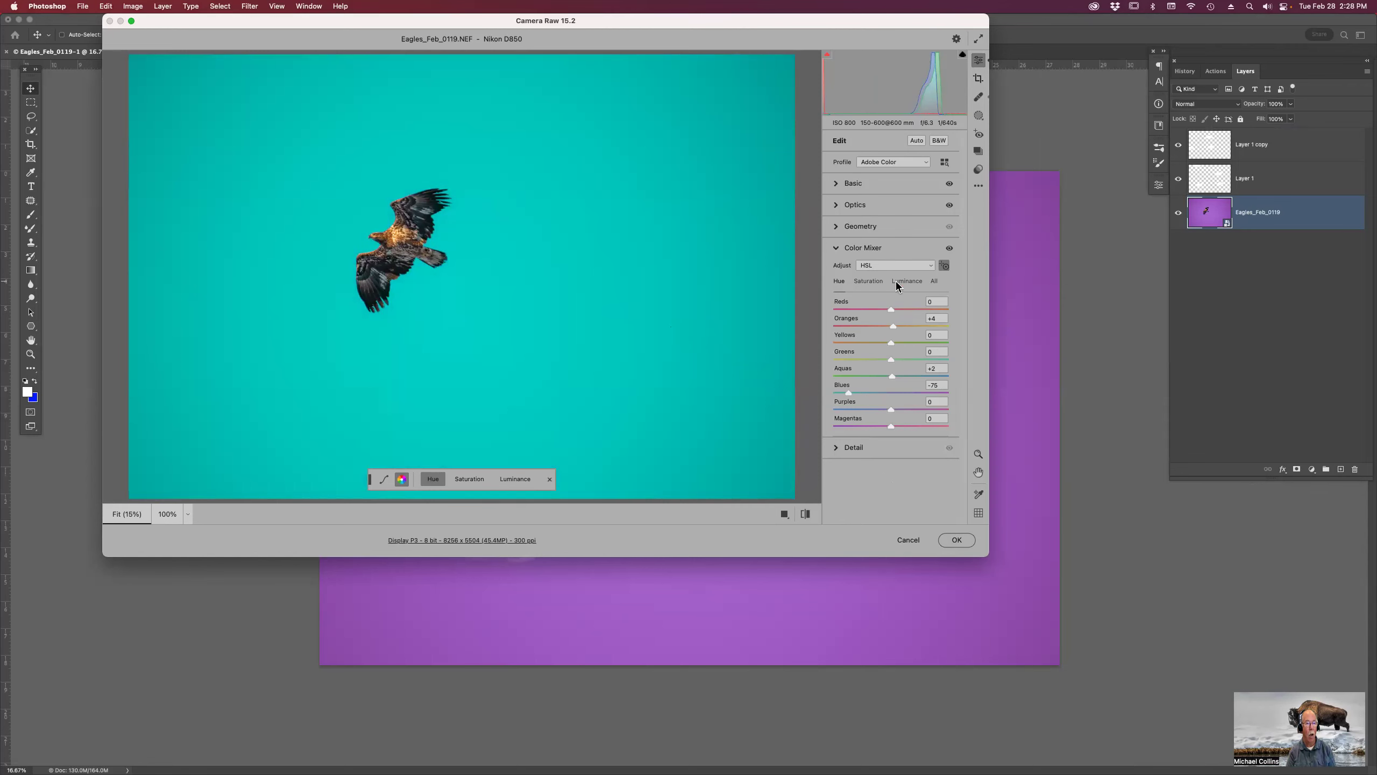
Step: Set maximum Temperature, Vibrance +90, Highlights -100, Texture +100 and higher Clarity, then apply
{"action": "left_click", "coordinate": [837, 185]}
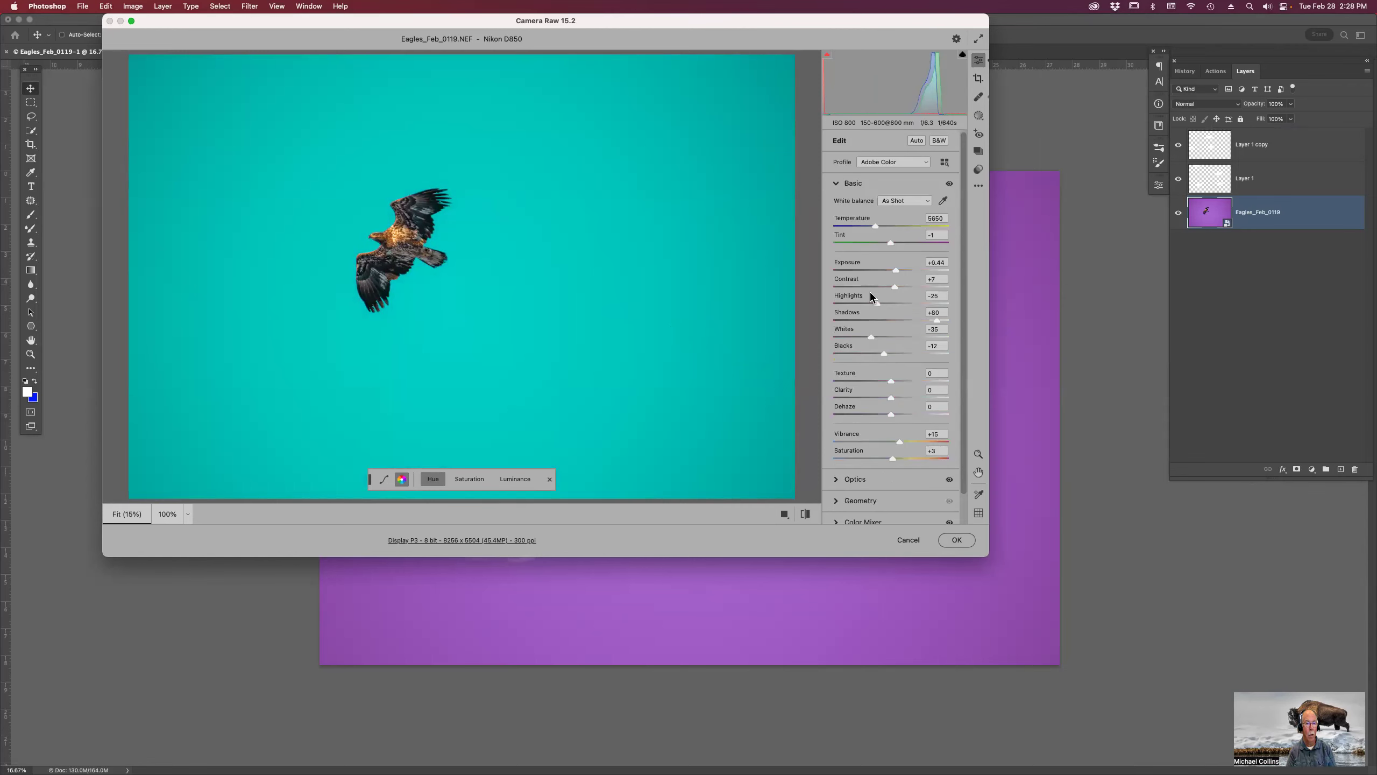
{"action": "left_click_drag", "start_coordinate": [875, 226], "coordinate": [945, 227]}
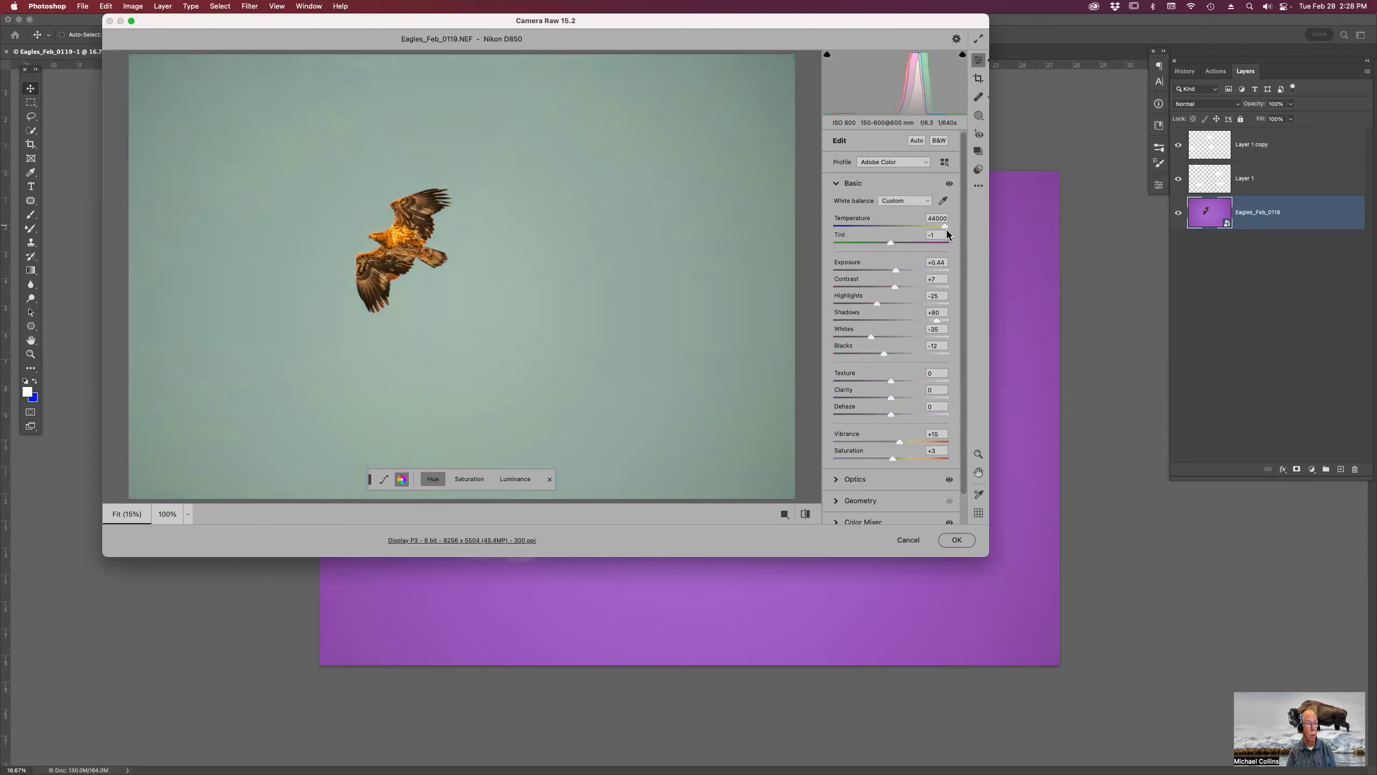
{"action": "mouse_move", "coordinate": [915, 441]}
{"action": "left_mouse_down"}
{"action": "mouse_move", "coordinate": [944, 447]}
{"action": "mouse_move", "coordinate": [909, 460]}
{"action": "mouse_move", "coordinate": [927, 461]}
{"action": "left_mouse_up"}
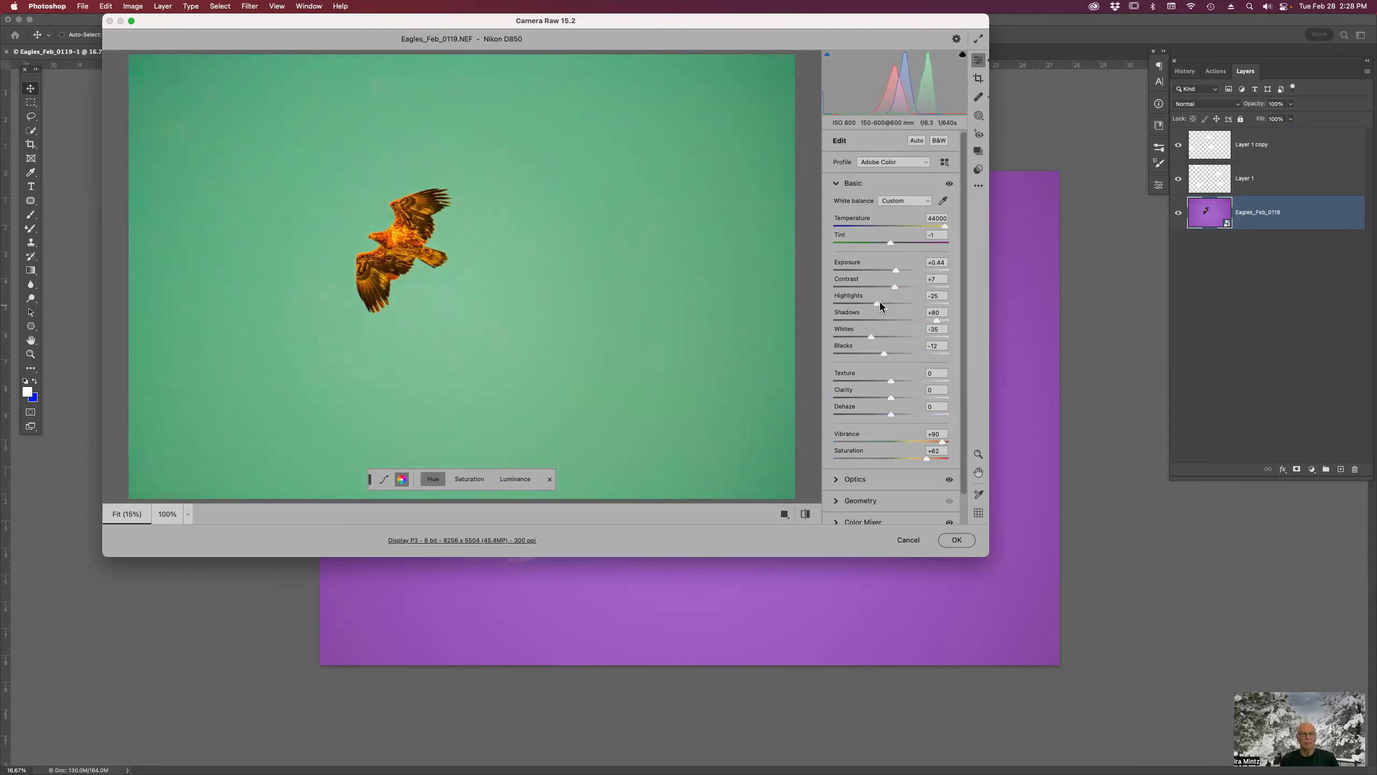
{"action": "left_click_drag", "start_coordinate": [849, 306], "coordinate": [821, 309]}
{"action": "left_click_drag", "start_coordinate": [881, 377], "coordinate": [896, 413]}
{"action": "left_click", "coordinate": [941, 396]}
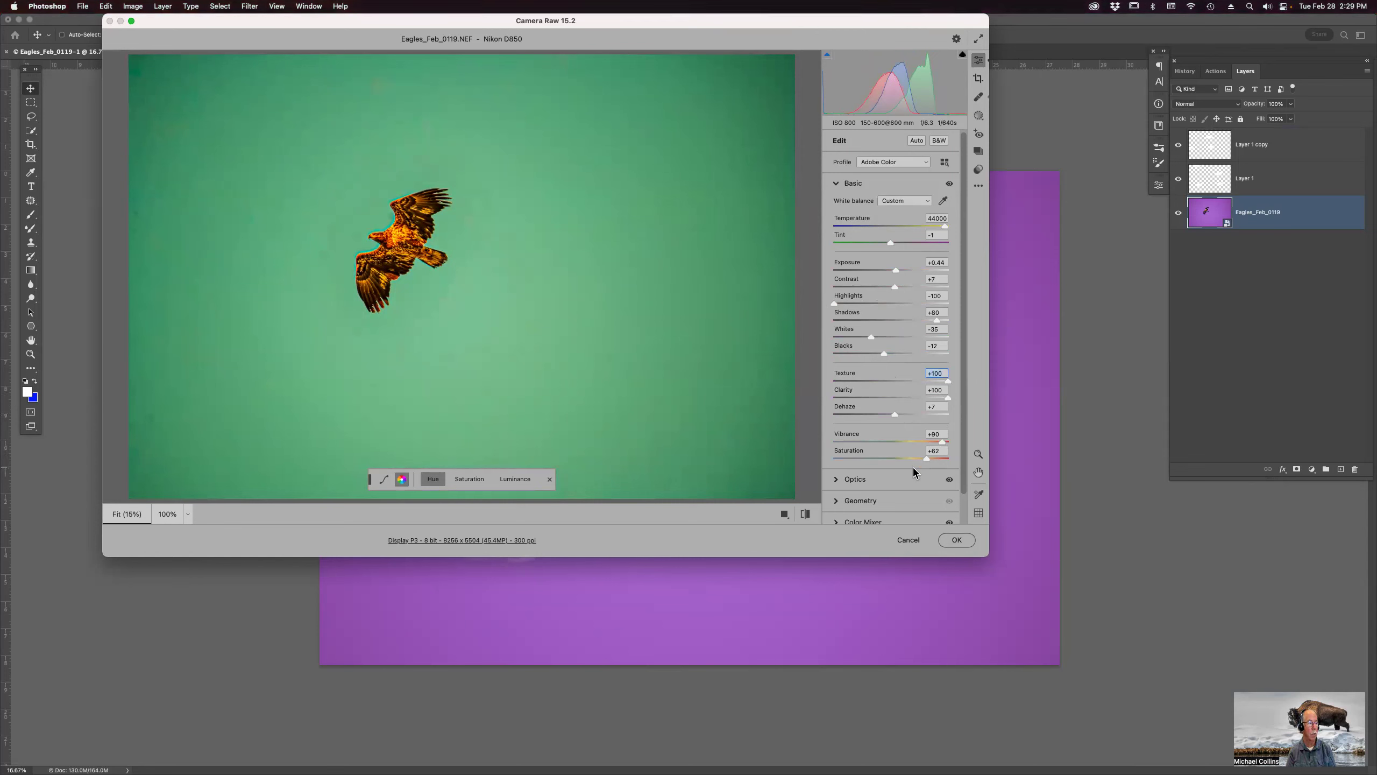
{"action": "left_click", "coordinate": [954, 540]}
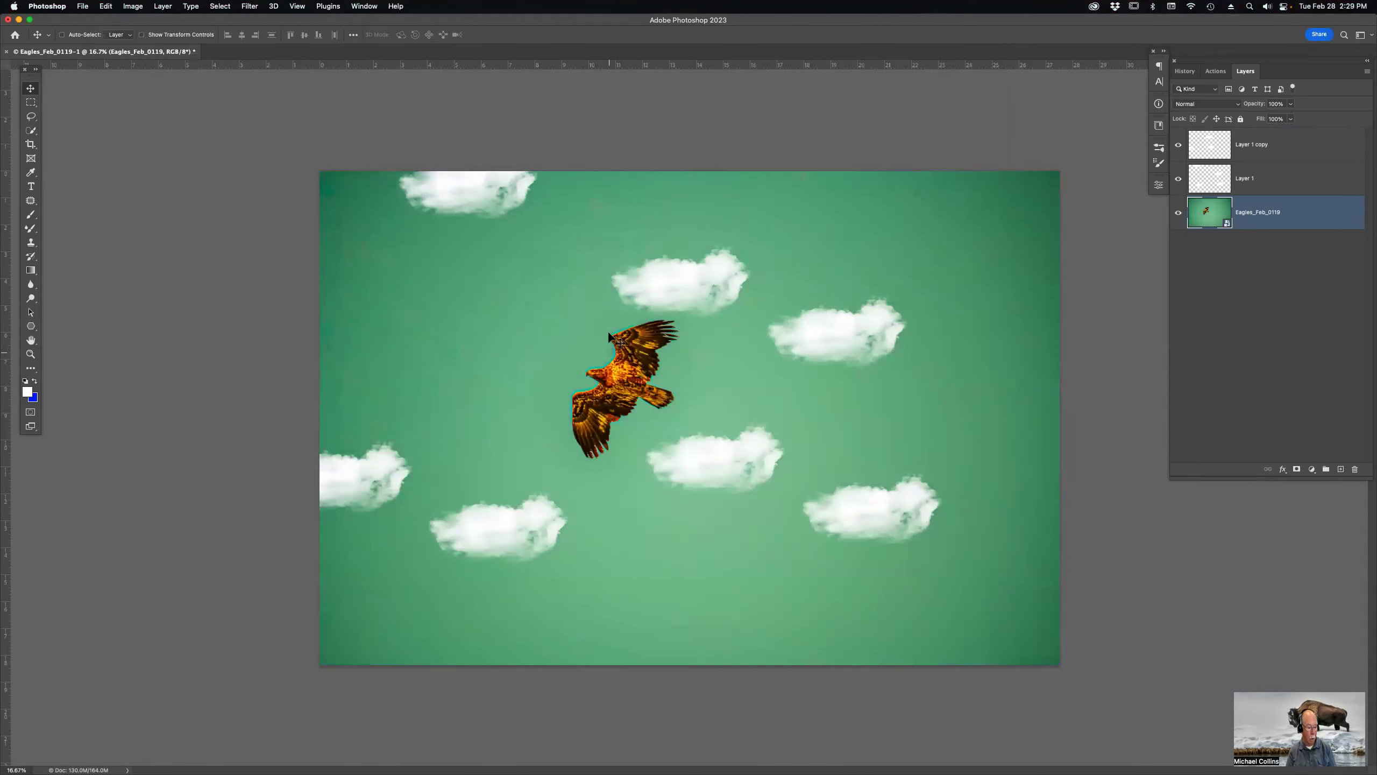
Step: Zoom in on the eagle and reopen the Eagles_Feb_0119 smart object in Camera Raw
{"action": "key", "text": "z"}
{"action": "left_click_drag", "start_coordinate": [532, 301], "coordinate": [720, 490]}
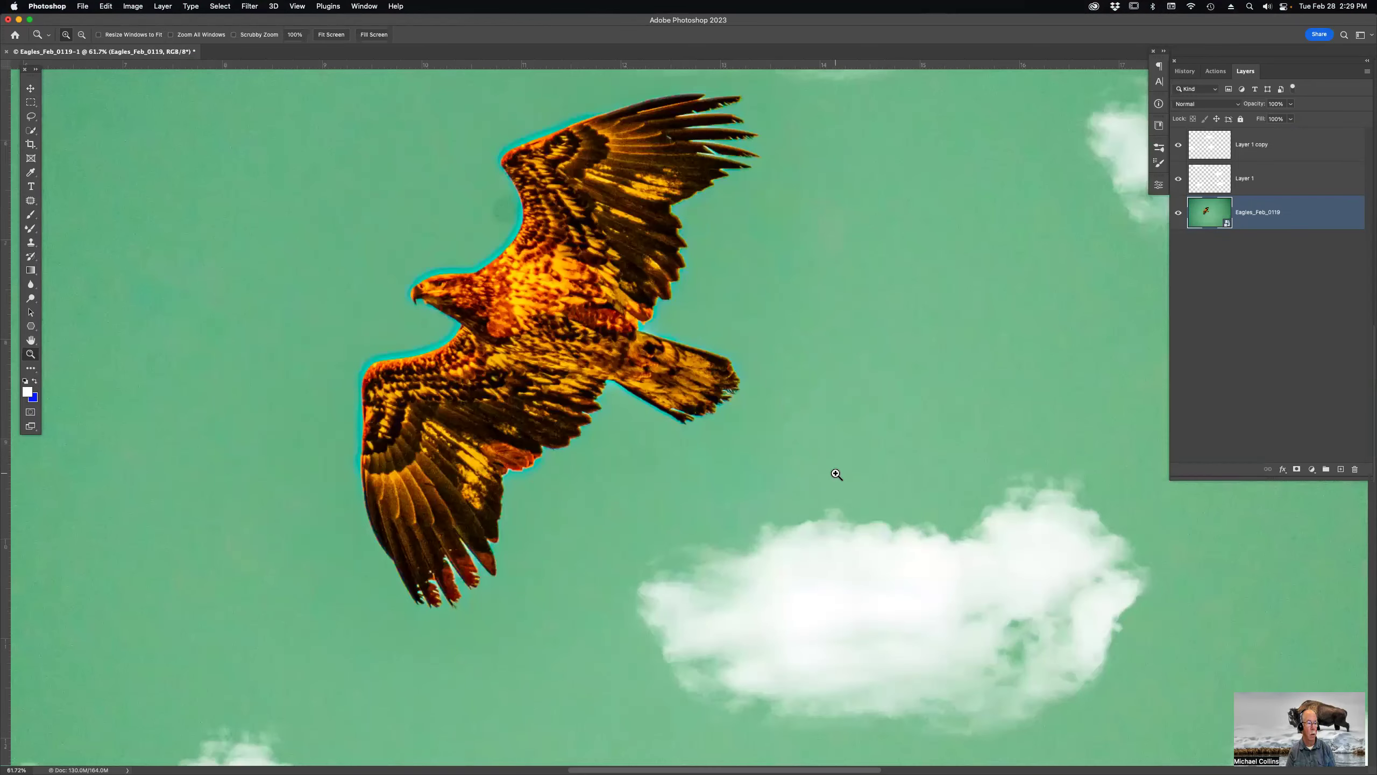
{"action": "double_click", "coordinate": [1211, 218]}
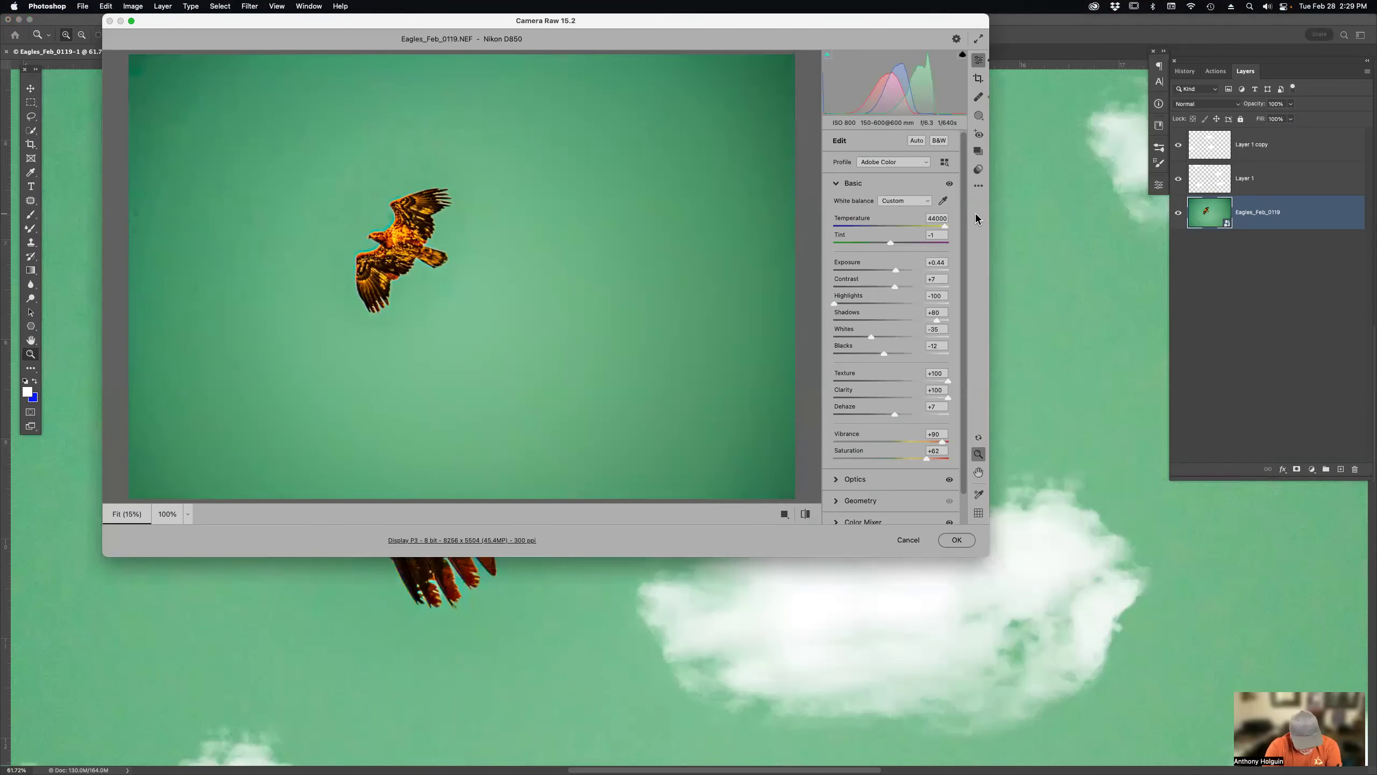
Step: Reset Camera Raw to defaults, apply Auto tone and raise Exposure to +0.75
{"action": "left_click", "coordinate": [977, 189]}
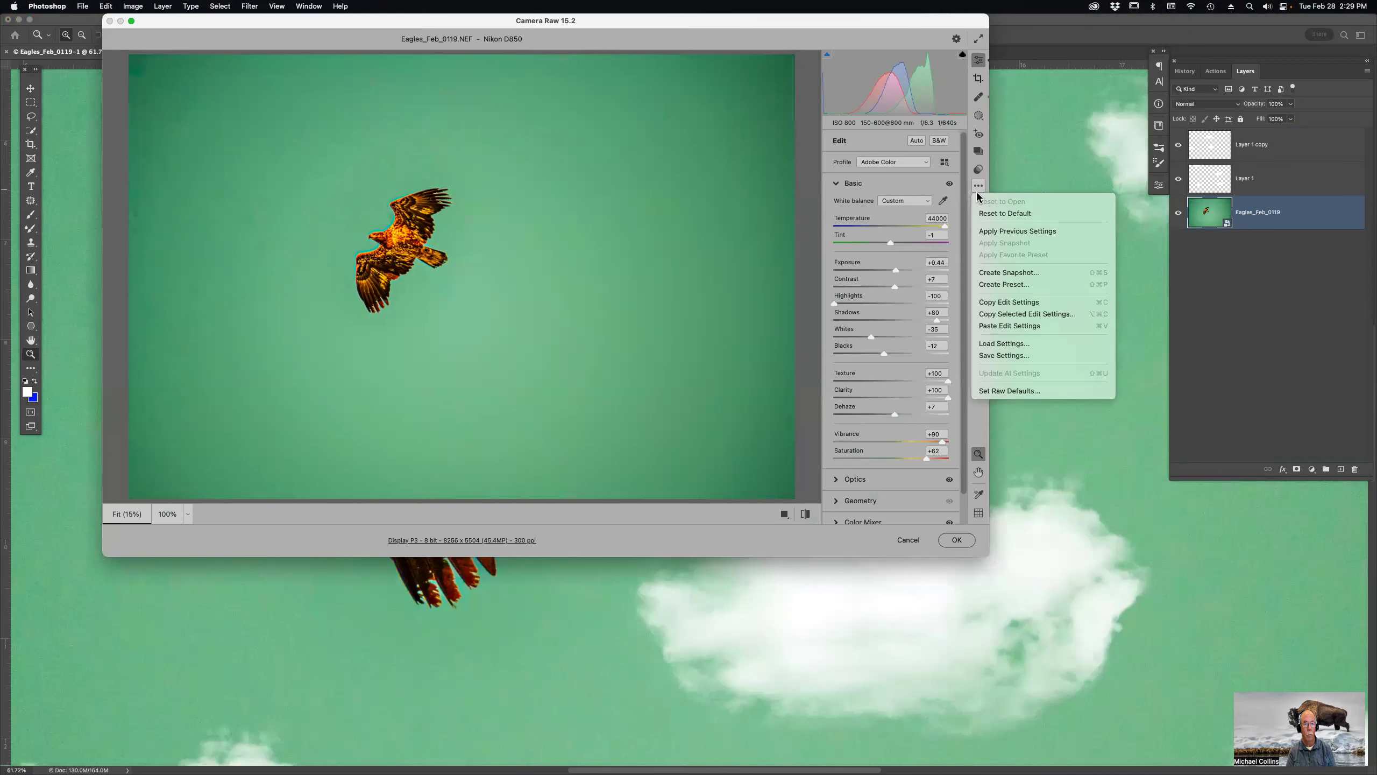
{"action": "left_click", "coordinate": [988, 214]}
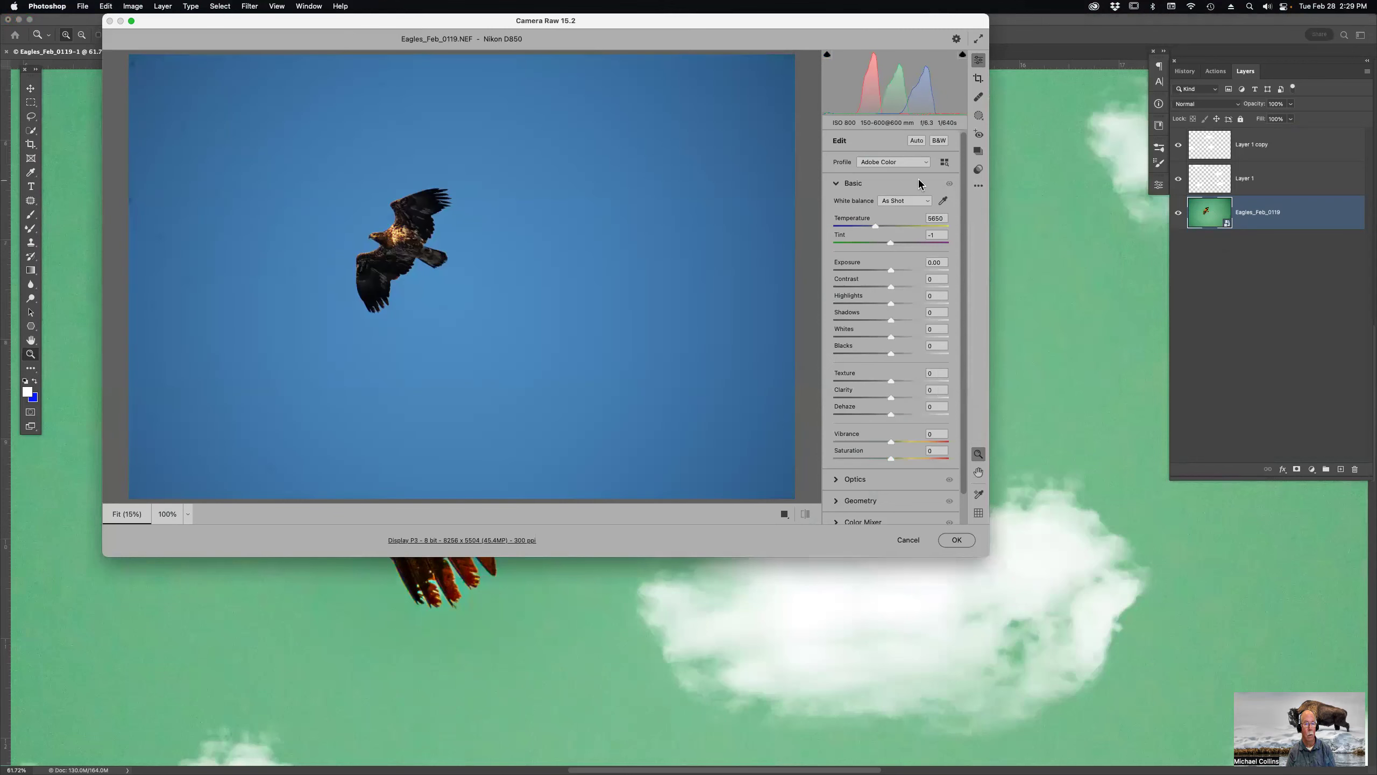
{"action": "left_click", "coordinate": [917, 142]}
{"action": "left_click_drag", "start_coordinate": [896, 270], "coordinate": [900, 270]}
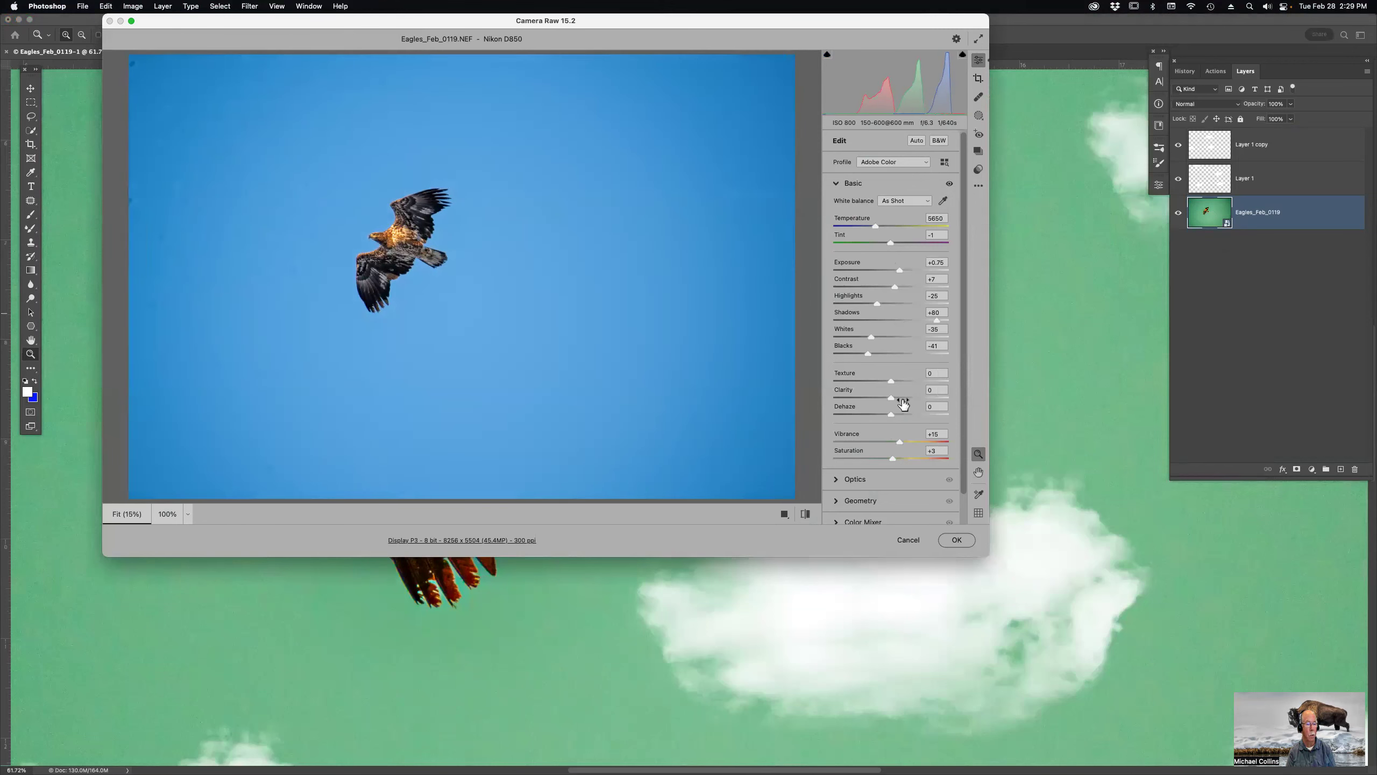
{"action": "left_click", "coordinate": [979, 96]}
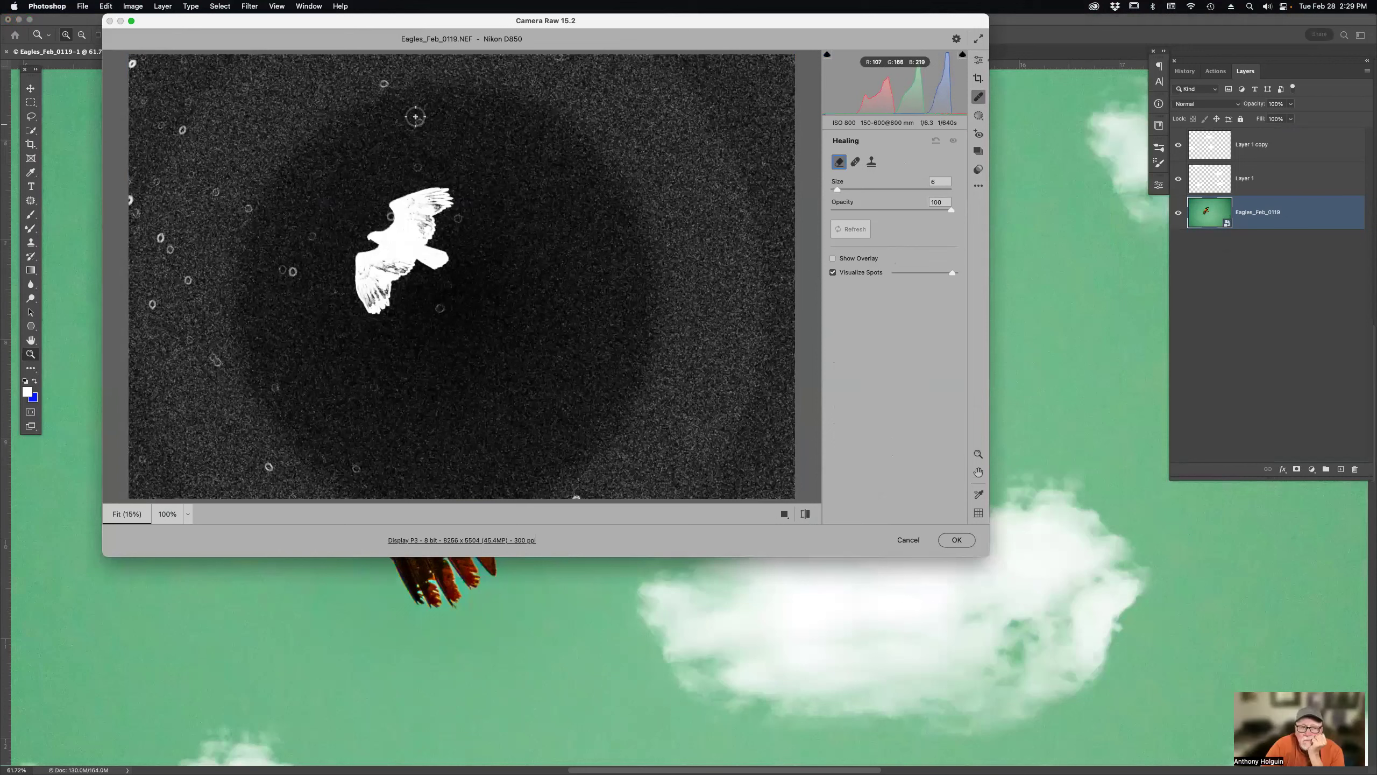
Step: Heal three dust spots in the upper, middle and lower sky
{"action": "left_click", "coordinate": [382, 84]}
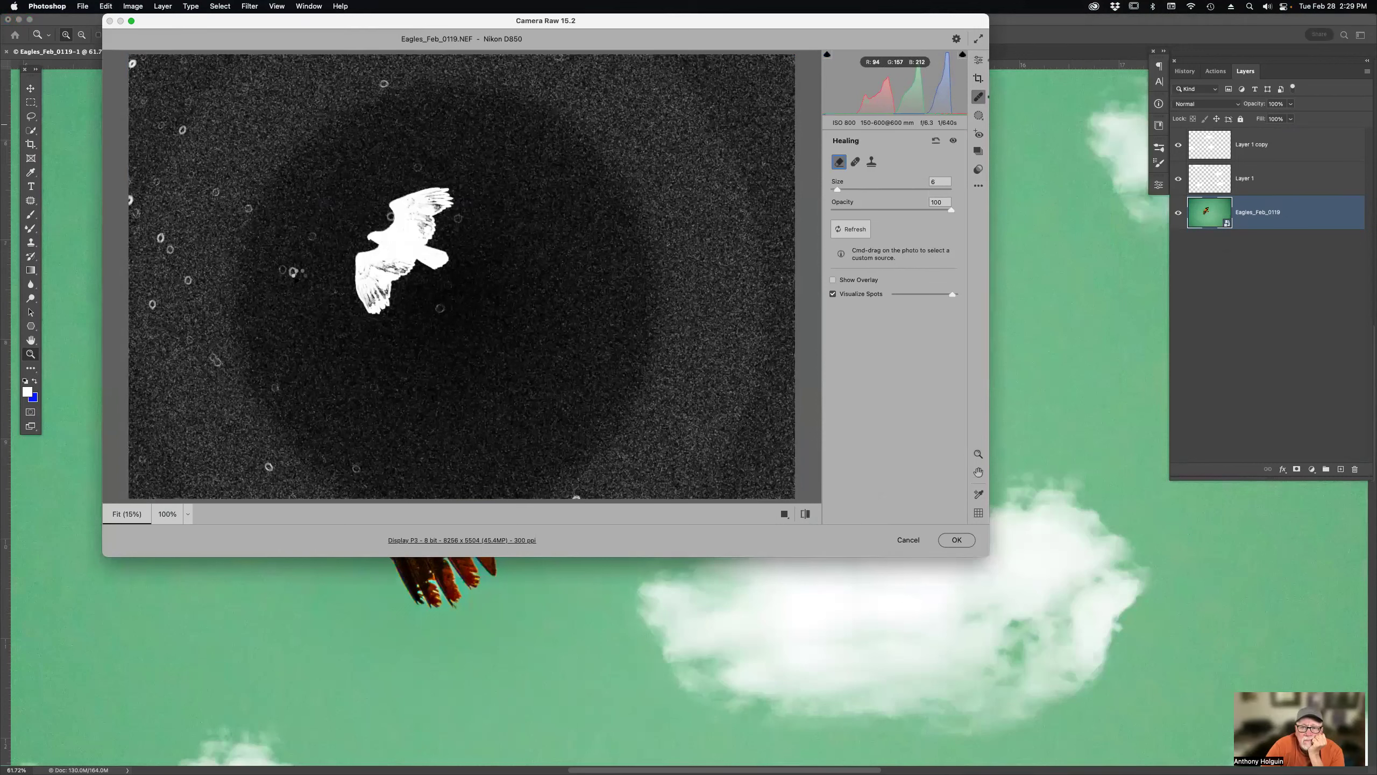
{"action": "left_click", "coordinate": [288, 273]}
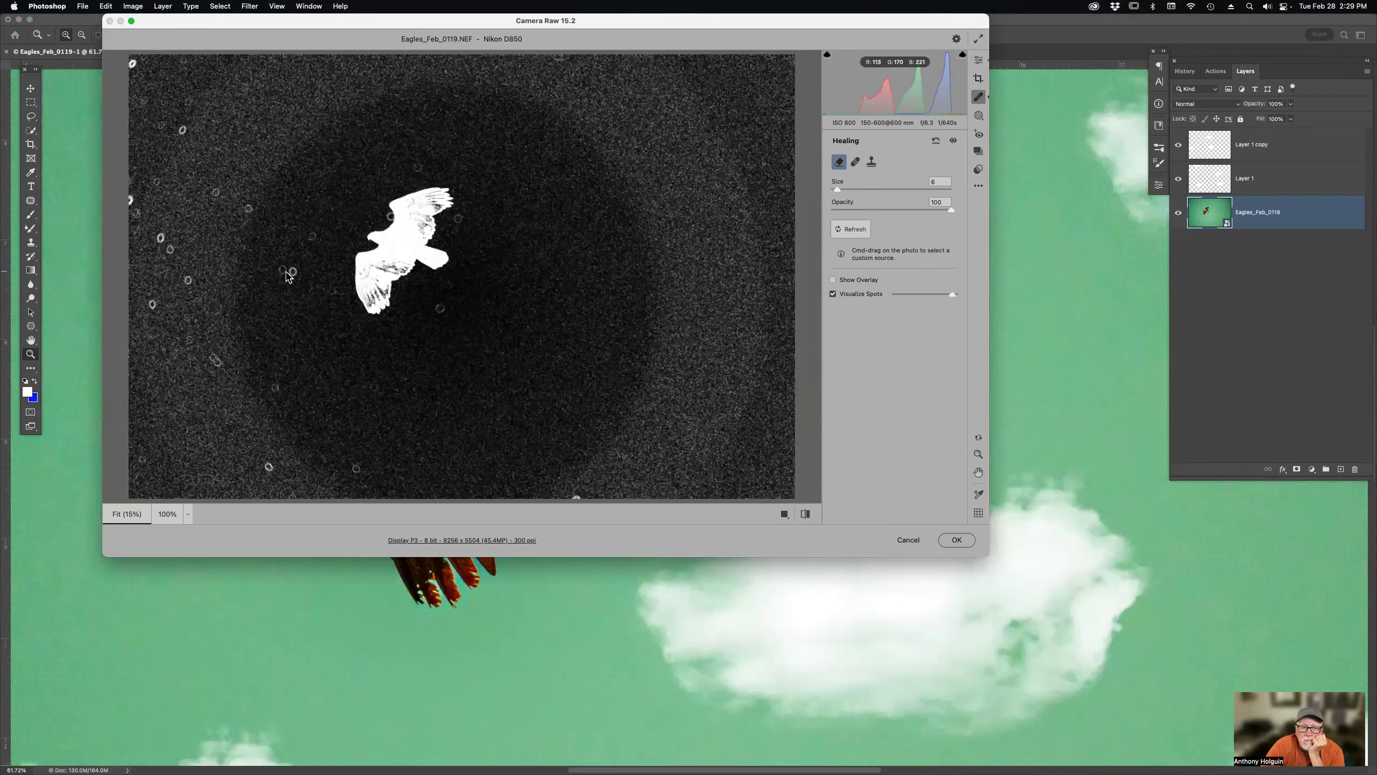
{"action": "left_click", "coordinate": [311, 237]}
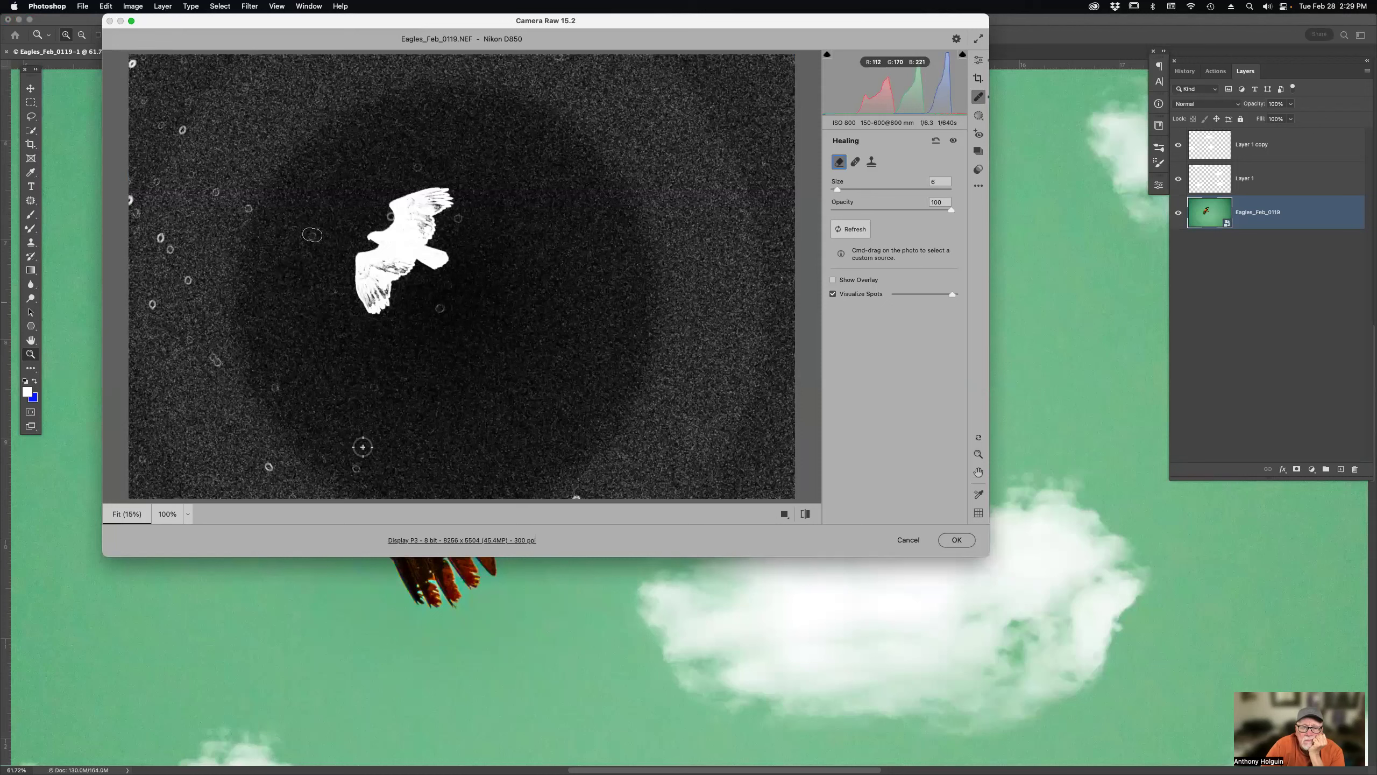
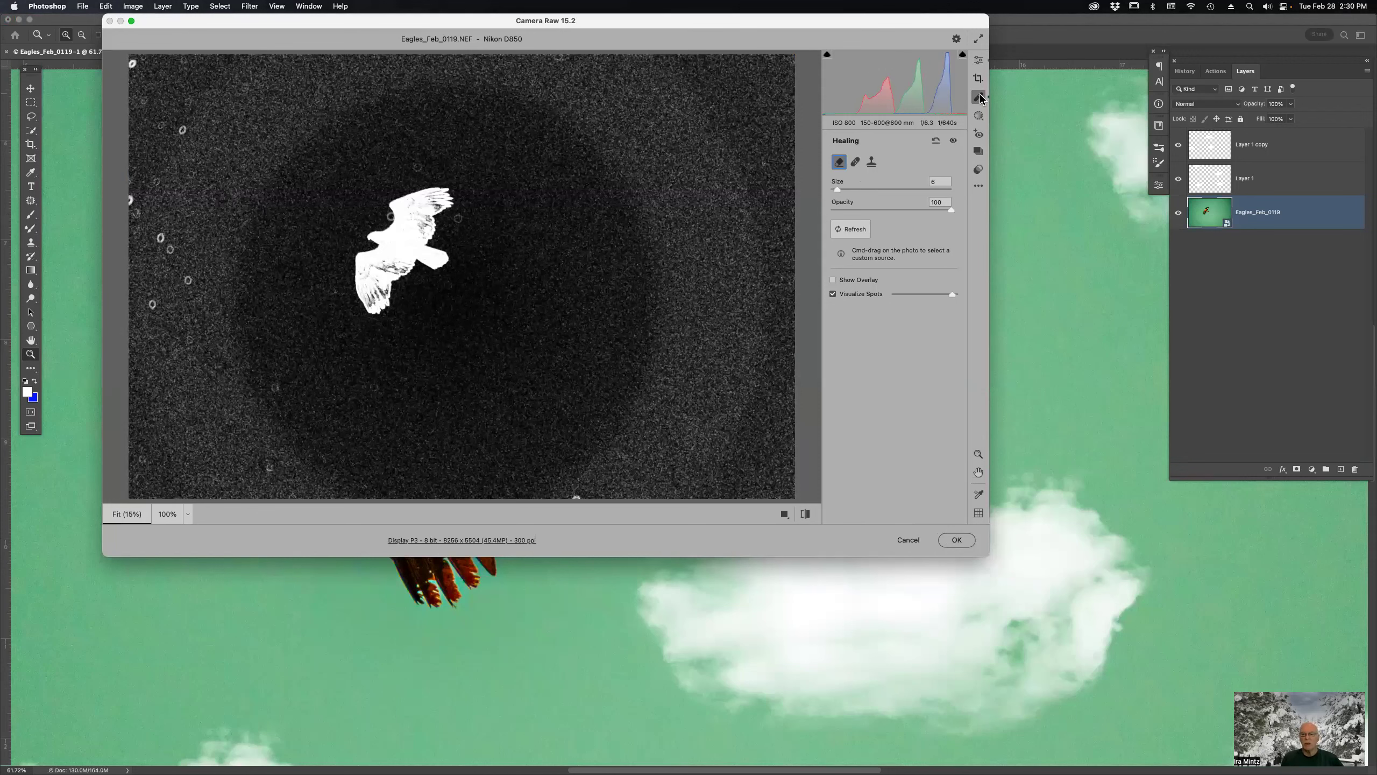
Step: Return to the Basic adjustments, collapsing and re-expanding the Basic section
{"action": "left_click", "coordinate": [979, 59]}
{"action": "left_click", "coordinate": [837, 184]}
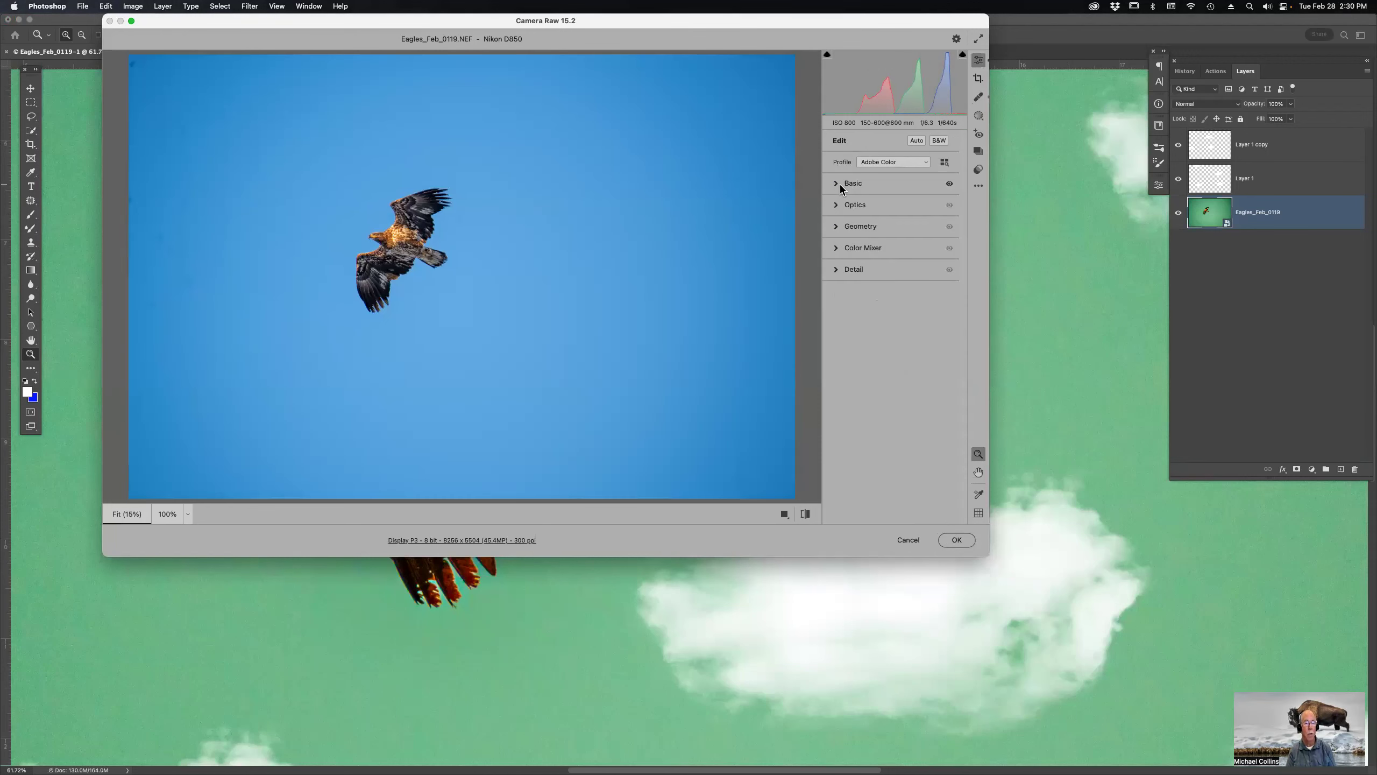
{"action": "left_click", "coordinate": [837, 186]}
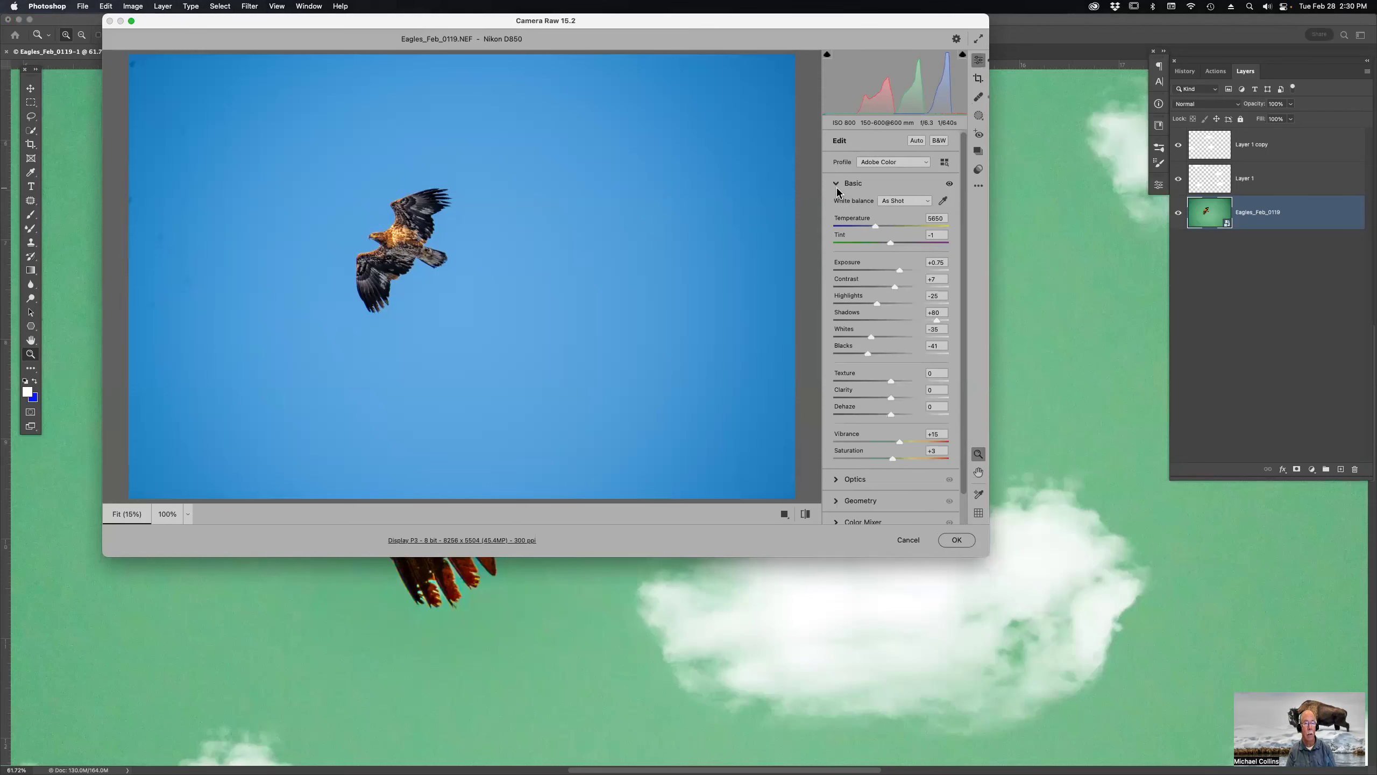
Step: Check the eagle photo for dust with Visualize Spots, raising its threshold slightly, then return to Basic
{"action": "left_click", "coordinate": [978, 97]}
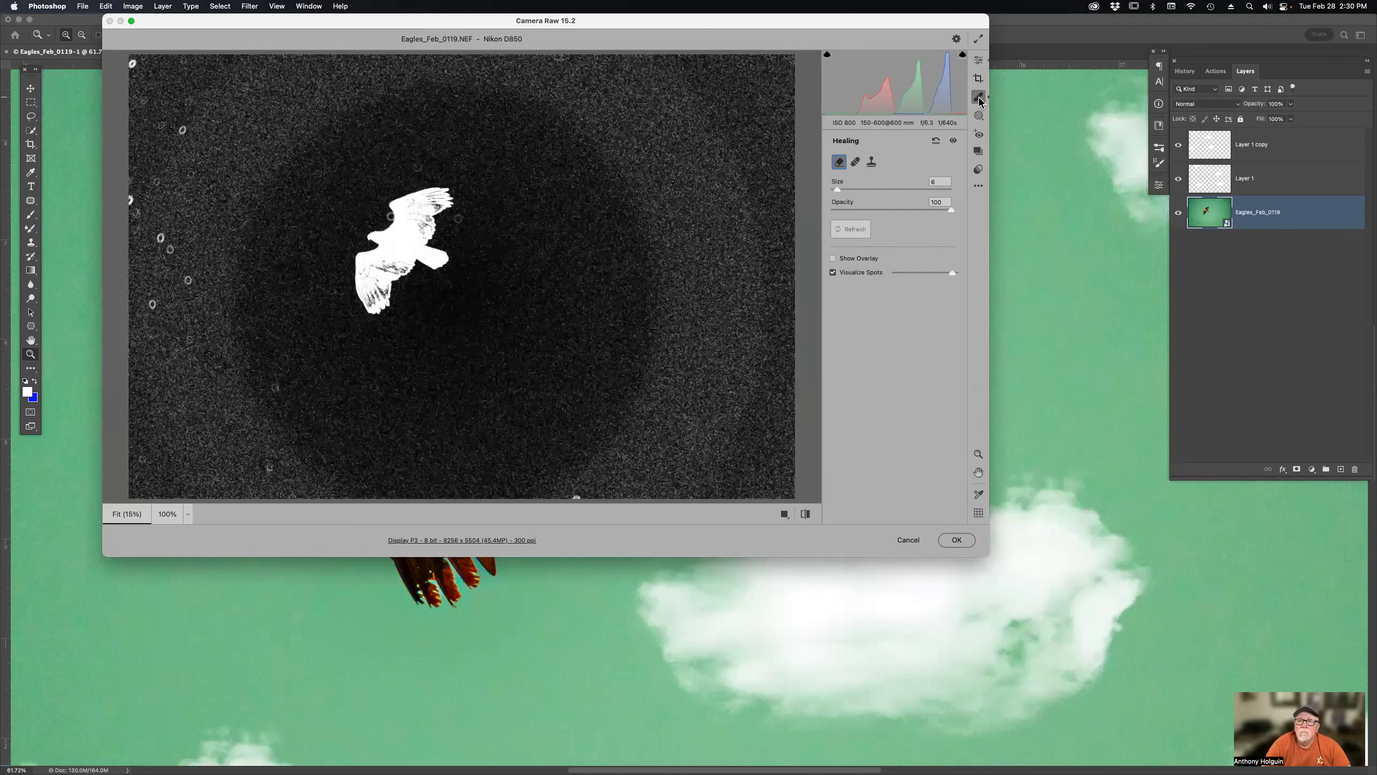
{"action": "left_click", "coordinate": [833, 274]}
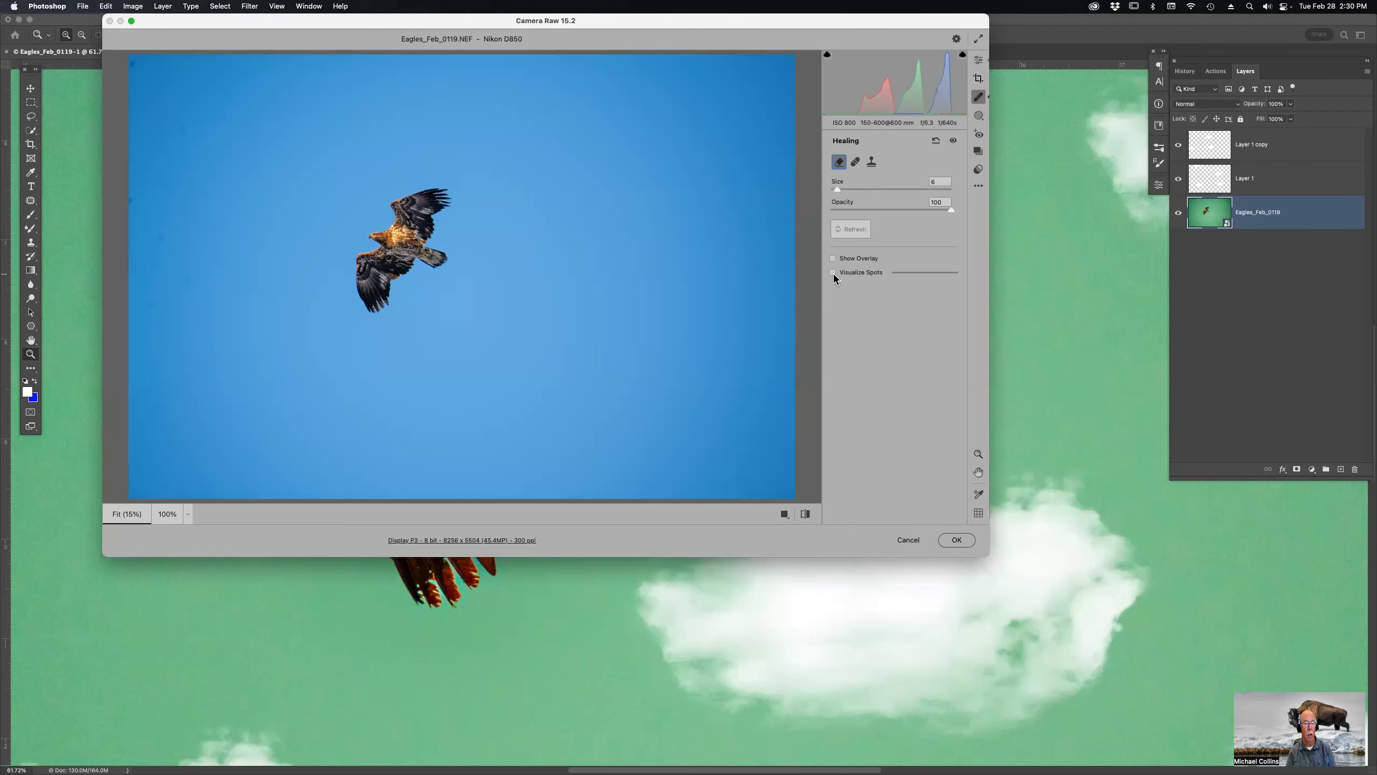
{"action": "left_click", "coordinate": [833, 274]}
{"action": "left_click", "coordinate": [832, 273]}
{"action": "left_click", "coordinate": [833, 274]}
{"action": "left_click", "coordinate": [924, 274]}
{"action": "left_click_drag", "start_coordinate": [924, 275], "coordinate": [929, 276]}
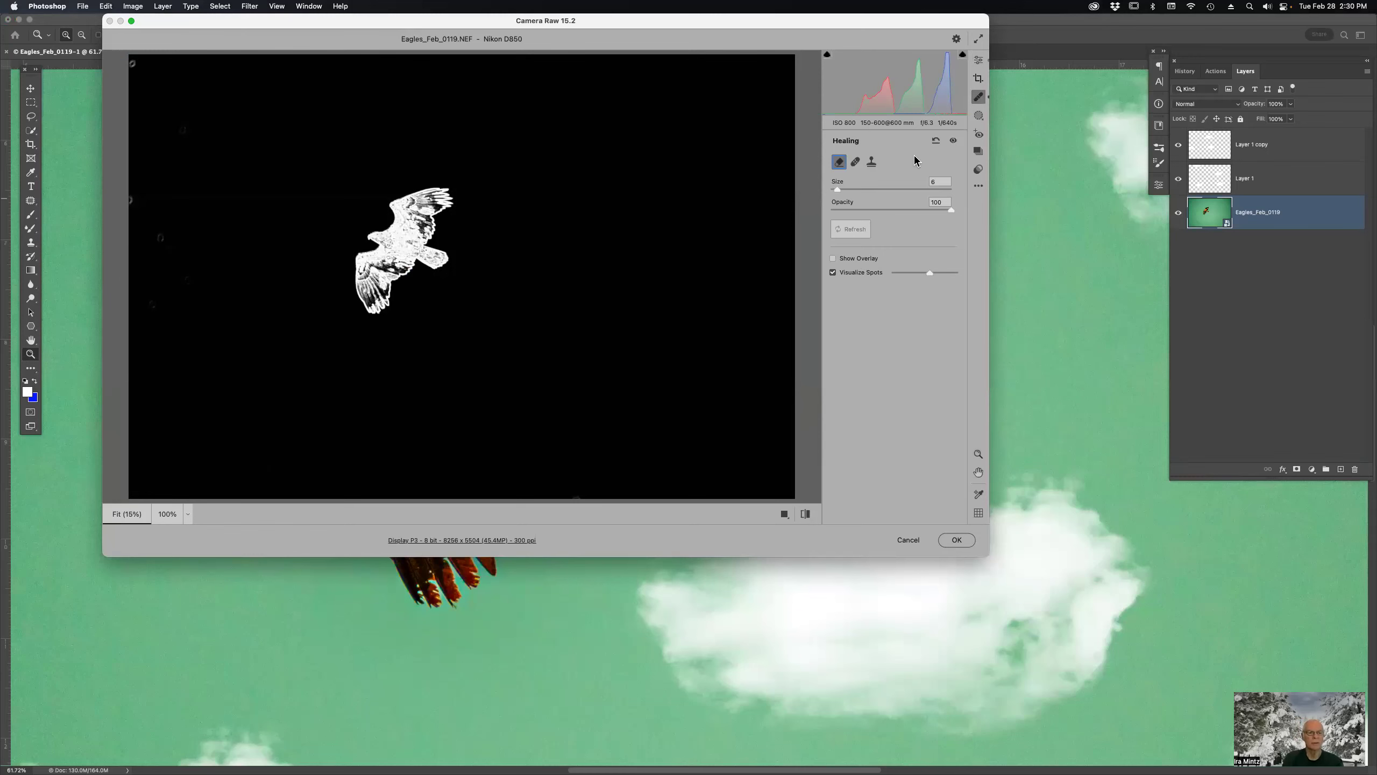
{"action": "left_click", "coordinate": [978, 60]}
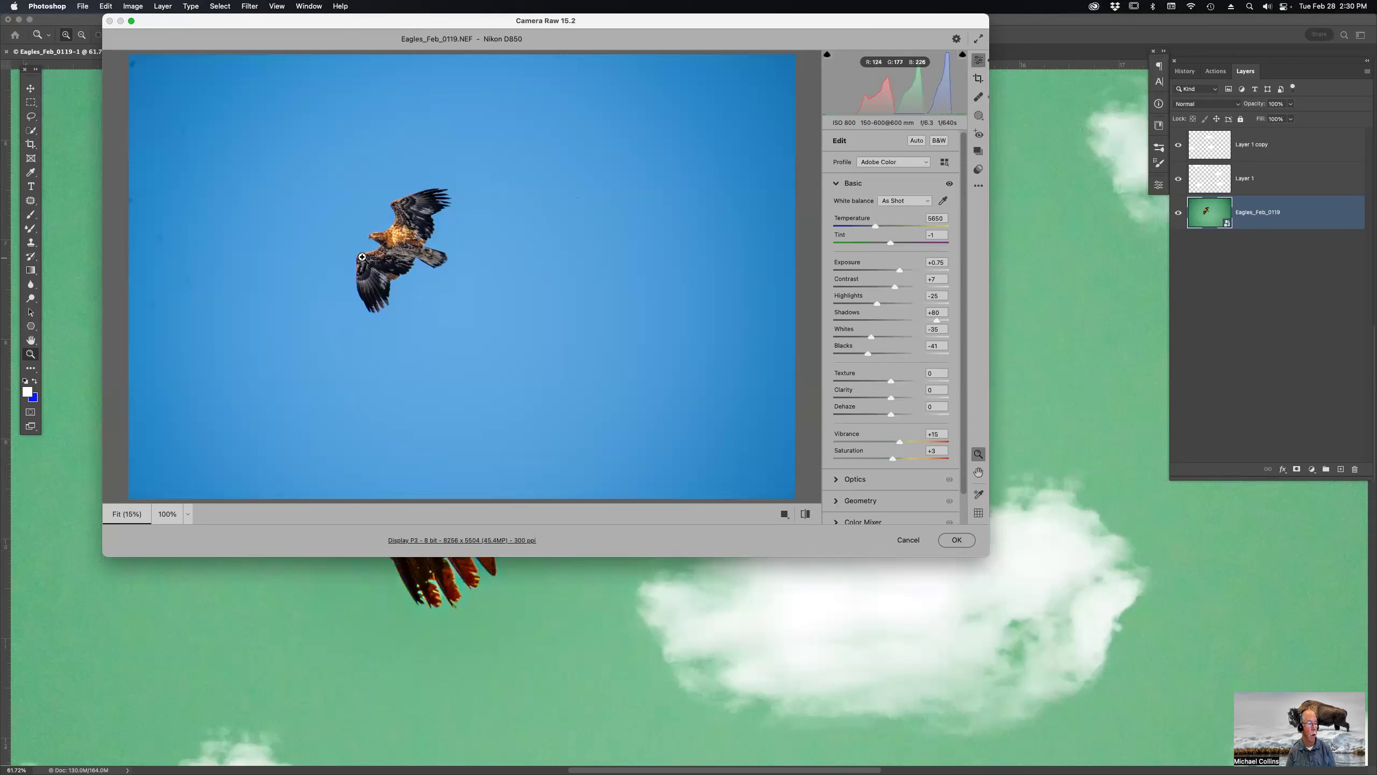
Step: Apply the Camera Raw edits, clone sky onto Layer 1, and reselect the Eagles_Feb_0119 layer
{"action": "left_click", "coordinate": [958, 540]}
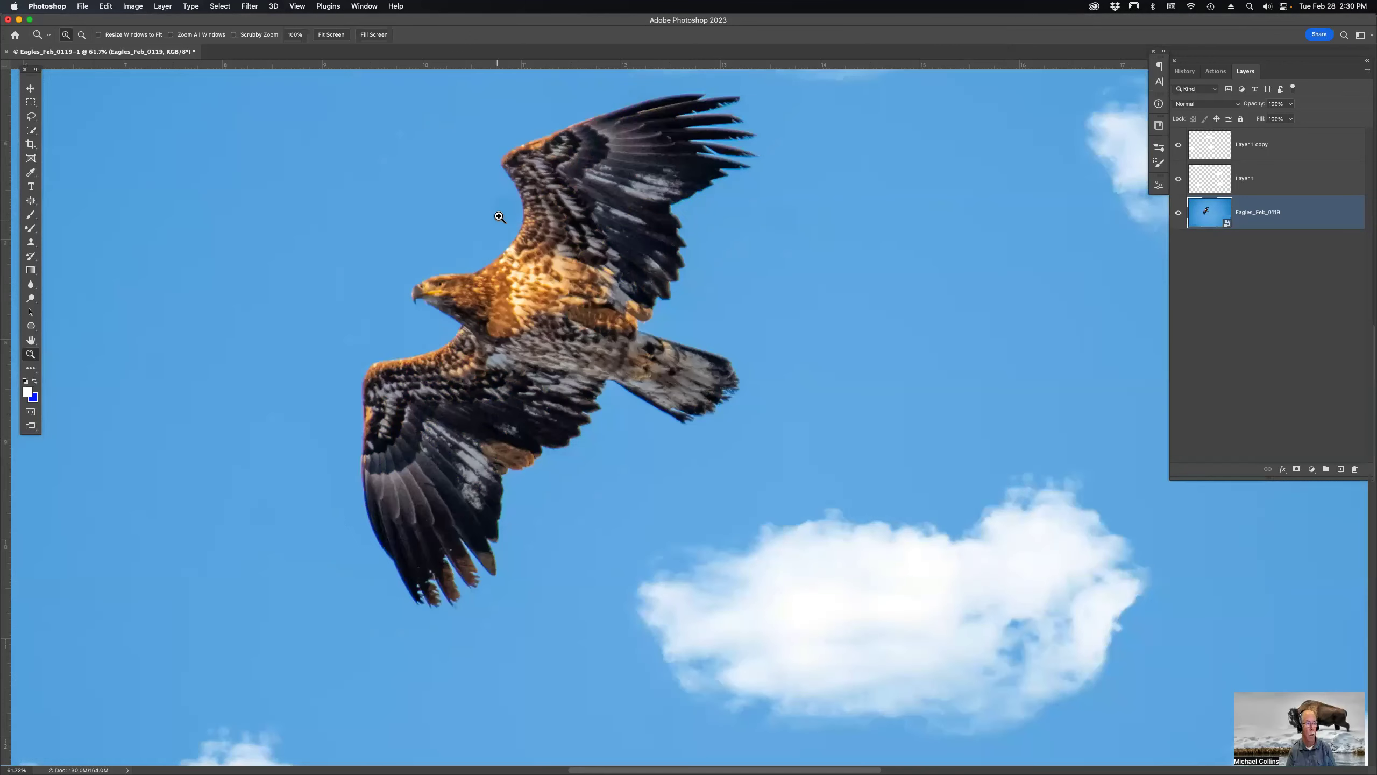
{"action": "key", "text": "s"}
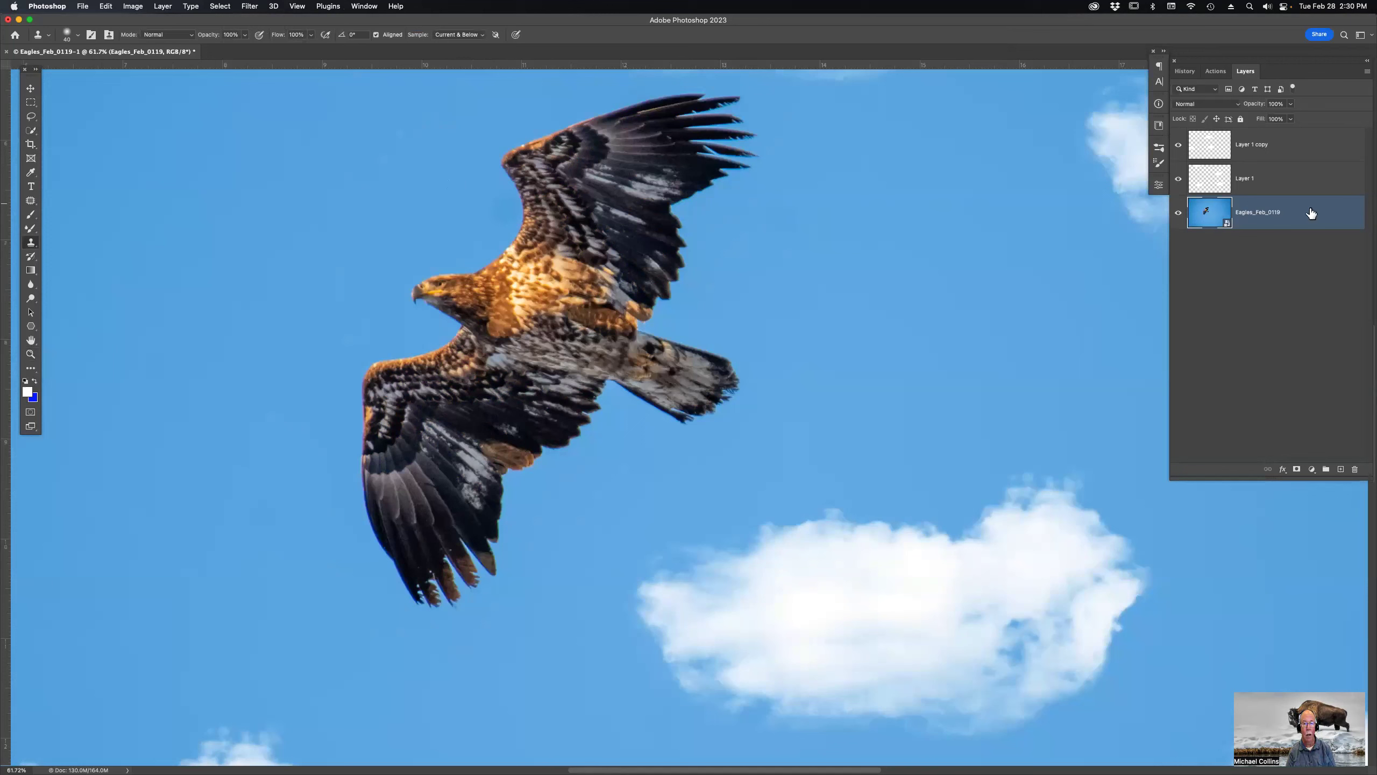
{"action": "left_click", "coordinate": [1279, 184]}
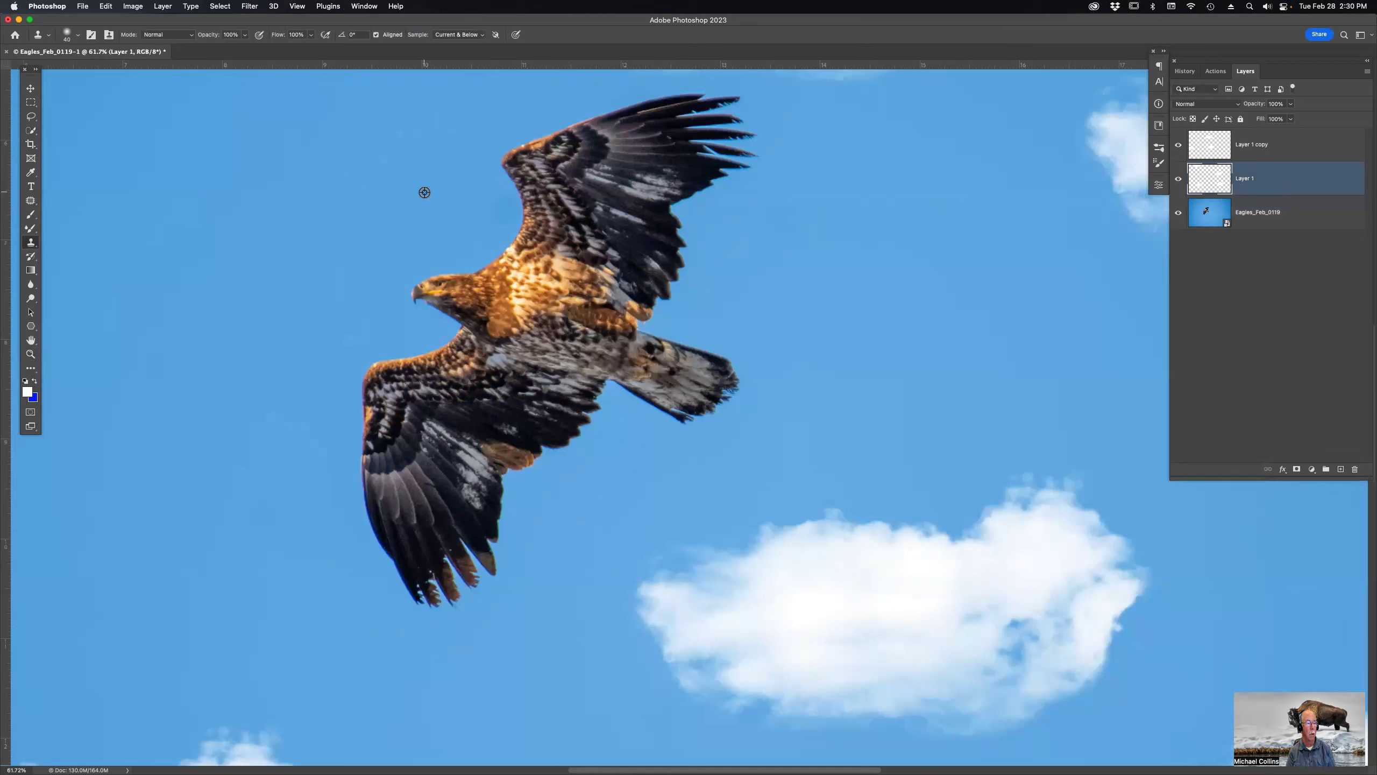
{"action": "left_click_drag", "start_coordinate": [485, 196], "coordinate": [494, 221]}
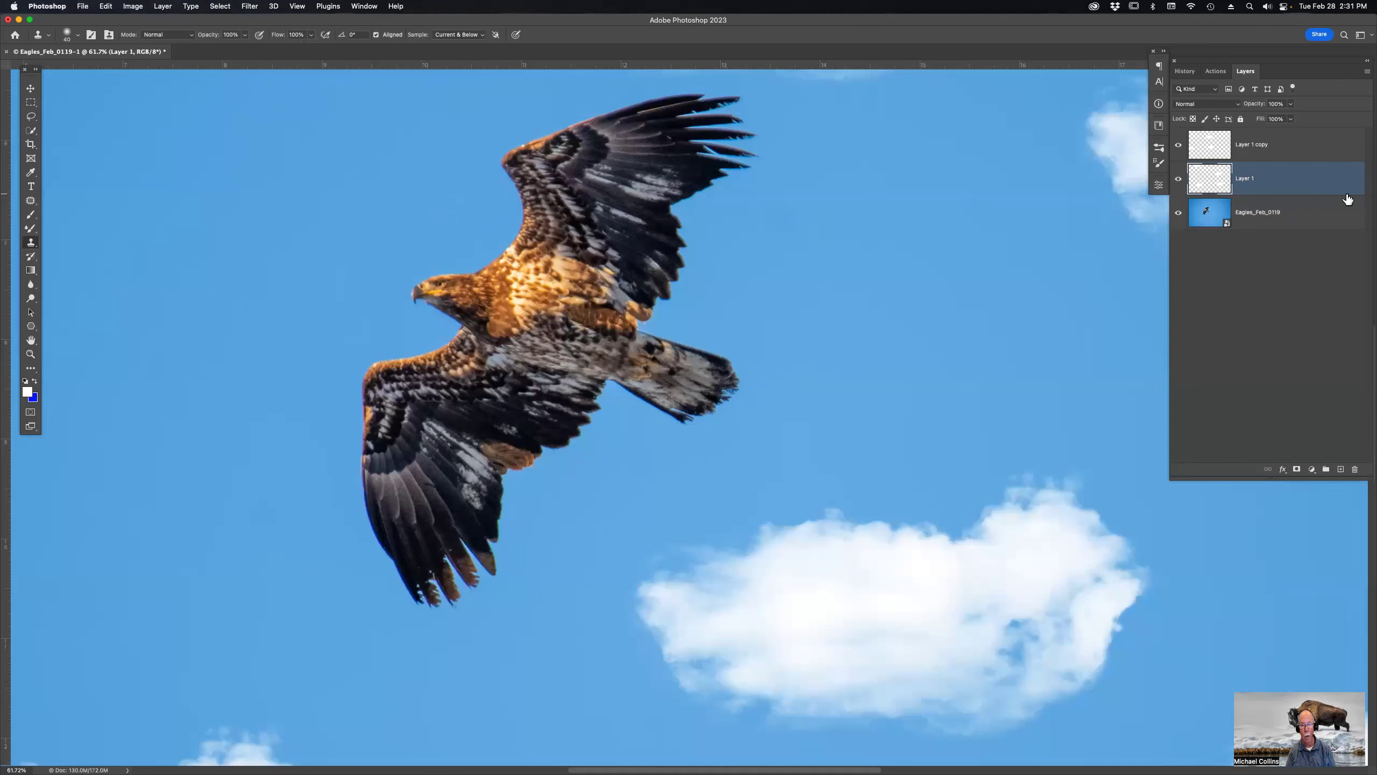
{"action": "left_click", "coordinate": [1295, 222]}
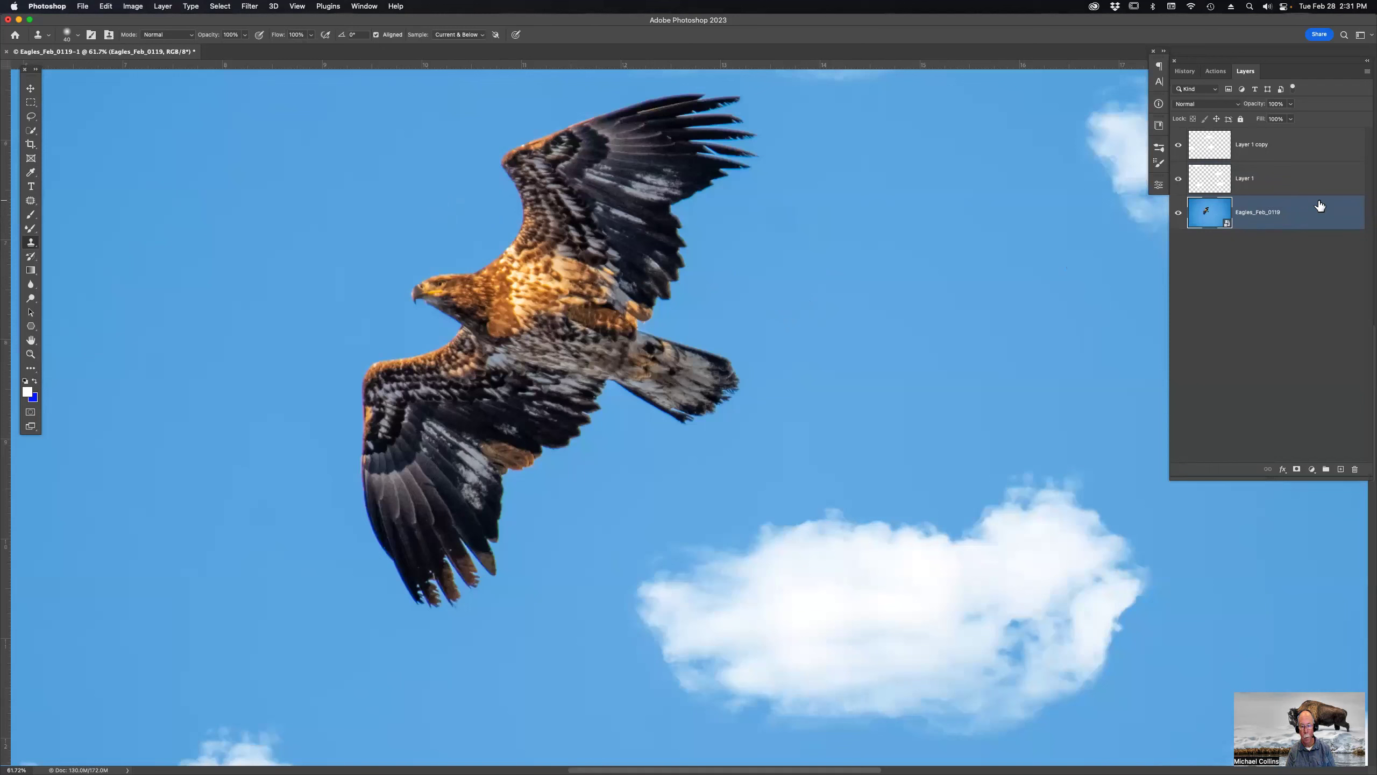
{"action": "scroll", "coordinate": [775, 277], "scroll_direction": "up", "scroll_amount": 5}
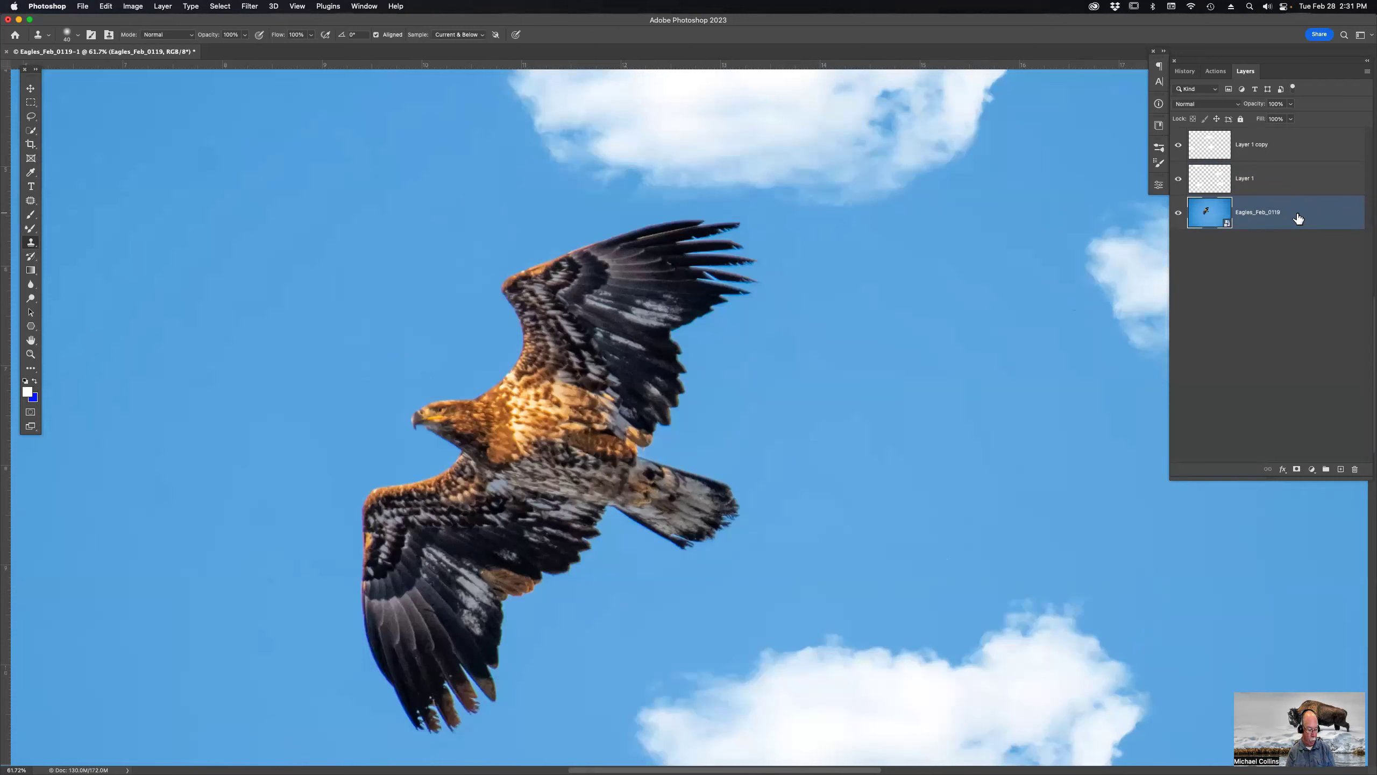
{"action": "key", "text": "super+j"}
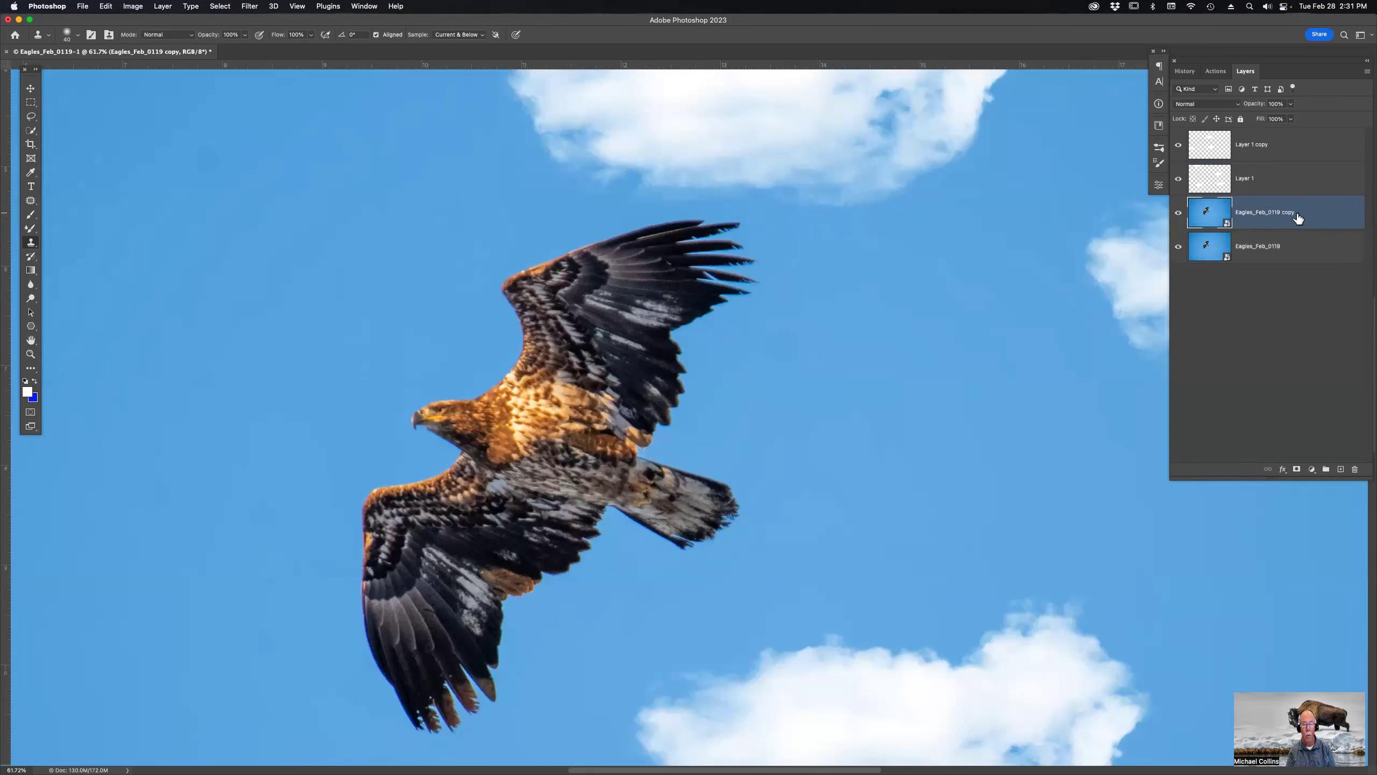
{"action": "double_click", "coordinate": [1310, 218]}
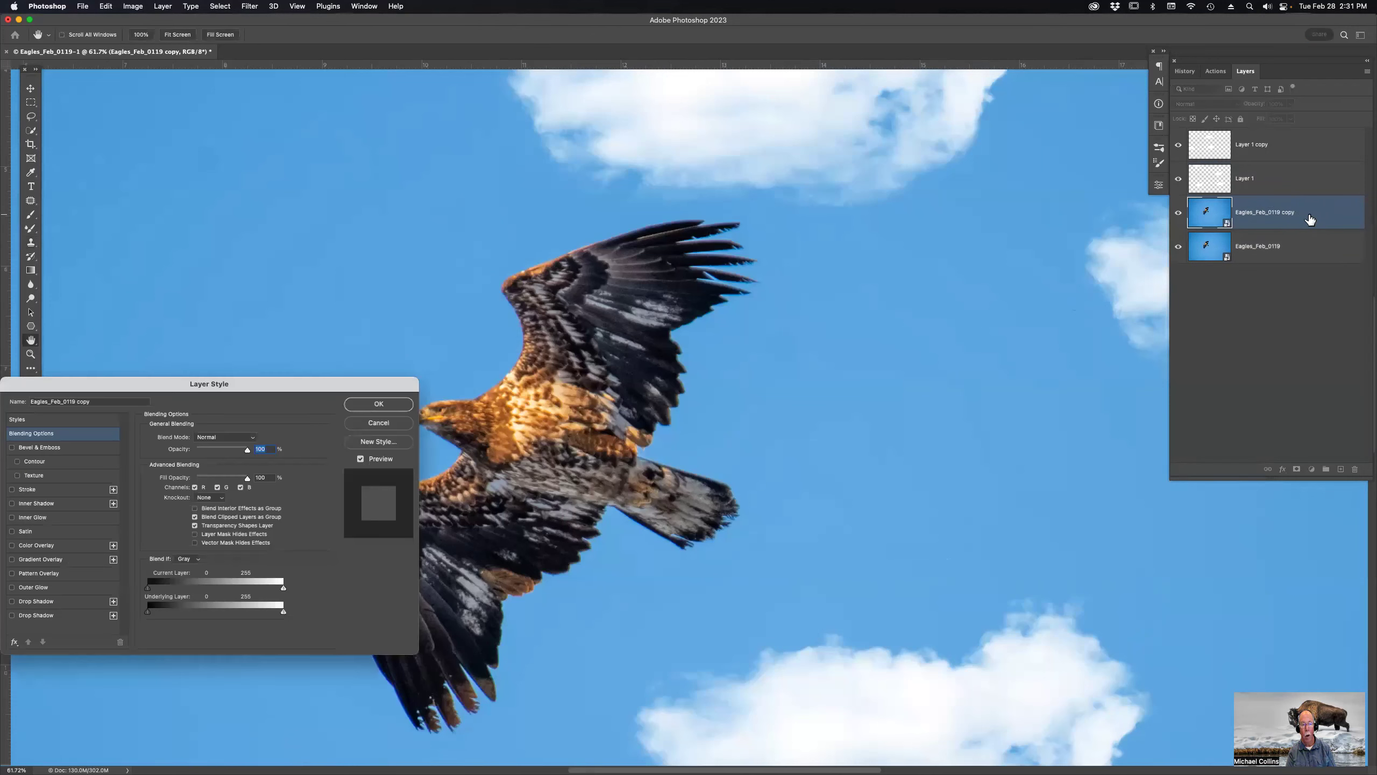
{"action": "left_click", "coordinate": [404, 410]}
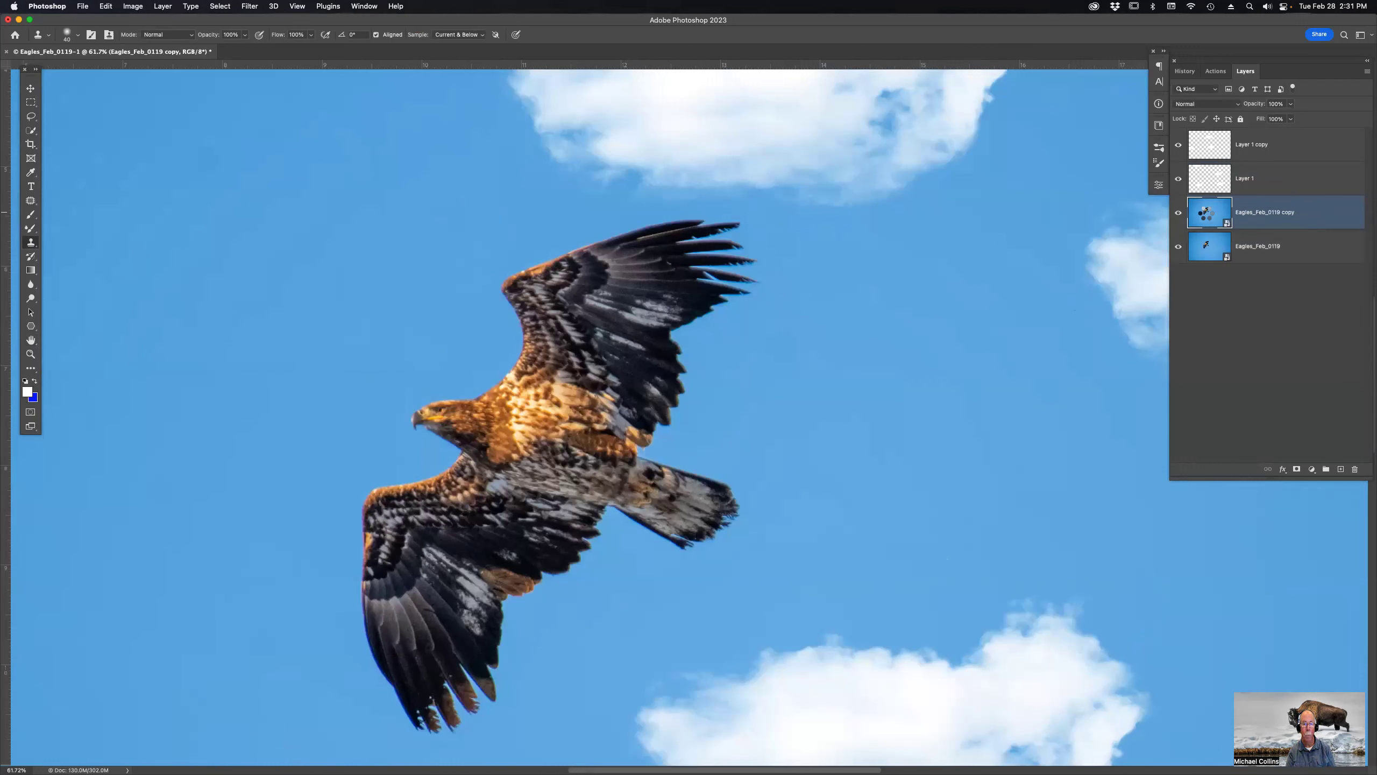
{"action": "double_click", "coordinate": [1206, 211]}
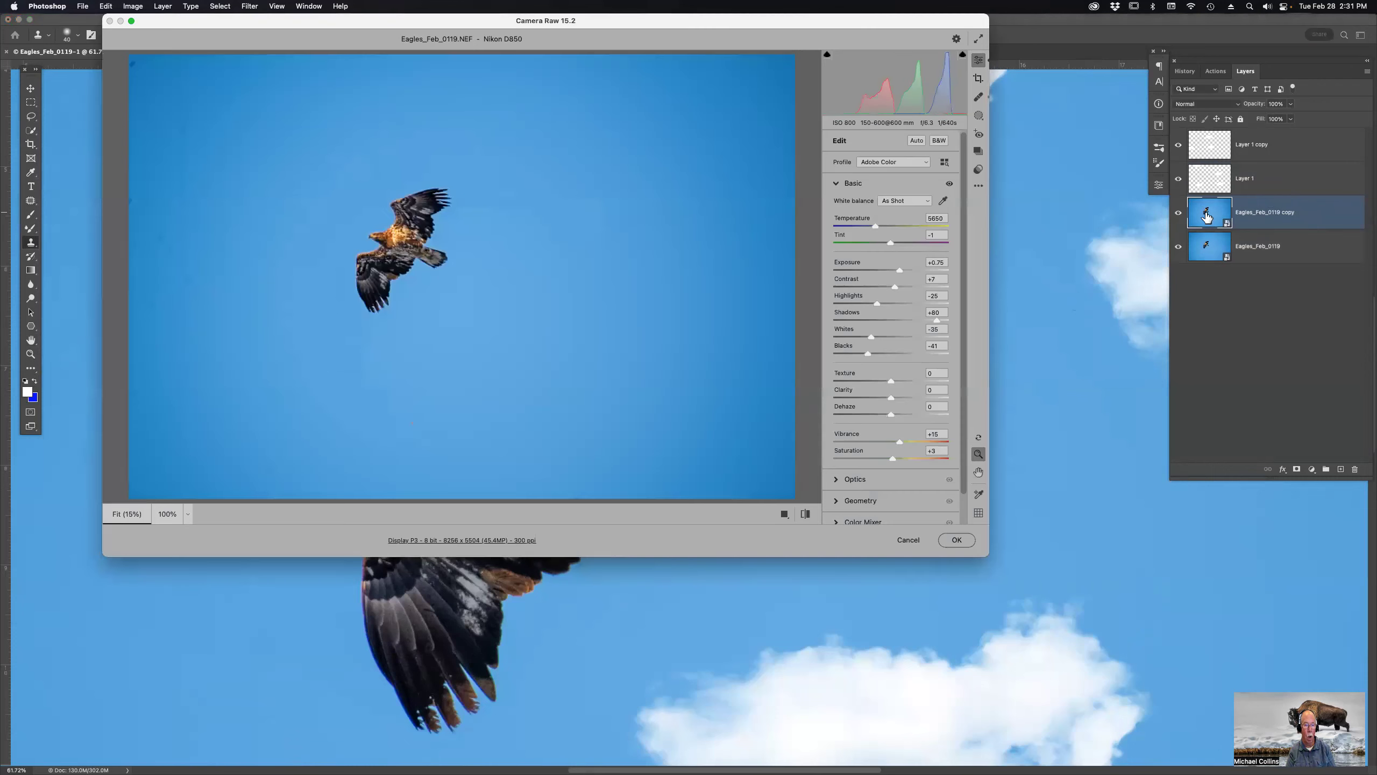
{"action": "left_click", "coordinate": [853, 271]}
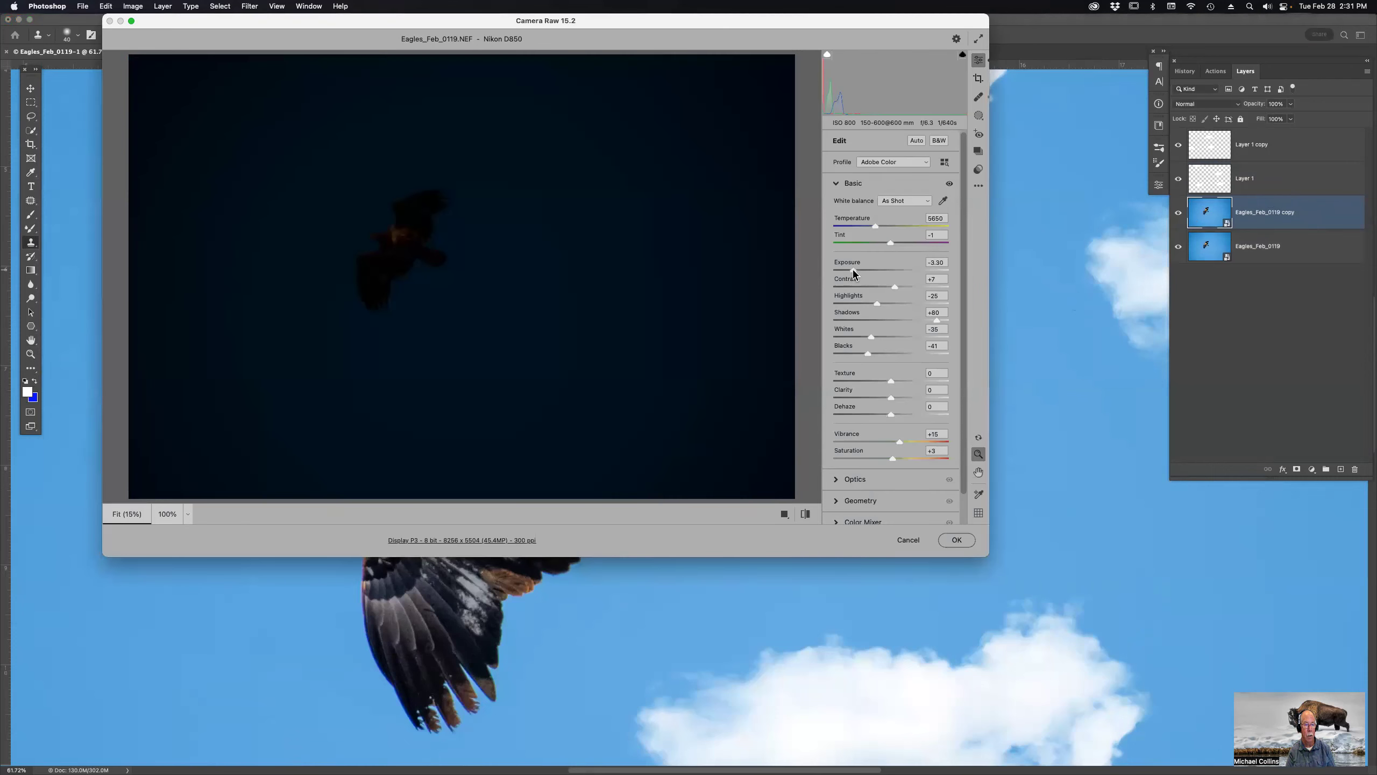
{"action": "left_click_drag", "start_coordinate": [853, 271], "coordinate": [870, 271]}
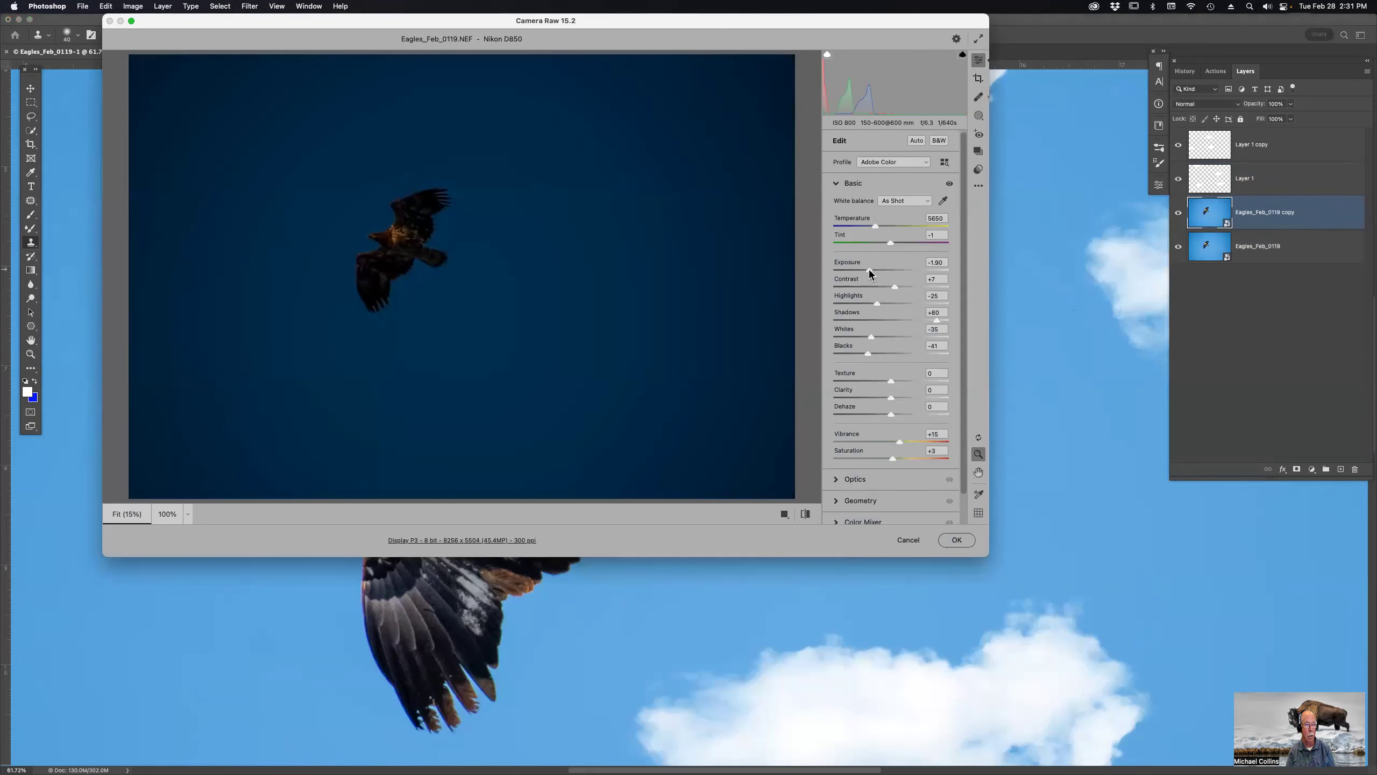
{"action": "left_click", "coordinate": [958, 540]}
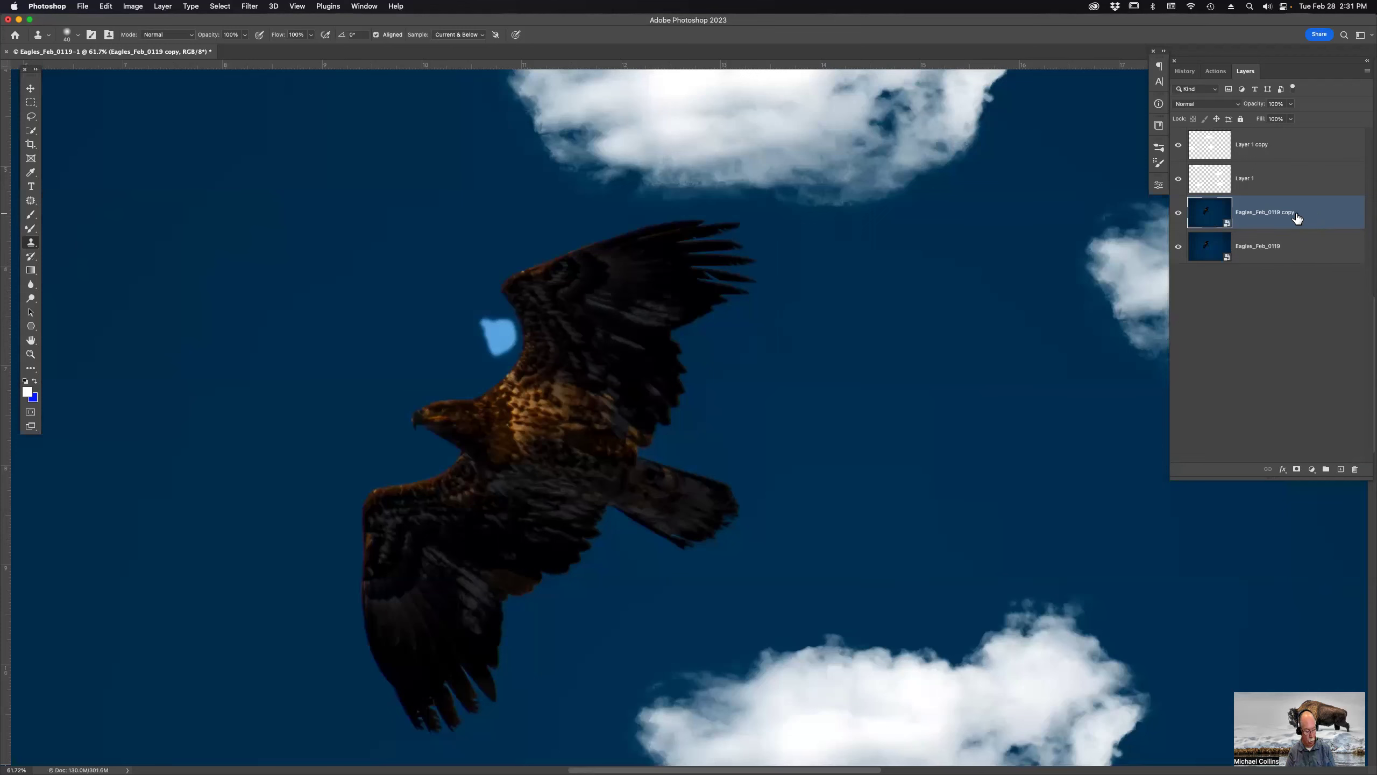
{"action": "key", "text": "super+z"}
{"action": "key", "text": "super+z"}
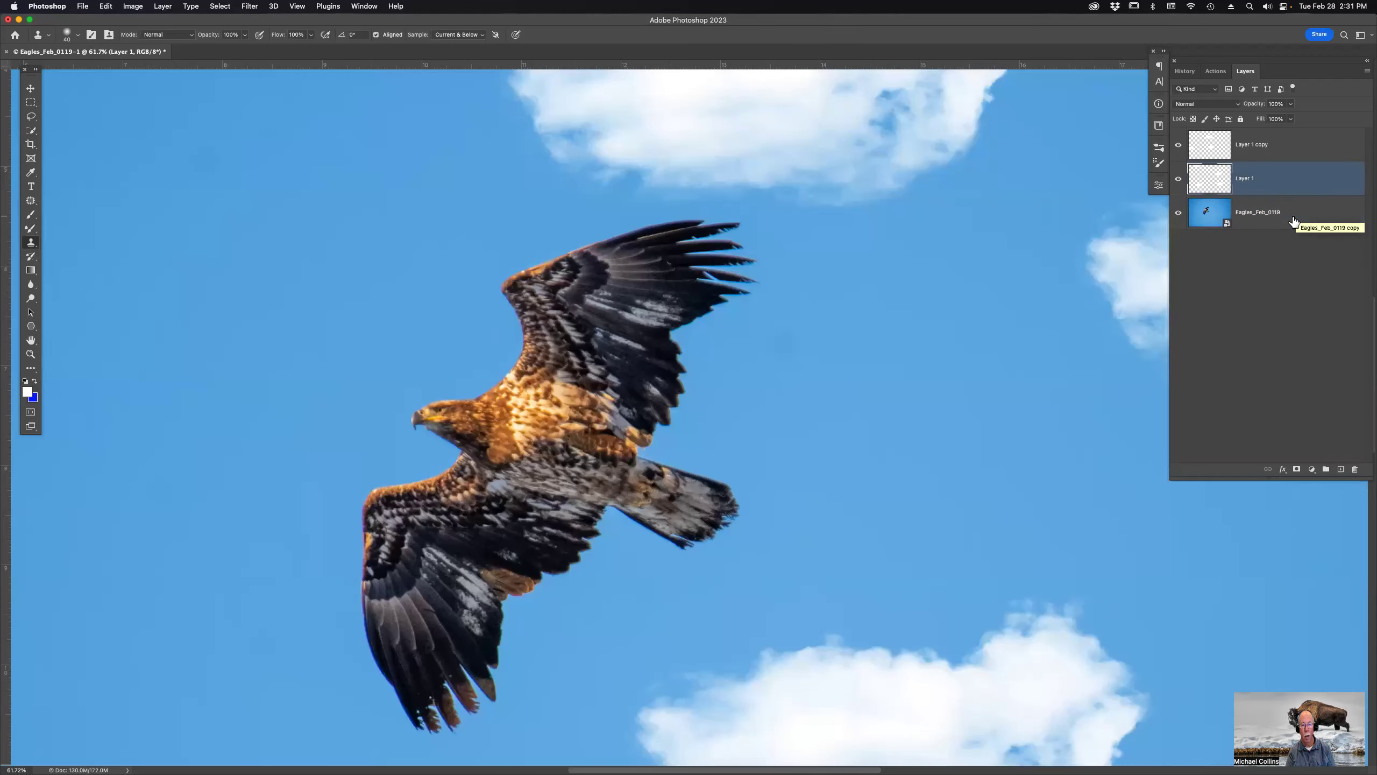
Step: Create Eagles_Feb_0119 copy with Layer > Smart Objects > New Smart Object via Copy
{"action": "left_click", "coordinate": [1283, 220]}
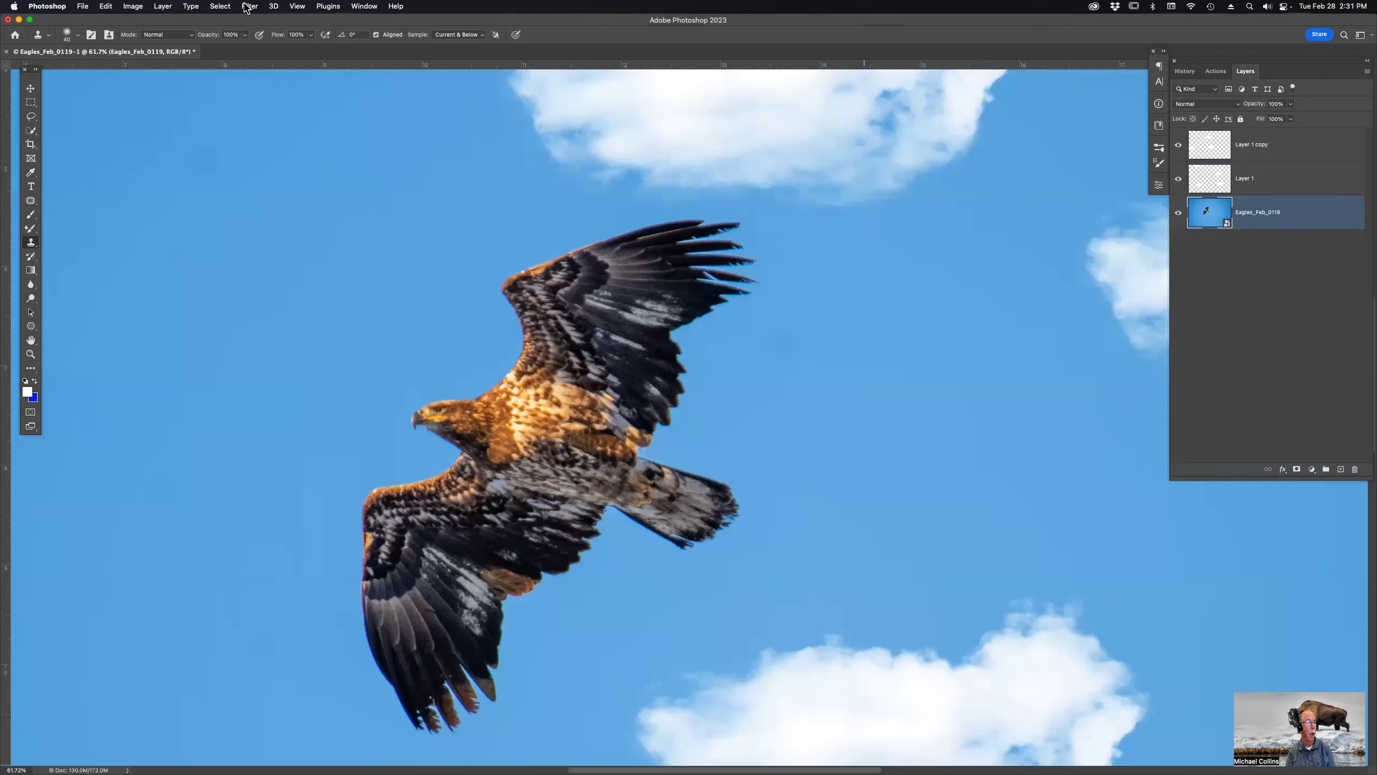
{"action": "left_click", "coordinate": [162, 6]}
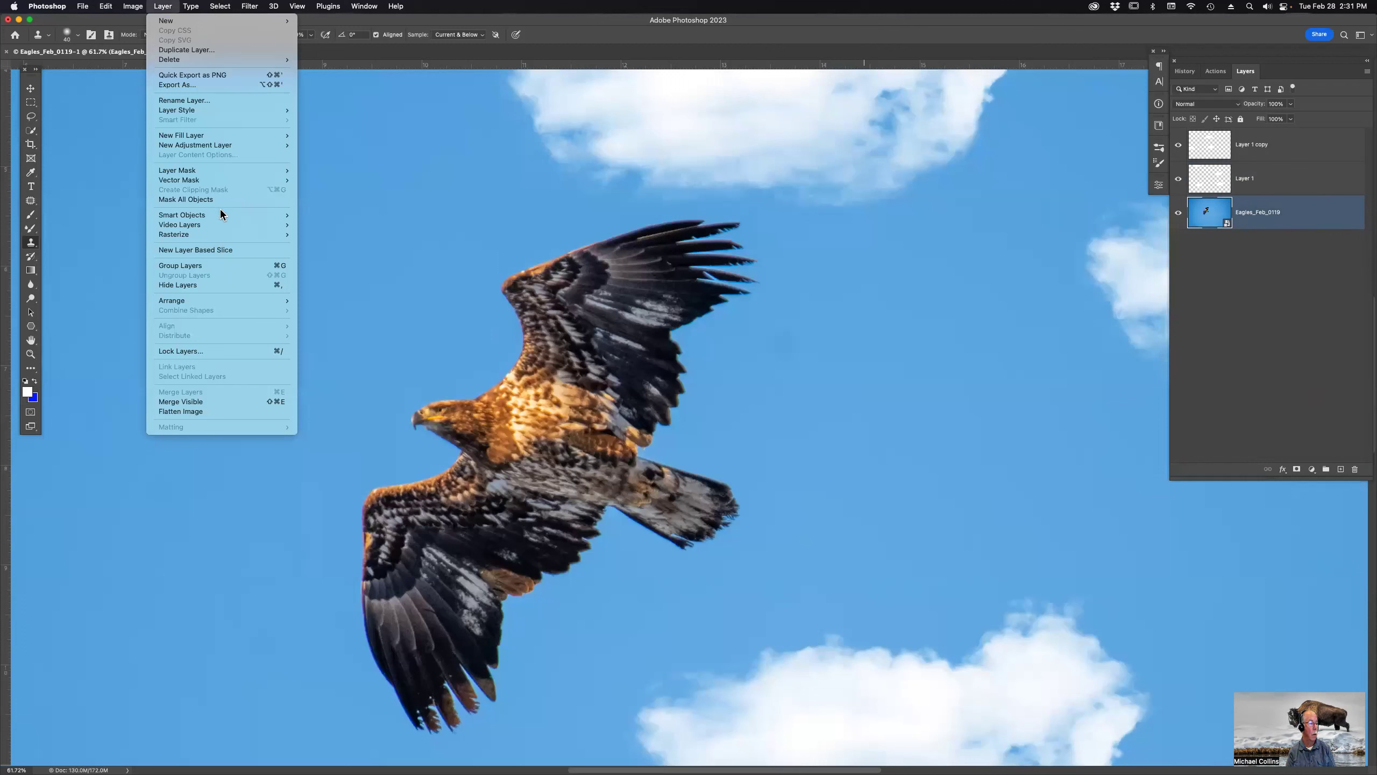
{"action": "mouse_move", "coordinate": [223, 216]}
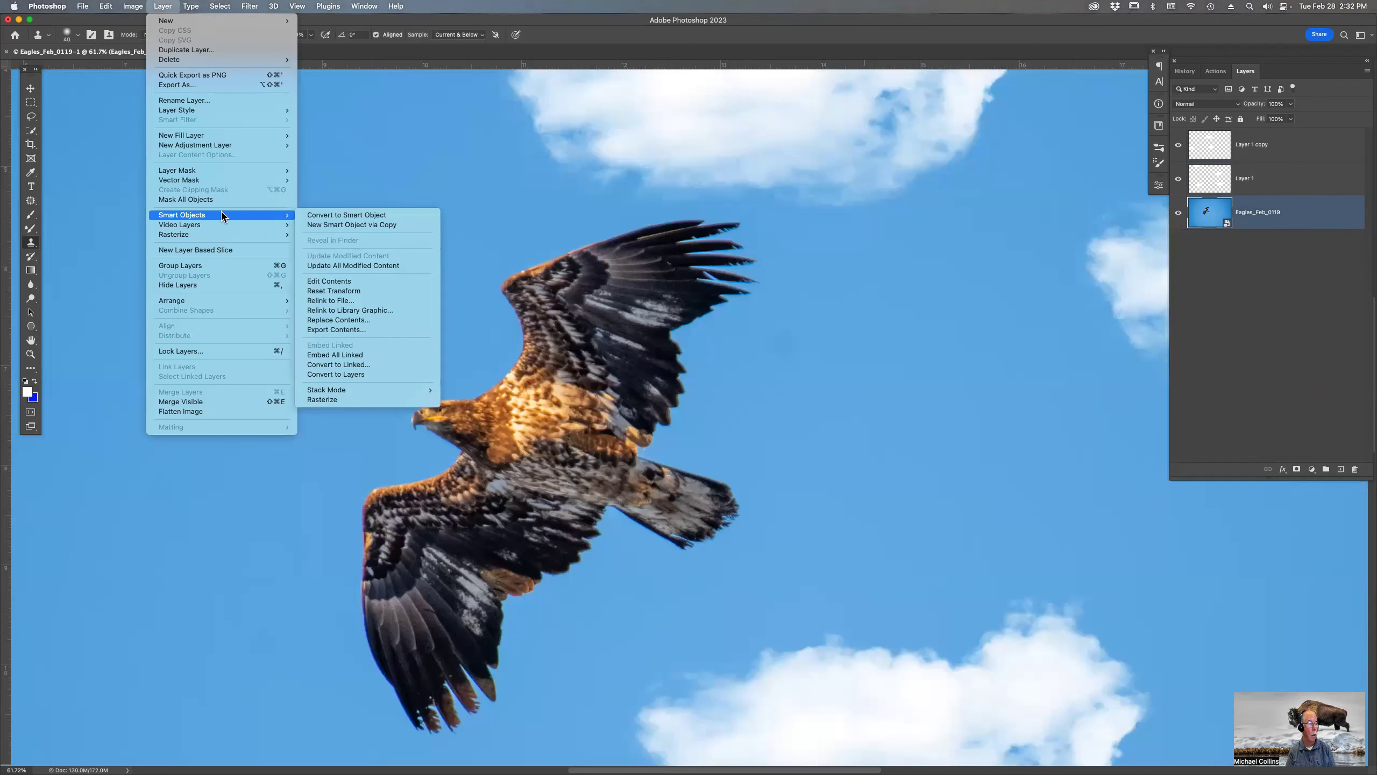
{"action": "mouse_move", "coordinate": [280, 216]}
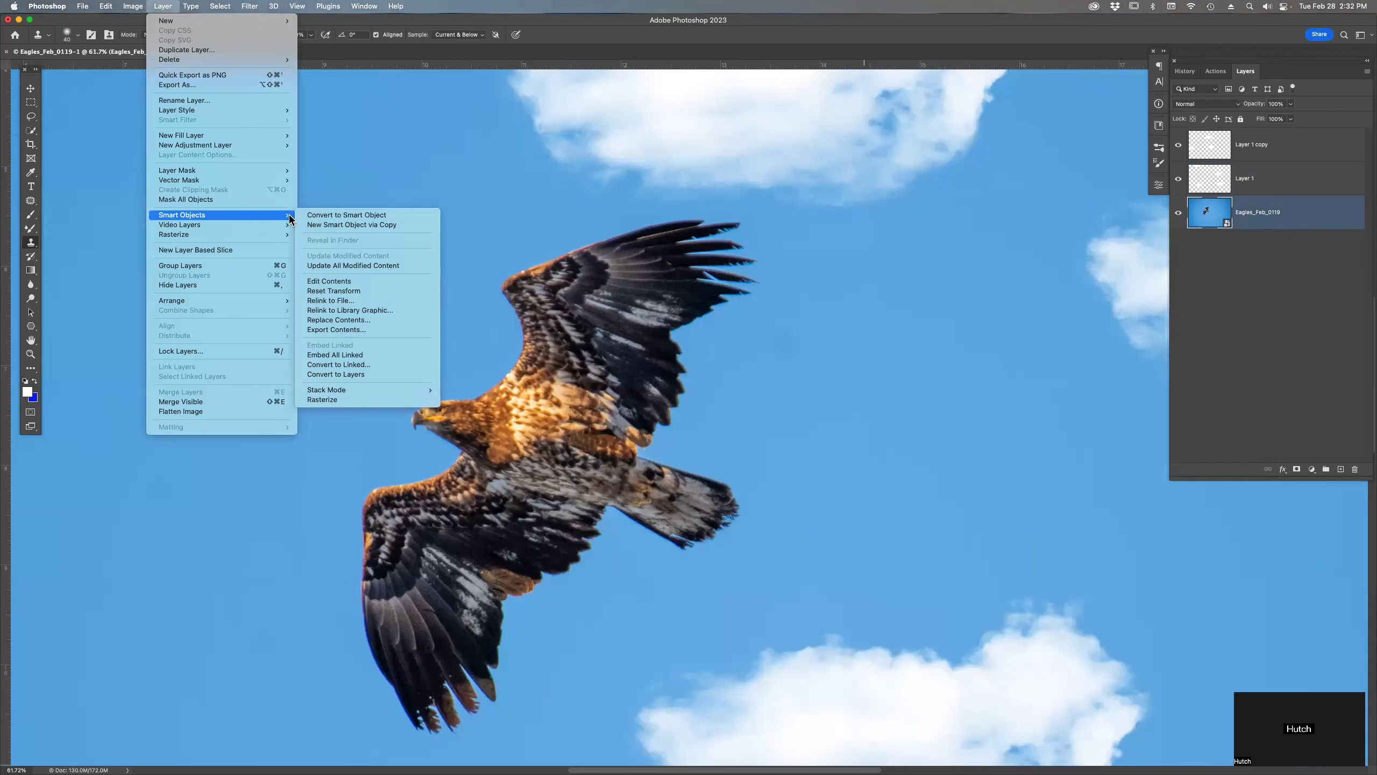
{"action": "left_click", "coordinate": [318, 224]}
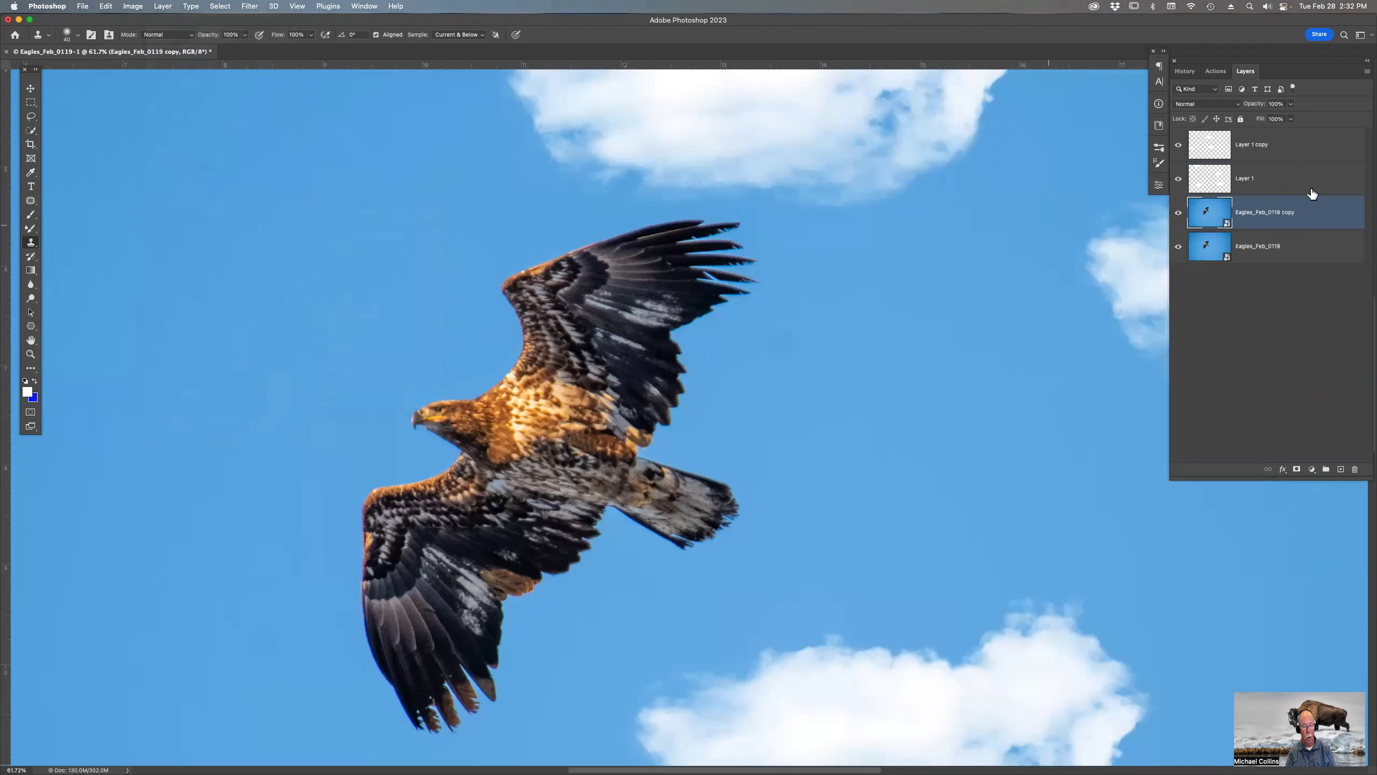
Step: Darken the eagle copy's exposure to -2.45 in Camera Raw, then undo the change
{"action": "double_click", "coordinate": [1214, 216]}
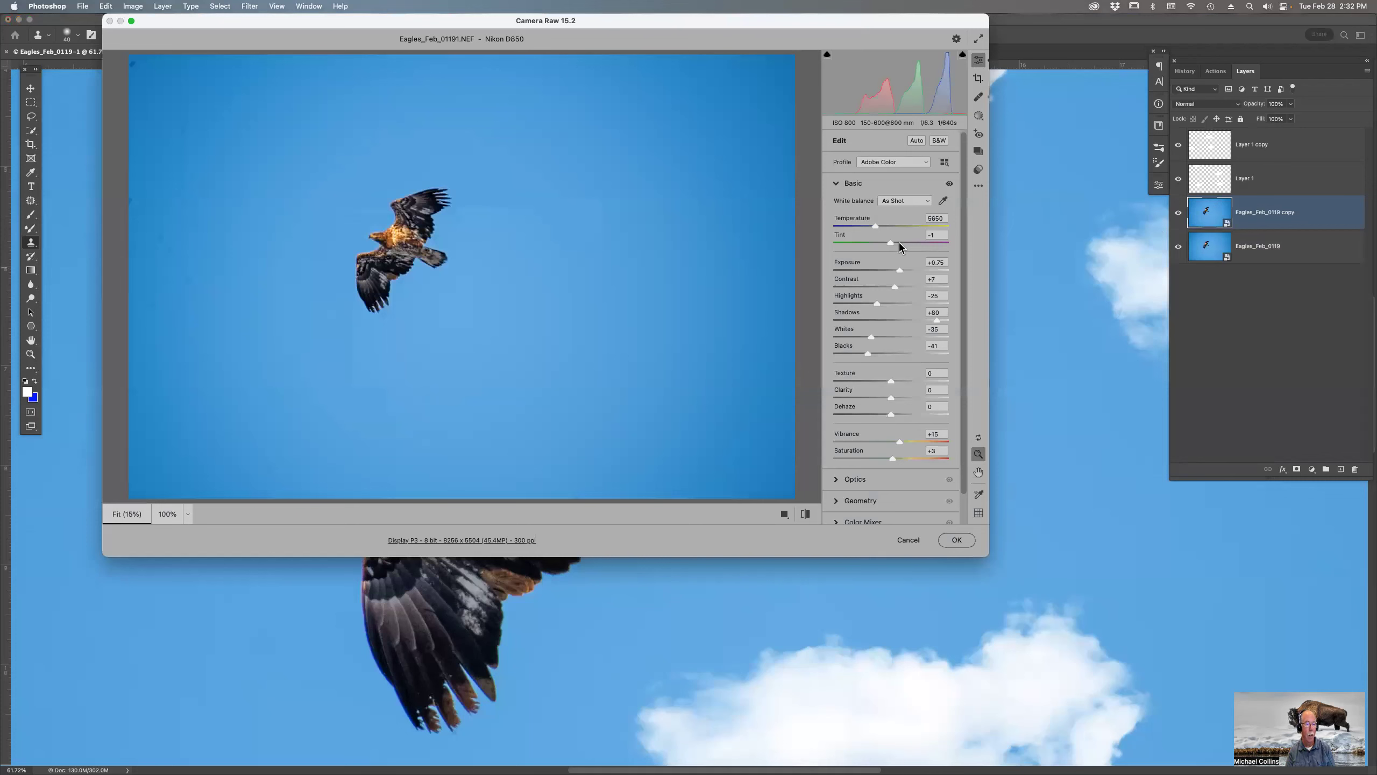
{"action": "left_click_drag", "start_coordinate": [865, 277], "coordinate": [864, 271]}
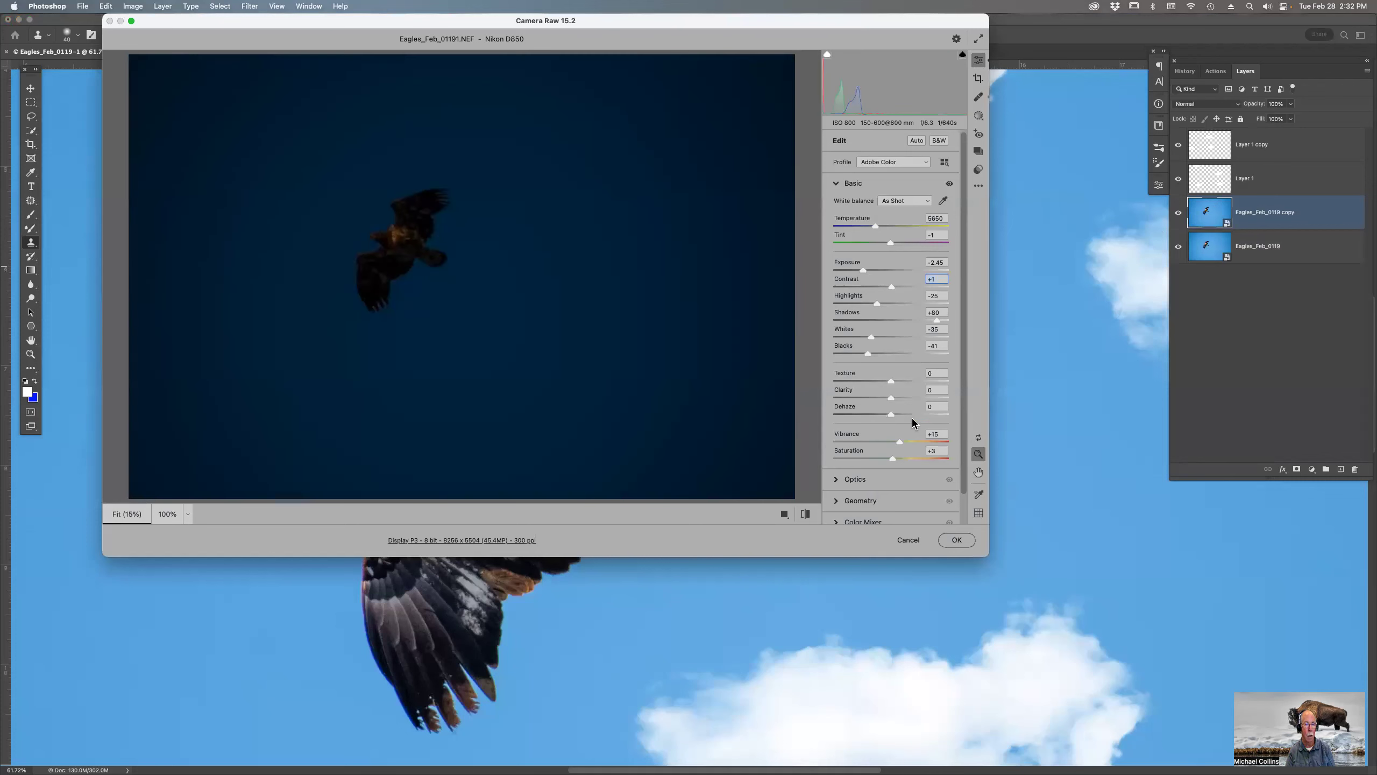
{"action": "left_click", "coordinate": [957, 540]}
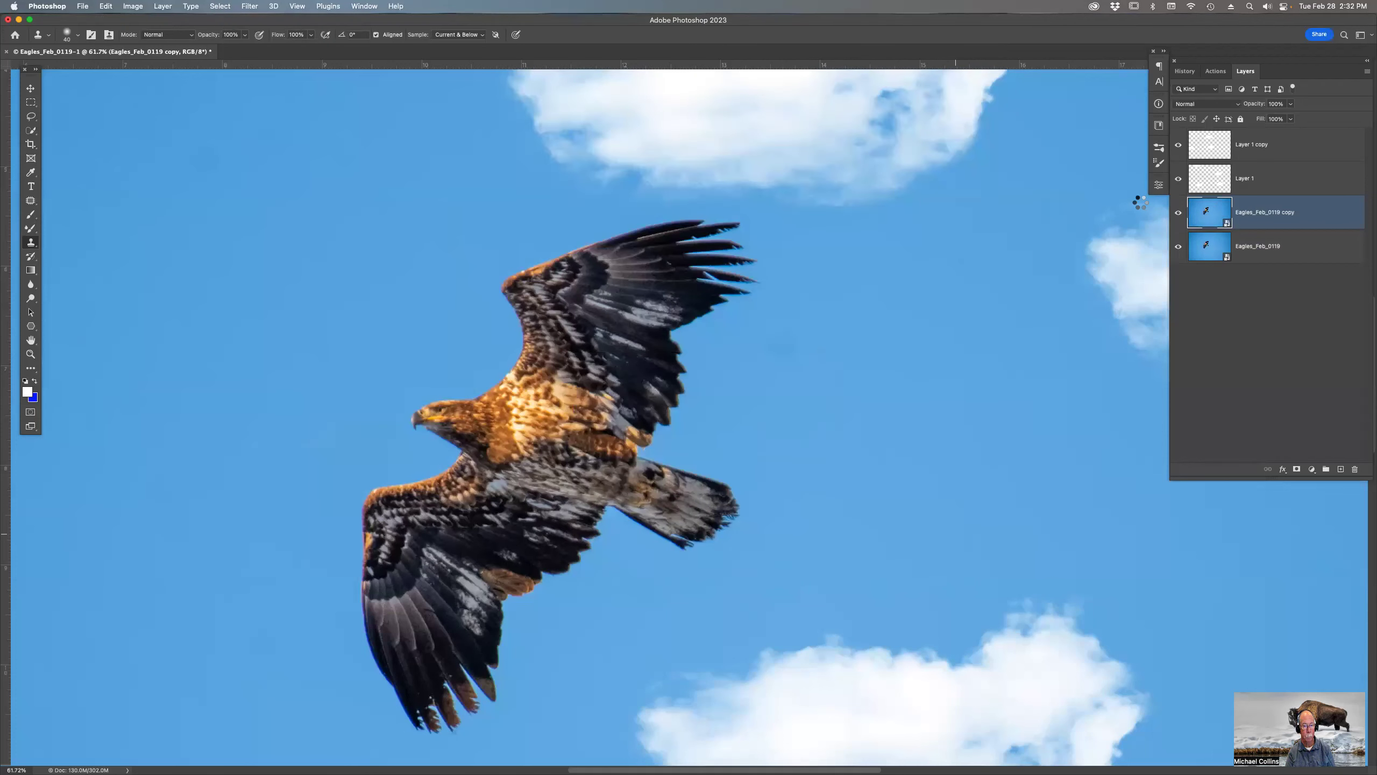
{"action": "key", "text": "super+z"}
{"action": "key", "text": "super+z"}
{"action": "left_click_drag", "start_coordinate": [1316, 215], "coordinate": [1341, 469]}
Step: Try an exposure of -2.05 on the smart object, then delete the copied eagle layer
{"action": "double_click", "coordinate": [1191, 205]}
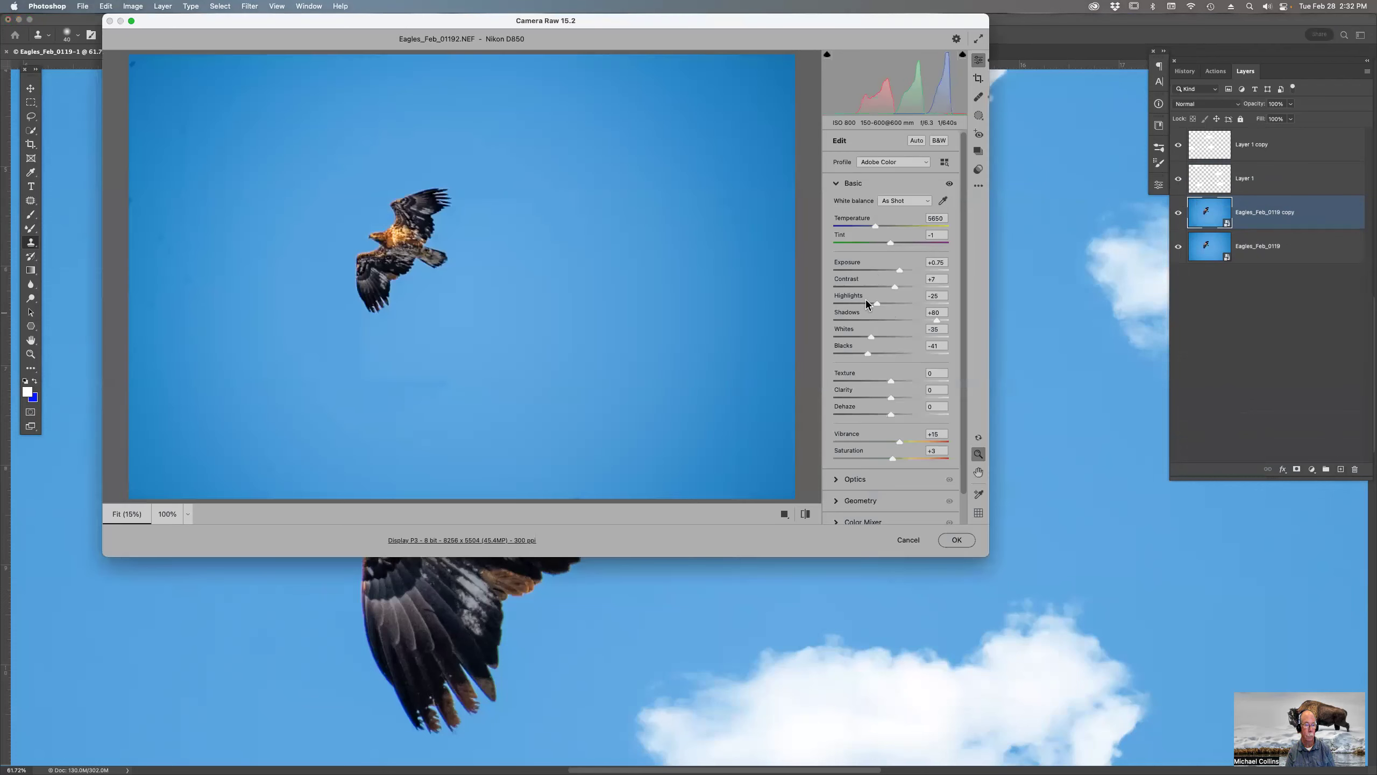
{"action": "left_click", "coordinate": [868, 270]}
{"action": "left_click", "coordinate": [957, 540]}
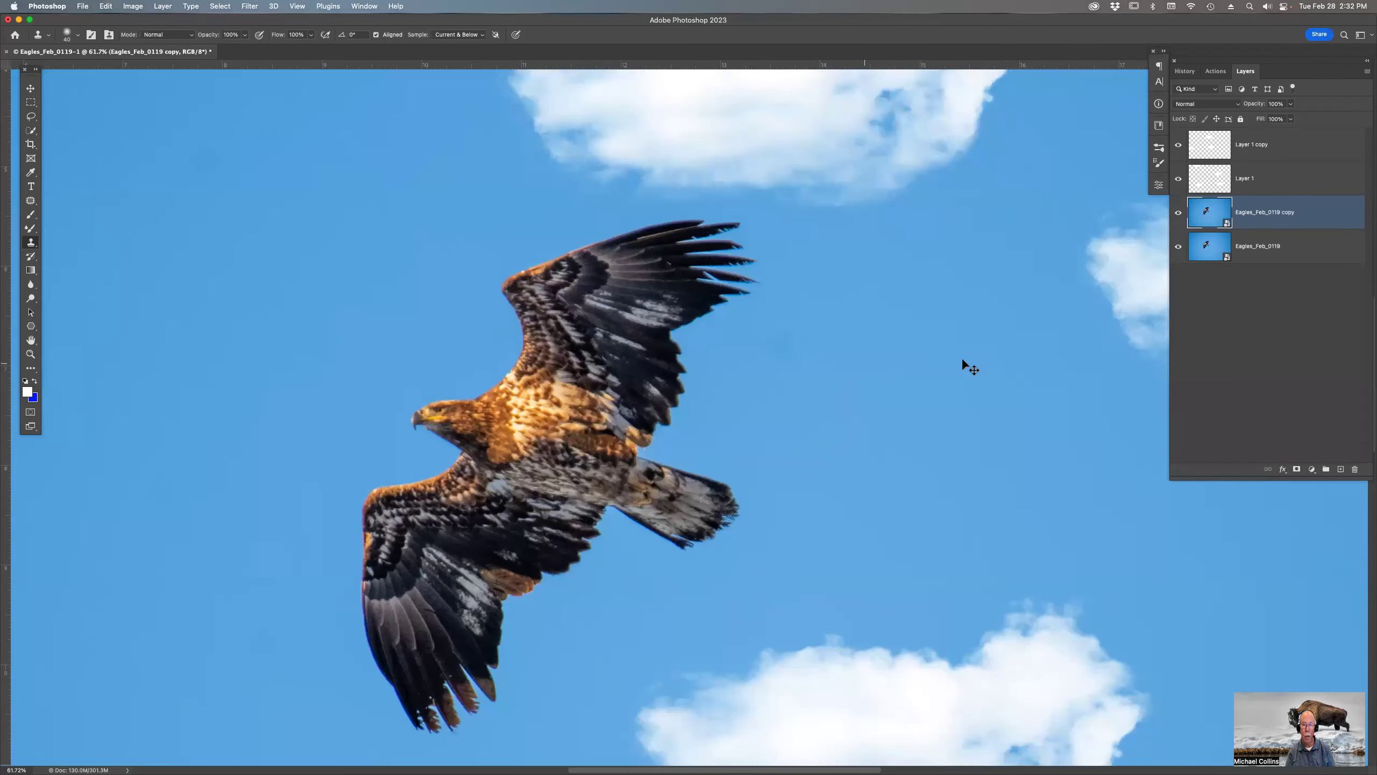
{"action": "left_click_drag", "start_coordinate": [1296, 215], "coordinate": [1355, 469]}
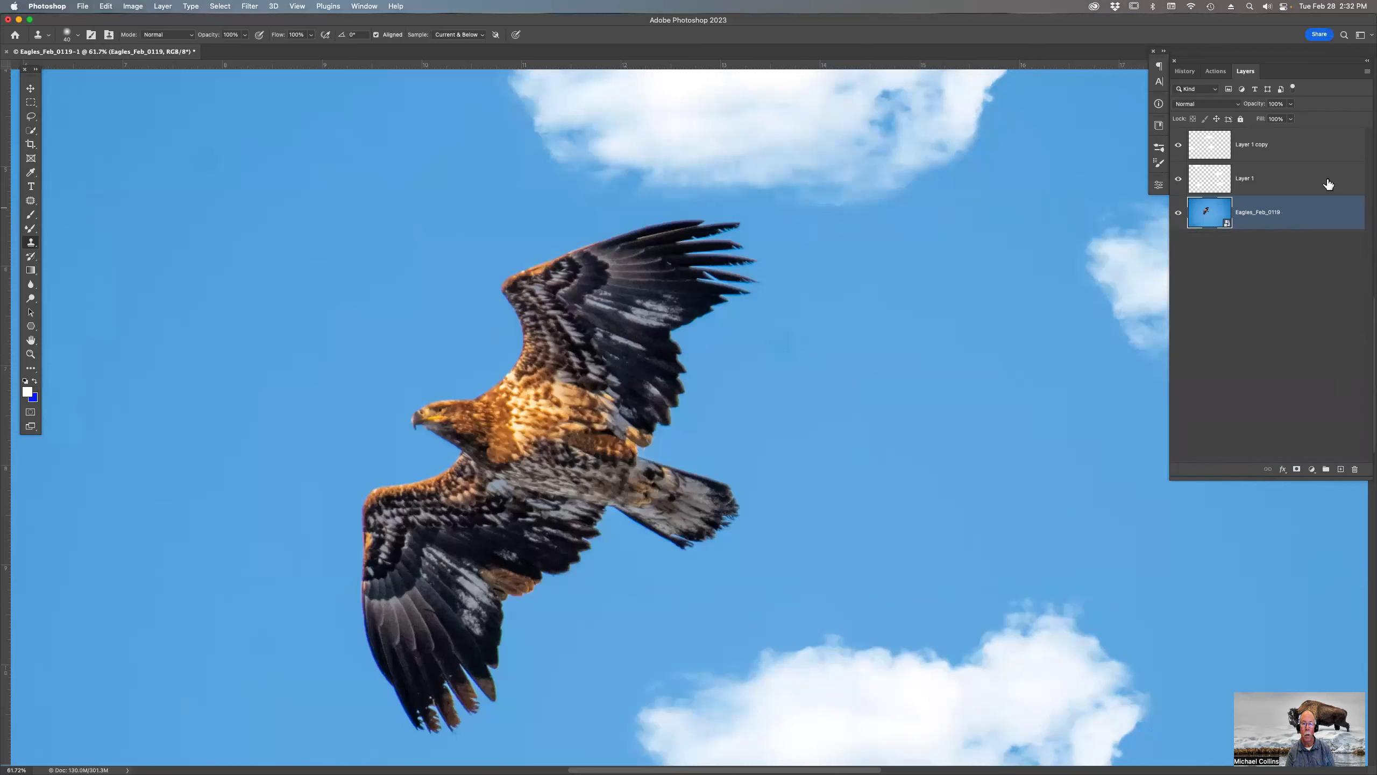
{"action": "left_click", "coordinate": [1368, 71]}
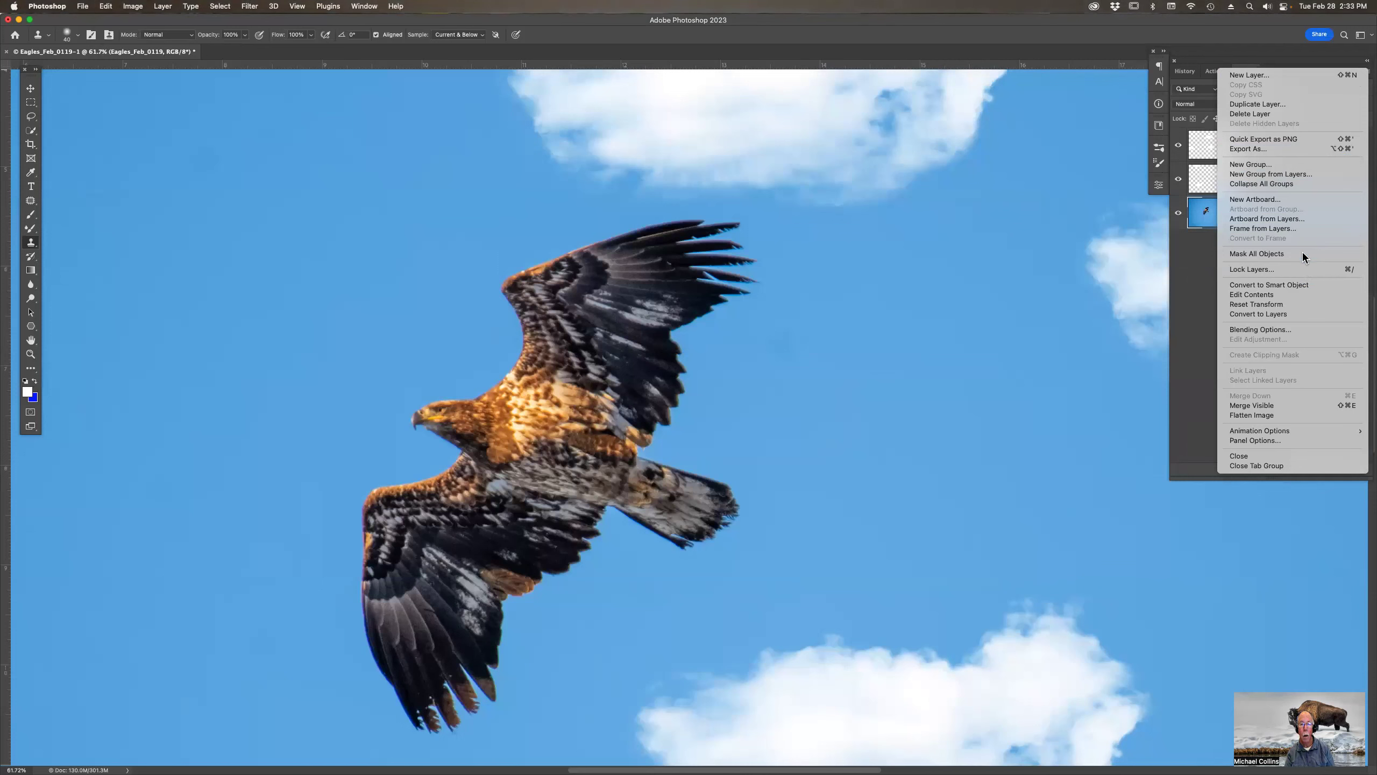
{"action": "left_click", "coordinate": [1205, 56]}
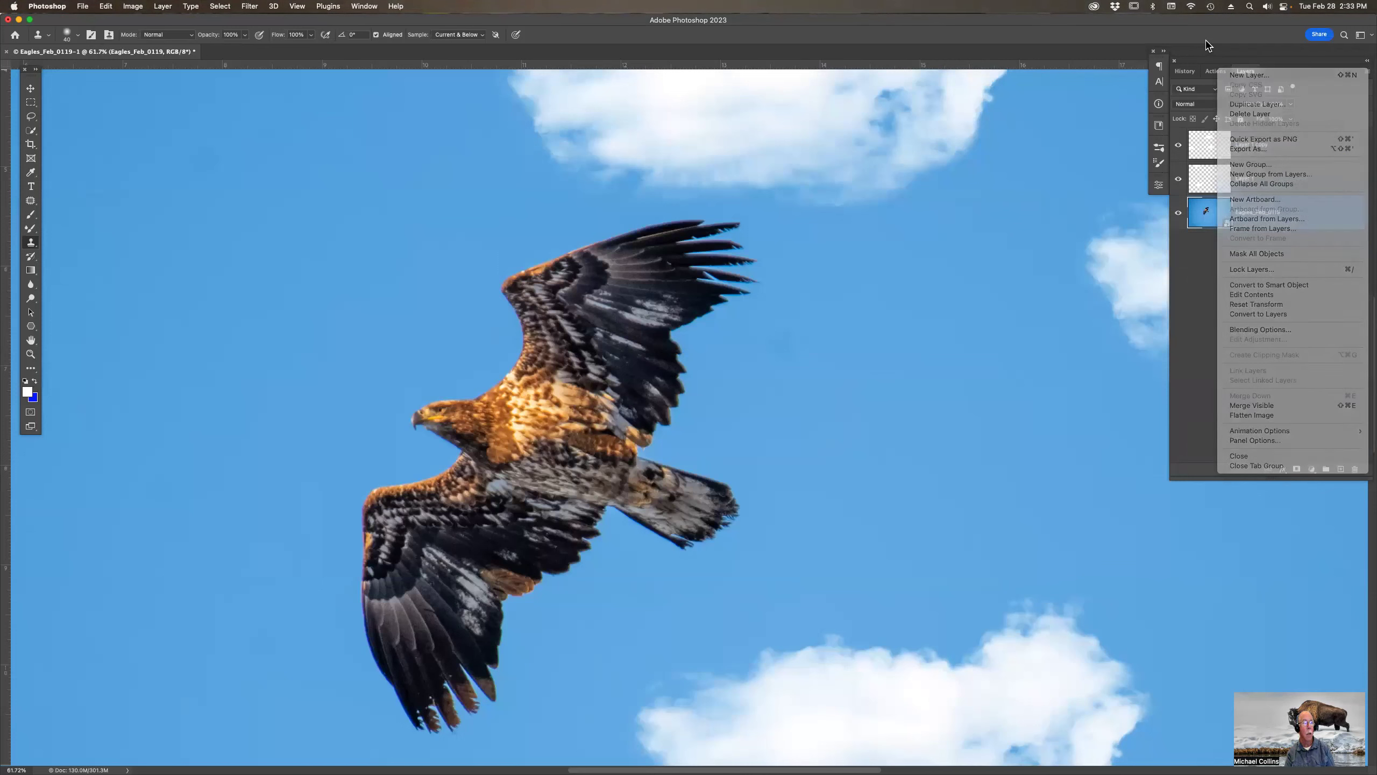
{"action": "left_click", "coordinate": [162, 7]}
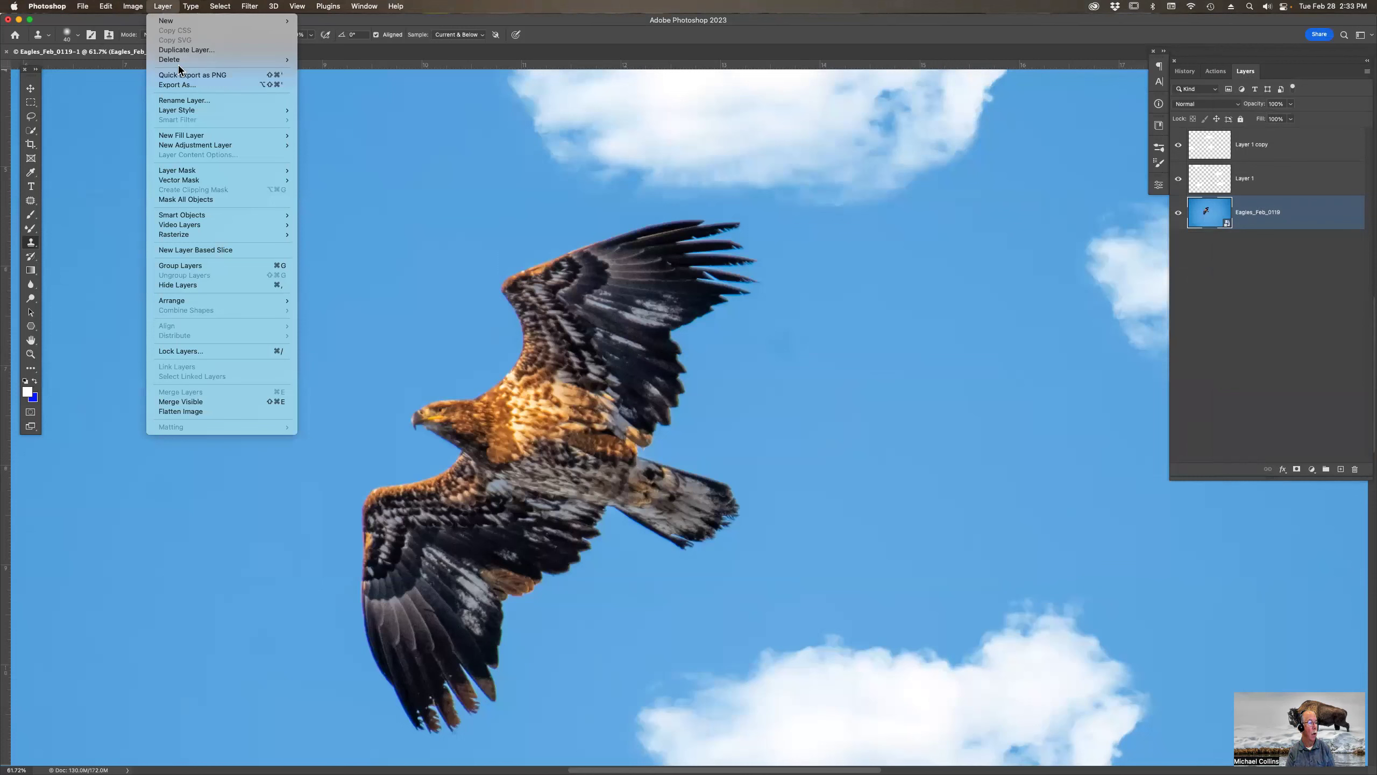
{"action": "mouse_move", "coordinate": [212, 116]}
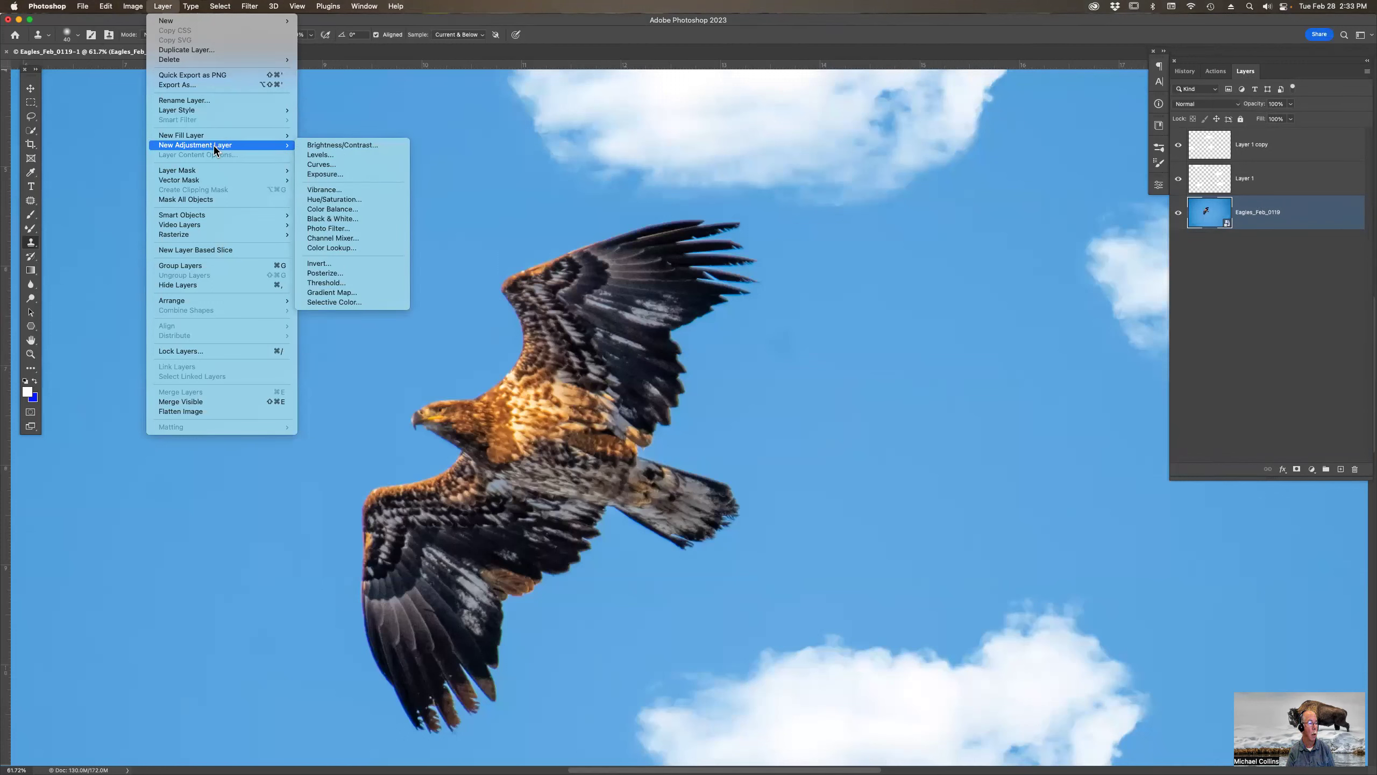
{"action": "mouse_move", "coordinate": [211, 180]}
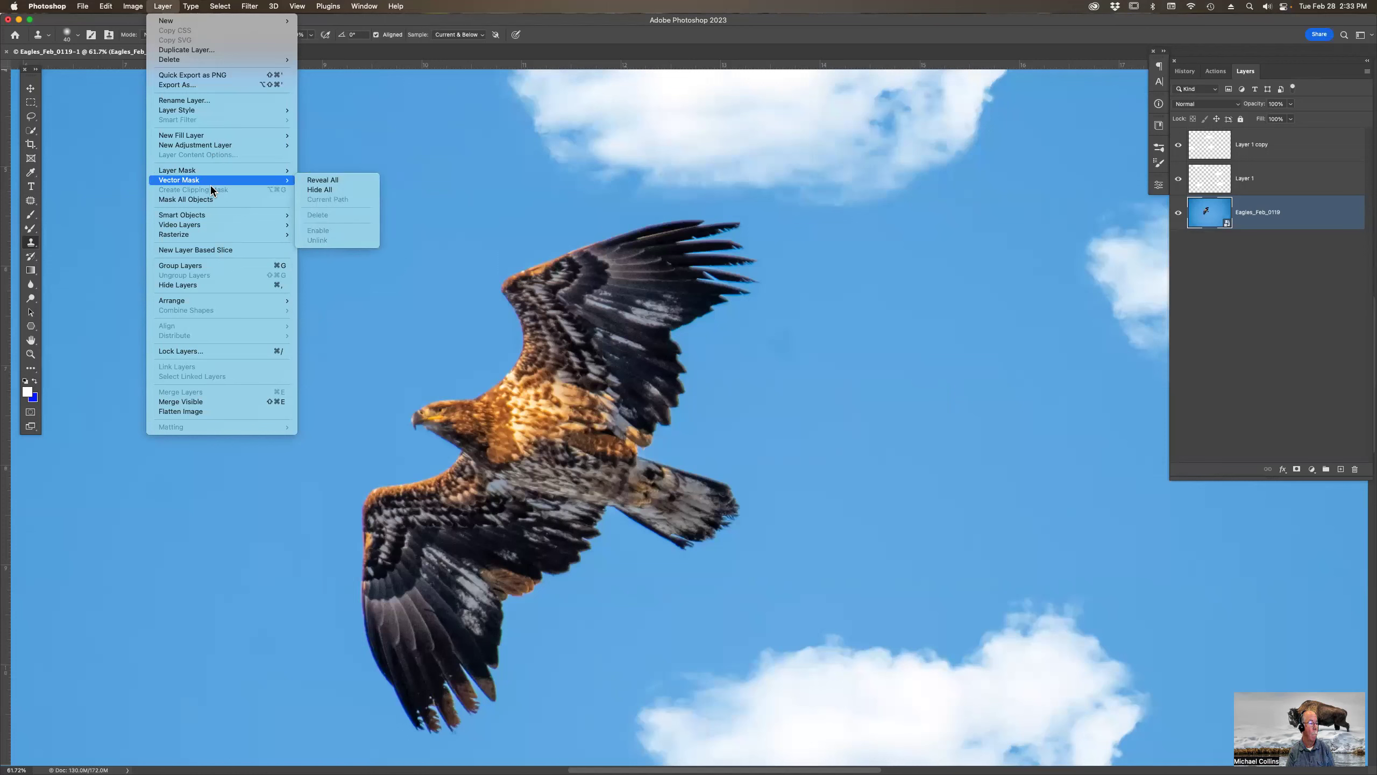
{"action": "mouse_move", "coordinate": [214, 216]}
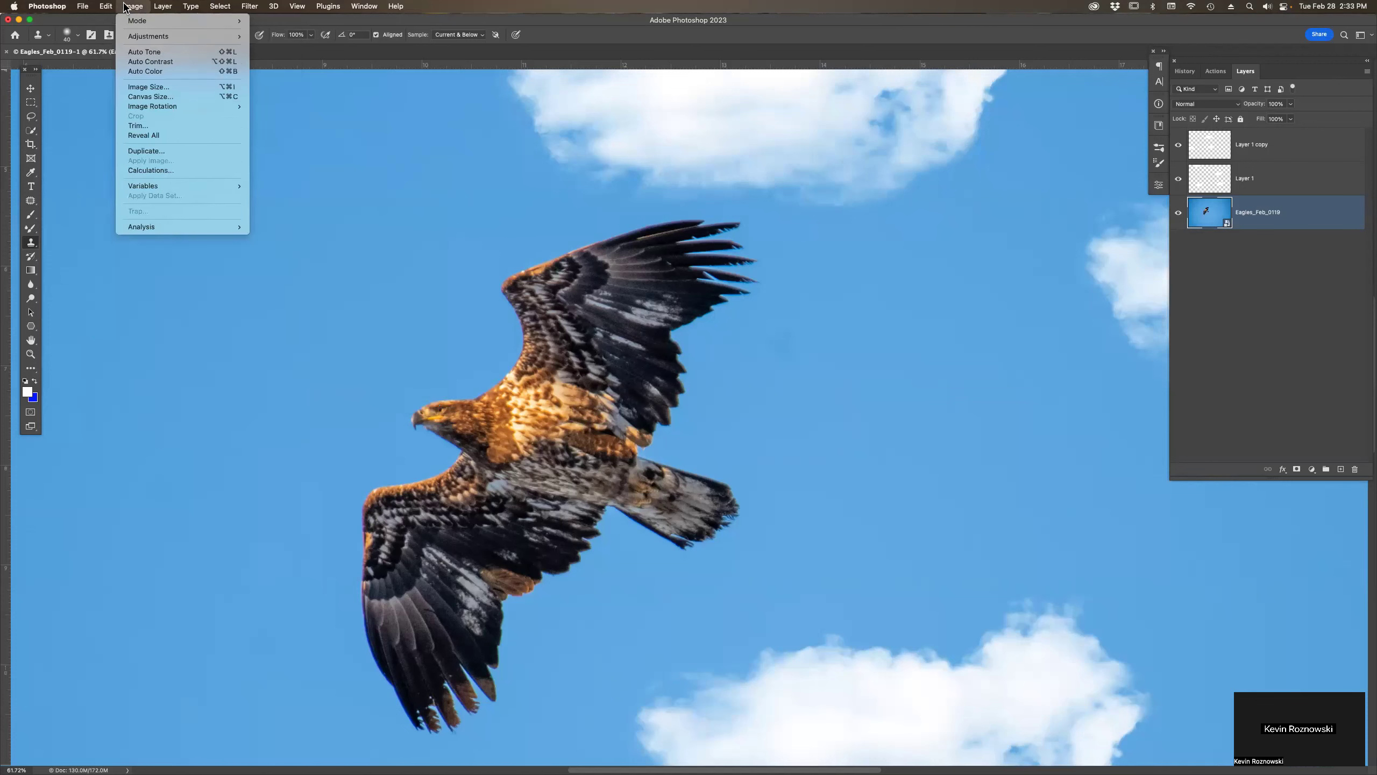
{"action": "mouse_move", "coordinate": [109, 6]}
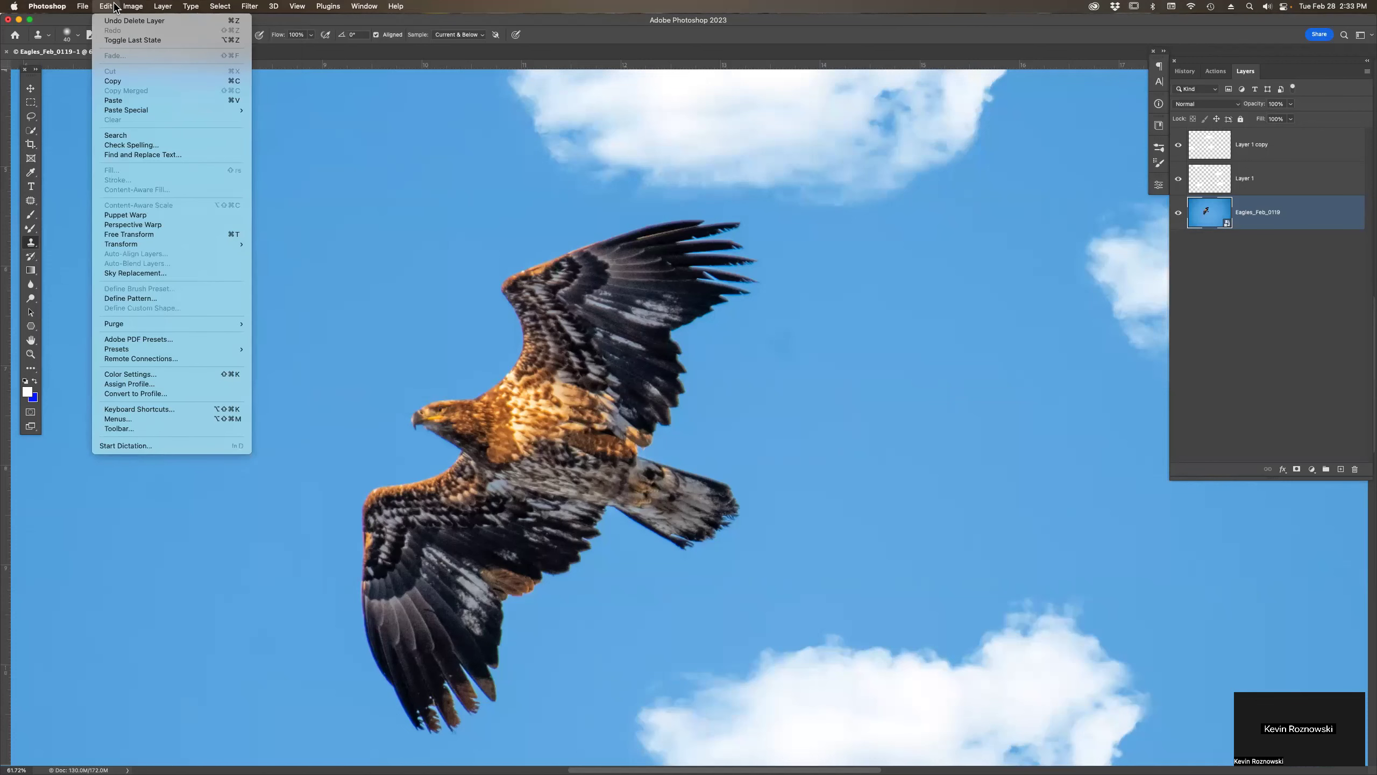
{"action": "mouse_move", "coordinate": [202, 12]}
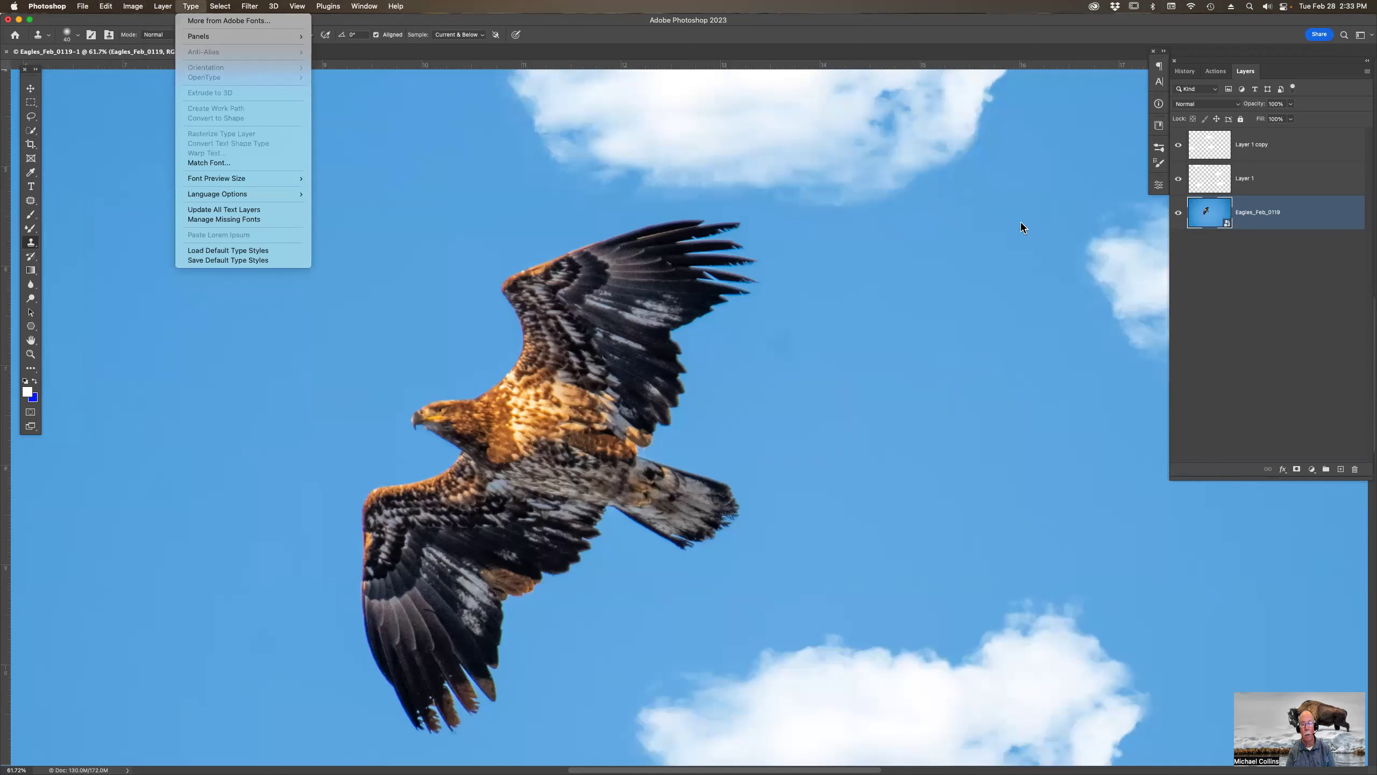
{"action": "left_click", "coordinate": [1321, 215]}
Step: Make a New Smart Object via Copy of the eagle and set its exposure to -1.40
{"action": "right_click", "coordinate": [1319, 212]}
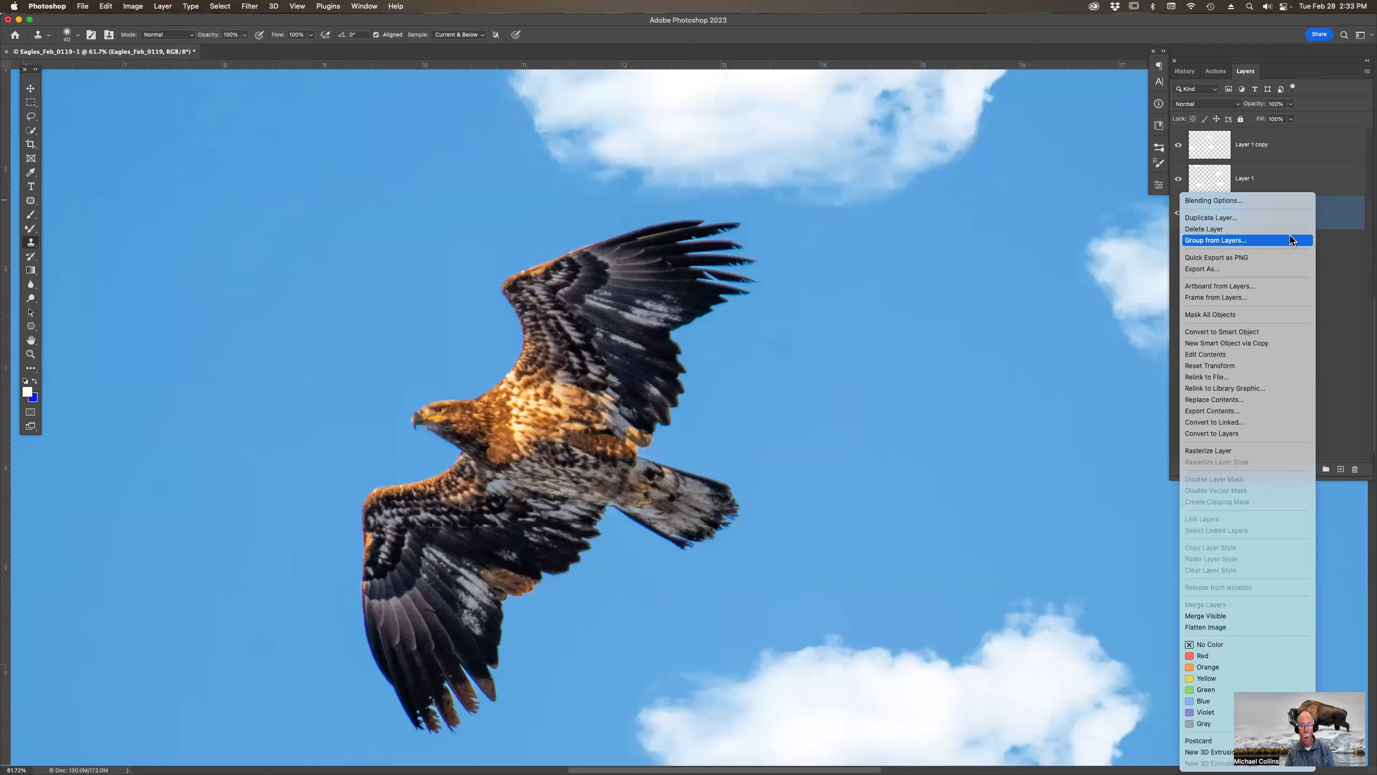
{"action": "left_click", "coordinate": [1266, 342]}
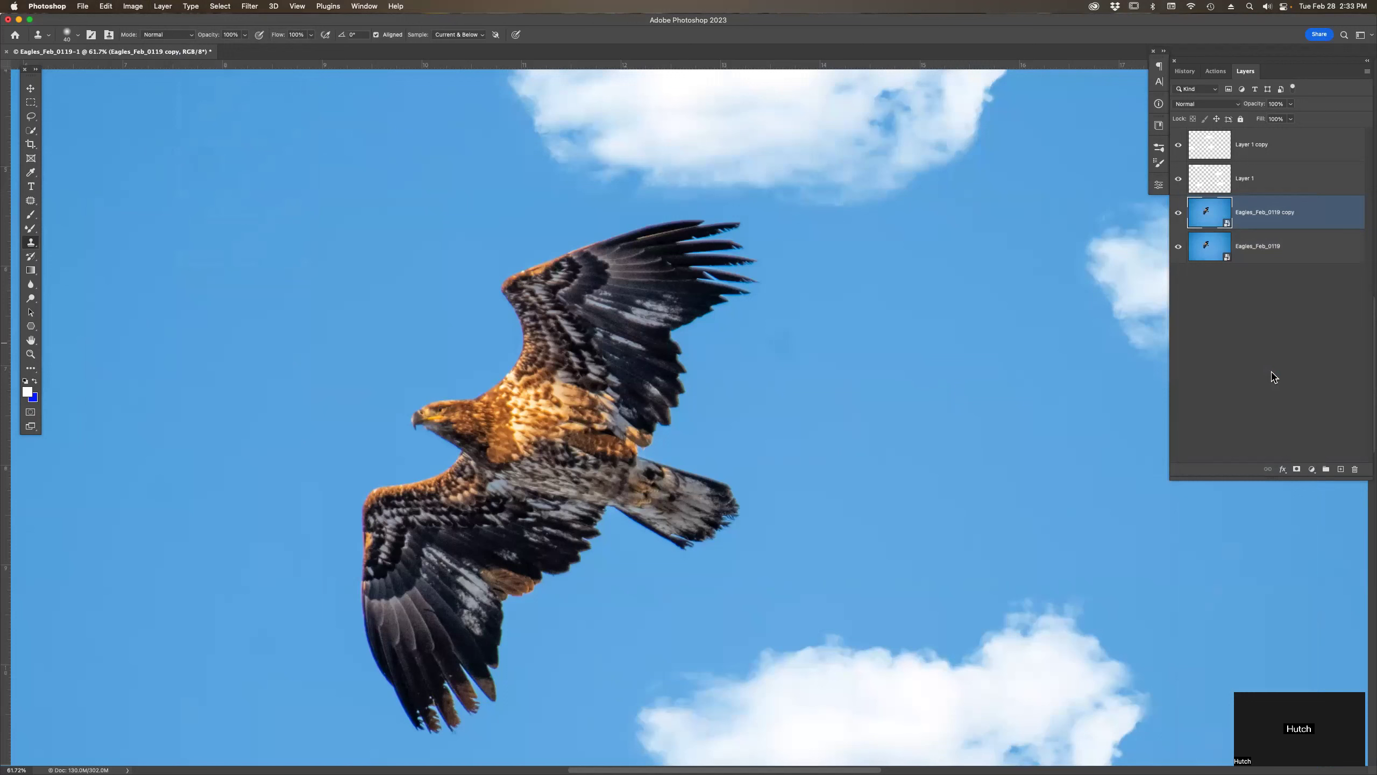
{"action": "double_click", "coordinate": [1216, 227]}
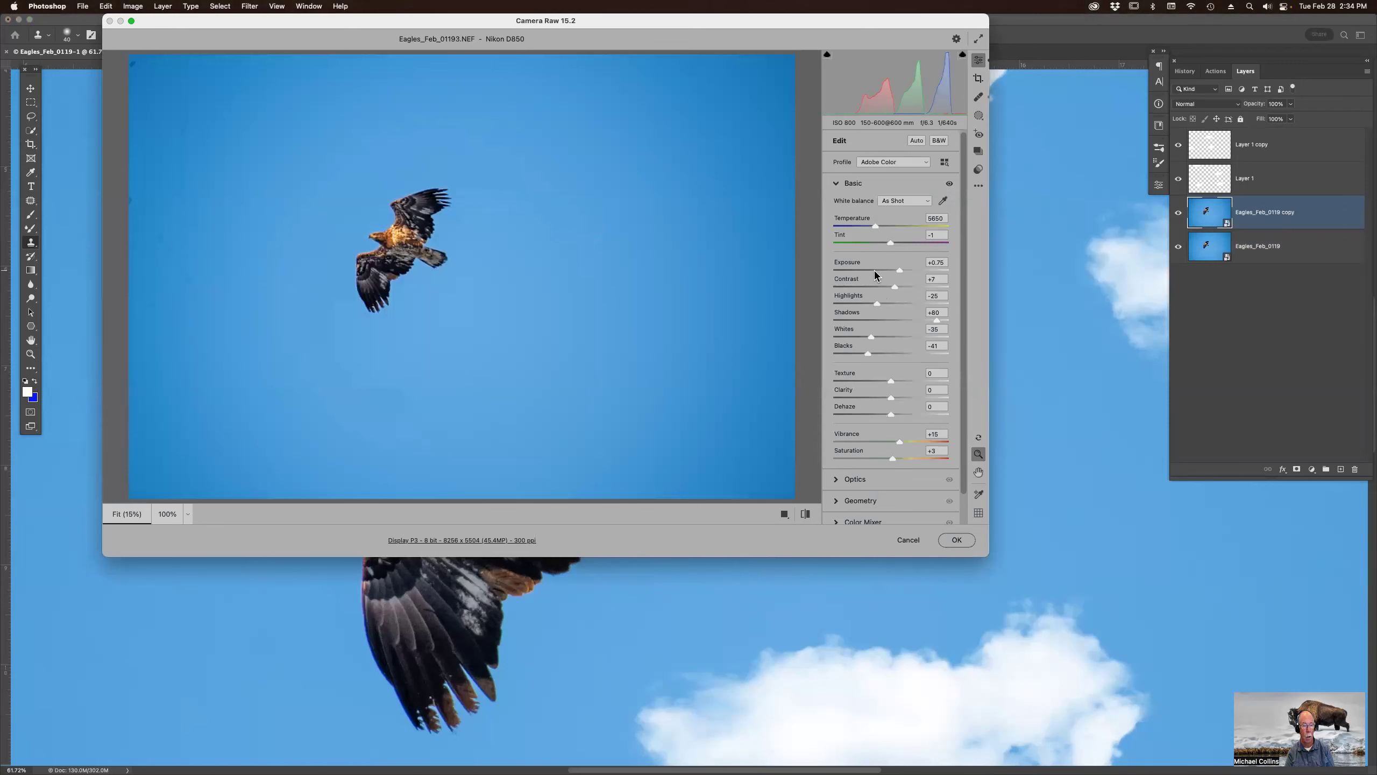
{"action": "left_click", "coordinate": [875, 271]}
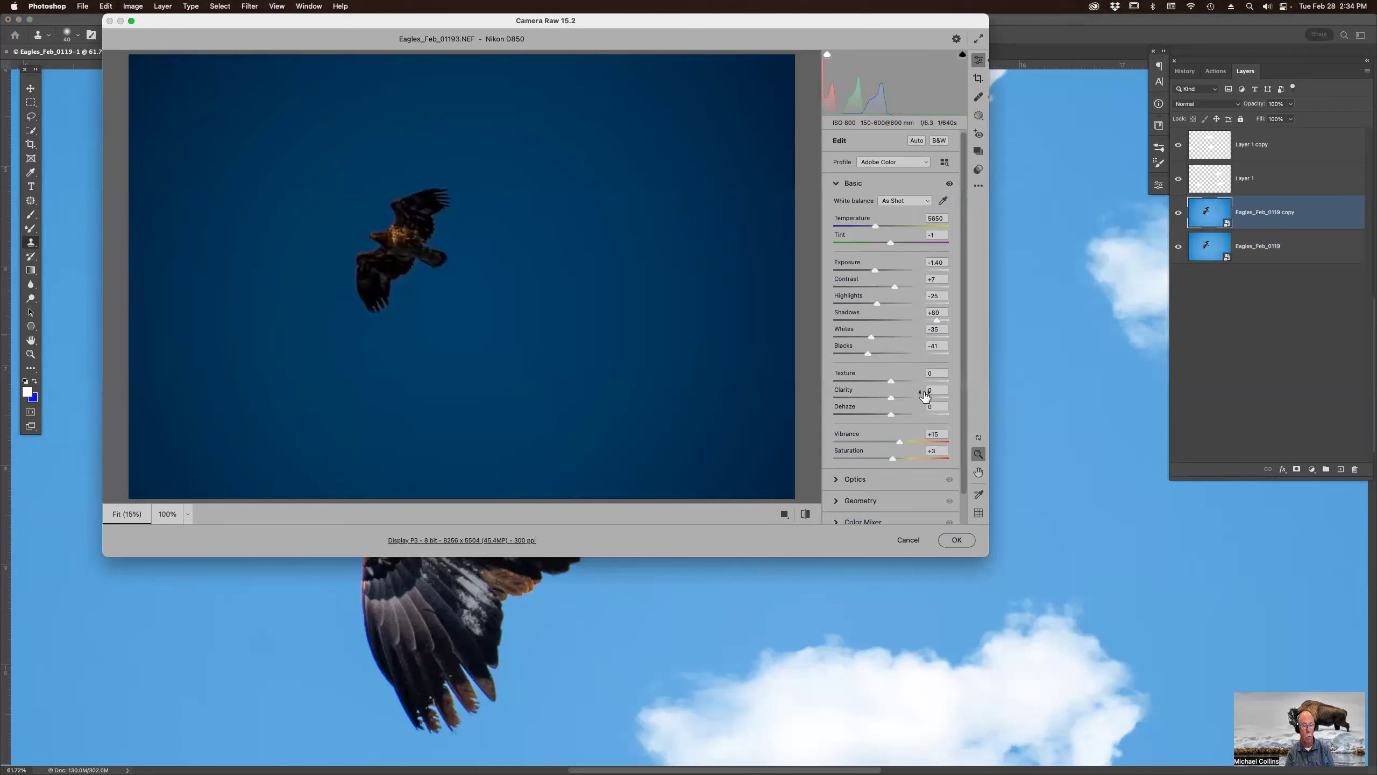
{"action": "left_click", "coordinate": [955, 540]}
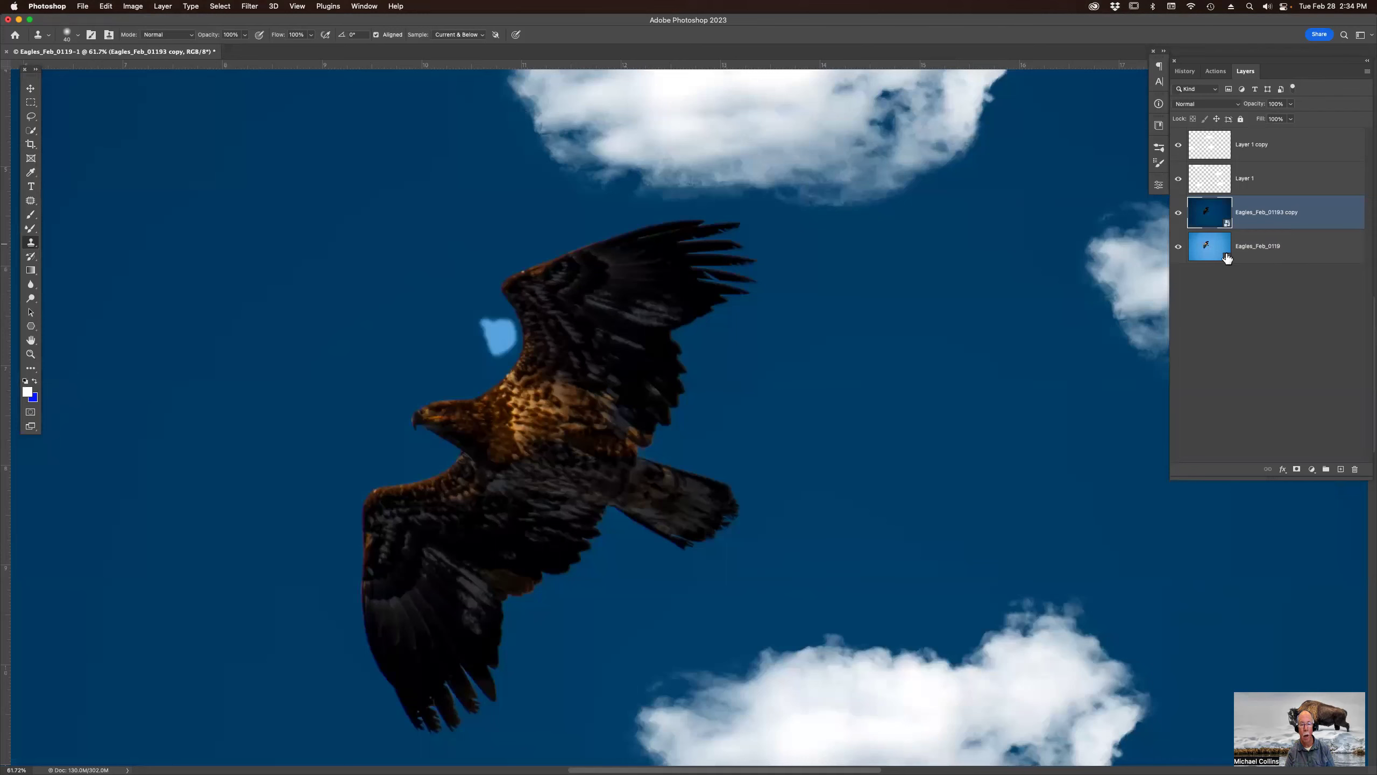
Step: Compare the darkened copy against the original, hiding Layer 1 and Layer 1 copy clouds
{"action": "left_click", "coordinate": [1179, 213]}
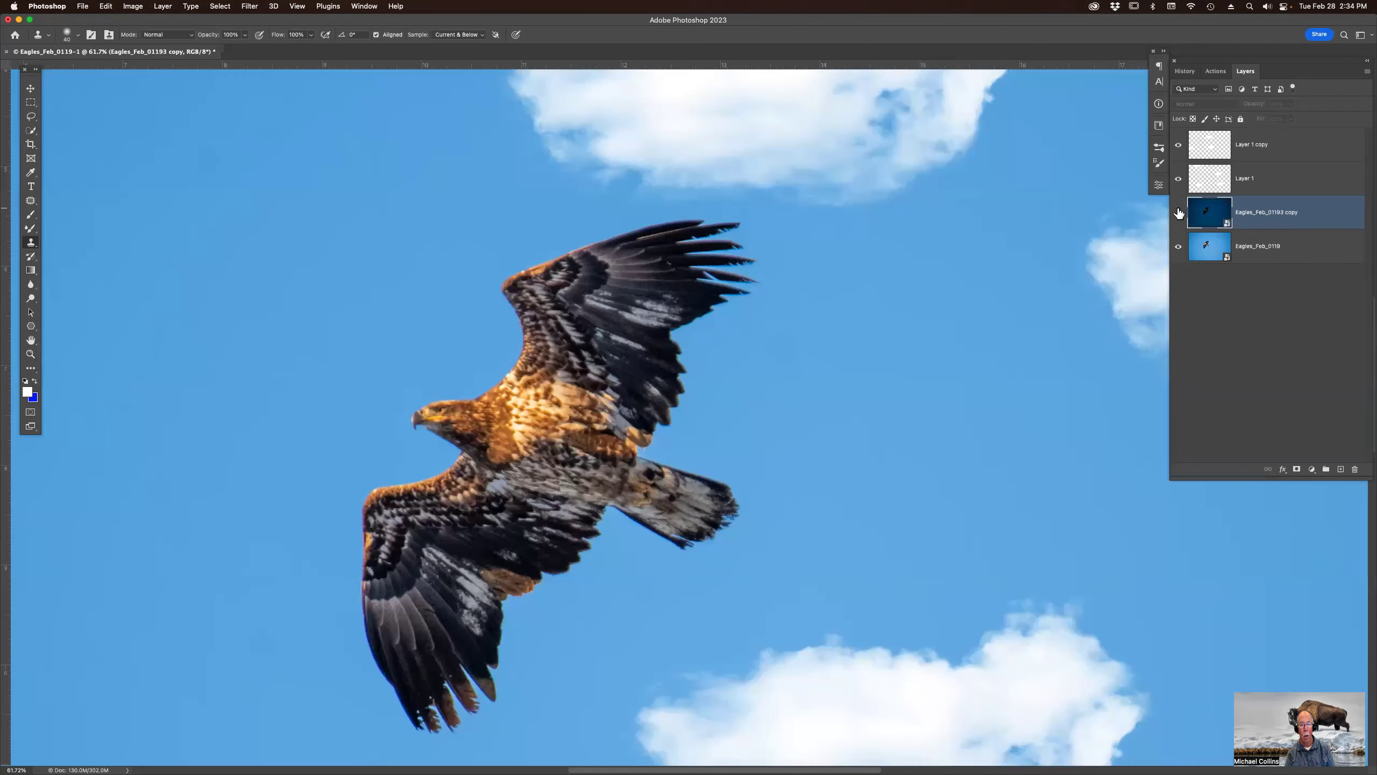
{"action": "left_click", "coordinate": [1179, 213]}
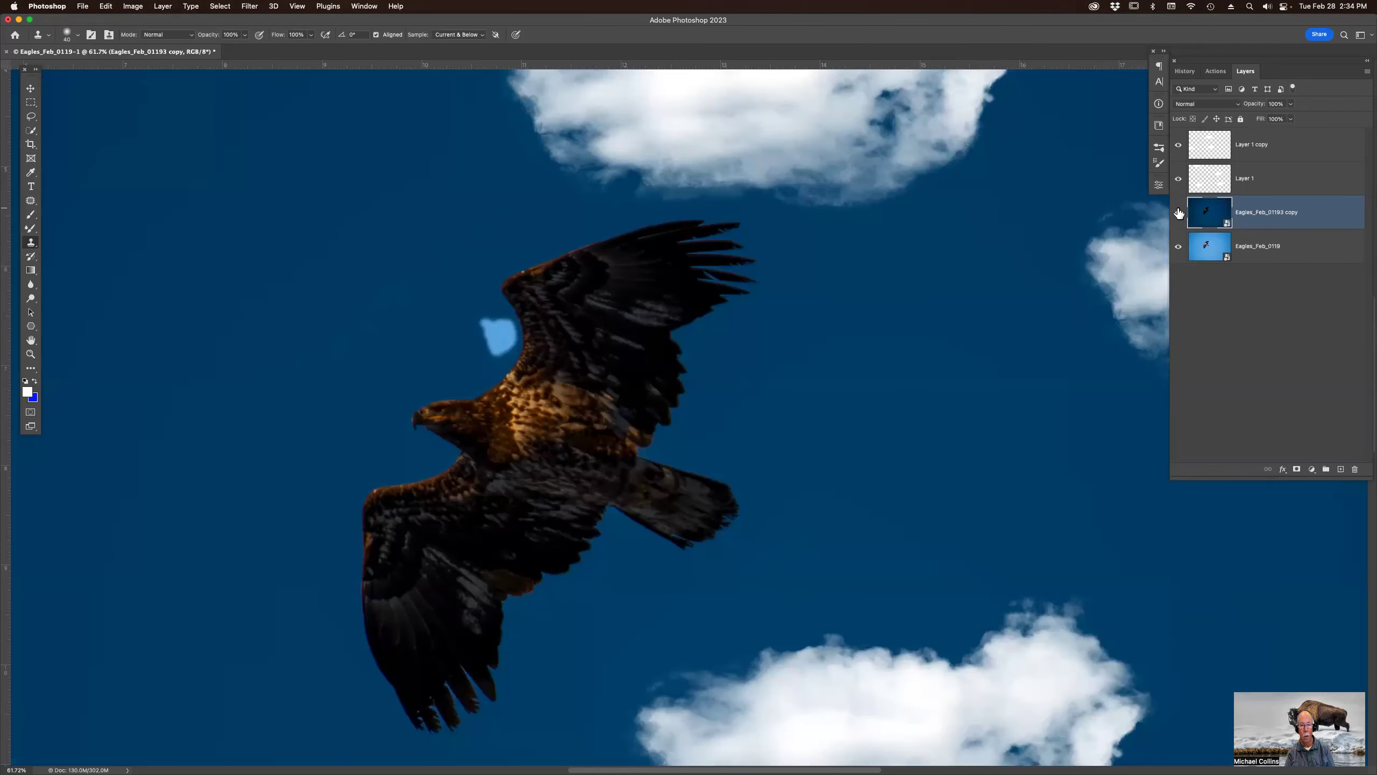
{"action": "left_click", "coordinate": [1179, 212]}
{"action": "left_click", "coordinate": [1179, 212]}
{"action": "left_click", "coordinate": [1180, 211]}
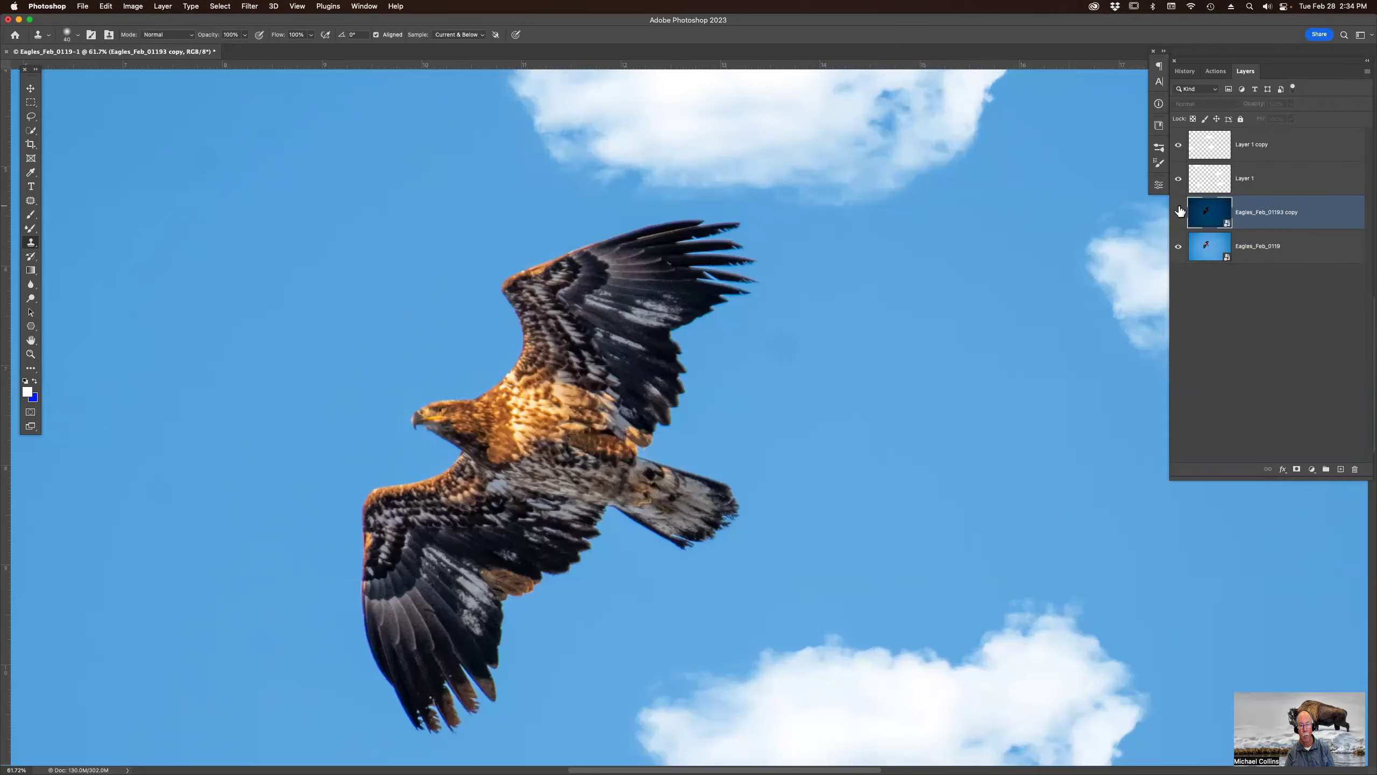
{"action": "left_click", "coordinate": [1178, 179]}
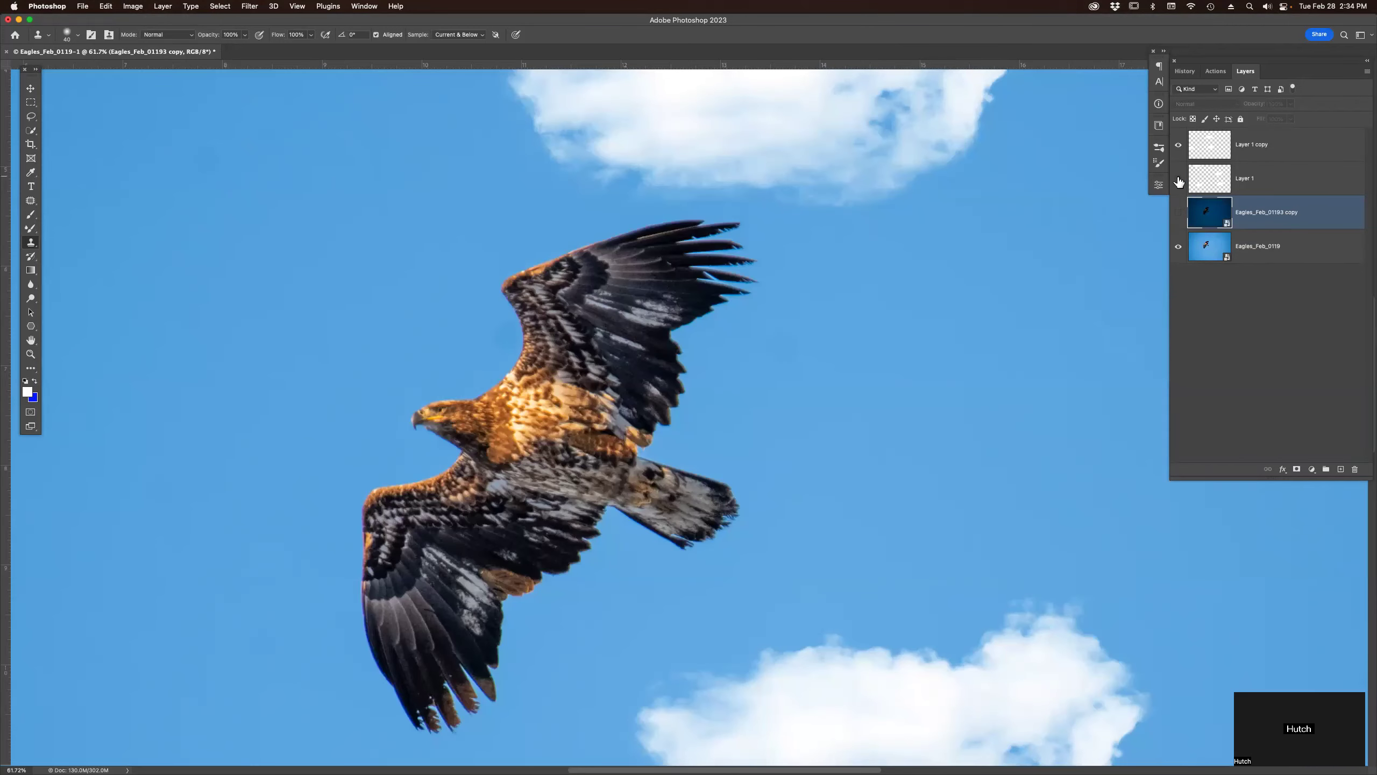
{"action": "left_click", "coordinate": [1179, 146]}
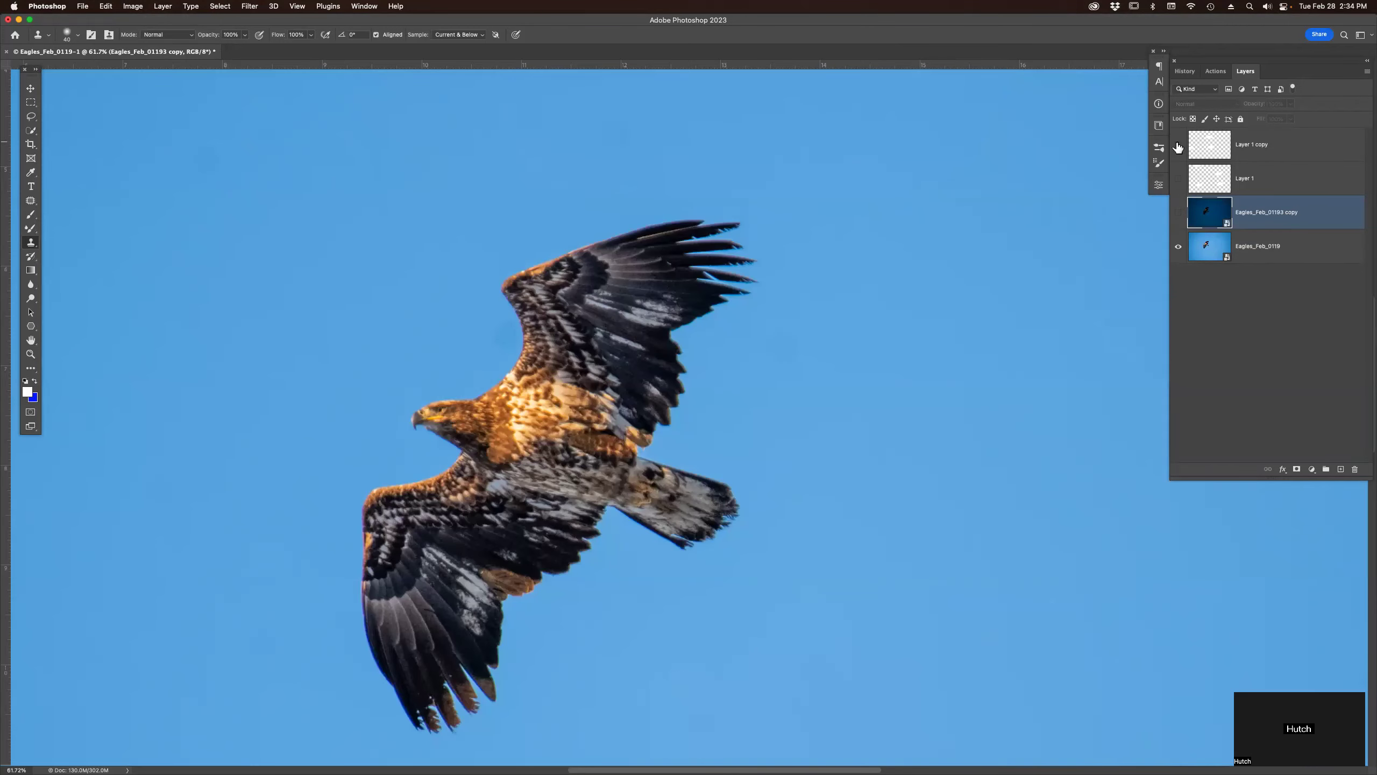
{"action": "left_click", "coordinate": [1177, 212]}
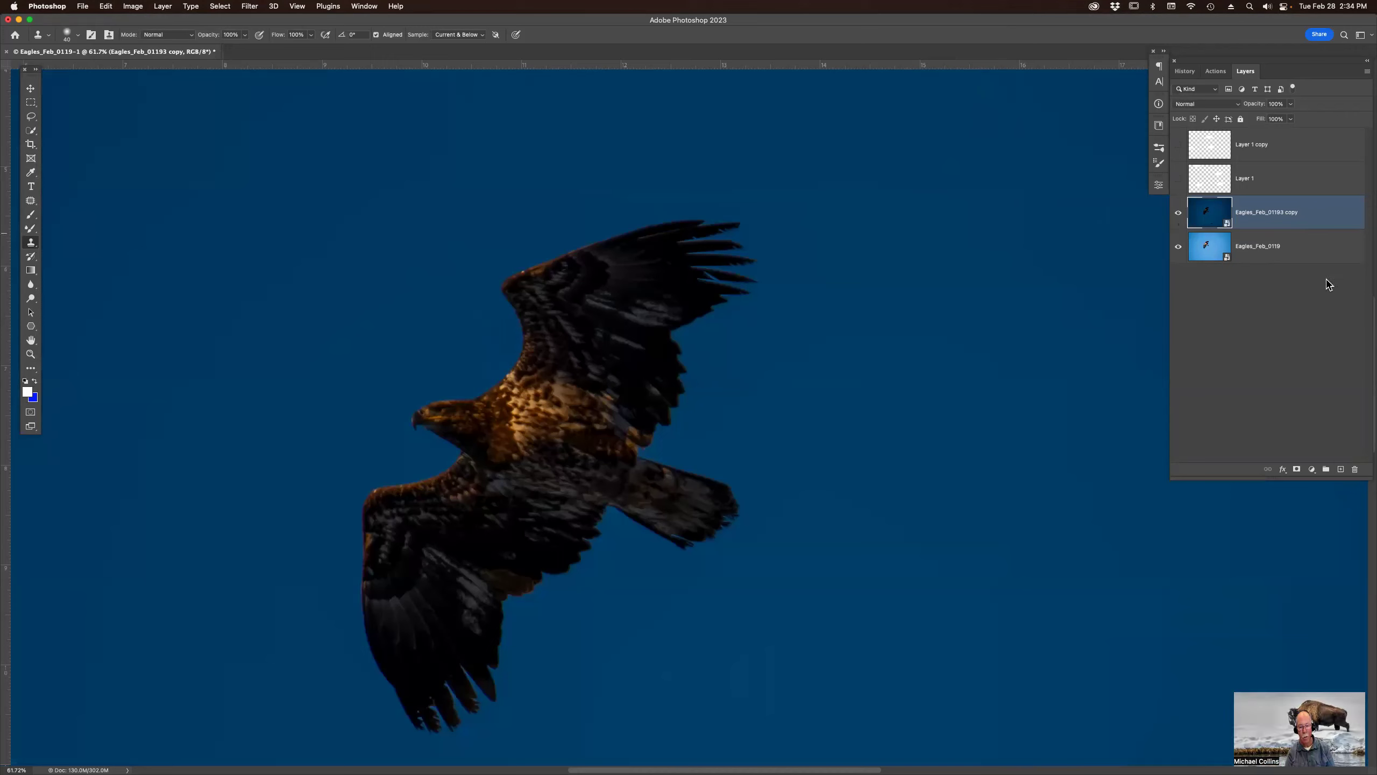
{"action": "left_click", "coordinate": [1329, 248]}
{"action": "left_click", "coordinate": [1321, 228]}
Step: Brighten the eagle copy to +2.15 exposure; set the original to Shadows -100, Highlights and Whites +100
{"action": "double_click", "coordinate": [1213, 207]}
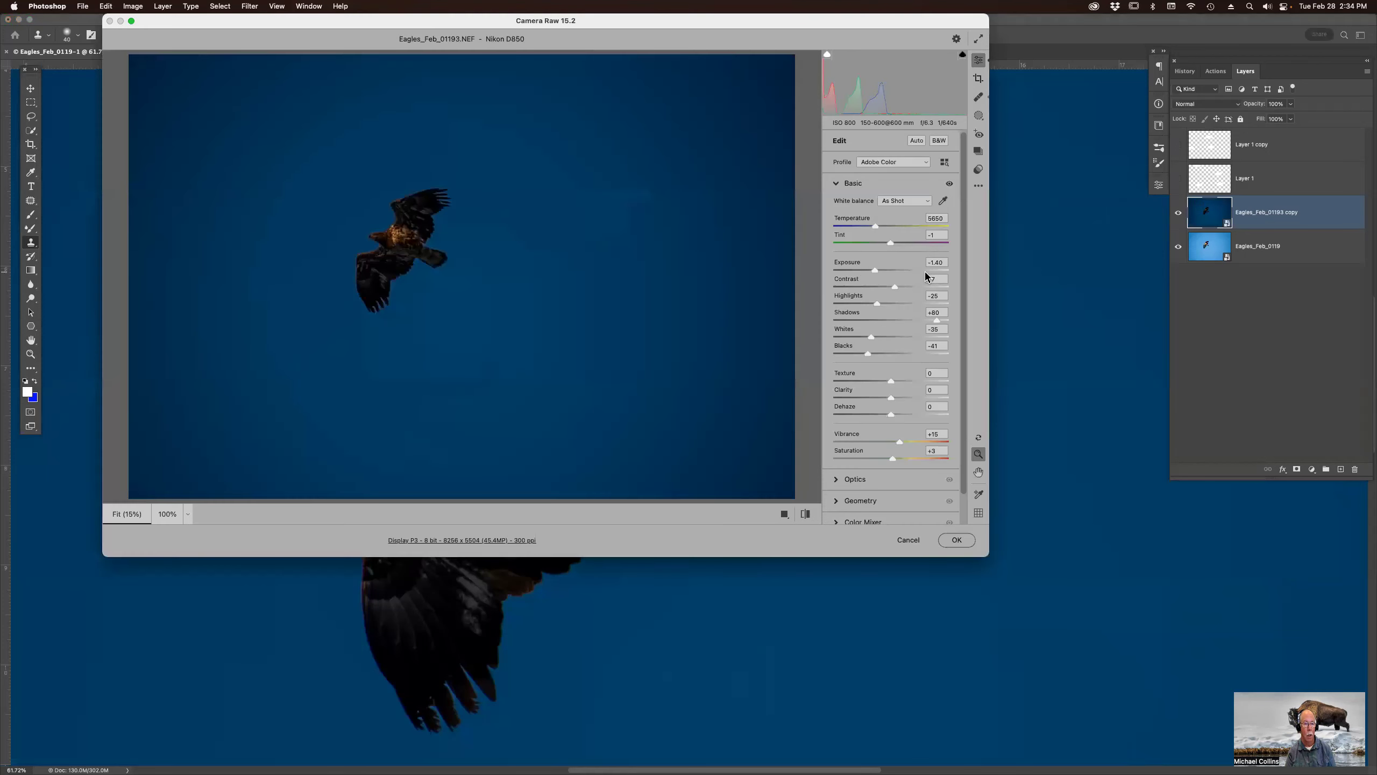
{"action": "left_click", "coordinate": [915, 270]}
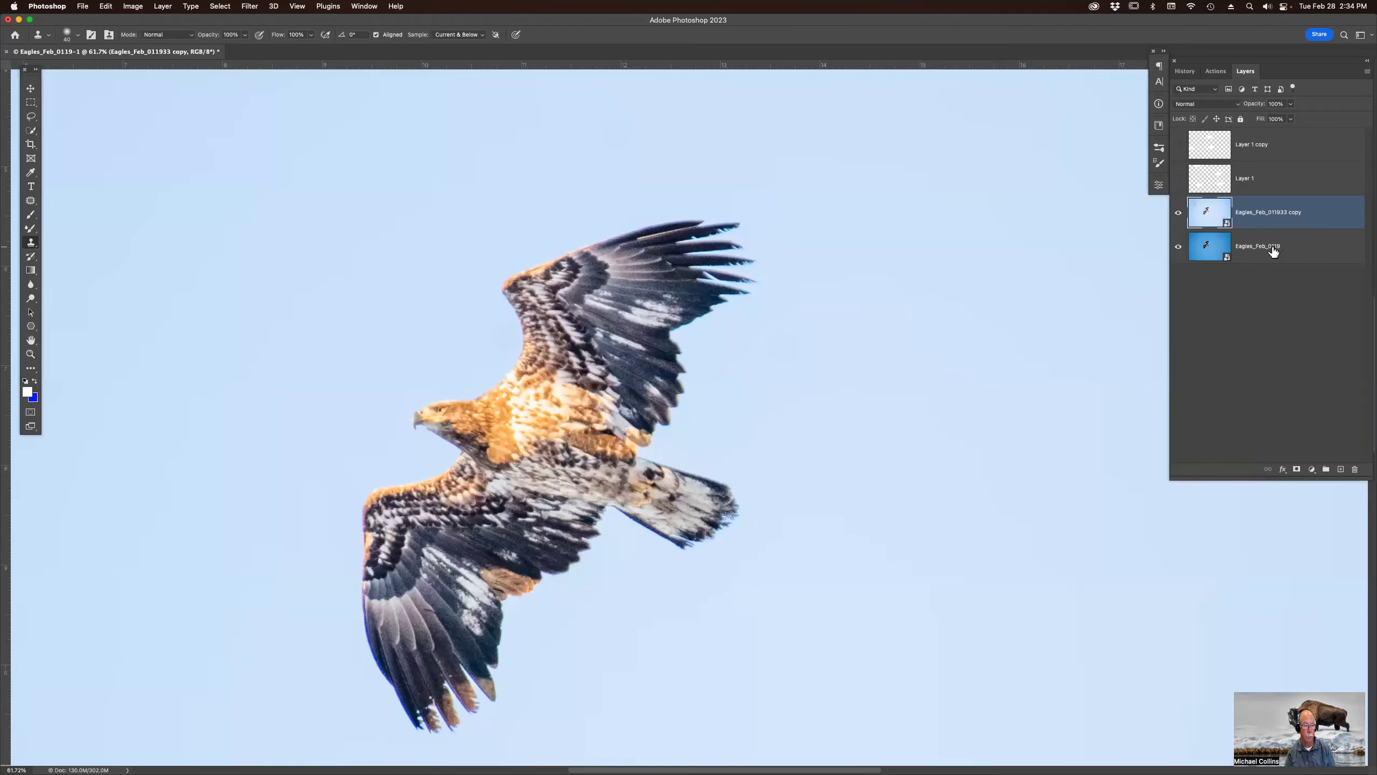
{"action": "left_click", "coordinate": [1273, 251]}
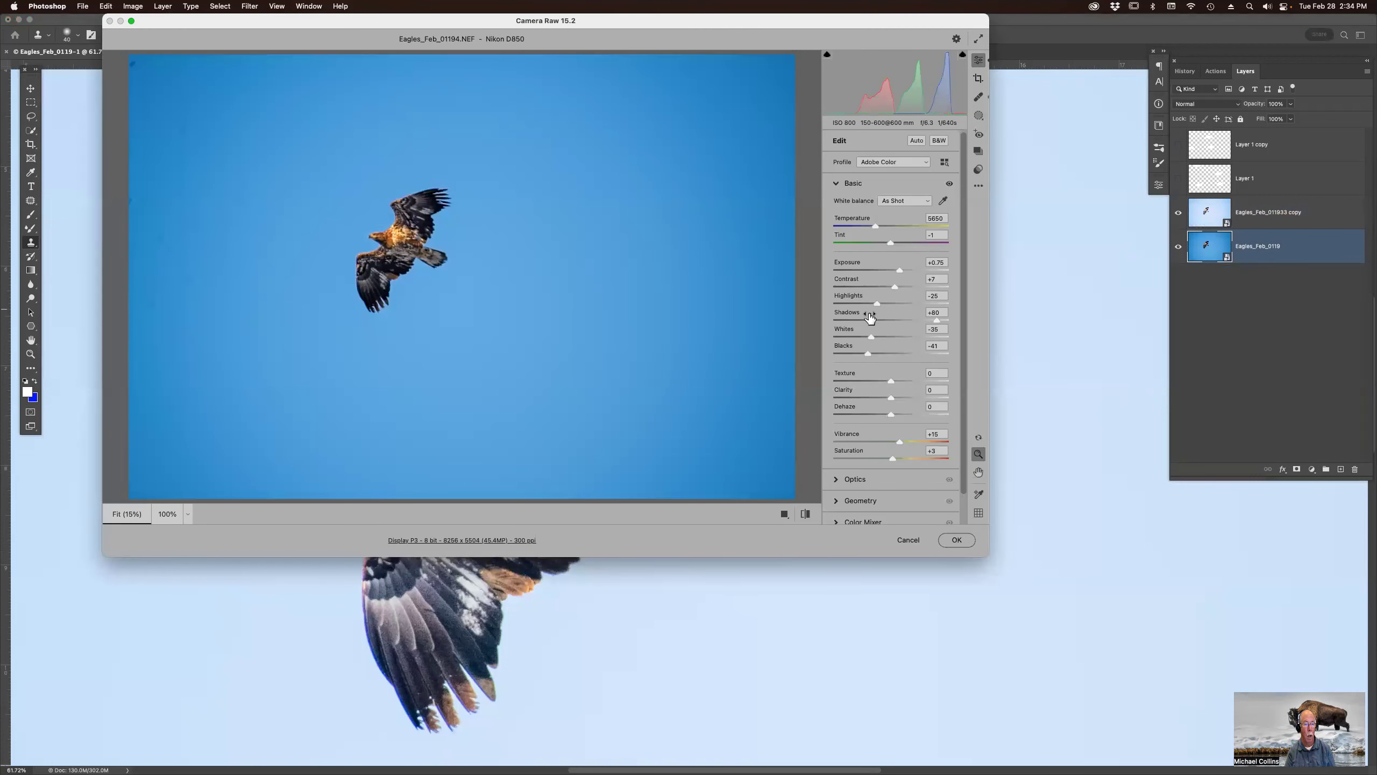
{"action": "left_click_drag", "start_coordinate": [871, 320], "coordinate": [820, 353]}
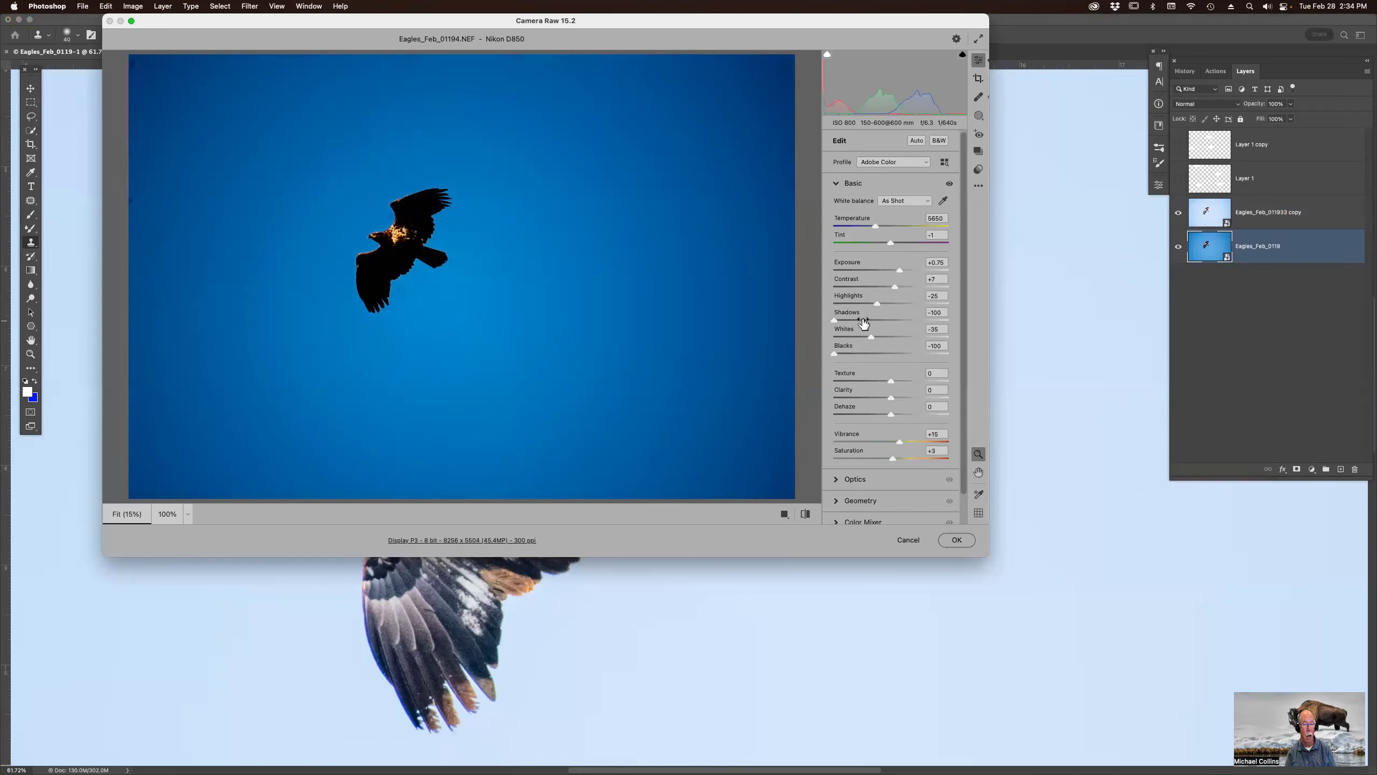
{"action": "left_click_drag", "start_coordinate": [876, 302], "coordinate": [968, 299]}
{"action": "left_click_drag", "start_coordinate": [876, 336], "coordinate": [966, 336]}
{"action": "left_click", "coordinate": [962, 543]}
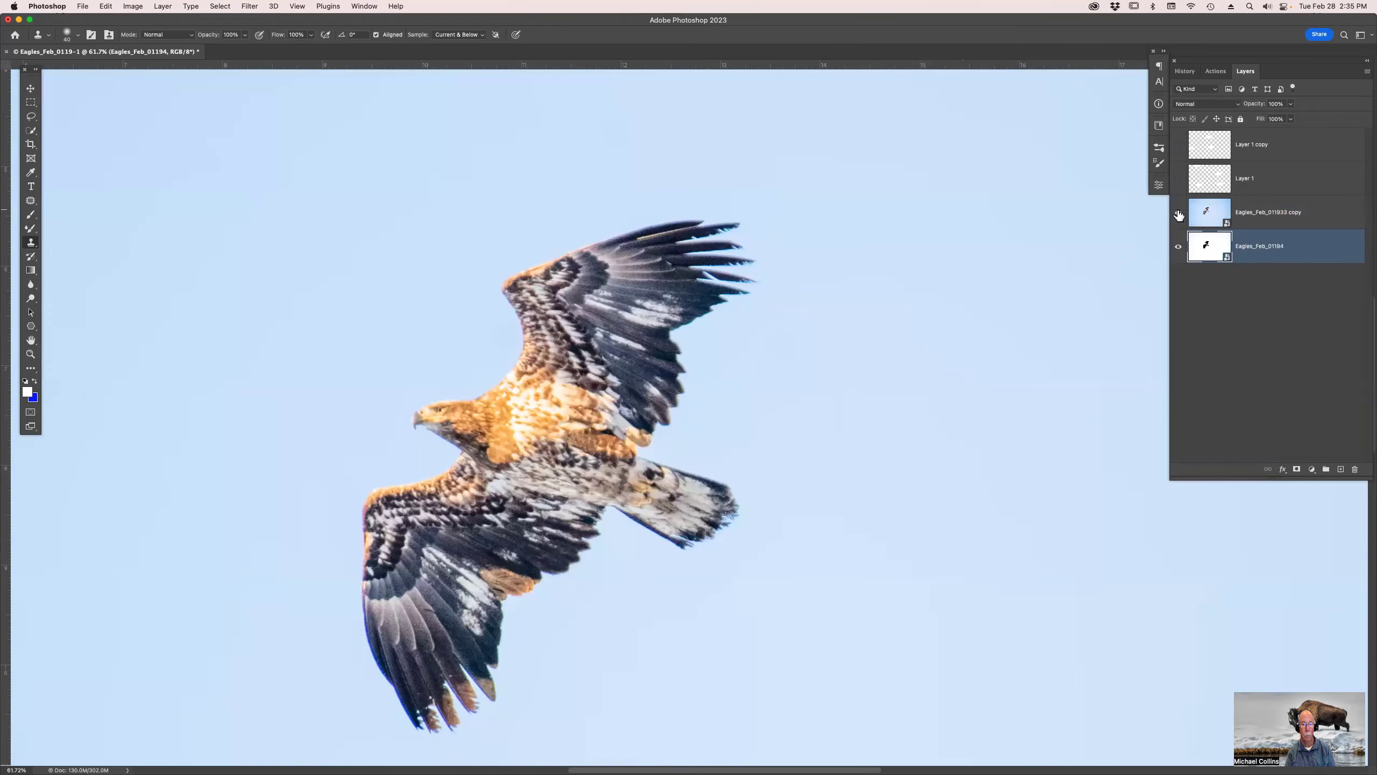
Step: Check the brightened copy against the original, then select Layer 1 copy and show its clouds
{"action": "left_click", "coordinate": [1179, 215]}
{"action": "left_click", "coordinate": [1178, 215]}
{"action": "left_click", "coordinate": [762, 22]}
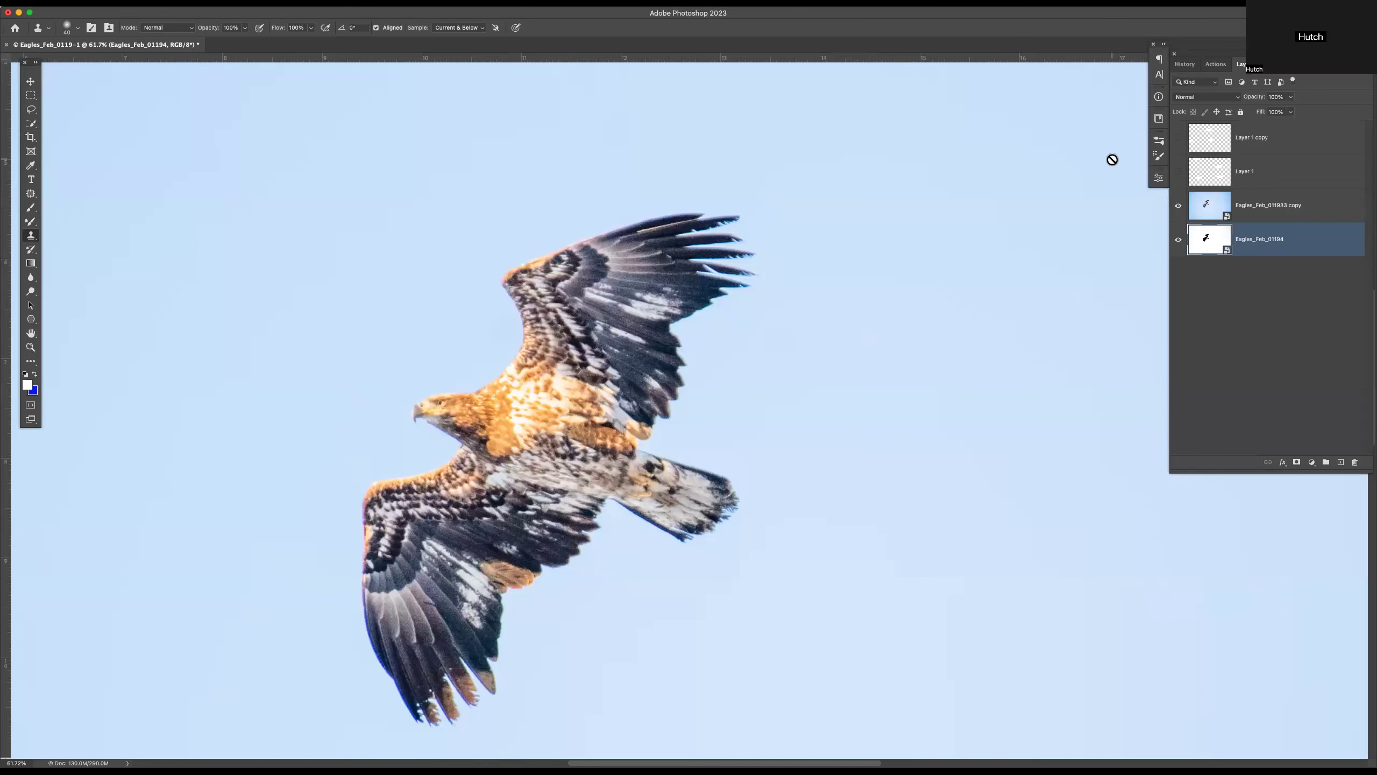
{"action": "left_click", "coordinate": [1288, 178]}
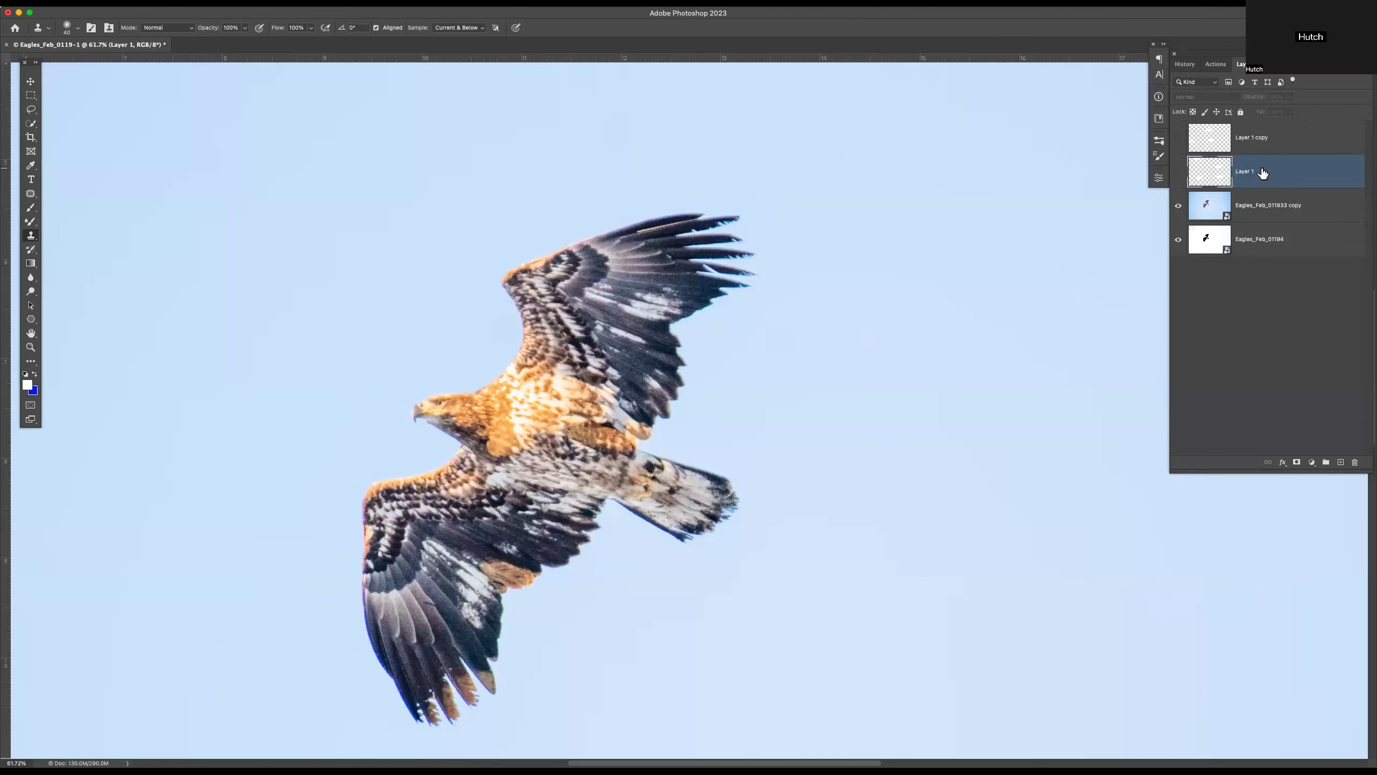
{"action": "left_click", "coordinate": [1257, 142]}
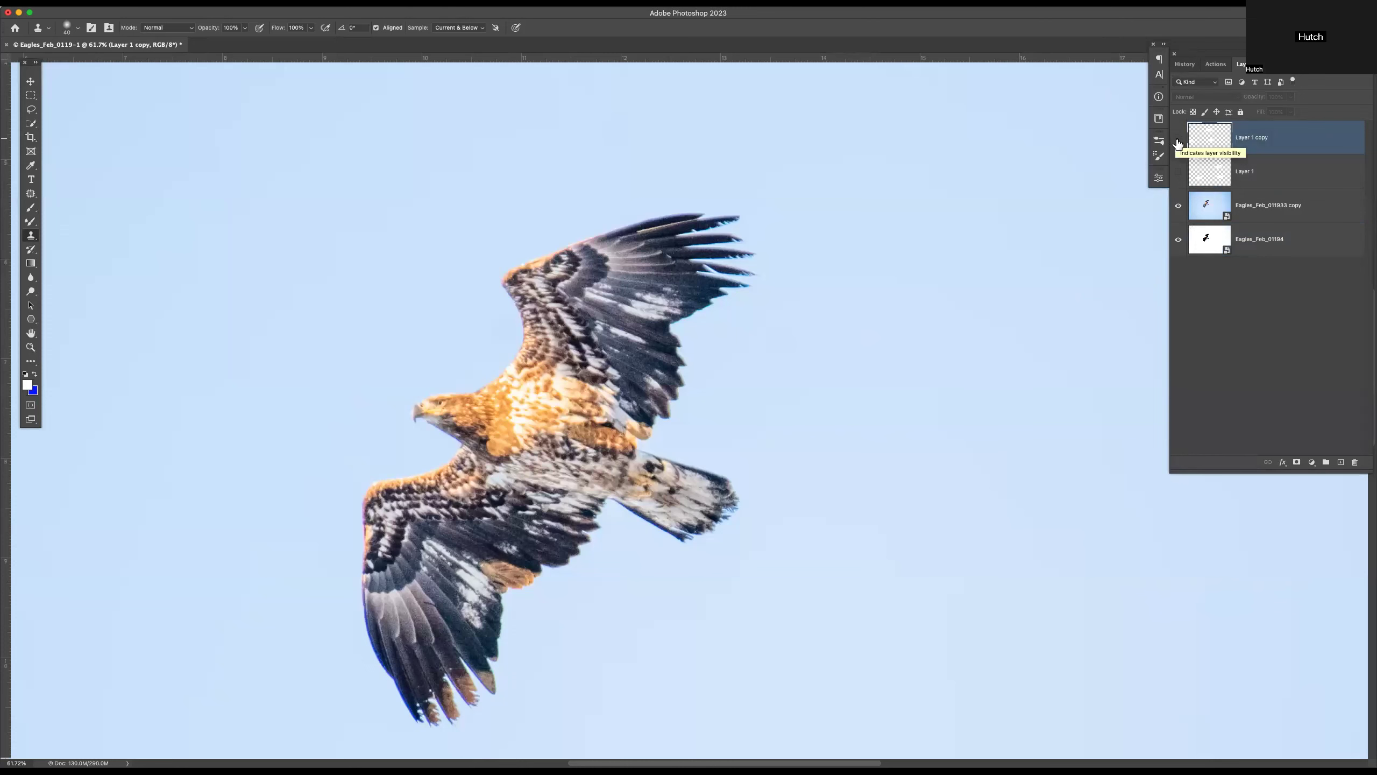
{"action": "left_click", "coordinate": [1178, 143]}
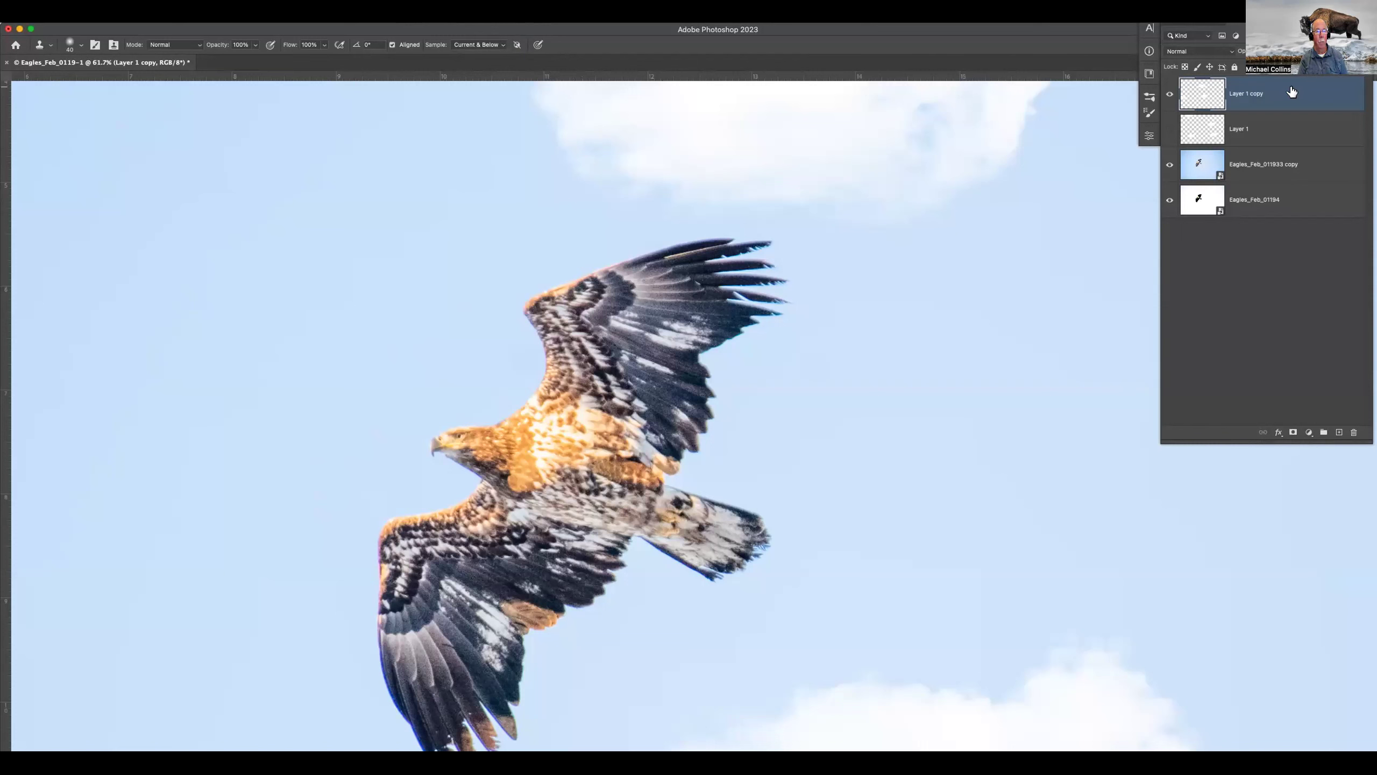
Step: Convert Layer 1 copy to a smart object, dismiss the rasterize warning, and open Layer 1 copy.psb
{"action": "right_click", "coordinate": [1320, 101]}
{"action": "left_click", "coordinate": [1265, 283]}
{"action": "left_click", "coordinate": [539, 168]}
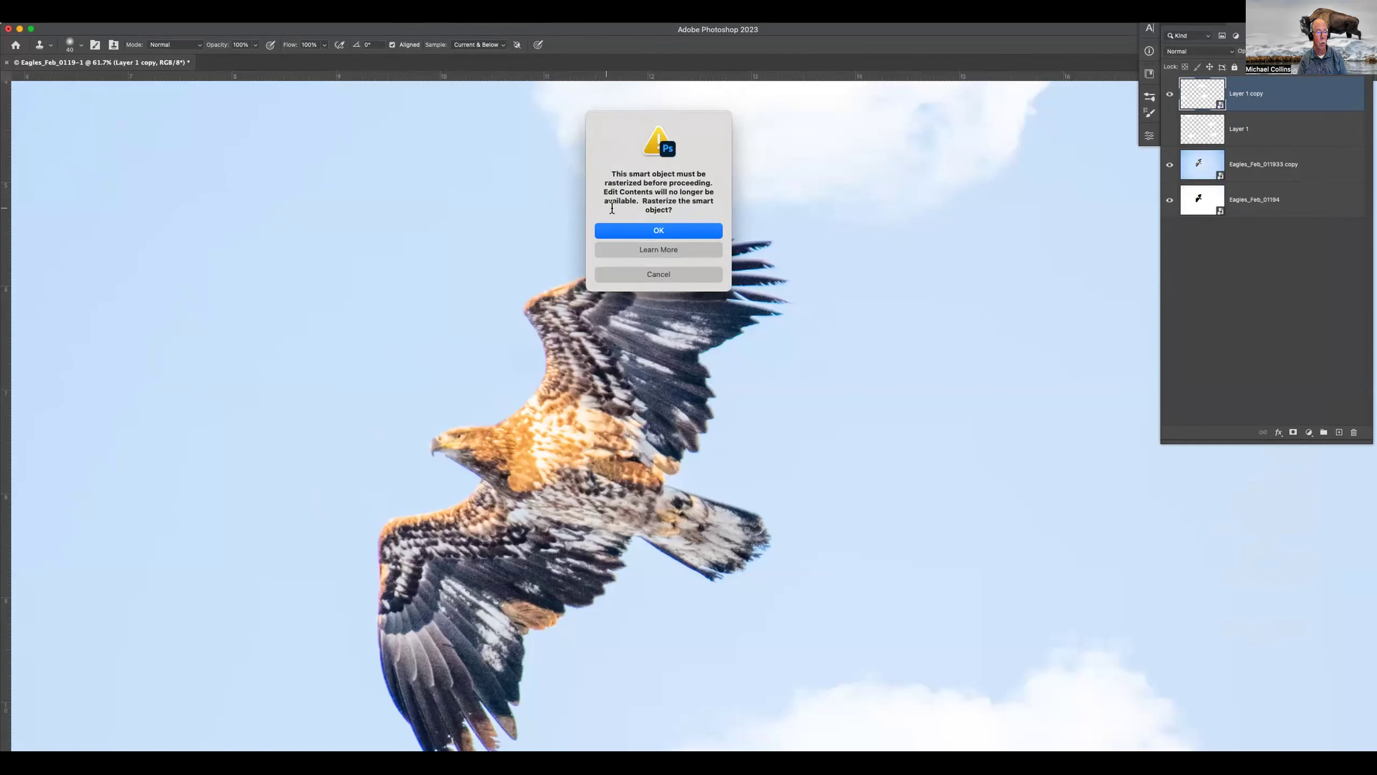
{"action": "left_click", "coordinate": [622, 245]}
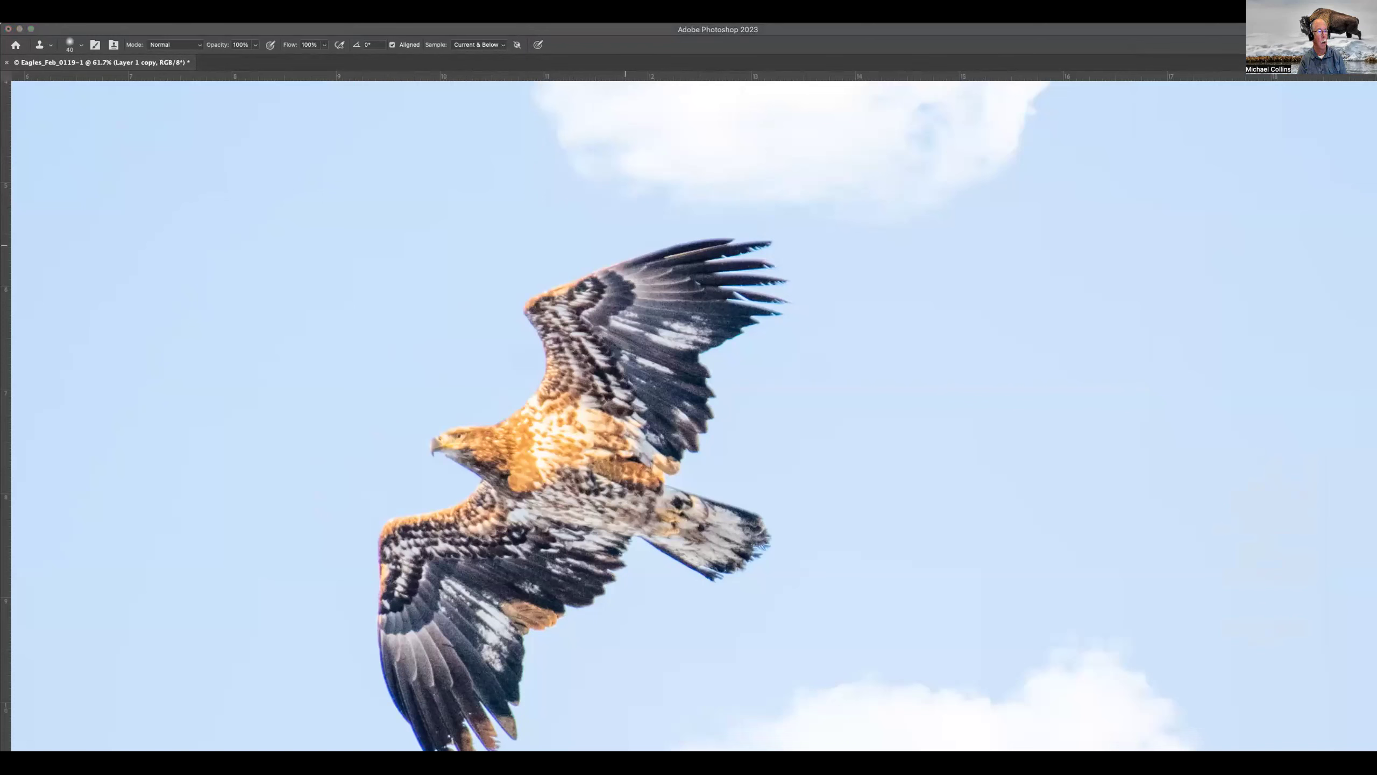
{"action": "left_click", "coordinate": [331, 26]}
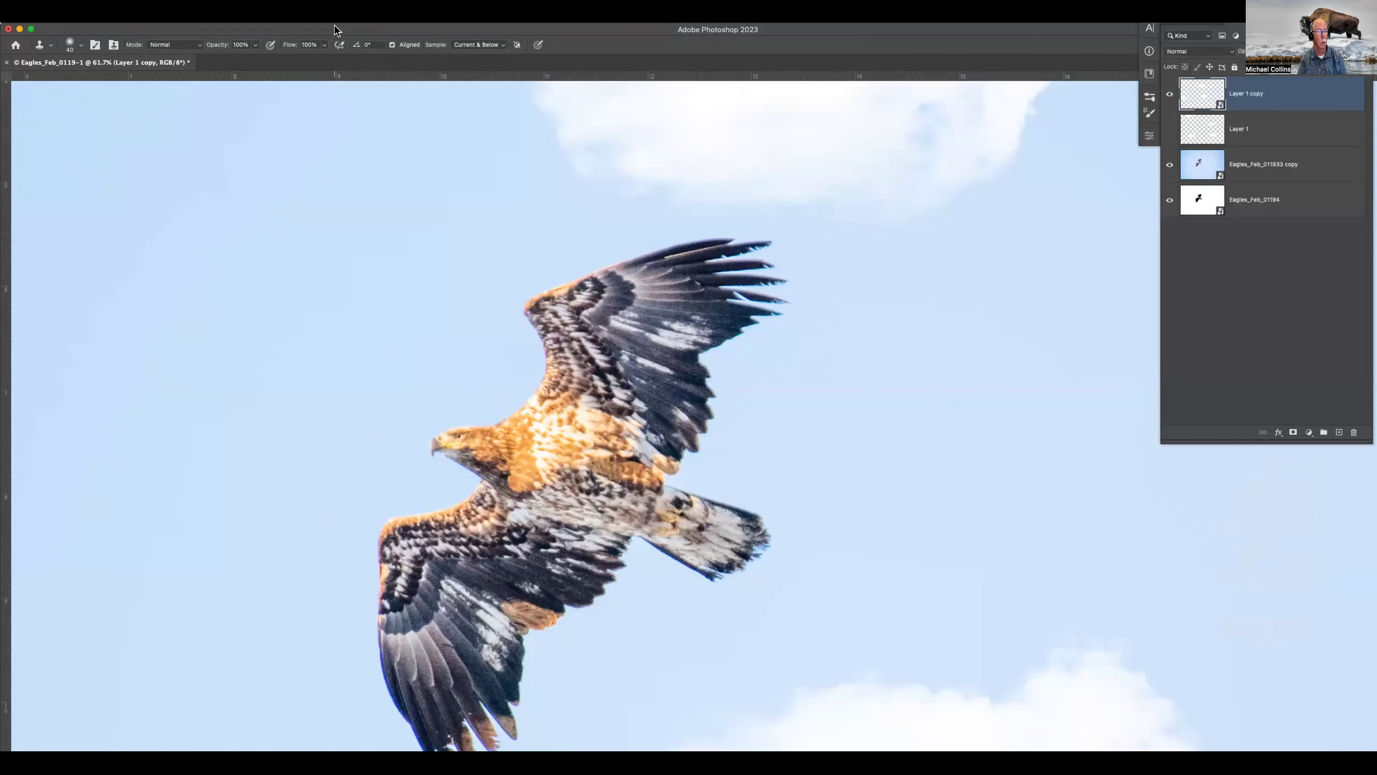
{"action": "double_click", "coordinate": [1207, 96]}
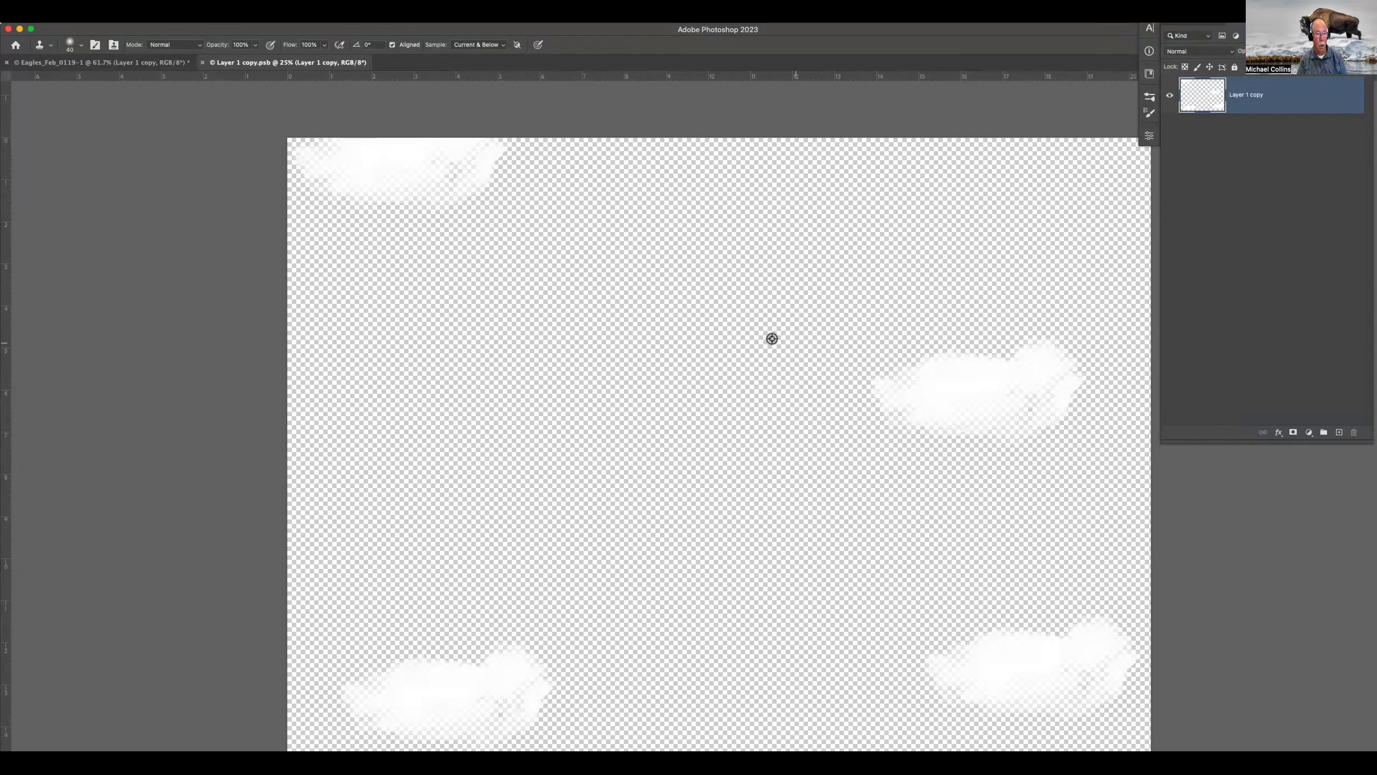
Step: Shrink the Clone Stamp to 30, clone over part of the right cloud, and return to the Eagles document
{"action": "key", "text": "bracketleft"}
{"action": "key", "text": "bracketleft"}
{"action": "key", "text": "bracketleft"}
{"action": "key", "text": "bracketleft"}
{"action": "key", "text": "bracketleft"}
{"action": "key", "text": "bracketleft"}
{"action": "key", "text": "bracketleft"}
{"action": "key", "text": "bracketleft"}
{"action": "left_click_drag", "start_coordinate": [882, 403], "coordinate": [880, 385]}
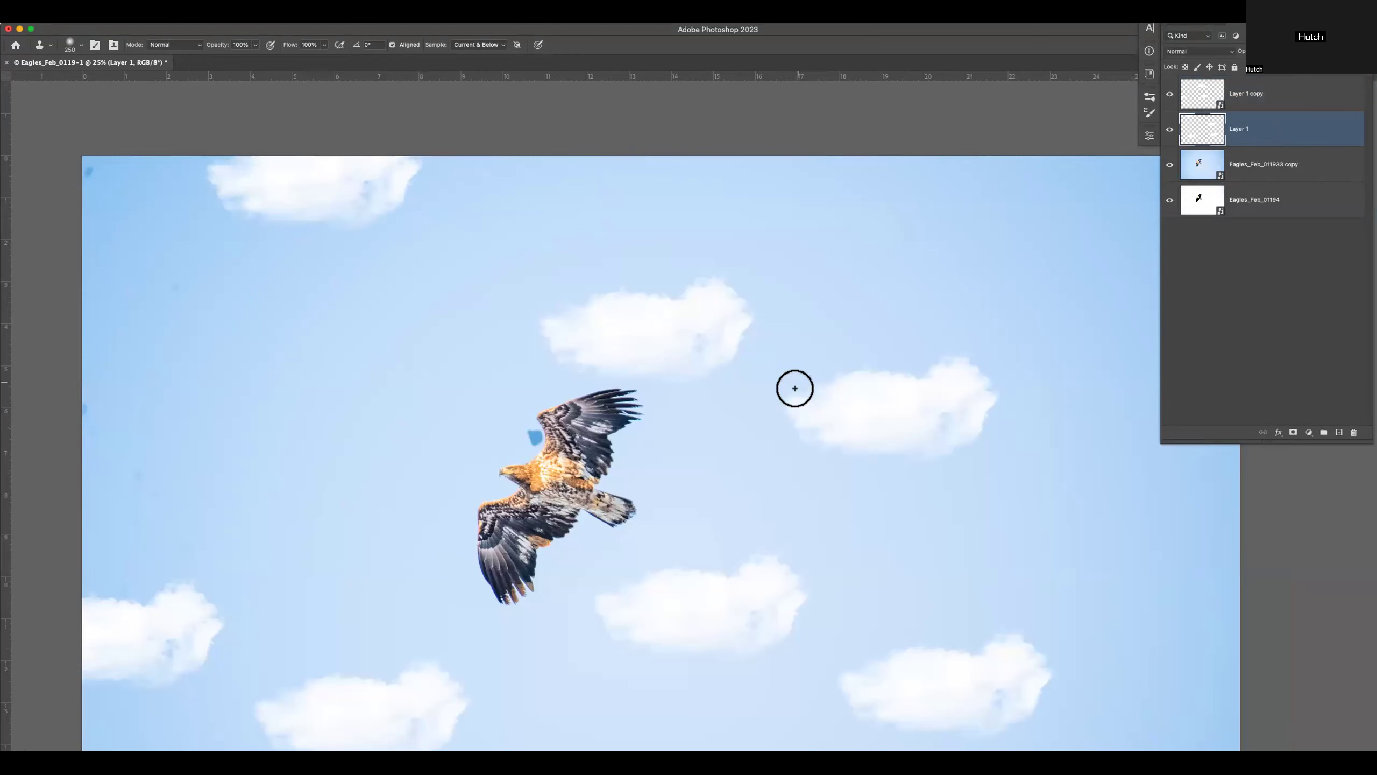
{"action": "left_click", "coordinate": [796, 390]}
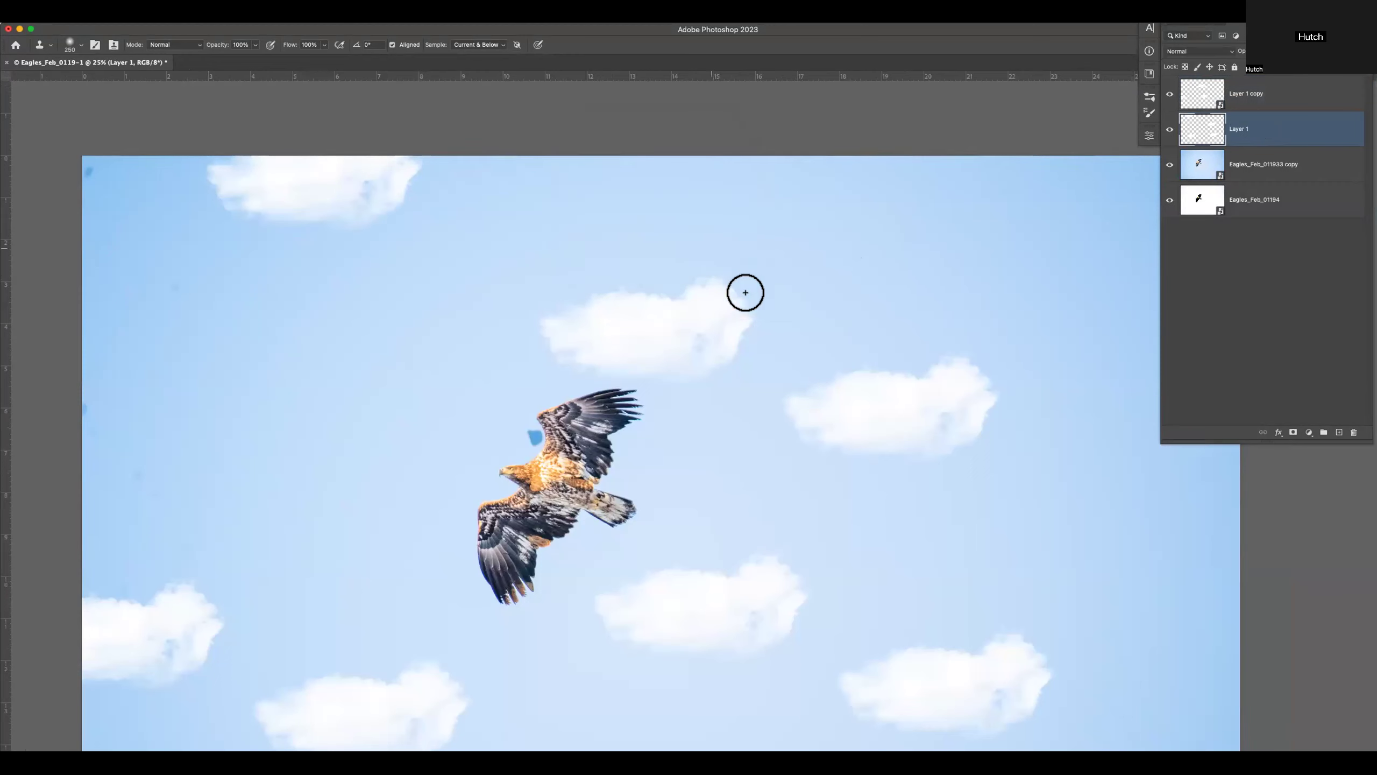
Step: Clone sky over the right cloud's left part, undo the stray wing smudge, and select Layer 1 copy
{"action": "mouse_move", "coordinate": [797, 380]}
{"action": "left_mouse_down"}
{"action": "mouse_move", "coordinate": [824, 437]}
{"action": "mouse_move", "coordinate": [825, 379]}
{"action": "mouse_move", "coordinate": [855, 438]}
{"action": "mouse_move", "coordinate": [843, 392]}
{"action": "mouse_move", "coordinate": [866, 360]}
{"action": "mouse_move", "coordinate": [862, 518]}
{"action": "mouse_move", "coordinate": [879, 507]}
{"action": "mouse_move", "coordinate": [849, 464]}
{"action": "left_mouse_up"}
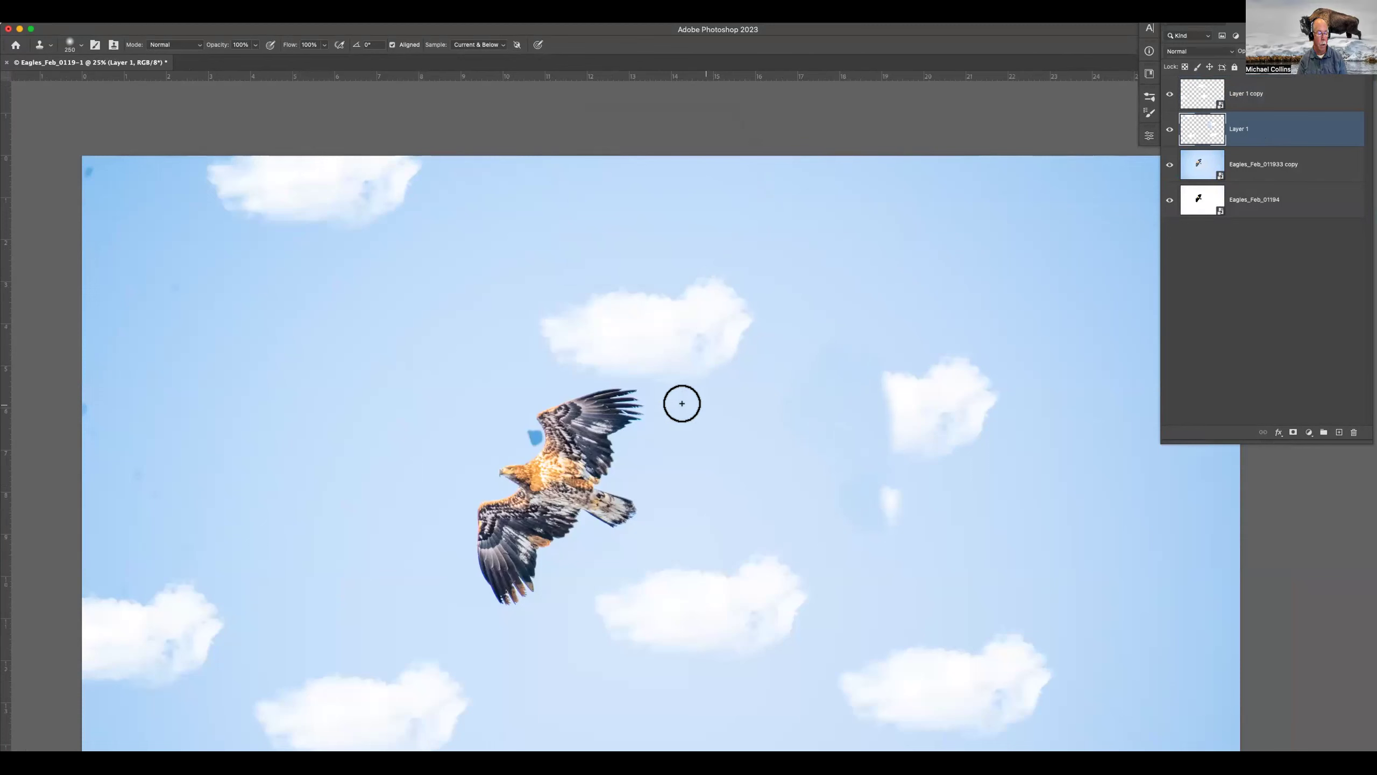
{"action": "left_click_drag", "start_coordinate": [639, 401], "coordinate": [609, 404]}
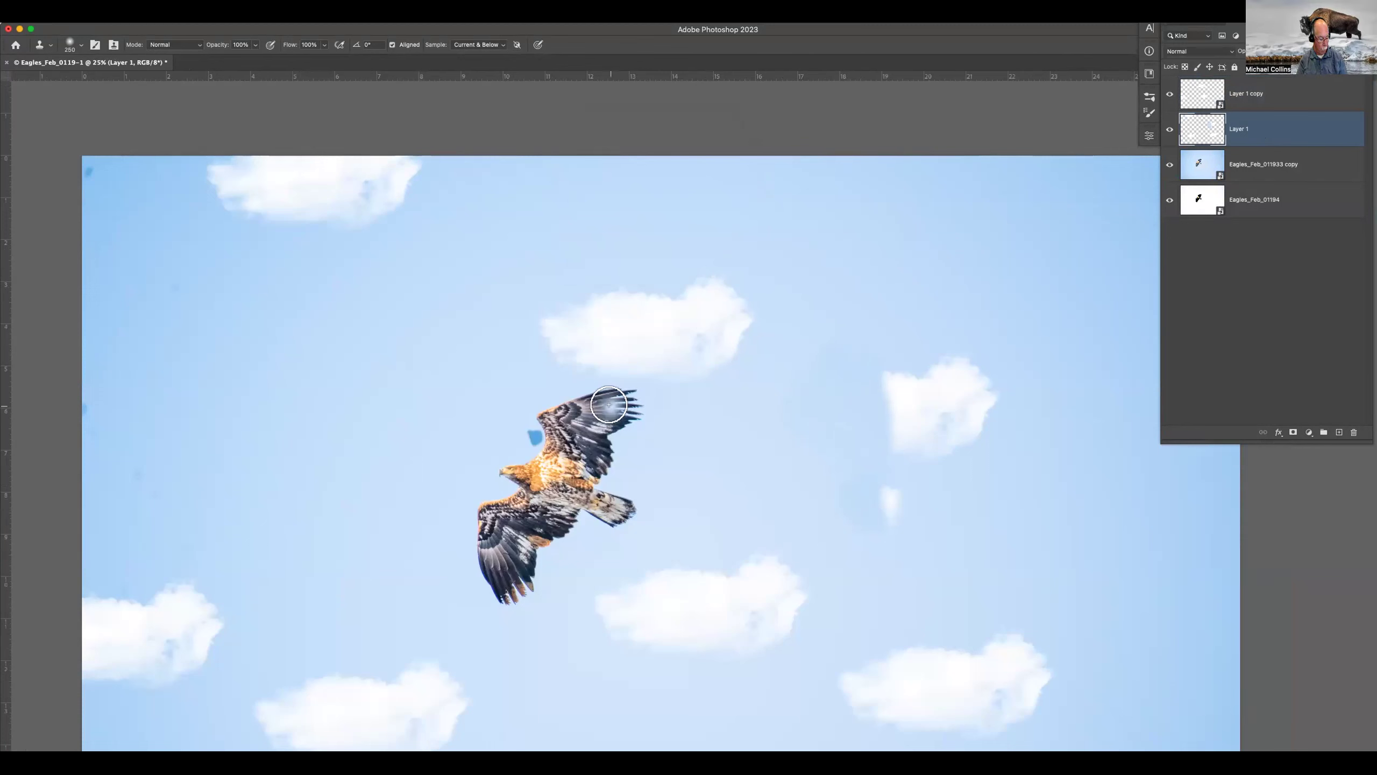
{"action": "key", "text": "super+z"}
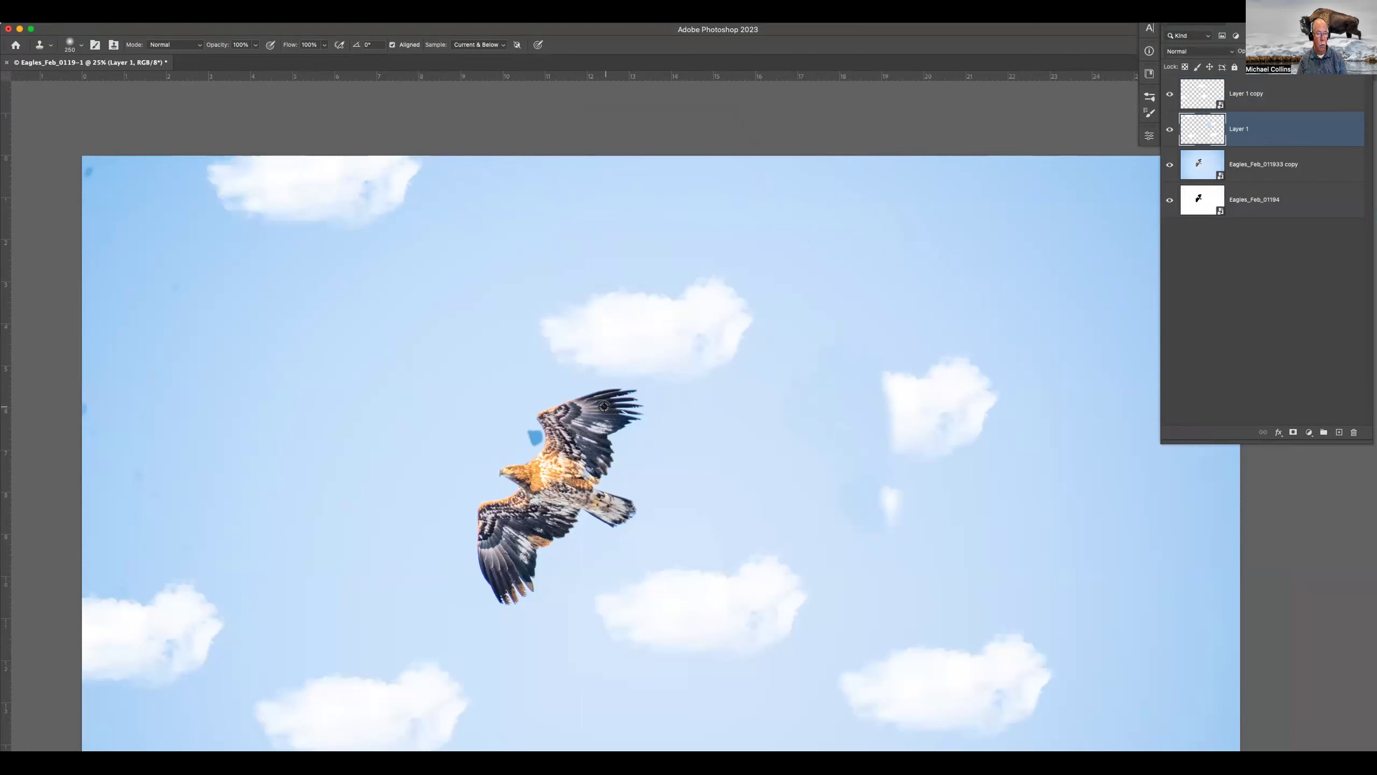
{"action": "left_click", "coordinate": [1281, 99]}
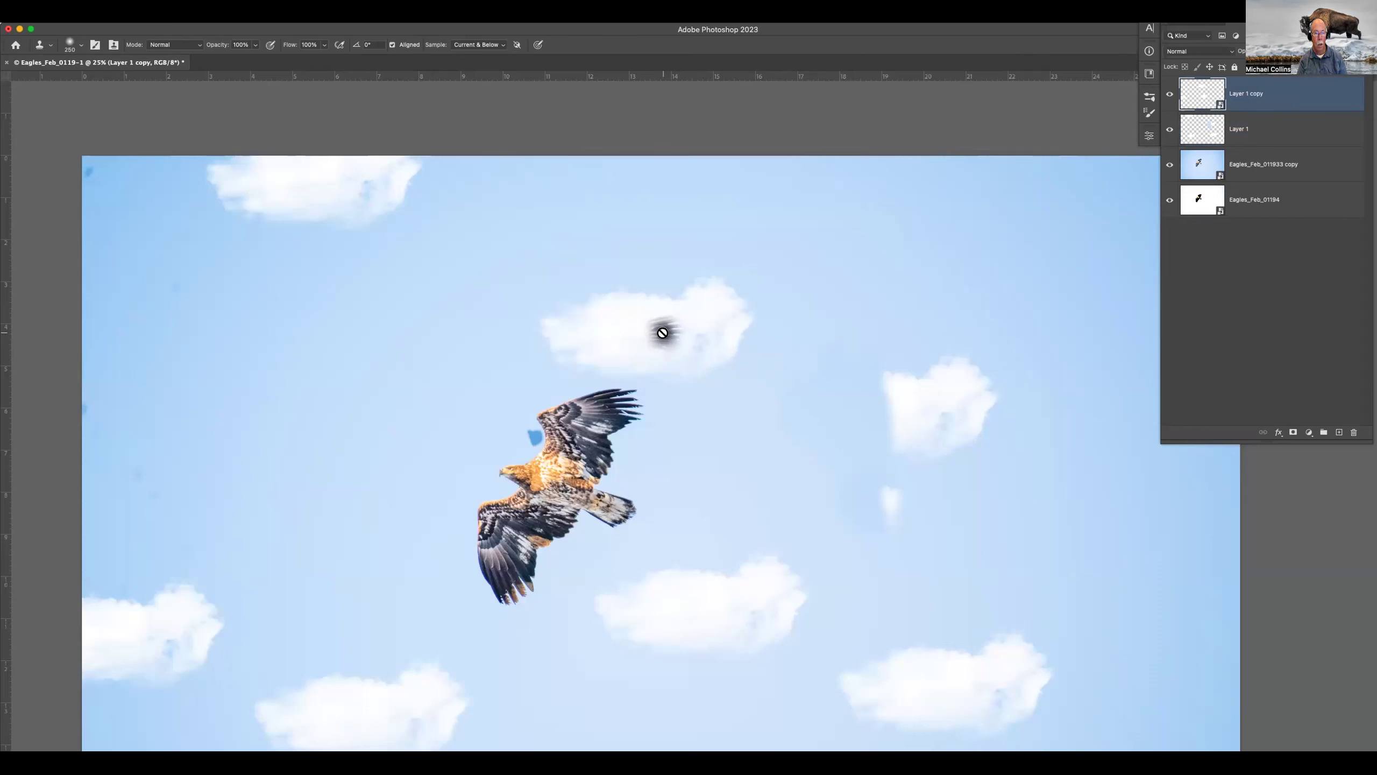
Step: Clone-stamp a second eagle into Layer 1 copy's contents, then save and close the .psb
{"action": "double_click", "coordinate": [1202, 99]}
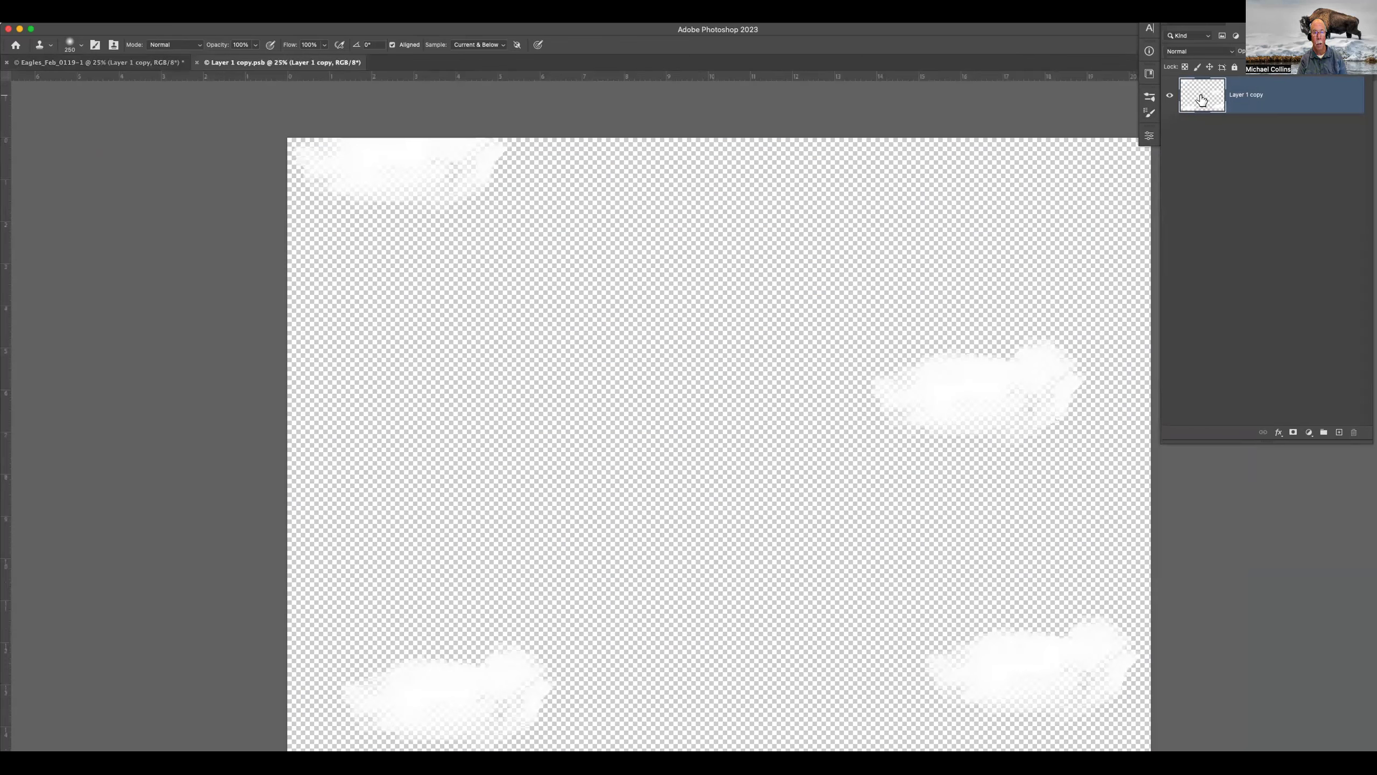
{"action": "mouse_move", "coordinate": [879, 378]}
{"action": "left_mouse_down"}
{"action": "mouse_move", "coordinate": [890, 419]}
{"action": "mouse_move", "coordinate": [900, 412]}
{"action": "mouse_move", "coordinate": [902, 384]}
{"action": "mouse_move", "coordinate": [848, 367]}
{"action": "mouse_move", "coordinate": [840, 411]}
{"action": "mouse_move", "coordinate": [845, 425]}
{"action": "mouse_move", "coordinate": [872, 415]}
{"action": "mouse_move", "coordinate": [873, 443]}
{"action": "mouse_move", "coordinate": [854, 408]}
{"action": "mouse_move", "coordinate": [828, 400]}
{"action": "mouse_move", "coordinate": [810, 453]}
{"action": "mouse_move", "coordinate": [761, 449]}
{"action": "mouse_move", "coordinate": [829, 489]}
{"action": "mouse_move", "coordinate": [873, 437]}
{"action": "mouse_move", "coordinate": [824, 503]}
{"action": "mouse_move", "coordinate": [779, 501]}
{"action": "mouse_move", "coordinate": [767, 465]}
{"action": "mouse_move", "coordinate": [804, 532]}
{"action": "mouse_move", "coordinate": [799, 512]}
{"action": "mouse_move", "coordinate": [829, 529]}
{"action": "mouse_move", "coordinate": [800, 527]}
{"action": "left_mouse_up"}
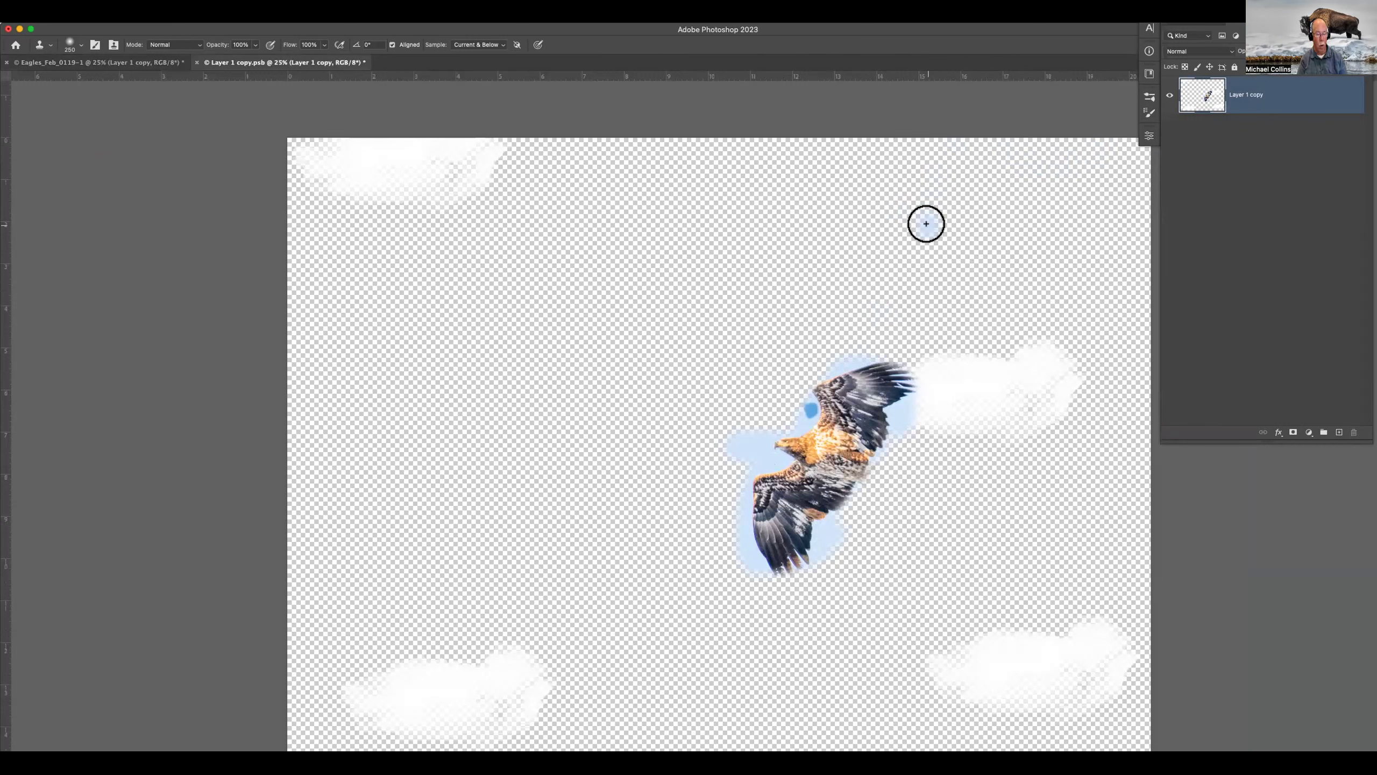
{"action": "key", "text": "ctrl+s"}
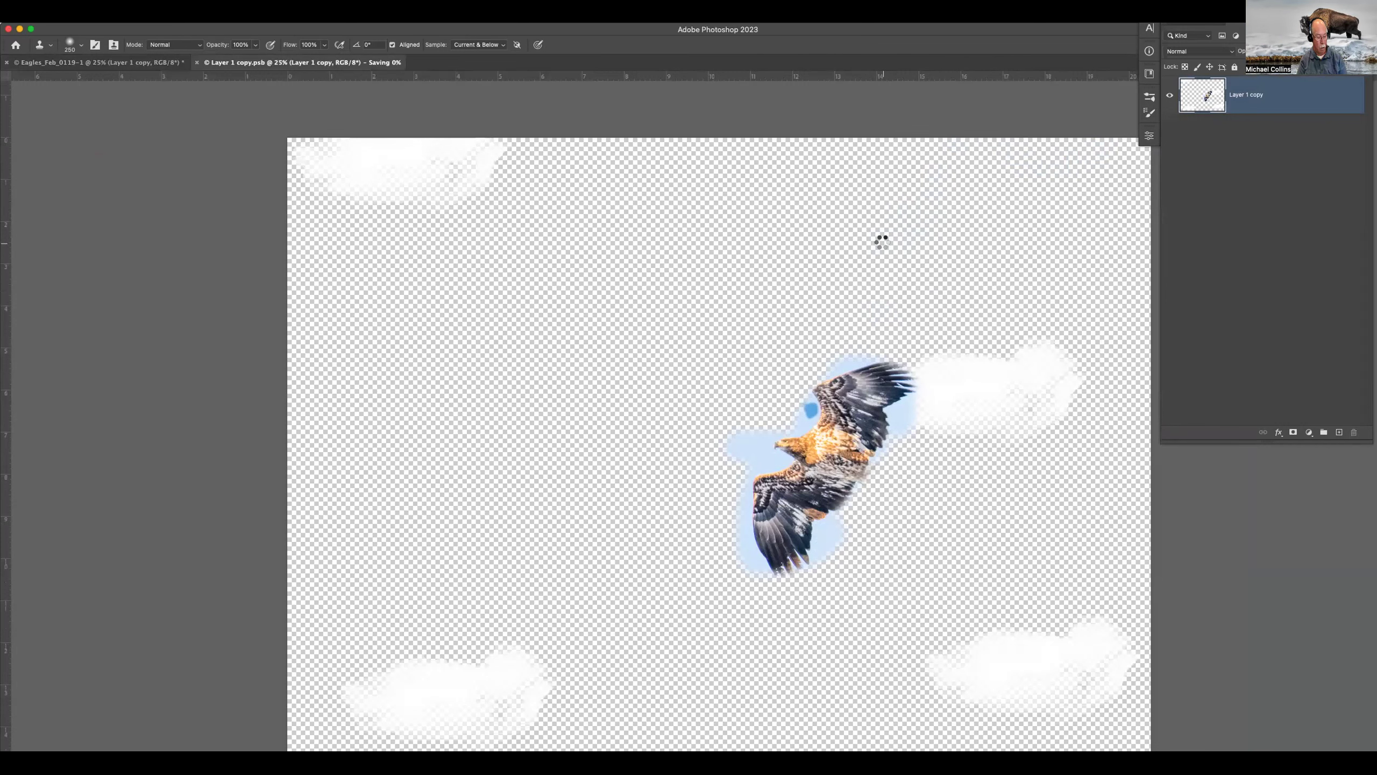
{"action": "key", "text": "ctrl+w"}
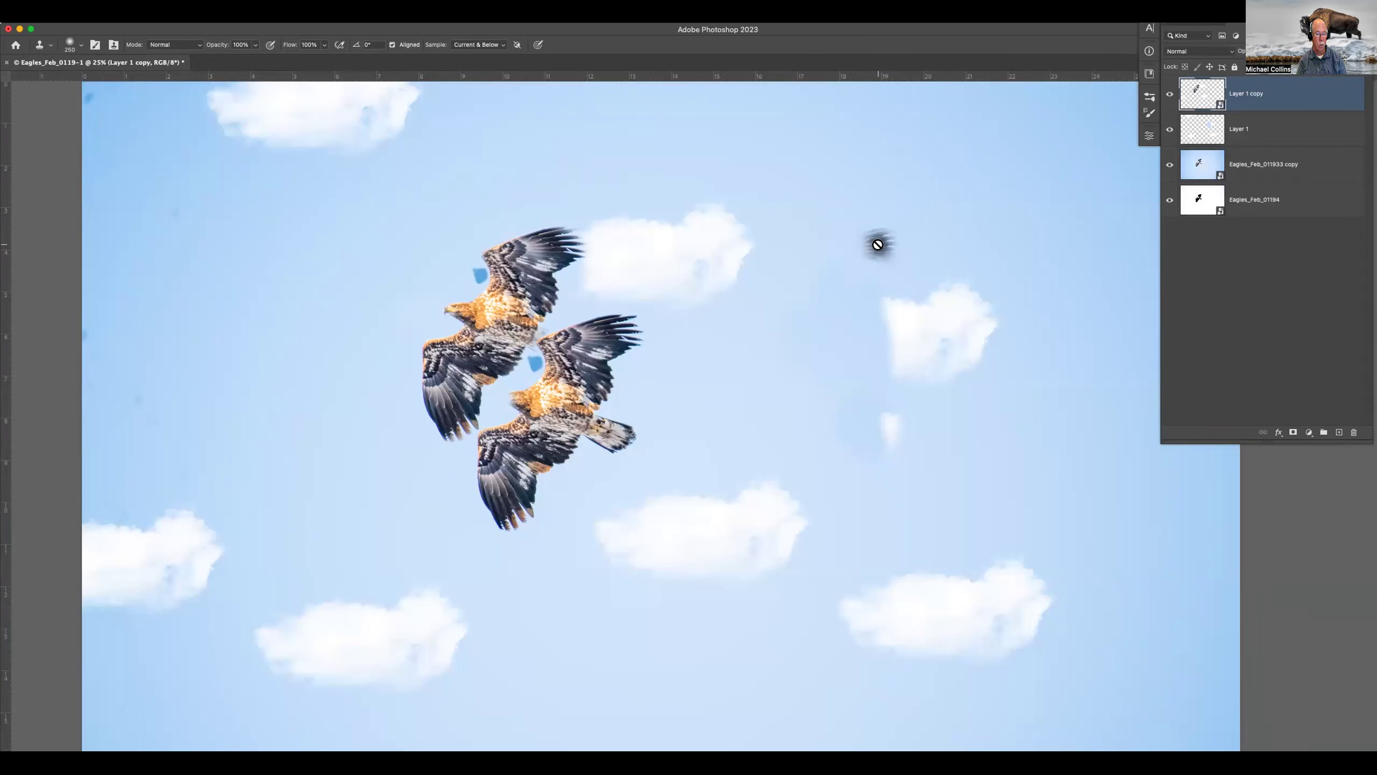
{"action": "left_click", "coordinate": [886, 283]}
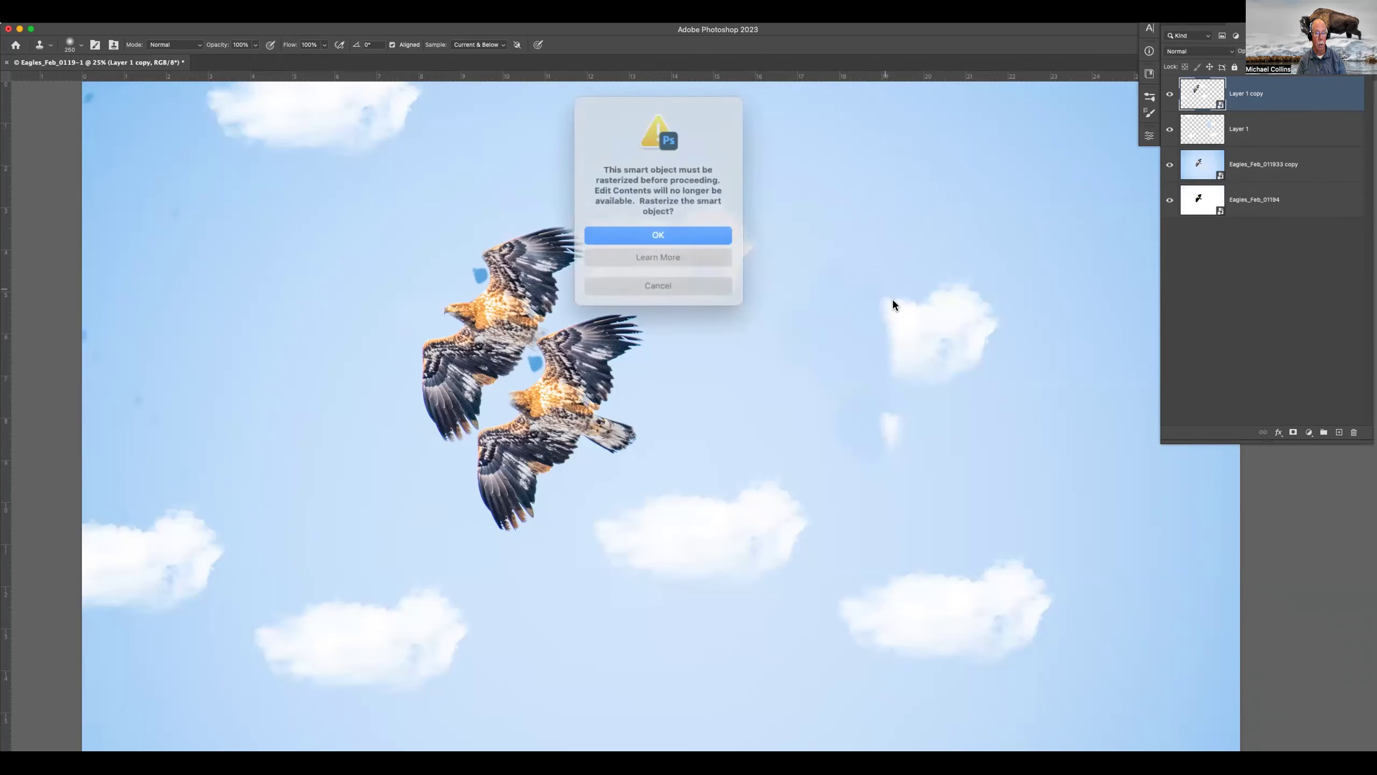
{"action": "left_click", "coordinate": [710, 271]}
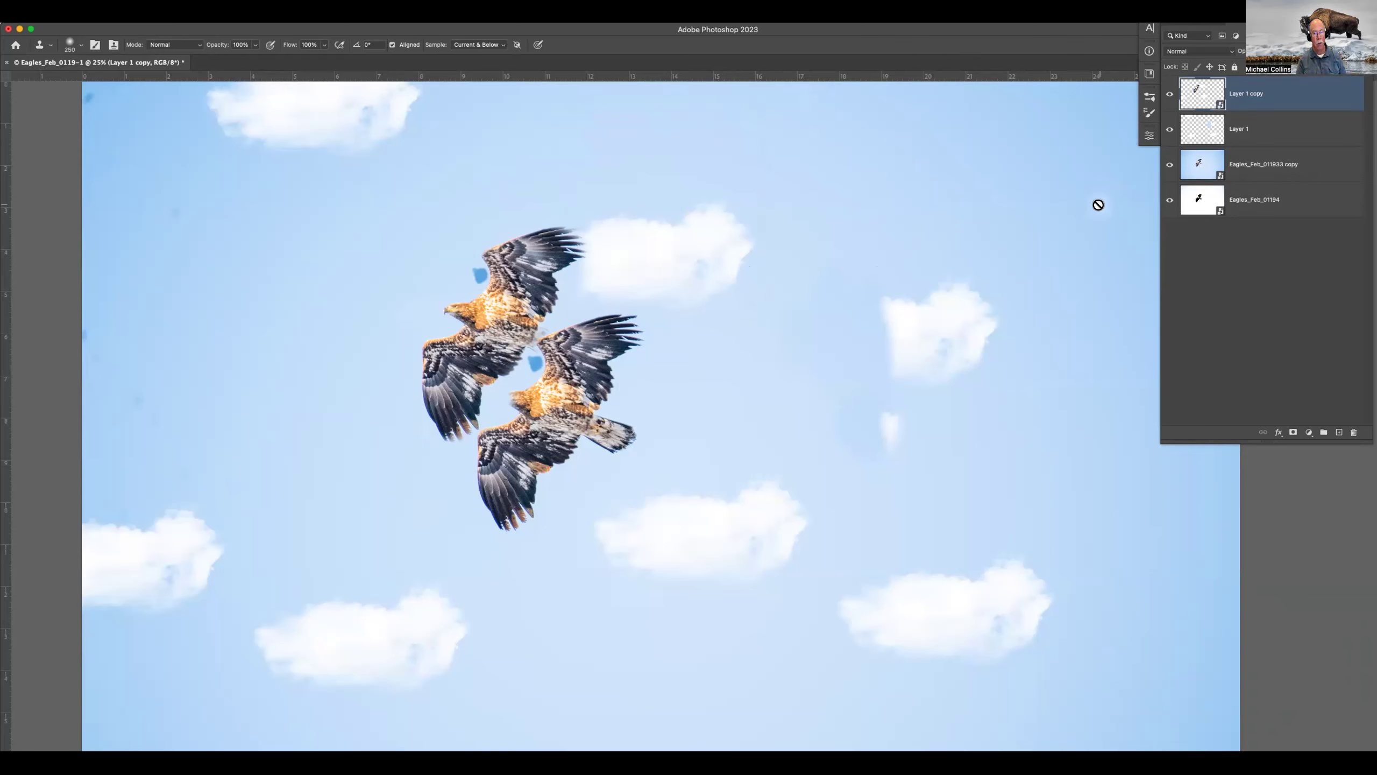
Step: Clone another eagle upper-left inside Layer 1 copy.psb, compare its visibility, then close and save
{"action": "double_click", "coordinate": [1212, 93]}
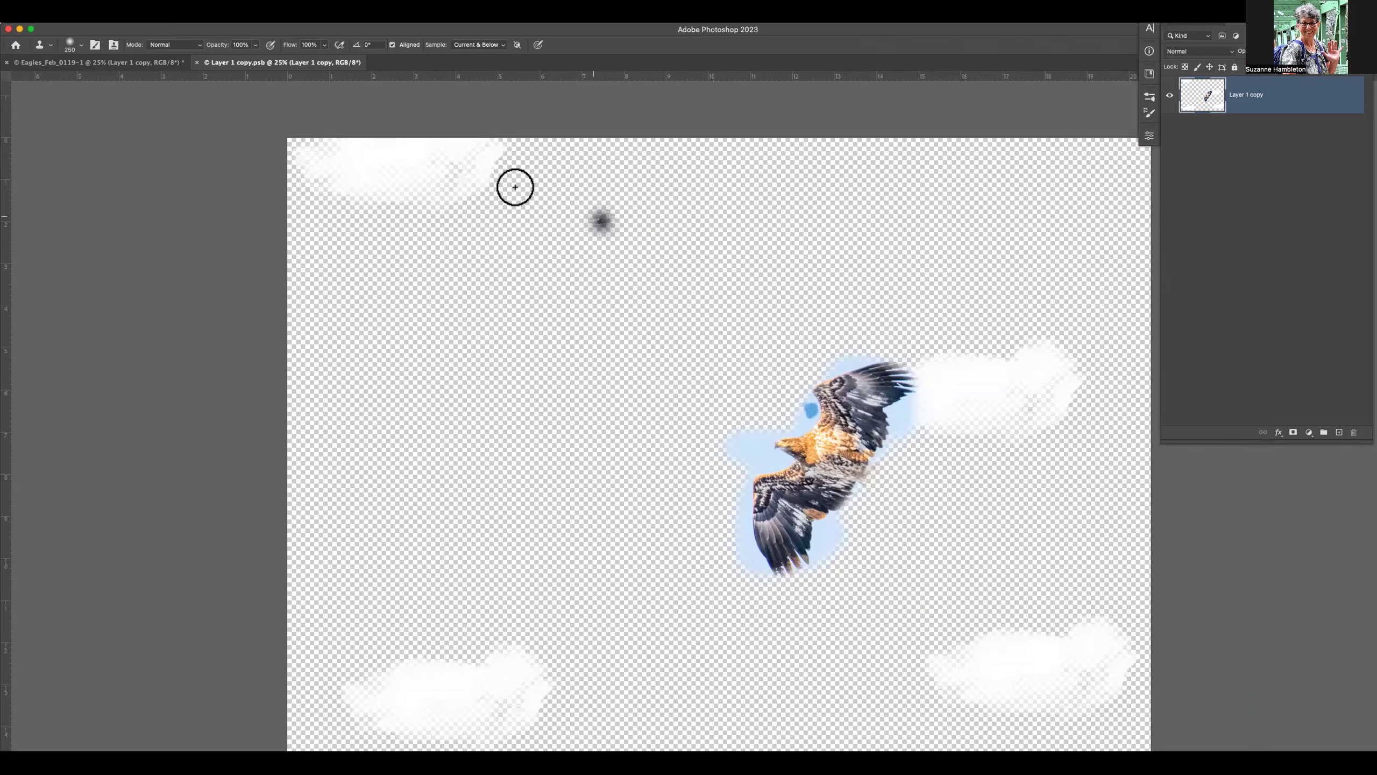
{"action": "mouse_move", "coordinate": [731, 289]}
{"action": "left_mouse_down"}
{"action": "mouse_move", "coordinate": [581, 341]}
{"action": "mouse_move", "coordinate": [668, 326]}
{"action": "mouse_move", "coordinate": [573, 390]}
{"action": "mouse_move", "coordinate": [721, 412]}
{"action": "mouse_move", "coordinate": [597, 451]}
{"action": "mouse_move", "coordinate": [572, 477]}
{"action": "mouse_move", "coordinate": [566, 524]}
{"action": "mouse_move", "coordinate": [538, 409]}
{"action": "mouse_move", "coordinate": [744, 369]}
{"action": "mouse_move", "coordinate": [660, 364]}
{"action": "mouse_move", "coordinate": [748, 286]}
{"action": "mouse_move", "coordinate": [770, 310]}
{"action": "left_mouse_up"}
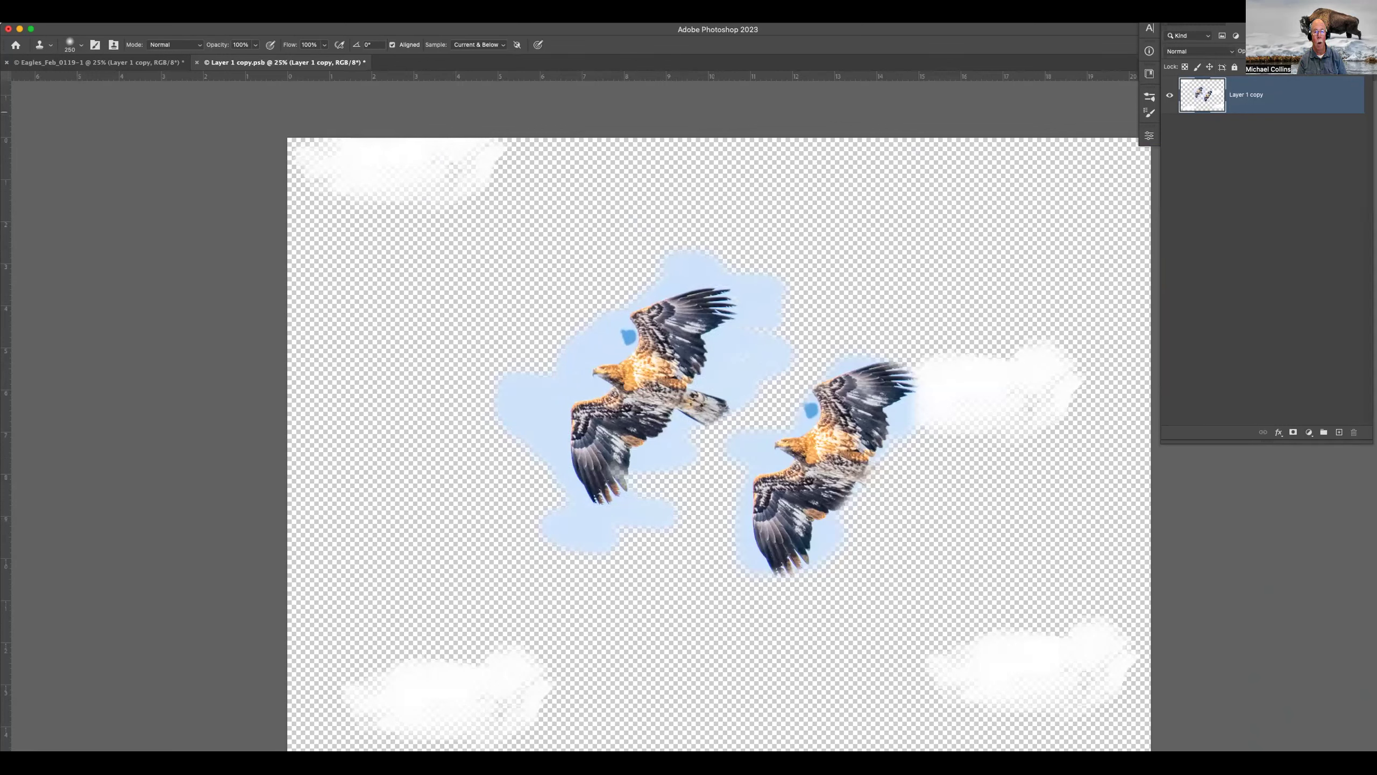
{"action": "left_click", "coordinate": [1169, 96]}
{"action": "left_click", "coordinate": [1170, 95]}
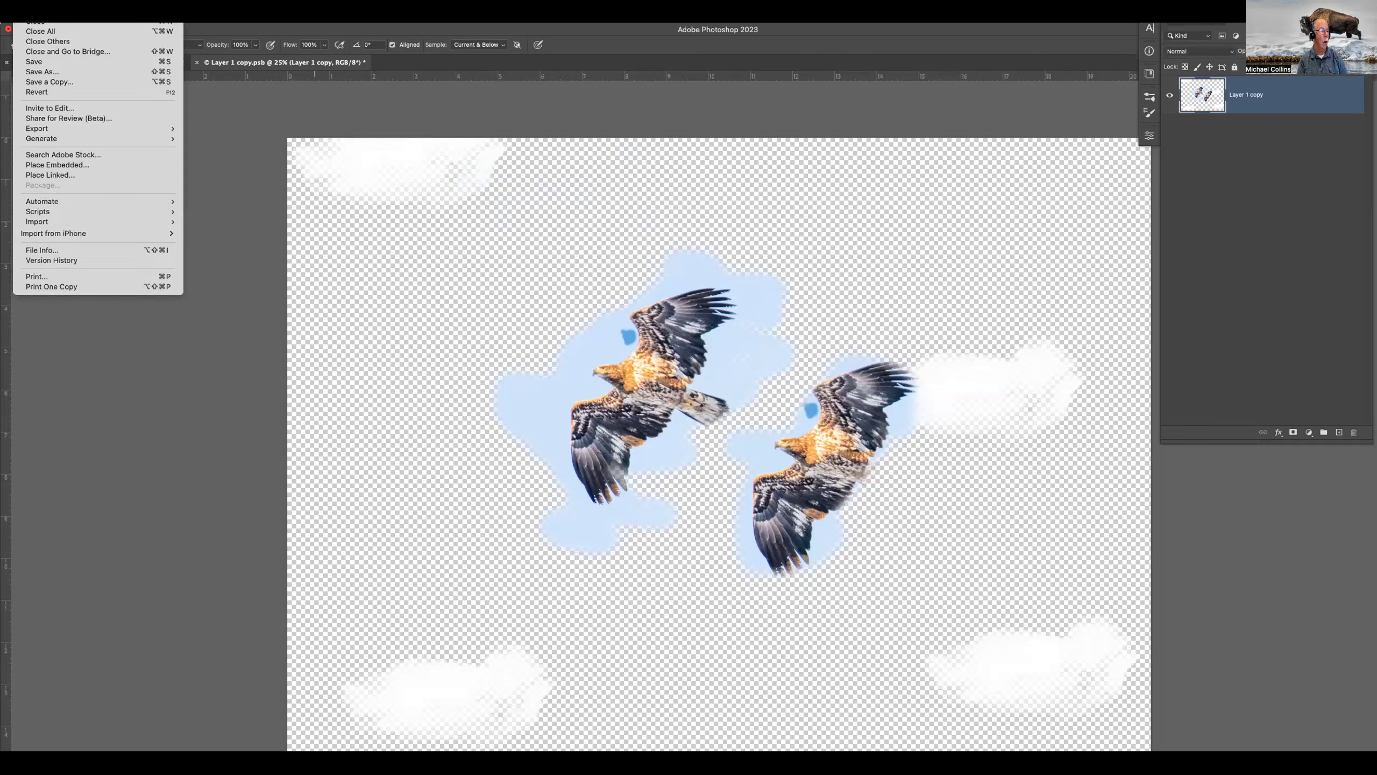
{"action": "key", "text": "Return"}
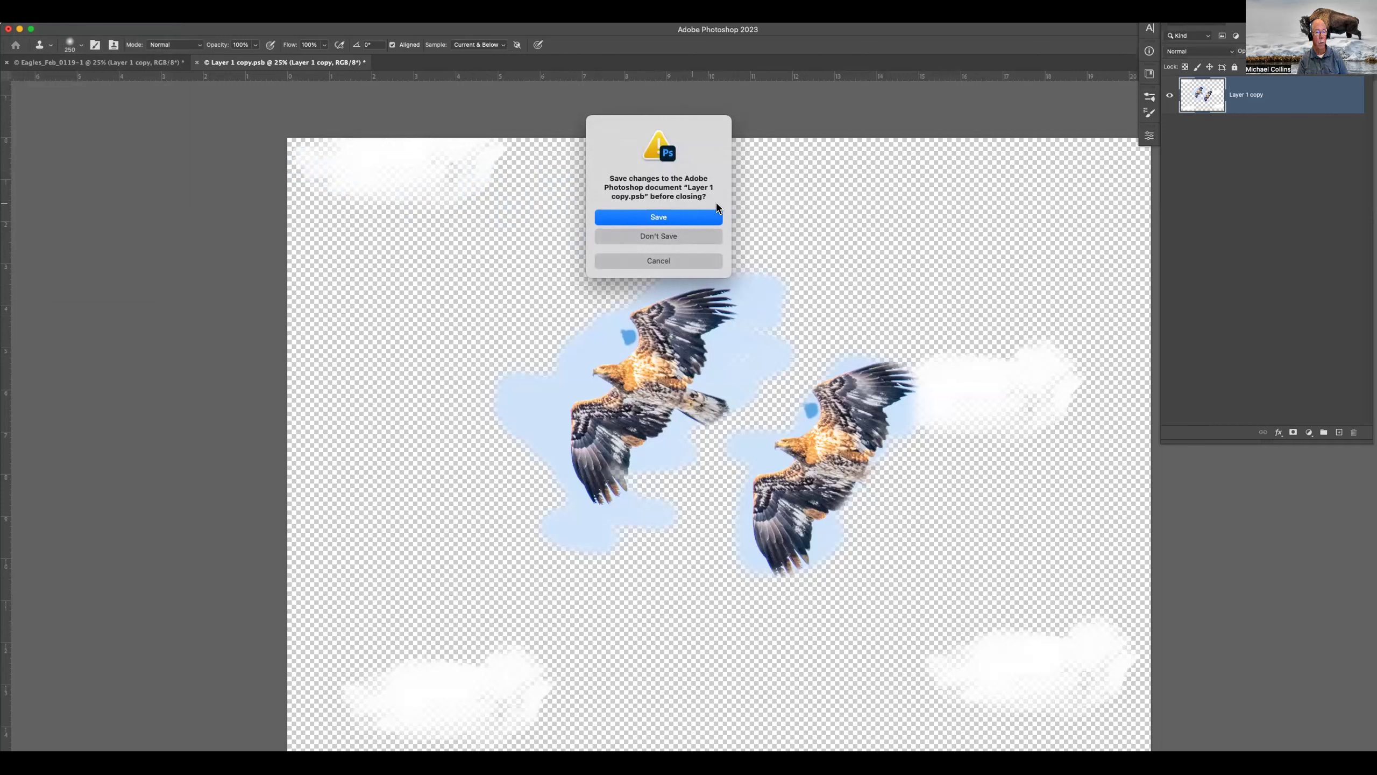
{"action": "left_click", "coordinate": [674, 217]}
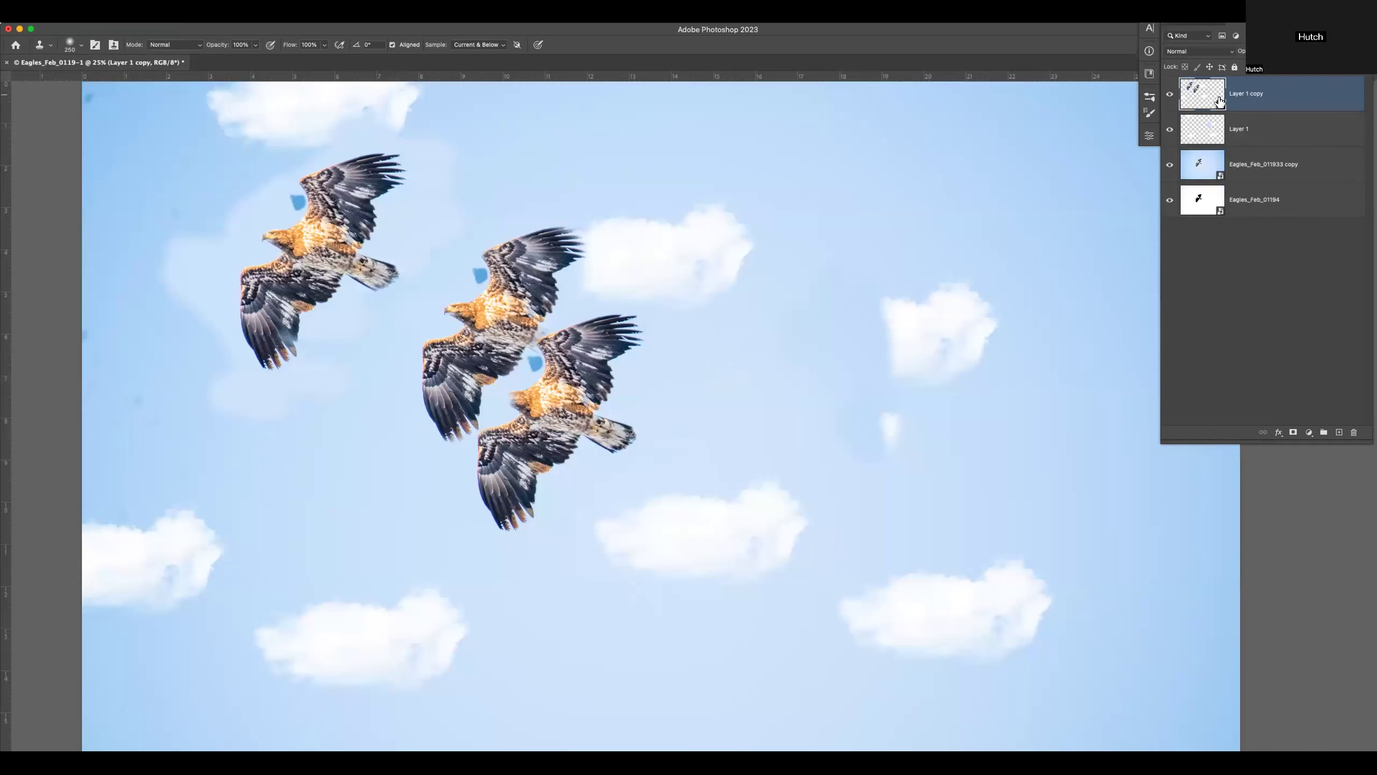
Step: Reopen the Layer 1 copy contents and lasso-select the upper-left eagle
{"action": "double_click", "coordinate": [1194, 98]}
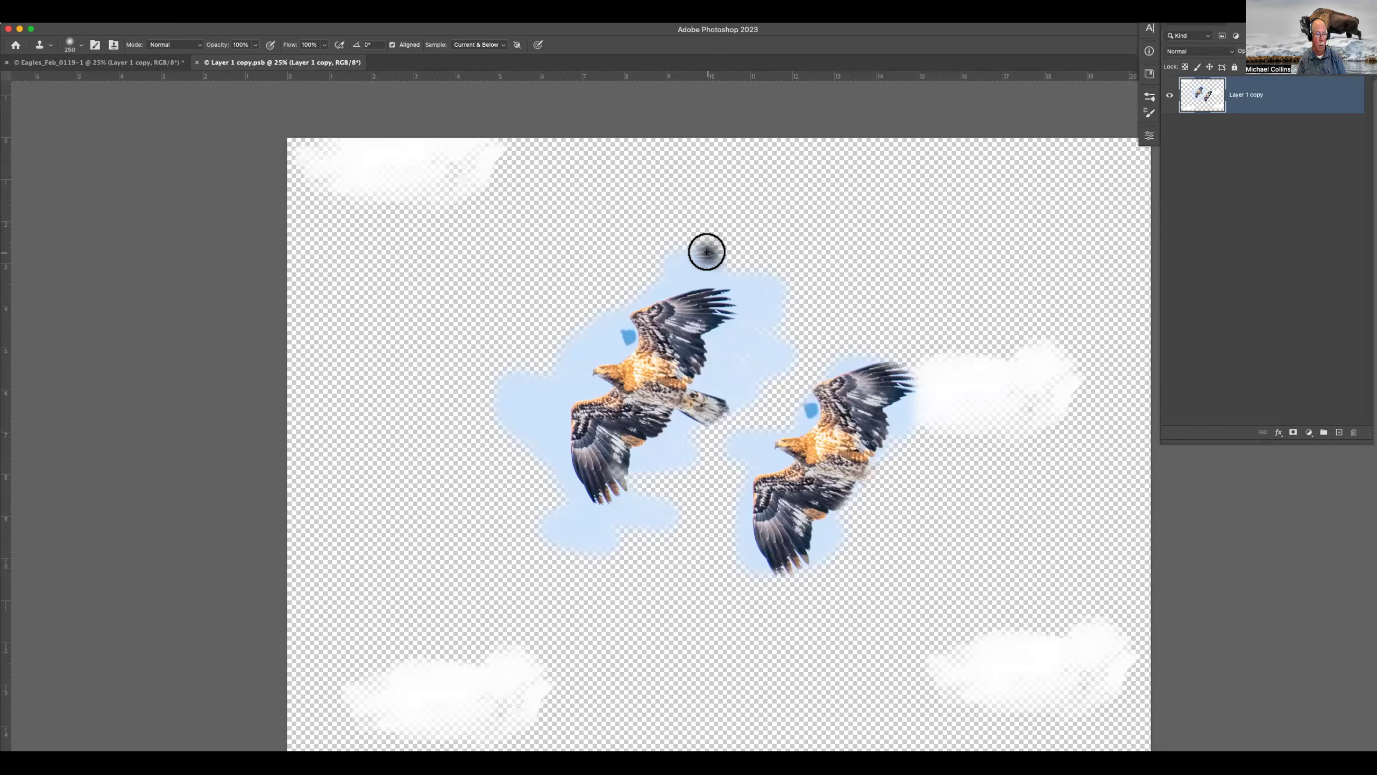
{"action": "key", "text": "l"}
{"action": "mouse_move", "coordinate": [632, 280]}
{"action": "left_mouse_down"}
{"action": "mouse_move", "coordinate": [504, 340]}
{"action": "mouse_move", "coordinate": [470, 494]}
{"action": "mouse_move", "coordinate": [513, 524]}
{"action": "mouse_move", "coordinate": [547, 590]}
{"action": "mouse_move", "coordinate": [594, 538]}
{"action": "mouse_move", "coordinate": [621, 567]}
{"action": "mouse_move", "coordinate": [667, 532]}
{"action": "mouse_move", "coordinate": [739, 406]}
{"action": "mouse_move", "coordinate": [810, 375]}
{"action": "mouse_move", "coordinate": [784, 138]}
{"action": "mouse_move", "coordinate": [684, 162]}
{"action": "mouse_move", "coordinate": [597, 273]}
{"action": "left_mouse_up"}
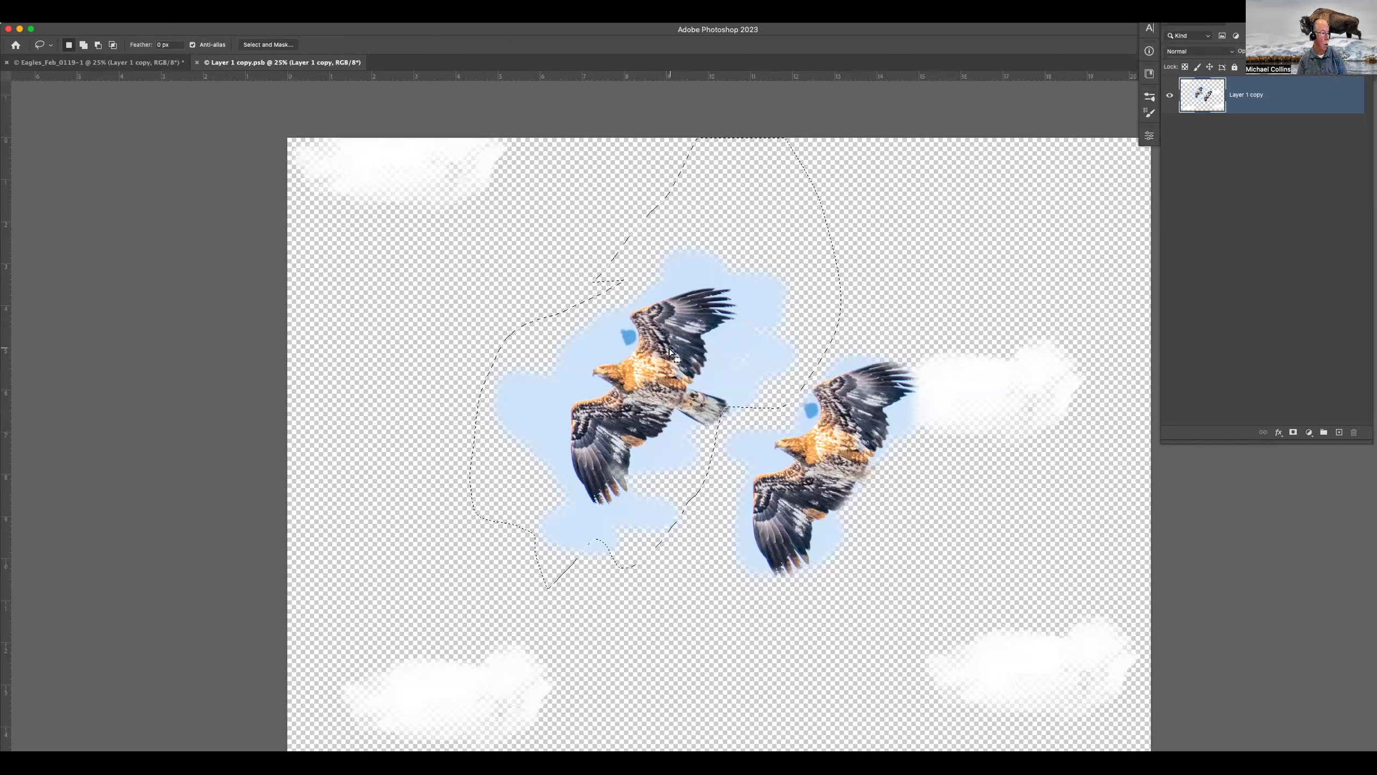
Step: Erase the selected eagle and leftover blue patches with a 700 px eraser, then close and save
{"action": "key", "text": "e"}
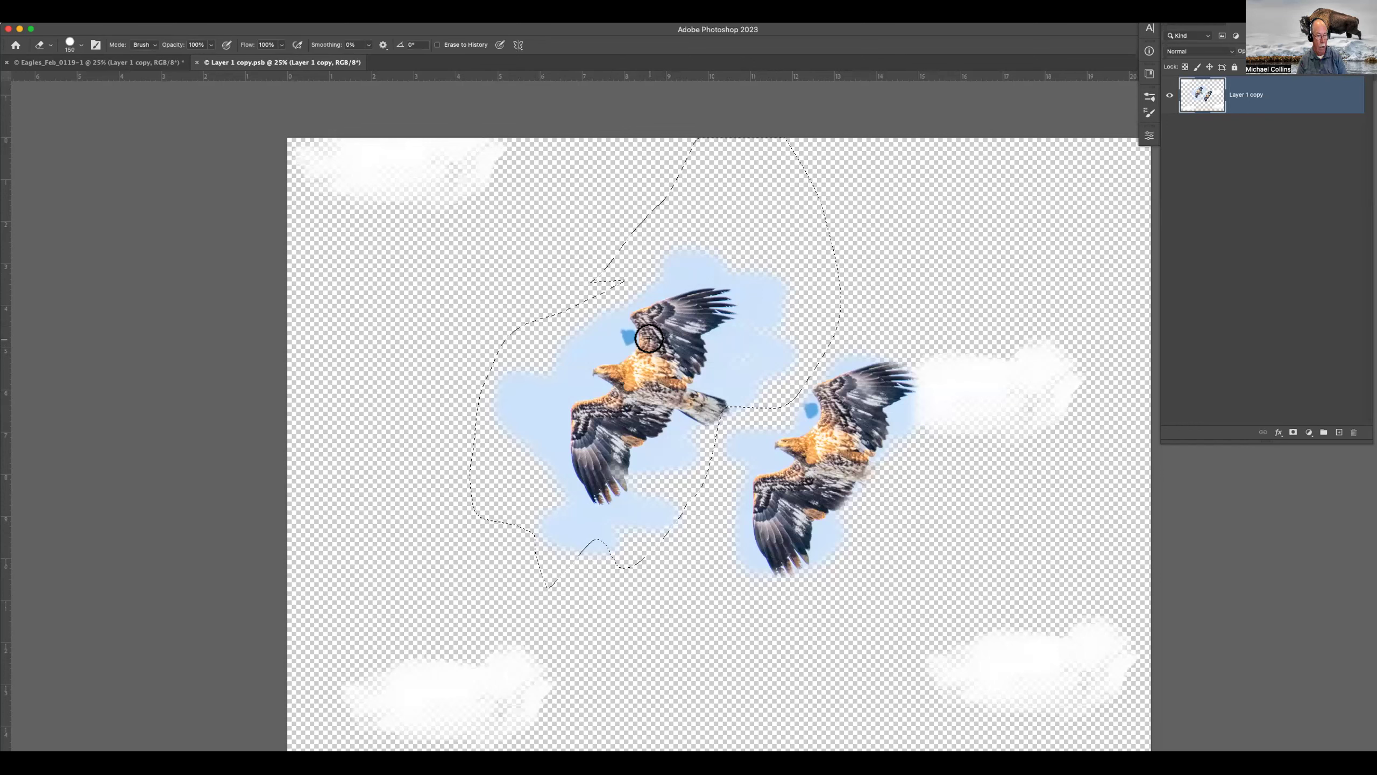
{"action": "key", "text": "bracketright"}
{"action": "key", "text": "bracketright"}
{"action": "key", "text": "bracketright"}
{"action": "key", "text": "bracketright"}
{"action": "key", "text": "bracketright"}
{"action": "key", "text": "bracketright"}
{"action": "key", "text": "bracketright"}
{"action": "key", "text": "bracketright"}
{"action": "mouse_move", "coordinate": [705, 276]}
{"action": "left_mouse_down"}
{"action": "mouse_move", "coordinate": [640, 315]}
{"action": "mouse_move", "coordinate": [624, 390]}
{"action": "mouse_move", "coordinate": [550, 508]}
{"action": "mouse_move", "coordinate": [575, 542]}
{"action": "left_mouse_up"}
{"action": "mouse_move", "coordinate": [648, 576]}
{"action": "left_mouse_down"}
{"action": "mouse_move", "coordinate": [603, 540]}
{"action": "mouse_move", "coordinate": [643, 541]}
{"action": "mouse_move", "coordinate": [579, 411]}
{"action": "mouse_move", "coordinate": [514, 365]}
{"action": "mouse_move", "coordinate": [499, 463]}
{"action": "mouse_move", "coordinate": [492, 431]}
{"action": "left_mouse_up"}
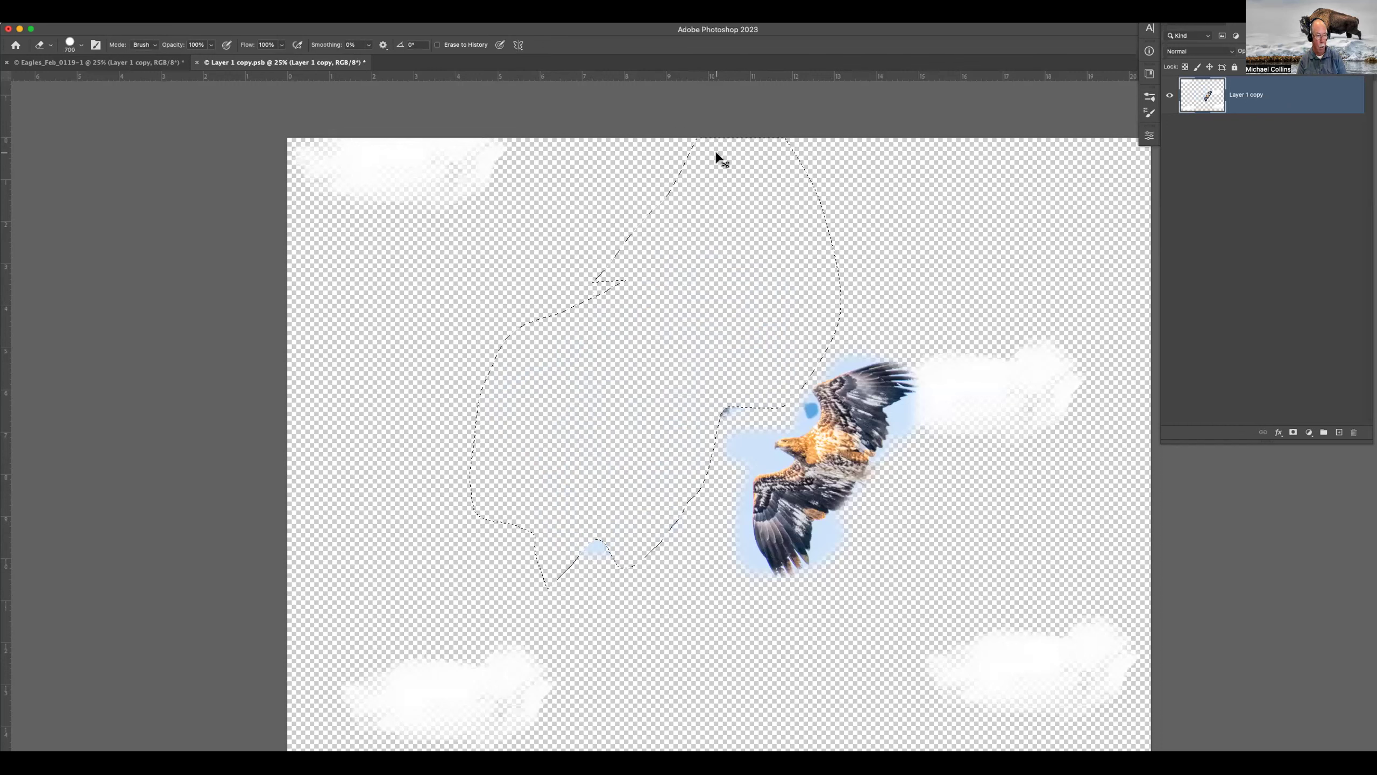
{"action": "key", "text": "super+w"}
{"action": "left_click", "coordinate": [681, 217]}
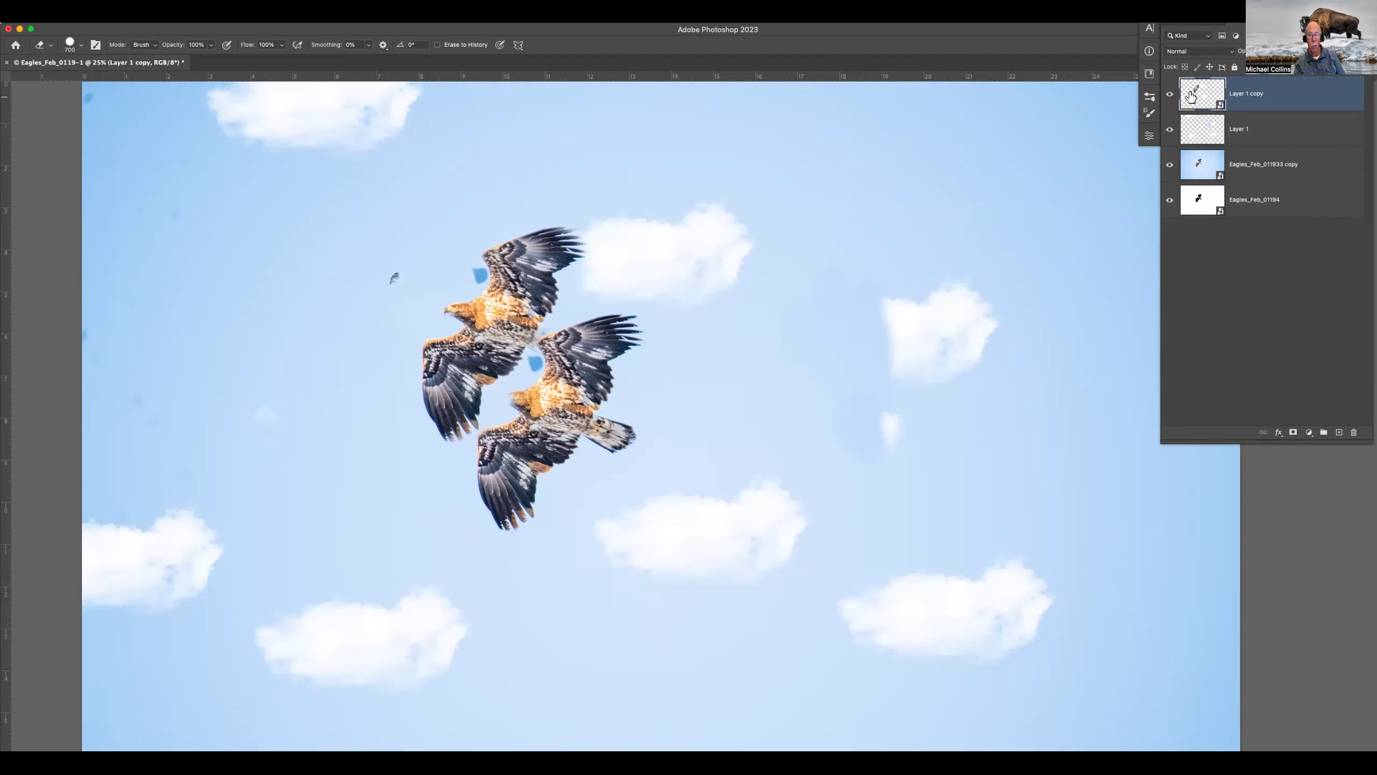
Step: Clone-stamp the lower eagle onto Layer 1 in the upper-right sky, tidying its lower wing
{"action": "left_click", "coordinate": [1198, 130]}
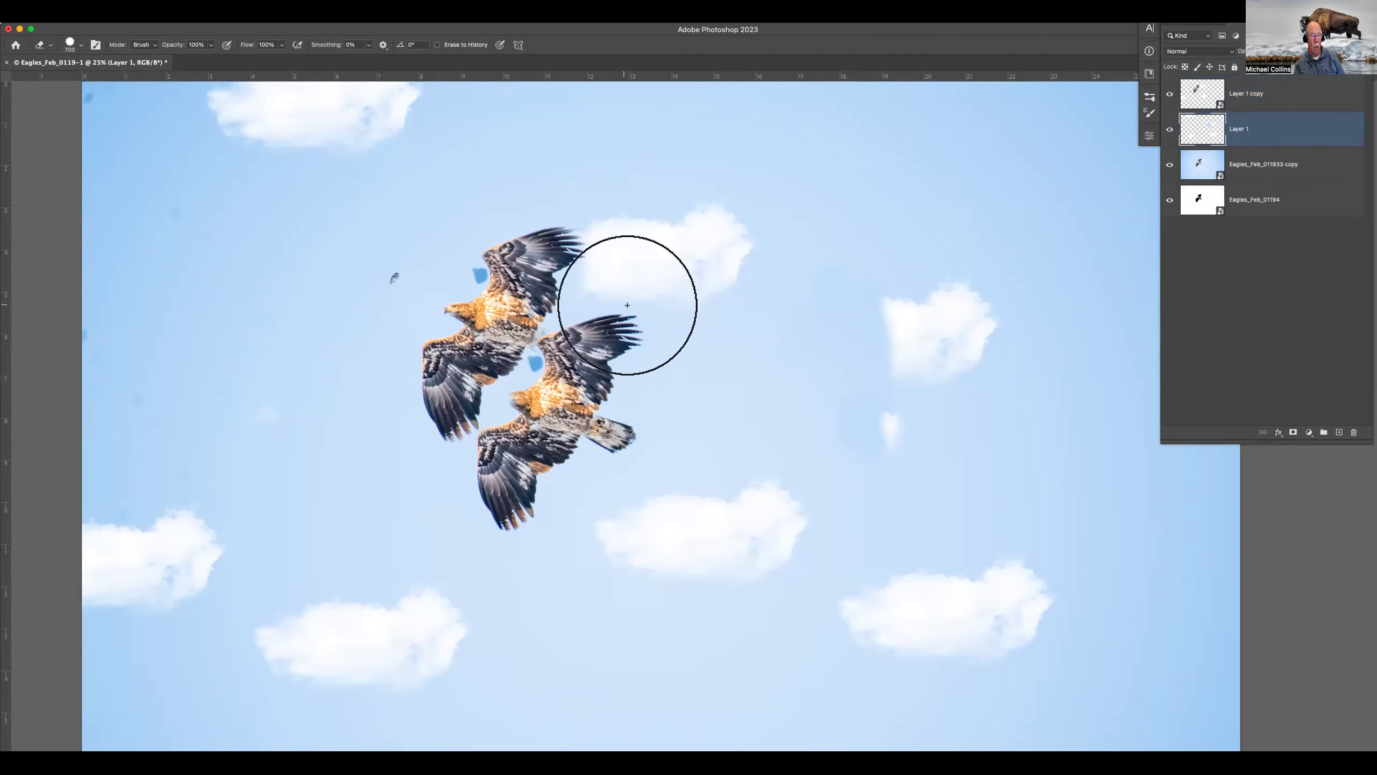
{"action": "key", "text": "s"}
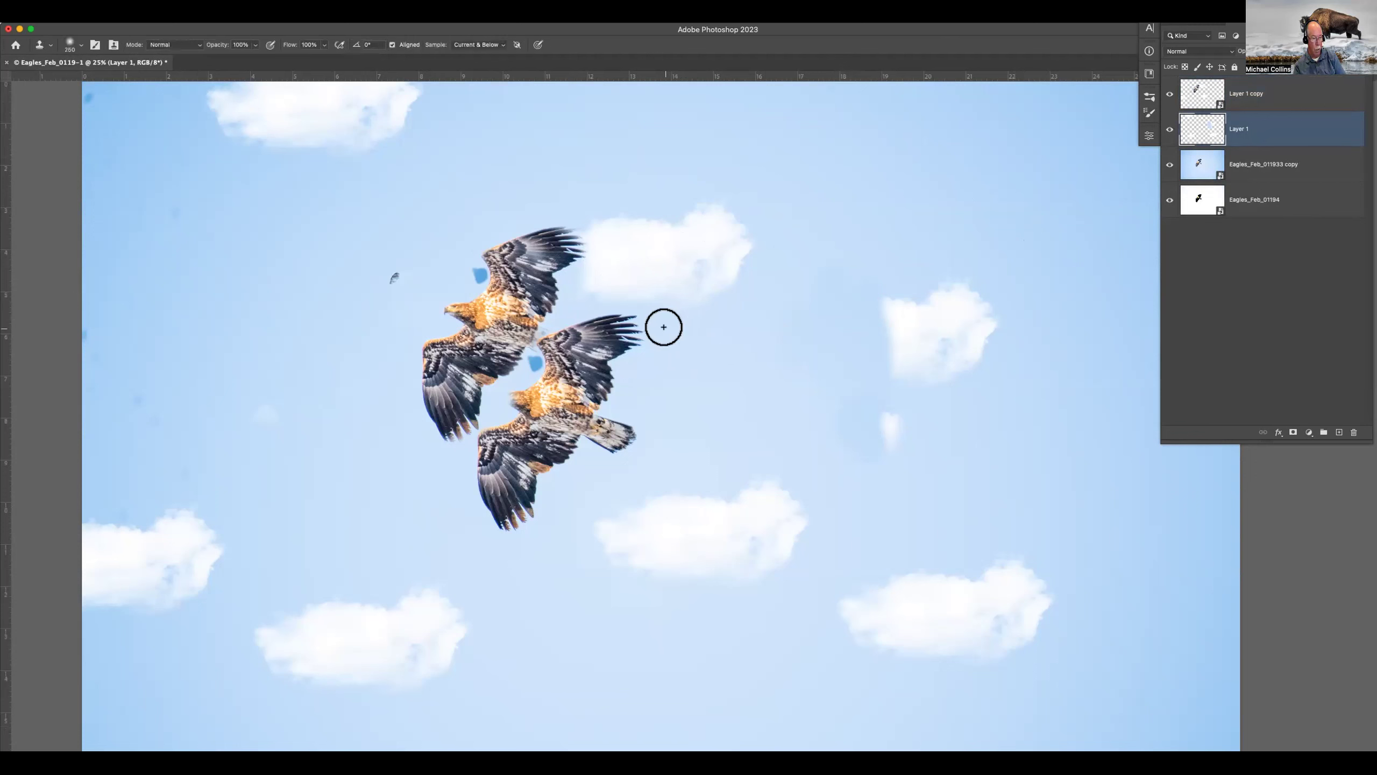
{"action": "left_click", "coordinate": [526, 402], "text": "alt"}
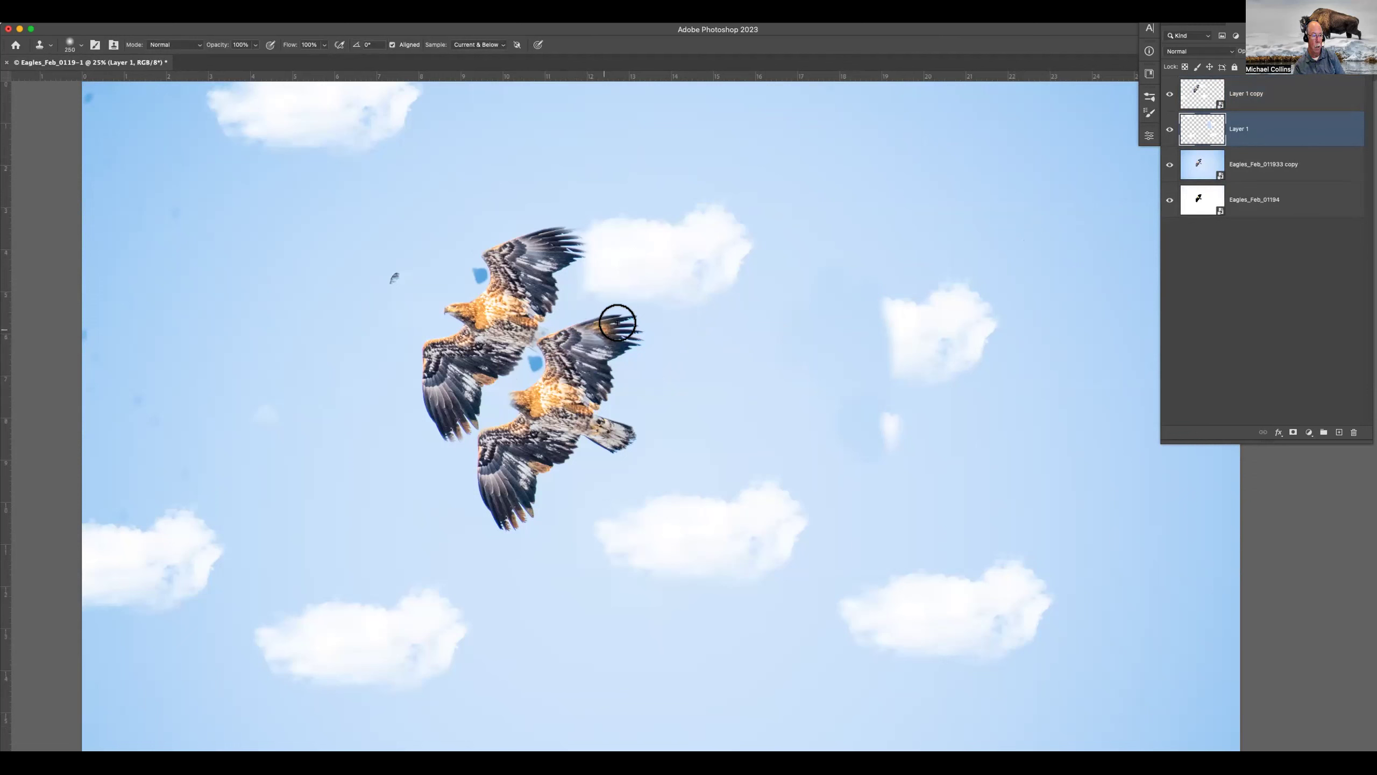
{"action": "left_click_drag", "start_coordinate": [822, 236], "coordinate": [922, 217]}
{"action": "mouse_move", "coordinate": [737, 250]}
{"action": "left_mouse_down"}
{"action": "mouse_move", "coordinate": [860, 405]}
{"action": "mouse_move", "coordinate": [955, 288]}
{"action": "mouse_move", "coordinate": [671, 182]}
{"action": "mouse_move", "coordinate": [731, 367]}
{"action": "mouse_move", "coordinate": [747, 169]}
{"action": "mouse_move", "coordinate": [922, 157]}
{"action": "mouse_move", "coordinate": [772, 108]}
{"action": "mouse_move", "coordinate": [903, 166]}
{"action": "left_mouse_up"}
{"action": "mouse_move", "coordinate": [774, 388]}
{"action": "left_mouse_down"}
{"action": "mouse_move", "coordinate": [835, 339]}
{"action": "mouse_move", "coordinate": [831, 292]}
{"action": "left_mouse_up"}
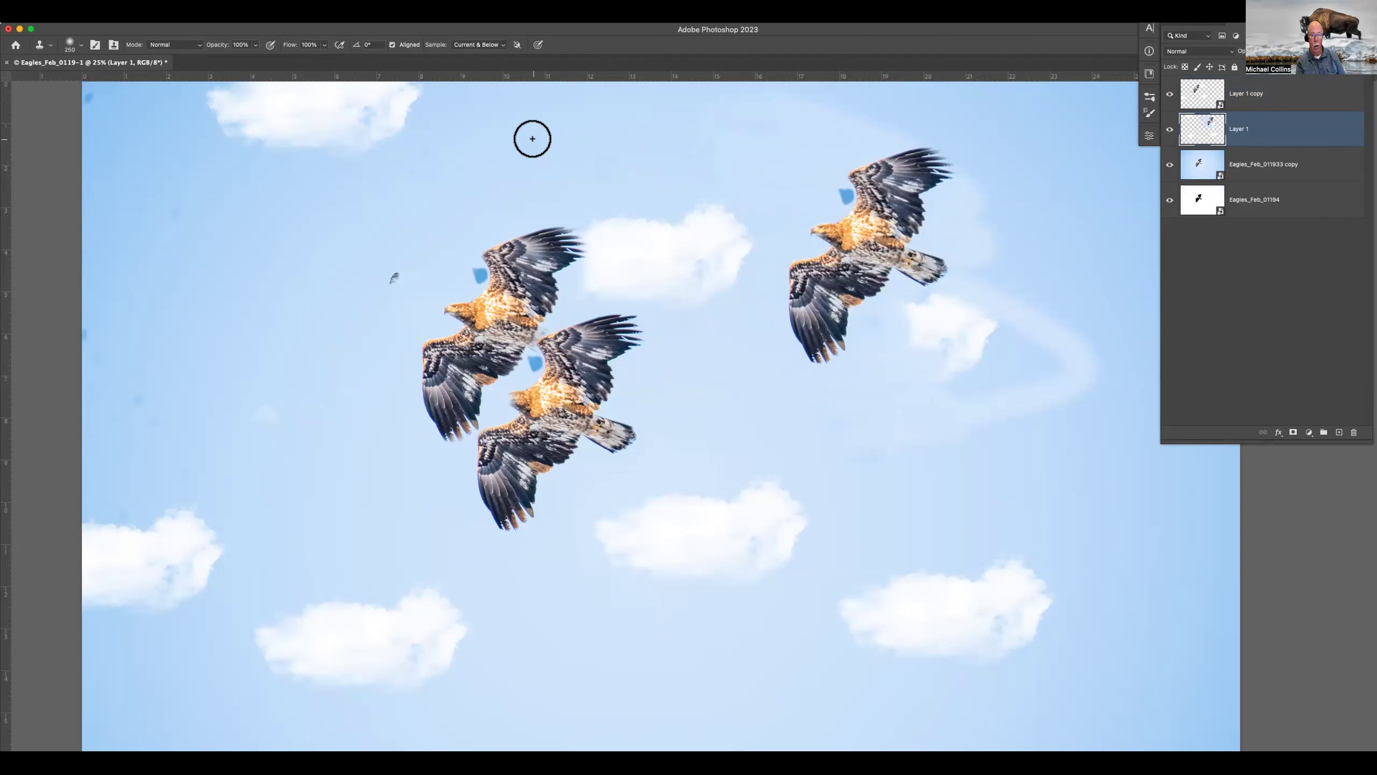
{"action": "left_click", "coordinate": [1211, 99]}
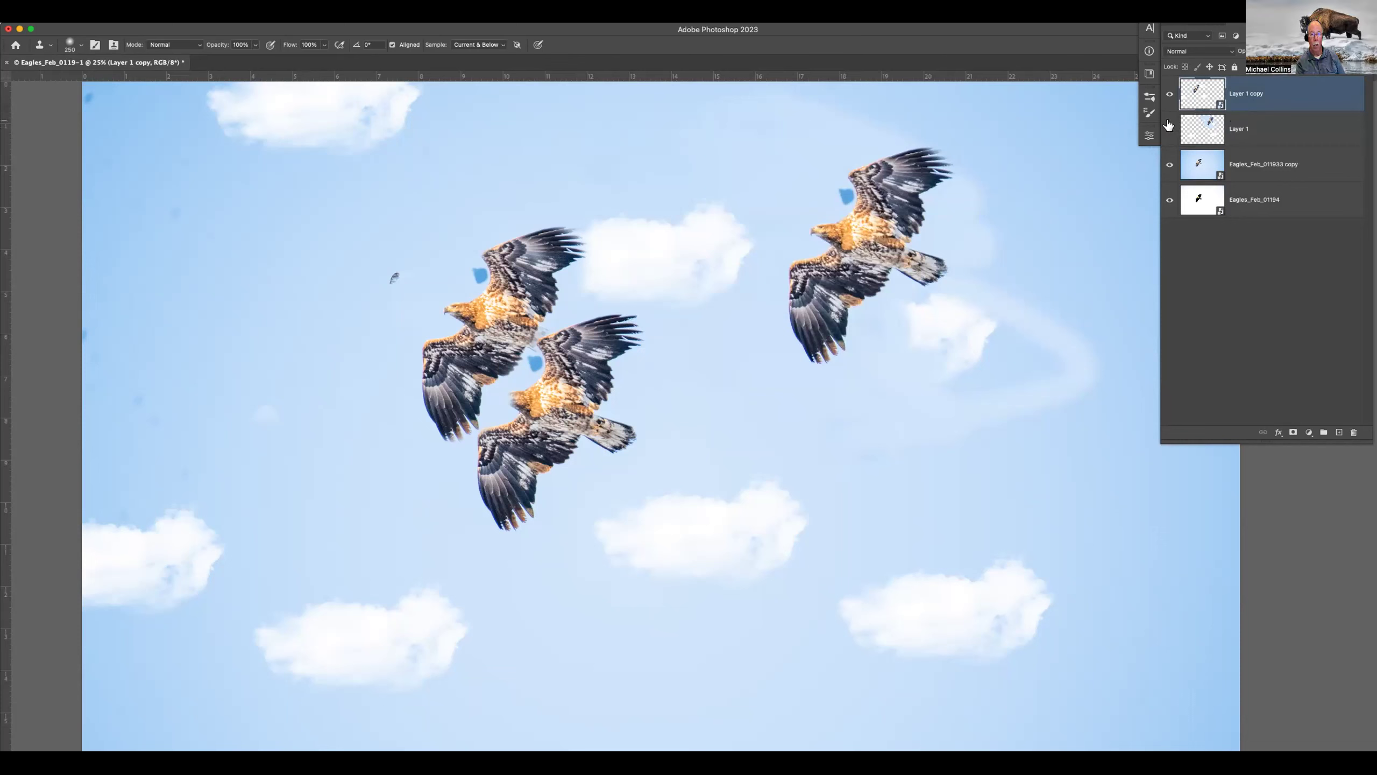
{"action": "double_click", "coordinate": [1196, 95]}
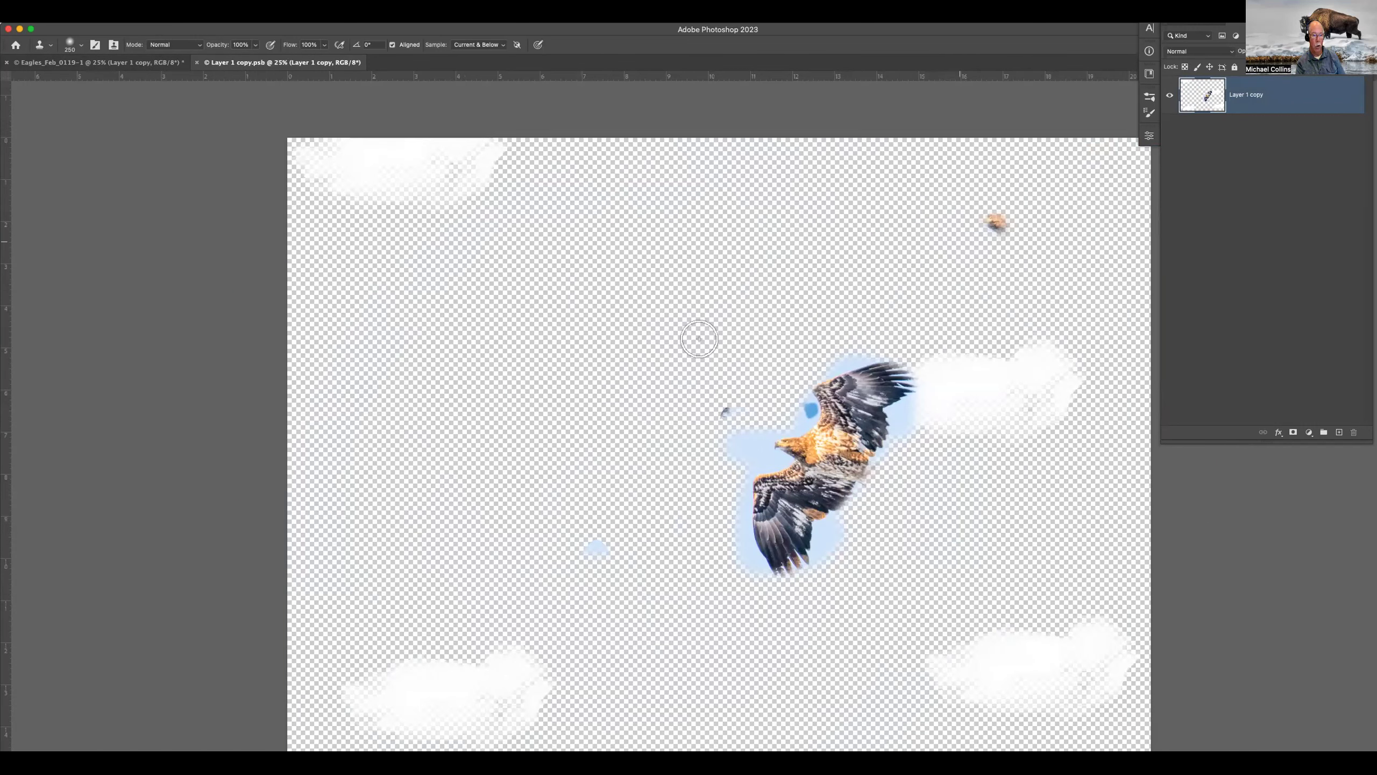
{"action": "mouse_move", "coordinate": [647, 378]}
{"action": "left_mouse_down"}
{"action": "mouse_move", "coordinate": [605, 382]}
{"action": "mouse_move", "coordinate": [721, 266]}
{"action": "mouse_move", "coordinate": [512, 361]}
{"action": "mouse_move", "coordinate": [705, 412]}
{"action": "mouse_move", "coordinate": [840, 200]}
{"action": "mouse_move", "coordinate": [689, 235]}
{"action": "mouse_move", "coordinate": [602, 282]}
{"action": "mouse_move", "coordinate": [779, 279]}
{"action": "mouse_move", "coordinate": [500, 376]}
{"action": "mouse_move", "coordinate": [711, 330]}
{"action": "mouse_move", "coordinate": [729, 344]}
{"action": "mouse_move", "coordinate": [601, 387]}
{"action": "left_mouse_up"}
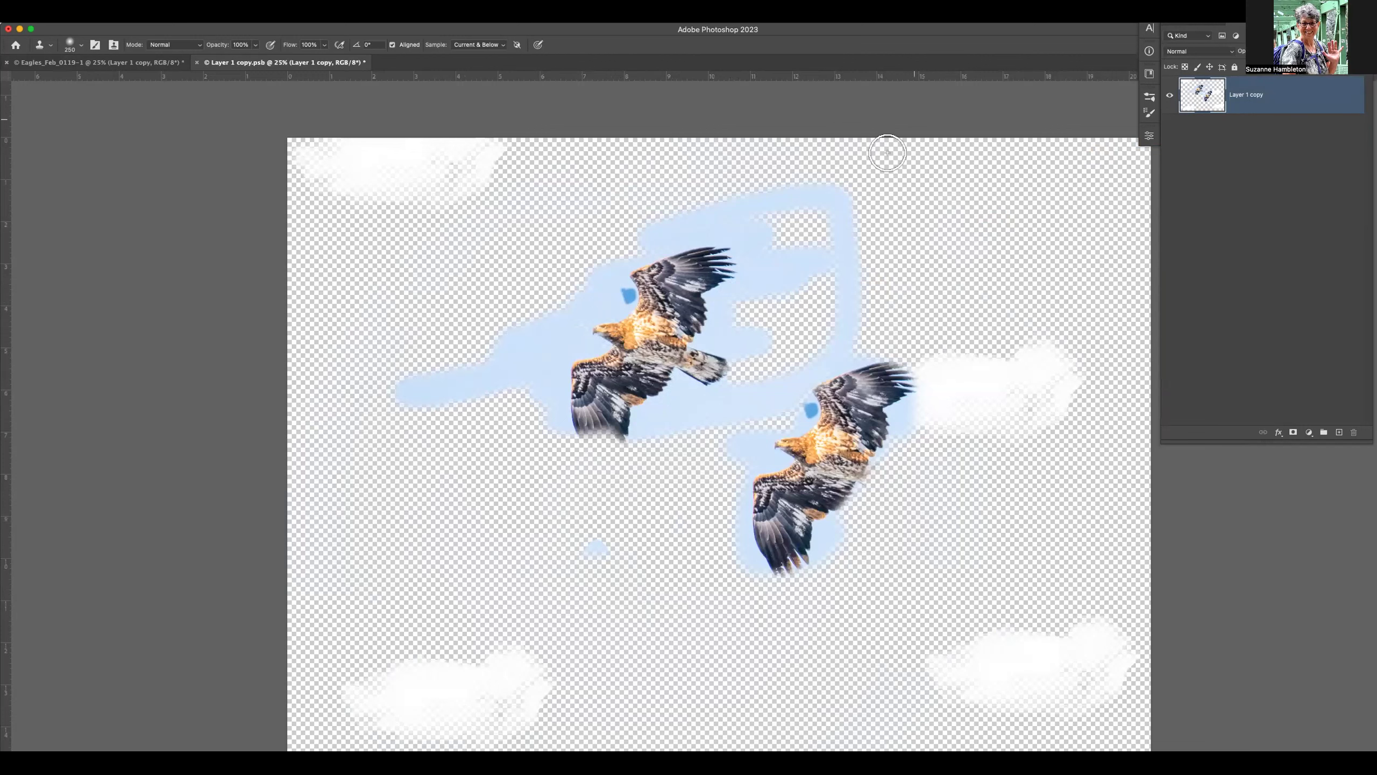
{"action": "mouse_move", "coordinate": [616, 421]}
{"action": "left_mouse_down"}
{"action": "mouse_move", "coordinate": [602, 438]}
{"action": "mouse_move", "coordinate": [627, 460]}
{"action": "mouse_move", "coordinate": [578, 453]}
{"action": "mouse_move", "coordinate": [599, 448]}
{"action": "left_mouse_up"}
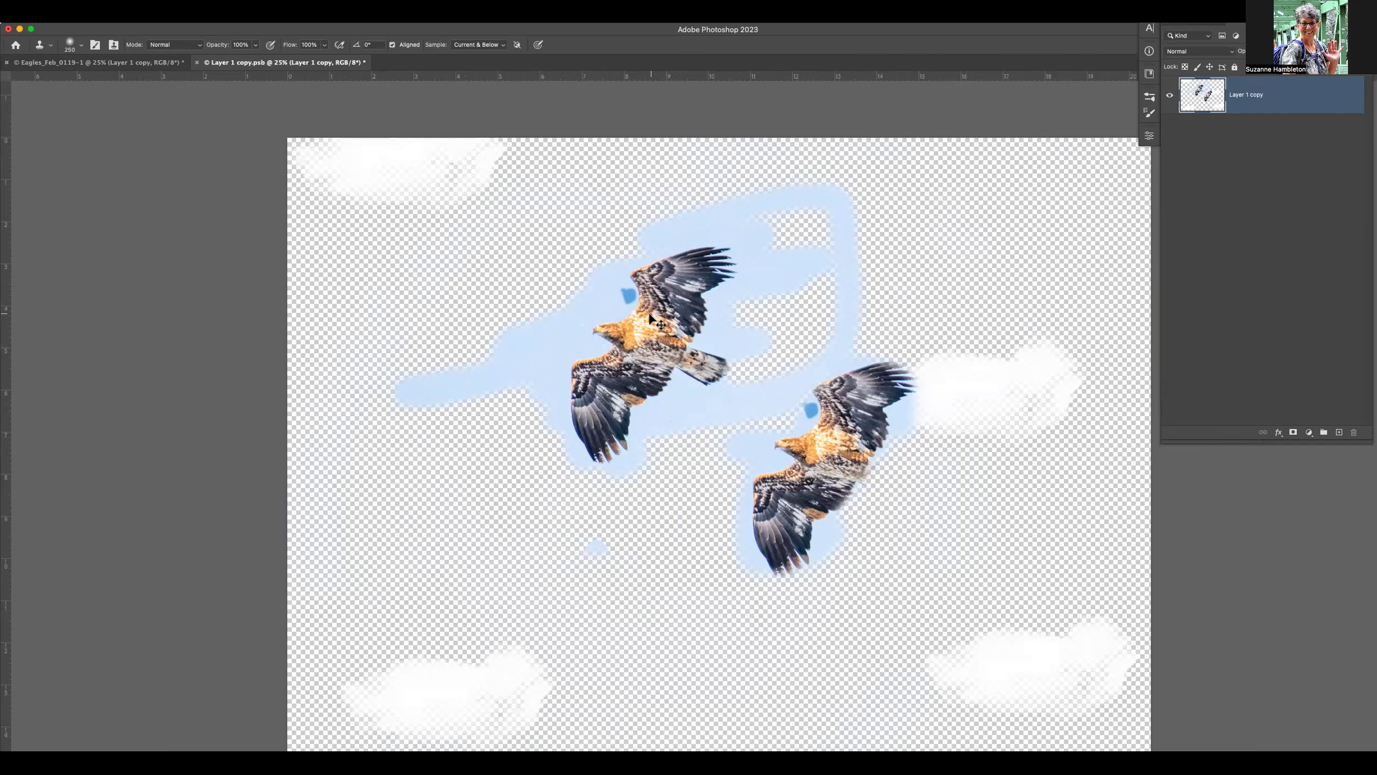
{"action": "key", "text": "super+w"}
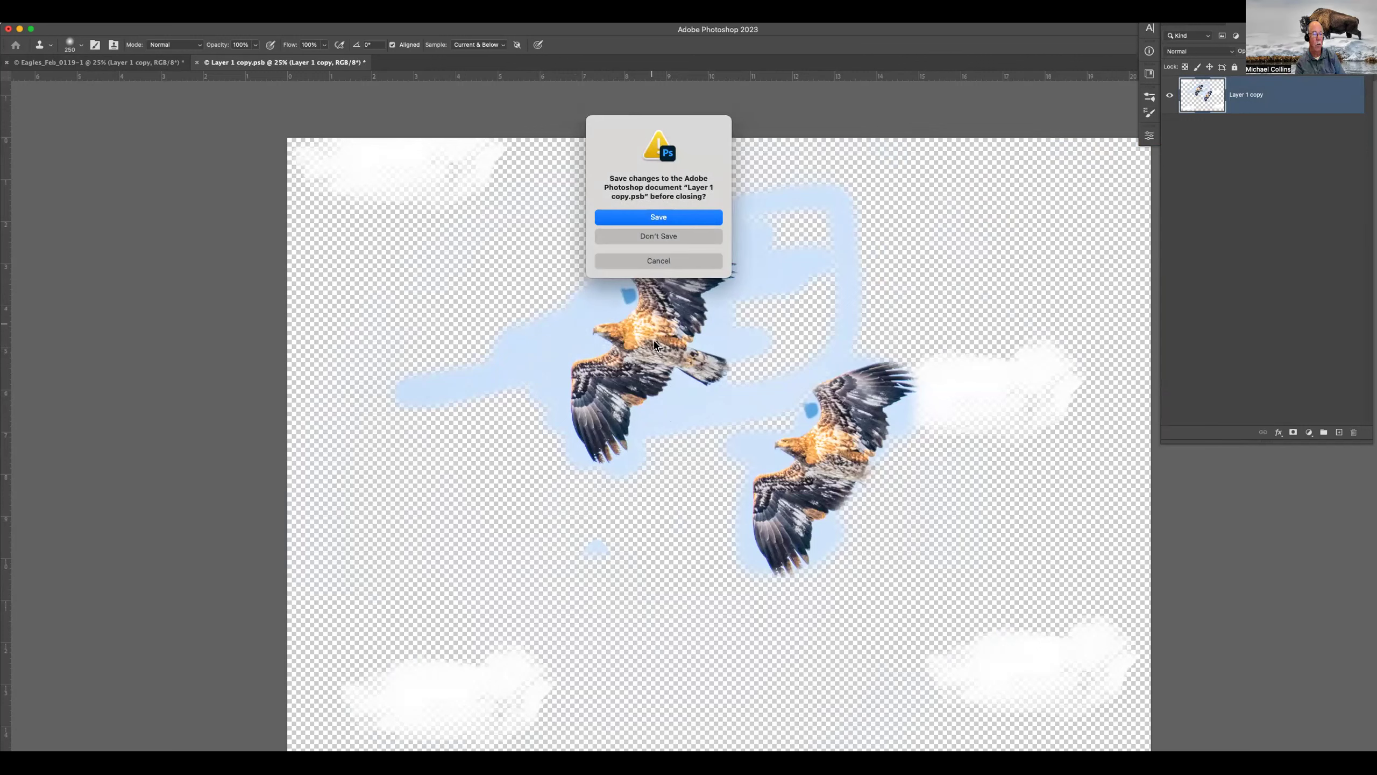
{"action": "left_click", "coordinate": [691, 235]}
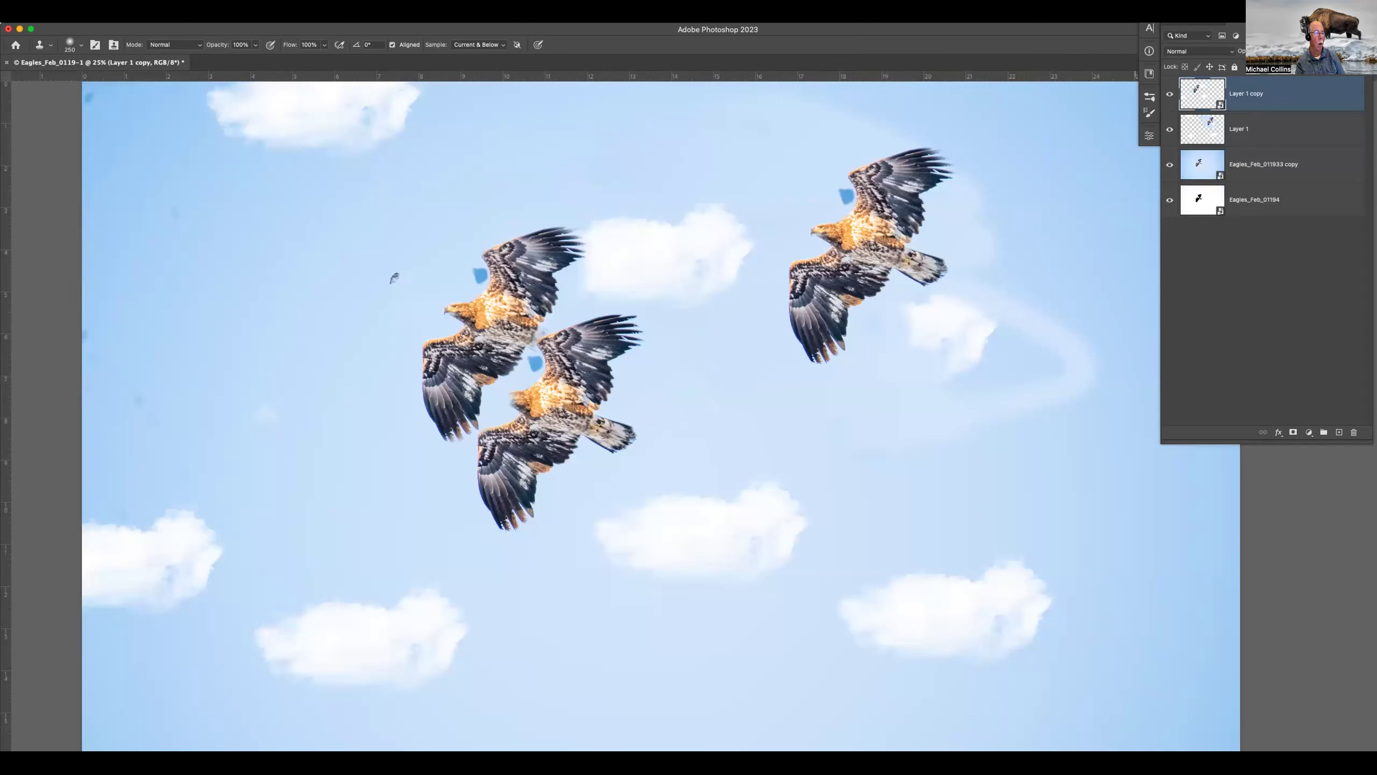
Step: Apply Filter > Noise > Add Noise to Layer 1 copy as a smart filter
{"action": "left_click", "coordinate": [202, 11]}
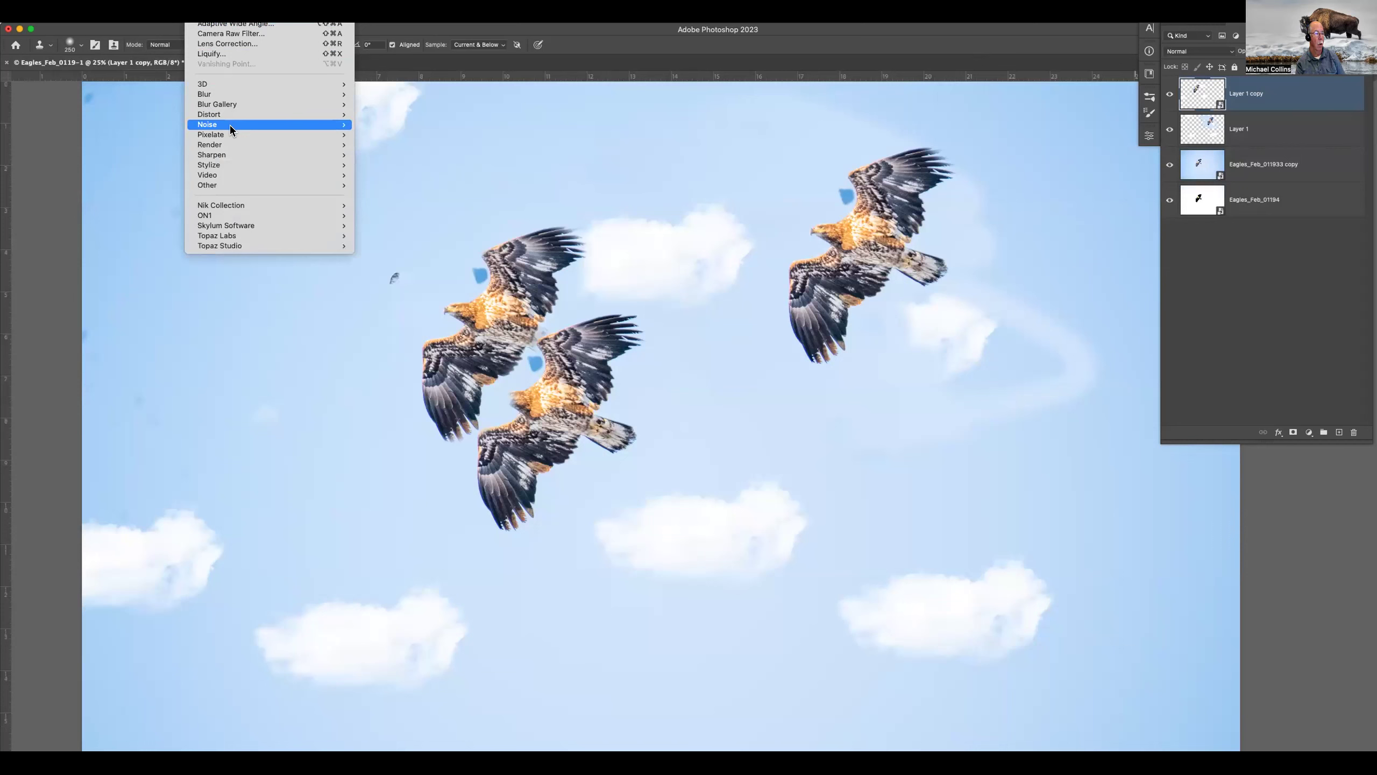
{"action": "mouse_move", "coordinate": [230, 124]}
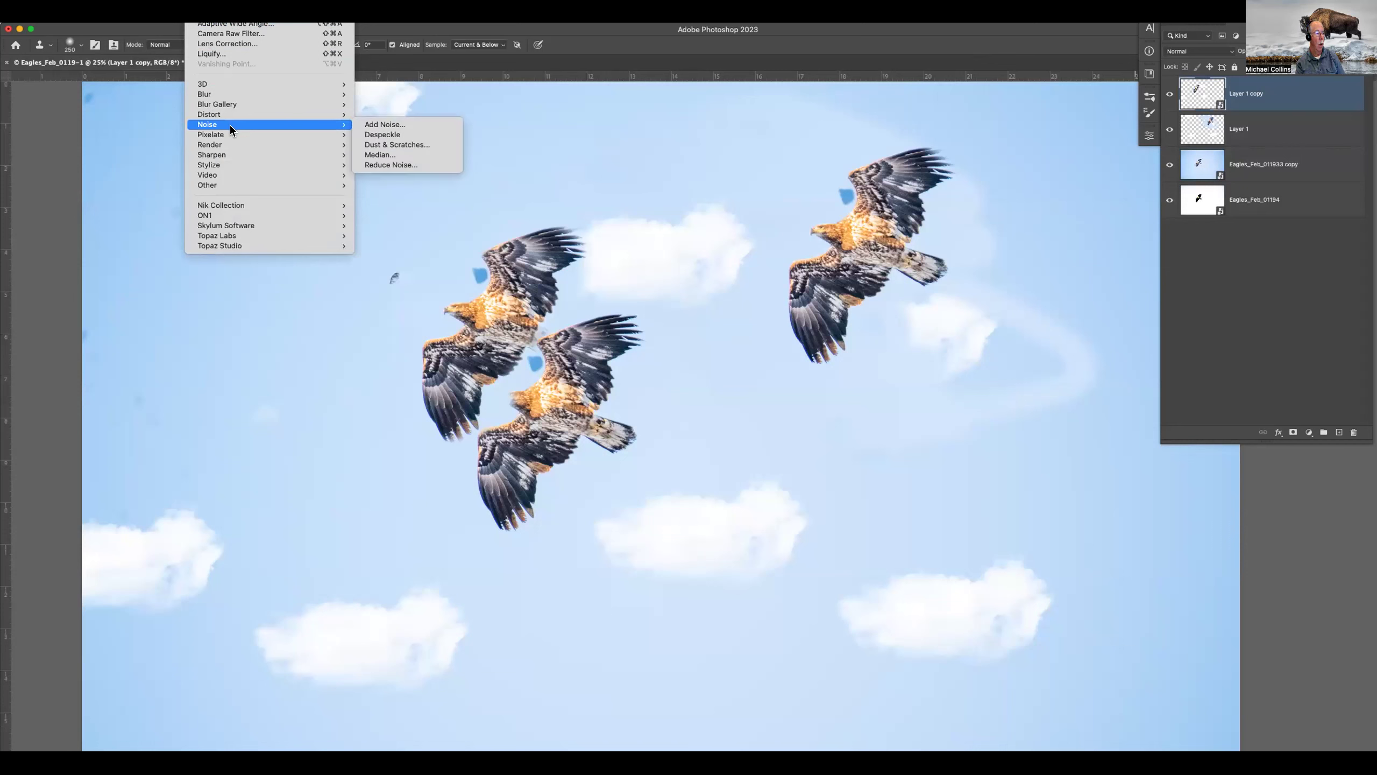
{"action": "left_click", "coordinate": [397, 125]}
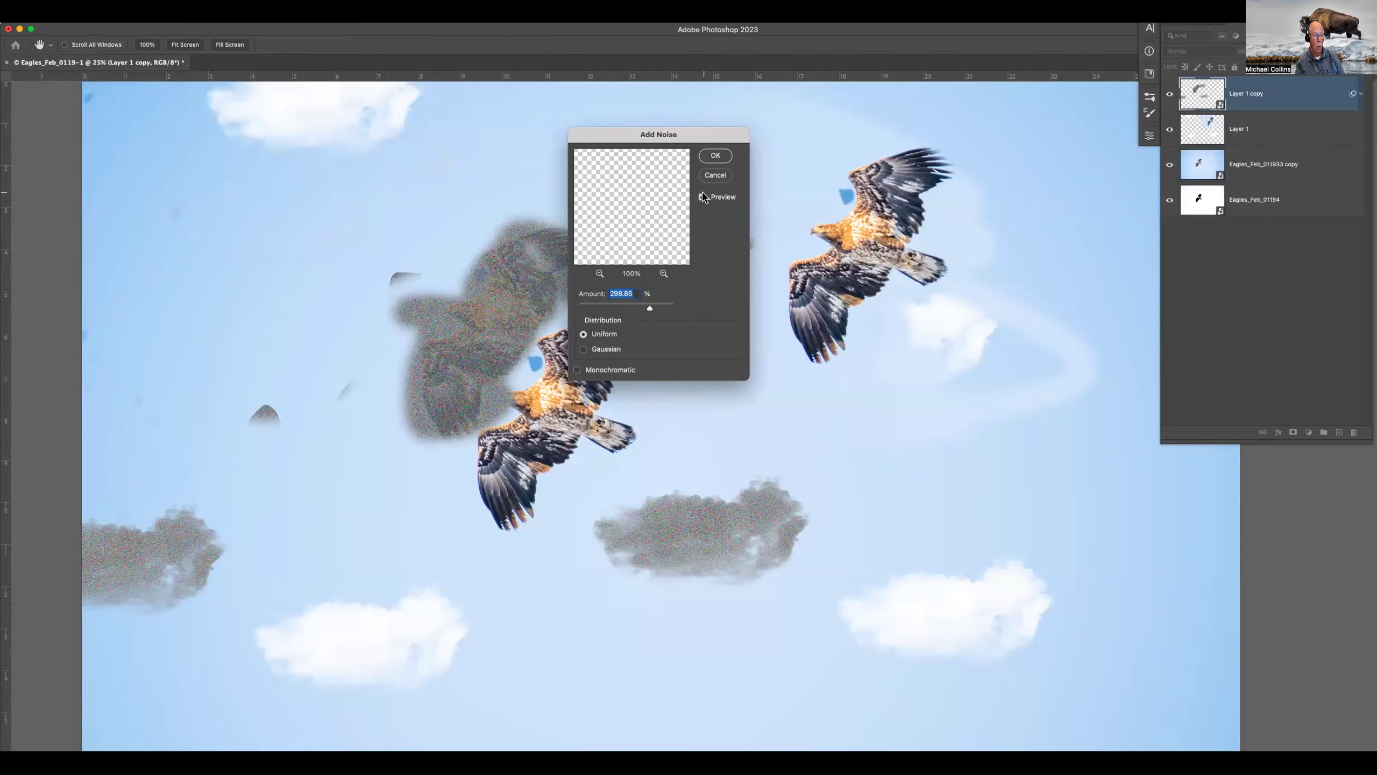
{"action": "left_click", "coordinate": [716, 155]}
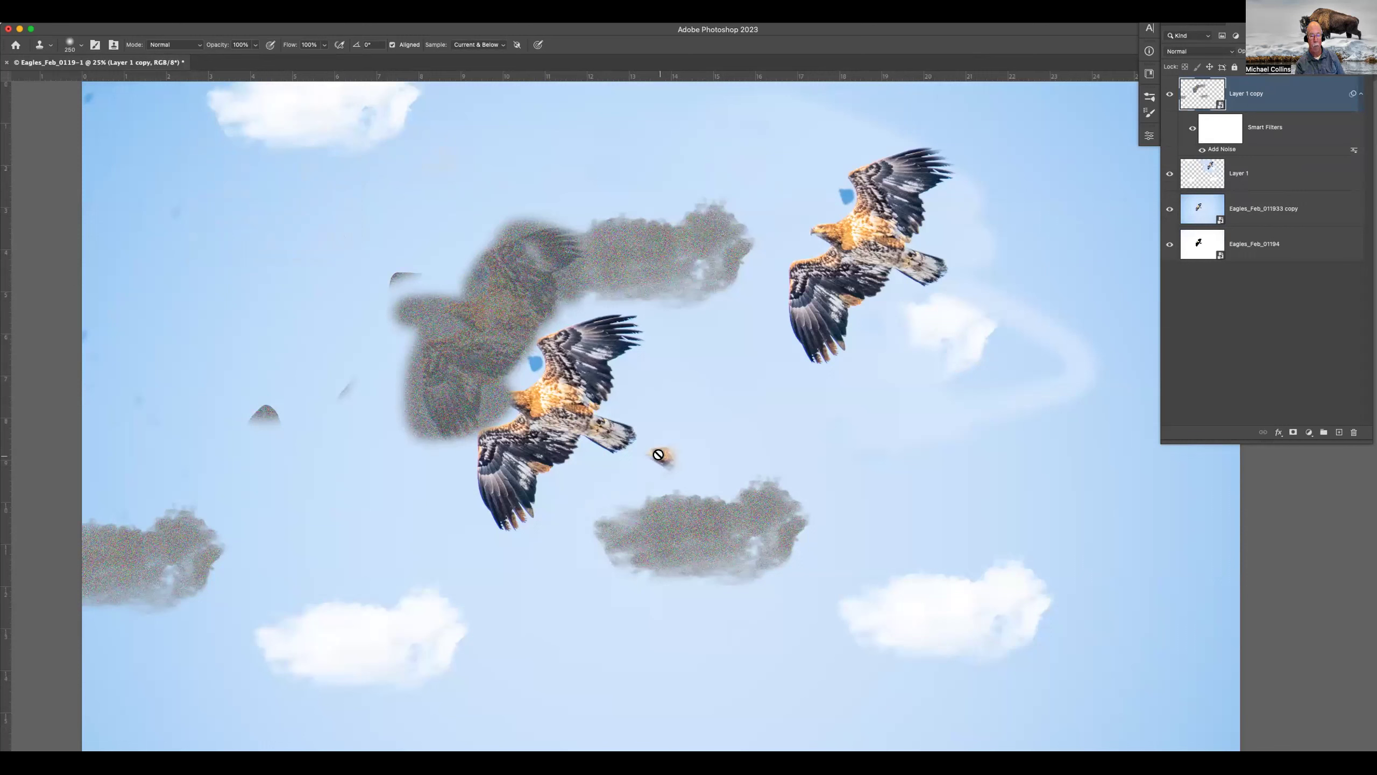
Step: Toggle the smart filters off and on to compare, then open the filter mask settings
{"action": "left_click", "coordinate": [1191, 129]}
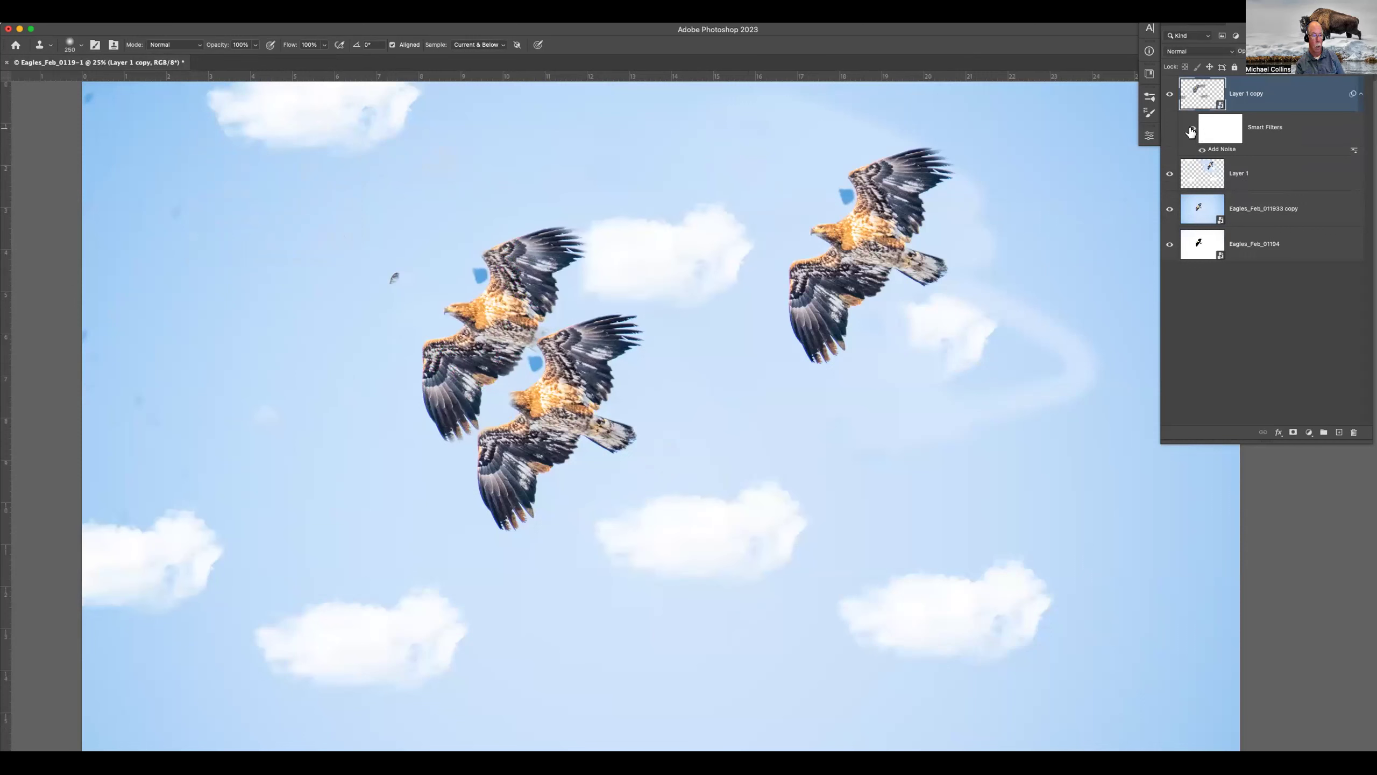
{"action": "left_click", "coordinate": [1191, 129]}
{"action": "left_click", "coordinate": [1191, 130]}
{"action": "left_click", "coordinate": [1191, 130]}
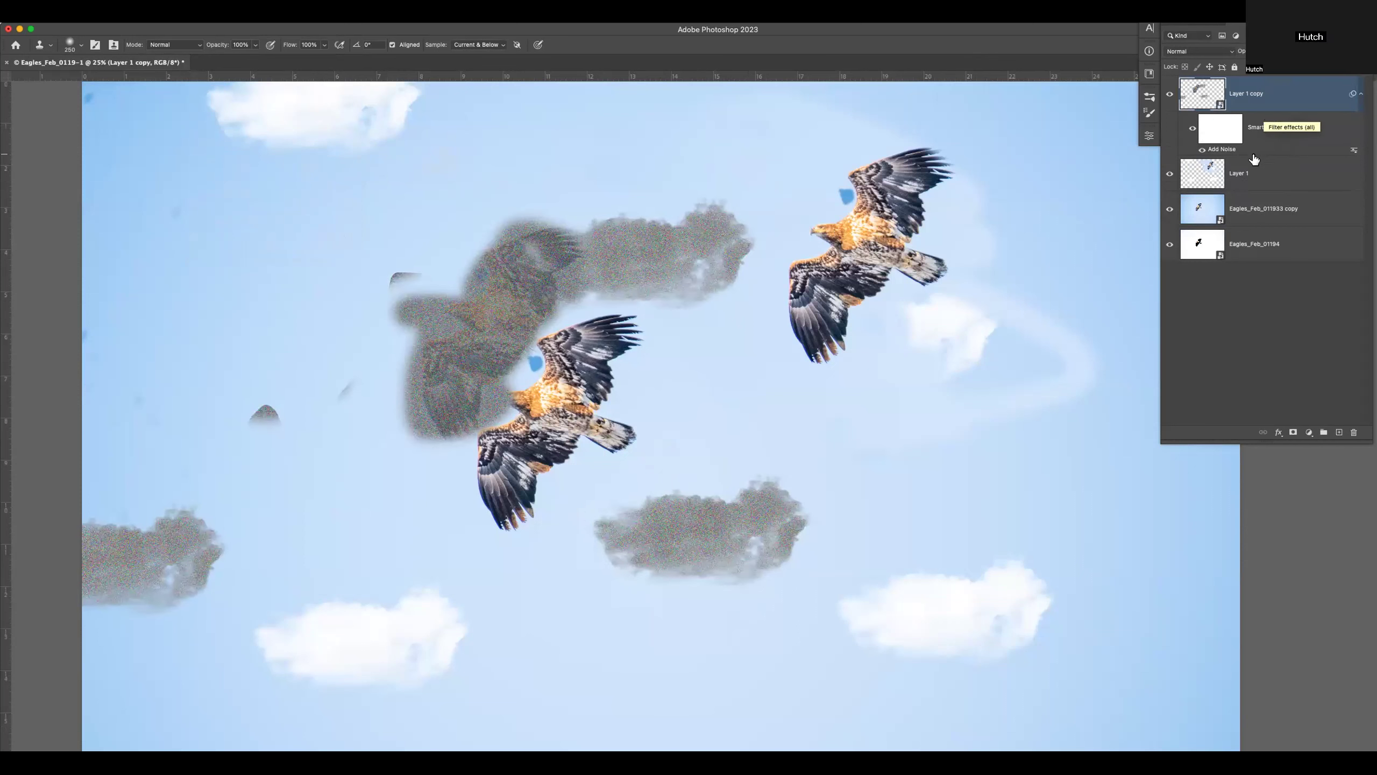
{"action": "double_click", "coordinate": [1229, 131]}
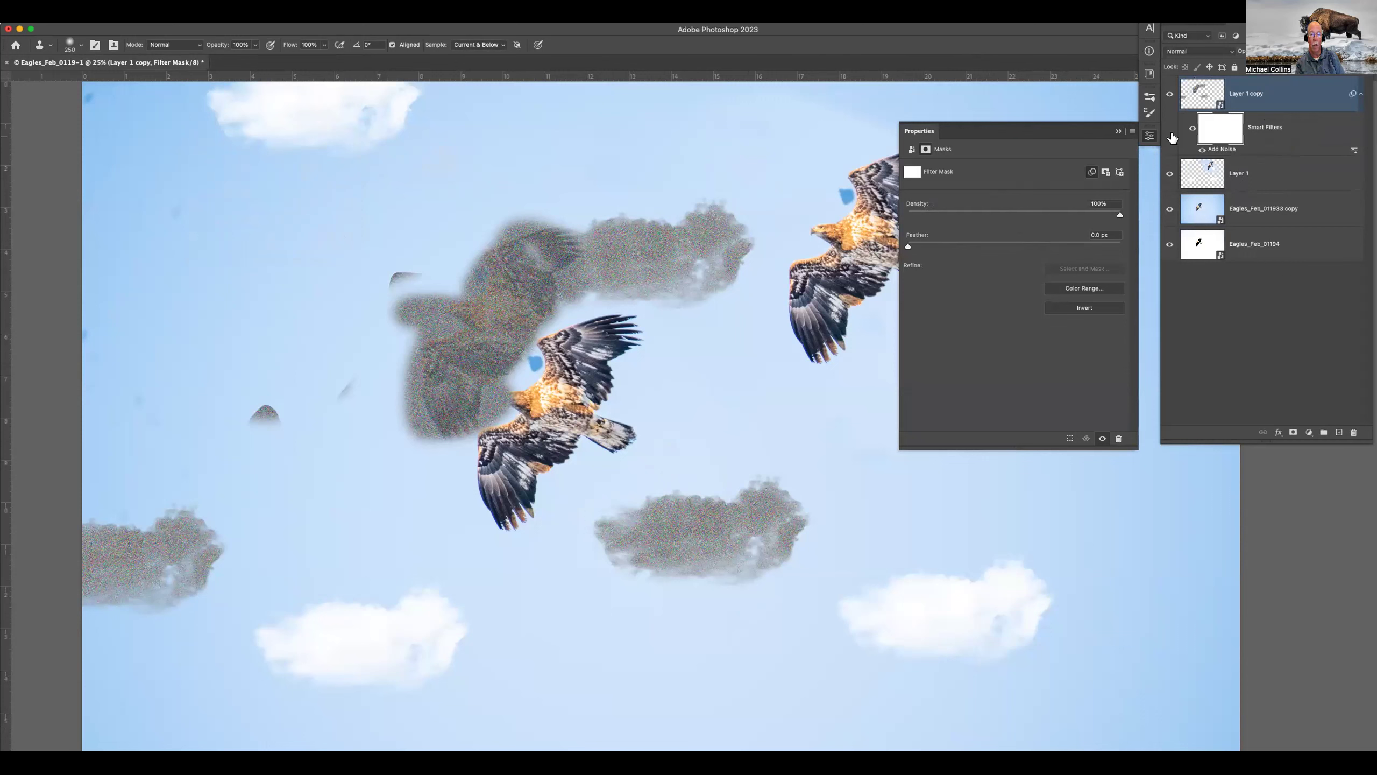
Step: Lower the Add Noise amount to 148.30% with Uniform distribution and close the mask properties
{"action": "left_click", "coordinate": [1220, 151]}
{"action": "double_click", "coordinate": [1220, 151]}
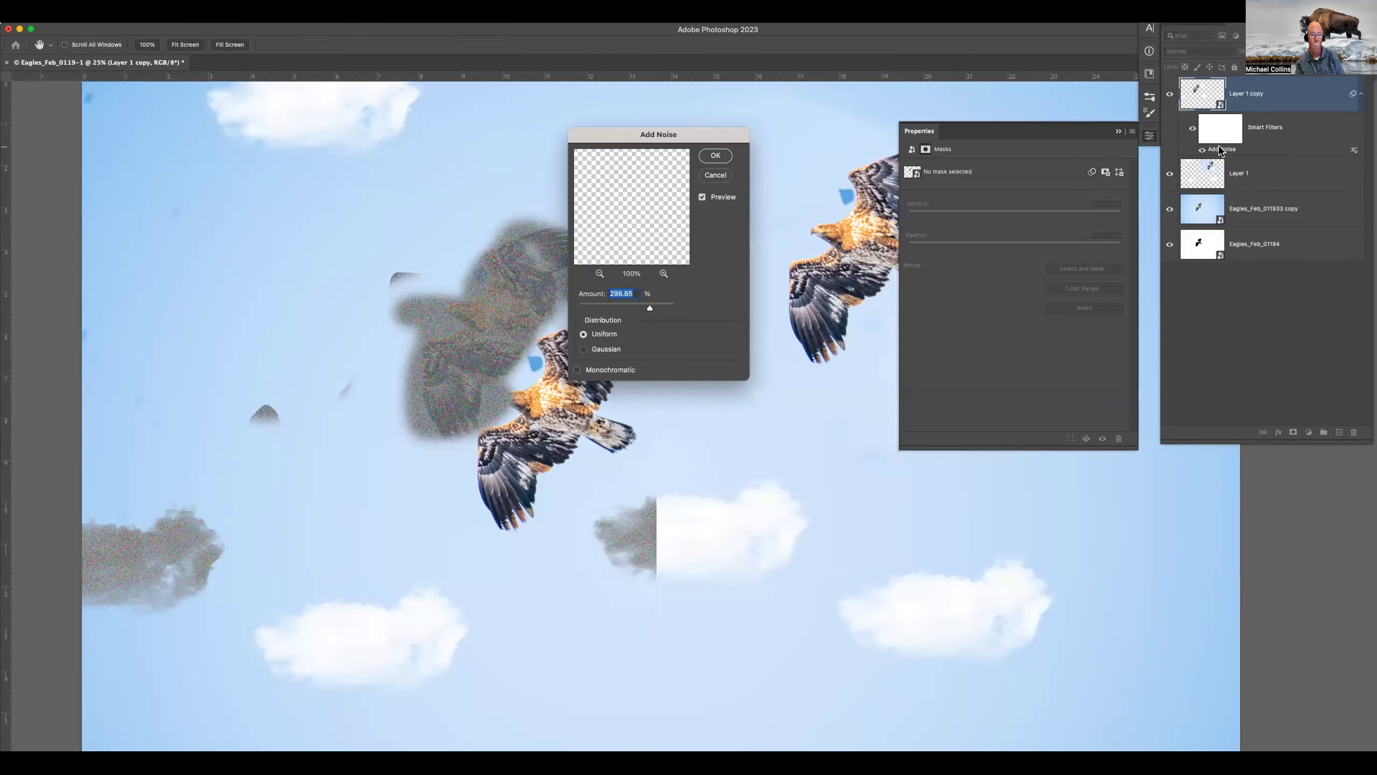
{"action": "mouse_move", "coordinate": [610, 304]}
{"action": "left_mouse_down"}
{"action": "mouse_move", "coordinate": [594, 307]}
{"action": "mouse_move", "coordinate": [614, 307]}
{"action": "left_mouse_up"}
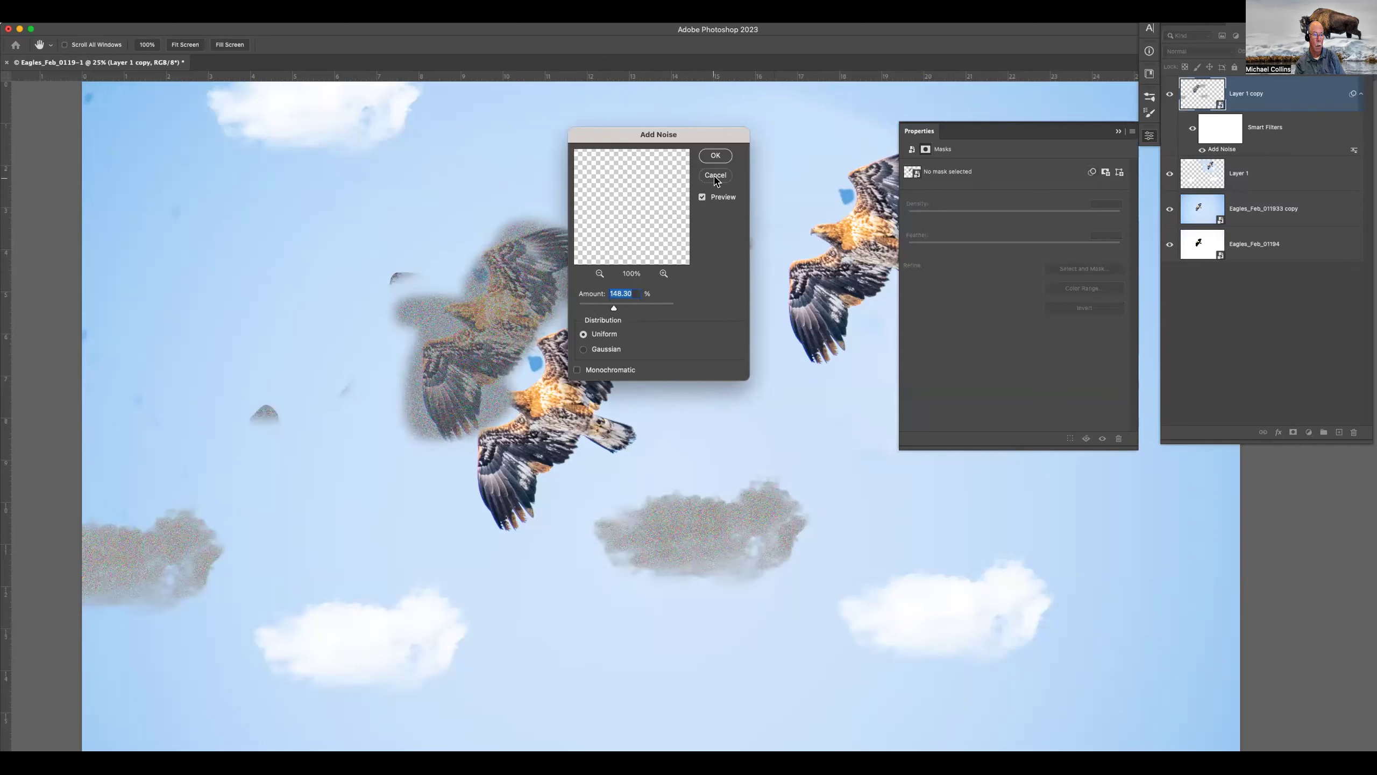
{"action": "left_click", "coordinate": [704, 196]}
{"action": "left_click", "coordinate": [704, 195]}
{"action": "key", "text": "Return"}
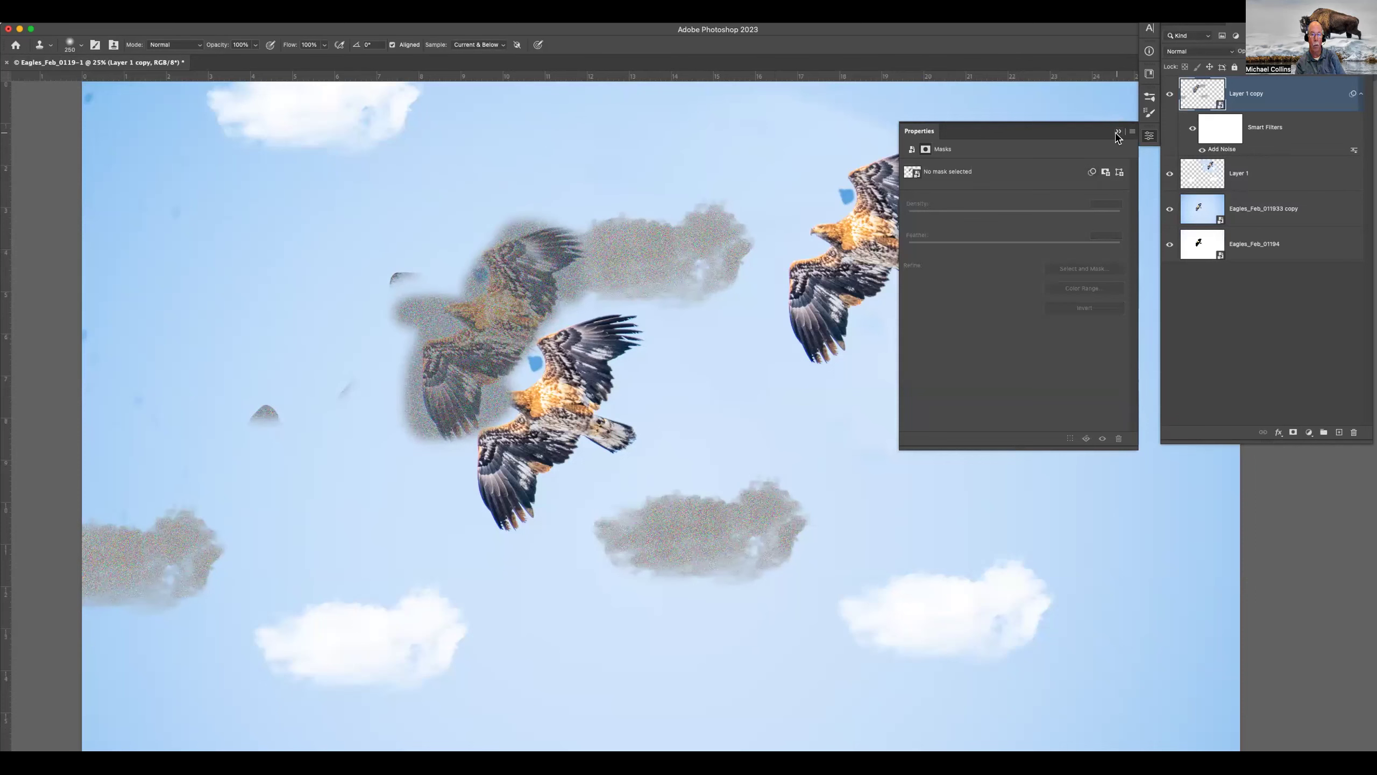
{"action": "left_click", "coordinate": [1118, 132]}
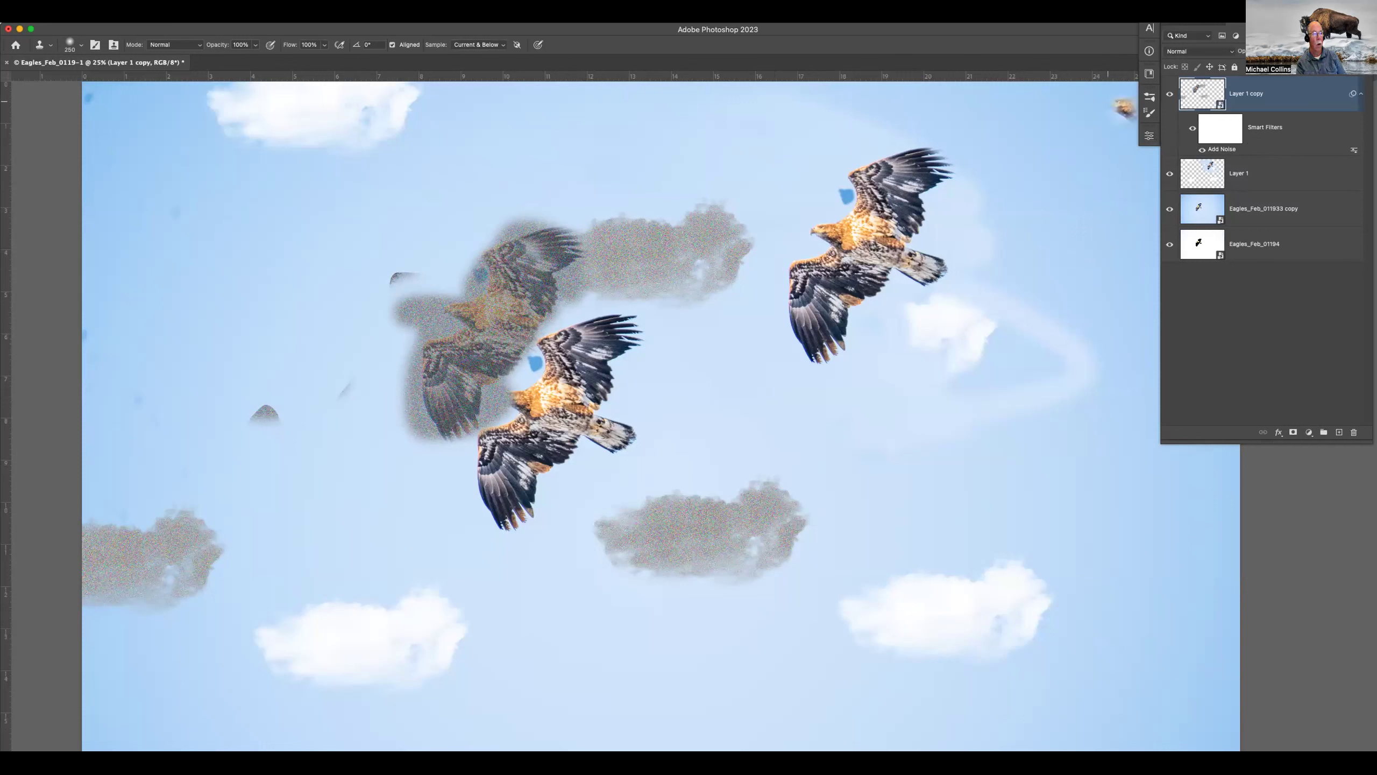
Step: Apply Filter > Distort > Spherize to Layer 1 copy with a negative, pinching amount
{"action": "left_click", "coordinate": [206, 11]}
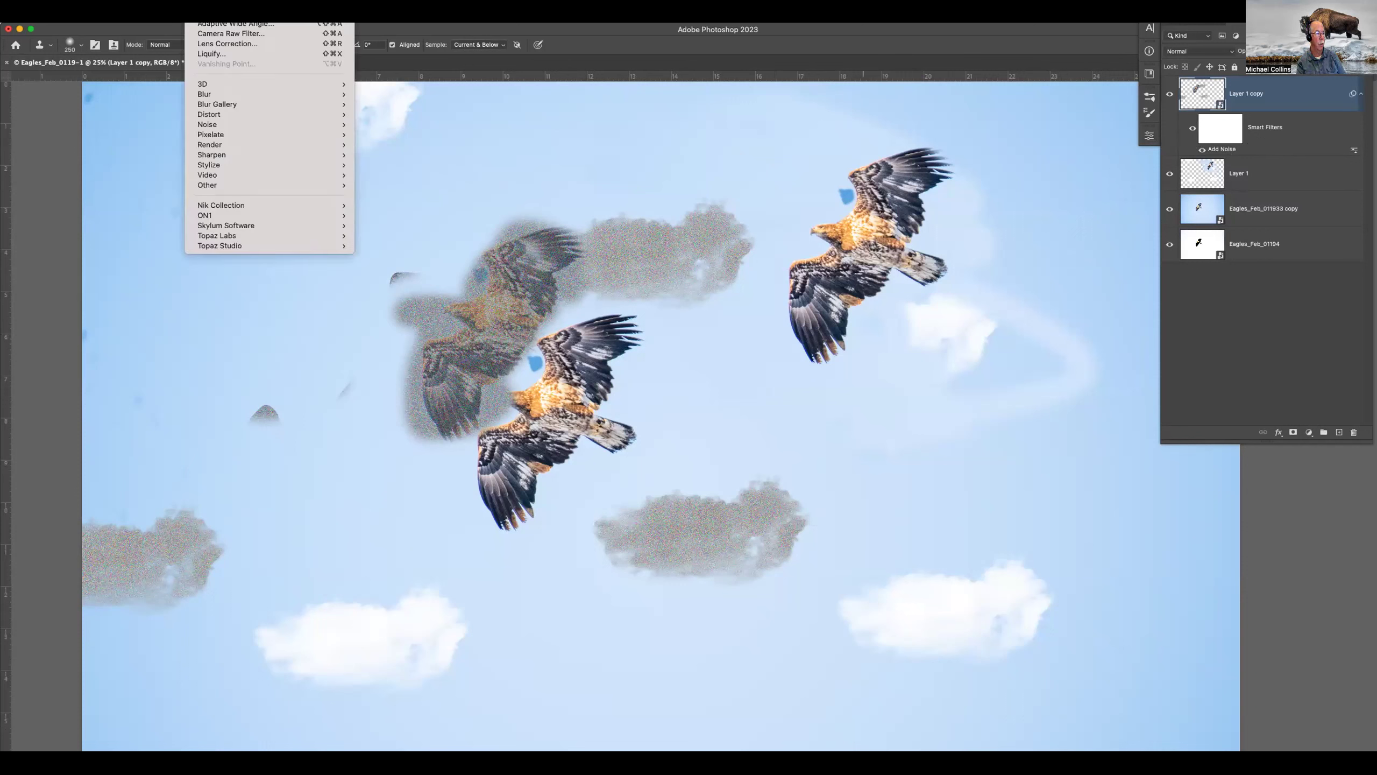
{"action": "mouse_move", "coordinate": [235, 135]}
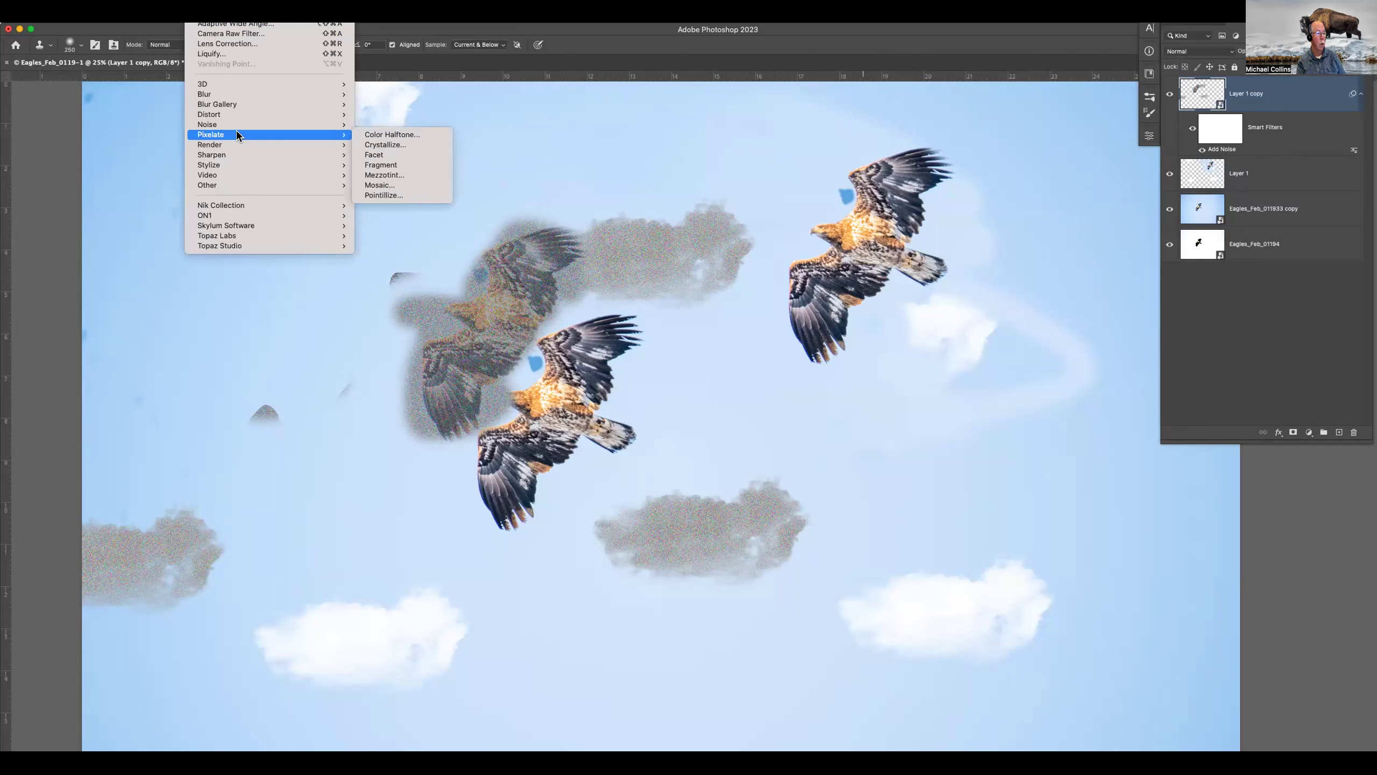
{"action": "mouse_move", "coordinate": [329, 145]}
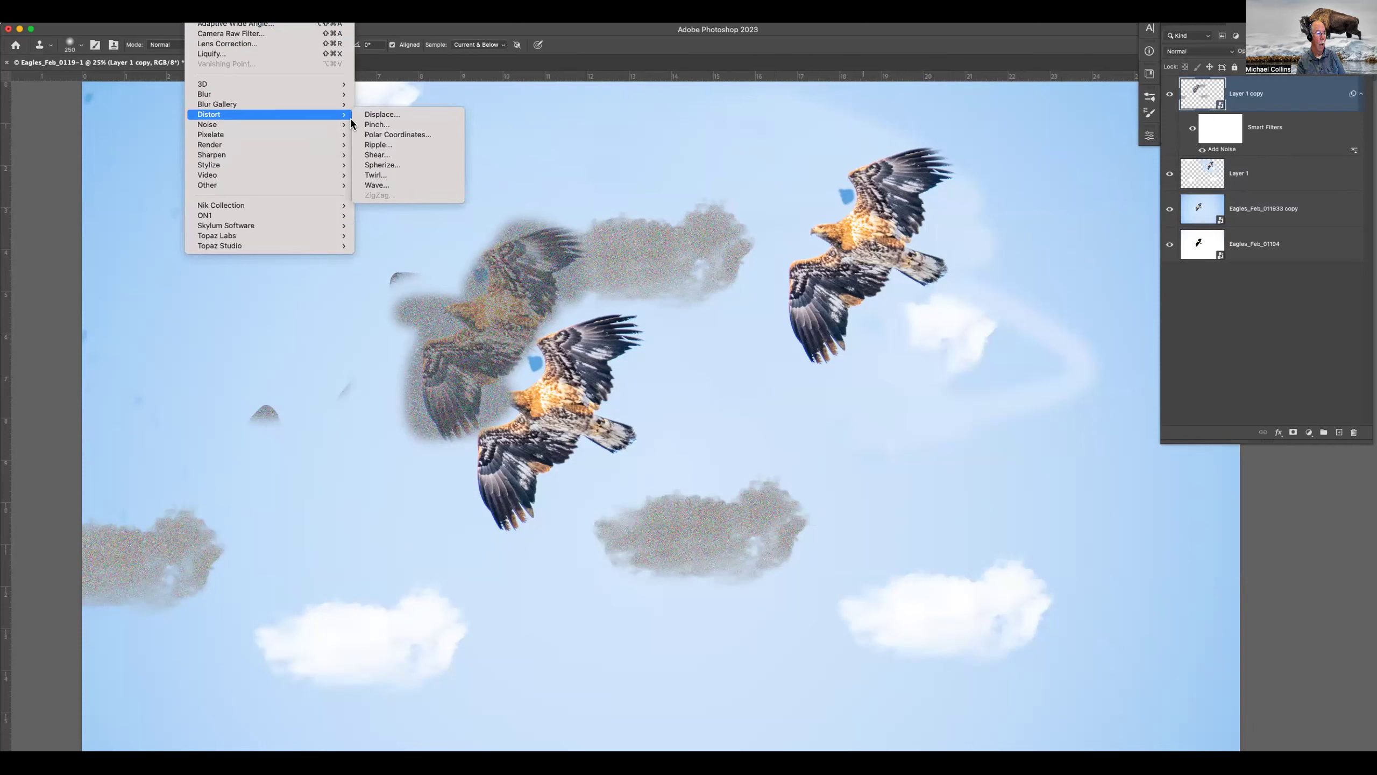
{"action": "left_click", "coordinate": [398, 165]}
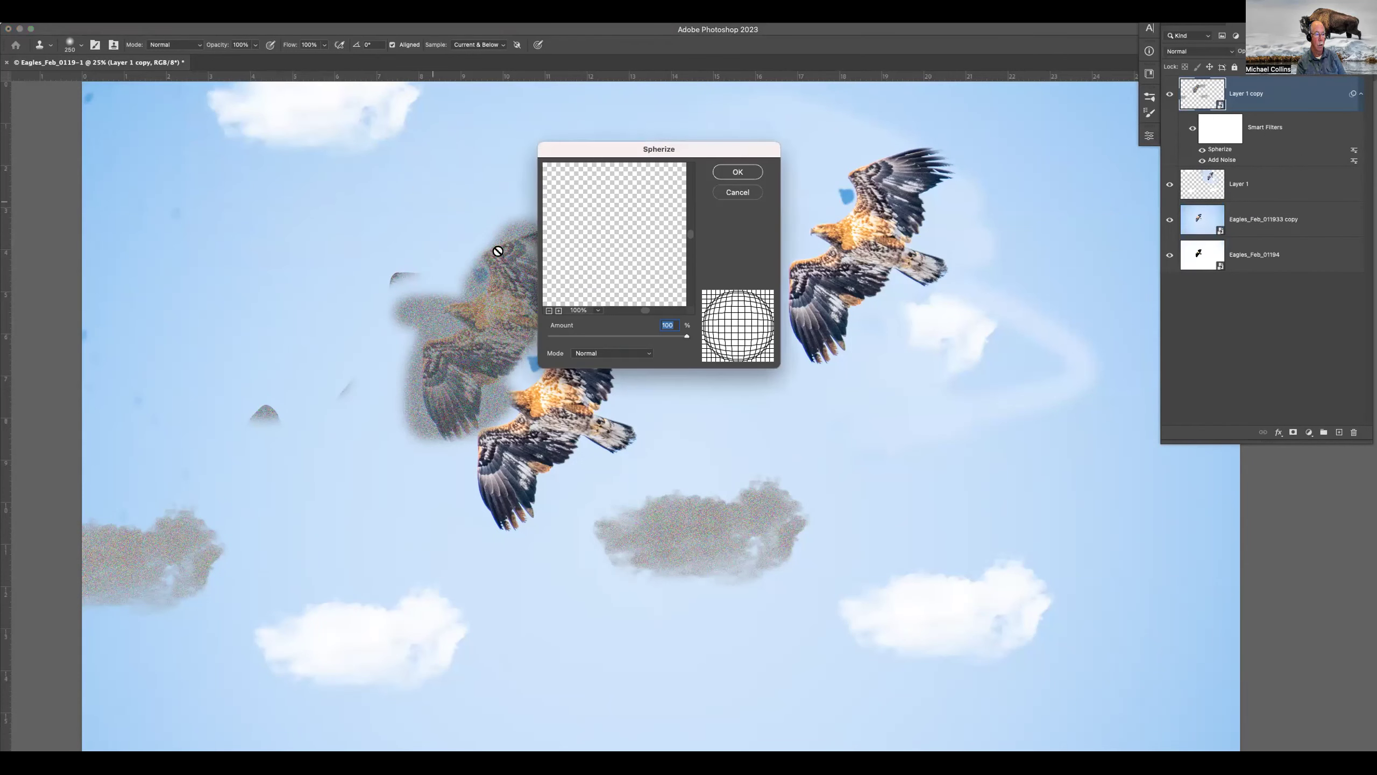
{"action": "left_click_drag", "start_coordinate": [624, 336], "coordinate": [516, 340]}
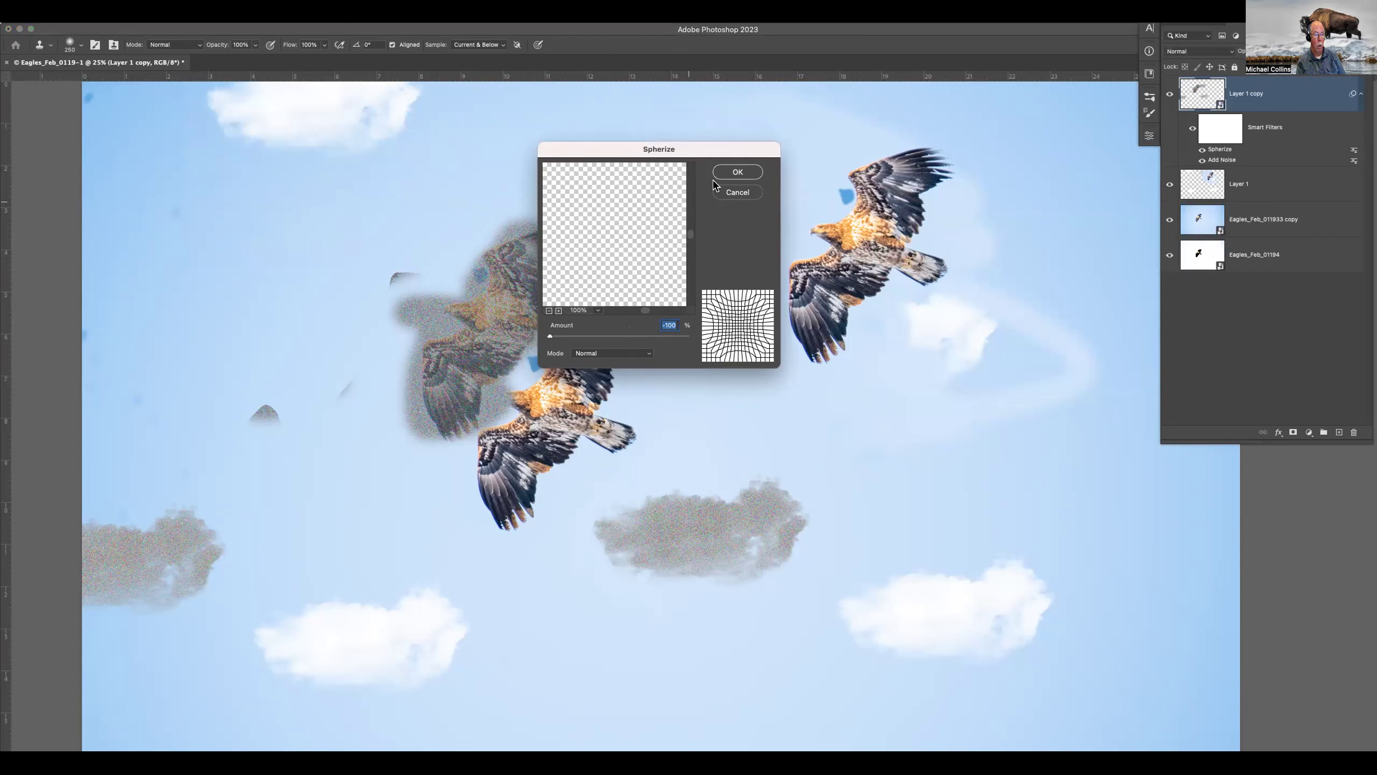
{"action": "left_click", "coordinate": [729, 173]}
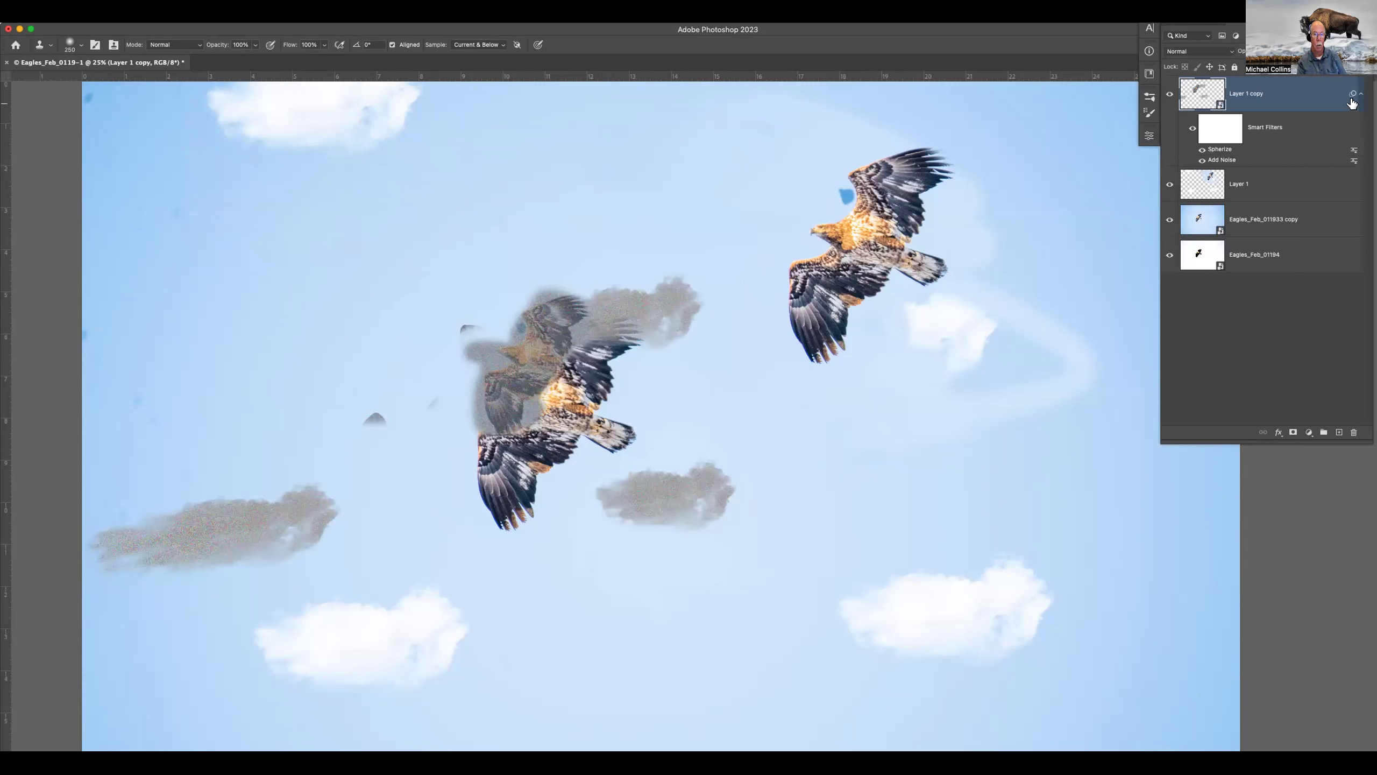
Step: Compare the result by toggling Spherize, the Layer 1 copy layer, and Add Noise off
{"action": "left_click", "coordinate": [1200, 150]}
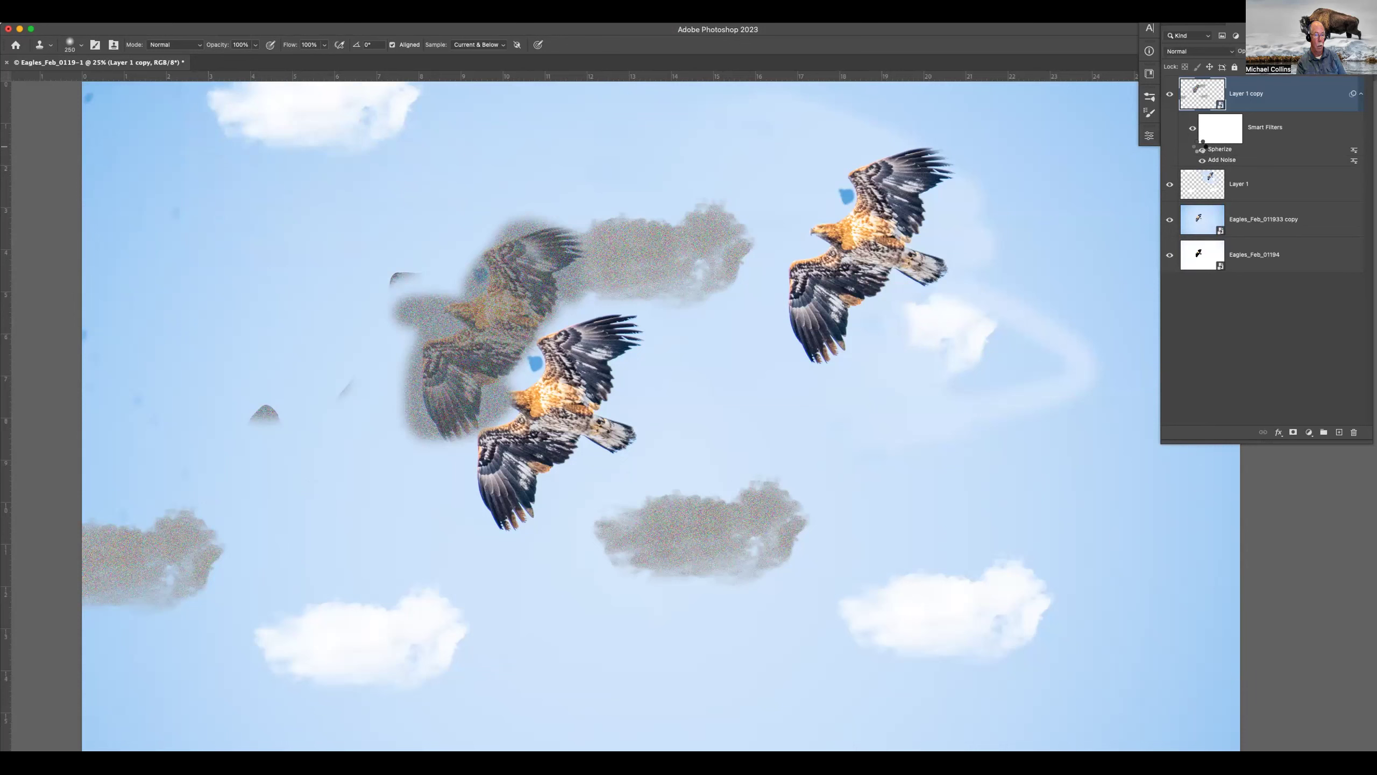
{"action": "left_click", "coordinate": [1199, 150]}
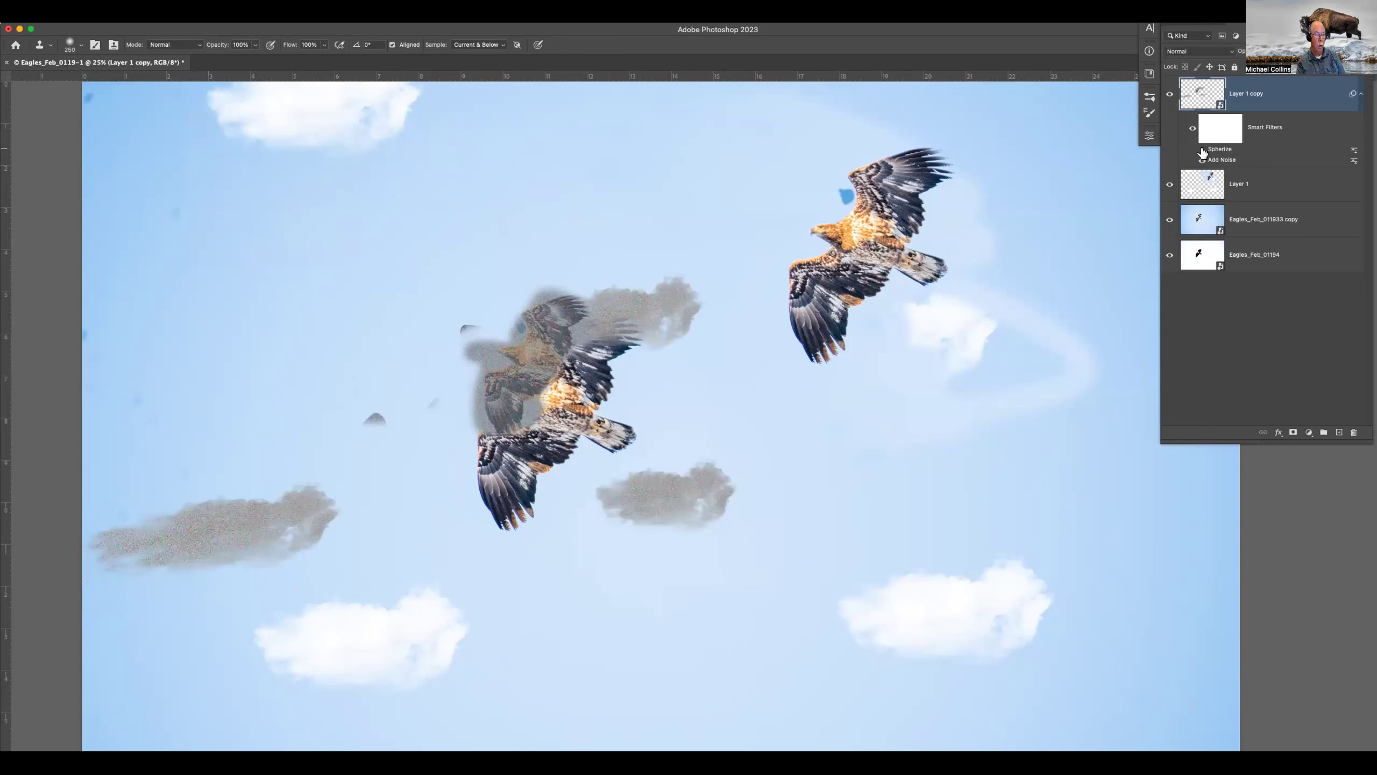
{"action": "left_click", "coordinate": [1201, 151]}
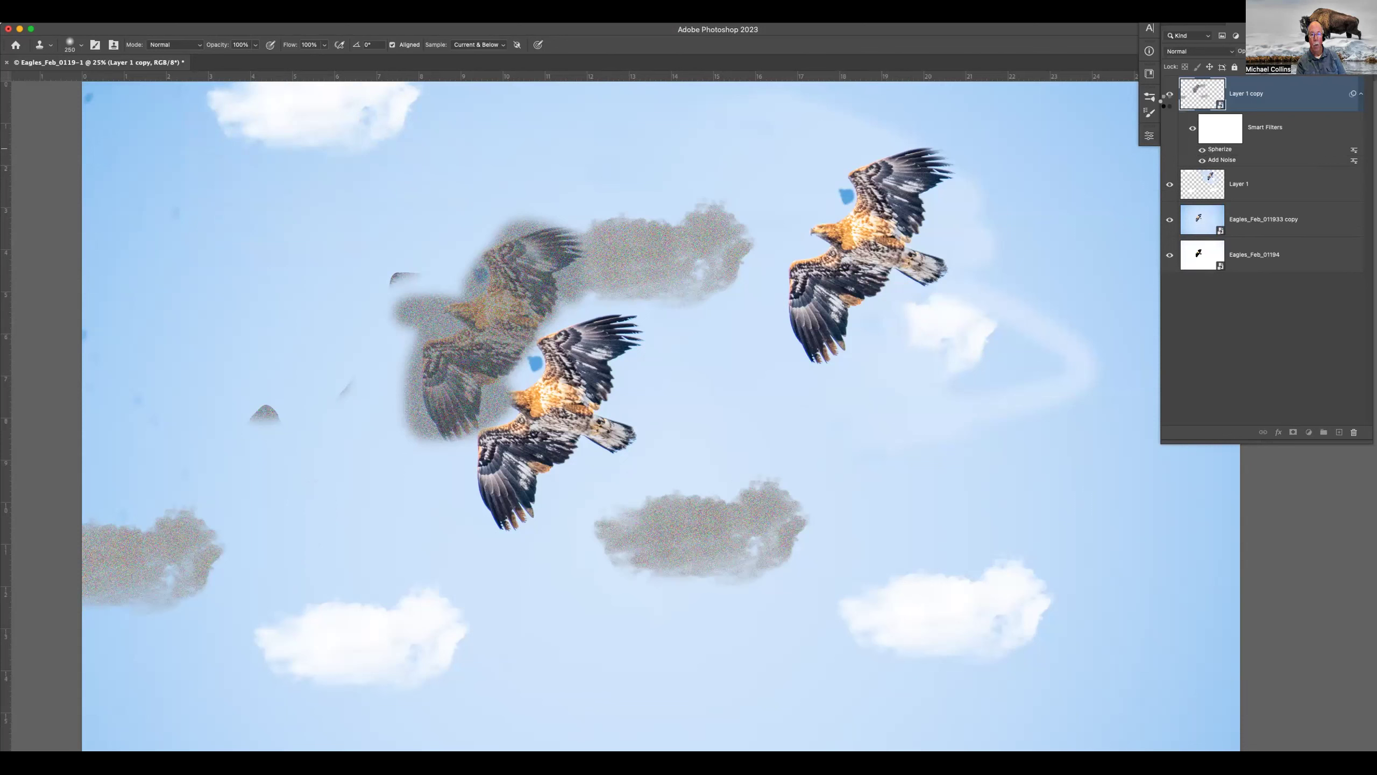
{"action": "left_click", "coordinate": [1170, 94]}
{"action": "left_click", "coordinate": [1170, 95]}
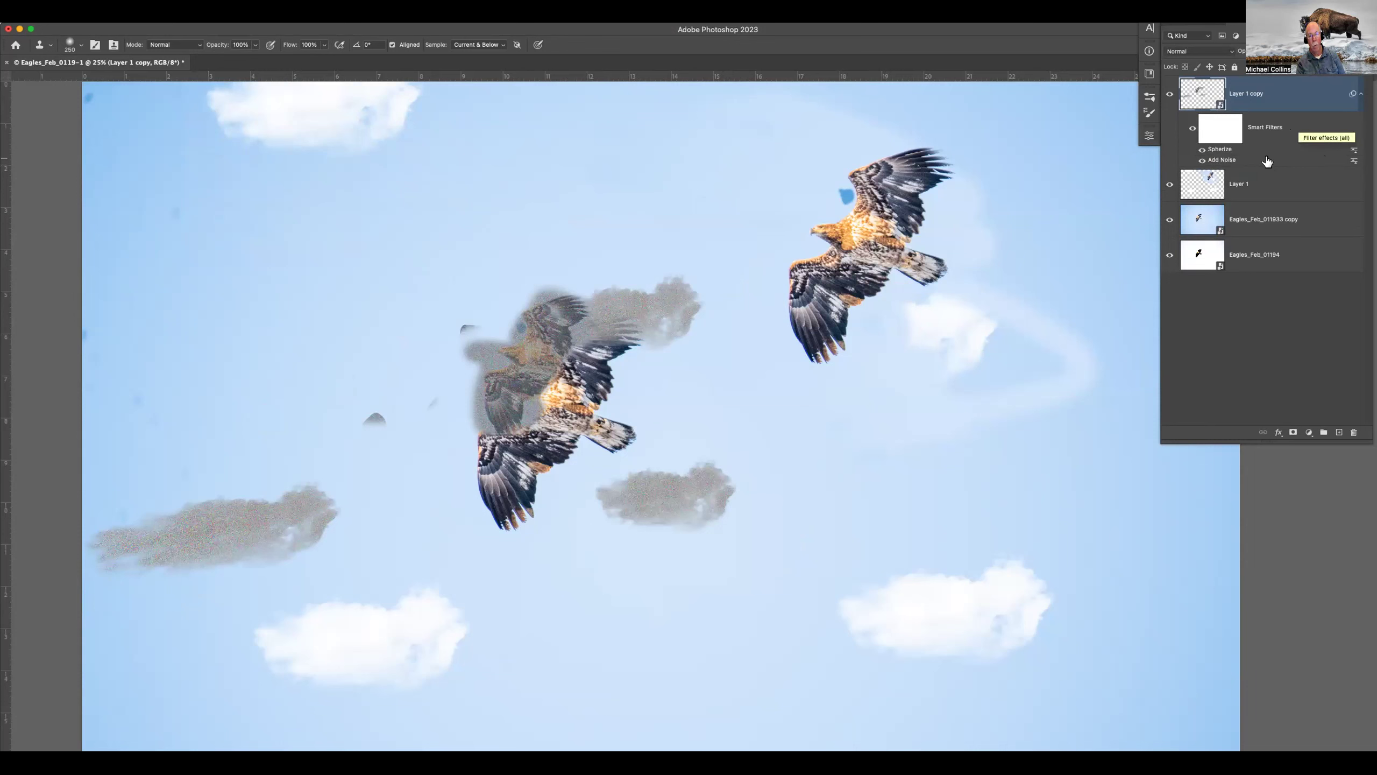
{"action": "left_click", "coordinate": [1200, 150]}
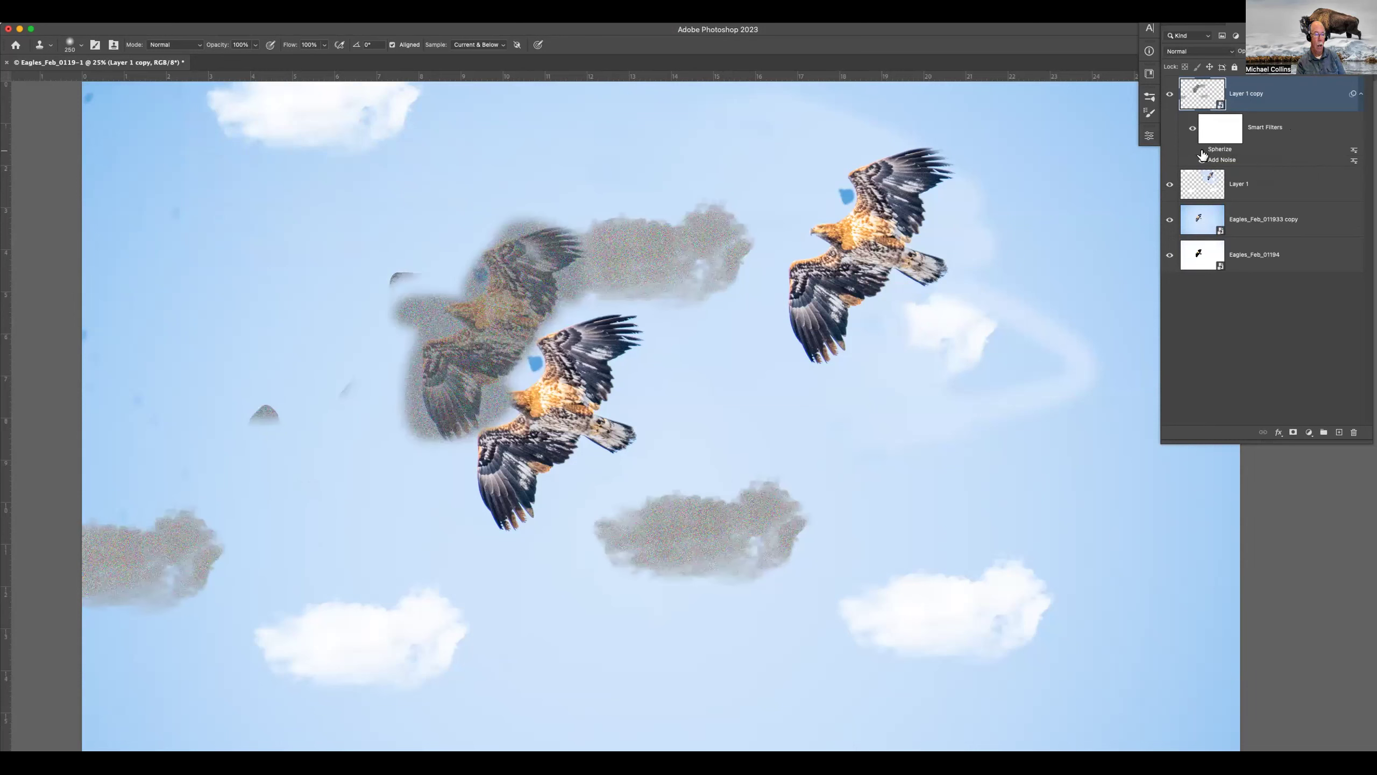
{"action": "left_click", "coordinate": [1199, 160]}
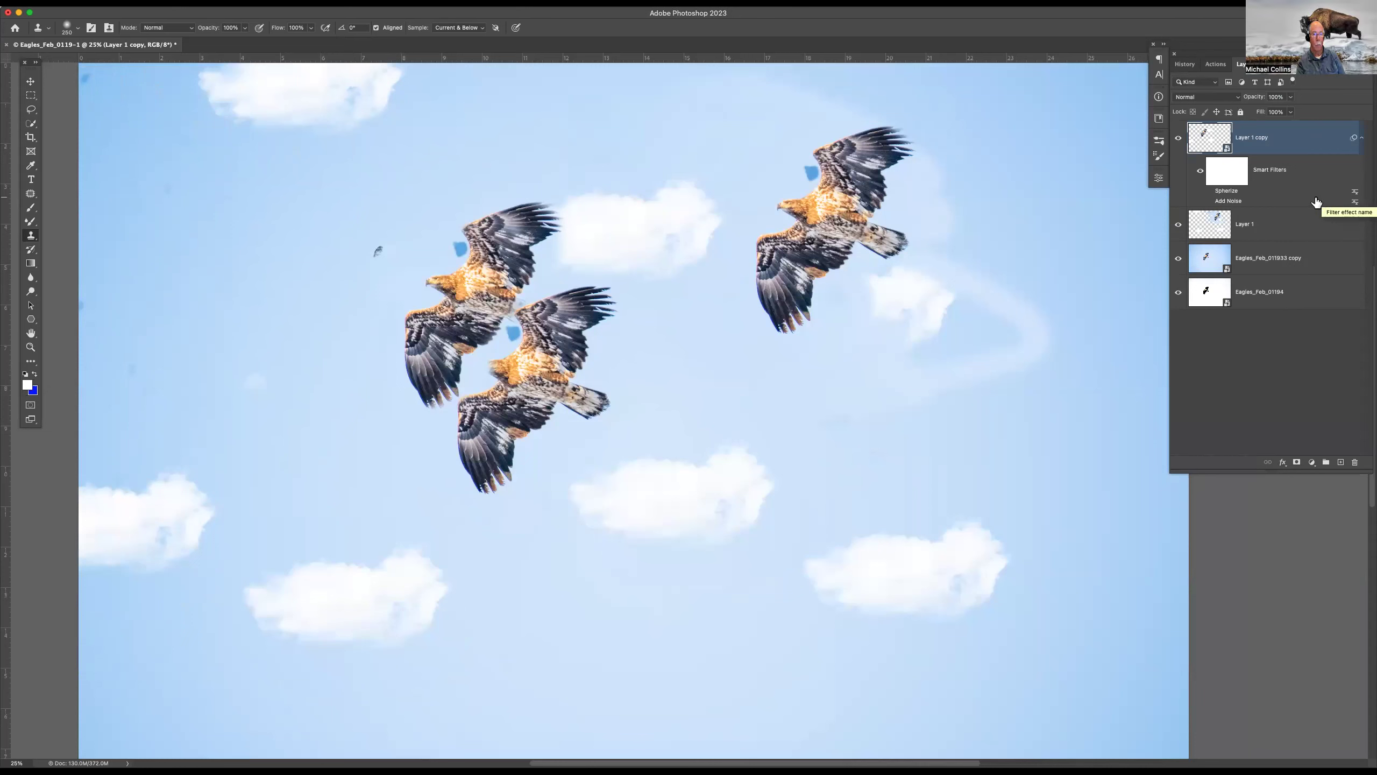
Step: Turn the smart filters back on and delete the Add Noise smart filter
{"action": "left_click", "coordinate": [1210, 201]}
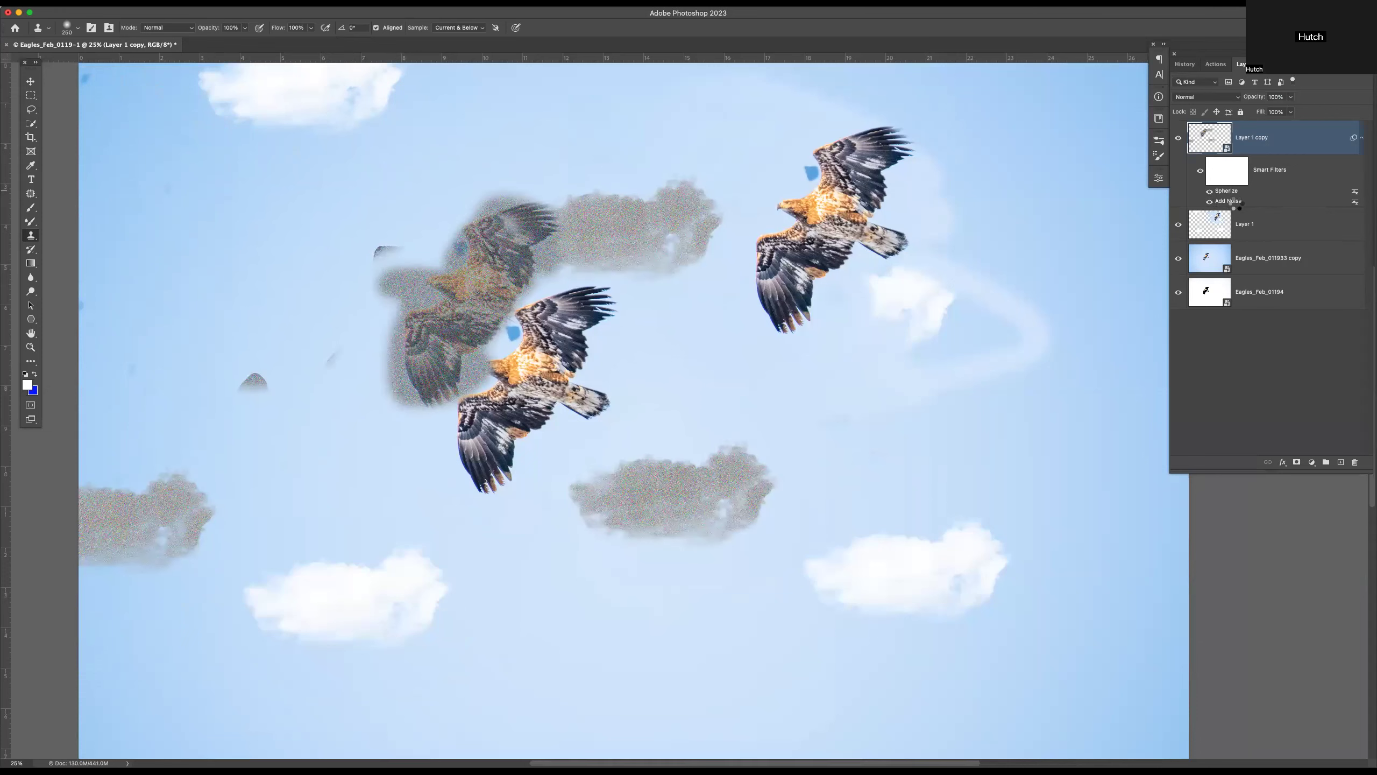
{"action": "right_click", "coordinate": [1238, 204]}
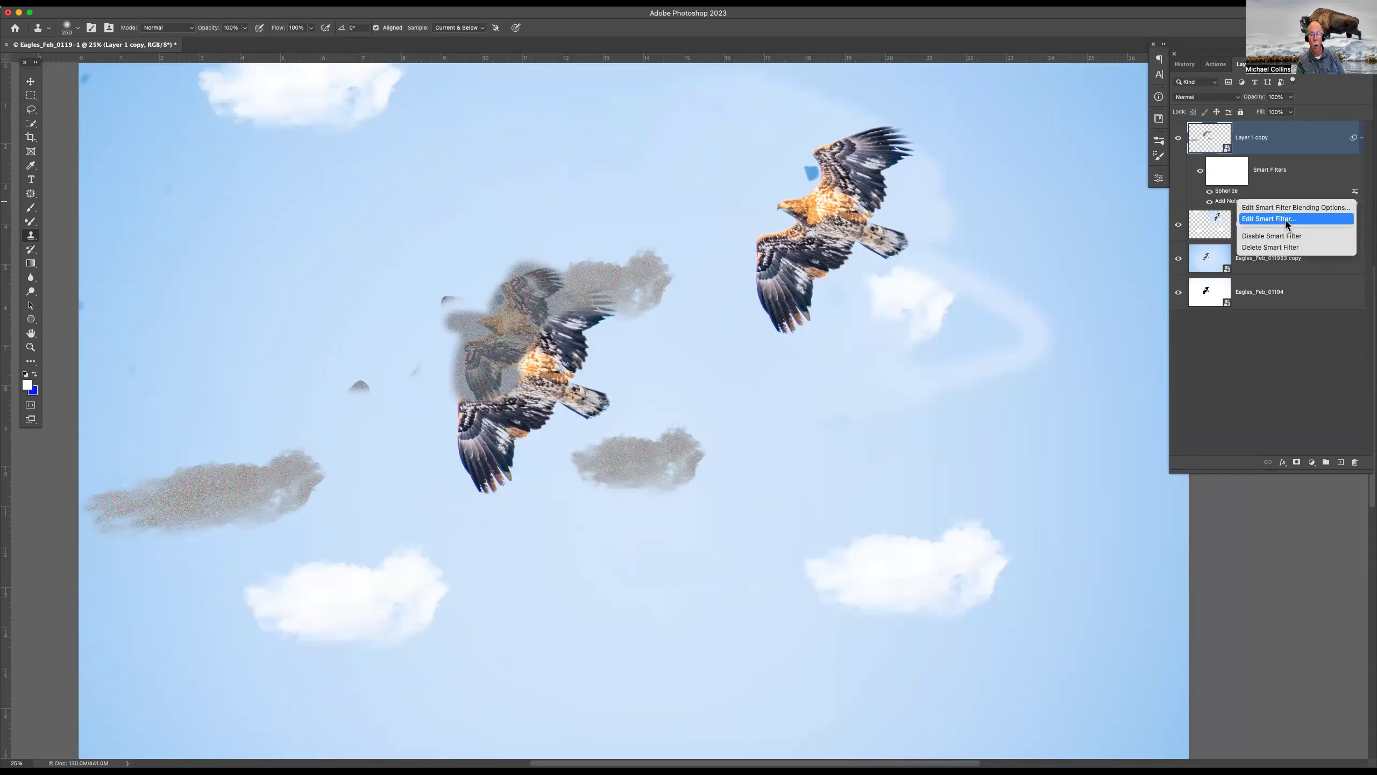
{"action": "left_click", "coordinate": [1284, 249]}
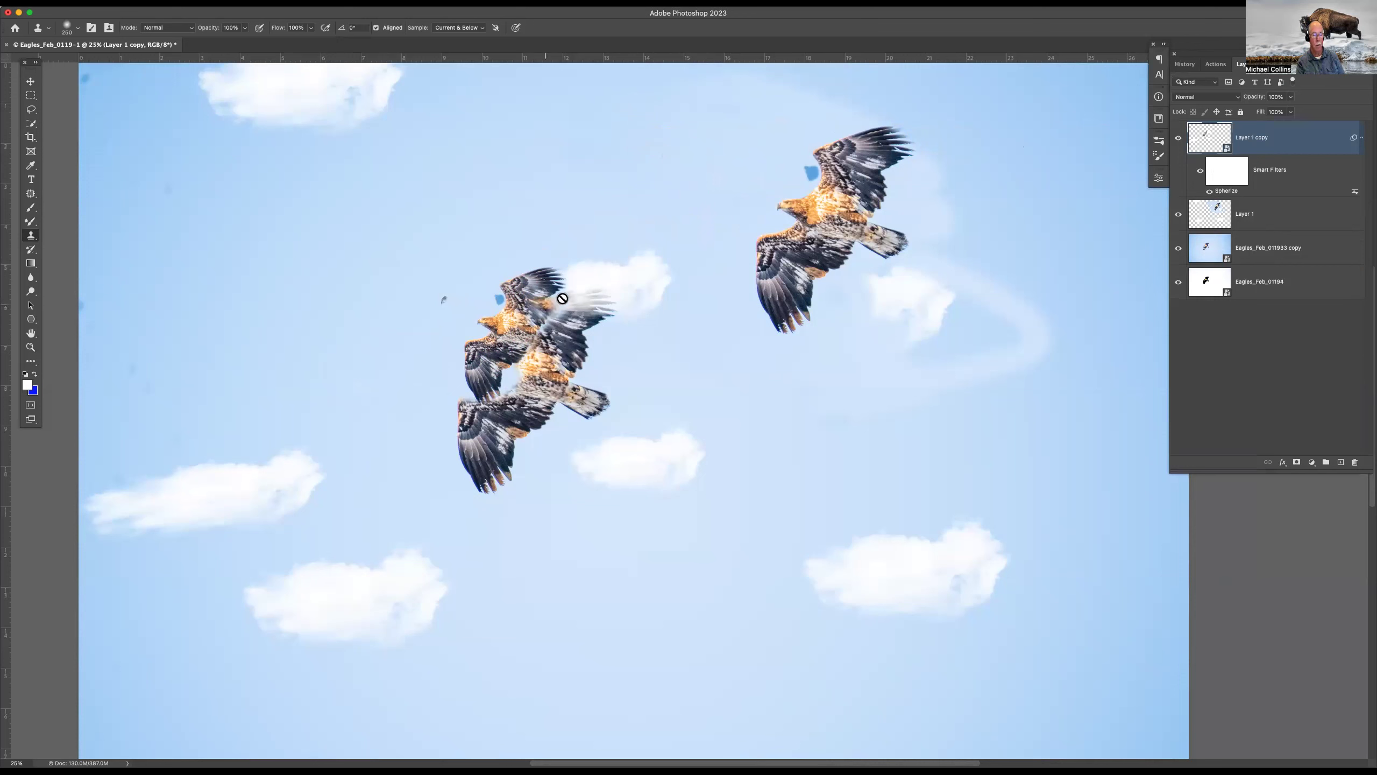
Step: Pick the Brush with blue as foreground and decline rasterizing the smart object
{"action": "key", "text": "b"}
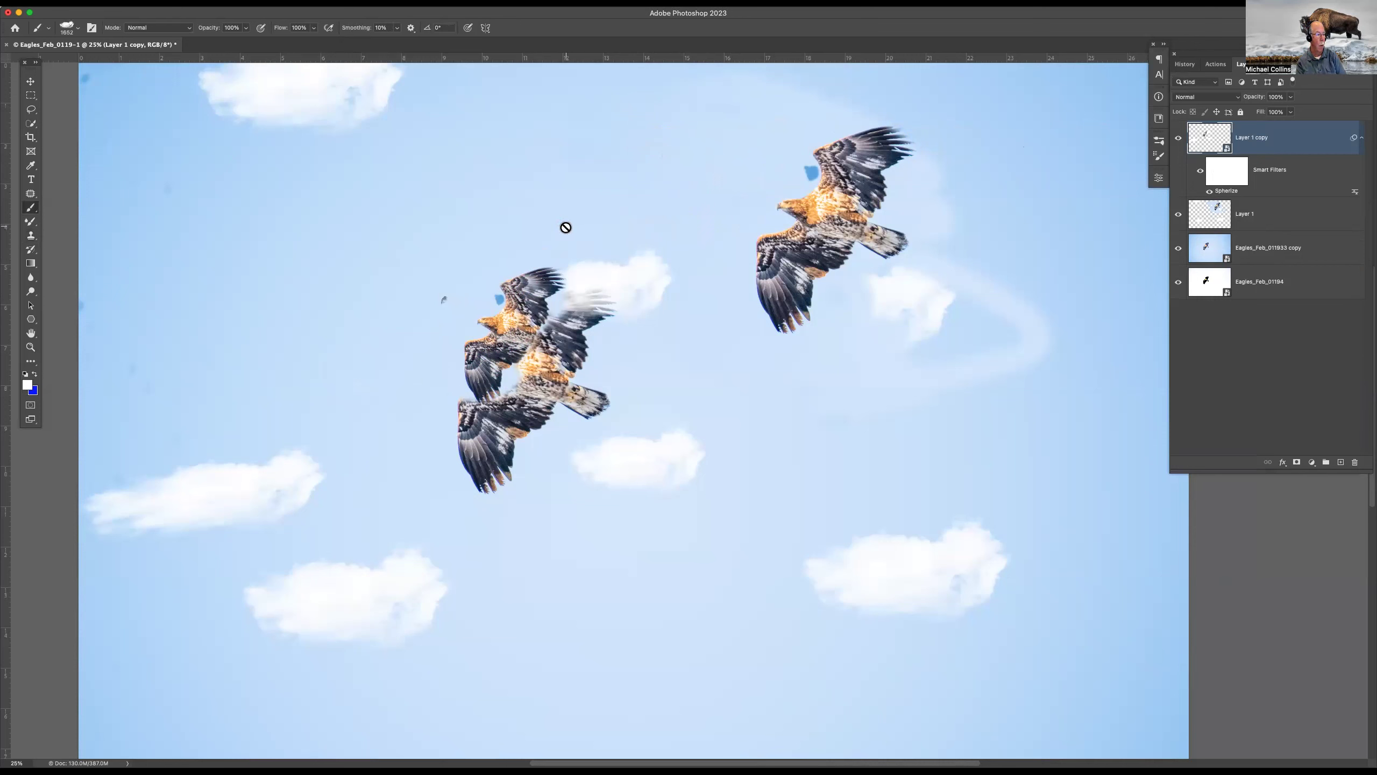
{"action": "key", "text": "x"}
{"action": "left_click", "coordinate": [564, 200]}
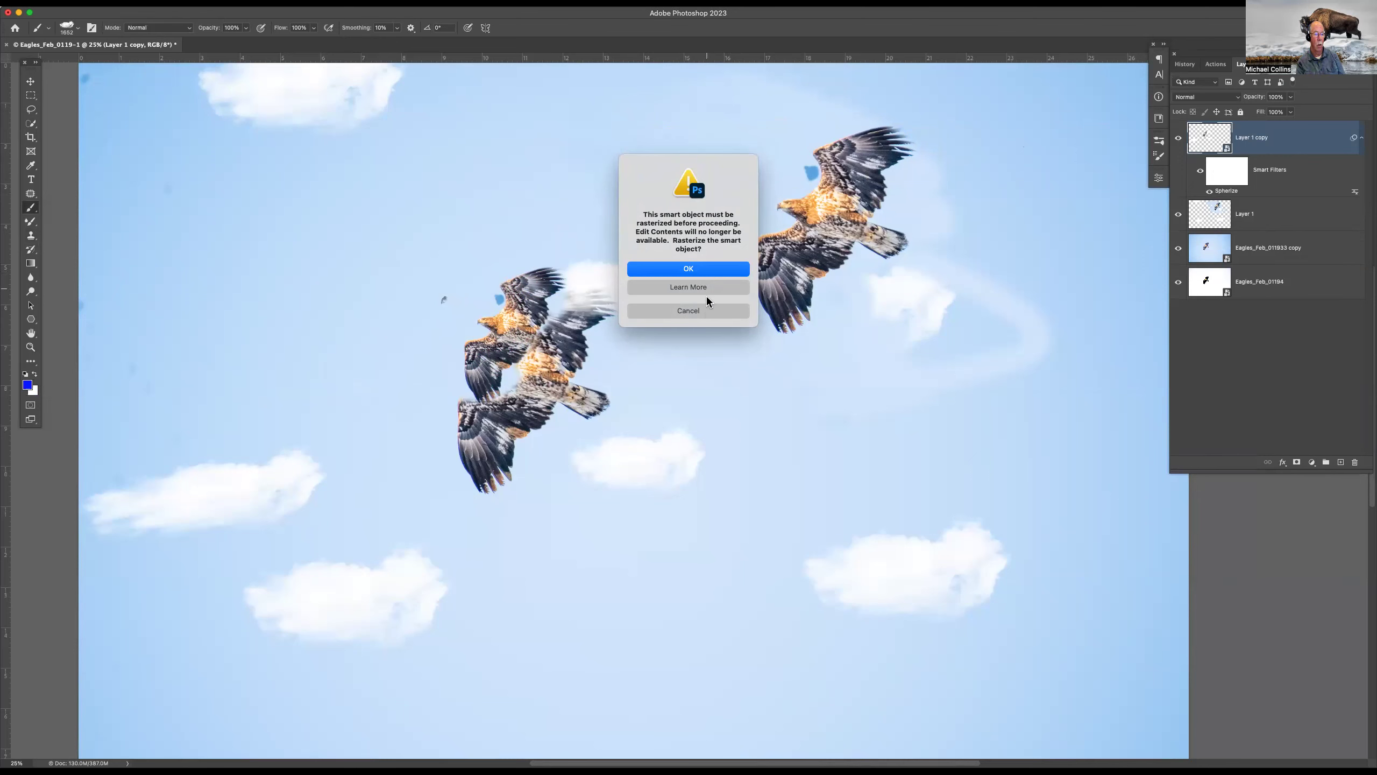
{"action": "left_click", "coordinate": [706, 311]}
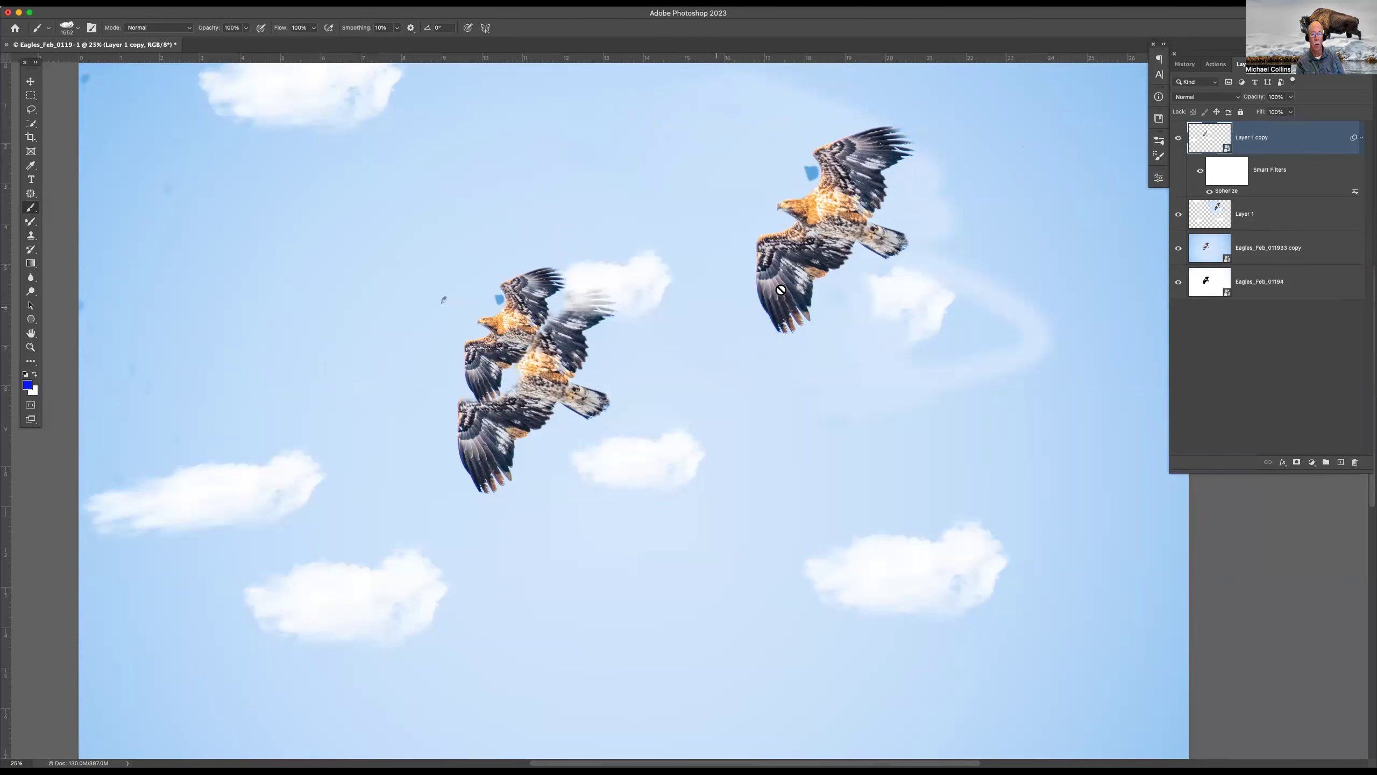
Step: Paint a blue patch upper-left inside Layer 1 copy.psb, then close and save it
{"action": "double_click", "coordinate": [1211, 139]}
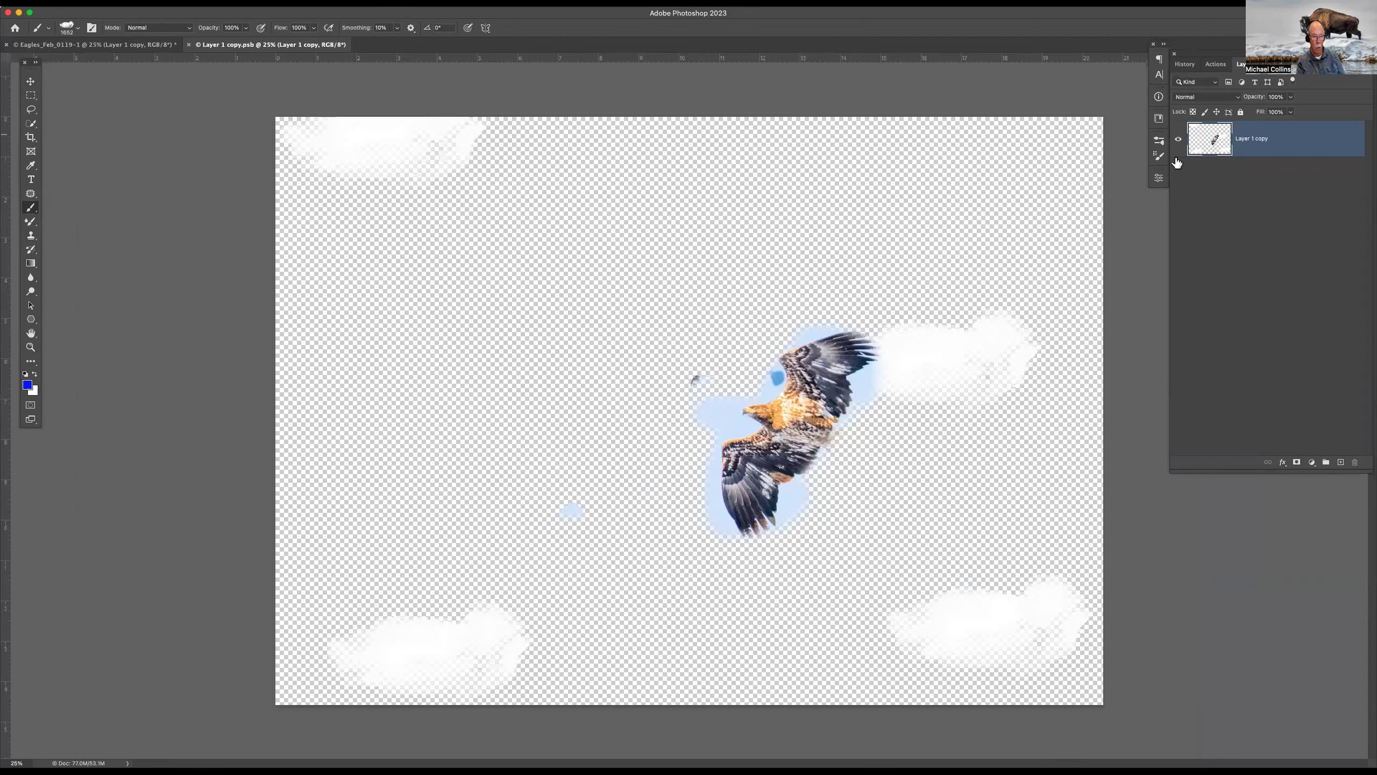
{"action": "left_click", "coordinate": [579, 282]}
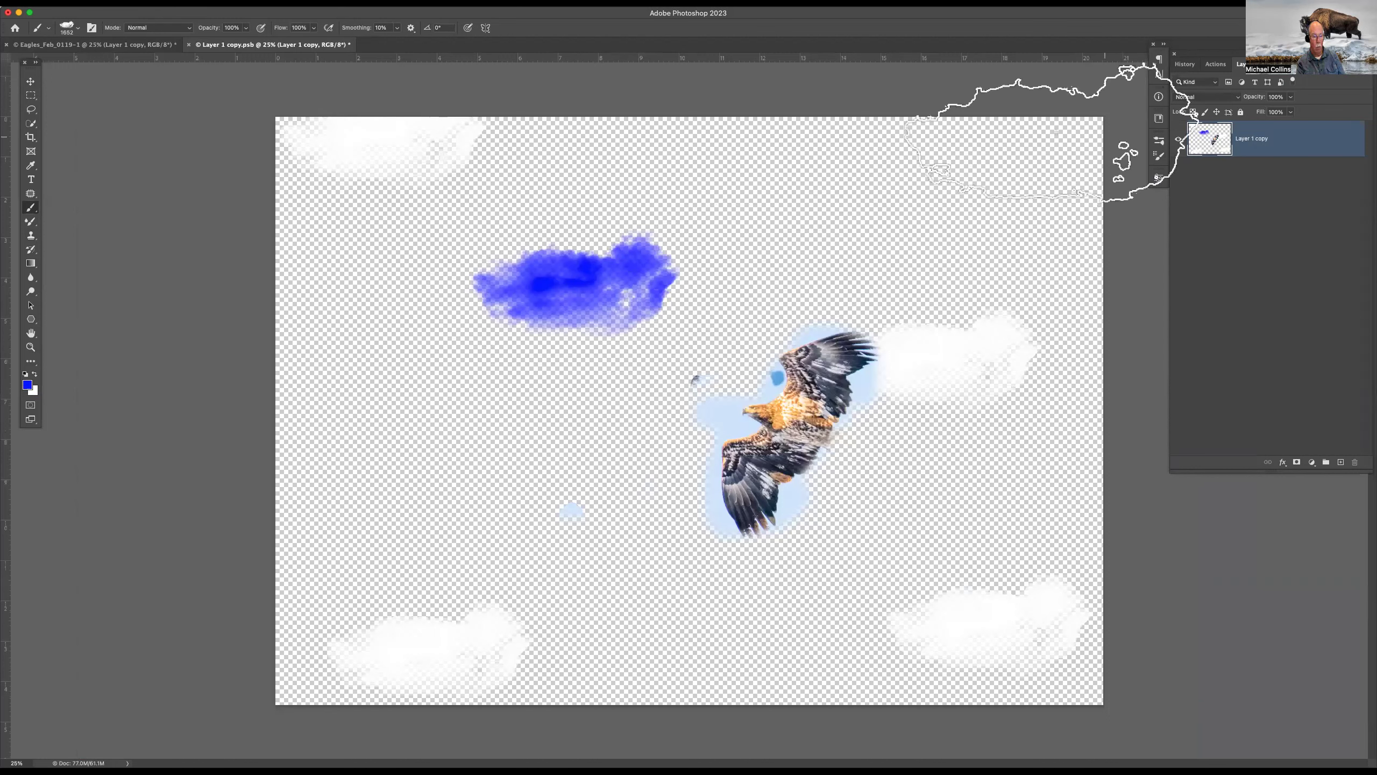
{"action": "key", "text": "super+w"}
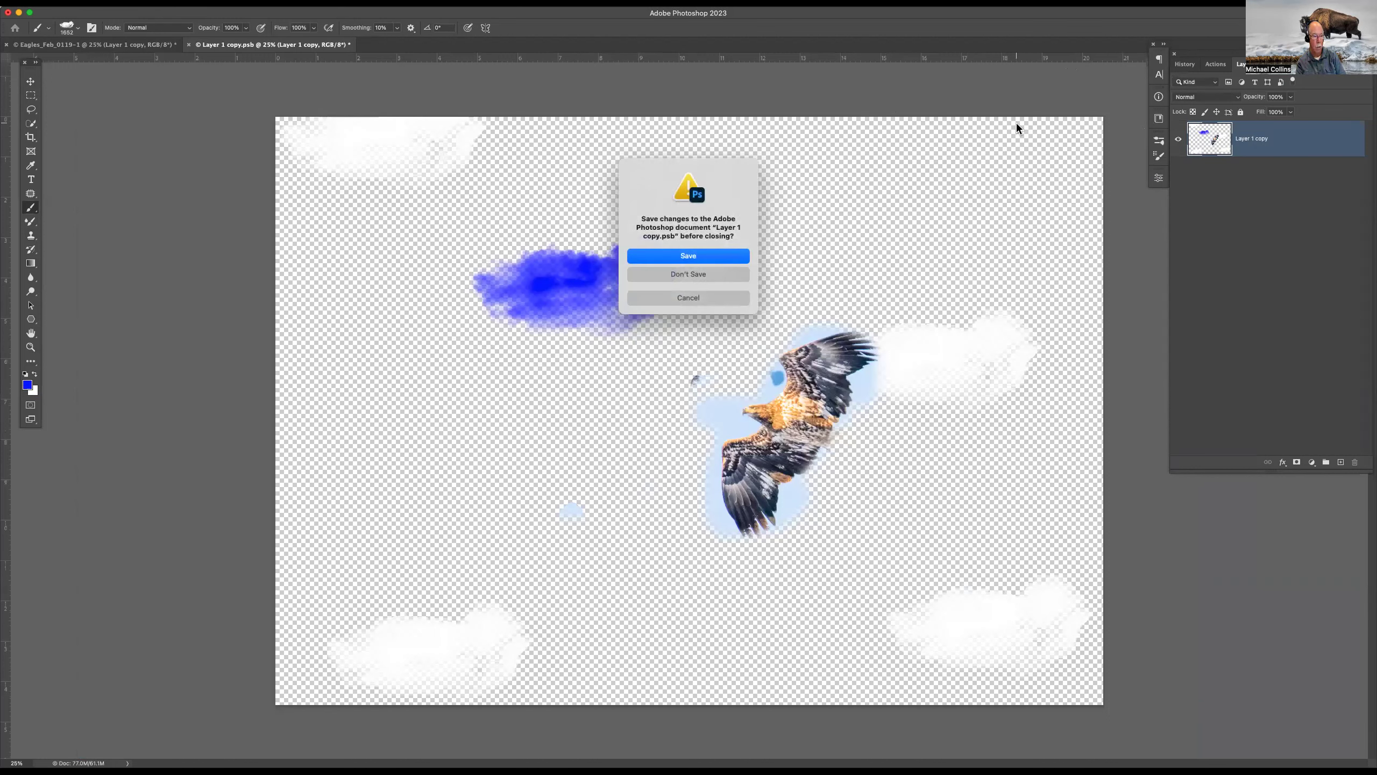
{"action": "key", "text": "Return"}
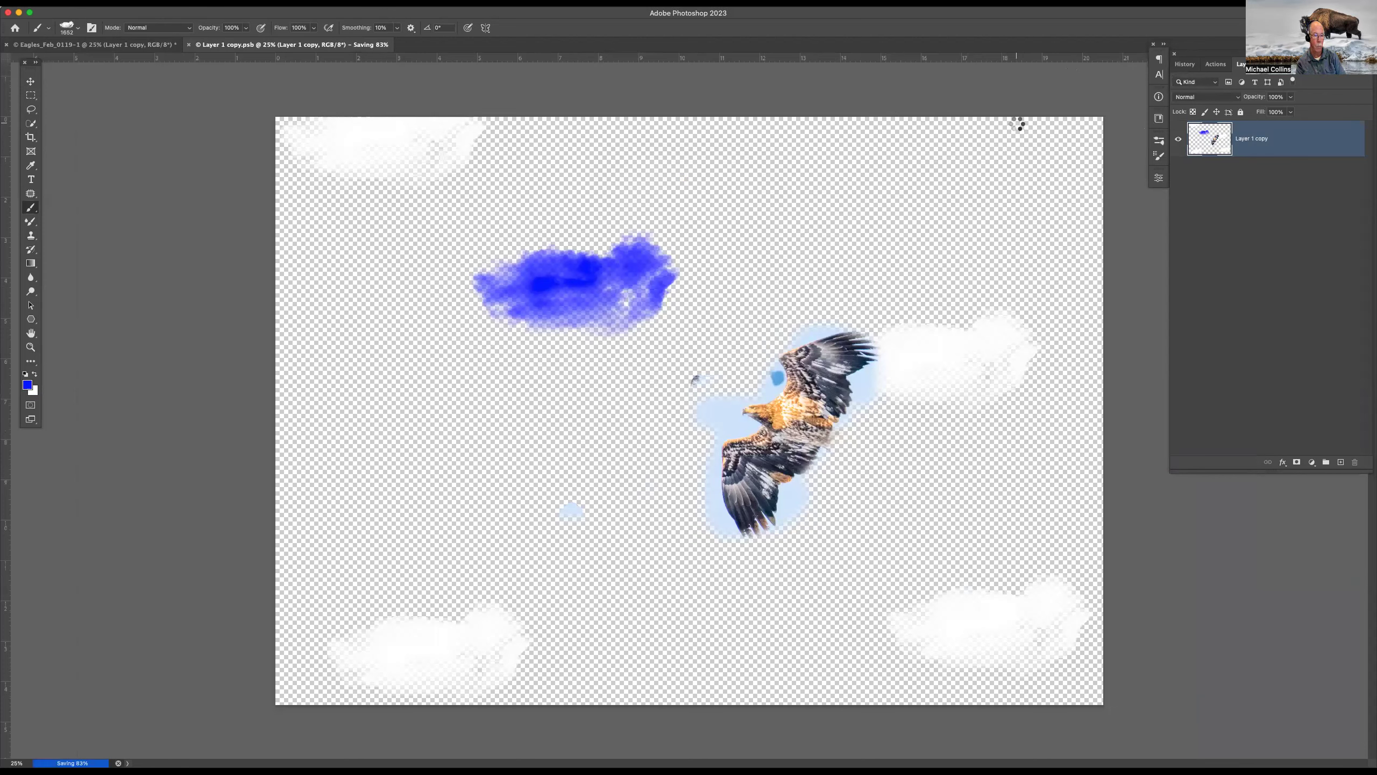